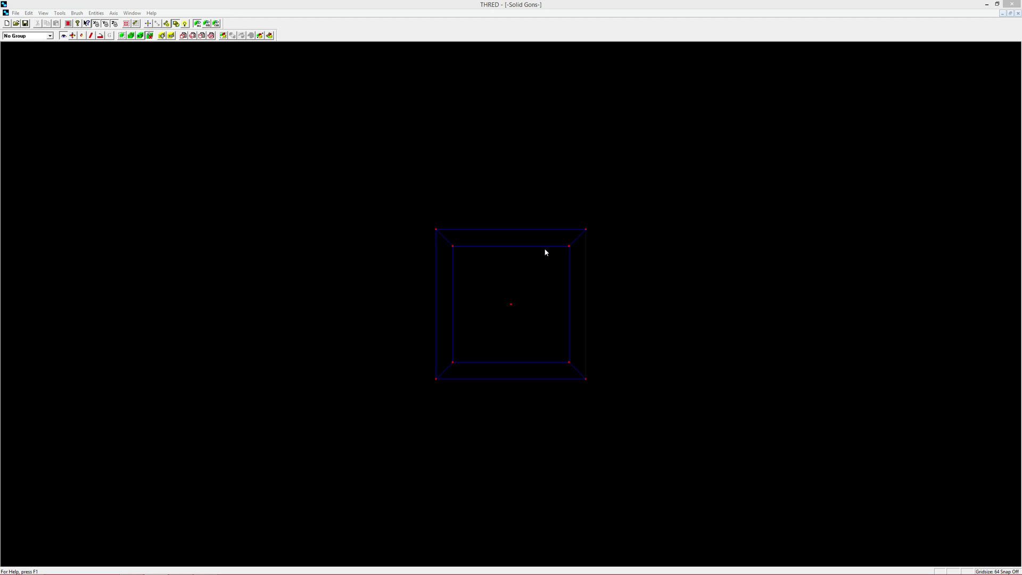
Create a hollow box brush with a 512 × 512 top, a 1024 × 1024 bottom and a height of 256.
mouse_move(205, 570)
click(192, 35)
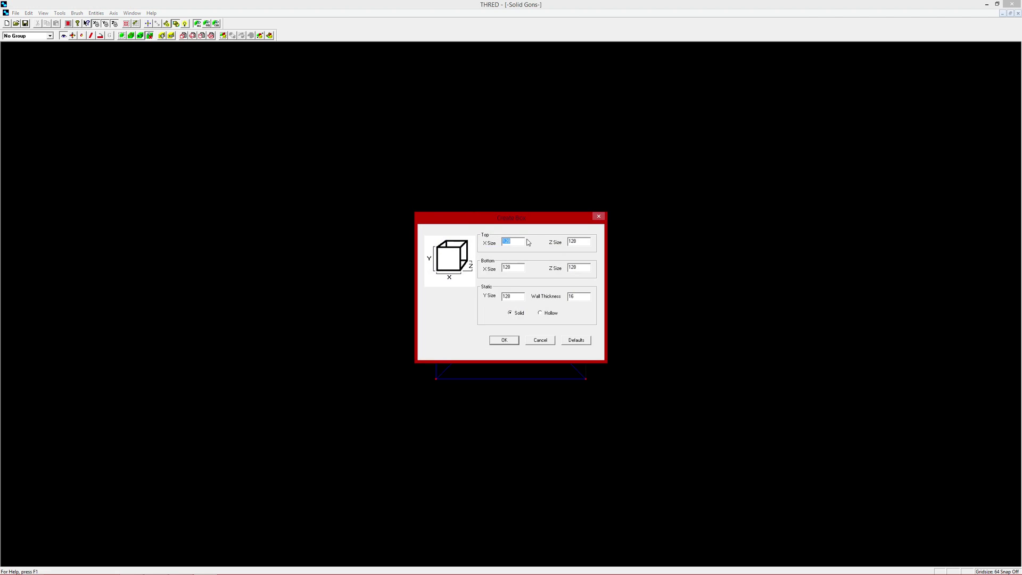
text(5)
double_click(580, 242)
text(851)
key(Tab)
text(1)
text(102)
key(Tab)
text(2)
click(551, 313)
click(503, 340)
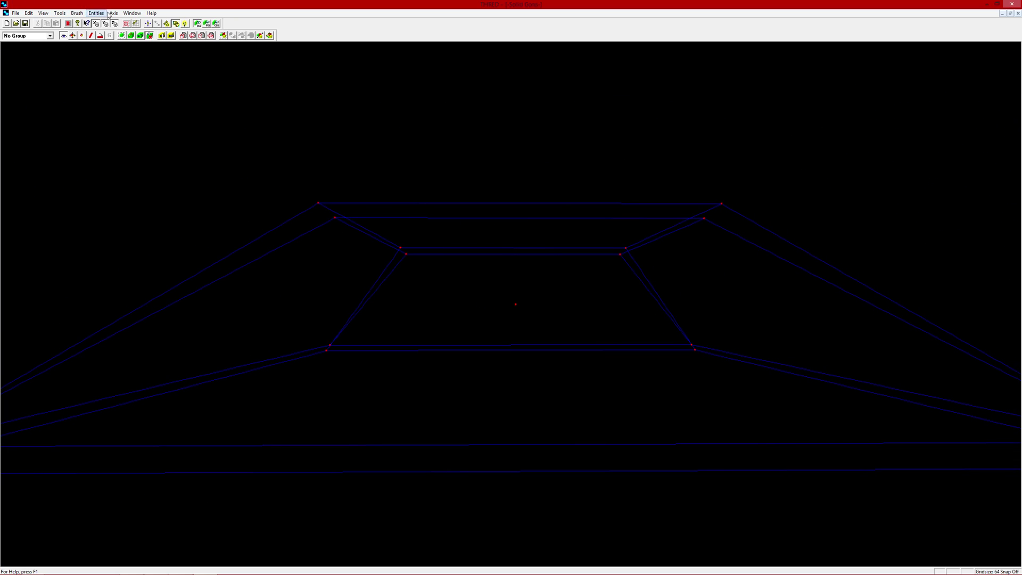
Switch to the four-view layout, close the leftover minimised view and extend the Front and Side views downward.
click(43, 13)
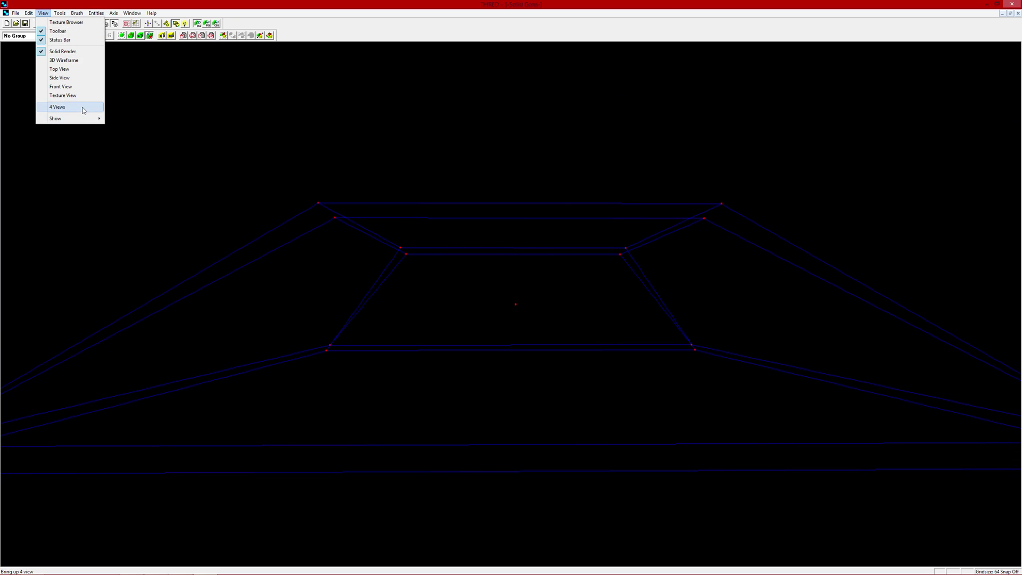
click(58, 107)
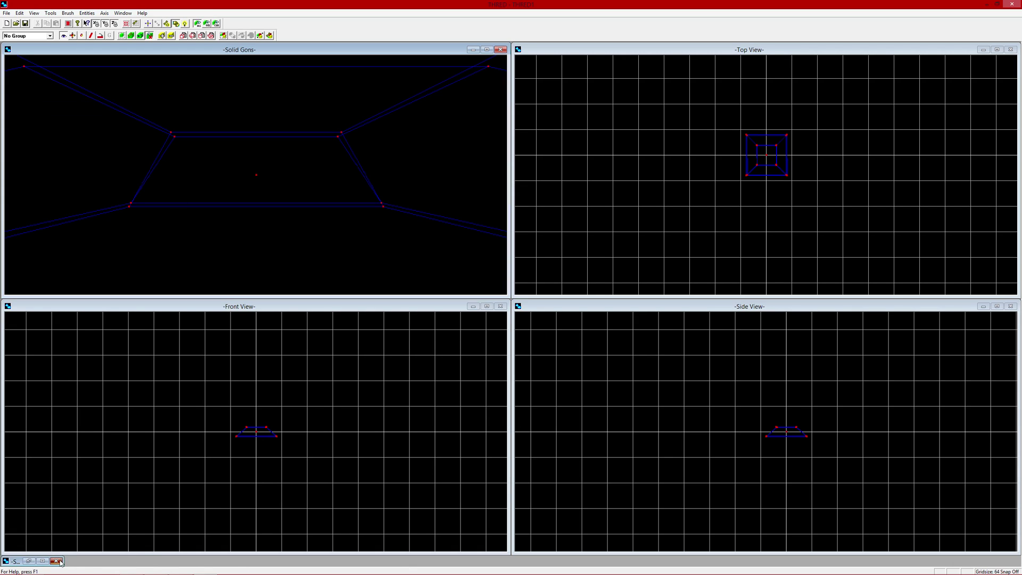
click(91, 554)
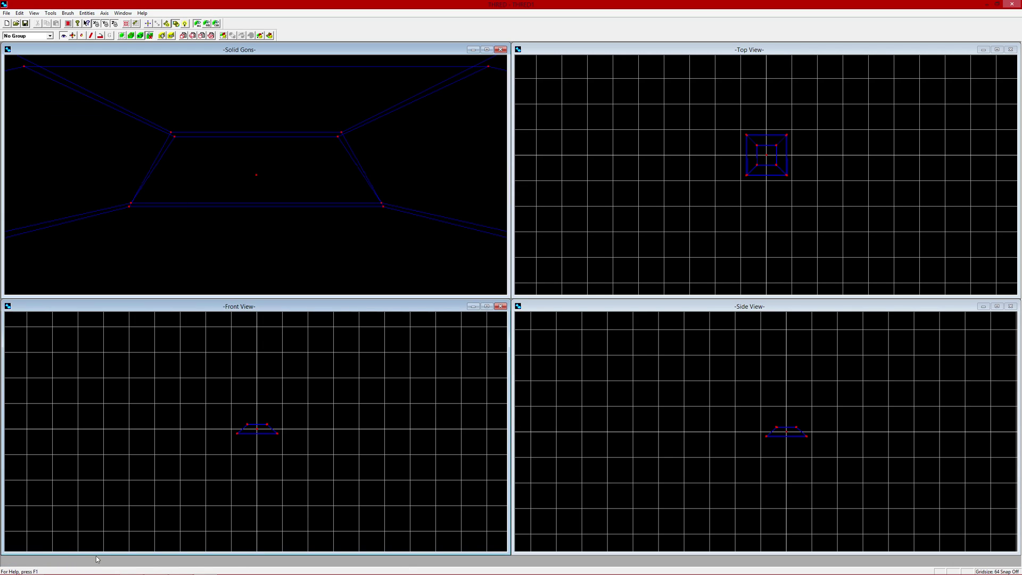
drag(94, 555, 95, 563)
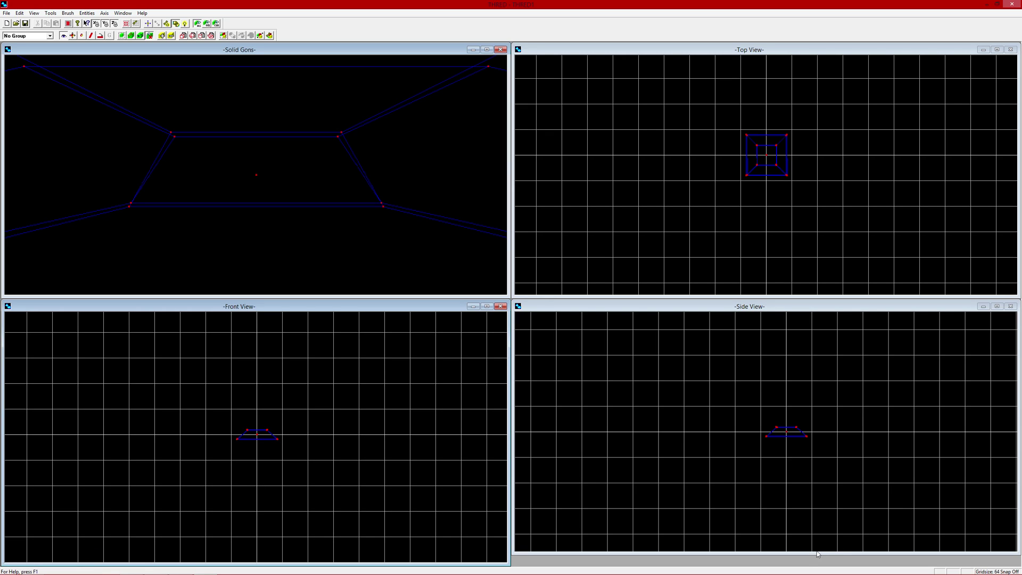
drag(807, 551, 807, 563)
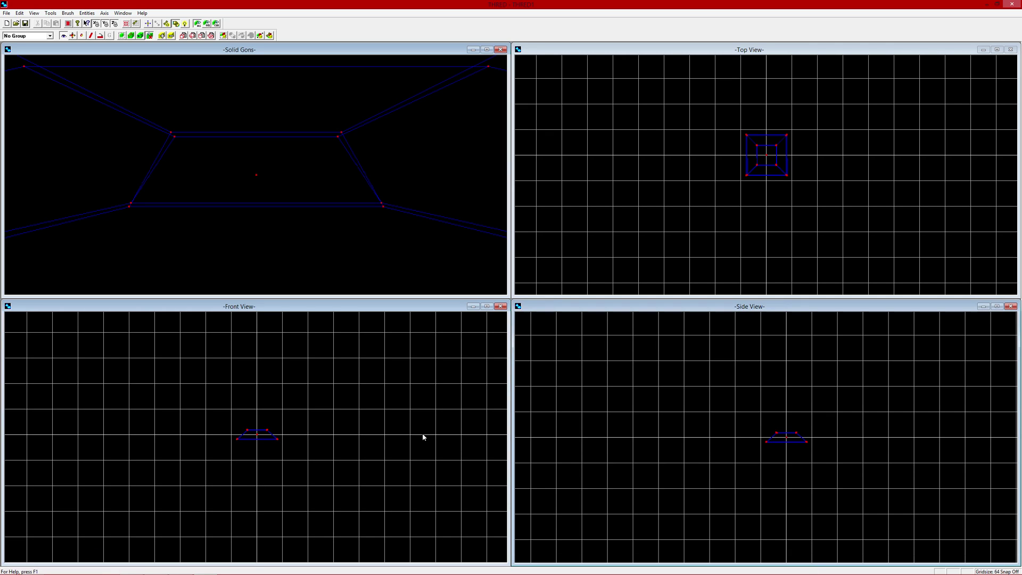
Add the hollow tapered box brush to the world.
click(251, 439)
scroll(285, 443, up, 5)
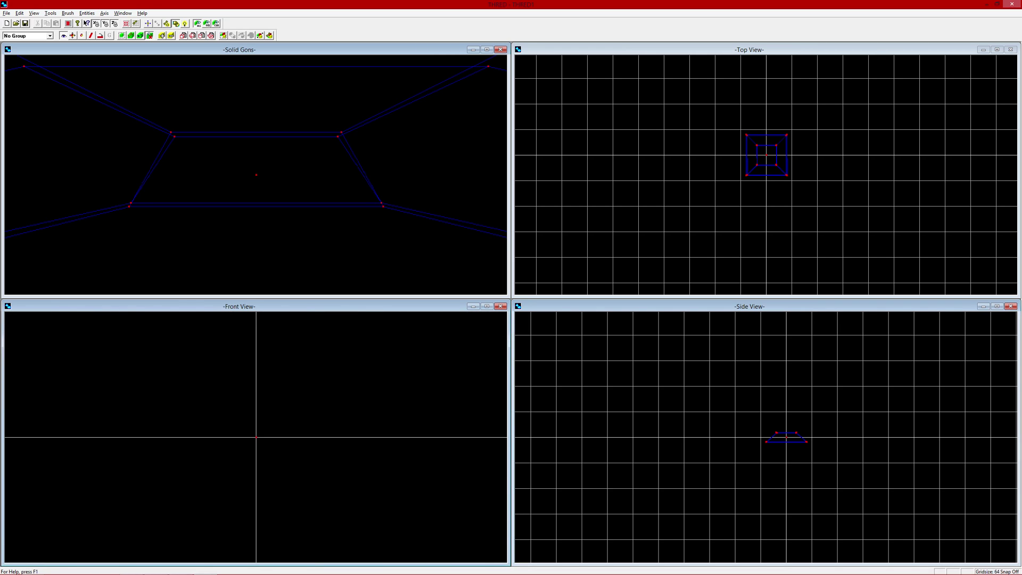
middle_drag(307, 435, 292, 480)
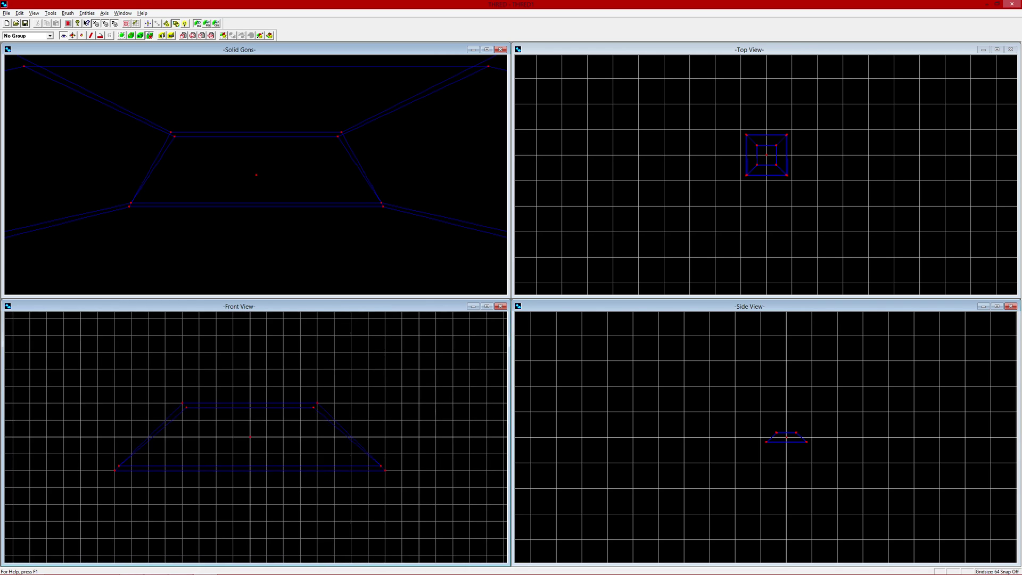
click(162, 36)
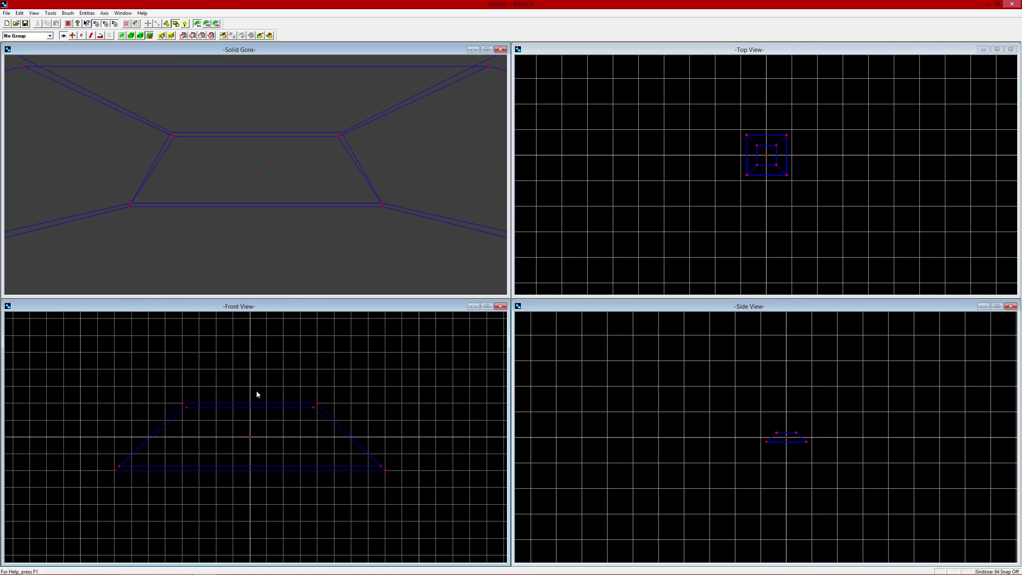
Examine the hollow brush in the Front, Side and Top views and from outside in the 3D view.
scroll(257, 393, up, 3)
middle_drag(311, 460, 311, 448)
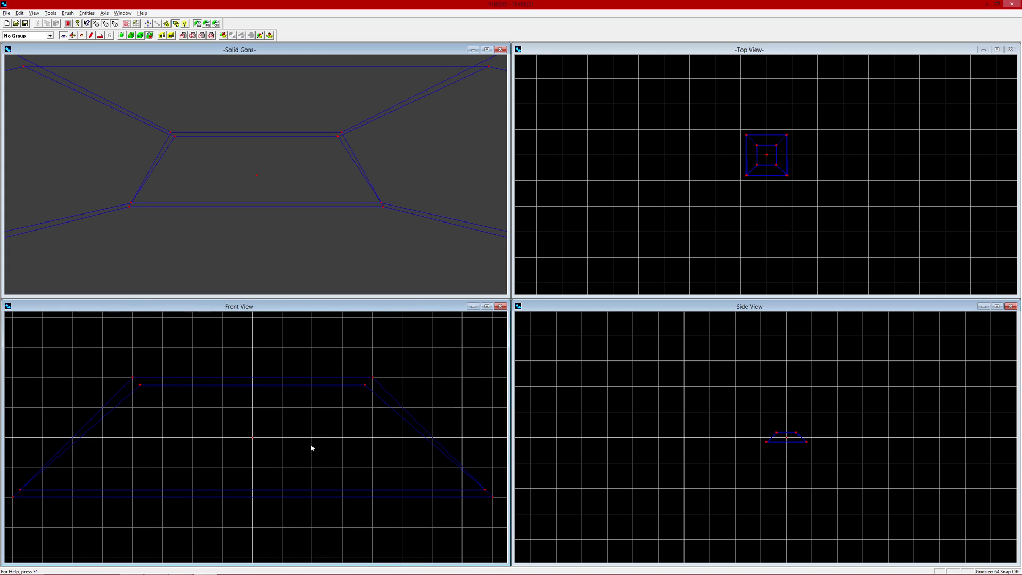
scroll(798, 427, up, 5)
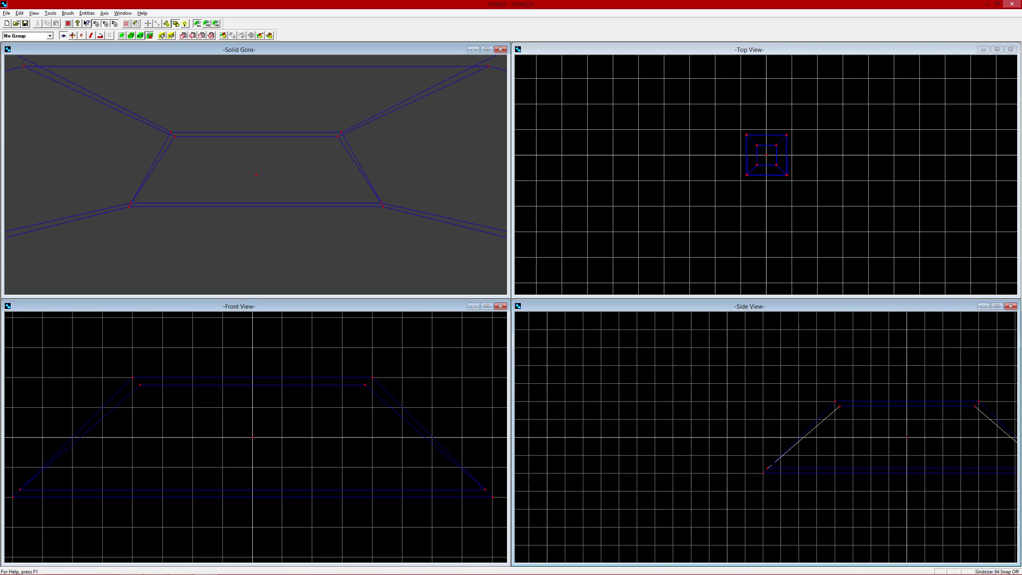
scroll(765, 438, down, 4)
middle_drag(966, 495, 754, 489)
scroll(785, 171, up, 6)
mouse_move(785, 171)
middle_down()
mouse_move(783, 189)
mouse_move(778, 178)
middle_up()
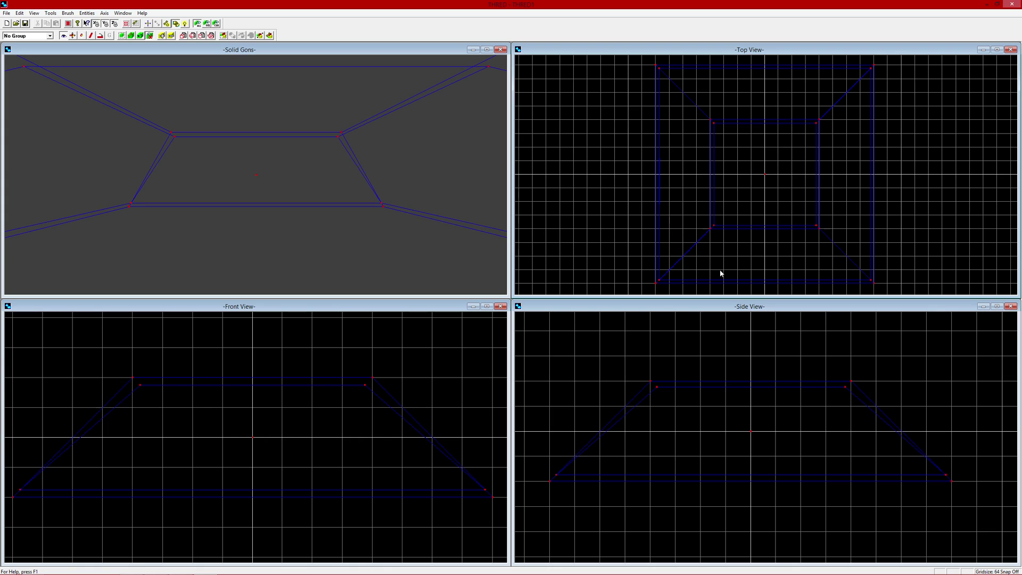
mouse_move(255, 160)
mouse_down()
mouse_move(299, 165)
mouse_move(290, 152)
mouse_move(327, 145)
mouse_up()
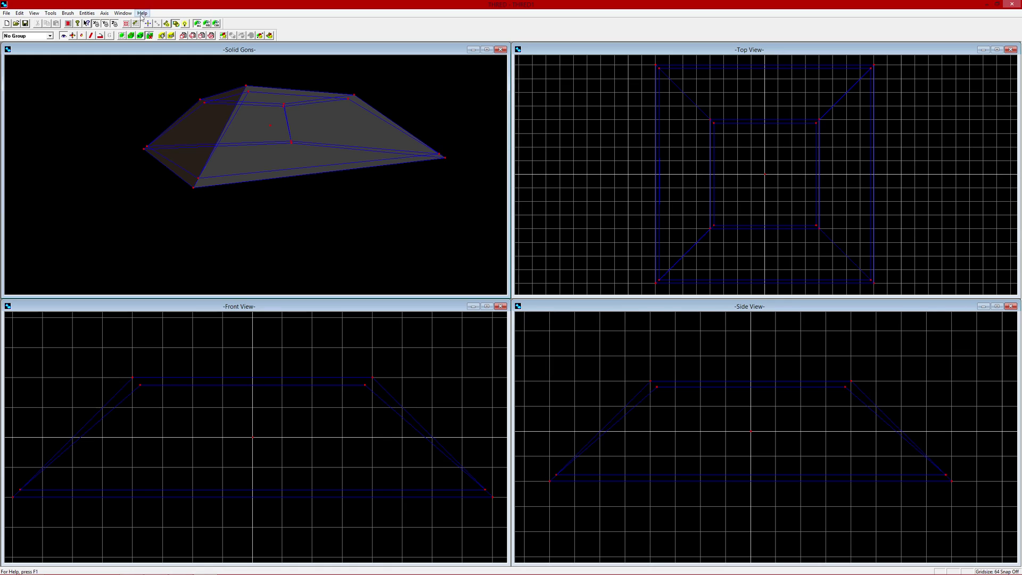
click(33, 13)
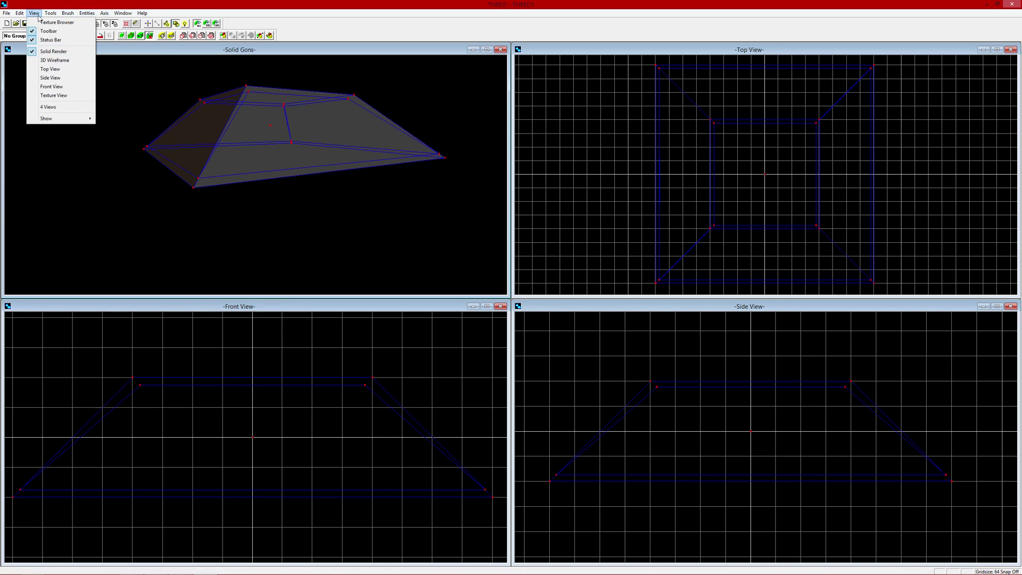
click(314, 268)
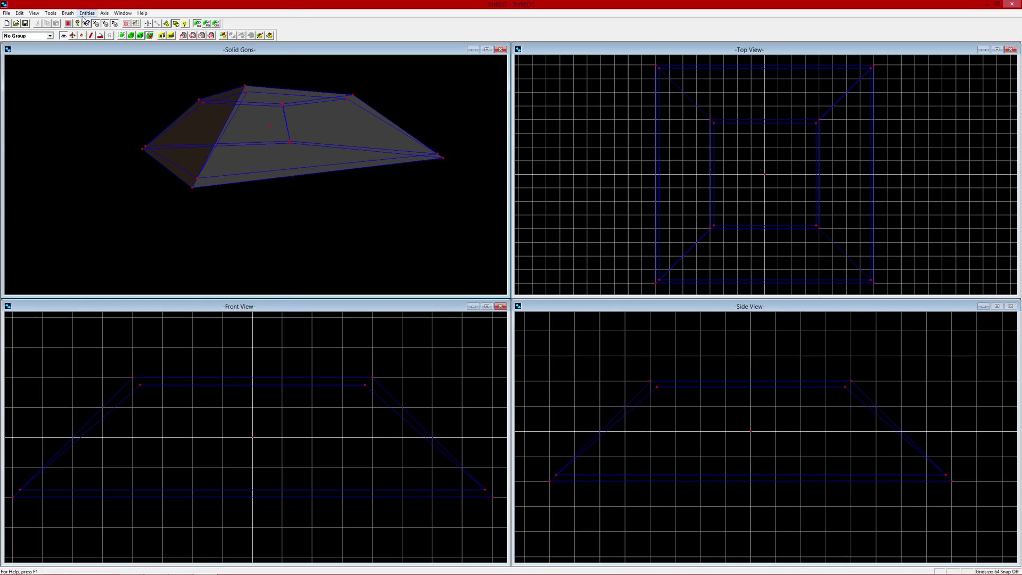
click(17, 13)
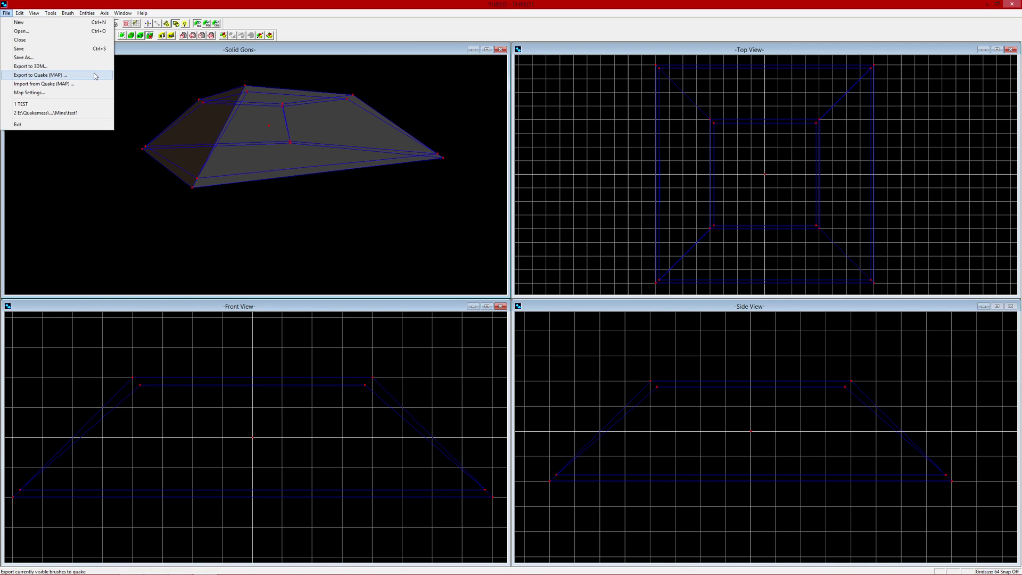
mouse_move(33, 13)
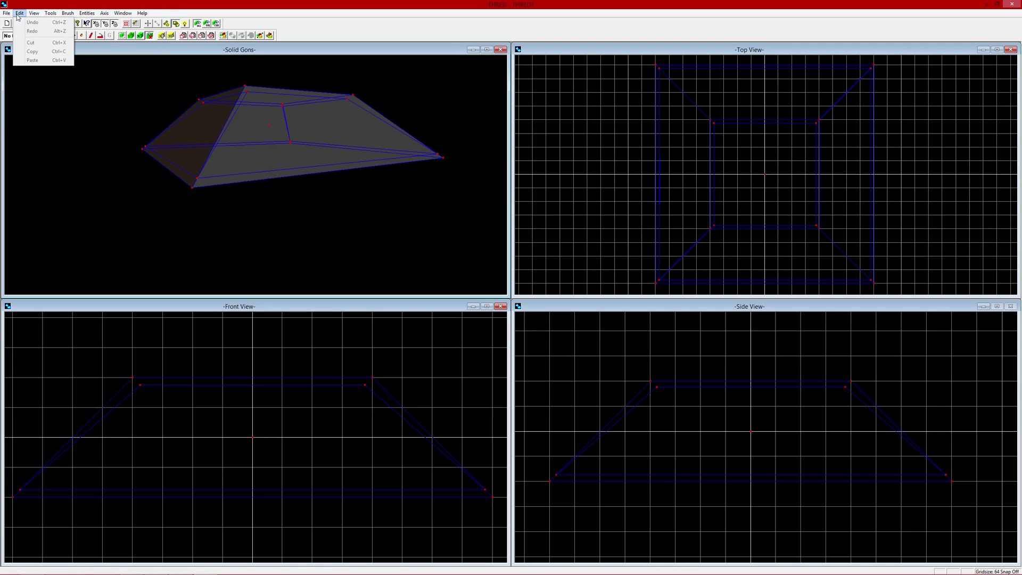
click(288, 197)
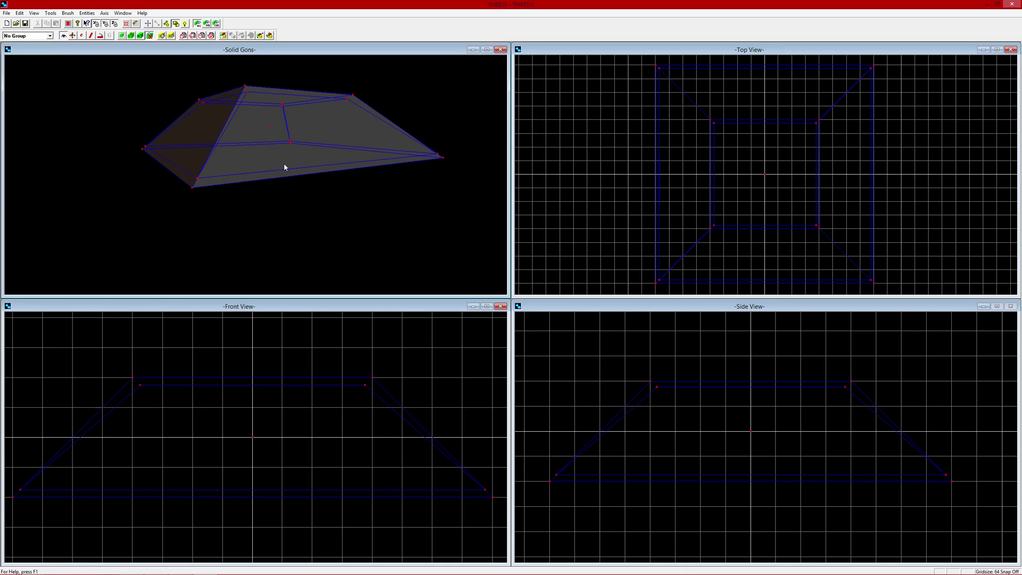
Close the editor, relaunch THRED from its program folder, and maximize its window and the Solid Gons view.
click(1013, 5)
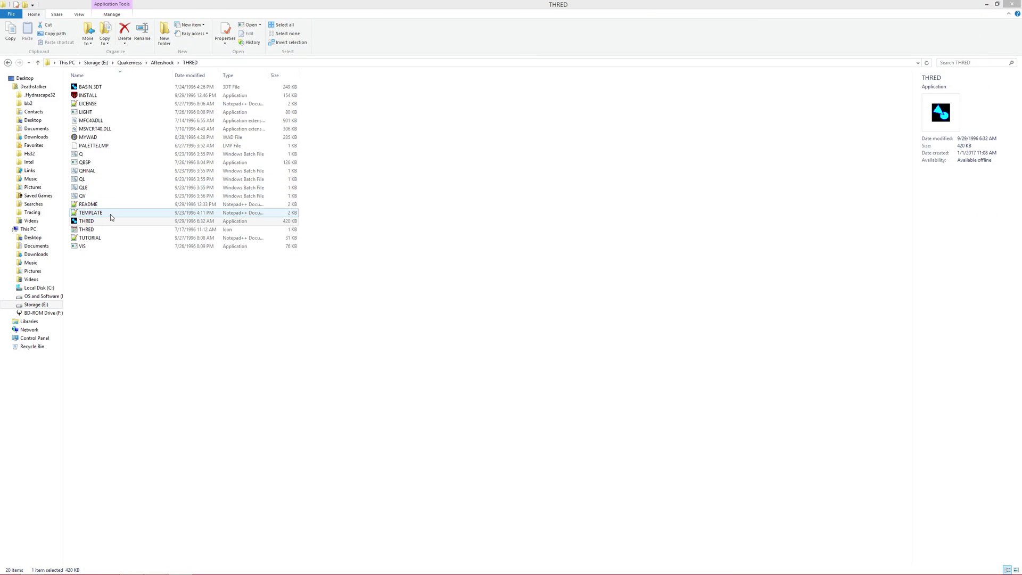
double_click(110, 220)
click(380, 336)
click(813, 78)
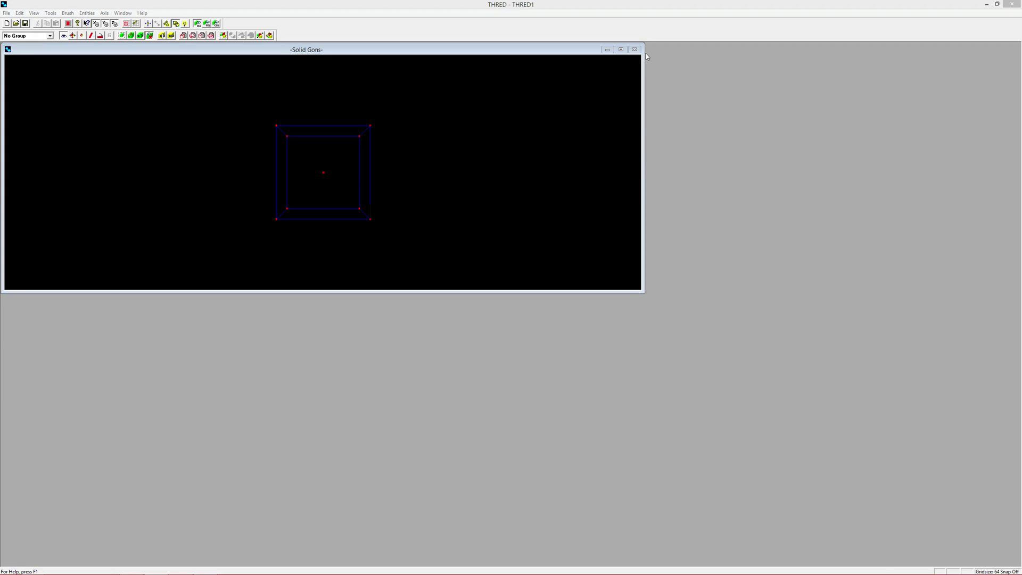
click(620, 49)
double_click(626, 4)
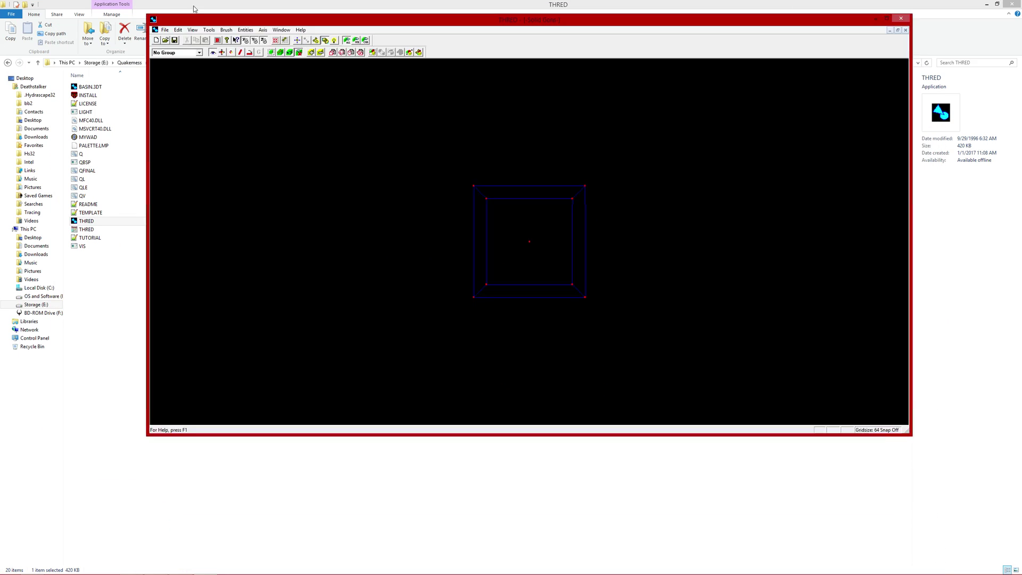
drag(199, 34, 3, 3)
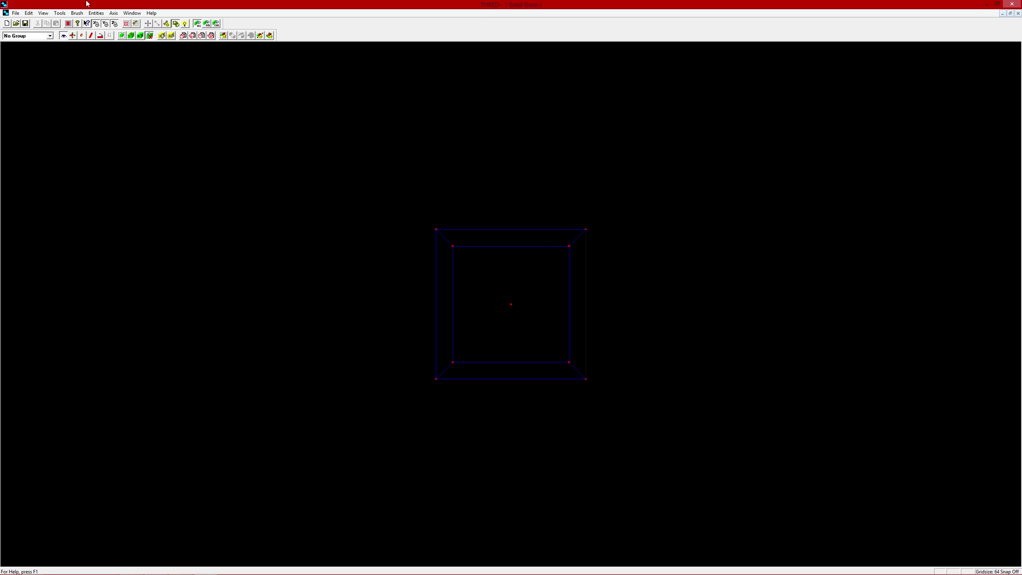
Show the four-view layout, close the leftover minimised view and stretch the Front and Side views to full height.
click(43, 13)
click(71, 108)
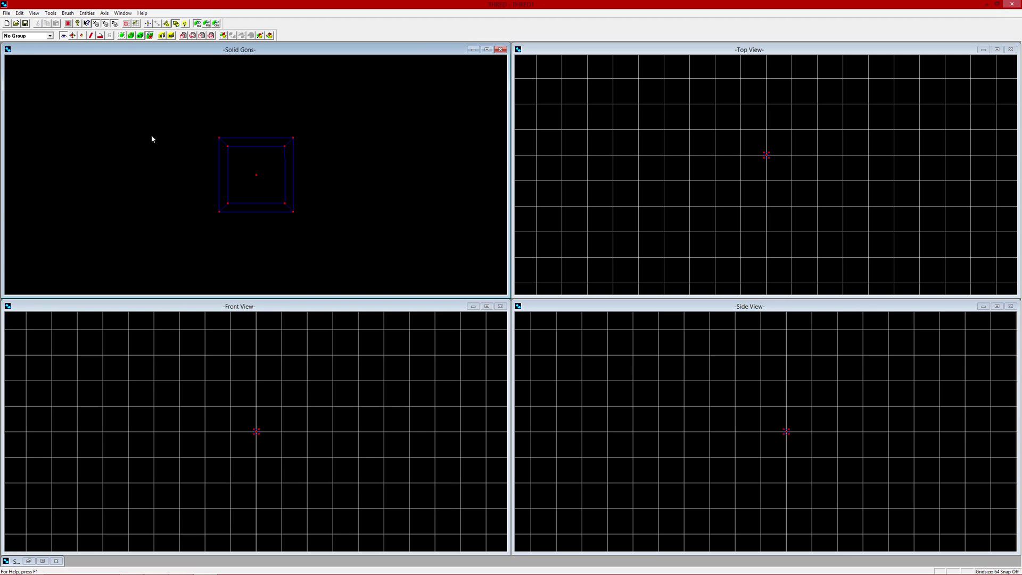
scroll(253, 451, up, 3)
scroll(254, 452, down, 5)
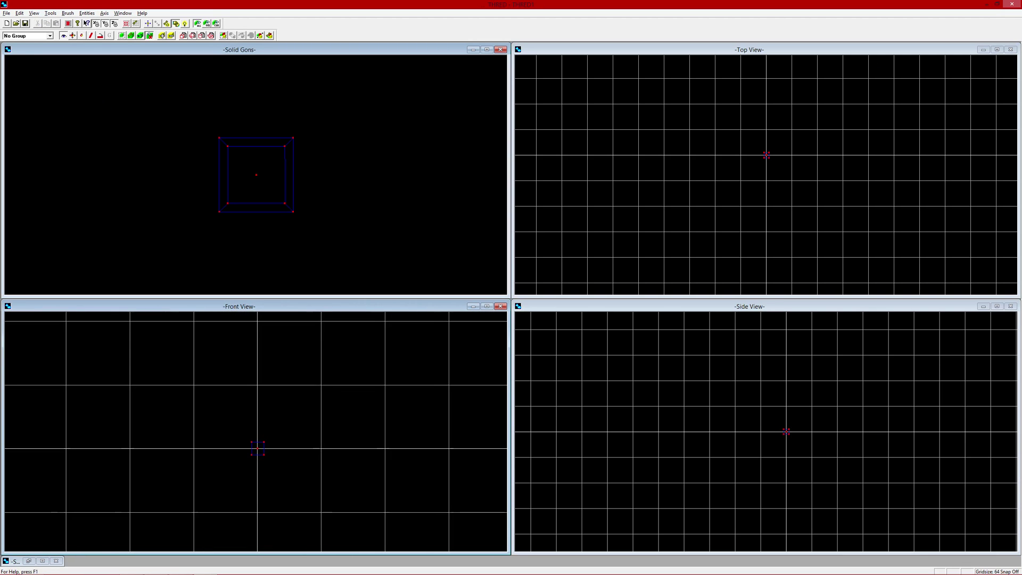
click(56, 560)
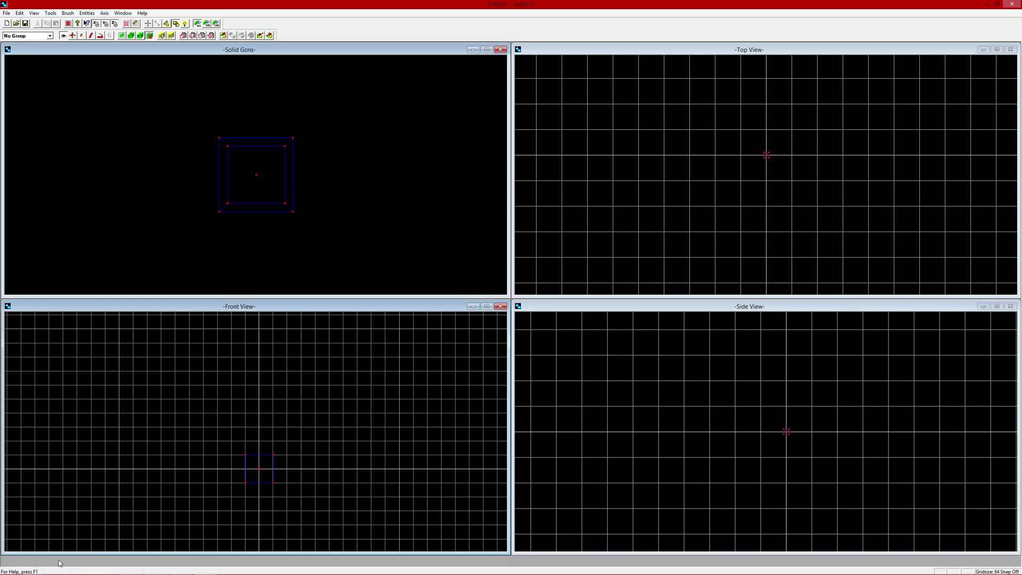
drag(91, 554, 91, 564)
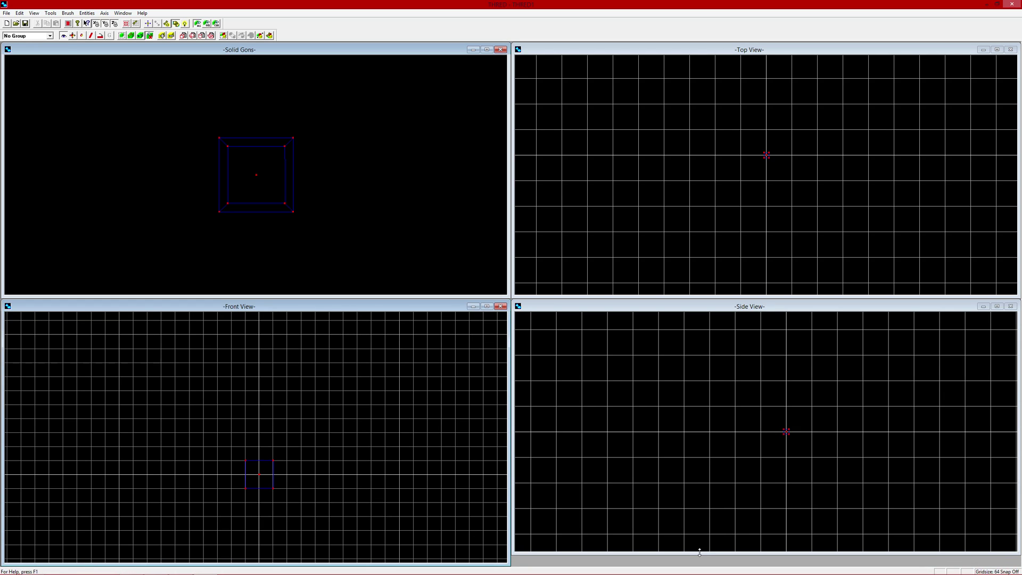
drag(699, 552, 698, 563)
Examine the default cube brush up close in the Front, Side and Top views.
scroll(132, 420, up, 3)
scroll(322, 559, up, 1)
key(Down)
key(Down)
key(Down)
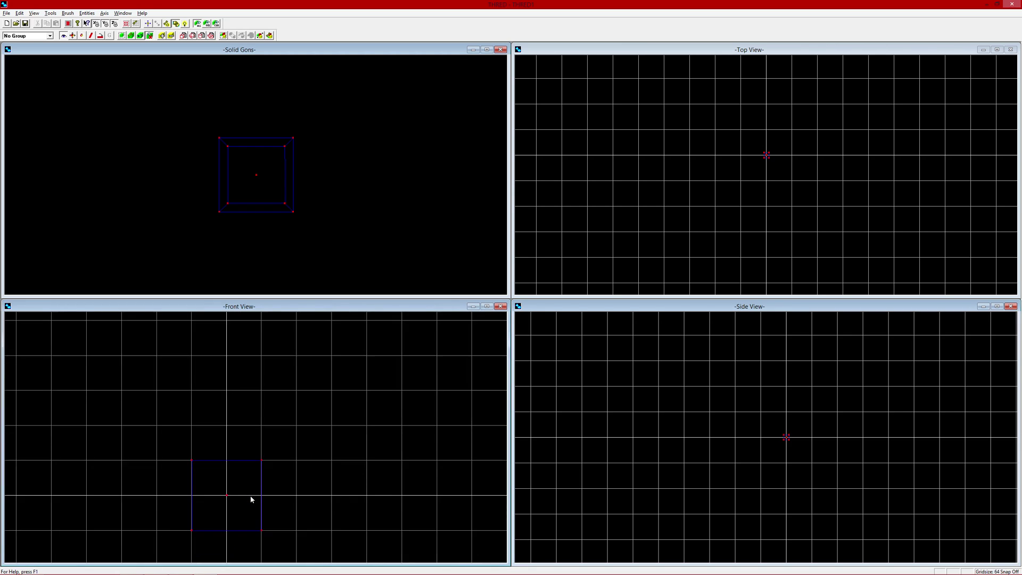
key(Up)
key(Right)
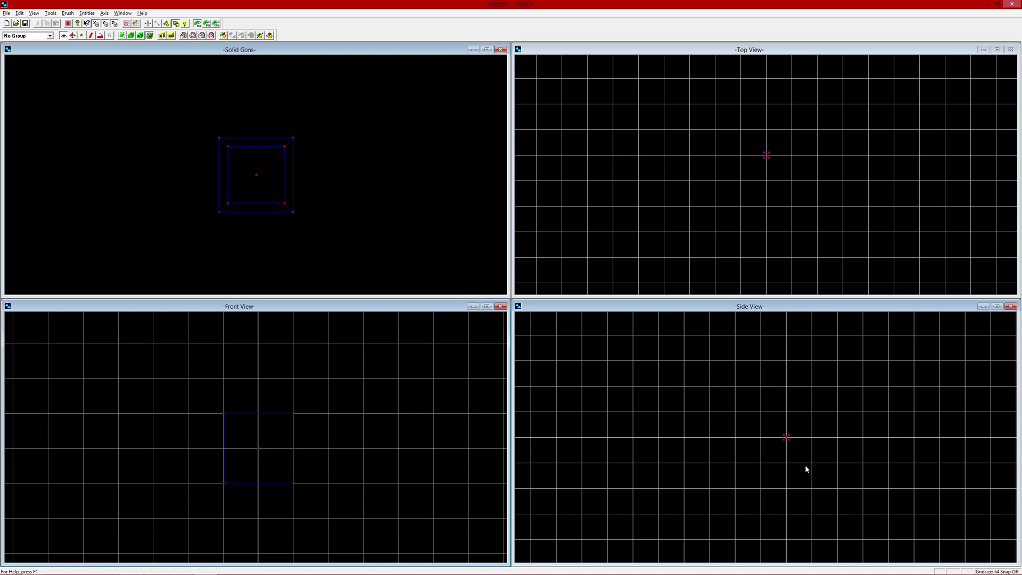
scroll(805, 468, down, 2)
key(Left)
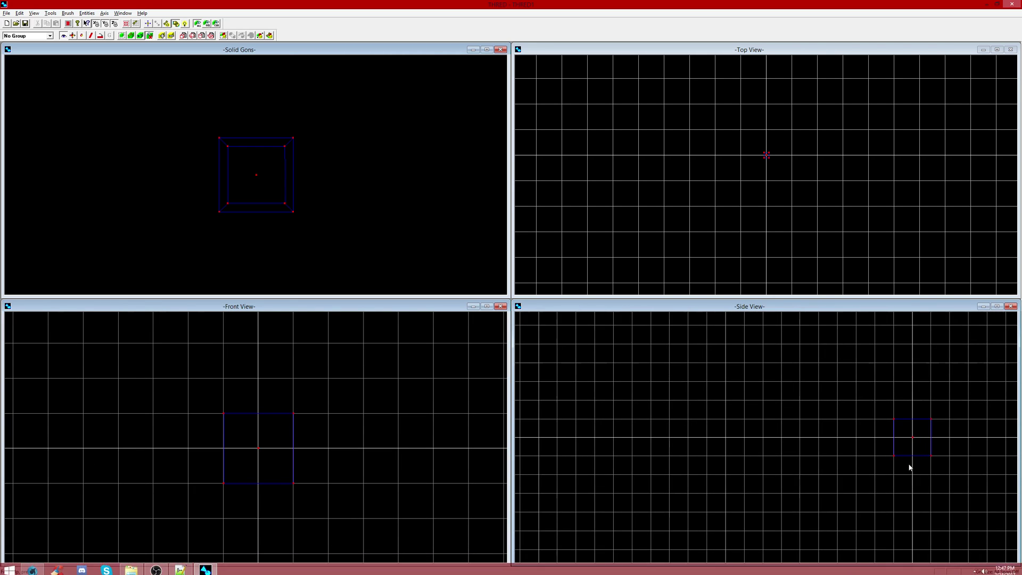
key(Right)
key(Right)
key(Right)
key(Right)
key(Right)
key(Right)
key(Right)
key(Right)
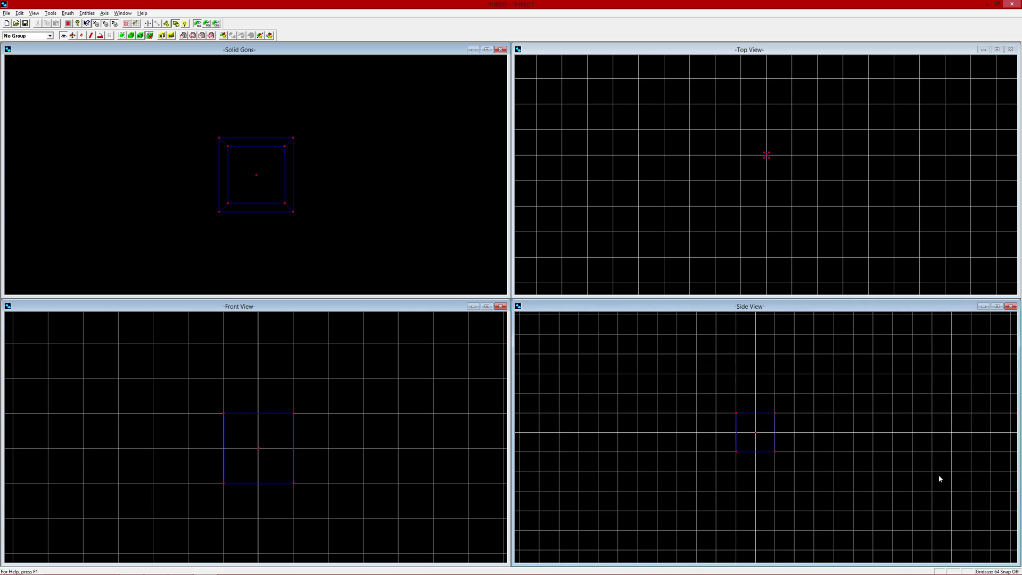
click(832, 188)
scroll(833, 189, up, 8)
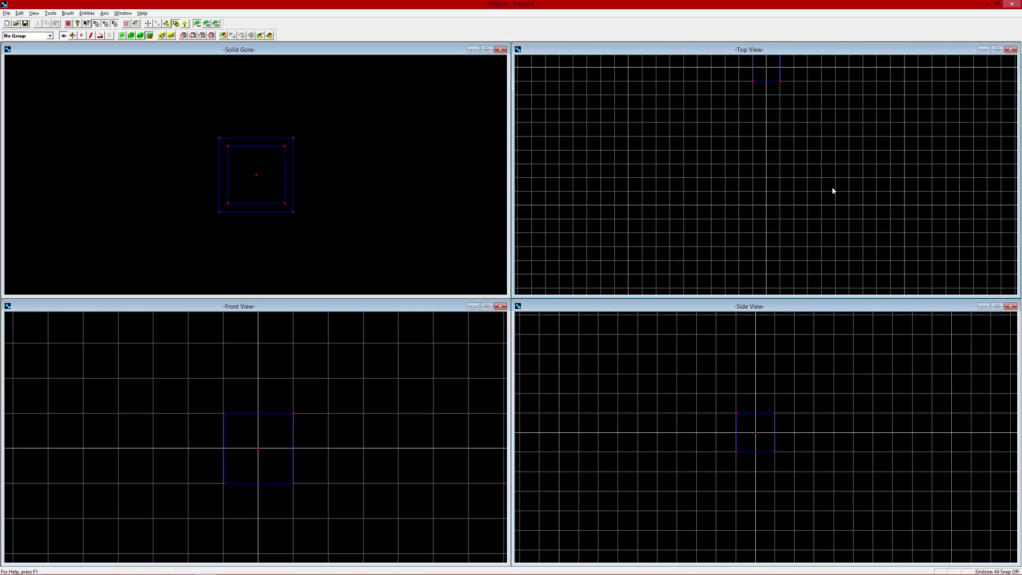
Create a hollow box brush with a 1024 × 1024 top, a 512 × 512 bottom and a height of 256.
click(183, 35)
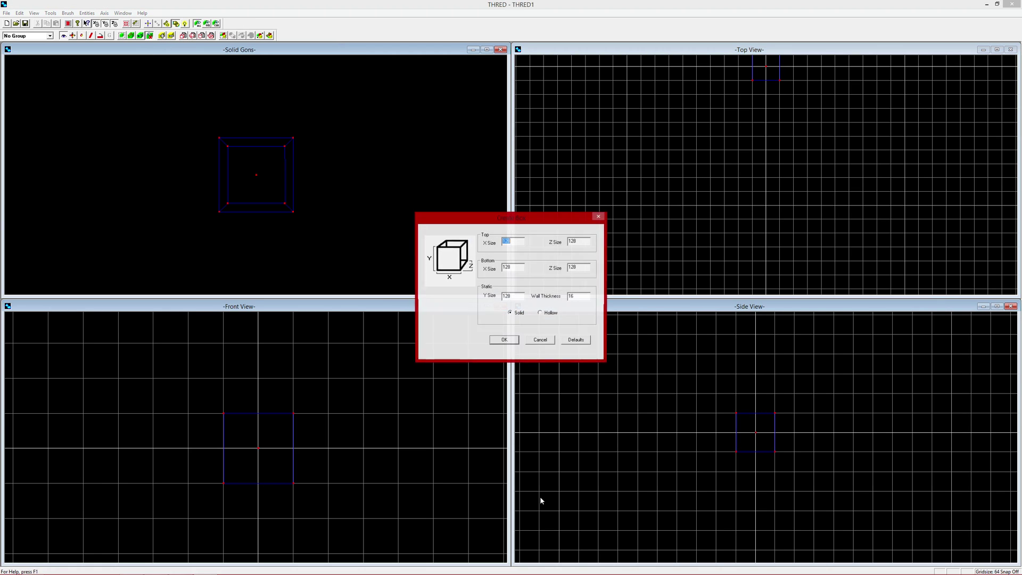
text(4)
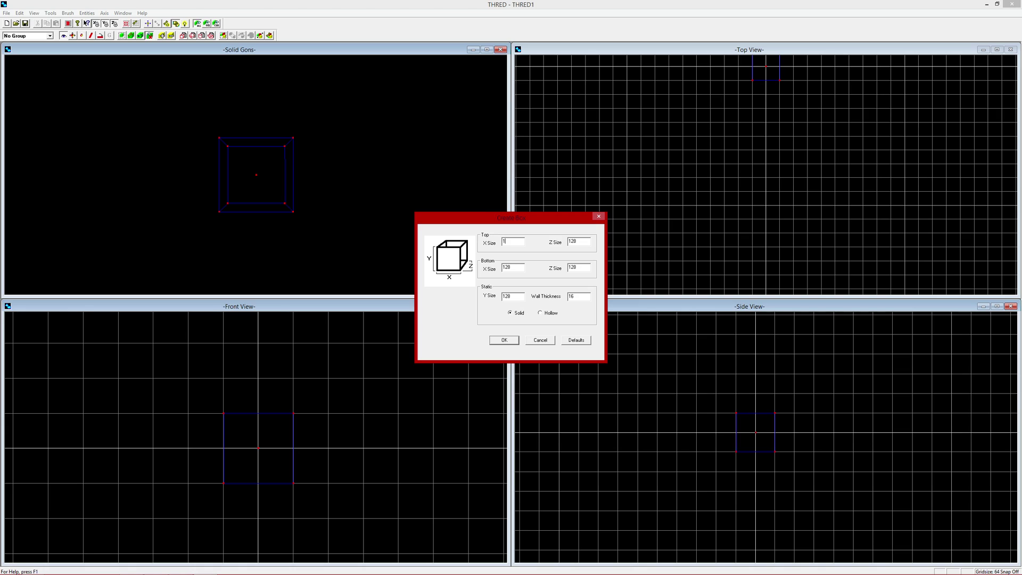
text(4)
key(Tab)
text(1024)
key(Tab)
text(5)
key(Tab)
text(512)
key(Tab)
text(25)
click(544, 314)
click(505, 339)
scroll(350, 425, down, 3)
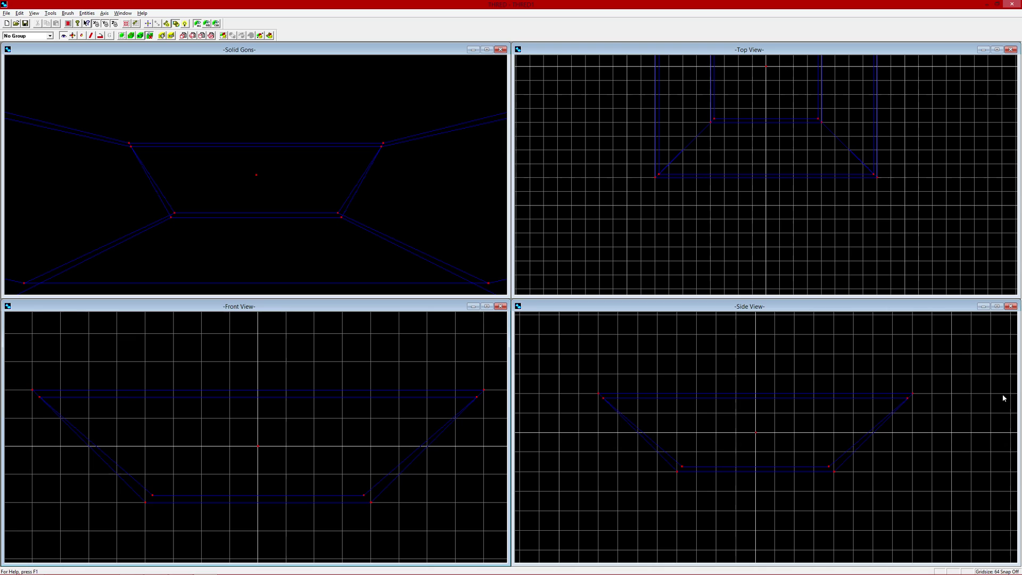
Recreate the hollow box brush with a 512 × 512 top, a 1024 × 1024 bottom and a height of 256.
scroll(786, 438, up, 2)
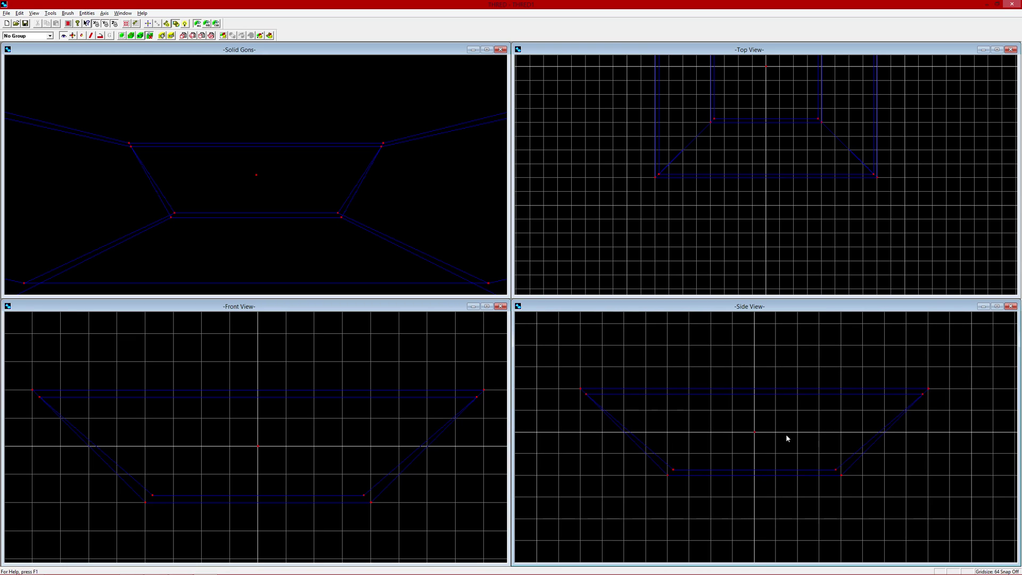
click(182, 35)
text(512)
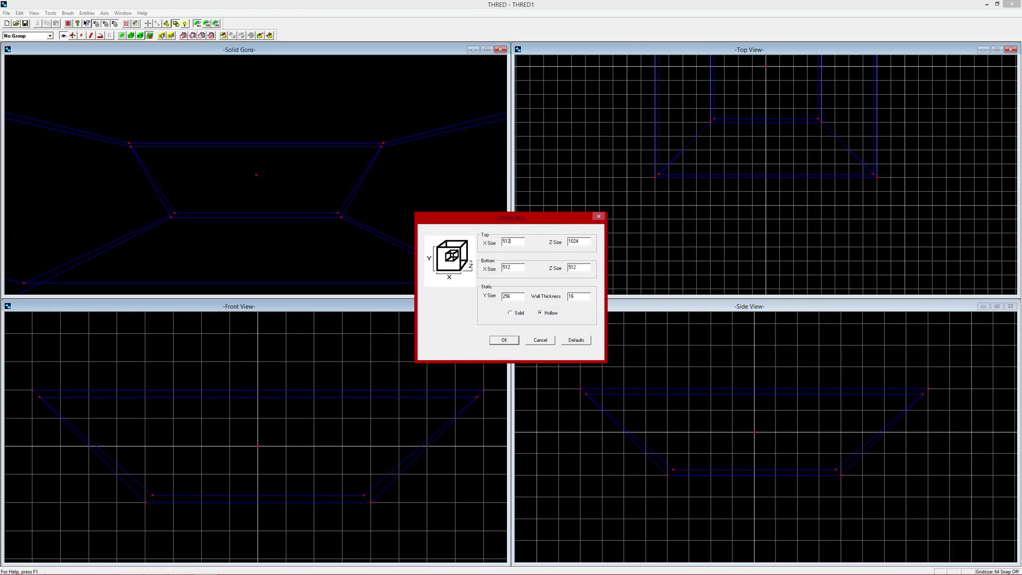
key(Tab)
text(5)
key(Tab)
text(2)
click(504, 340)
drag(319, 448, 319, 447)
right_drag(785, 422, 785, 423)
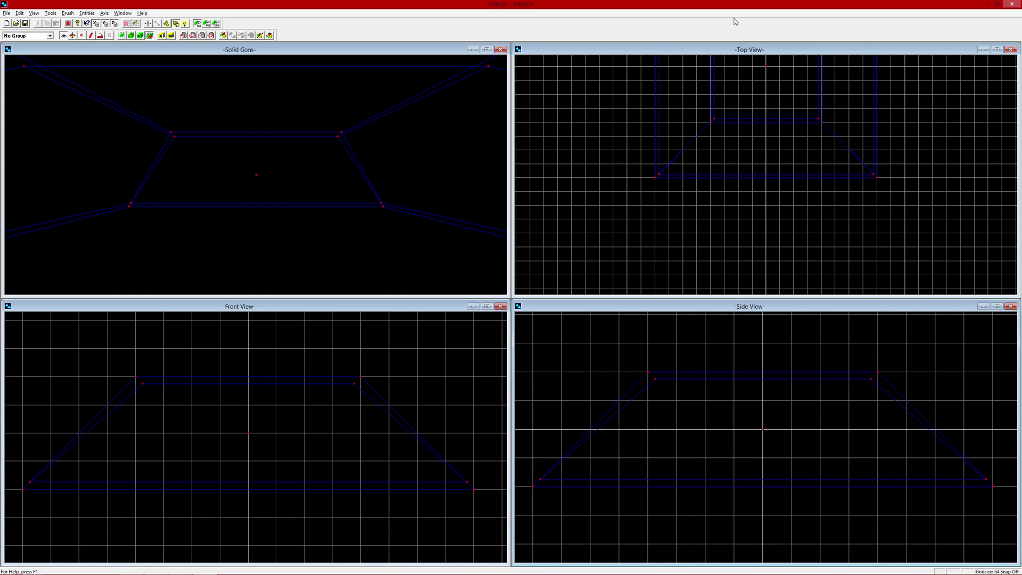
Frame the whole brush in the Top and Solid Gons views and look over the available textures.
click(763, 146)
key(alt)
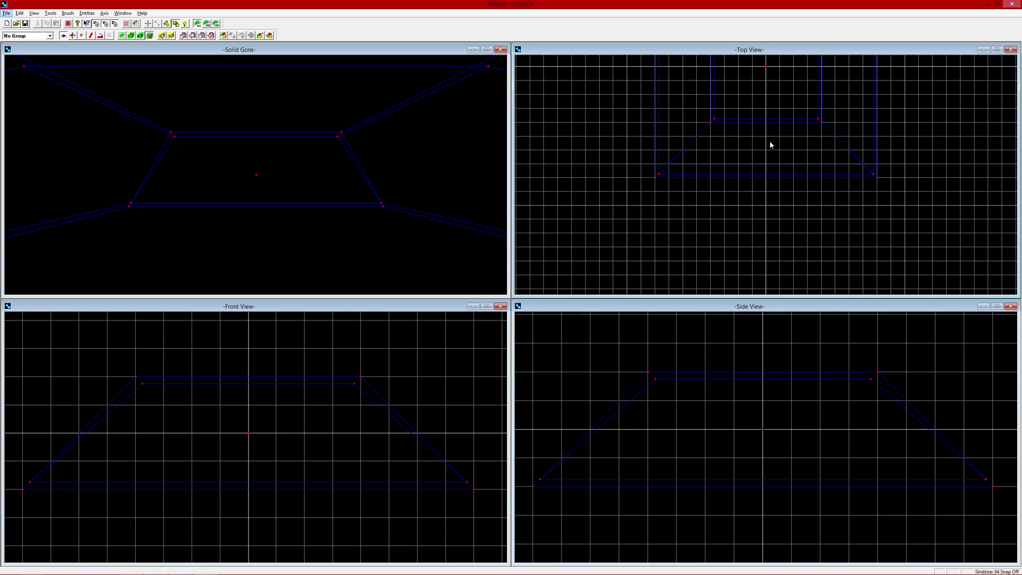
right_drag(799, 141, 799, 141)
scroll(799, 141, down, 3)
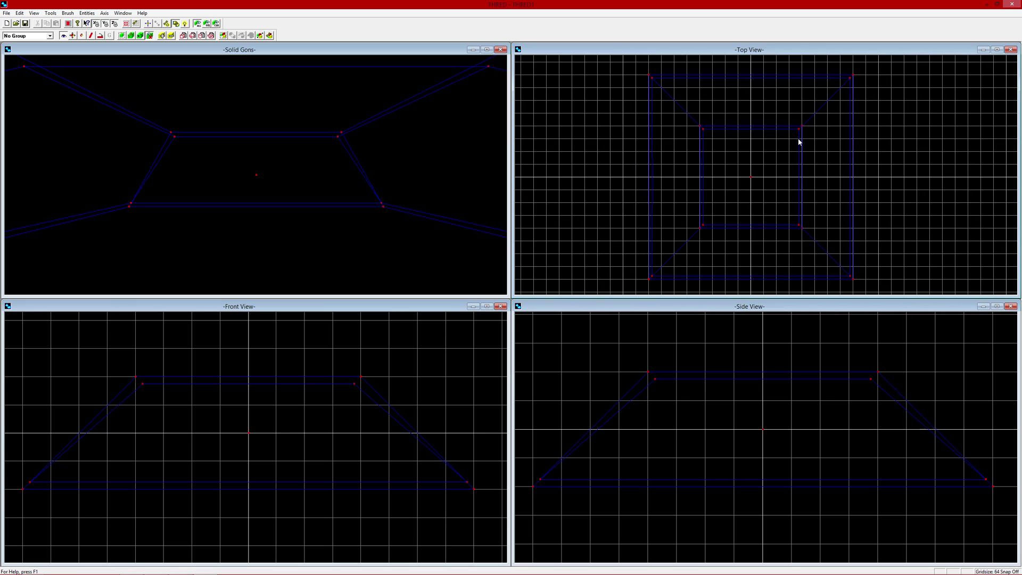
right_drag(701, 194, 705, 193)
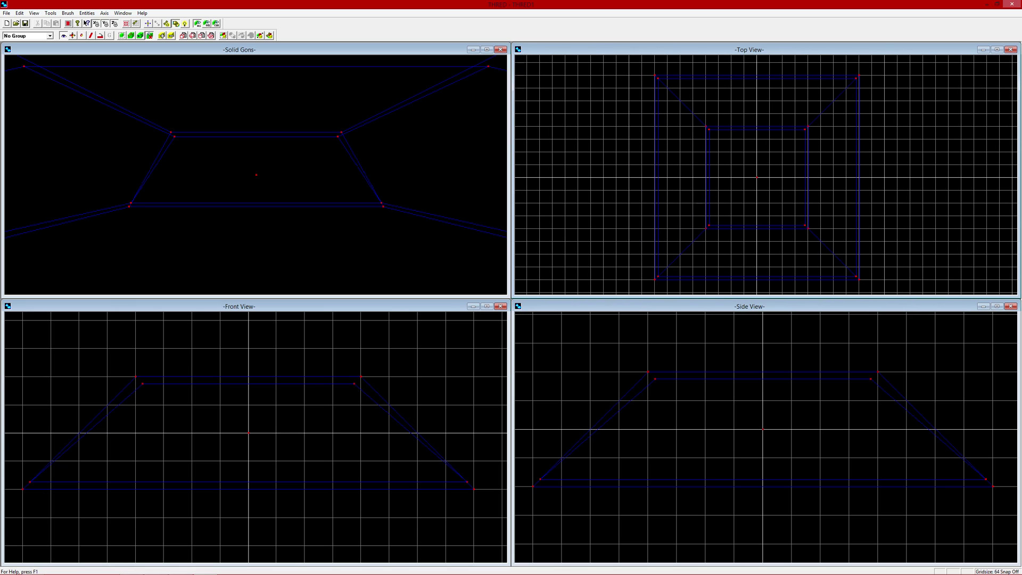
right_drag(246, 189, 246, 190)
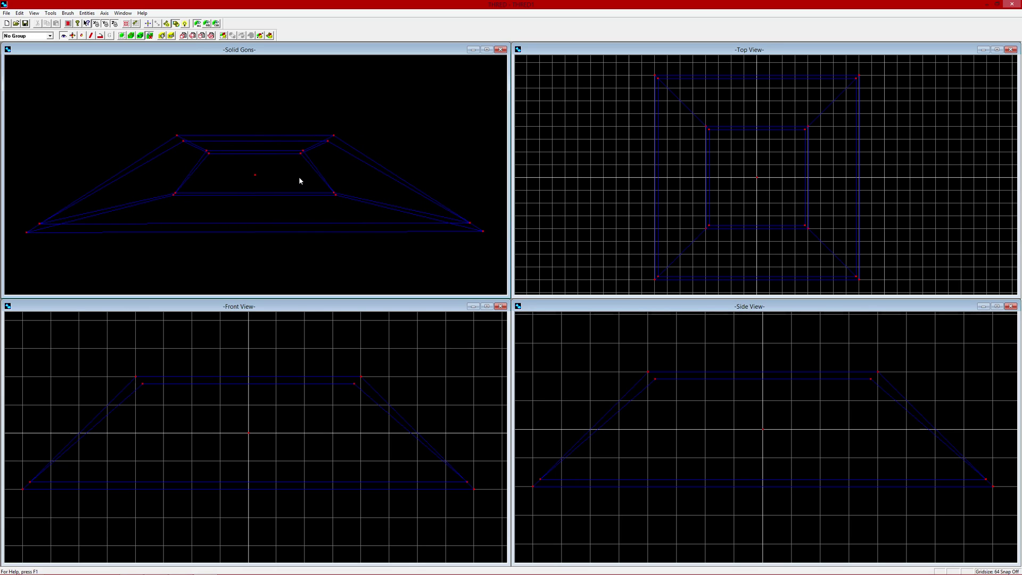
click(55, 12)
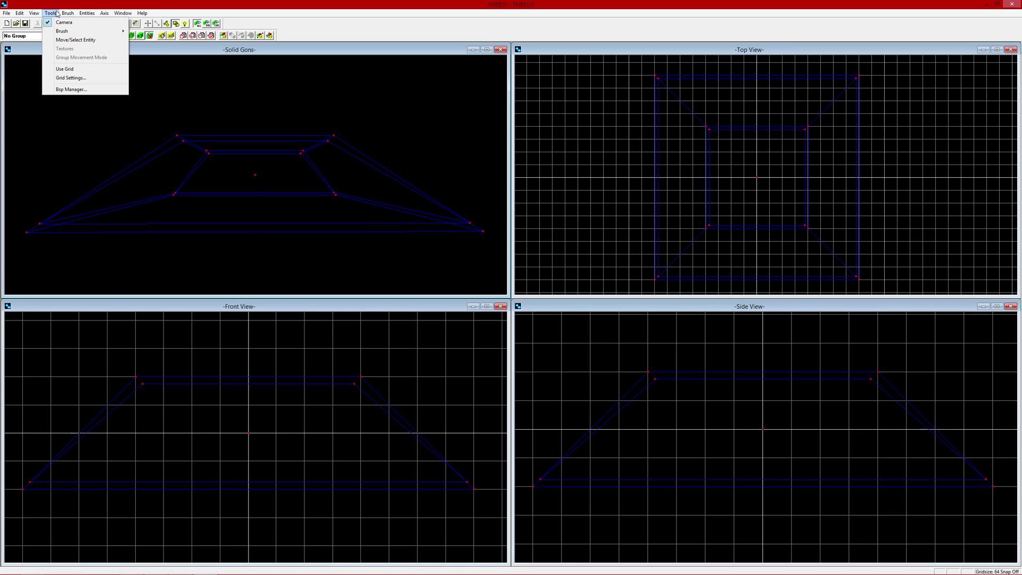
click(35, 22)
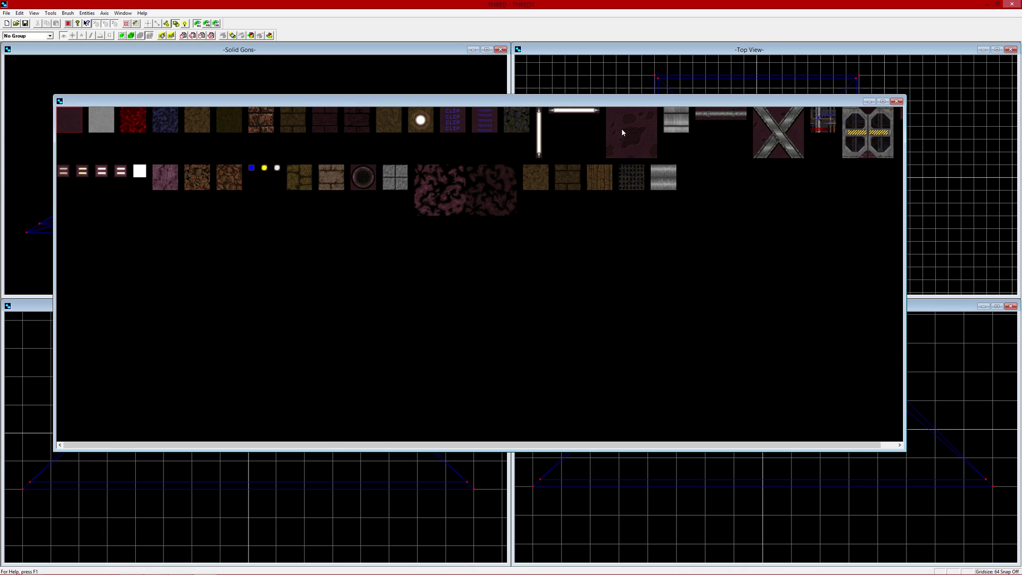
click(869, 102)
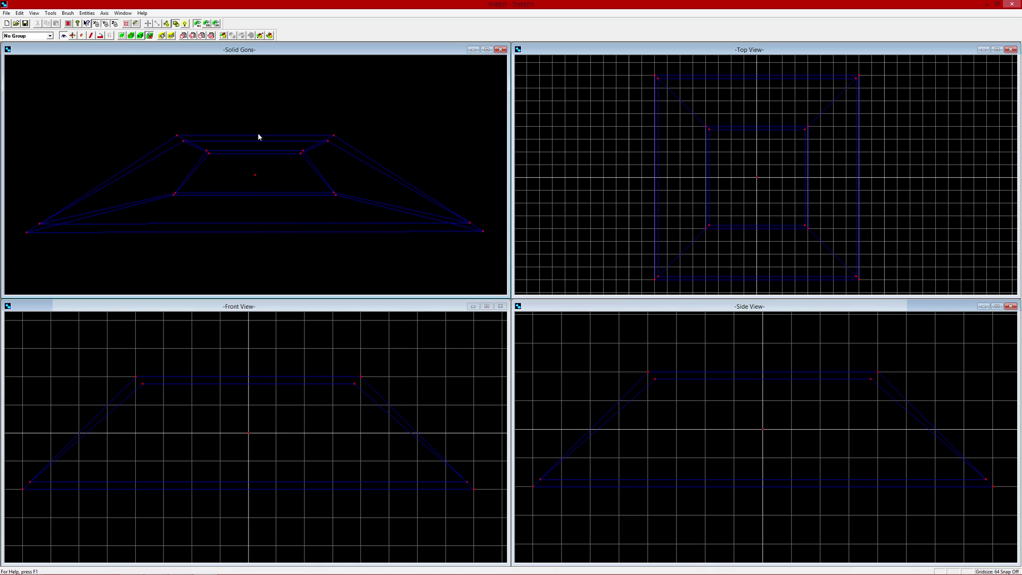
Add the current hollow tapered brush to the world.
click(162, 35)
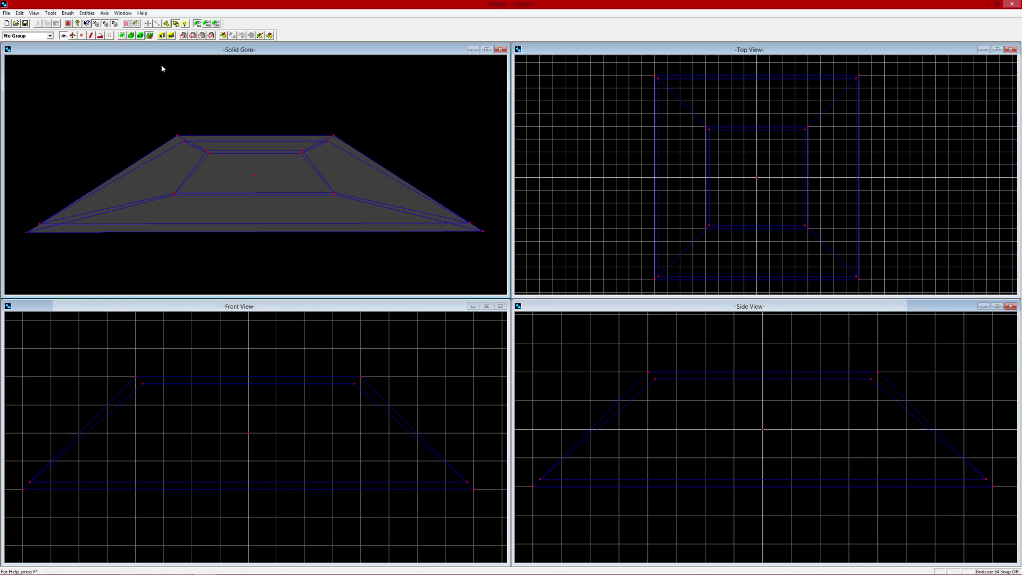
click(131, 36)
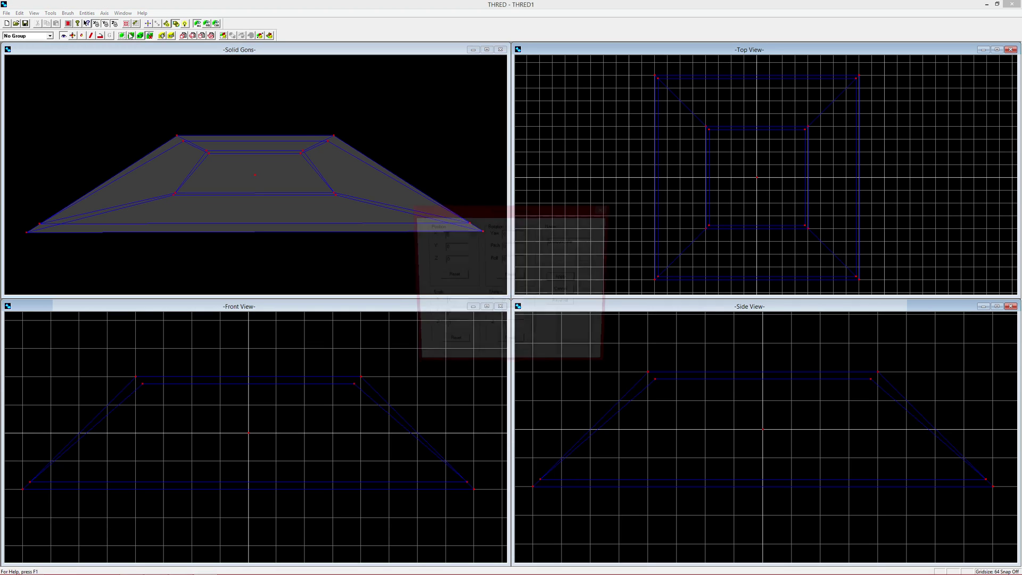
click(604, 209)
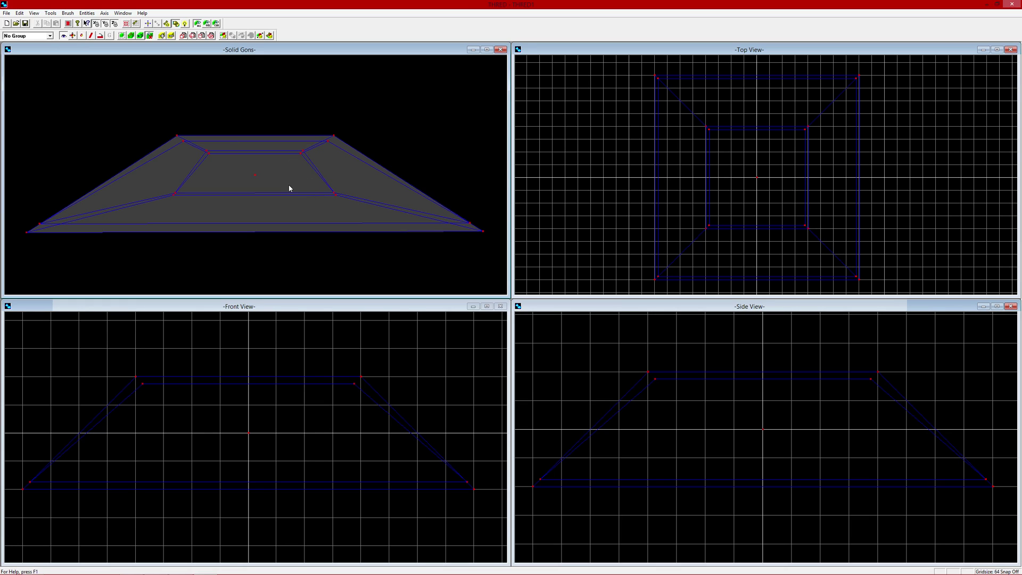
key(alt)
Create a new info_player_start entity in the middle of the room.
click(166, 27)
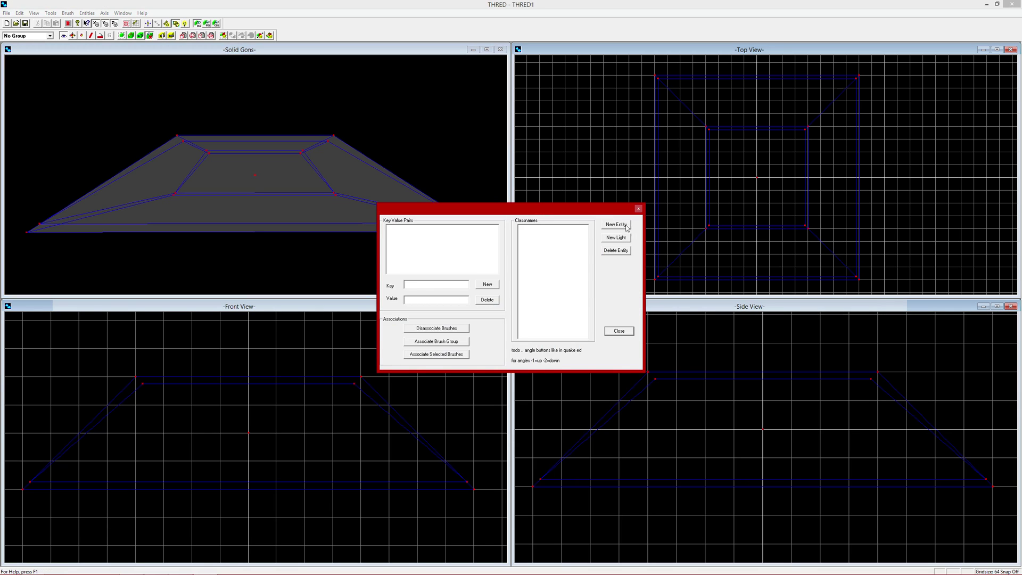
click(627, 225)
click(488, 317)
click(488, 321)
click(555, 239)
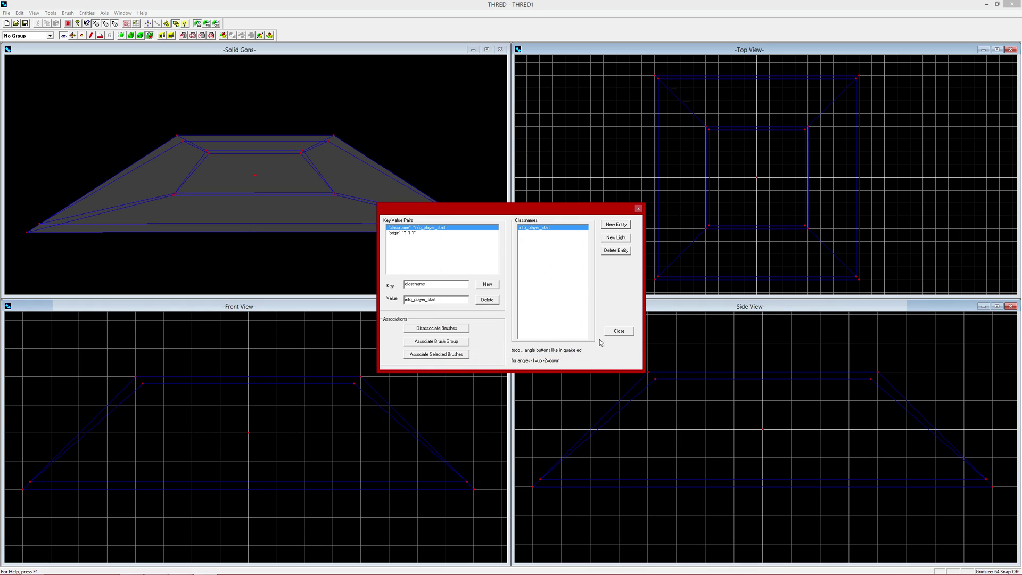
click(619, 331)
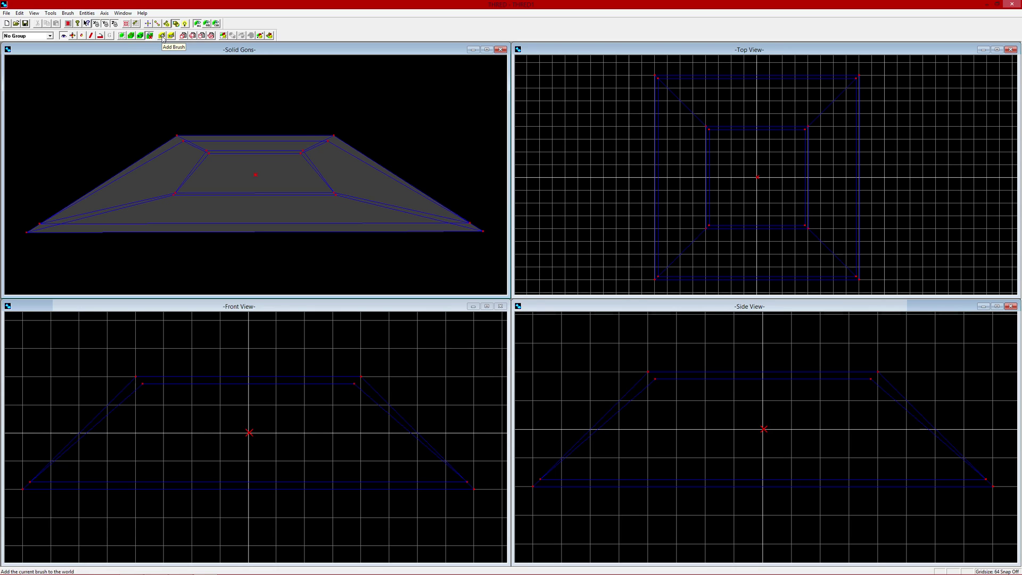
Create a solid box brush for a pillar, 16 × 16 in cross-section and 300 high.
click(182, 36)
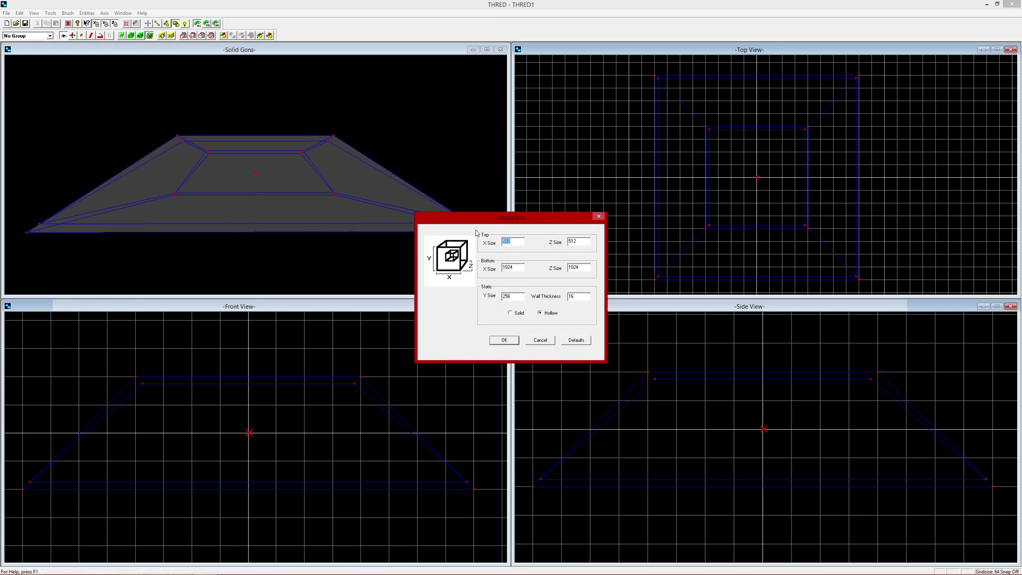
text(16)
key(Tab)
text(16)
key(Tab)
text(15)
key(Tab)
text(1)
key(Tab)
text(300)
click(516, 313)
click(506, 341)
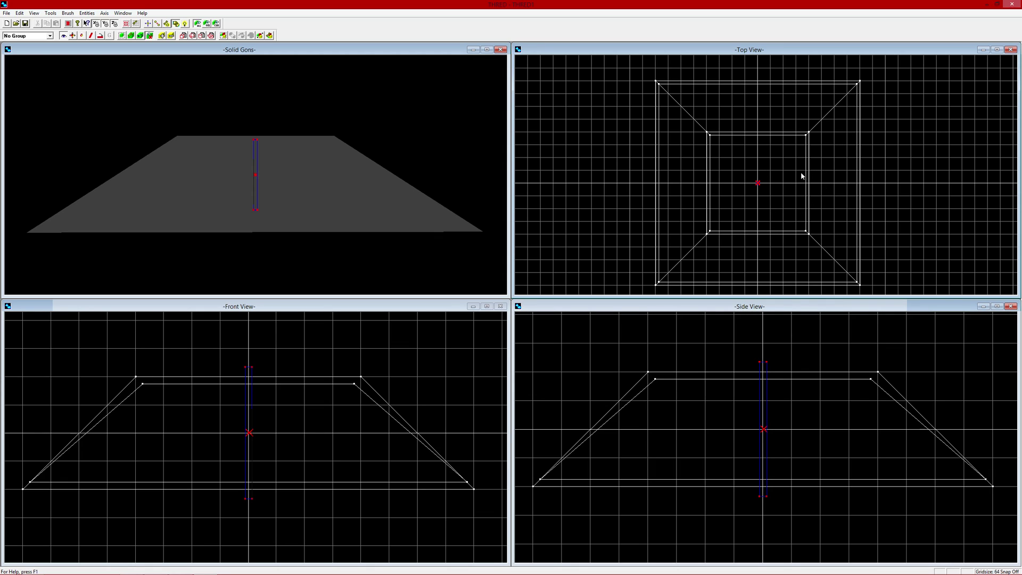
Move the pillar brush to each of the four corners of the room's smaller top square, adding the pillars to the world.
click(73, 35)
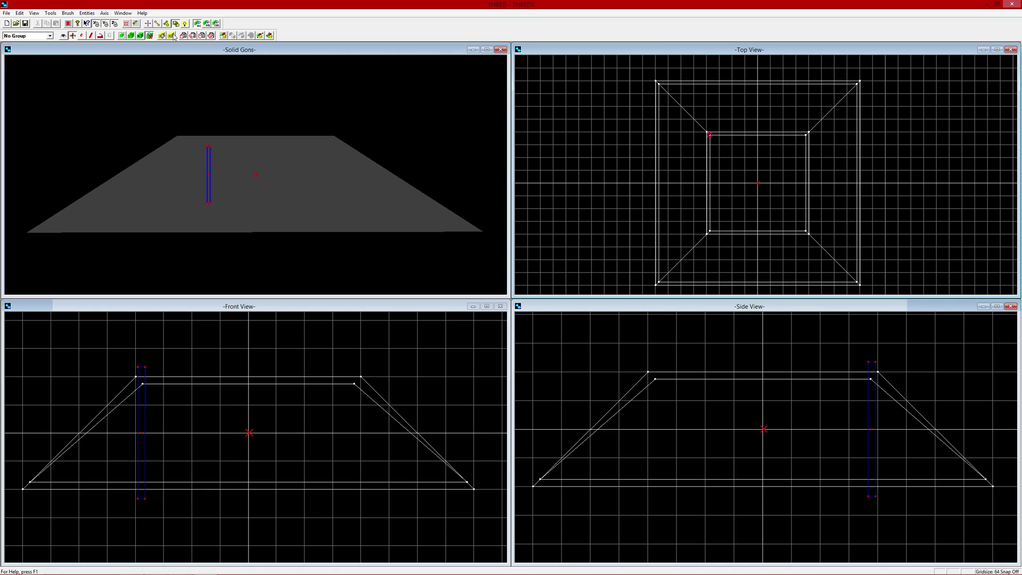
key(Down)
key(Down)
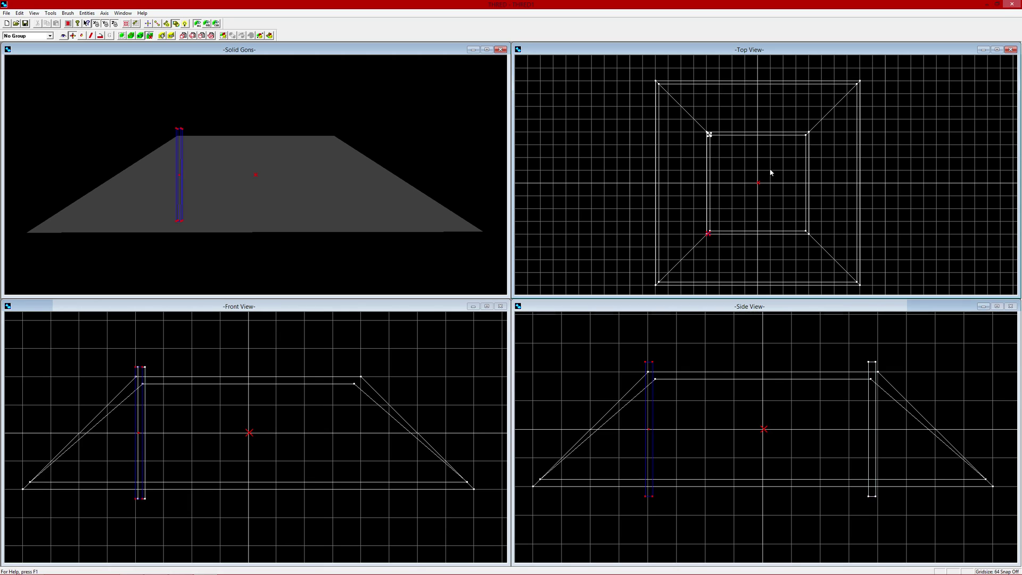
click(163, 35)
click(777, 248)
key(Down)
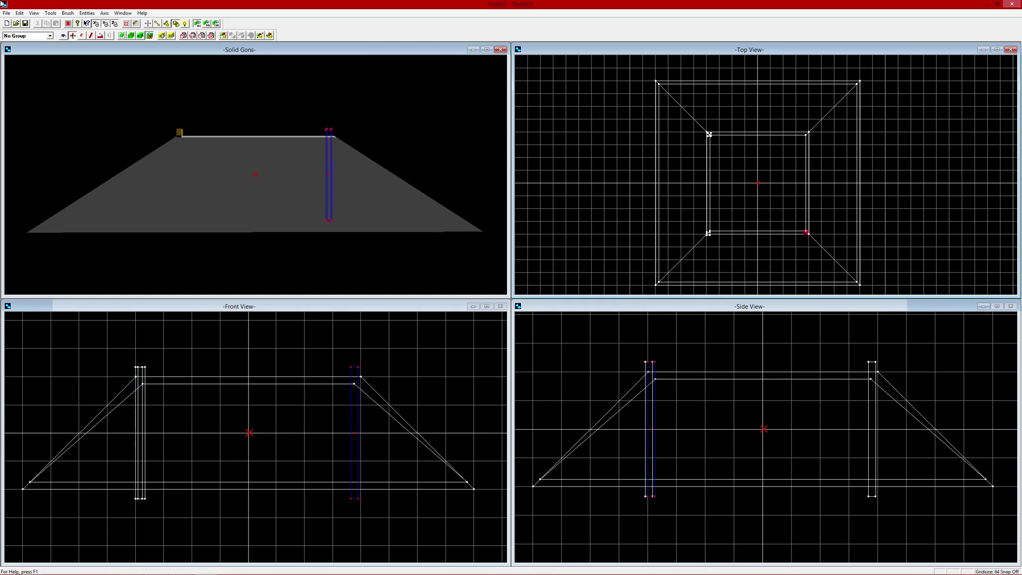
click(840, 219)
click(874, 366)
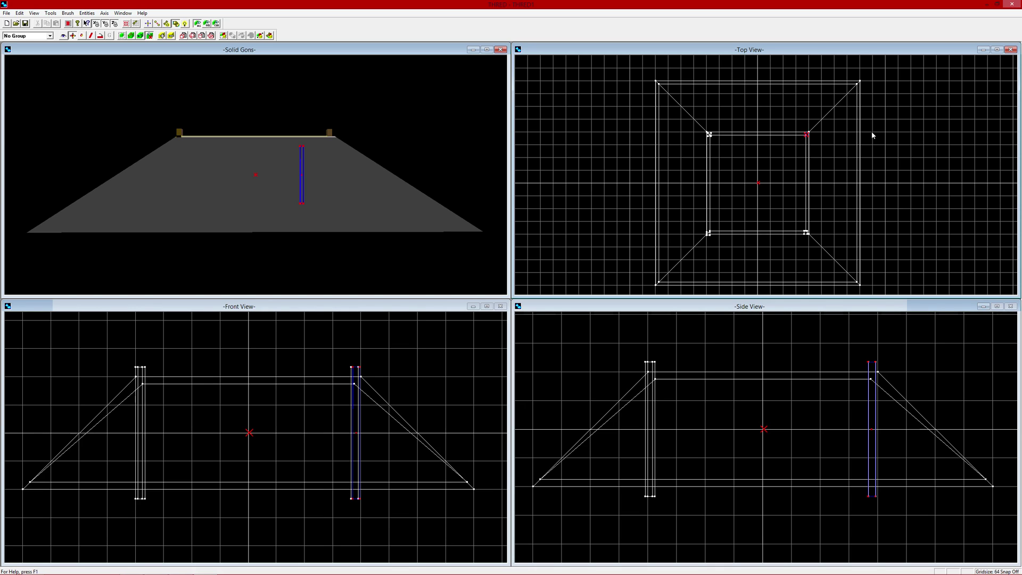
Try to open the editor's help and close the help window.
key(F1)
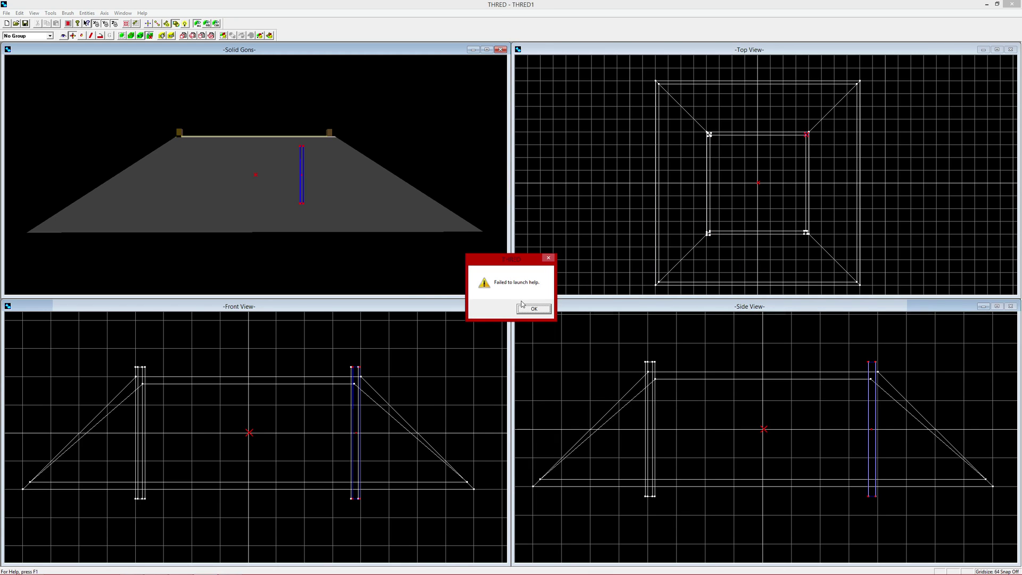
click(533, 309)
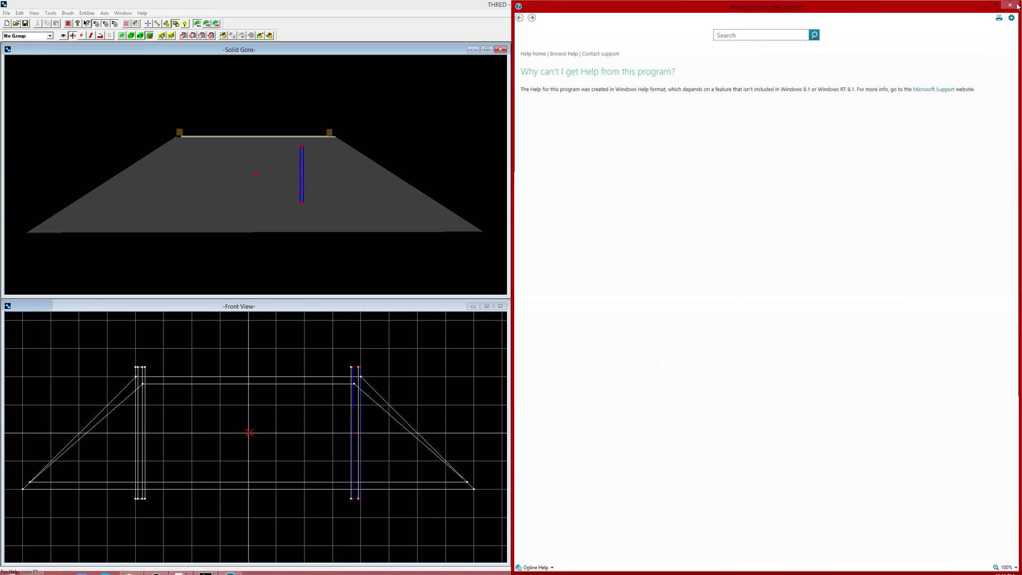
click(1011, 5)
click(611, 190)
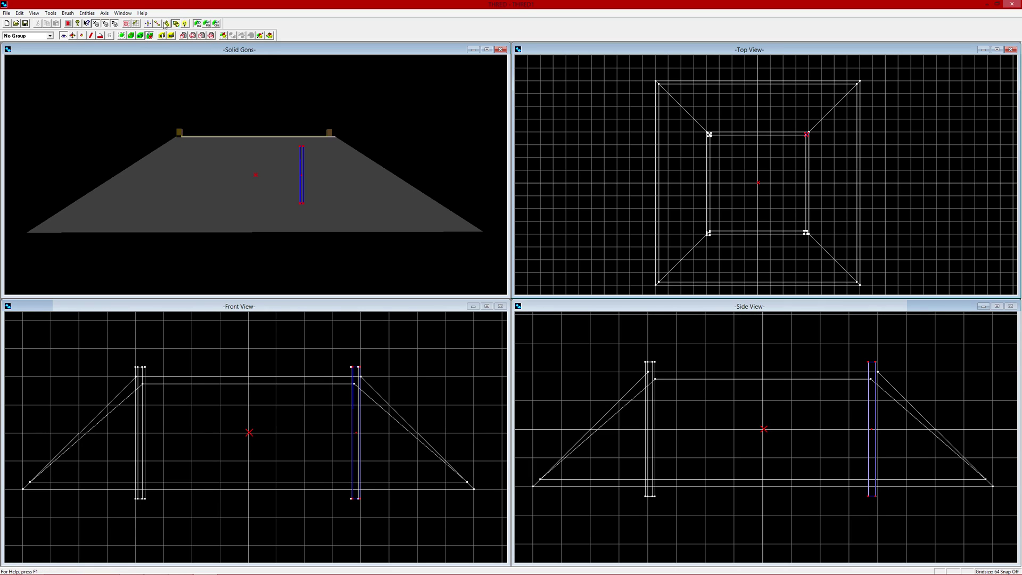
Add four light entities to the room, one just outside each corner pillar.
click(184, 24)
scroll(822, 223, up, 2)
scroll(820, 226, down, 2)
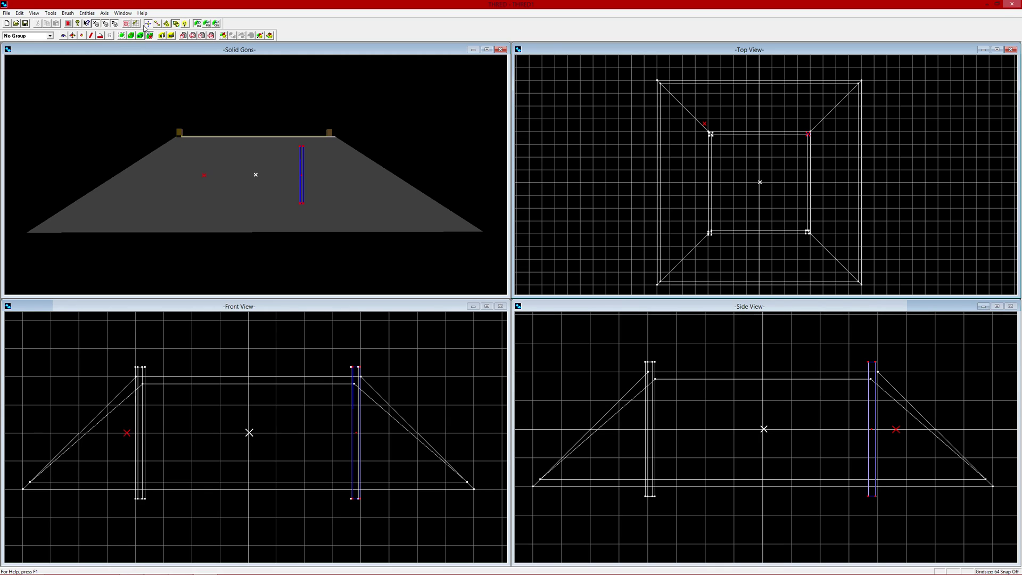
click(185, 25)
click(185, 25)
click(176, 24)
click(188, 24)
Save the map project under the name Test.
click(7, 13)
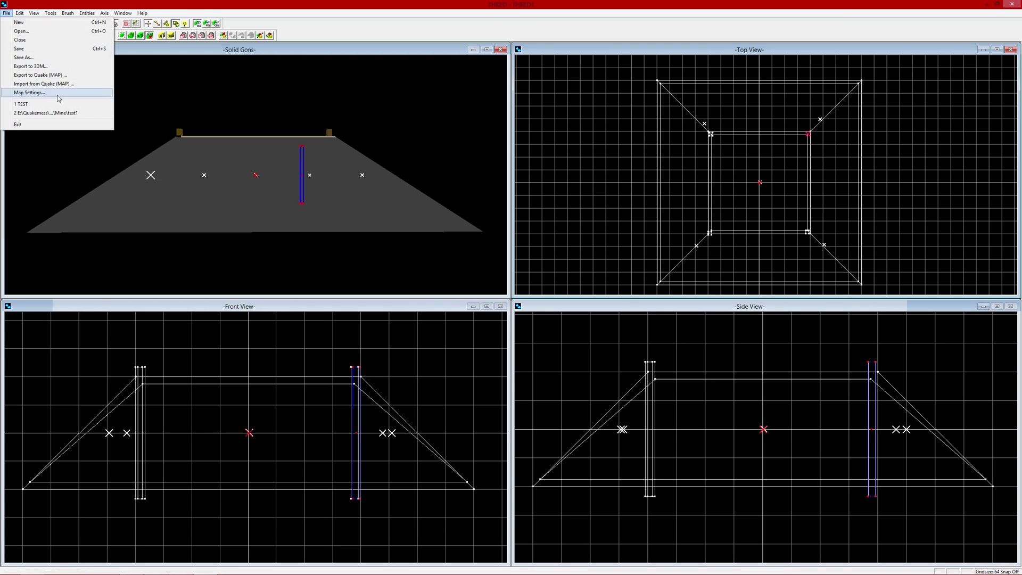
click(55, 66)
text(Test)
key(Return)
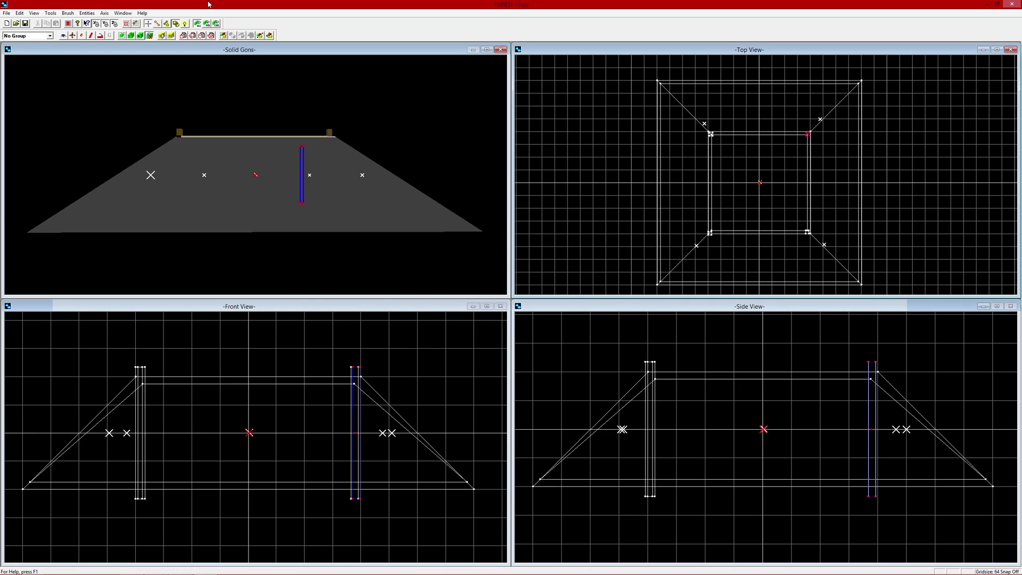
Export the level to the Quake MAP format as Test in the THRED folder.
click(6, 13)
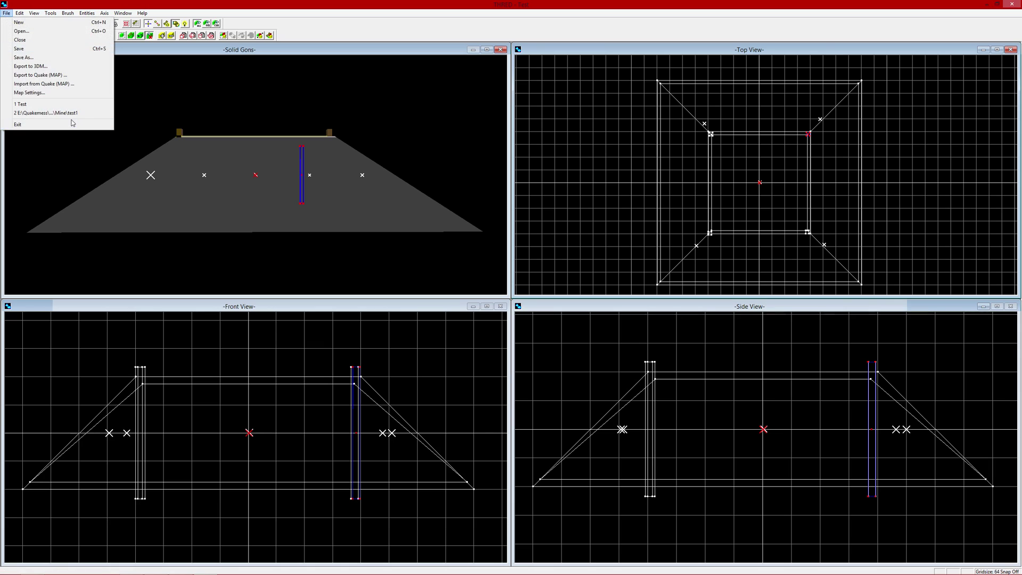
click(77, 75)
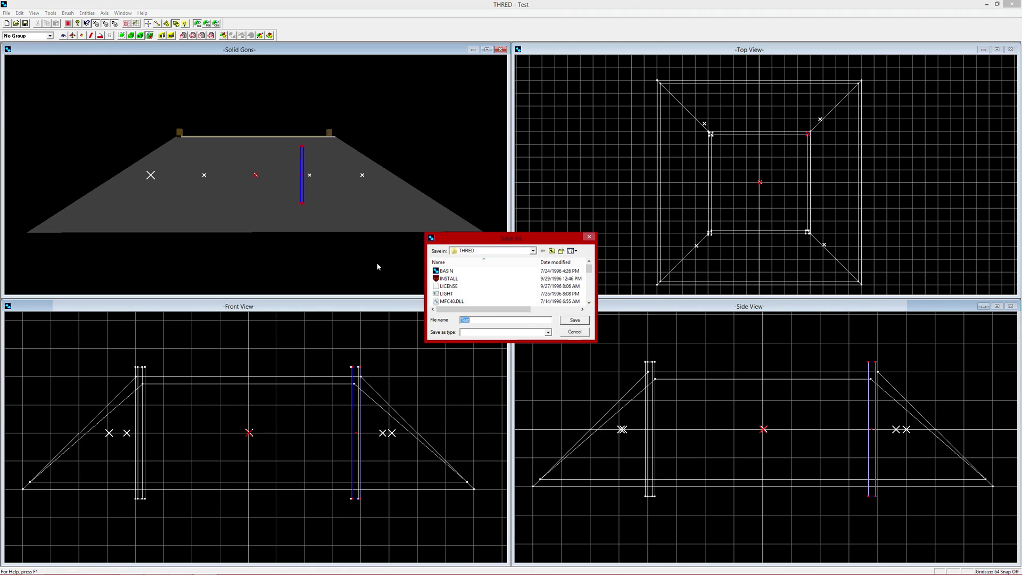
click(567, 322)
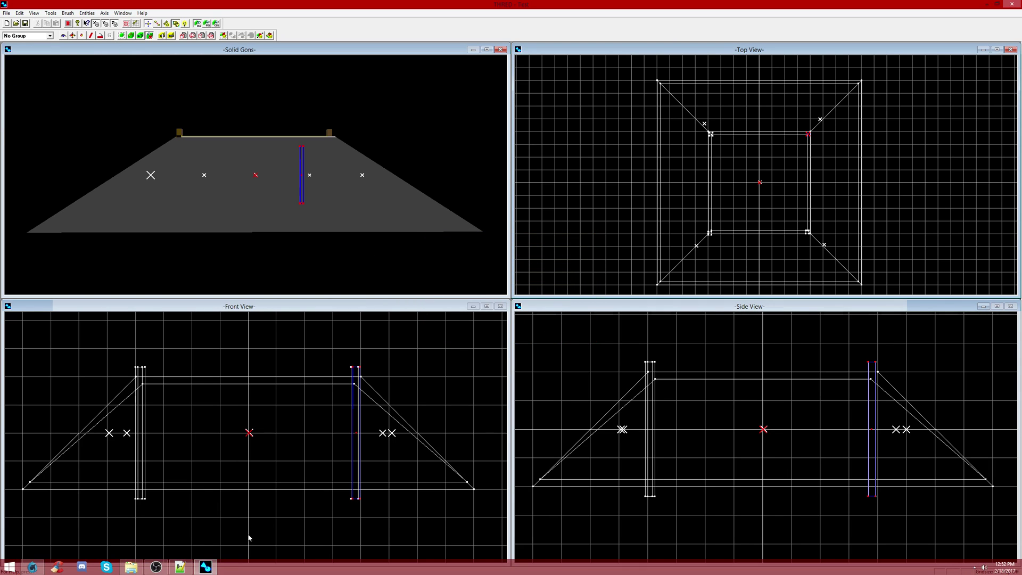
Switch to the THRED folder in File Explorer and open a command prompt.
click(133, 568)
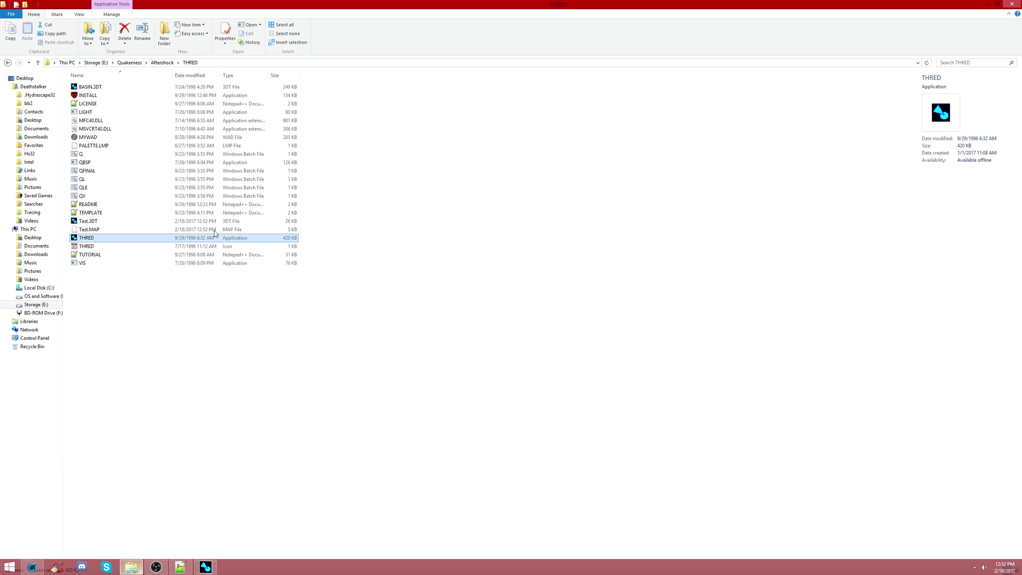
click(9, 567)
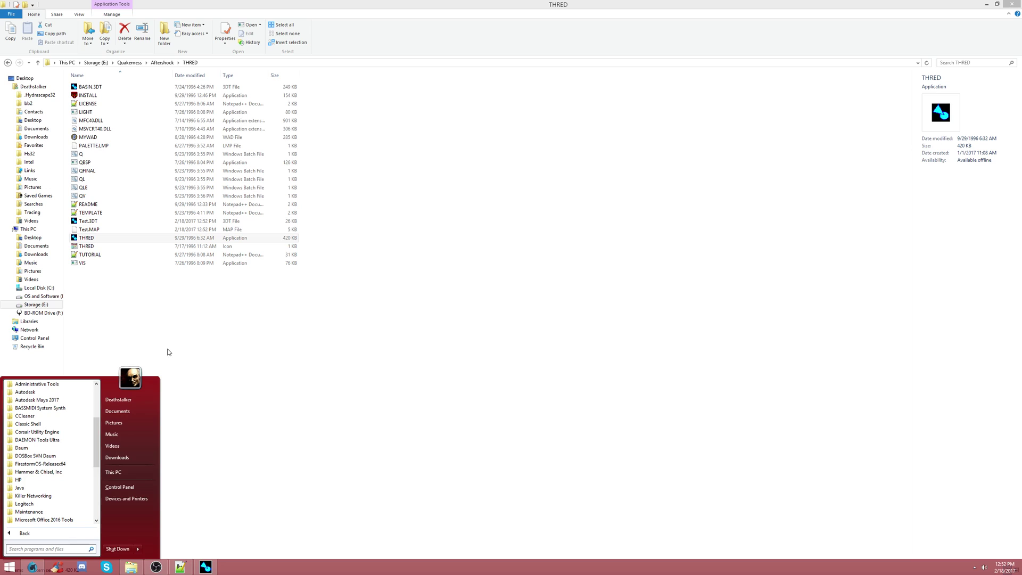
text(cmd)
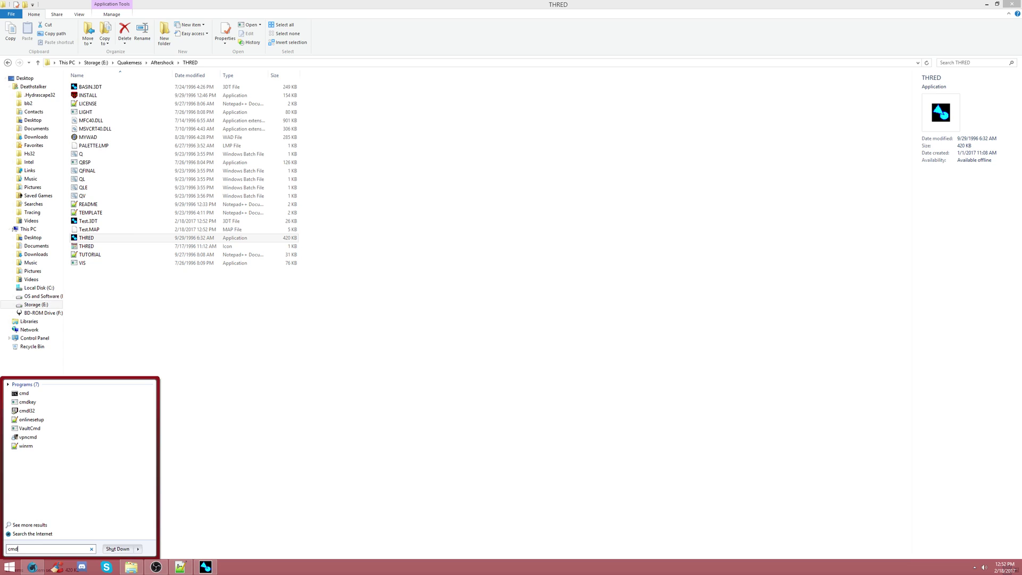
click(23, 393)
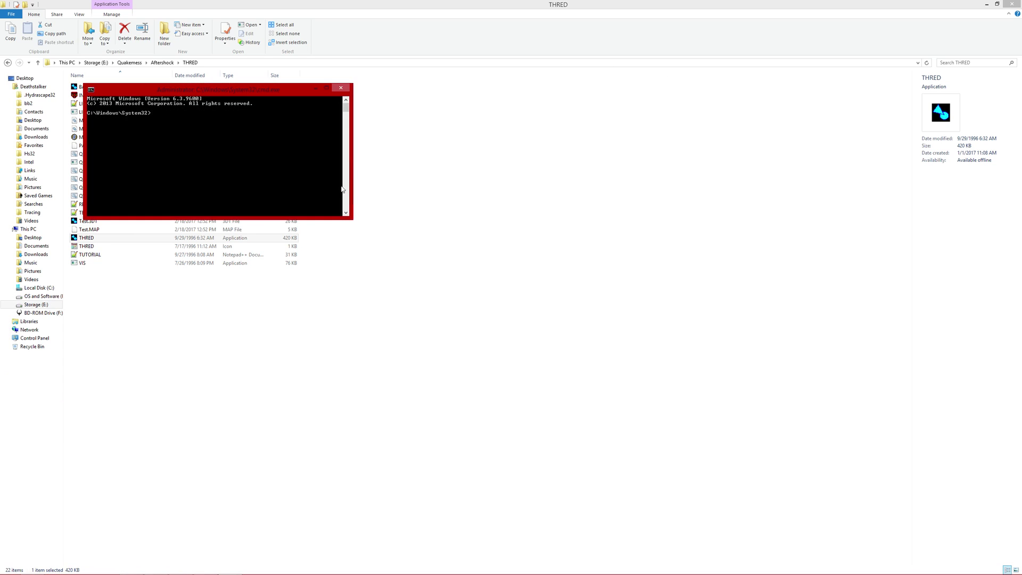
Change the command prompt's working directory to quakemess\aftershock\thred on drive E.
text(cd\)
key(Return)
text(e:)
key(Return)
text(cd quakeme)
text(ss\aftershj)
text(tr)
key(Return)
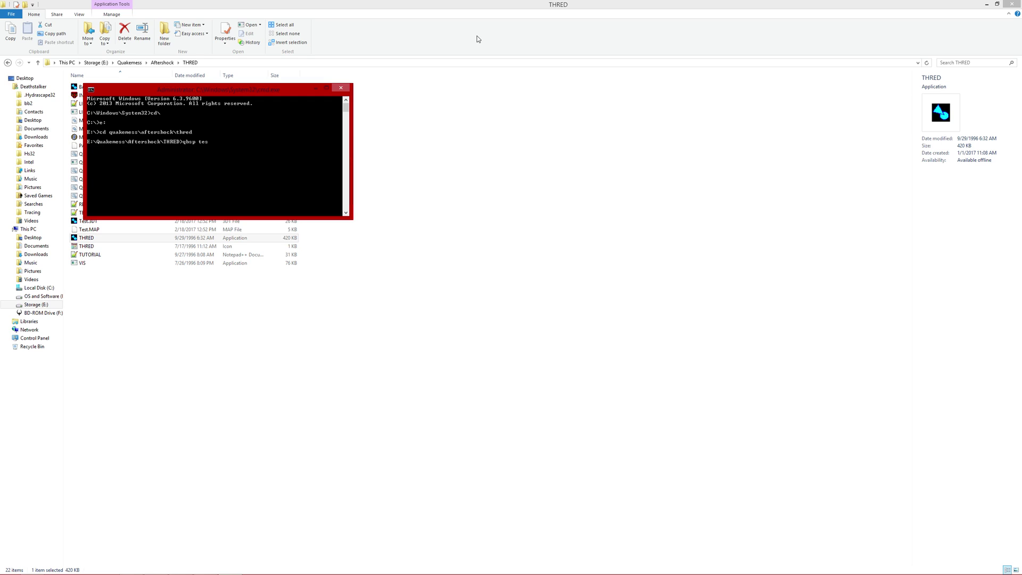
Compile the test map with qbsp, run light on it, and close the command prompt.
key(Return)
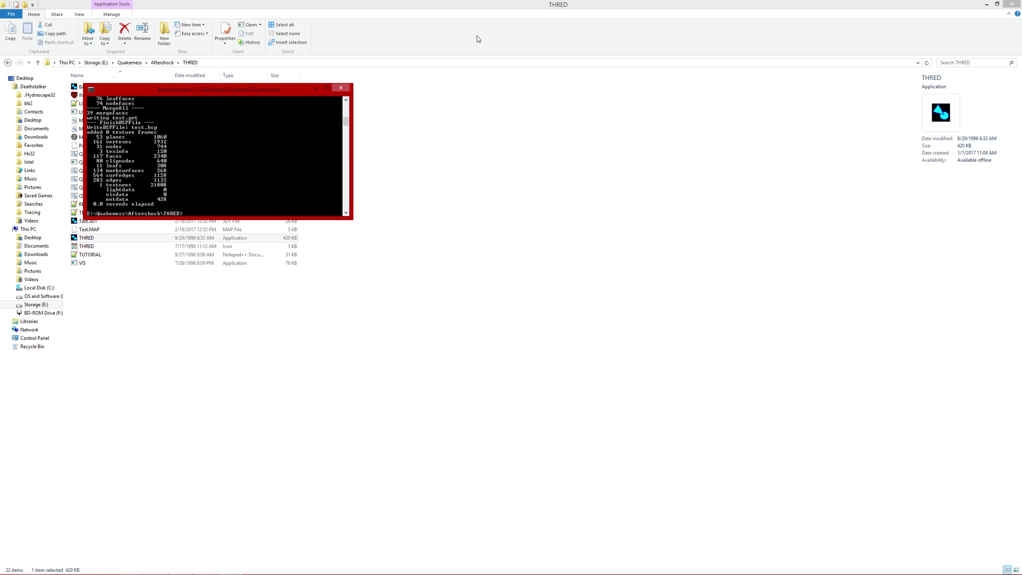
text(light test)
key(Return)
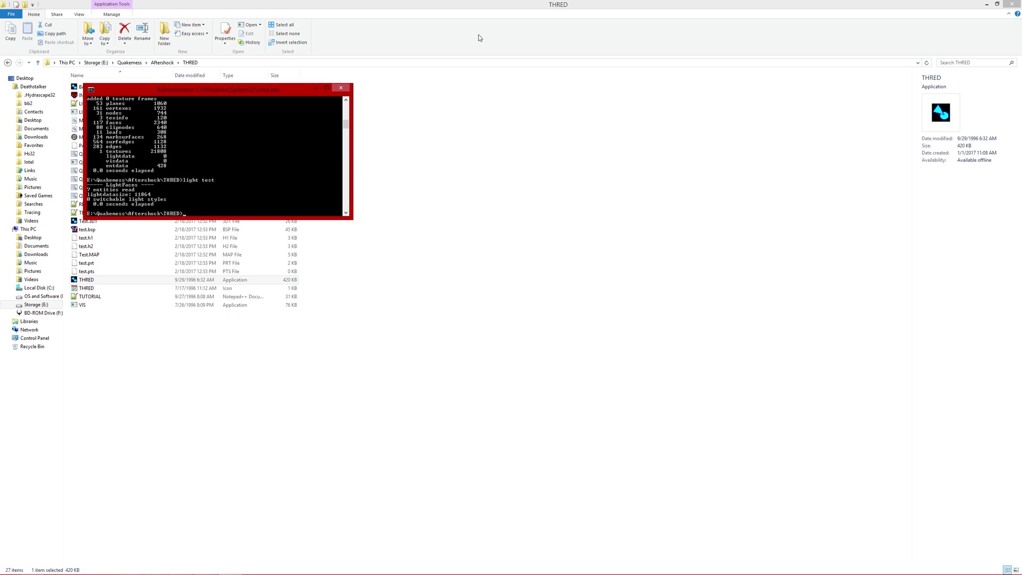
click(340, 89)
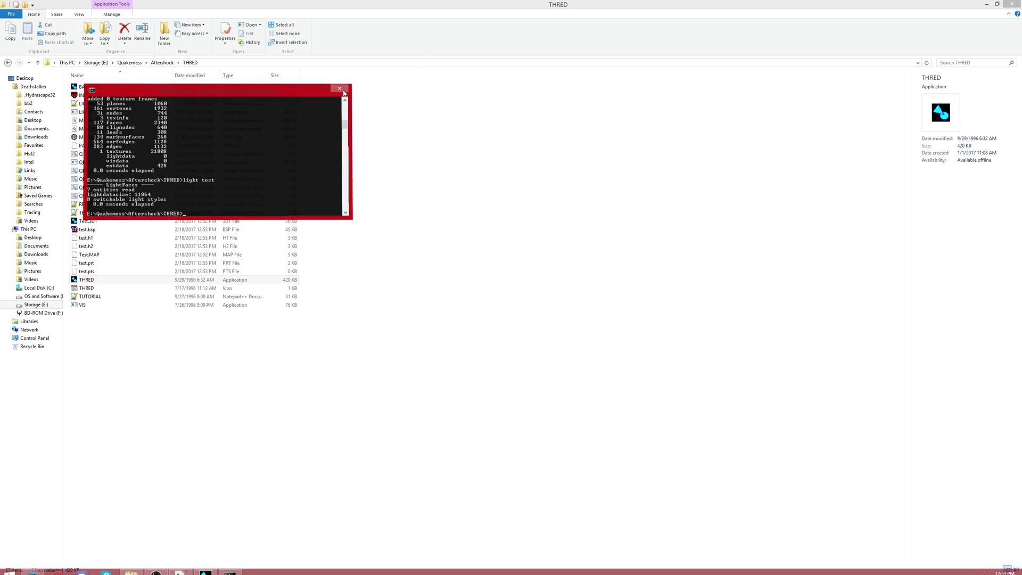
Copy the compiled test.bsp from the THRED folder into Quakemess\AS\MAPS.
click(110, 280)
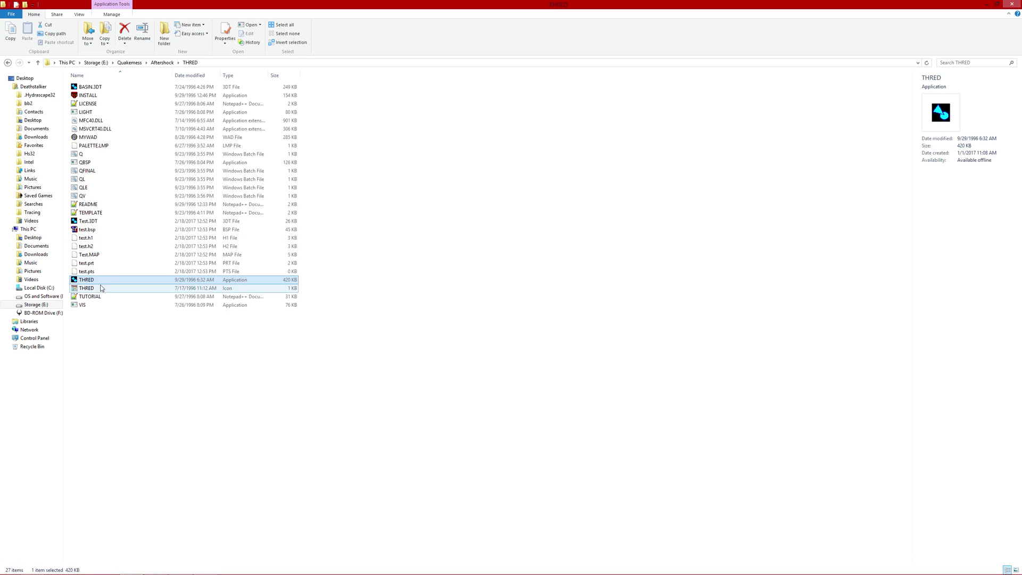
click(100, 231)
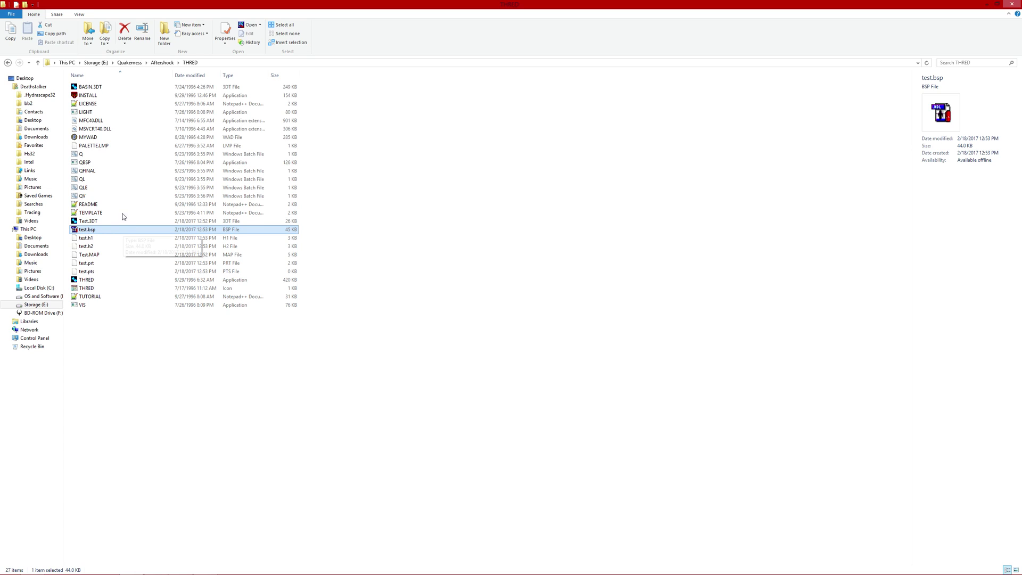
click(8, 63)
click(8, 63)
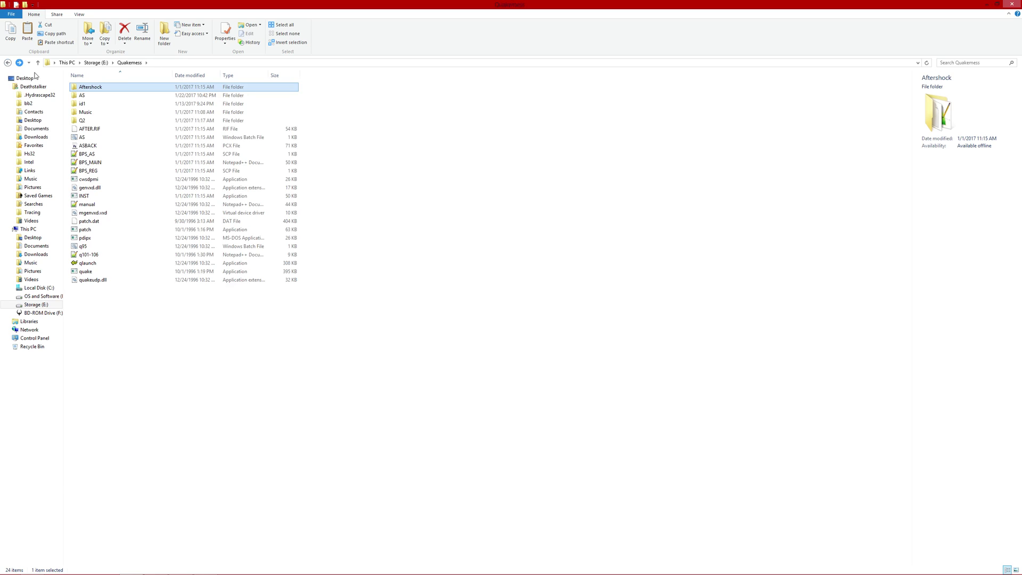
double_click(89, 95)
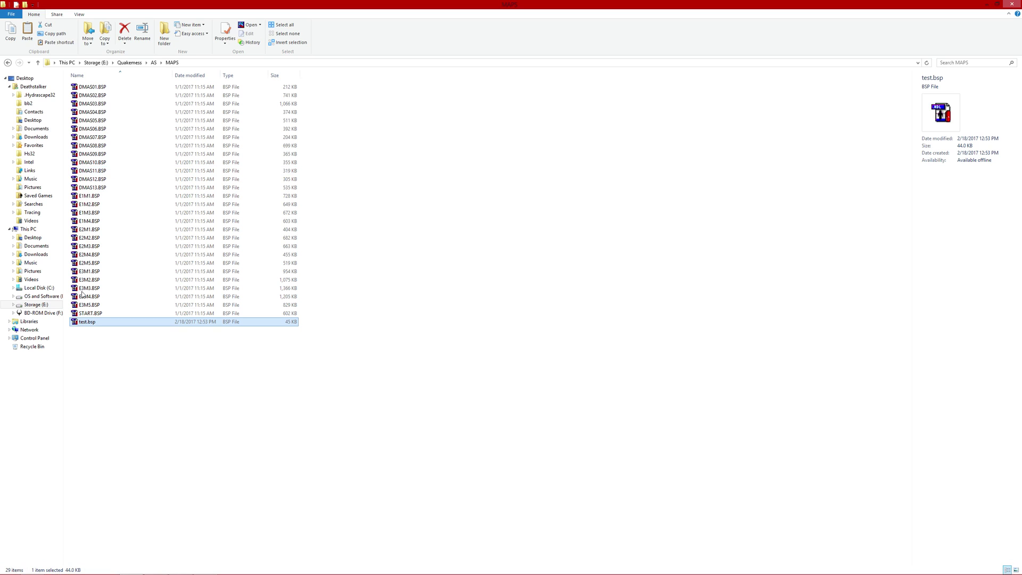
Minimize the THRED and File Explorer windows and start Quake through the DOSBox desktop shortcut.
drag(787, 5, 787, 103)
drag(899, 5, 927, 41)
click(988, 5)
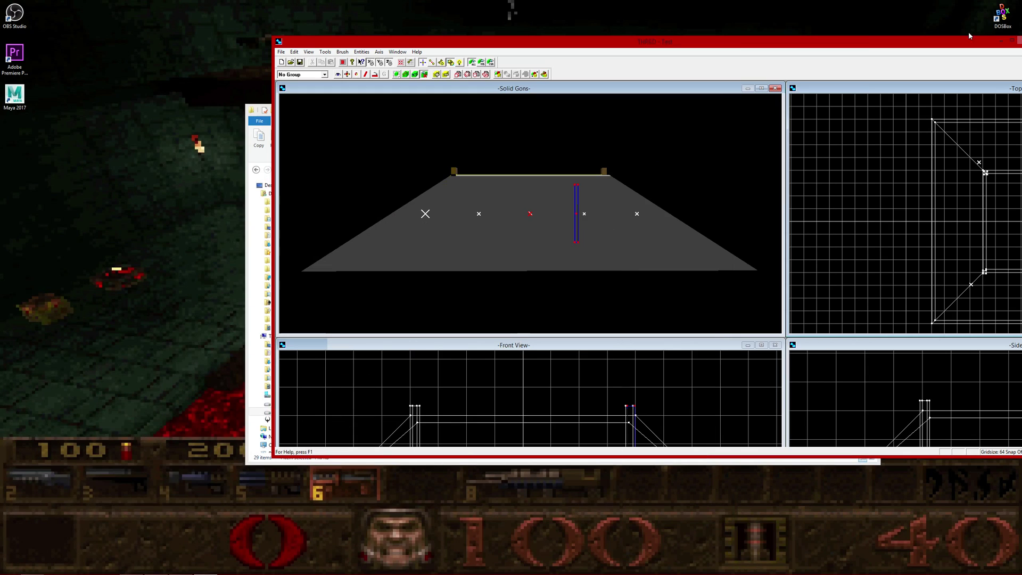
double_click(958, 41)
click(988, 5)
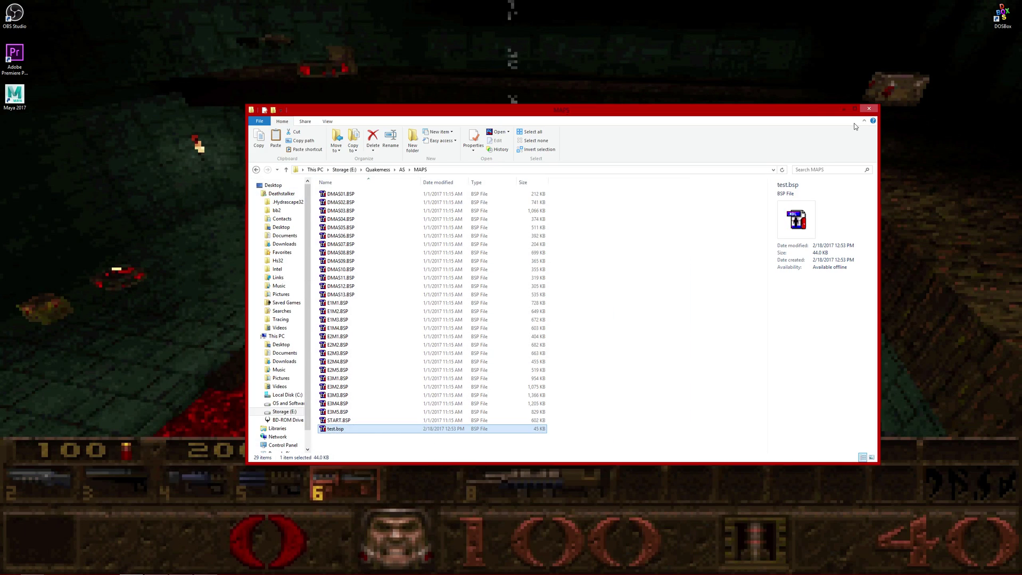
click(843, 108)
double_click(1003, 16)
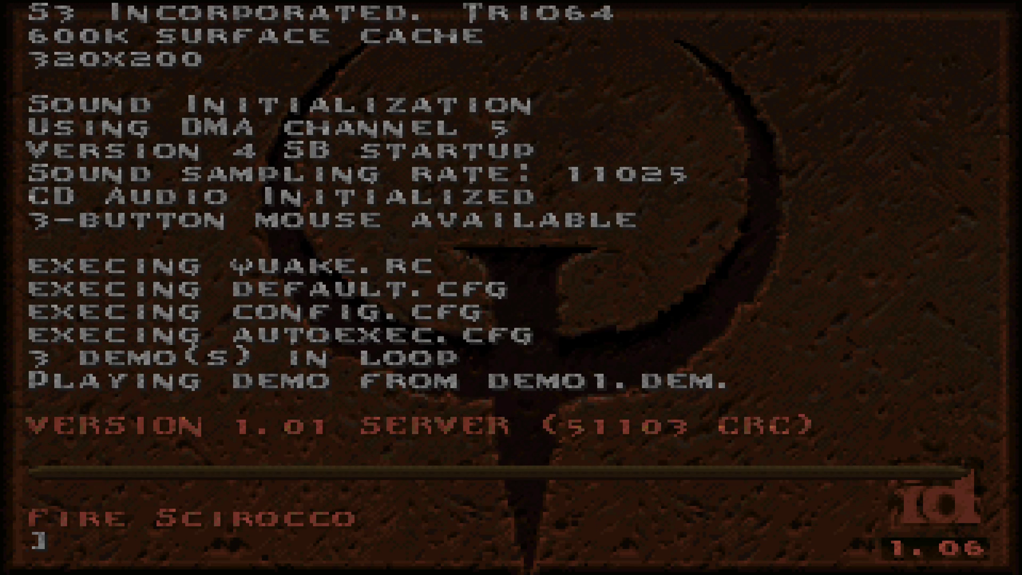
Load the compiled level from the Quake console with the command map test.
key(grave)
text(,ap[)
key(BackSpace)
key(BackSpace)
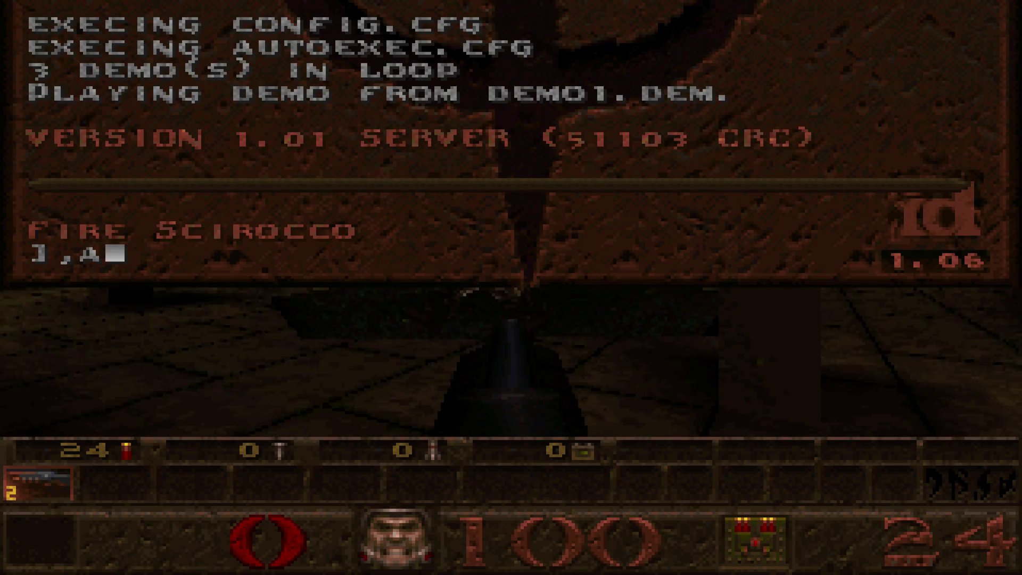
key(BackSpace)
key(BackSpace)
text(m,)
key(BackSpace)
text(ap e)
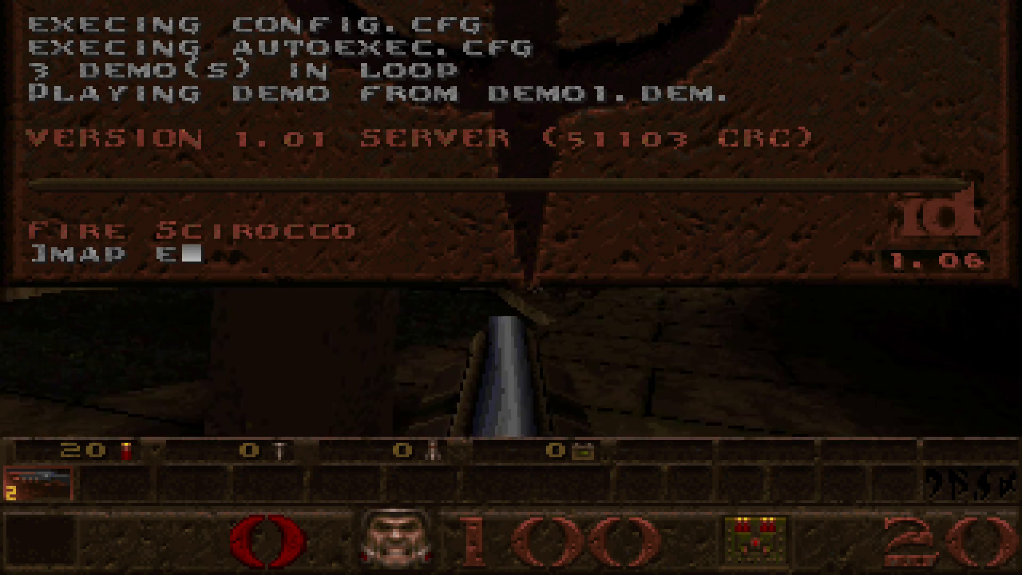
key(BackSpace)
text(test)
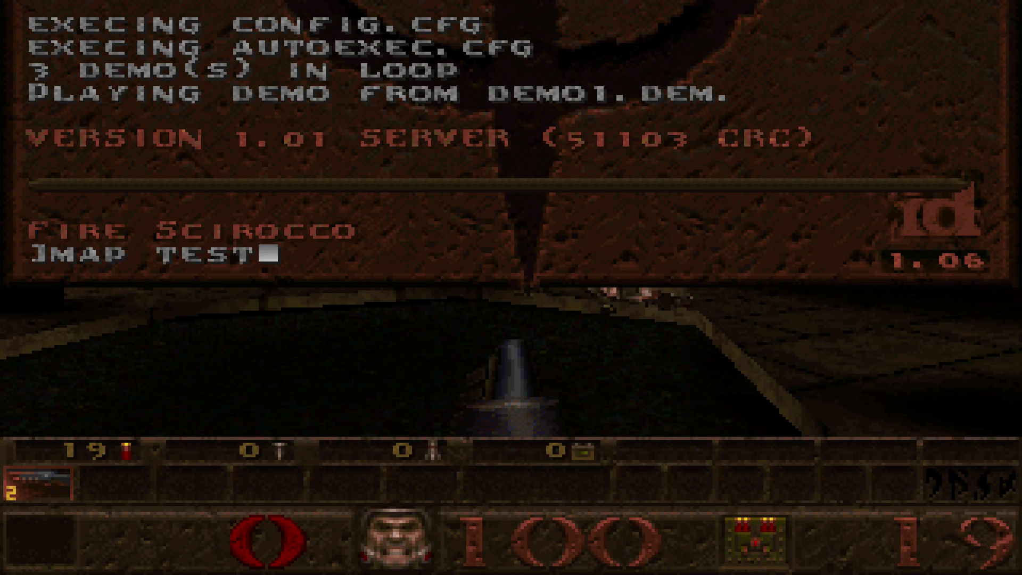
key(Return)
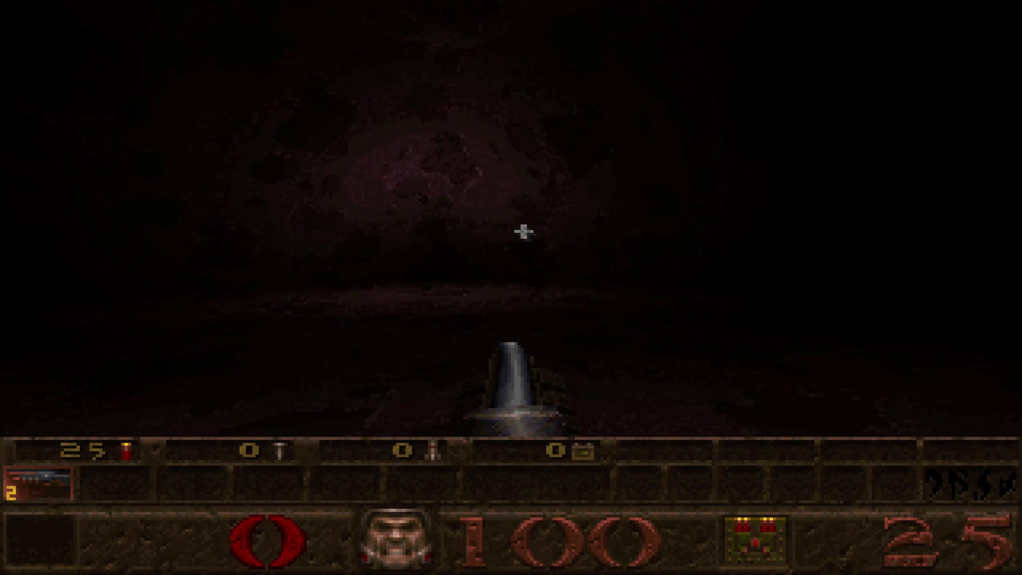
Walk through the test level to examine the room's sloped walls, pillars and lighting.
key(w)
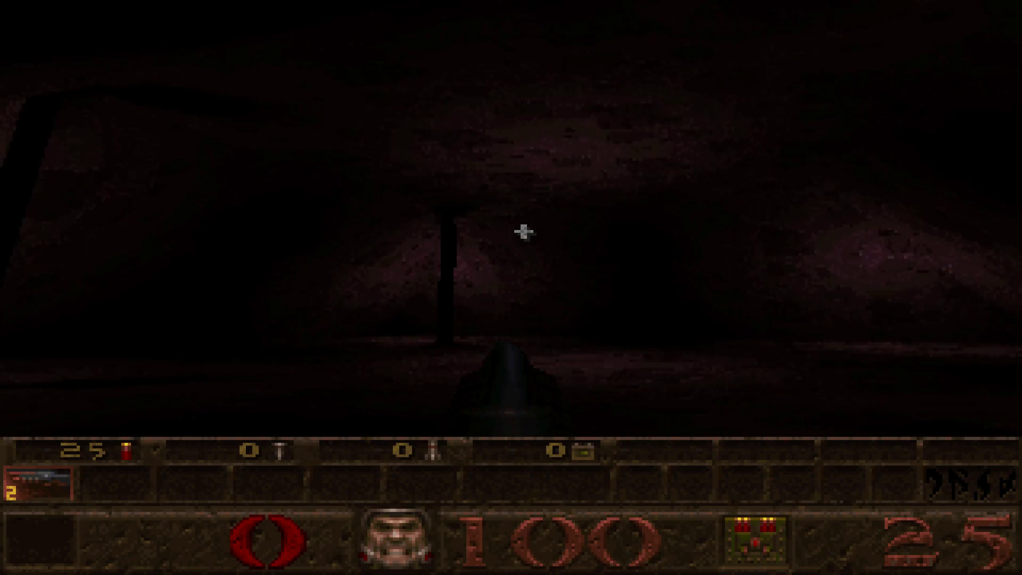
key(w)
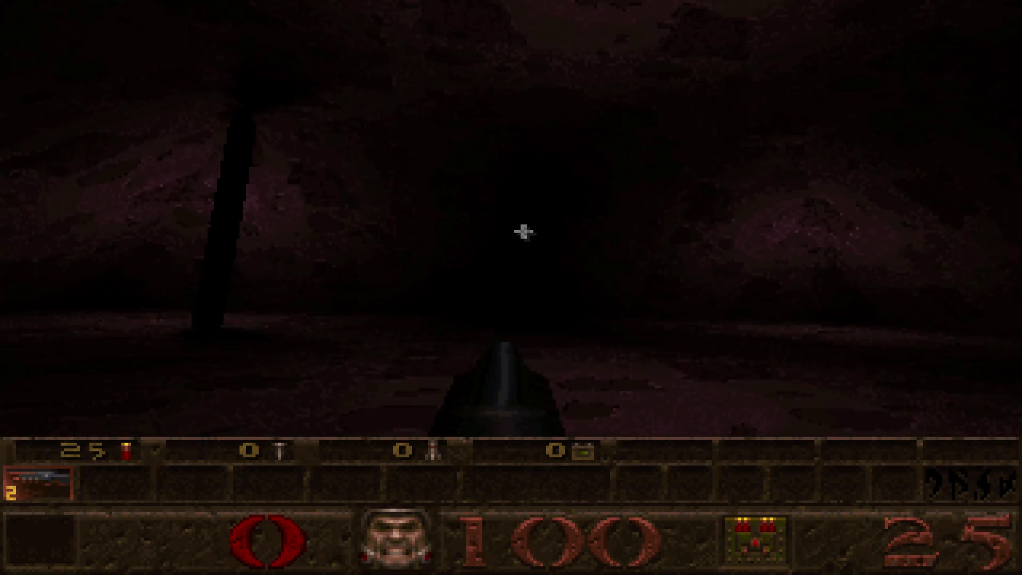
key(w)
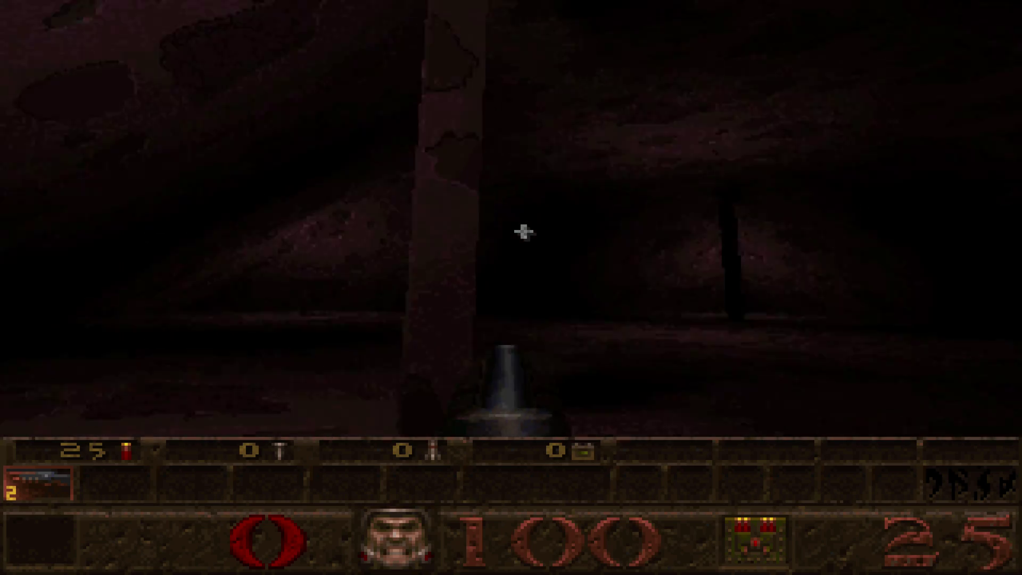
key(w)
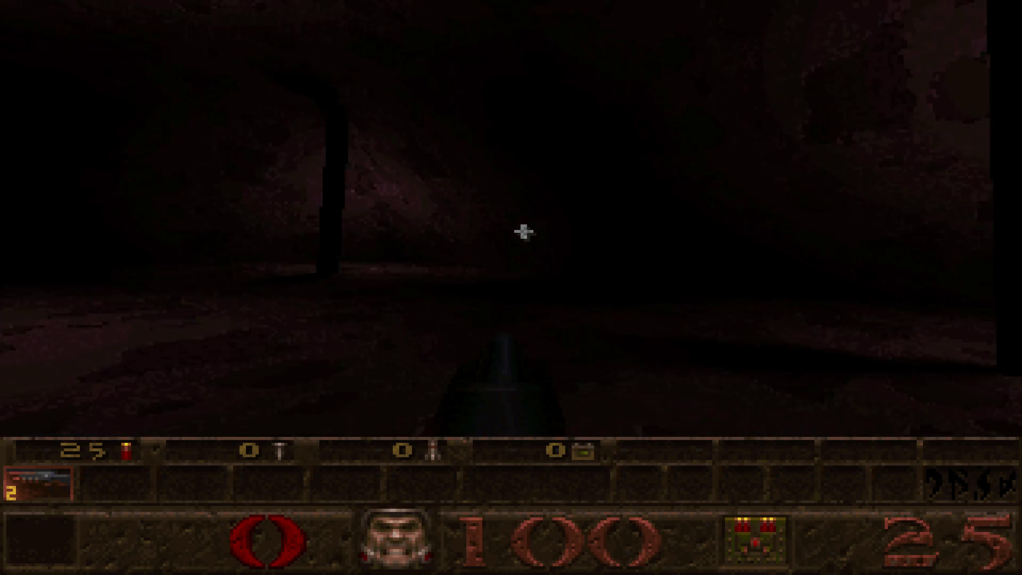
key(w)
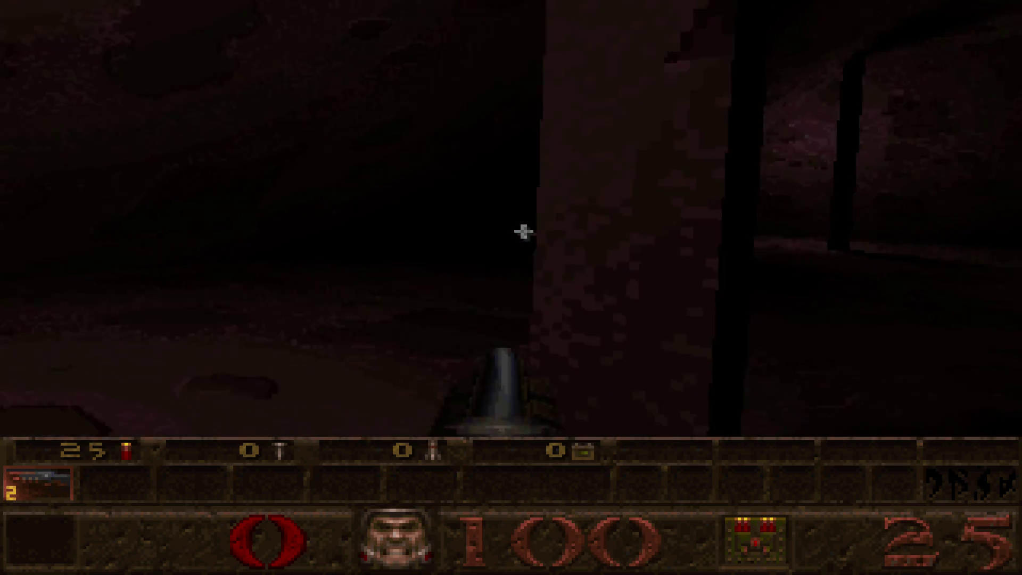
key(w)
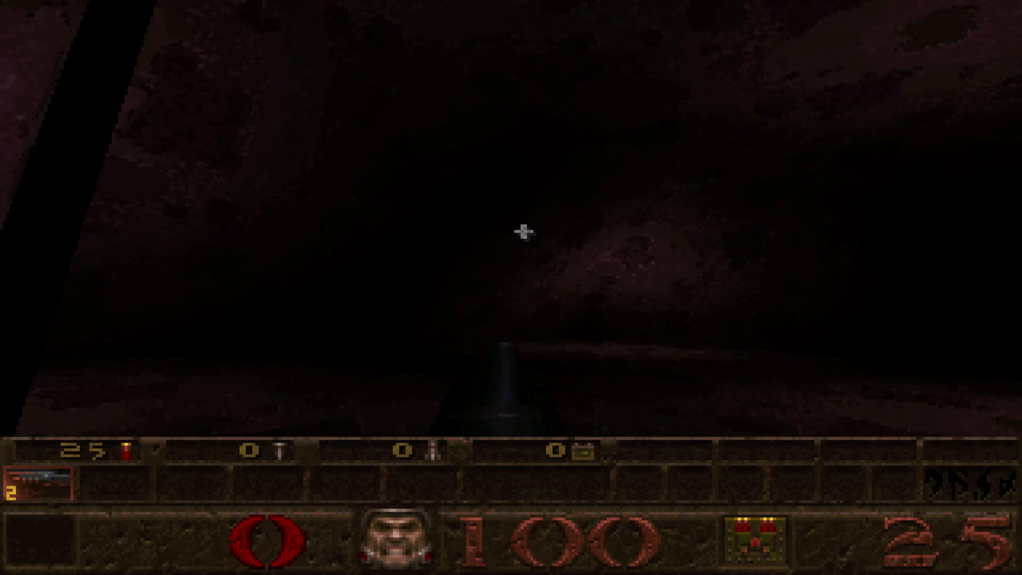
key(w)
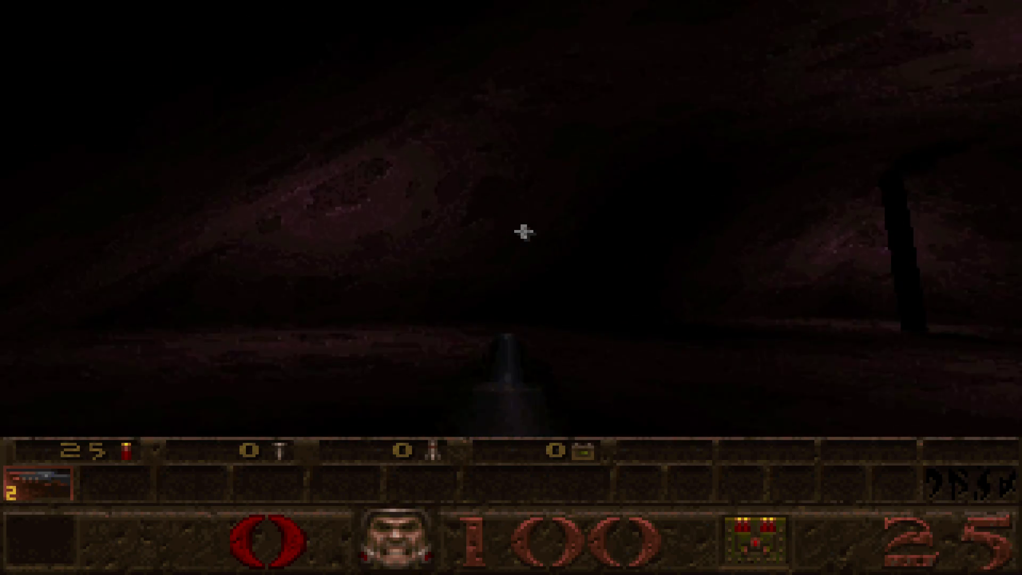
key(w)
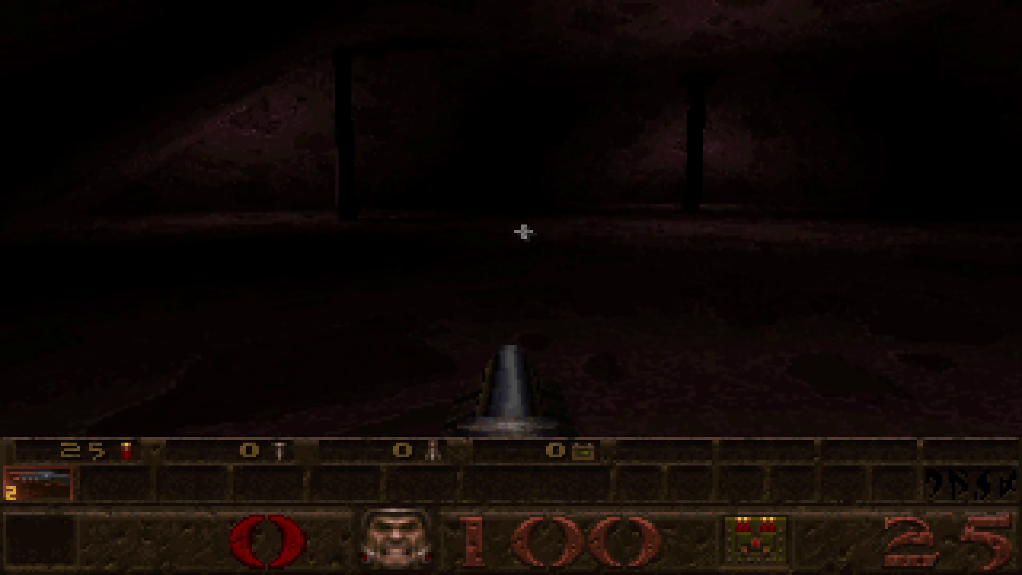
key(w)
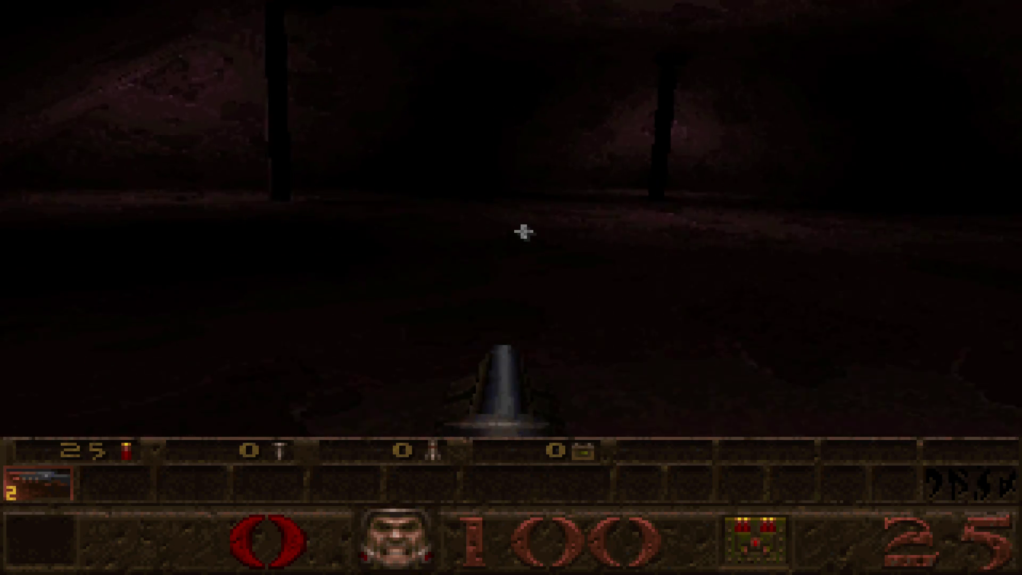
key(w)
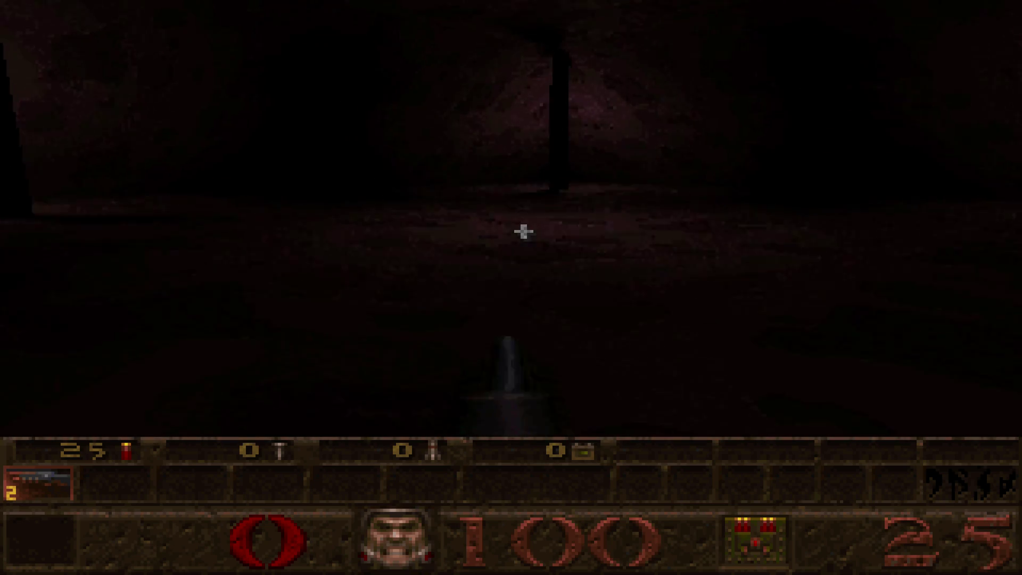
Quit Quake and return to the level in THRED.
key(Escape)
key(Up)
key(Return)
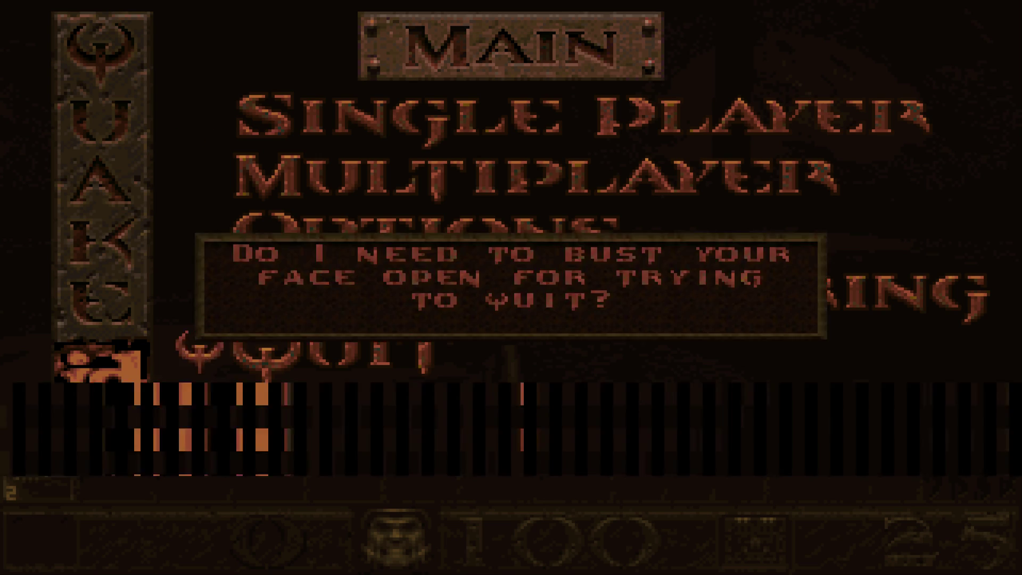
key(y)
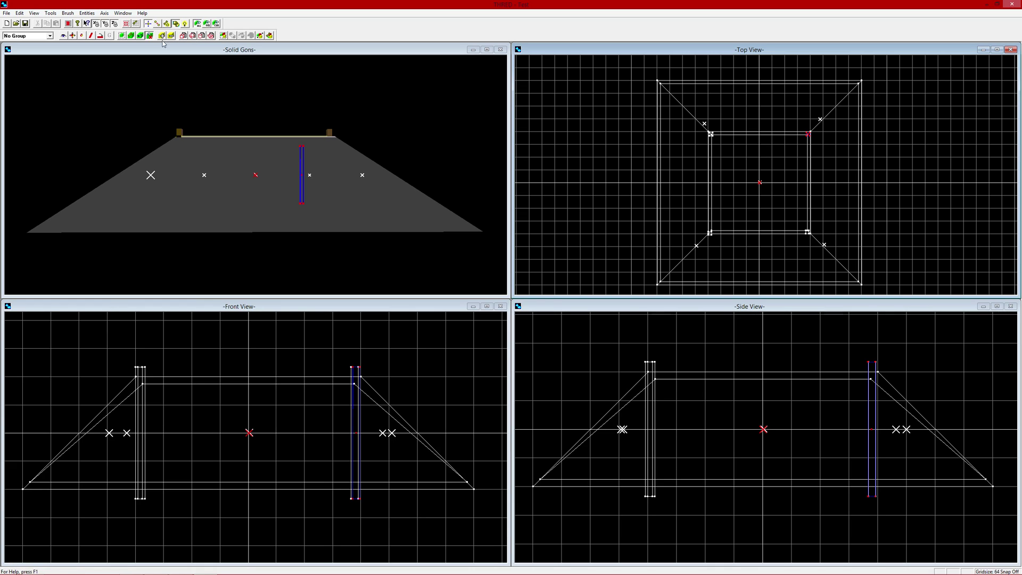
Save the project again as Test in the THRED folder, replacing the existing file.
click(6, 13)
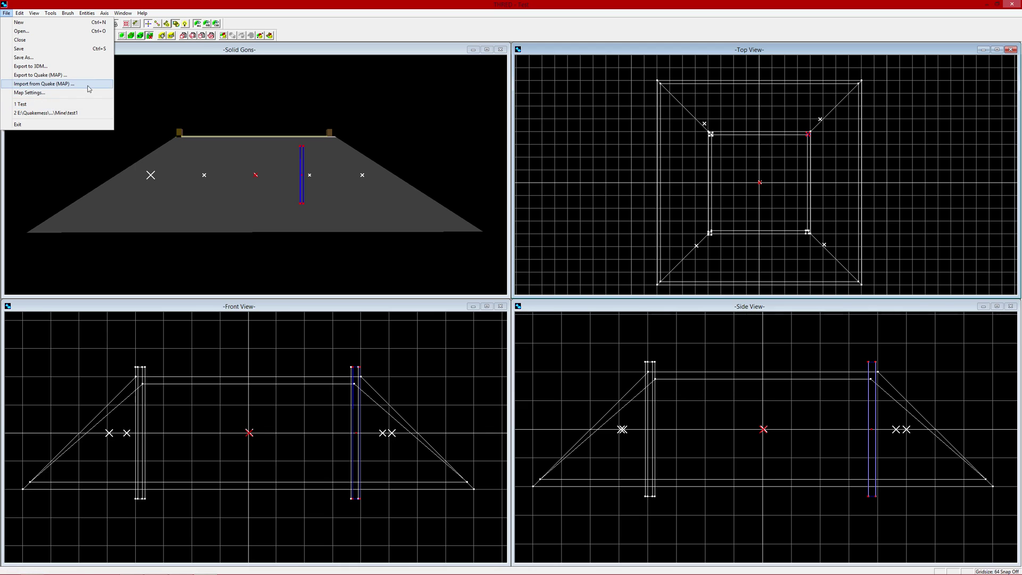
click(23, 57)
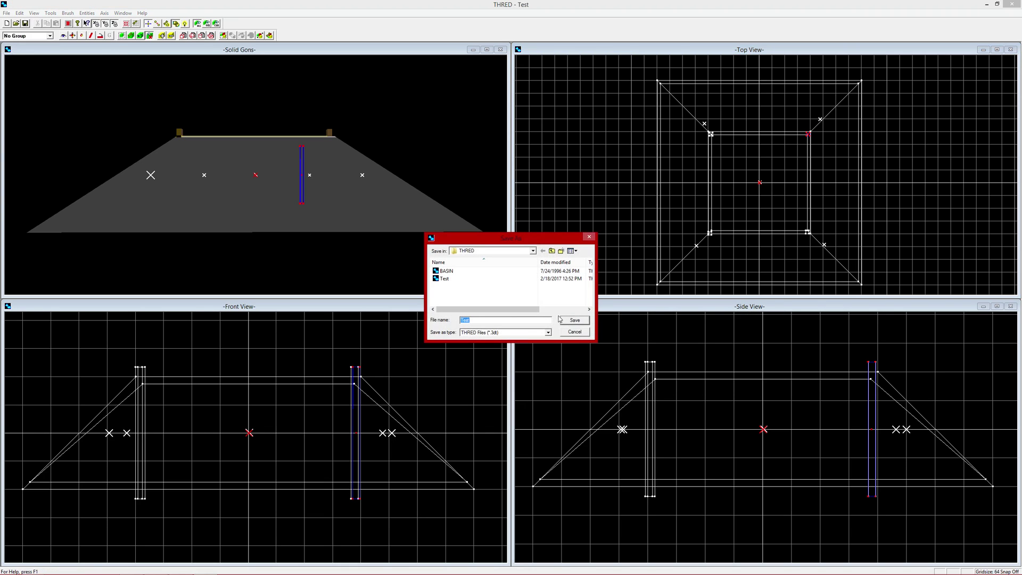
click(575, 320)
click(531, 292)
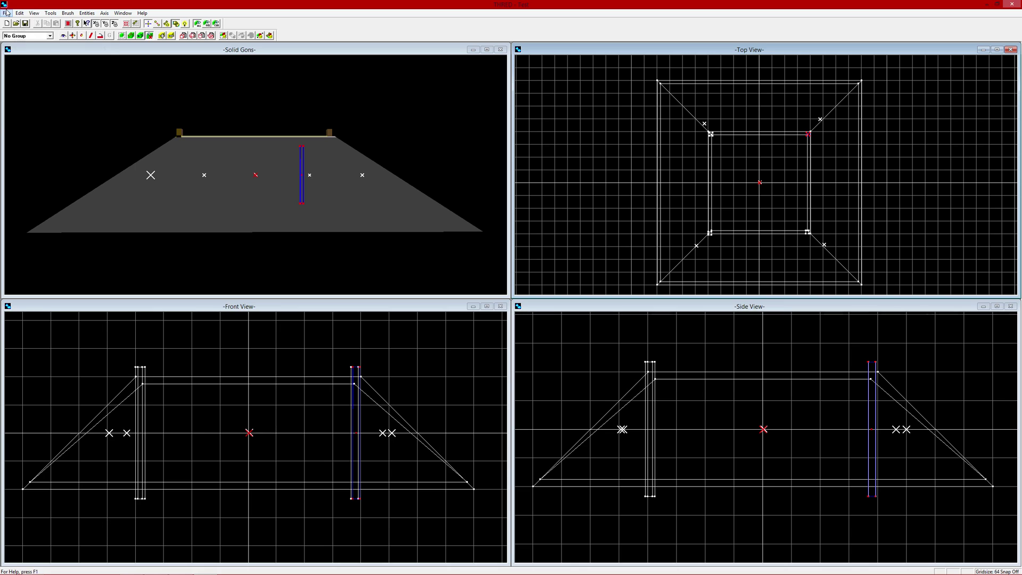
Export the level to the Quake MAP format as Test, overwriting the existing Test.MAP.
click(6, 13)
click(64, 75)
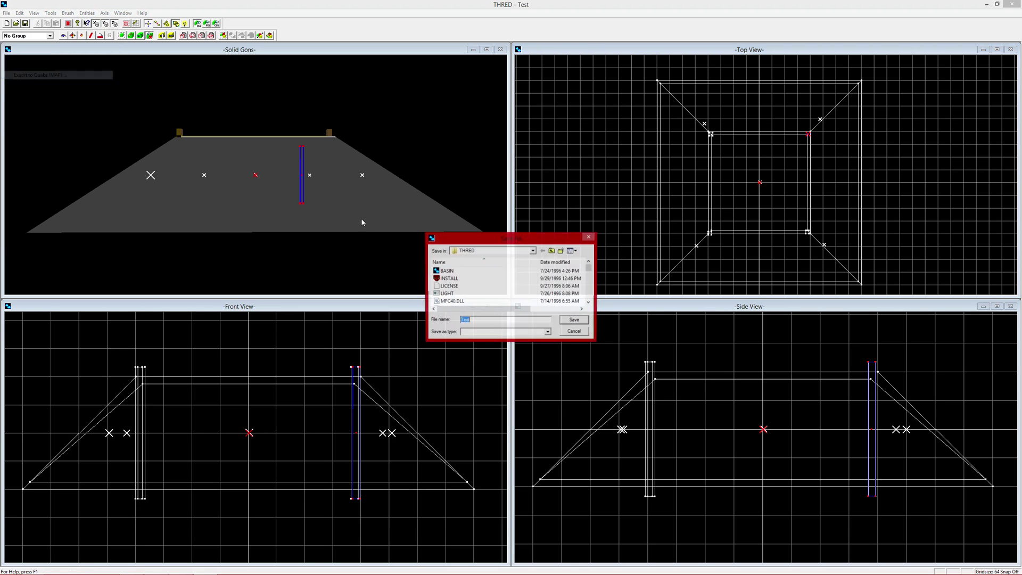
click(573, 320)
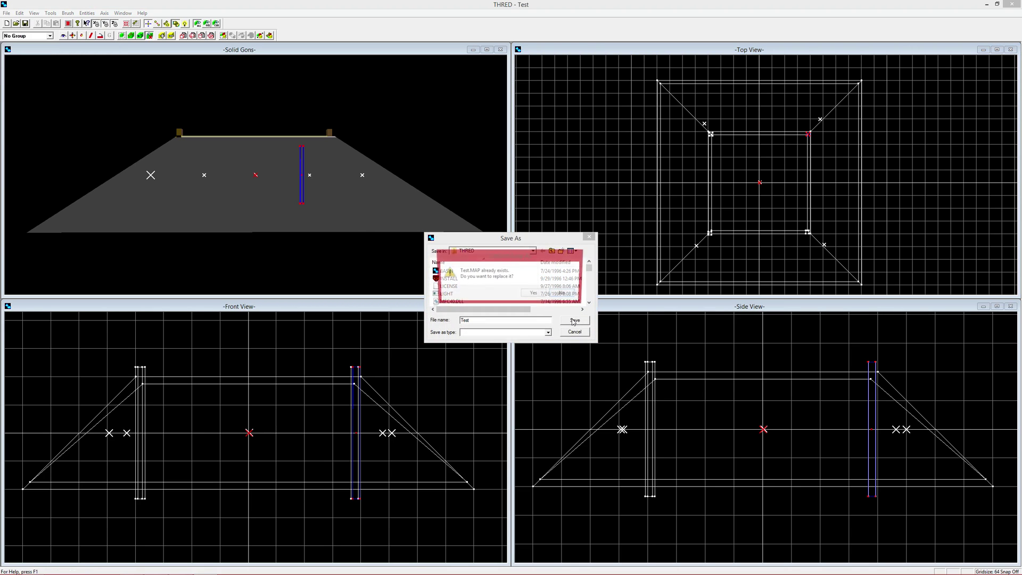
click(532, 293)
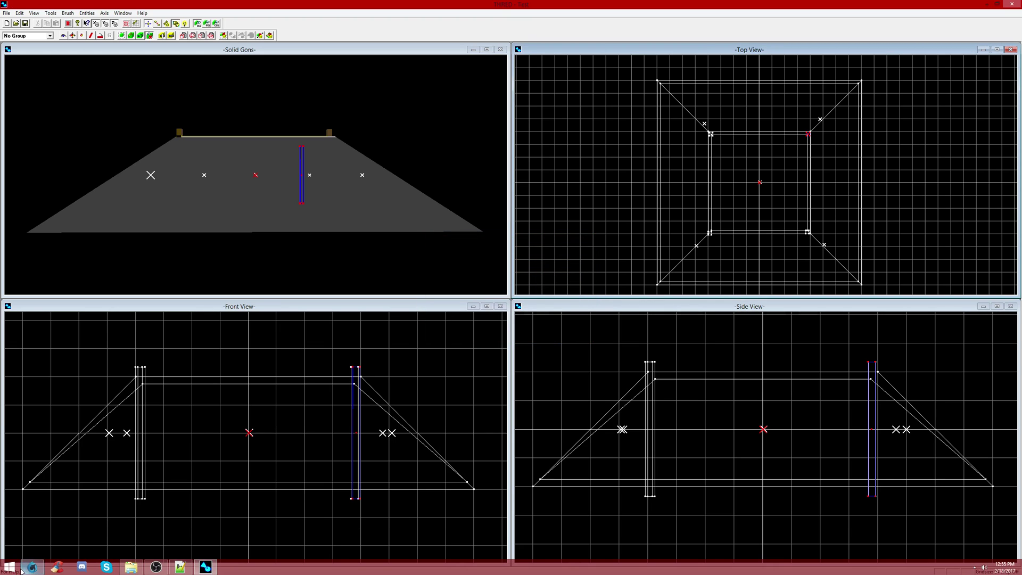
Open a new command prompt with cmd and switch to the MAPS folder in File Explorer.
click(9, 567)
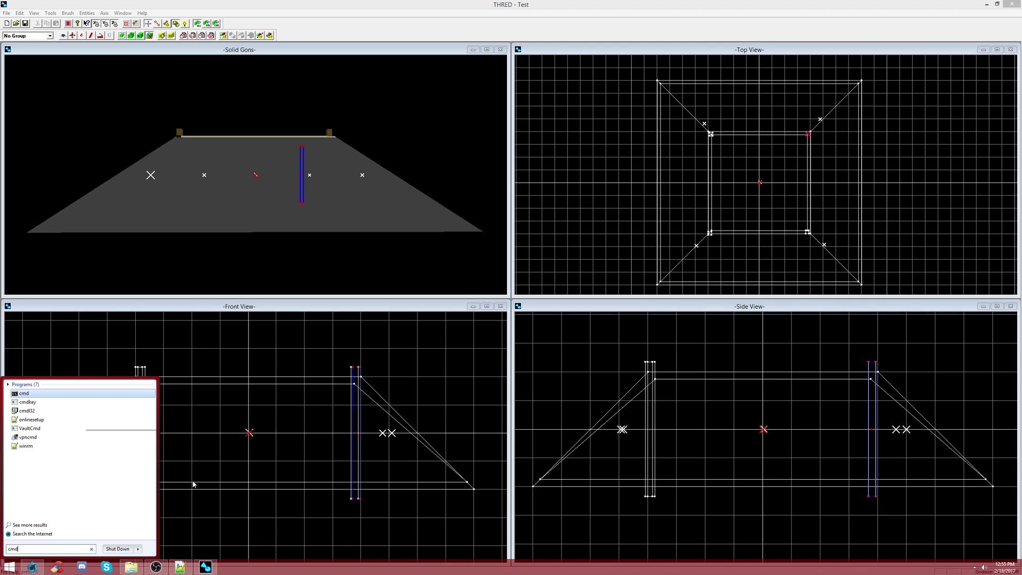
click(33, 394)
click(131, 567)
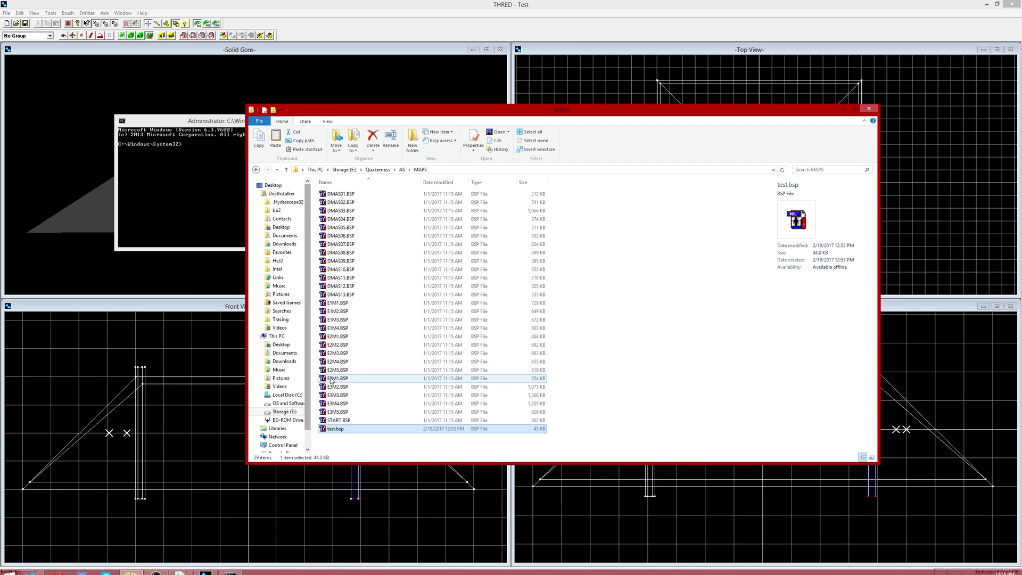
Go to the Quakemess\Aftershock\THRED folder in File Explorer.
click(256, 170)
click(256, 171)
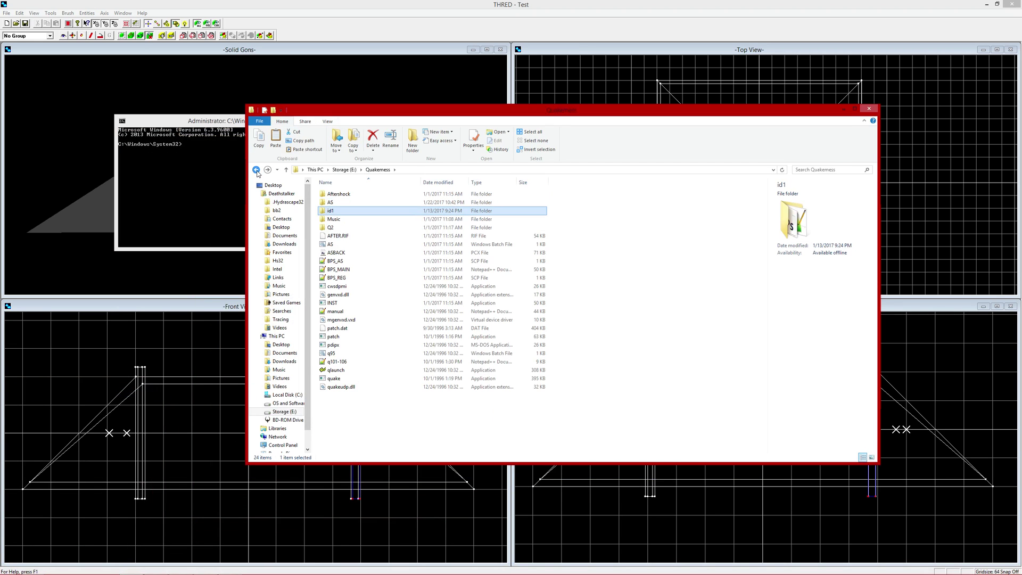
double_click(339, 194)
double_click(332, 202)
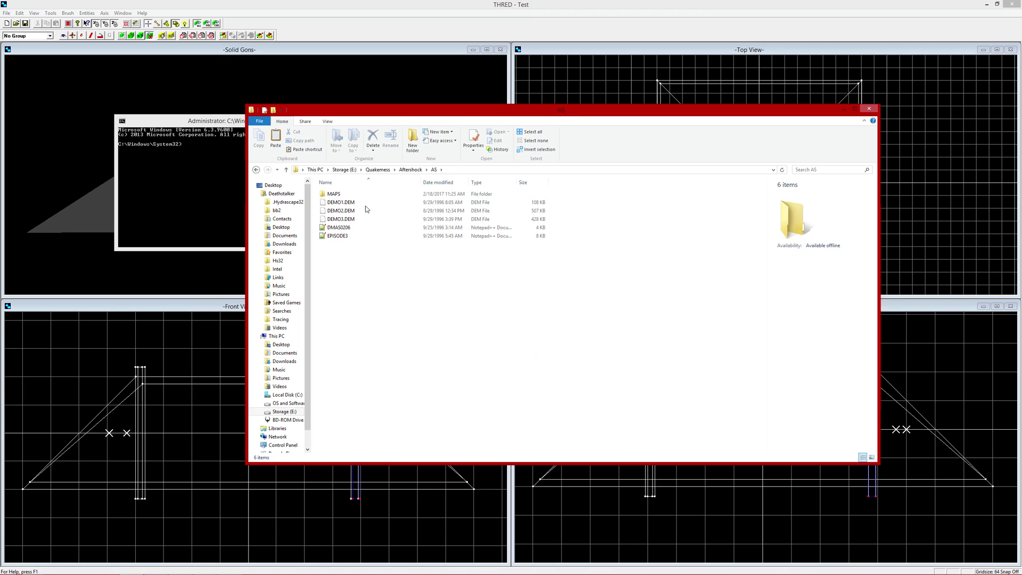
click(256, 170)
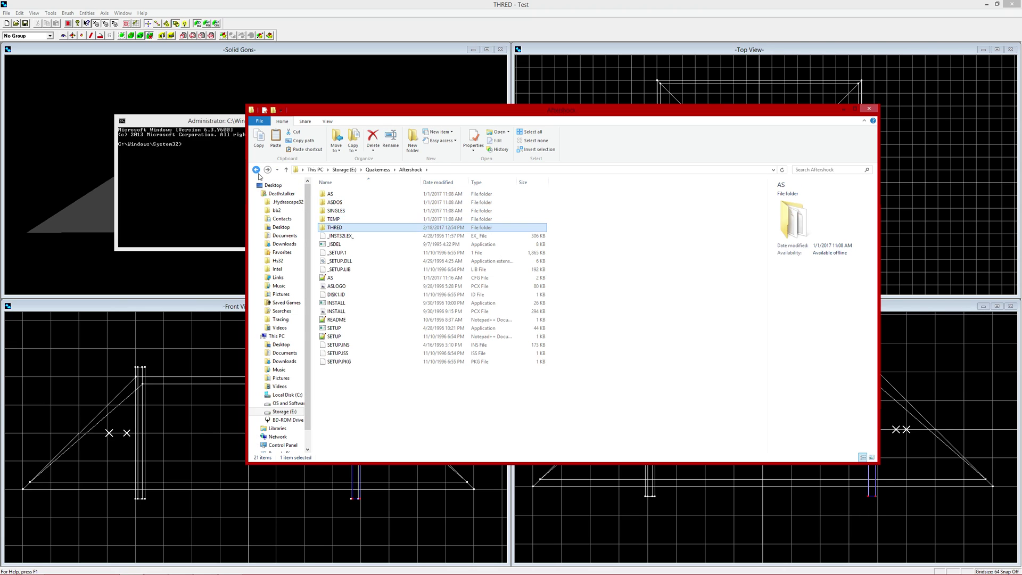
double_click(373, 228)
Delete the old compile files test.h1, test.h2, test.prt and test.pts from the THRED folder.
click(372, 379)
key(shift+Up)
key(shift+Up)
key(shift+Up)
key(Down)
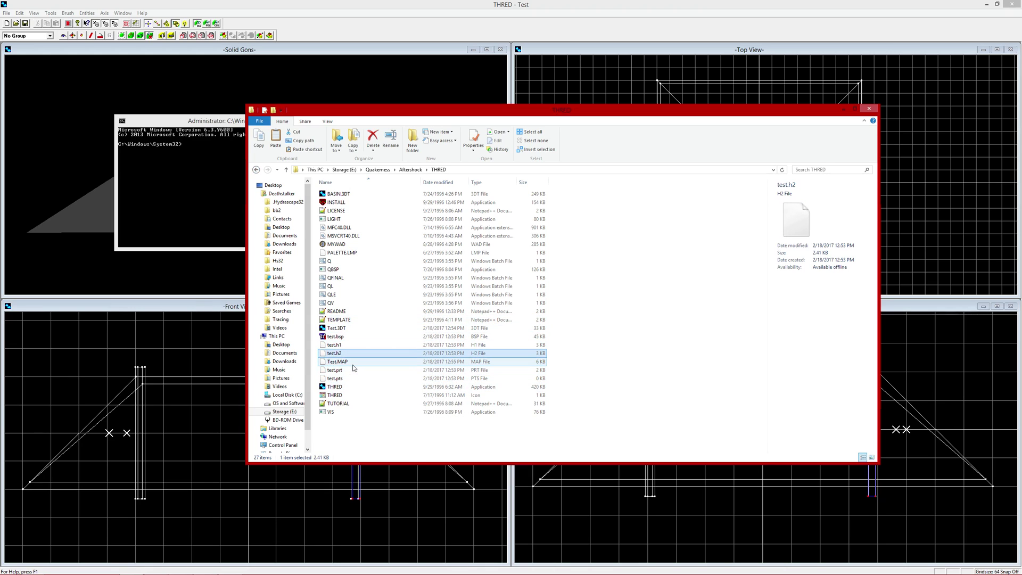
key(Delete)
key(Return)
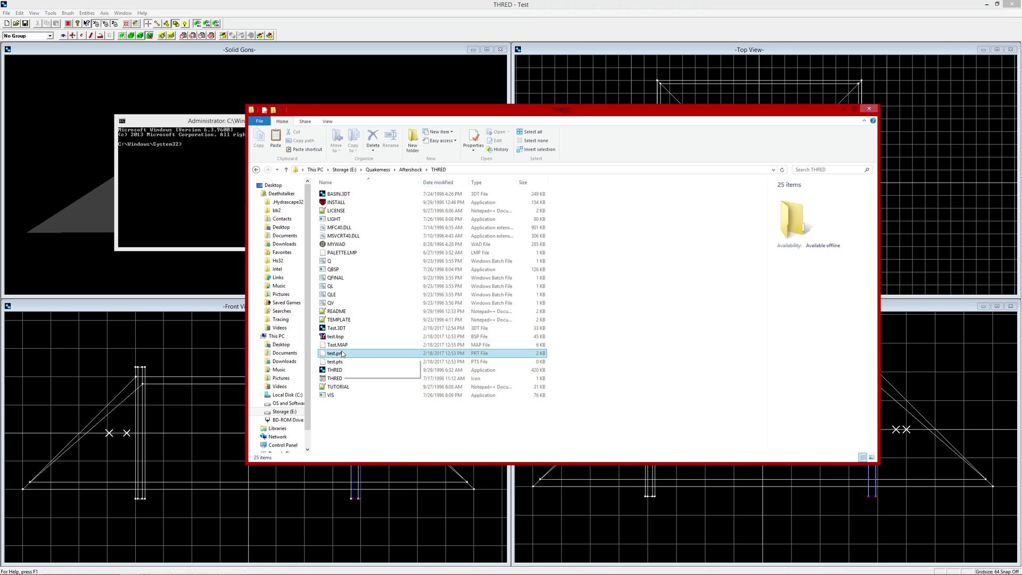
key(Delete)
key(Return)
Delete the old compiled test.bsp from the THRED folder, keeping Test.3DT and Test.MAP.
key(Up)
key(Up)
key(Up)
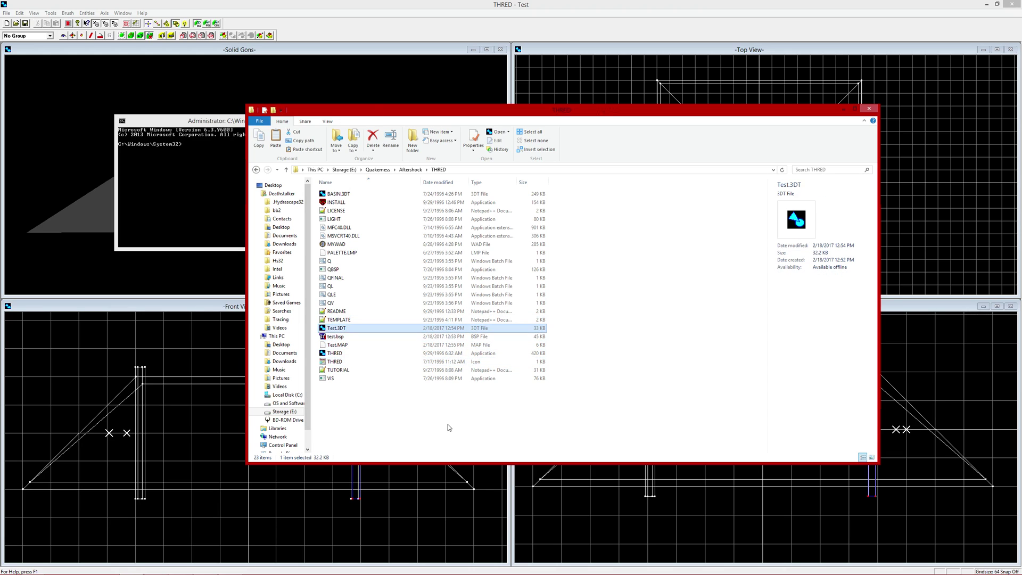
click(446, 335)
key(Up)
key(Down)
key(Down)
key(Up)
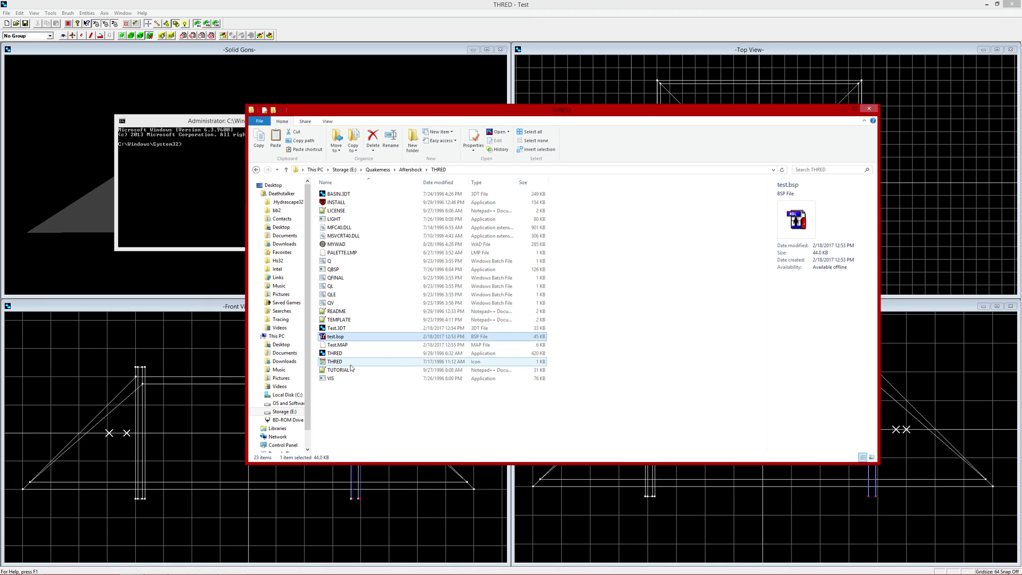
key(Delete)
In the command prompt, change to E:\Quakemess\Aftershock\THRED and compile the map with qbsp test and light test.
click(211, 208)
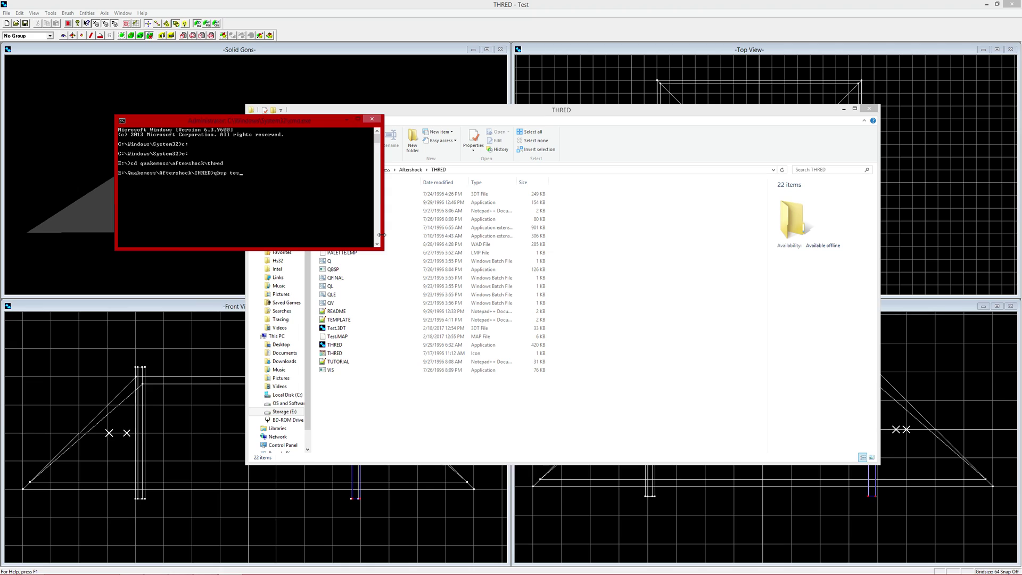
text(t)
key(Return)
text(light test)
key(Return)
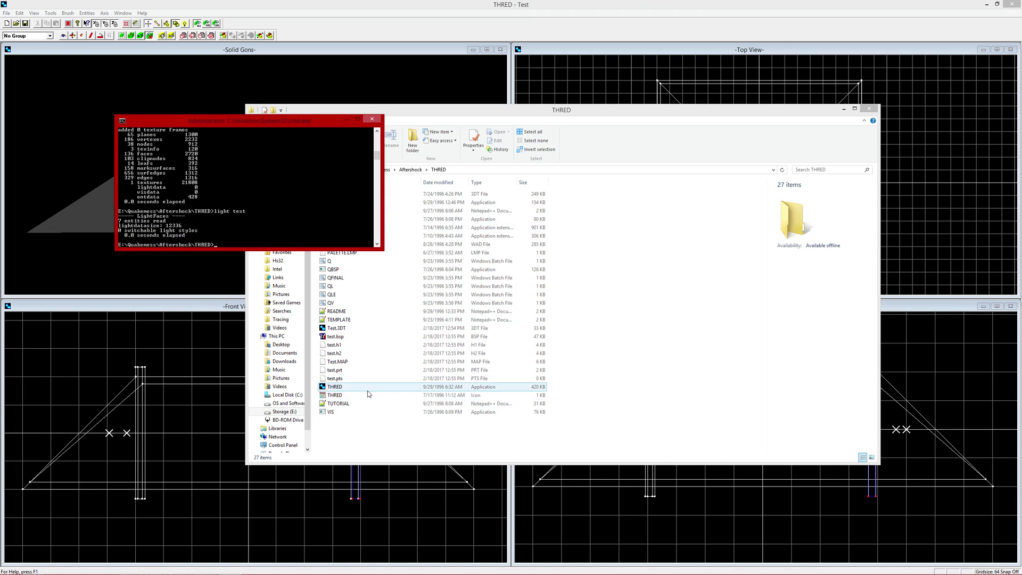
Copy the newly compiled test.bsp from the THRED folder into Quakemess\AS\MAPS, replacing the existing file.
click(370, 388)
click(380, 338)
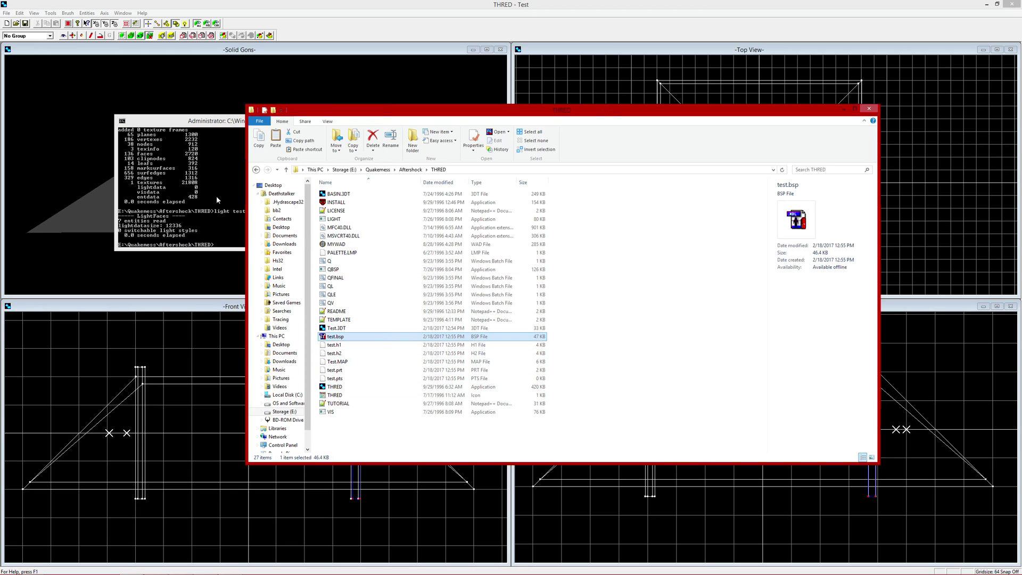
click(257, 170)
click(256, 170)
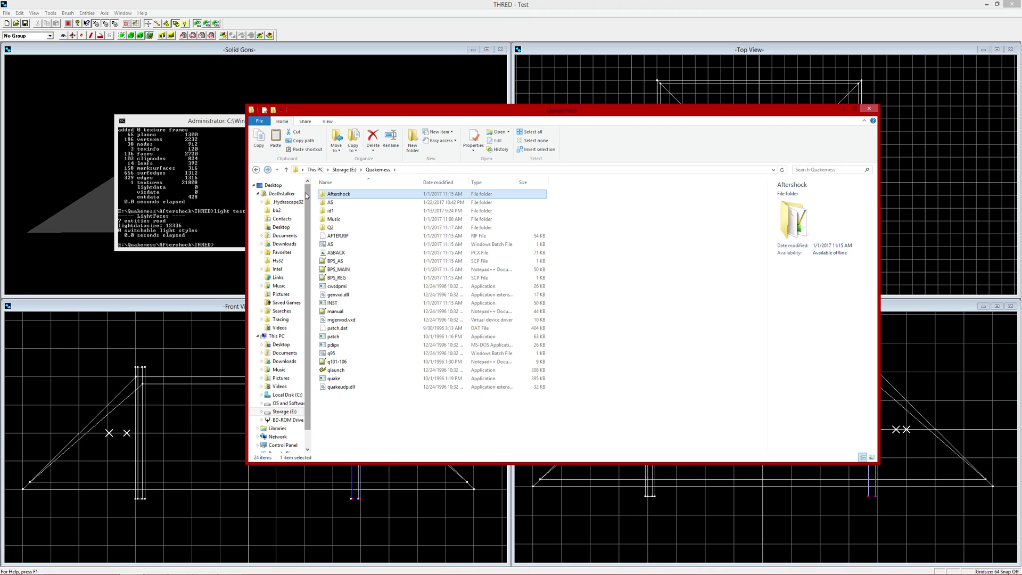
double_click(334, 203)
double_click(336, 195)
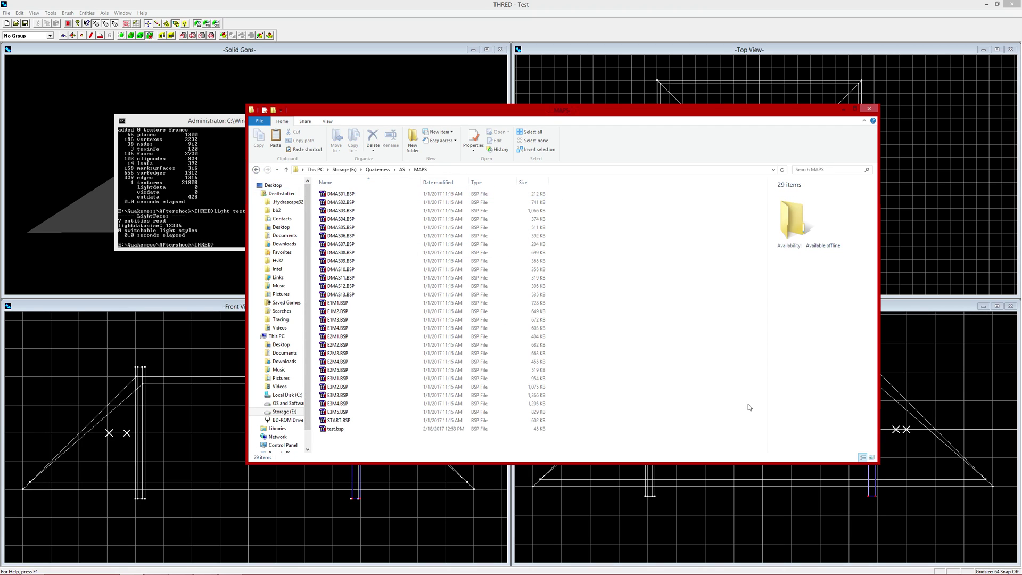
key(ctrl+v)
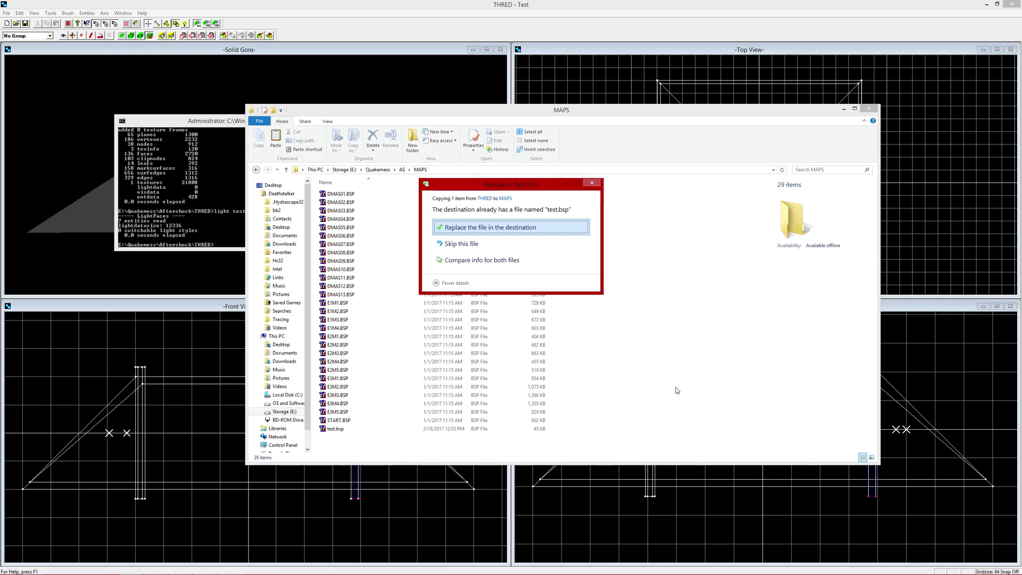
click(486, 227)
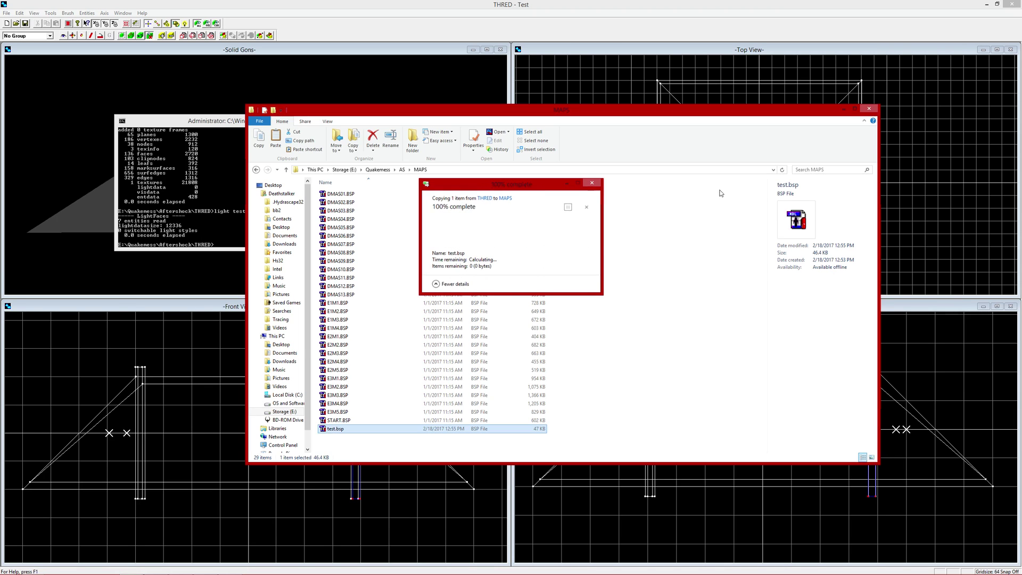
Minimize THRED, launch Quake from the DOSBox desktop shortcut and load the level with the console command map test.
click(987, 4)
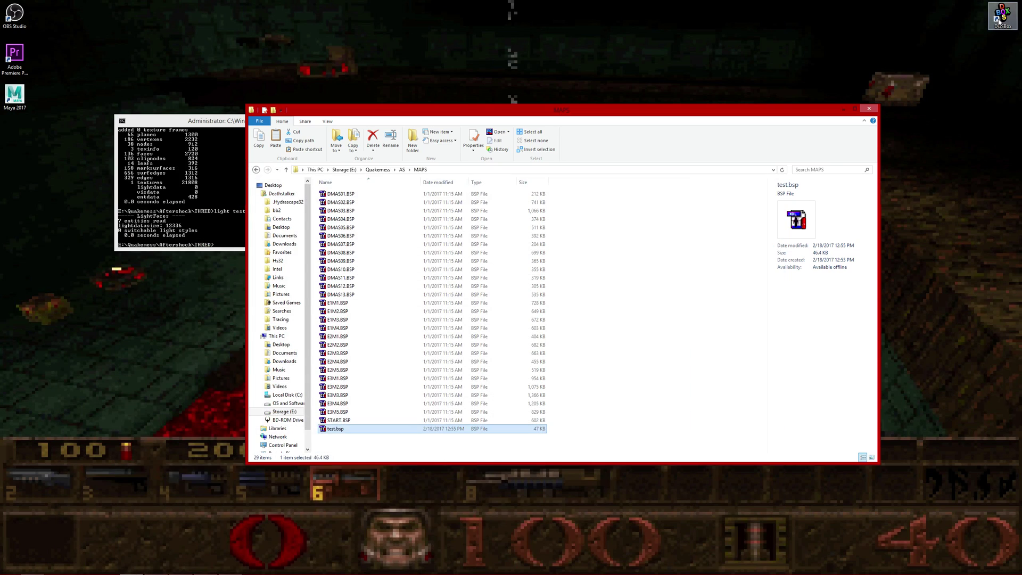
double_click(998, 20)
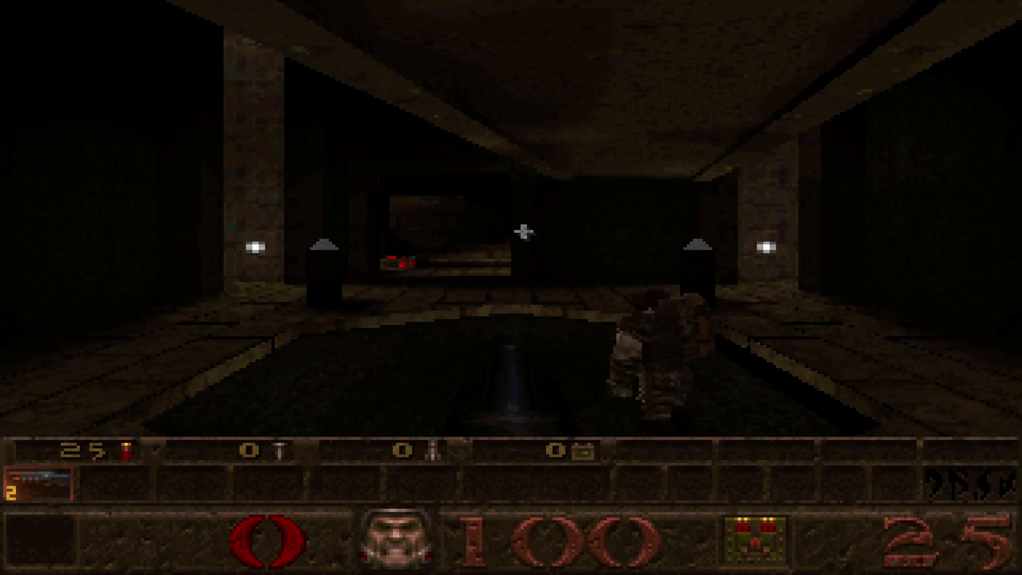
key(grave)
text(map)
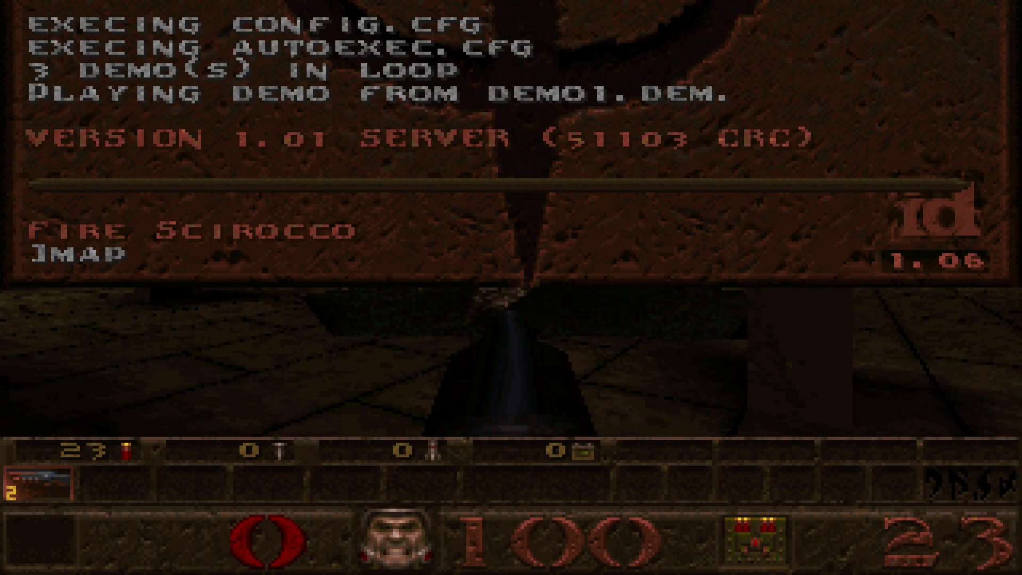
text( sta)
key(BackSpace)
key(BackSpace)
key(BackSpace)
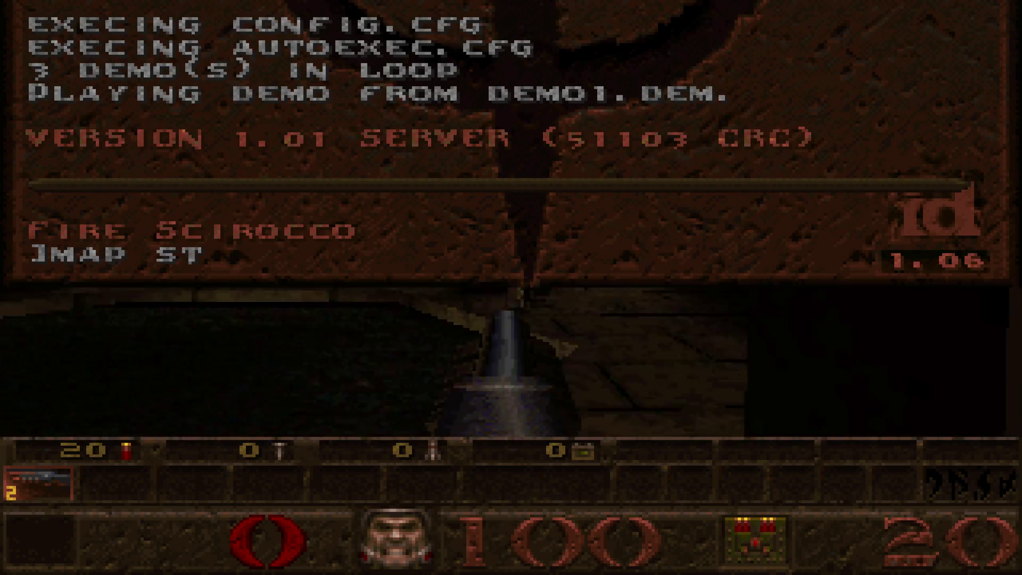
text(test)
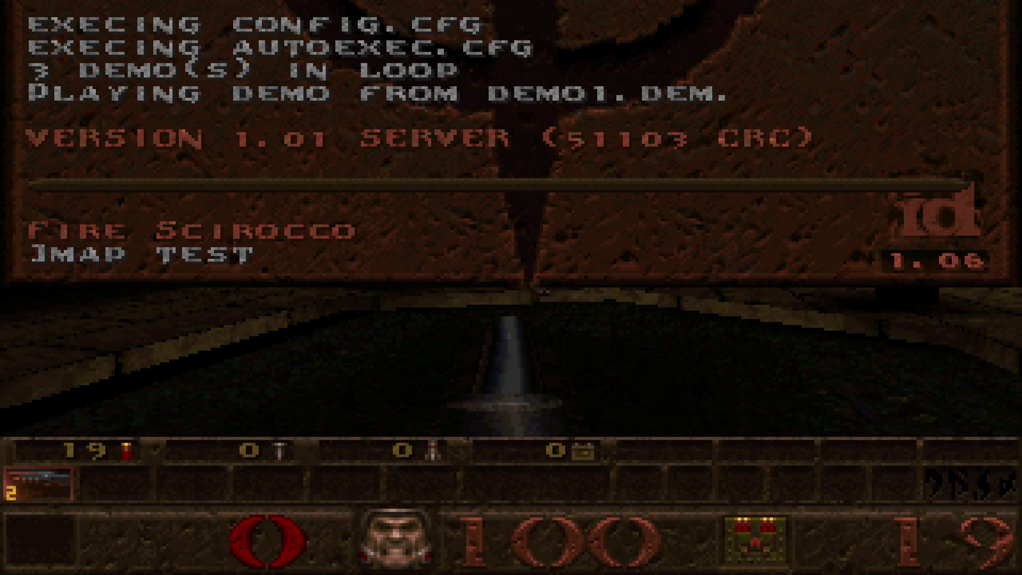
Walk around the test room in-game and examine the pillars, sloped walls, ceiling and lighting.
key(Left)
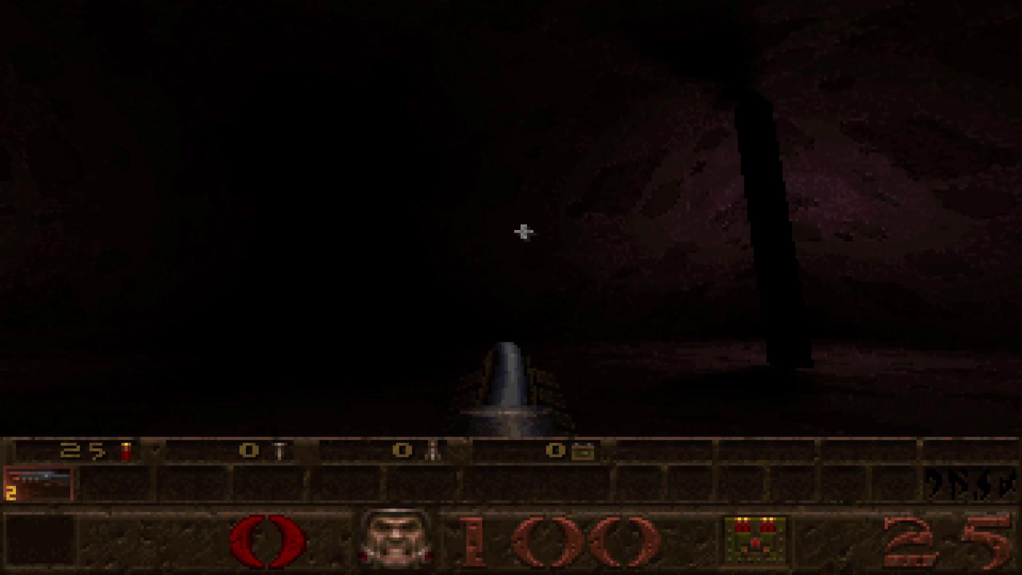
key(Left)
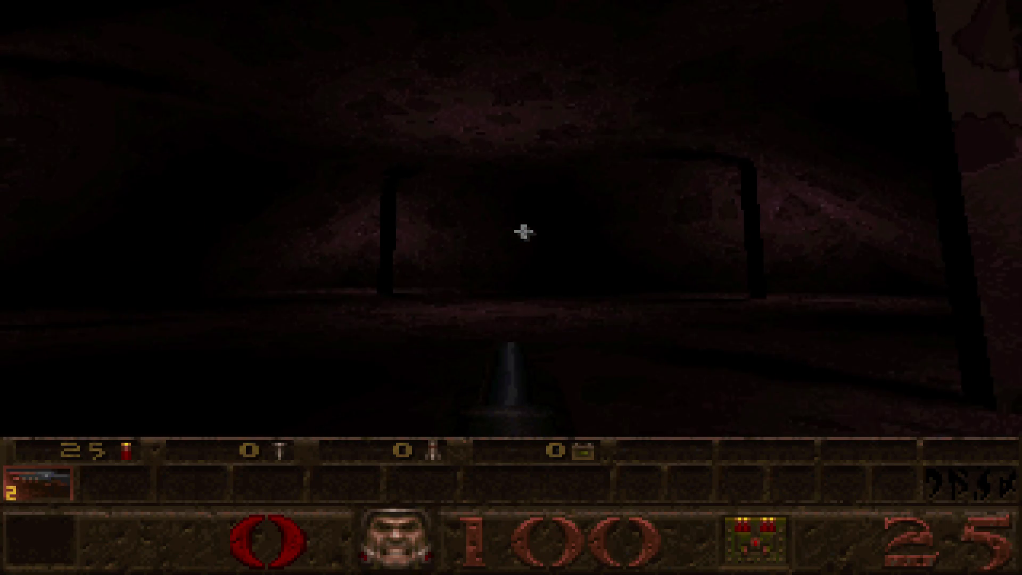
key(Right)
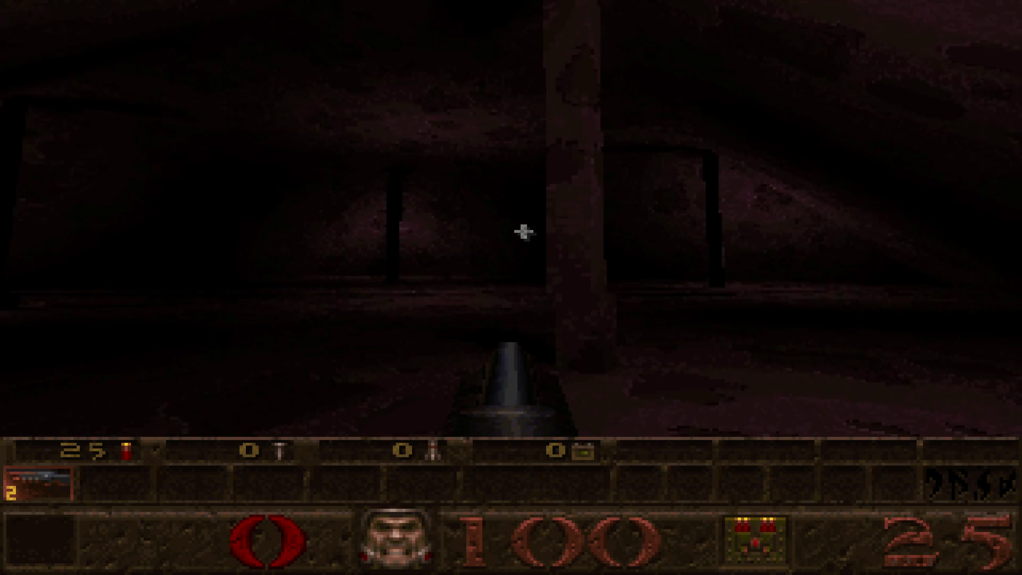
key(Page_Up)
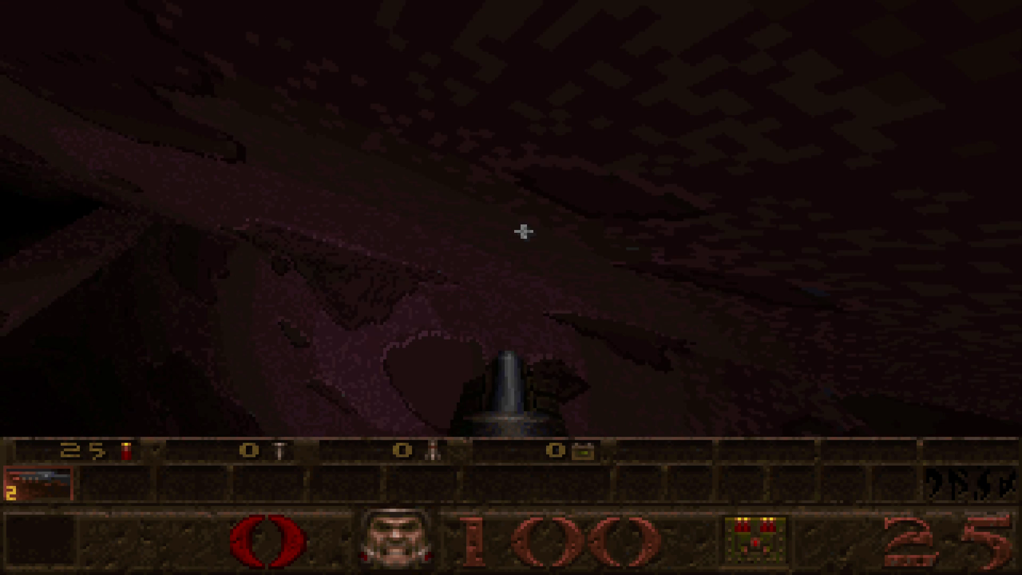
key(Page_Down)
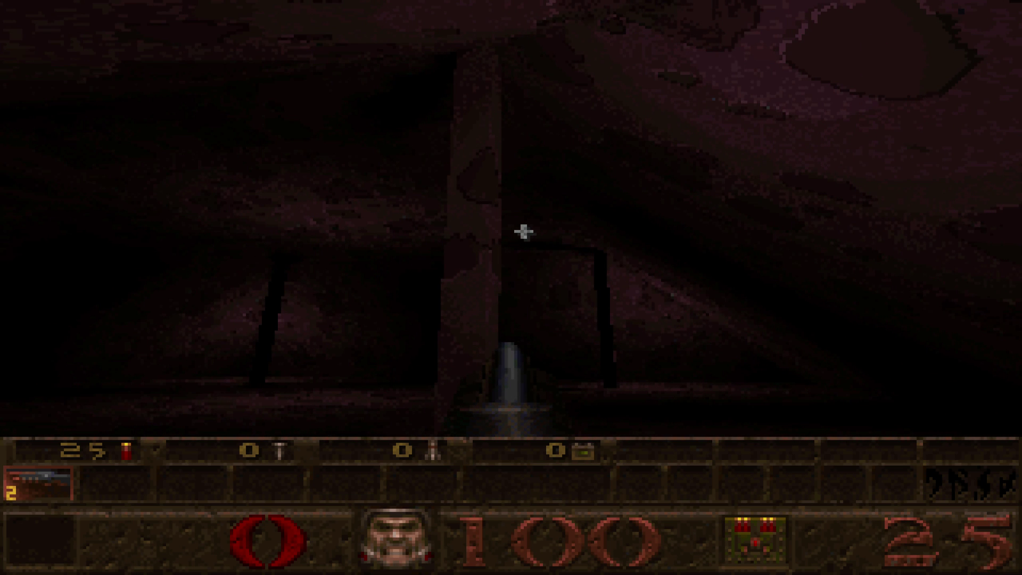
key(Up)
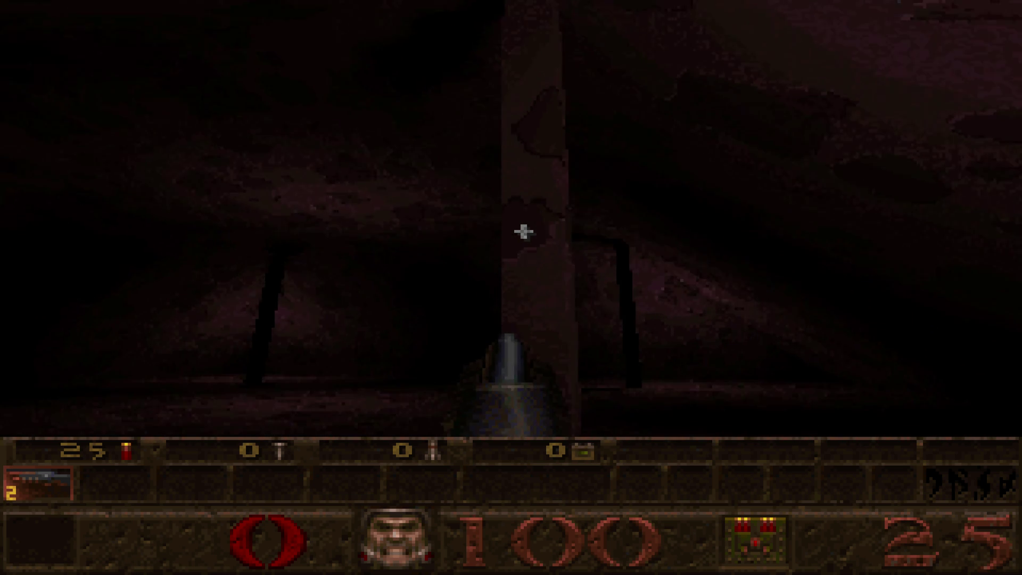
key(Right)
key(Right)
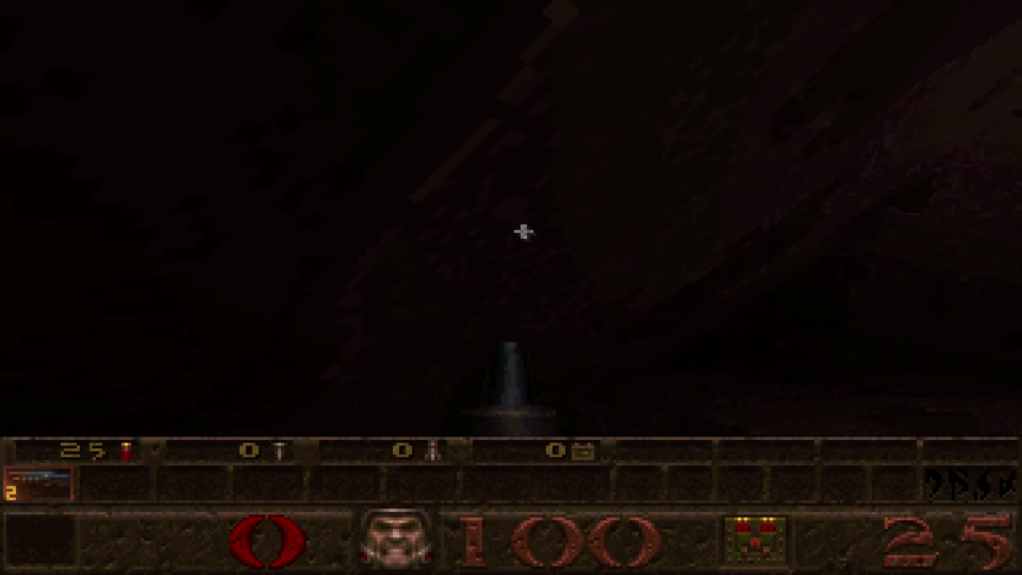
key(Up)
key(Up)
key(Right)
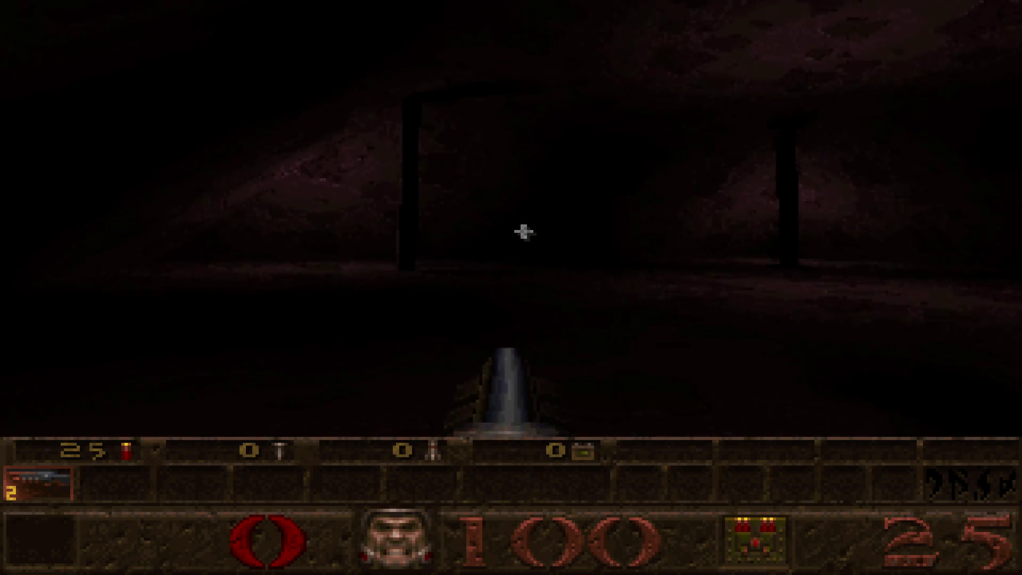
key(Up)
key(Left)
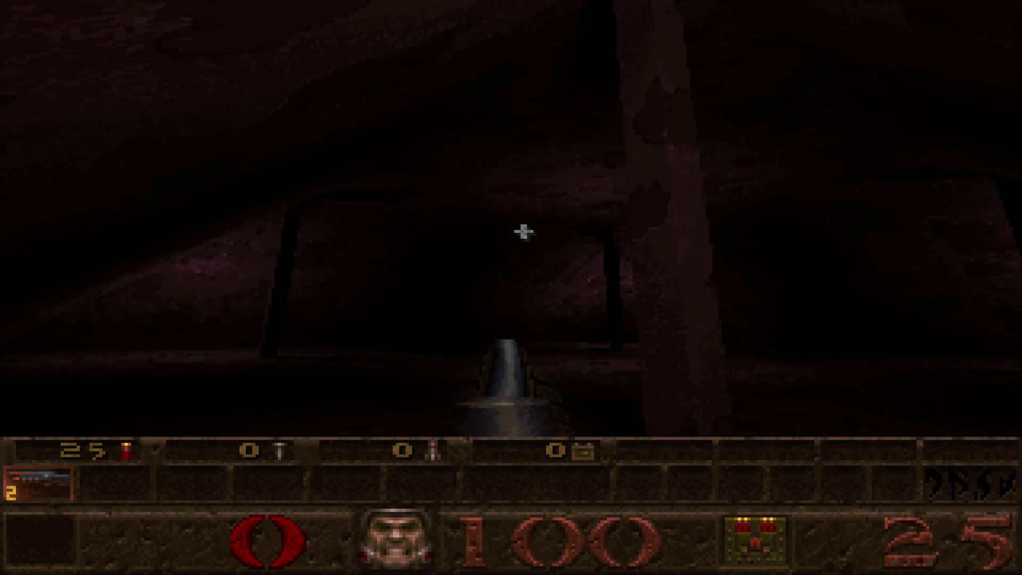
key(Up)
key(Left)
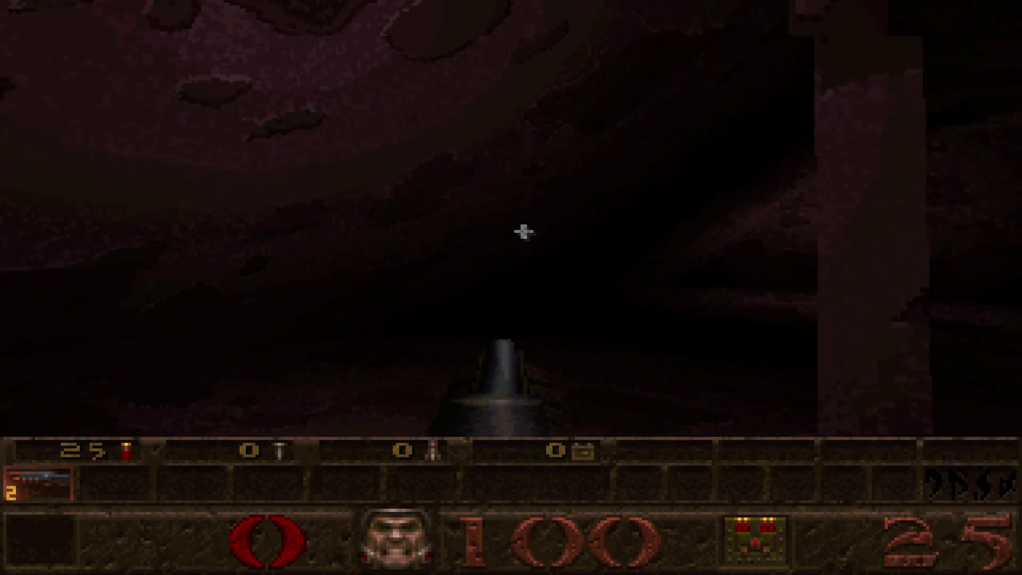
key(Up)
key(Left)
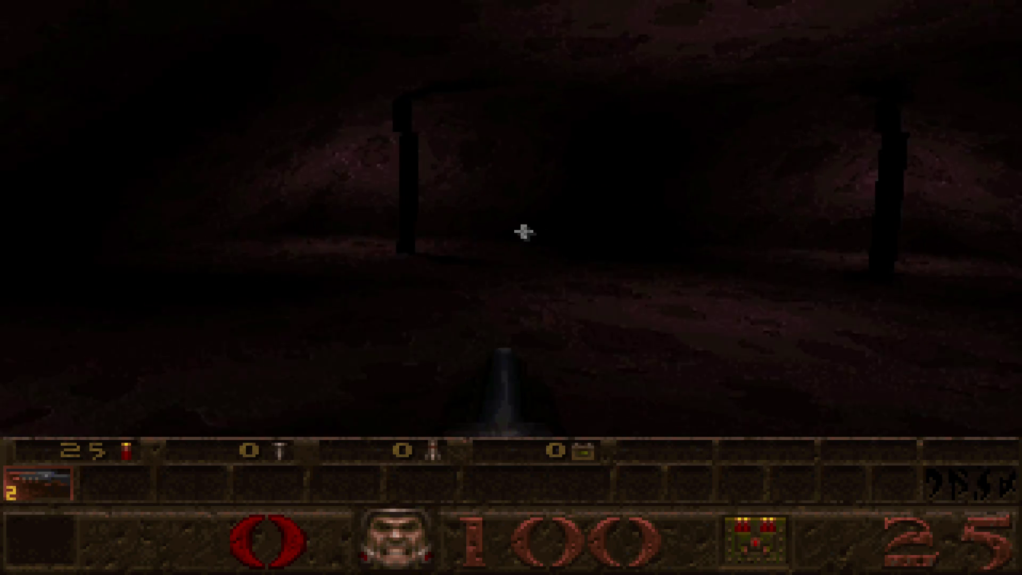
key(Up)
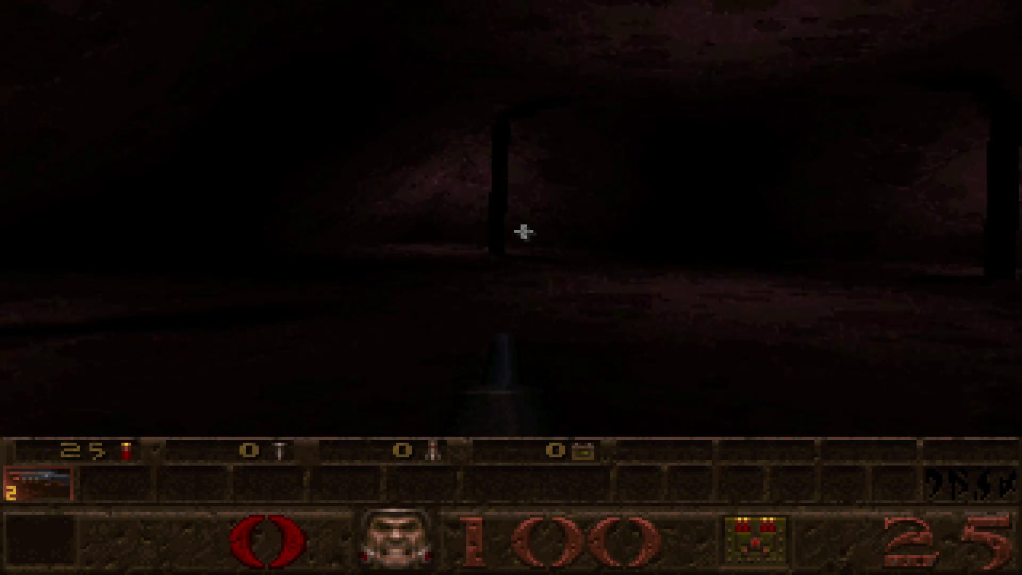
key(Up)
key(Left)
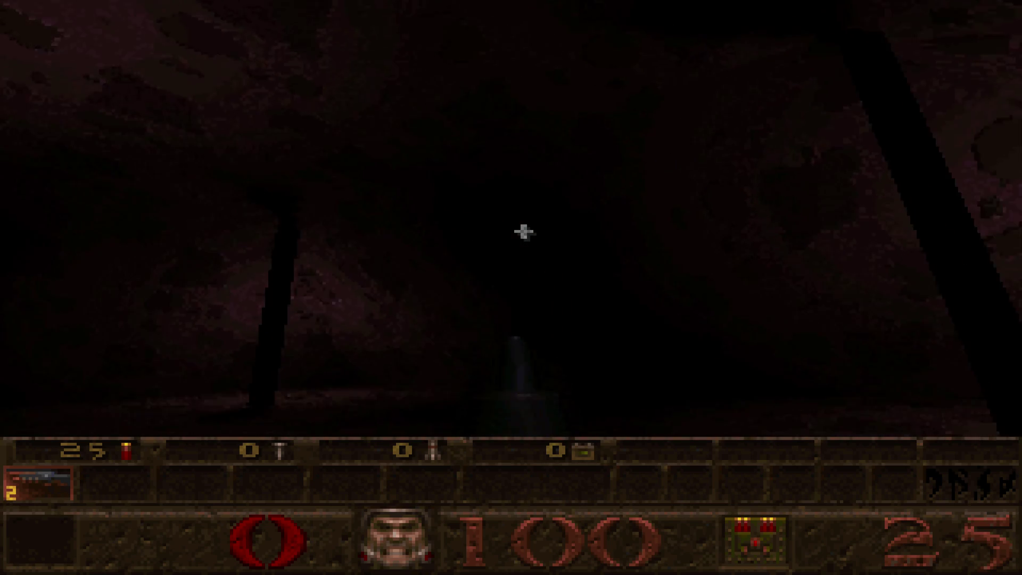
key(Up)
key(Right)
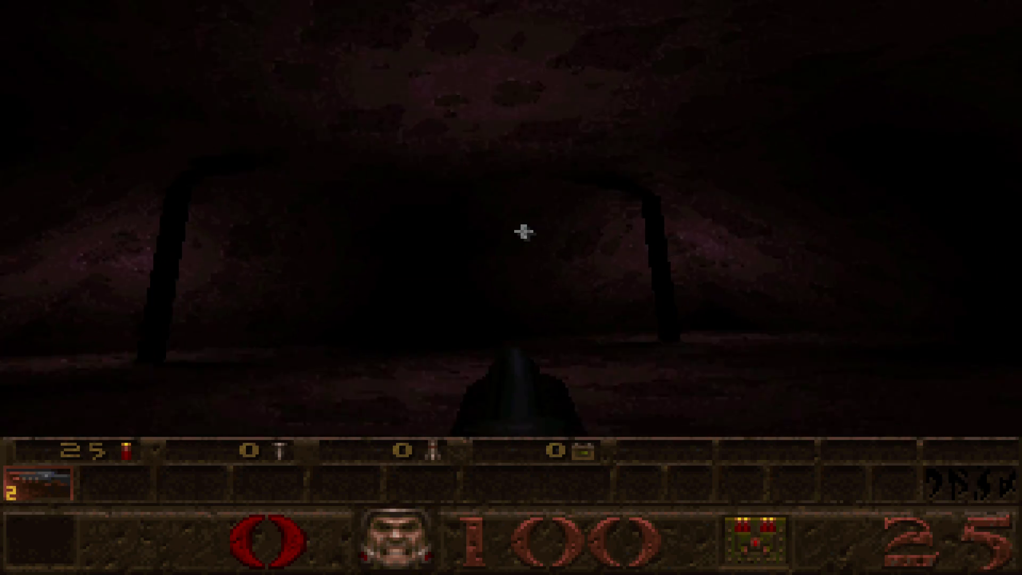
key(Up)
key(Right)
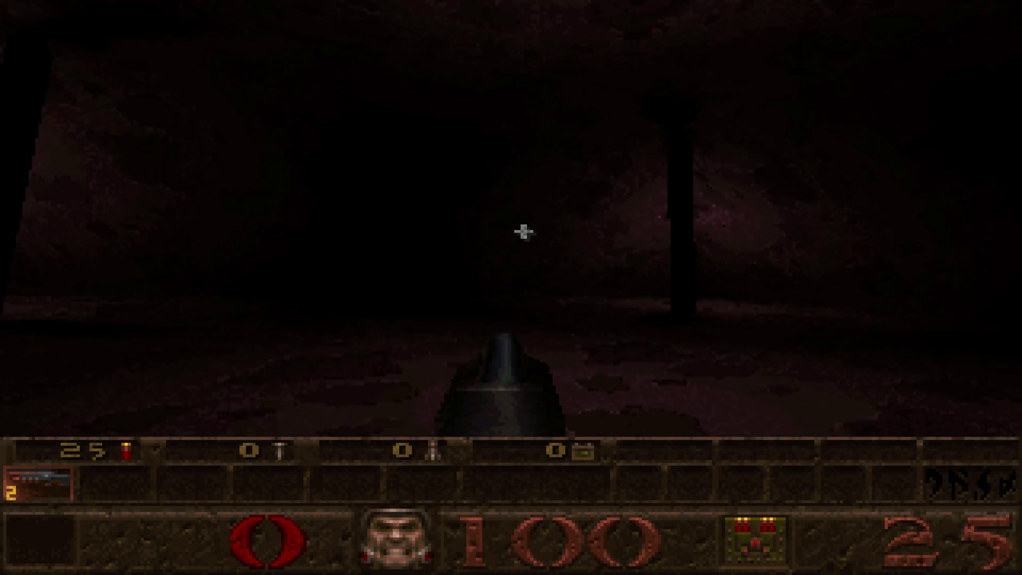
key(Up)
key(Left)
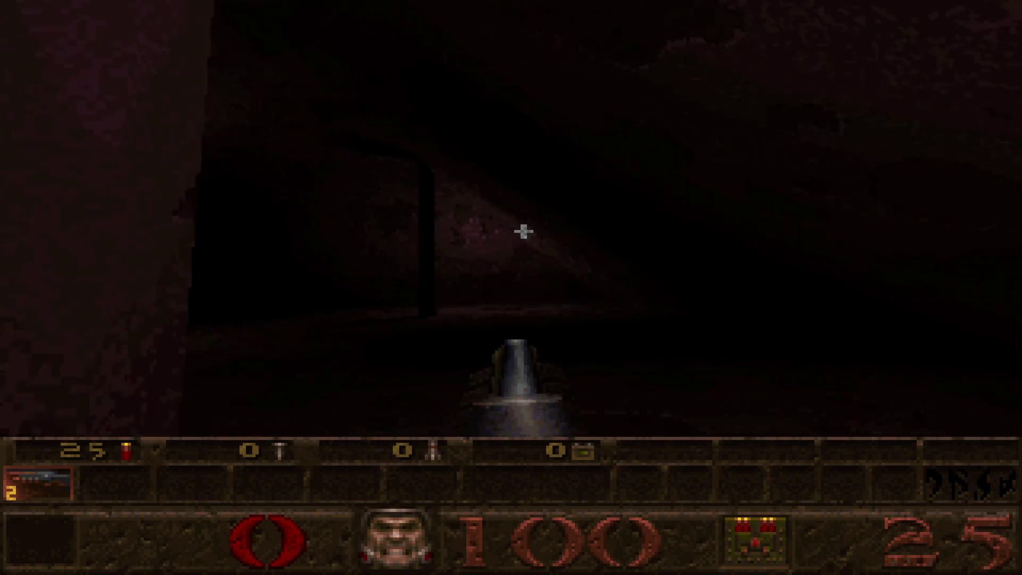
Walk from pillar to pillar through the test room and inspect how the lights fall on the pillars and sloped walls.
key(Up)
key(Left)
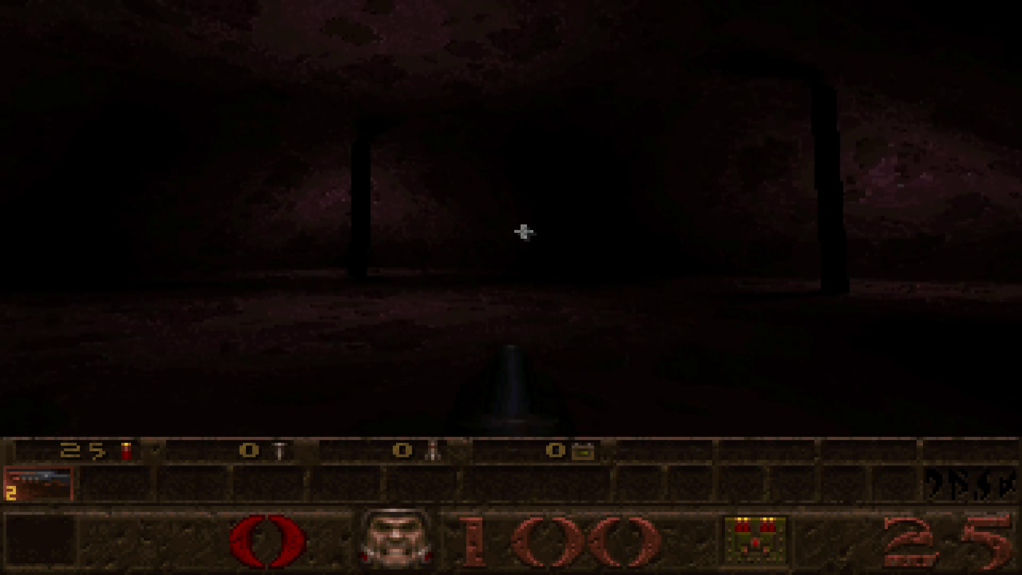
key(Up)
key(Right)
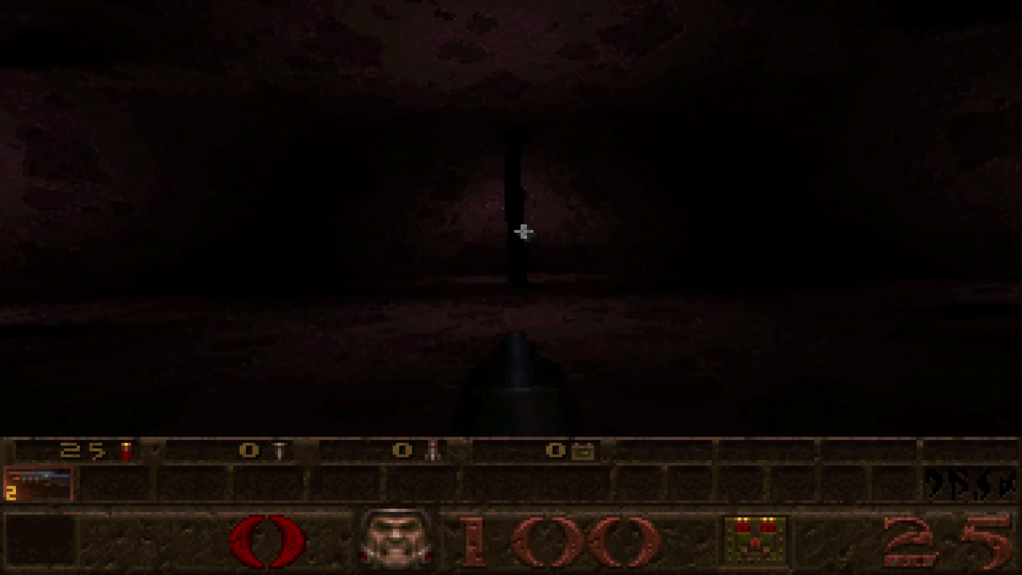
key(Left)
key(Up)
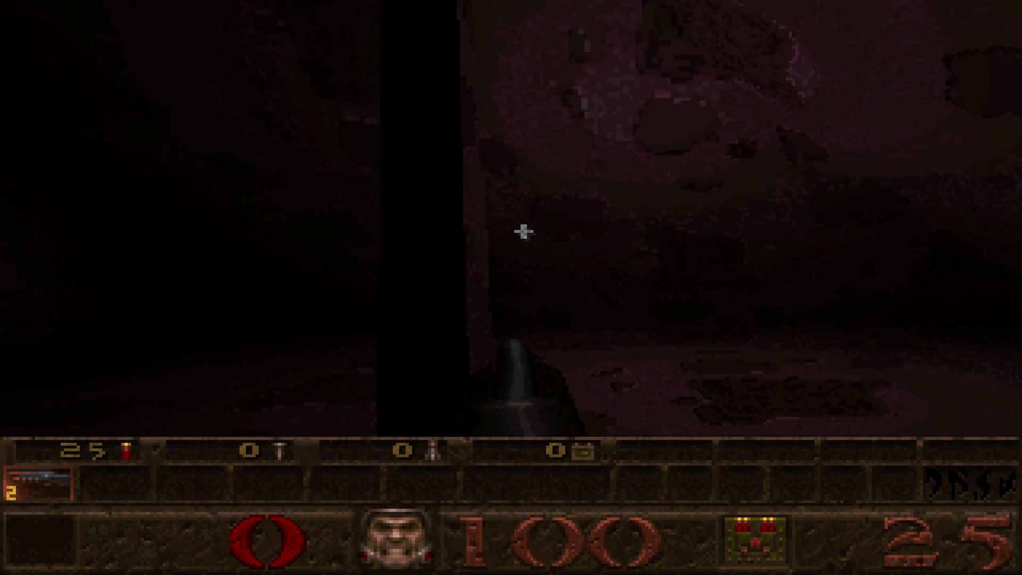
key(Left)
key(Up)
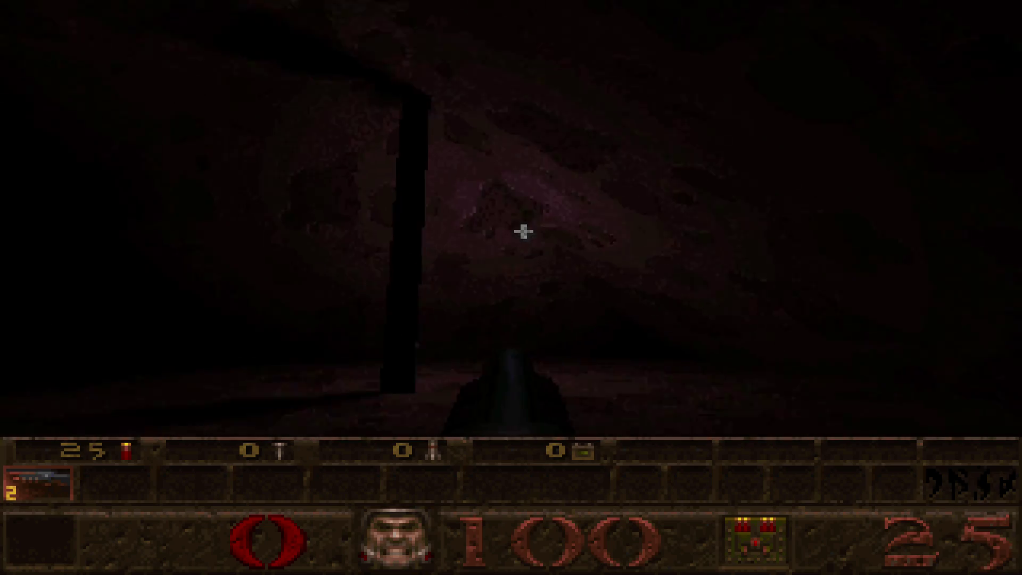
key(Right)
key(Up)
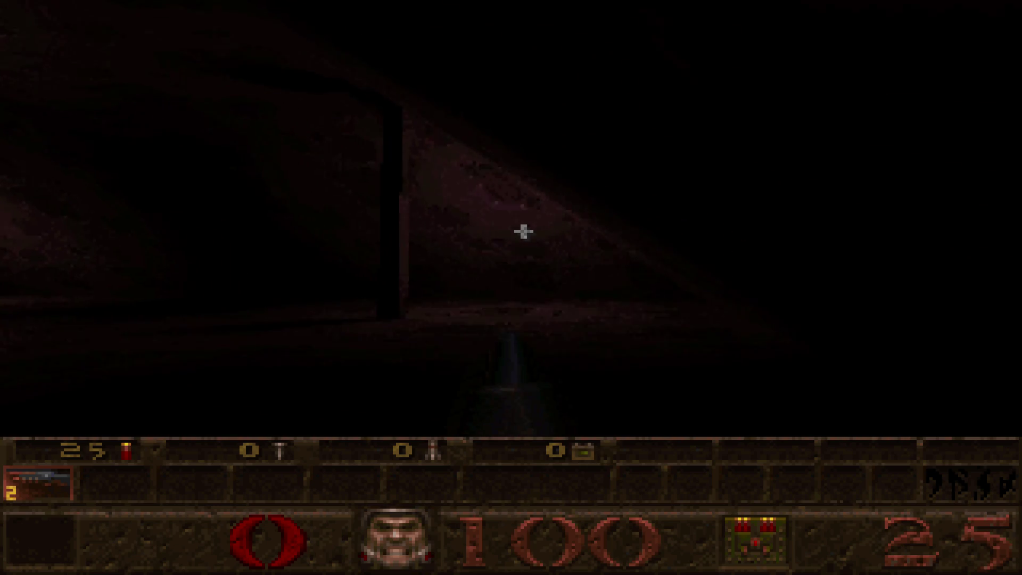
key(Right)
key(Up)
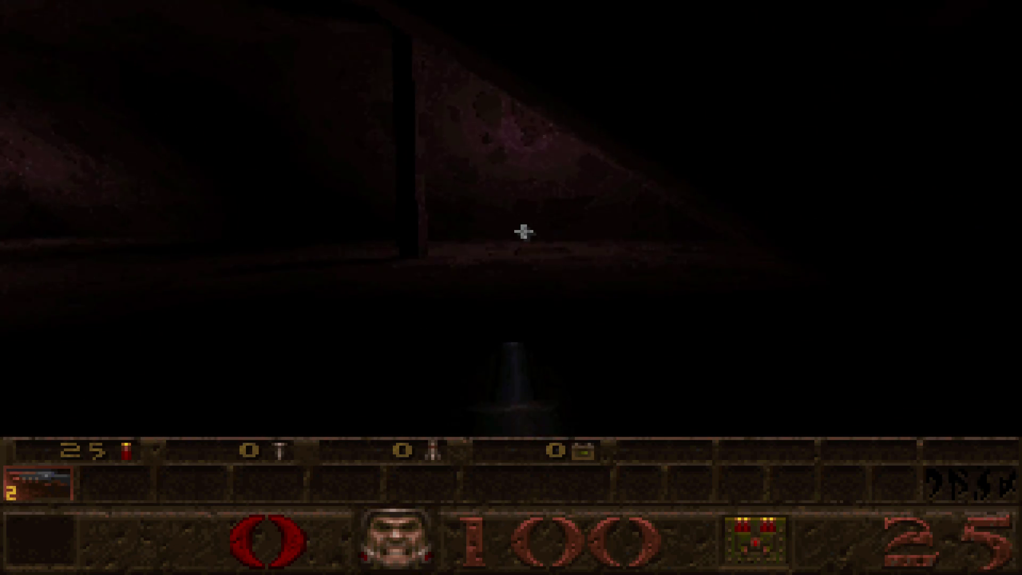
key(Left)
key(Up)
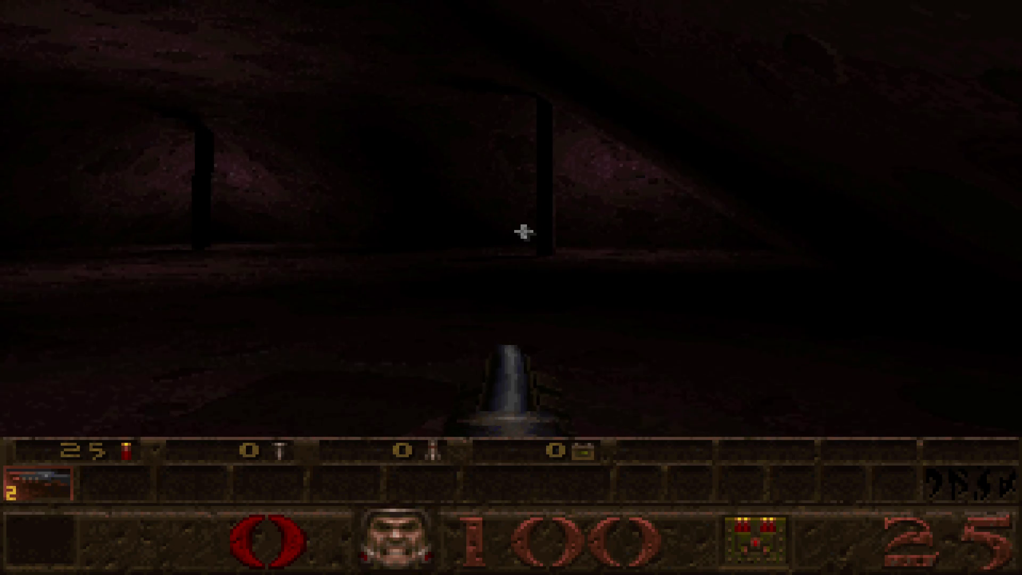
key(Left)
key(Up)
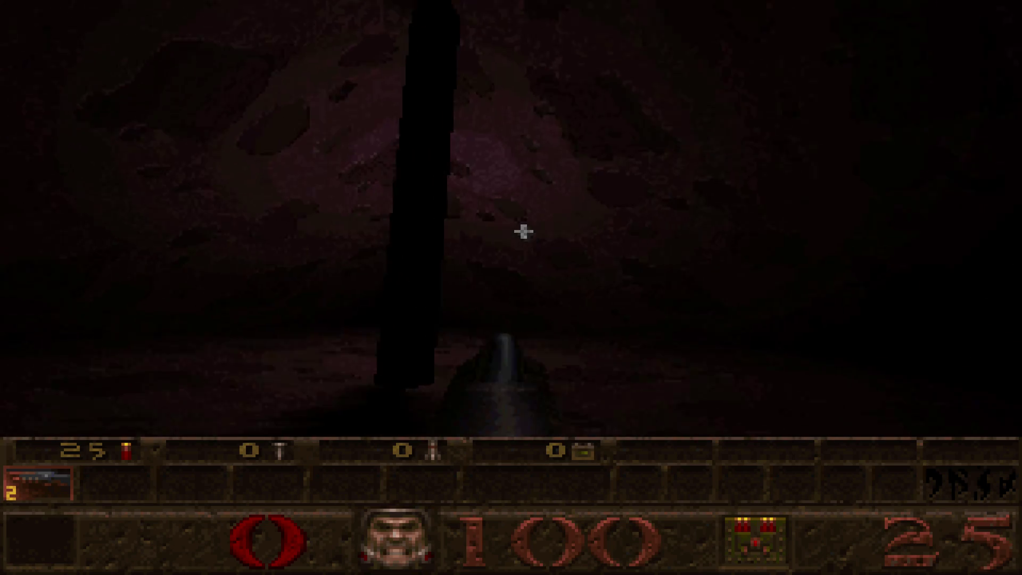
key(Right)
key(Up)
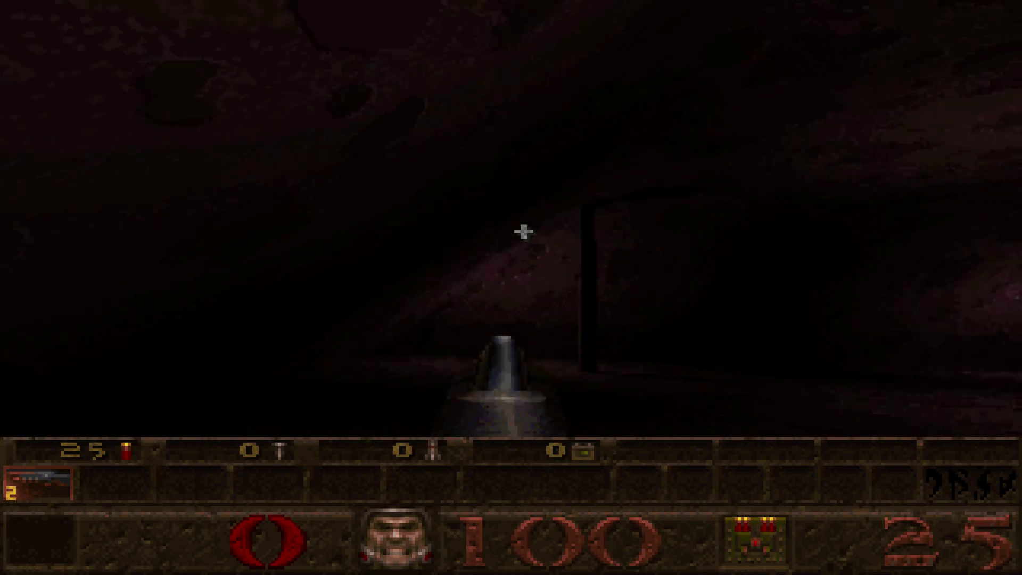
key(Left)
key(Up)
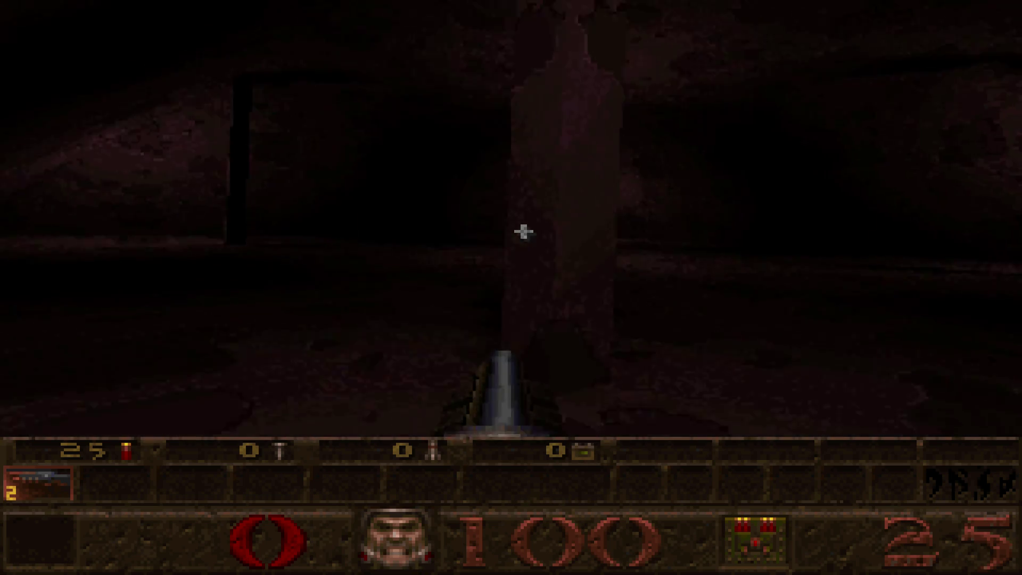
key(Right)
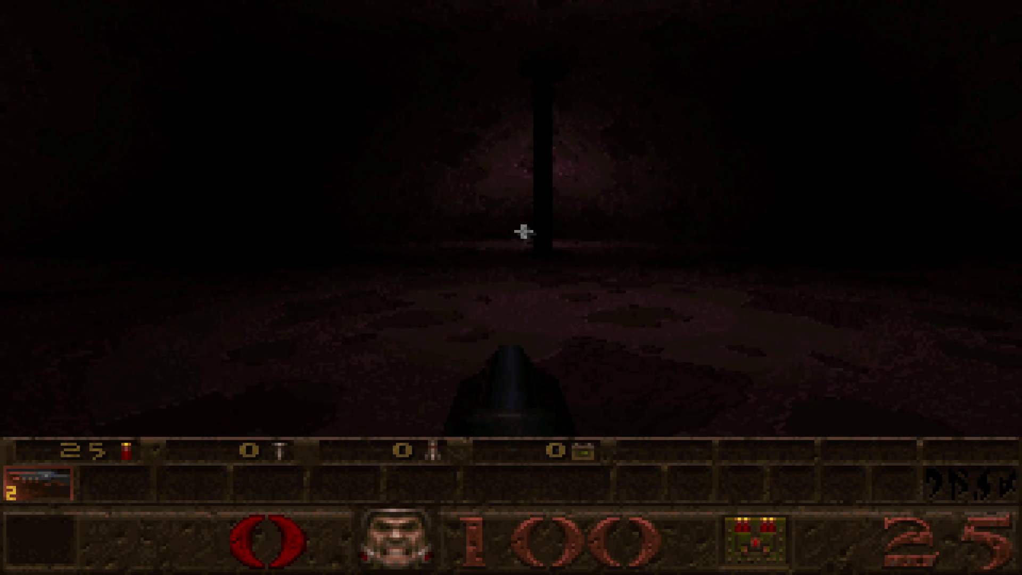
key(Up)
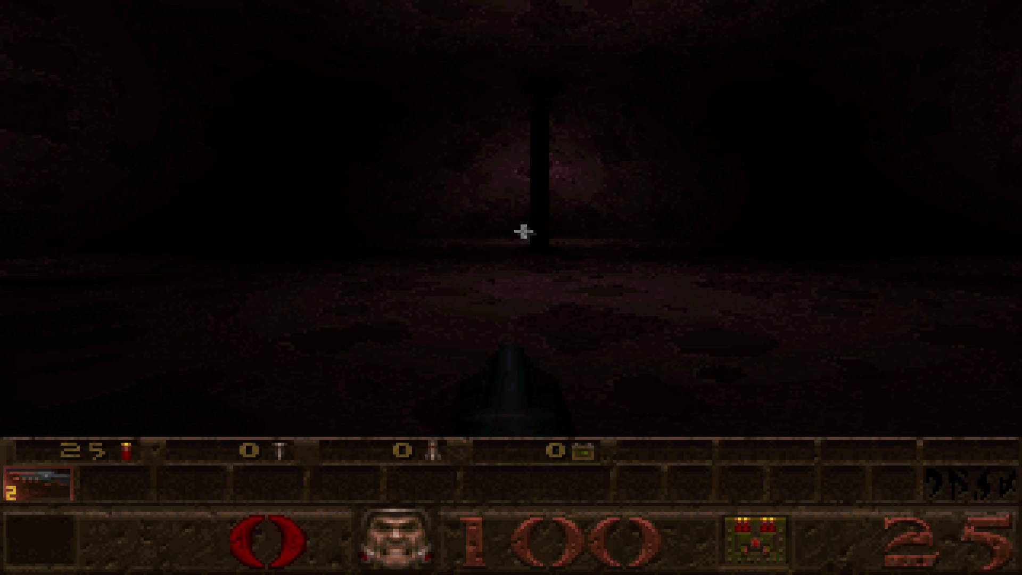
Circle the room again, looking up and down to check the floor, the ceiling and the shadows cast by the corner pillars.
key(w)
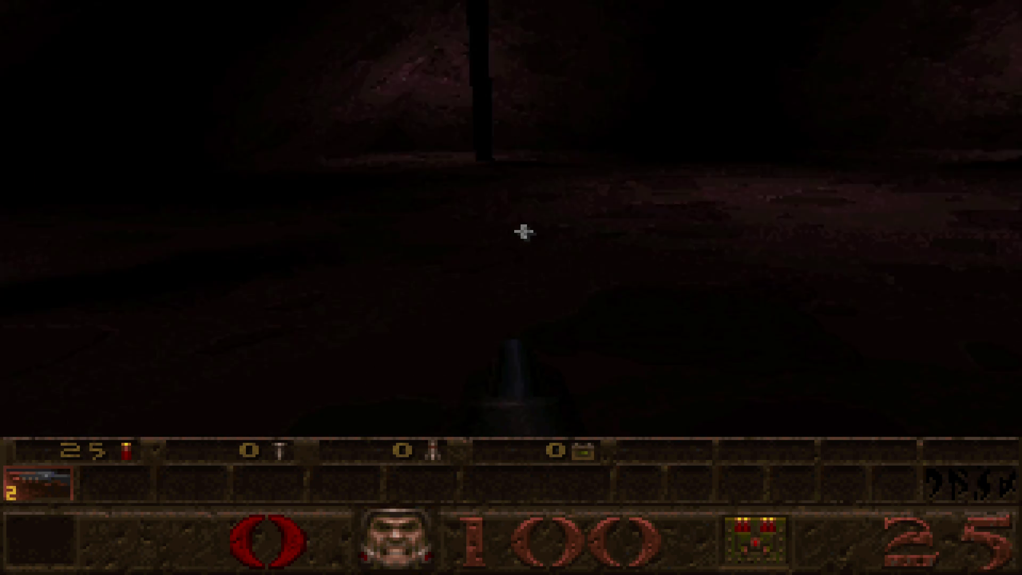
key(w)
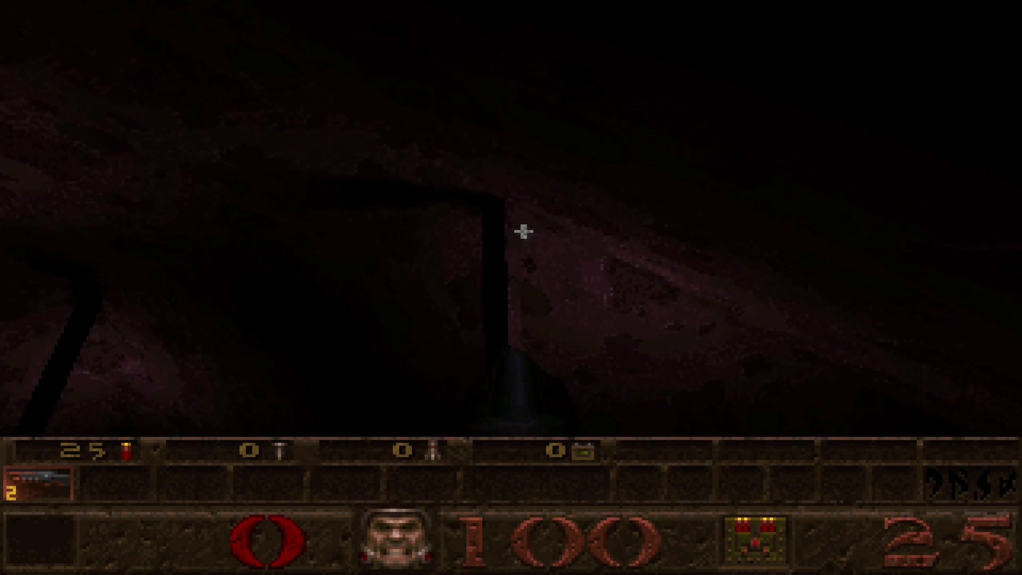
key(w)
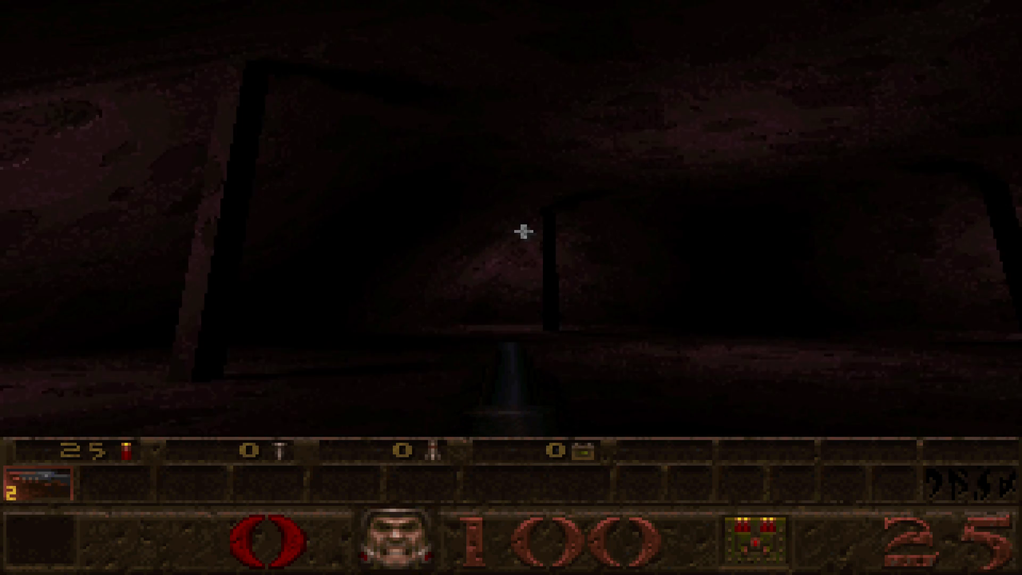
key(w)
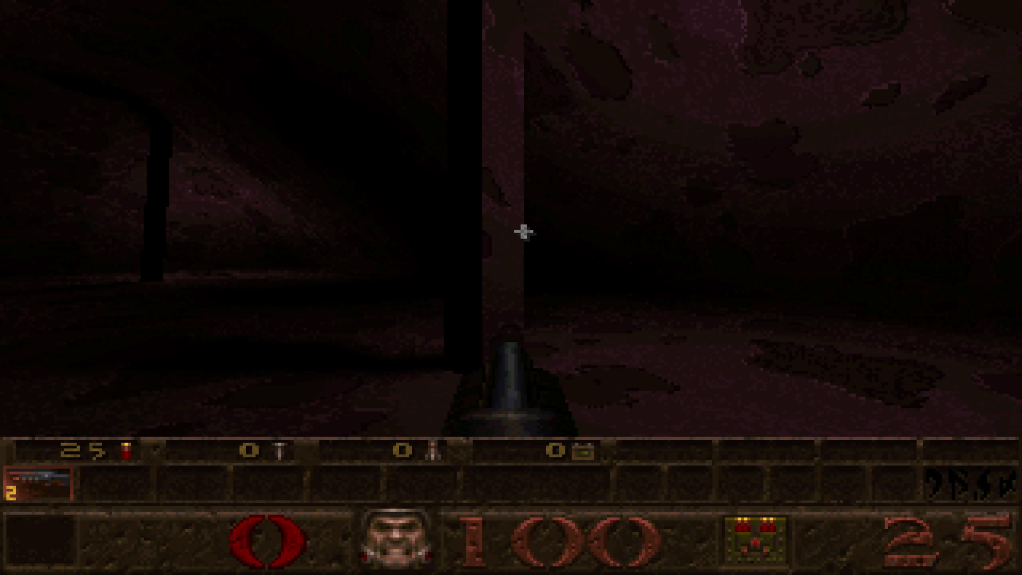
key(w)
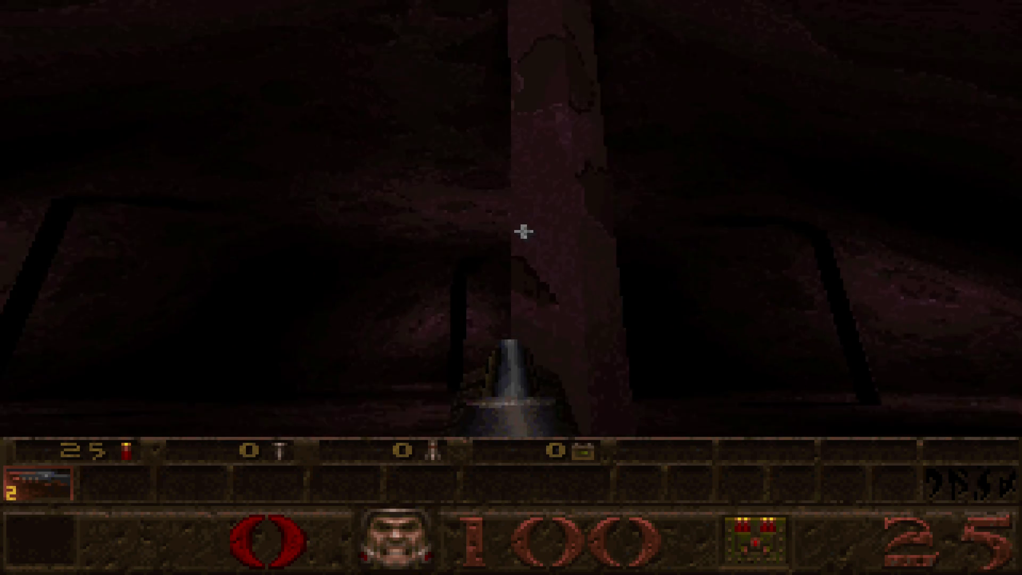
key(w)
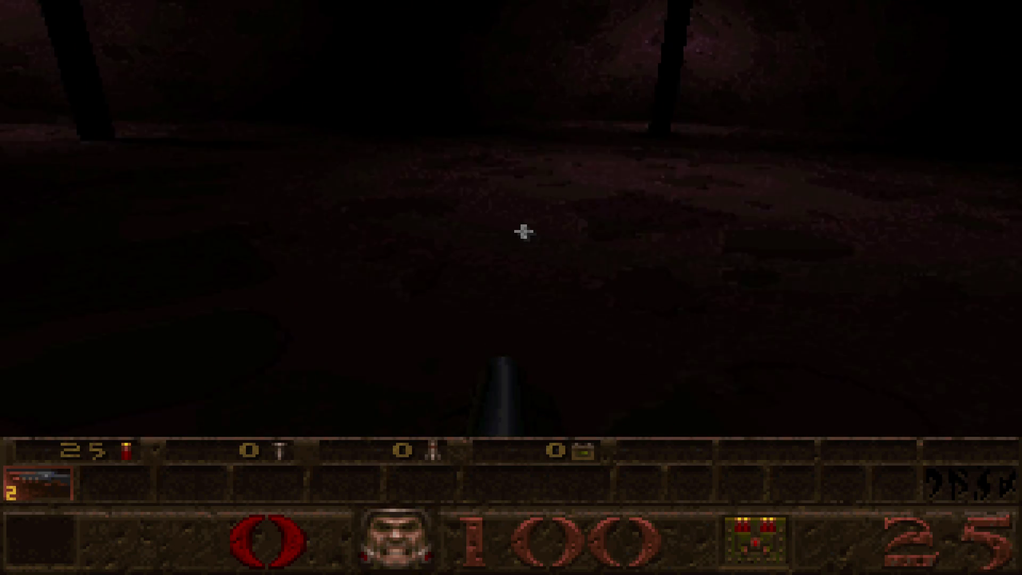
key(w)
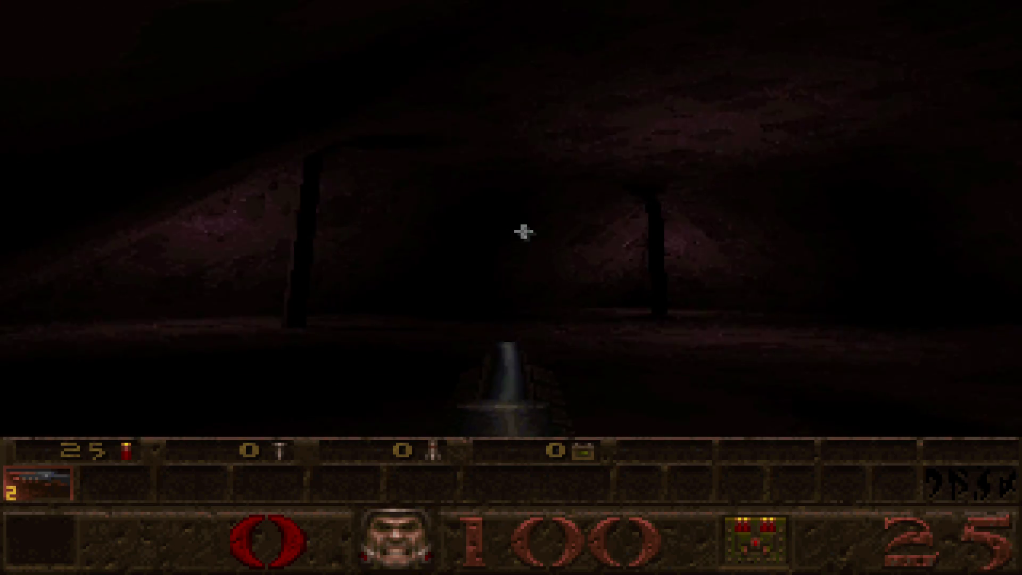
key(w)
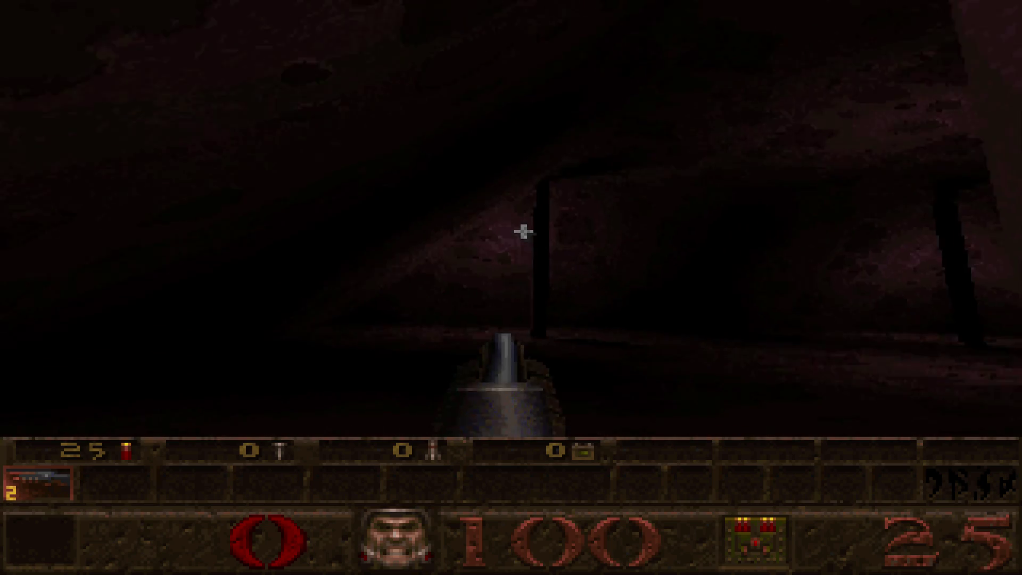
key(w)
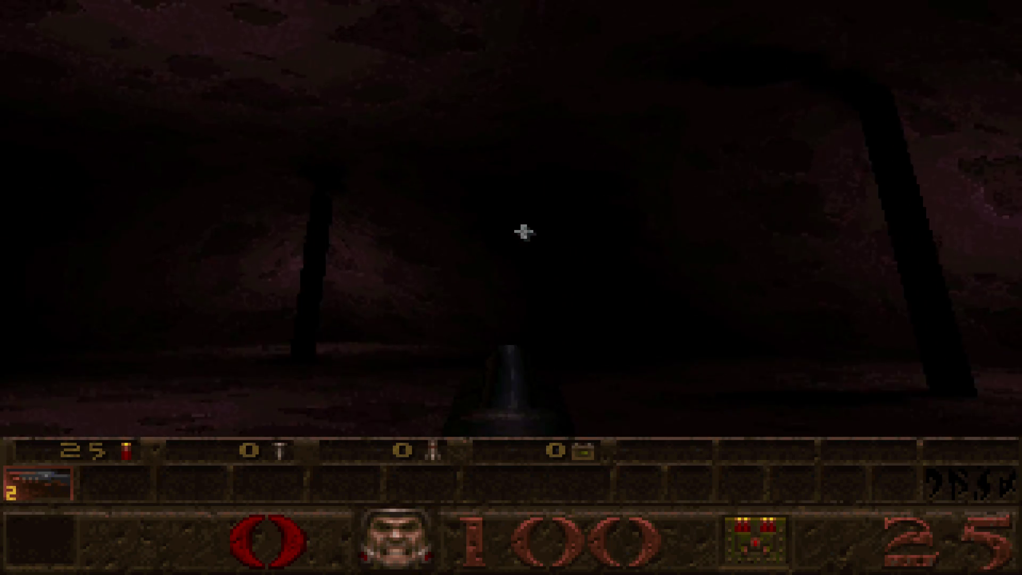
key(w)
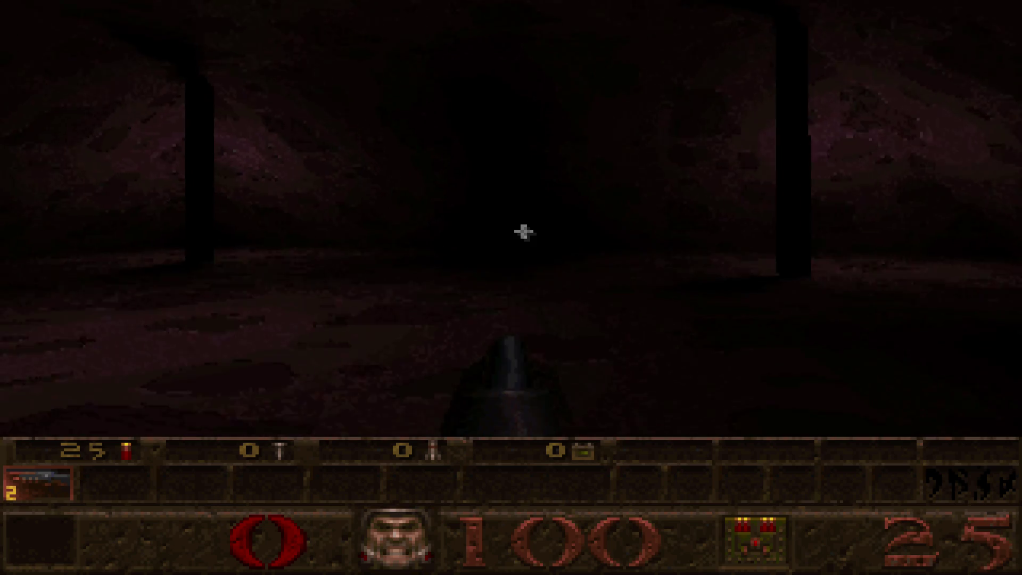
key(w)
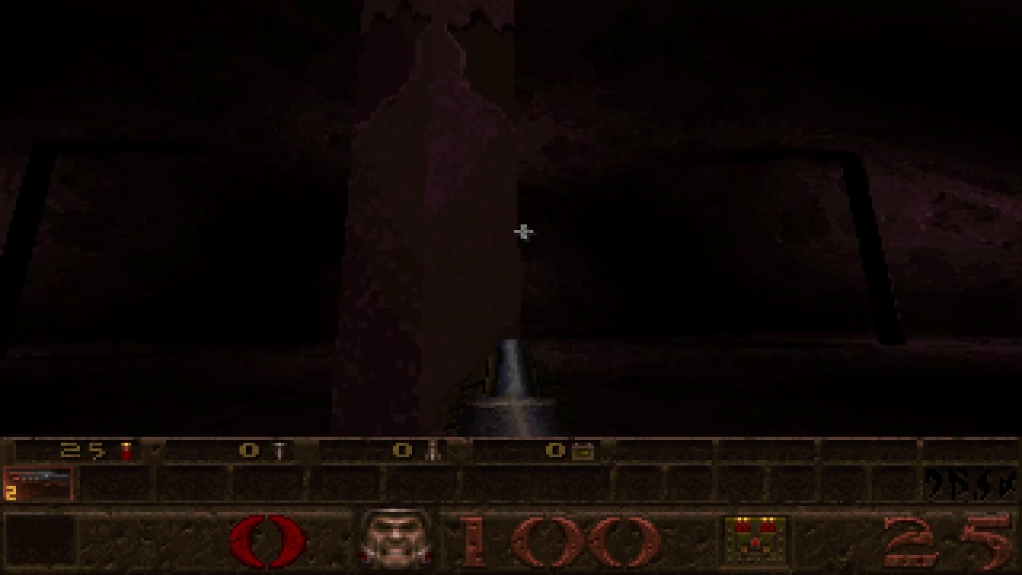
key(w)
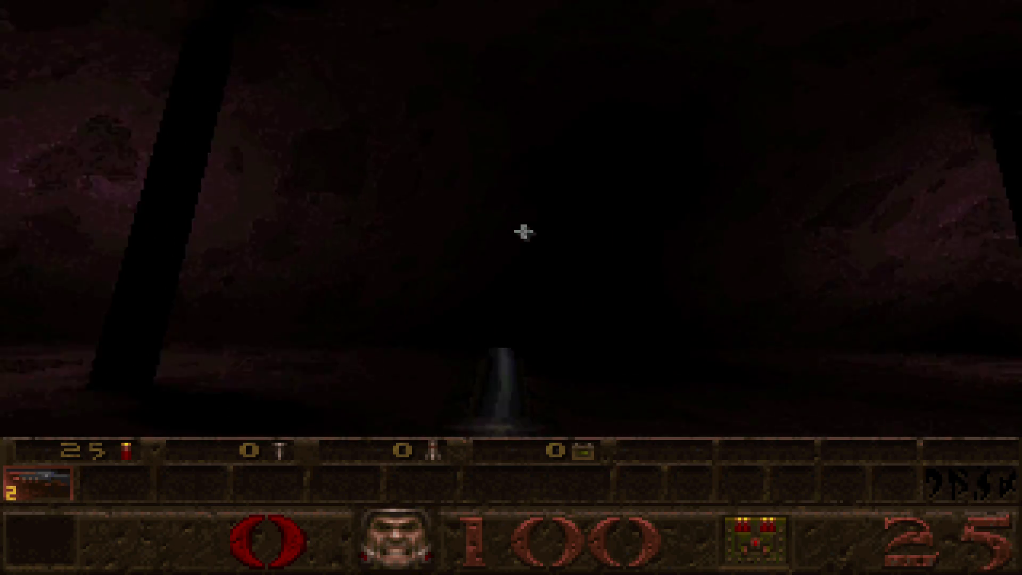
key(w)
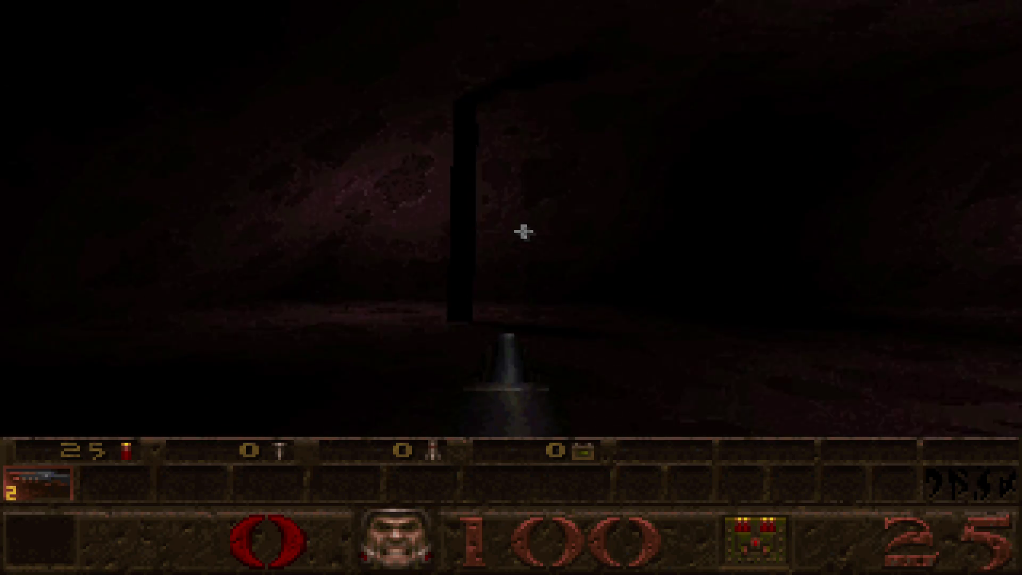
key(w)
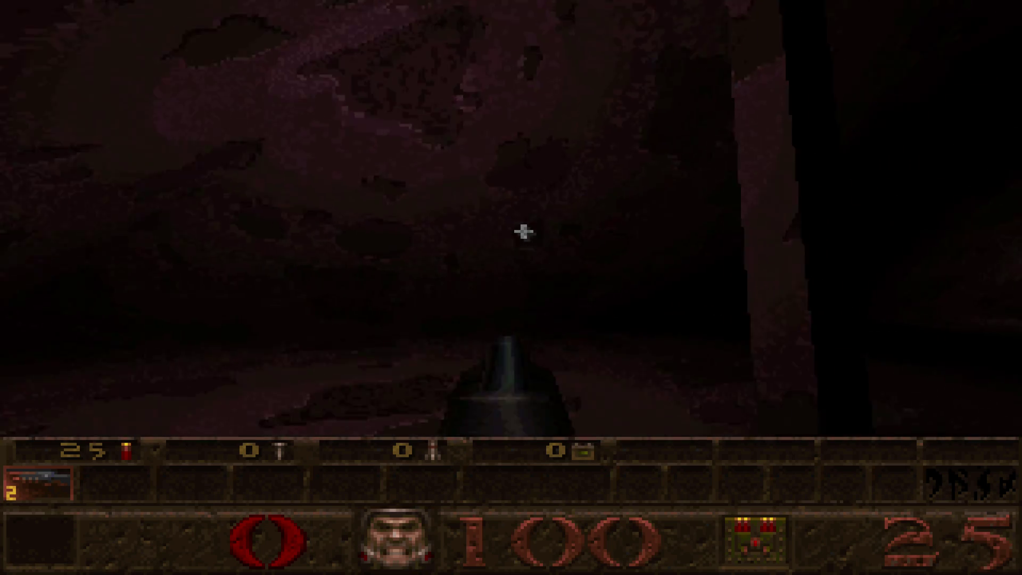
key(w)
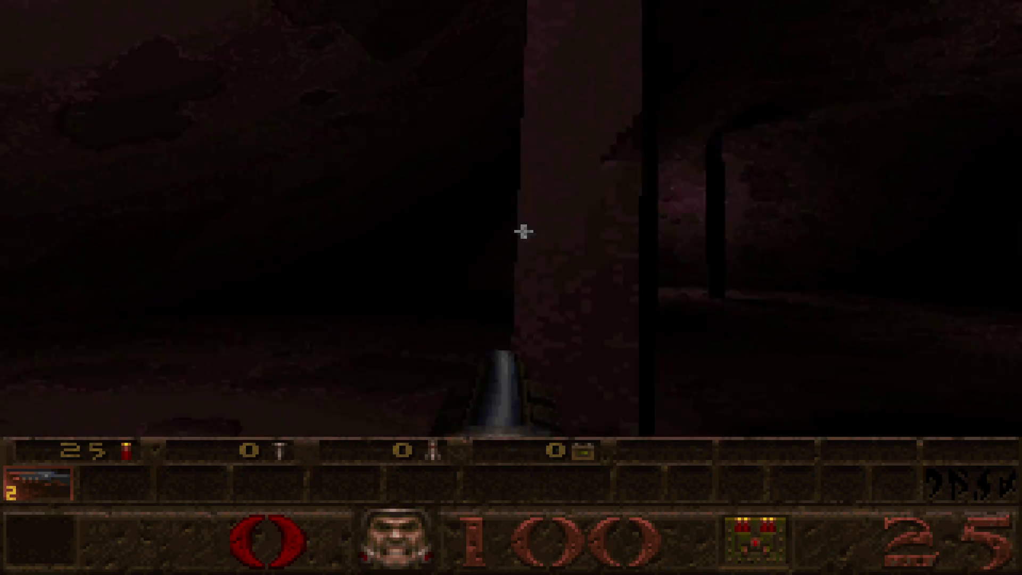
key(w)
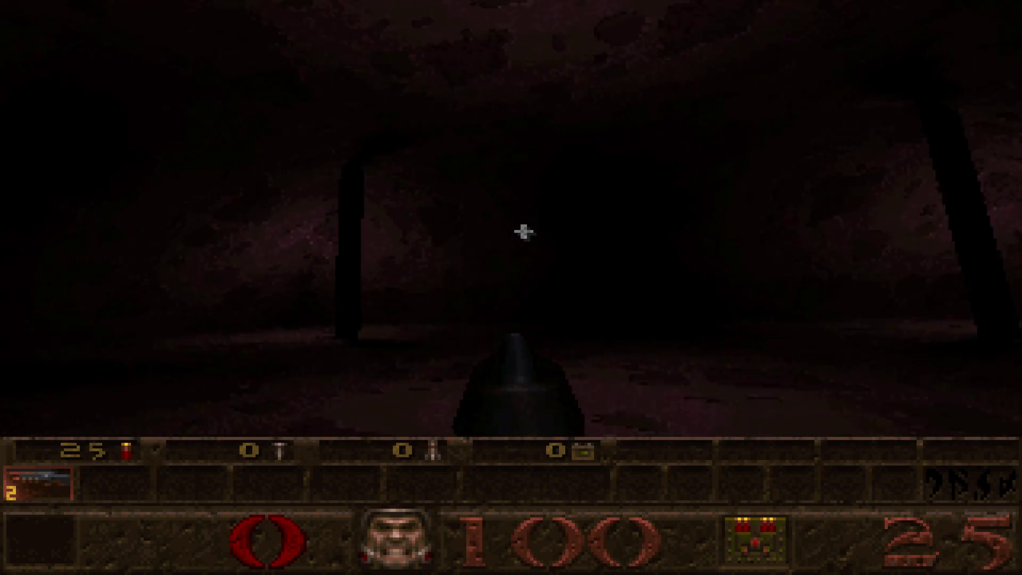
key(w)
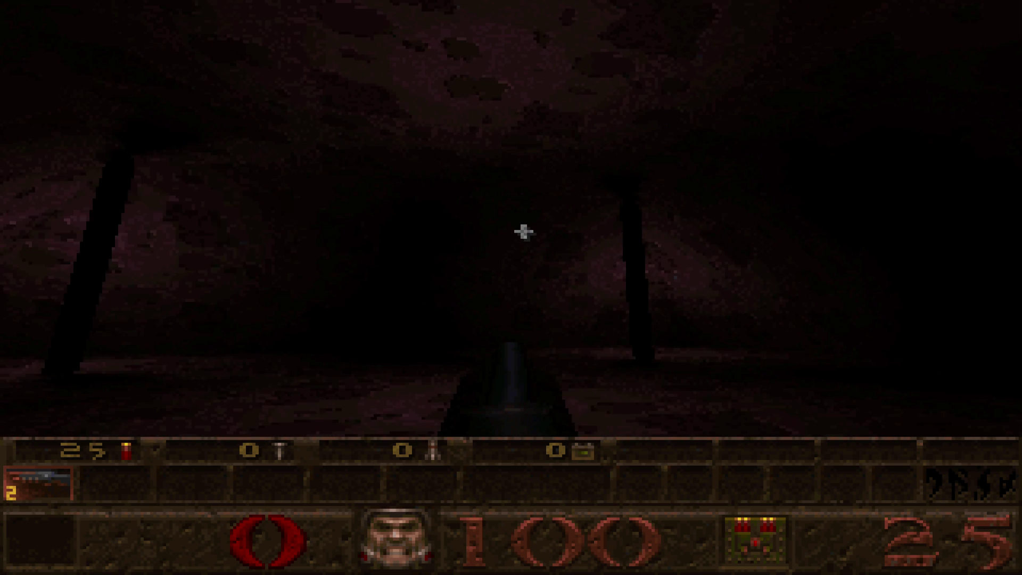
key(w)
key(Up)
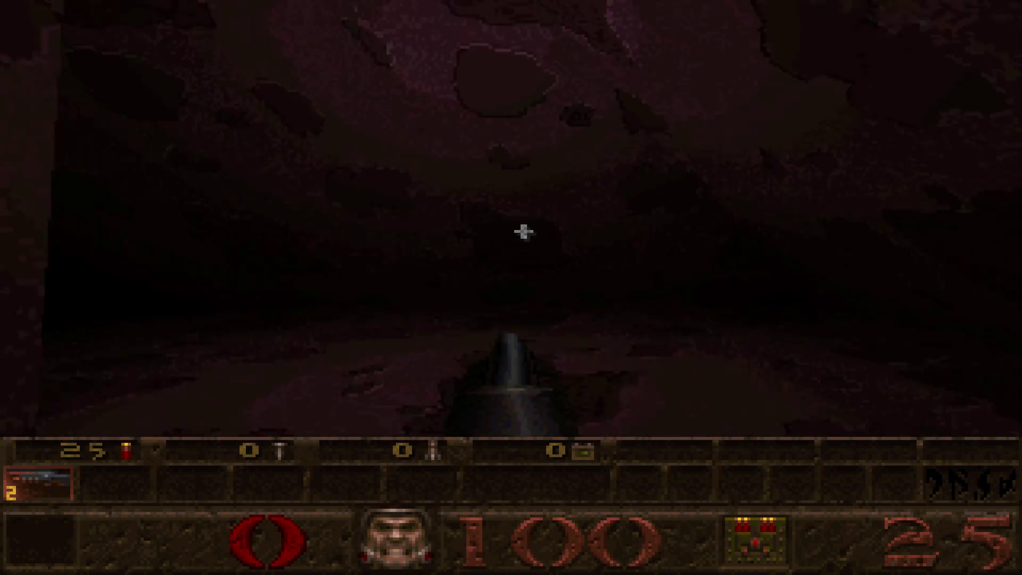
key(Up)
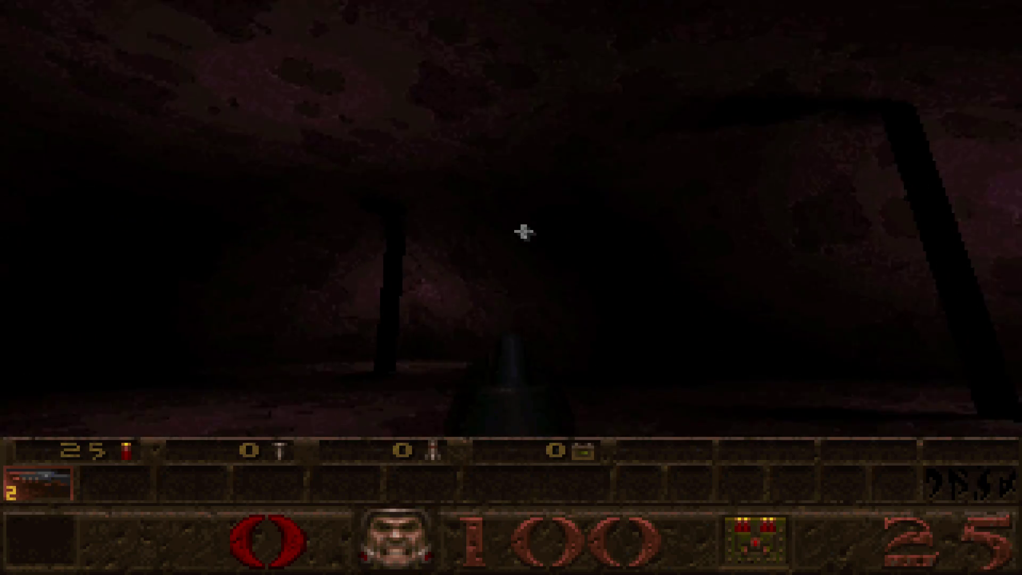
key(Up)
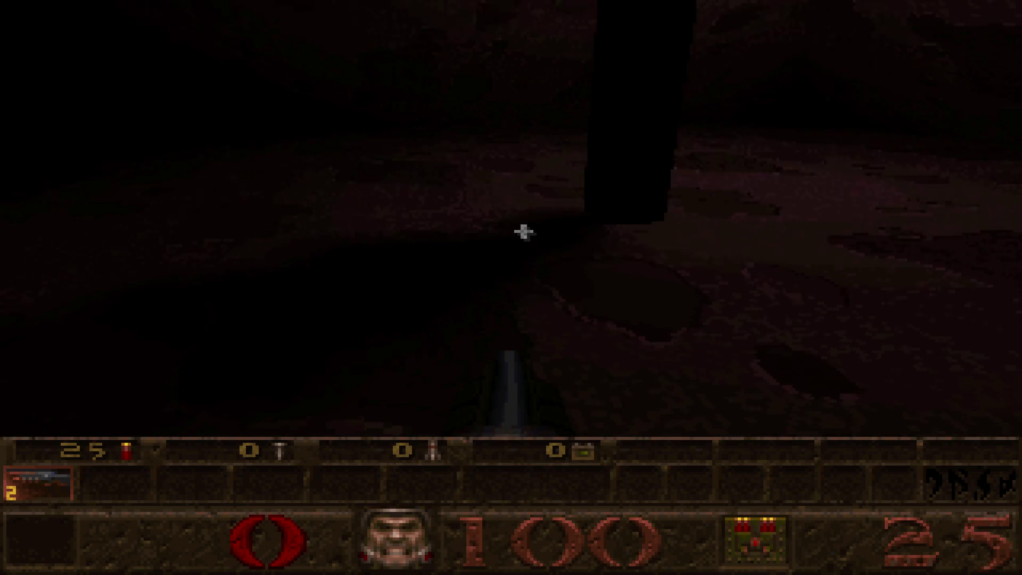
key(Up)
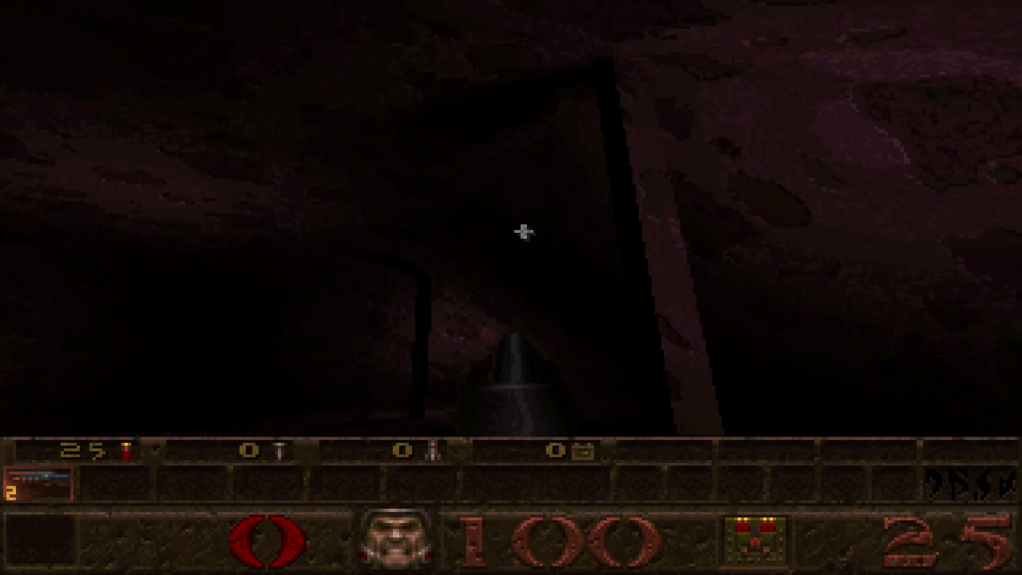
key(Up)
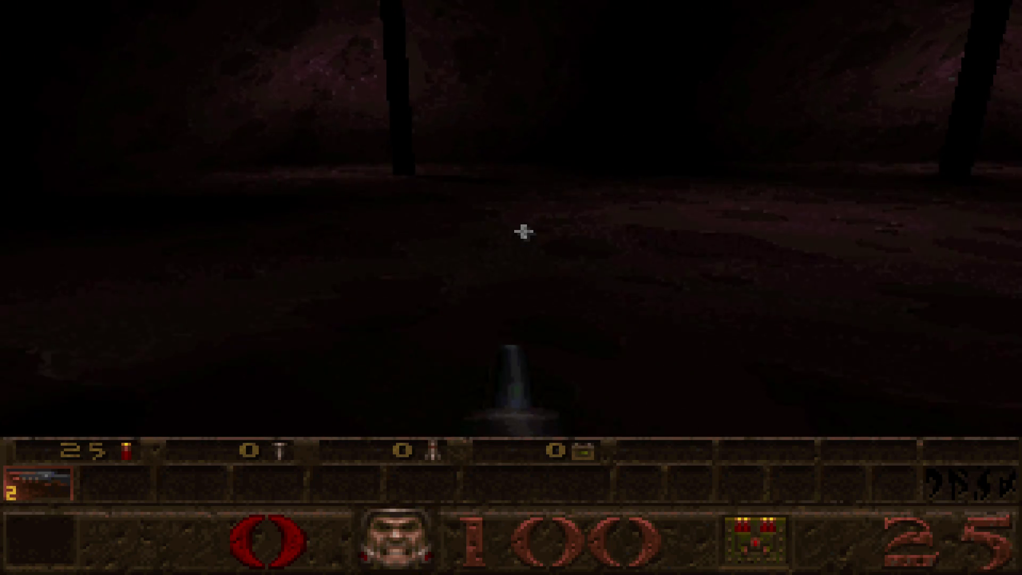
key(Up)
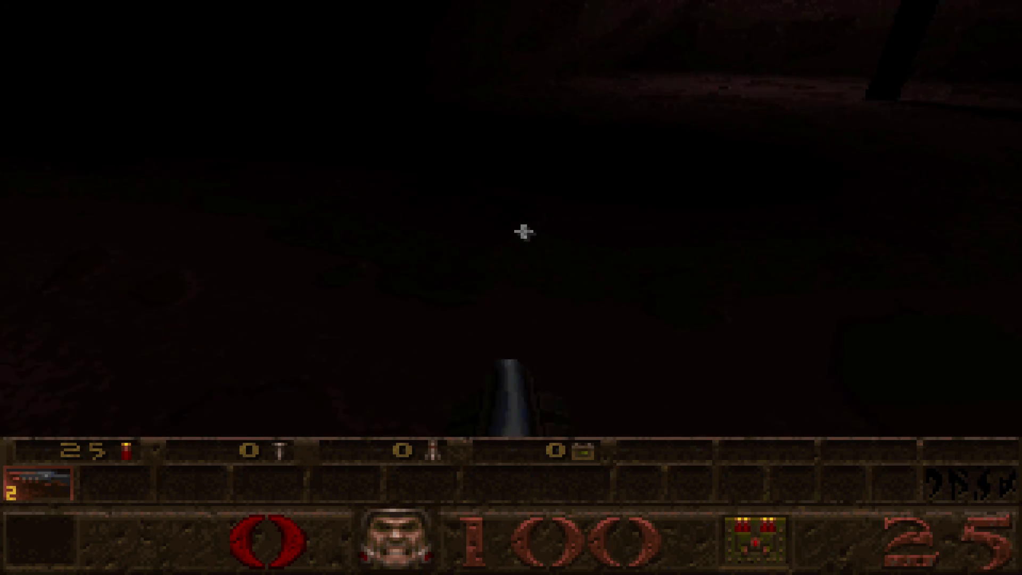
Make another pass through the dark test room and examine the pillars, wall lighting and shadowed corners.
key(Up)
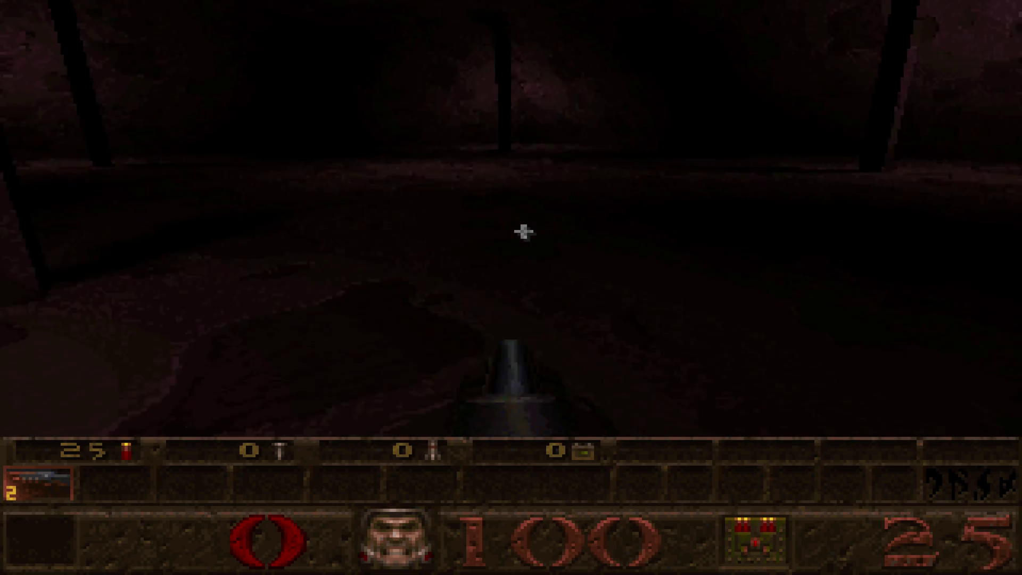
key(Up)
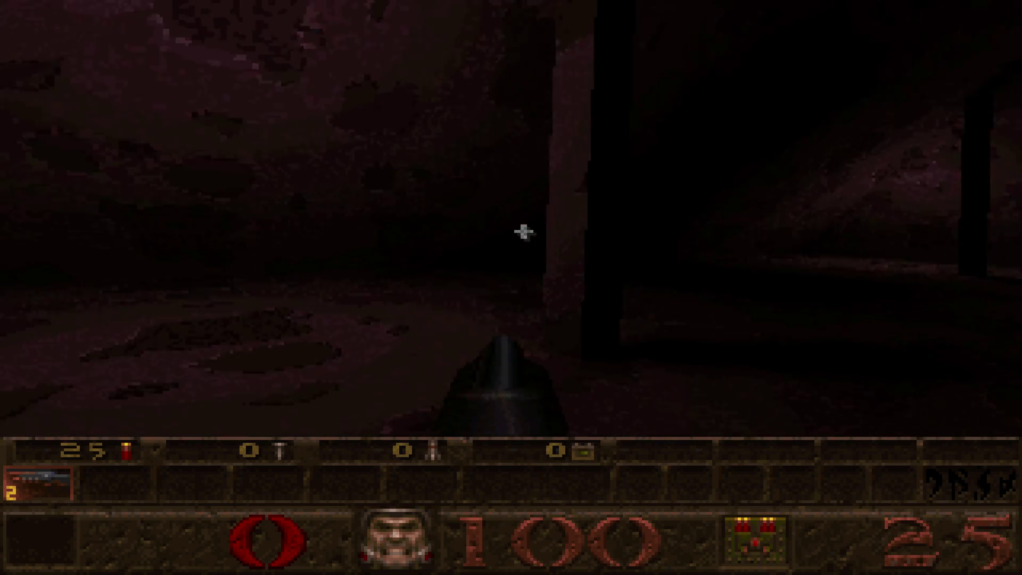
key(Up)
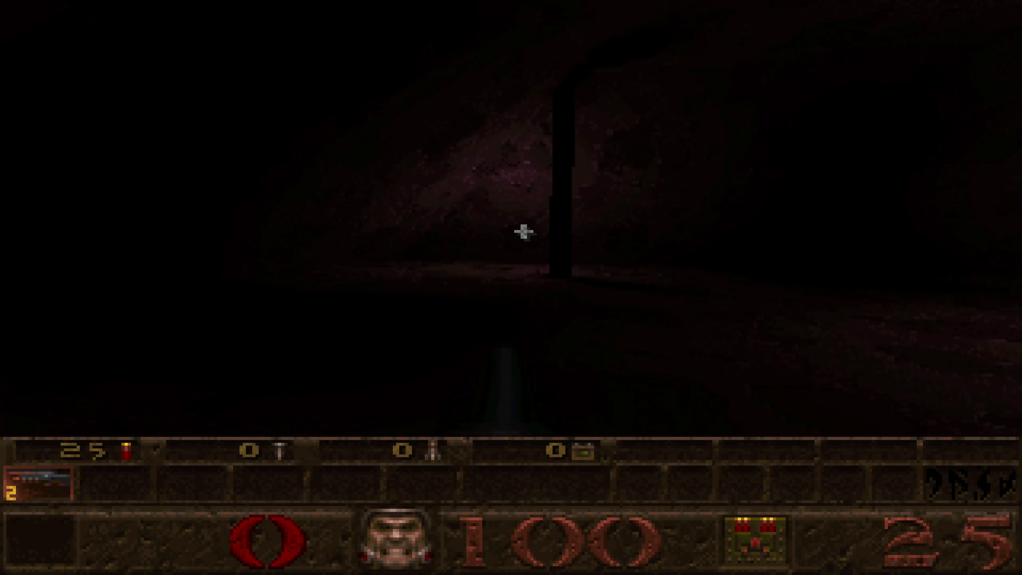
key(Up)
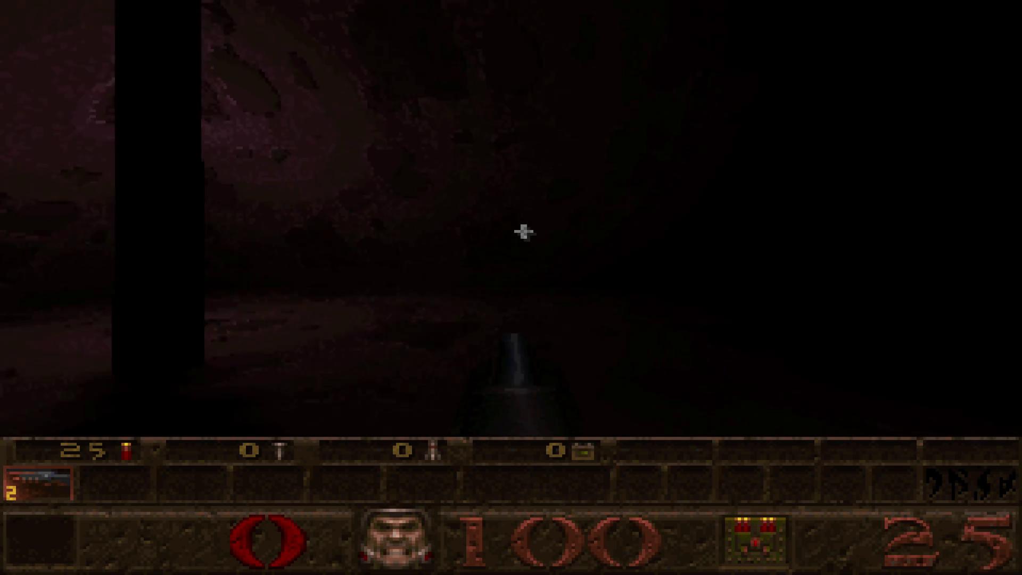
key(Up)
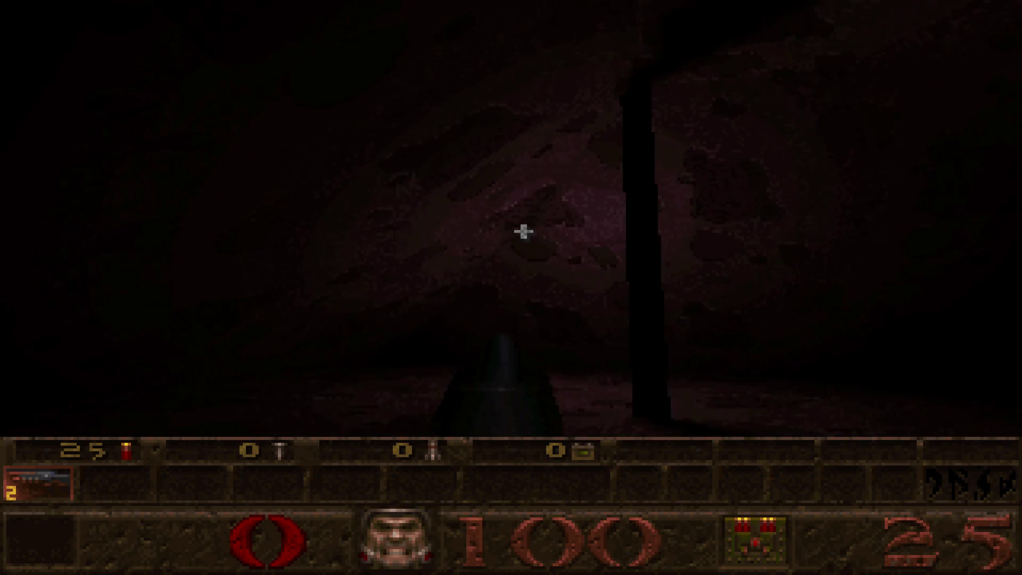
key(Up)
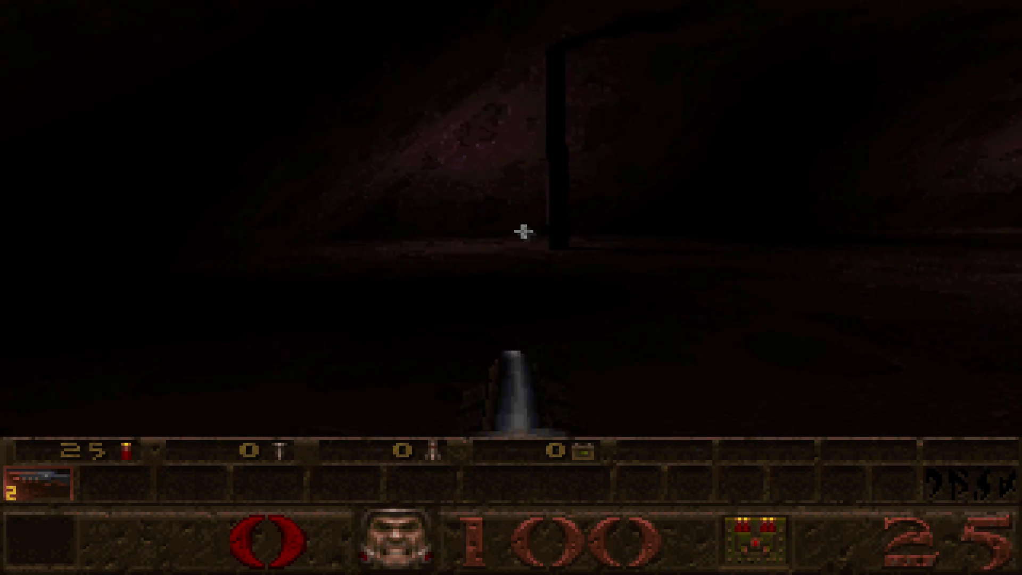
key(Up)
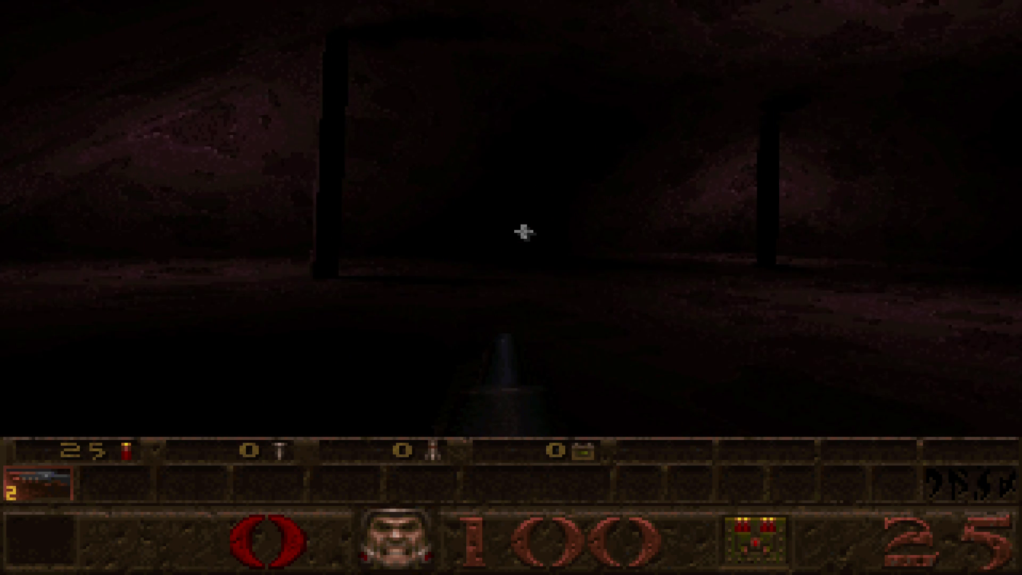
key(Up)
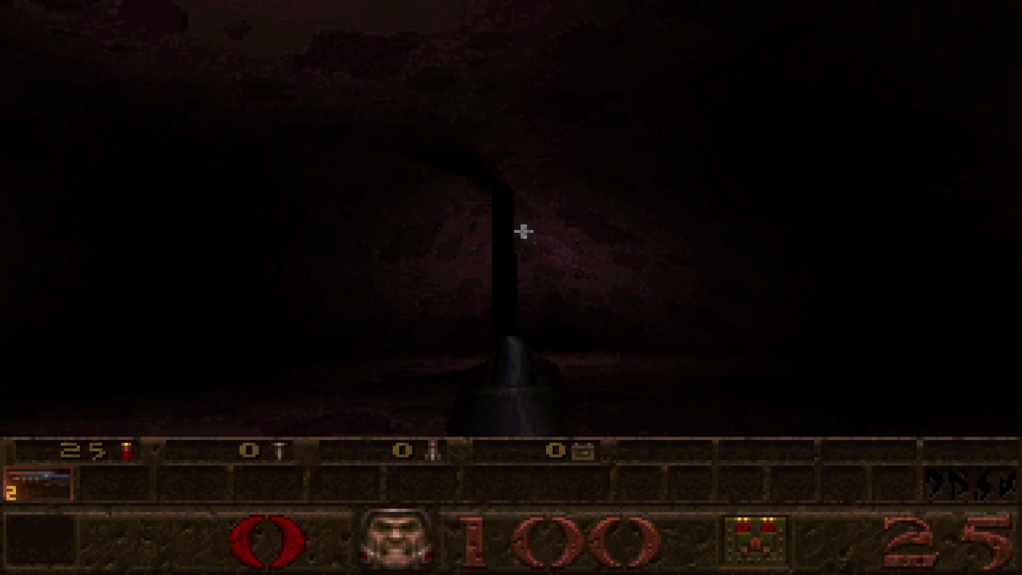
Exit Quake, switch back to THRED and create a solid box brush, 1200 by 1200 at top and bottom and 128 high.
key(Escape)
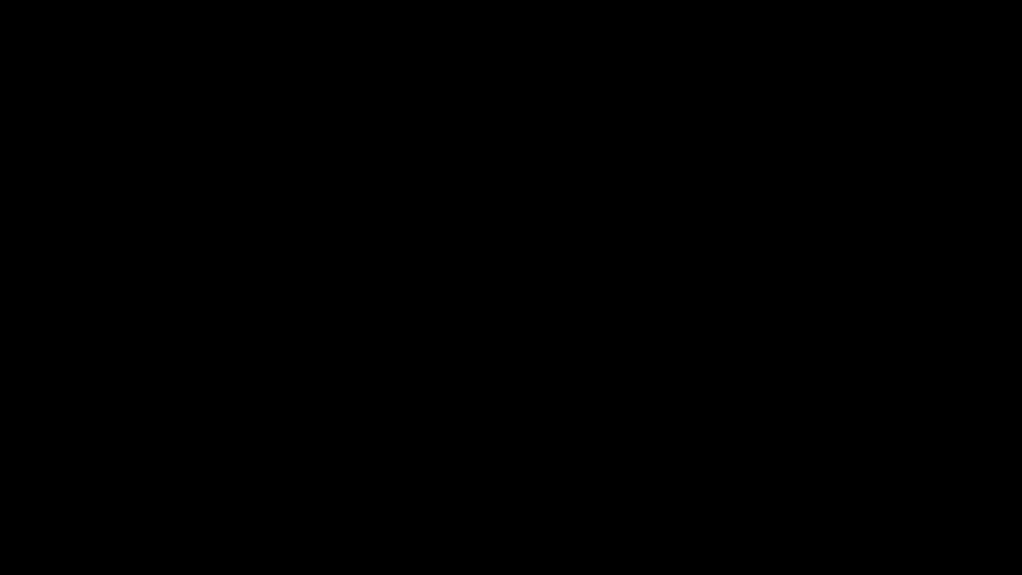
key(alt+Tab)
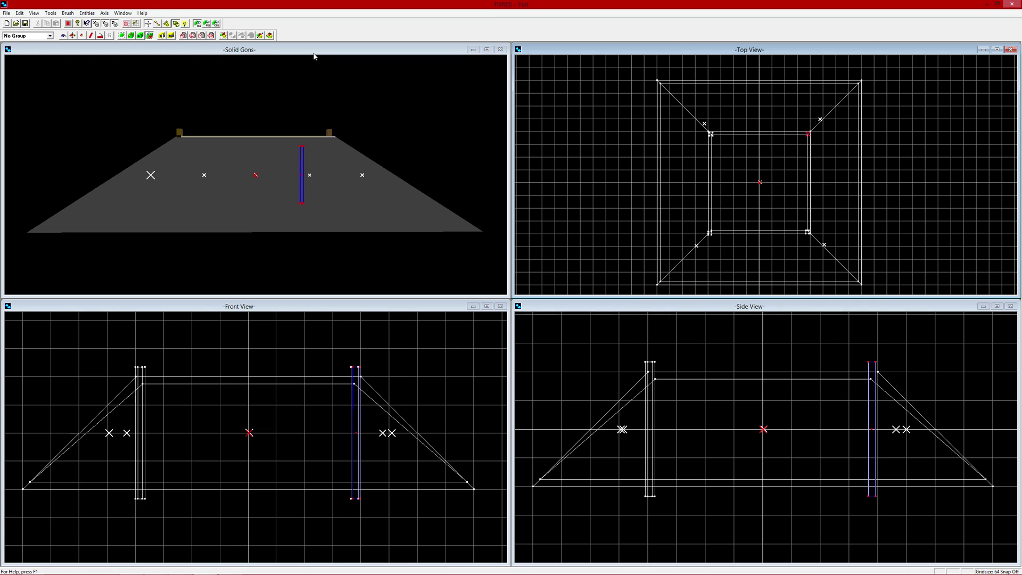
click(183, 35)
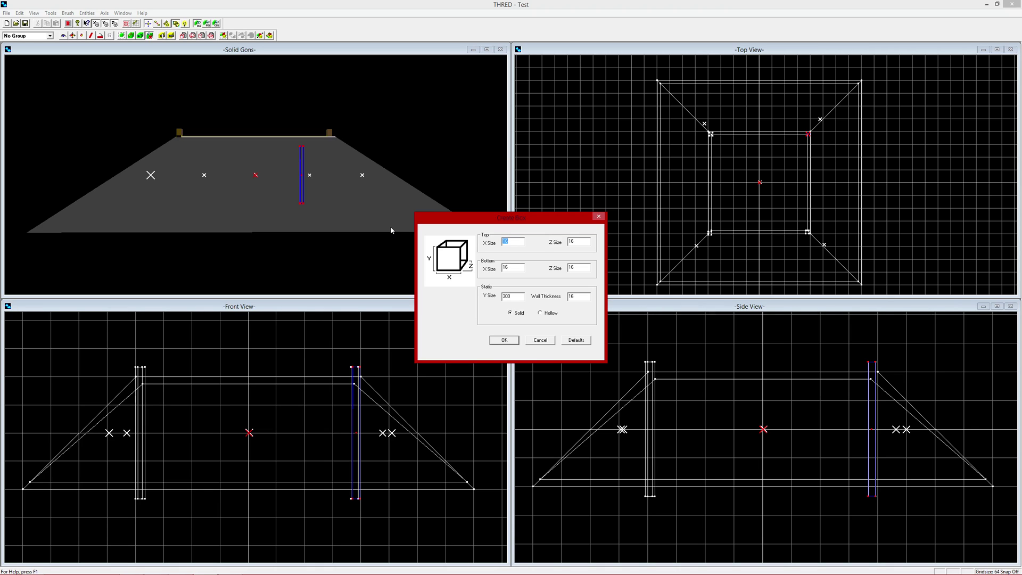
text(1200)
key(Tab)
text(1200)
key(Tab)
text(1200)
key(Tab)
text(1200)
key(Tab)
text(128)
click(504, 340)
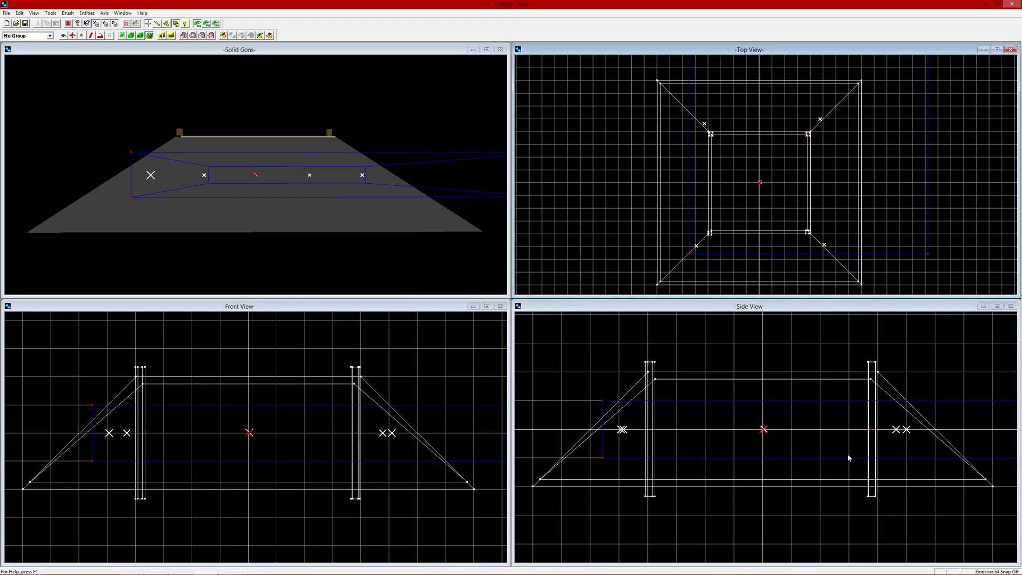
Center the new box brush on the room and lower it so that it covers the room's floor.
click(822, 448)
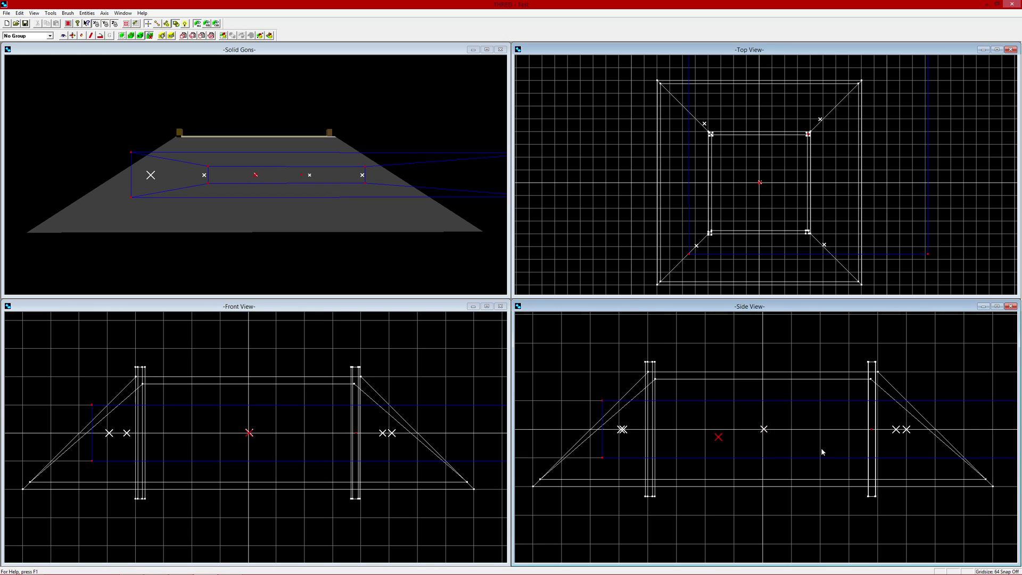
click(788, 442)
click(788, 442)
click(136, 206)
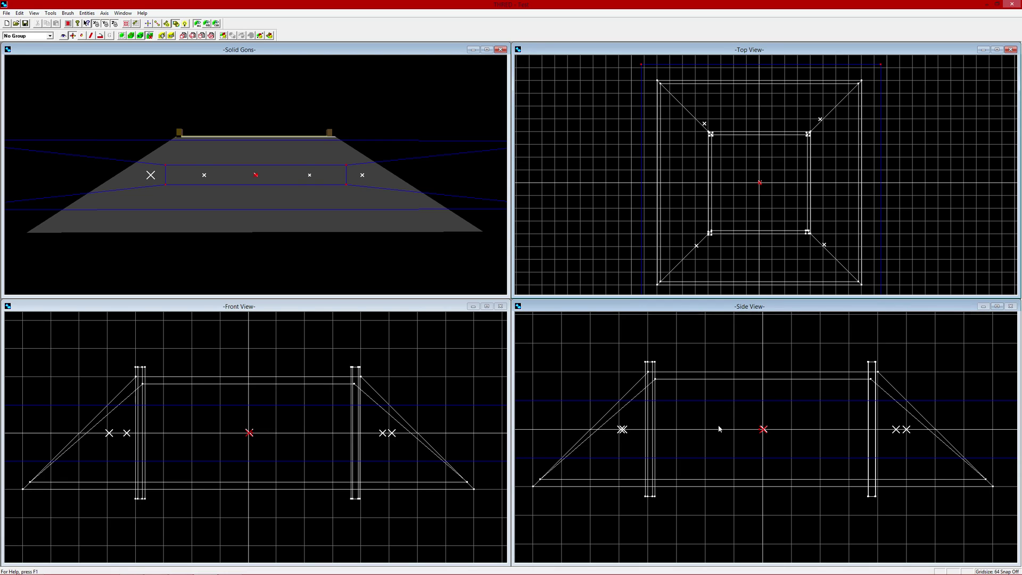
click(738, 388)
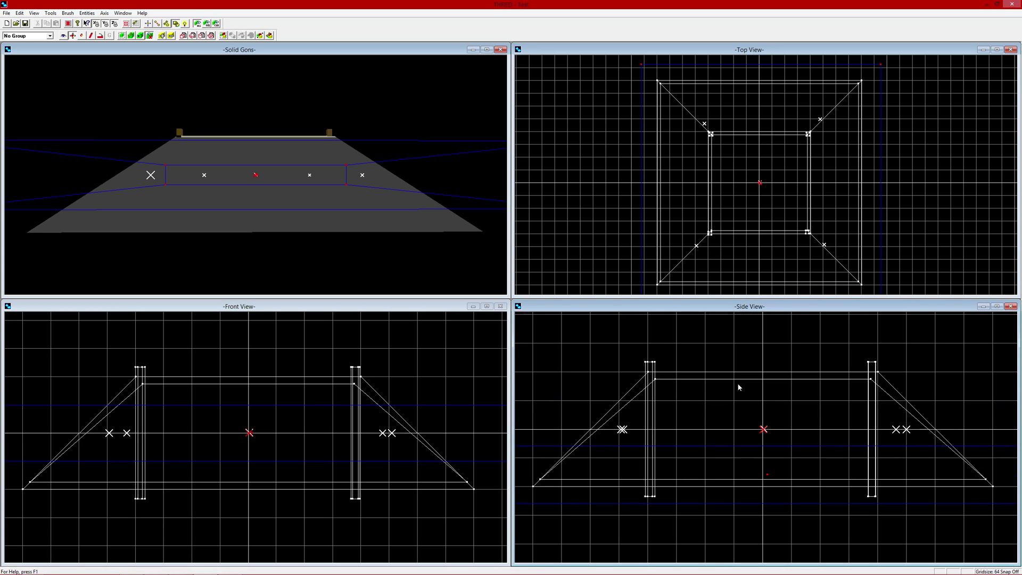
click(738, 388)
click(738, 387)
click(737, 387)
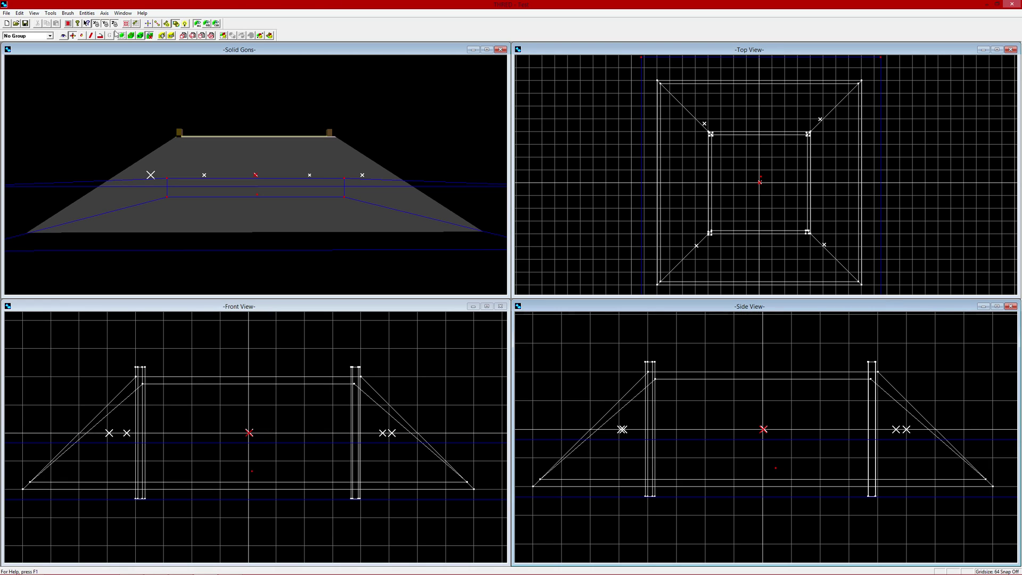
Look through the texture browser for a water texture, then close it.
click(67, 12)
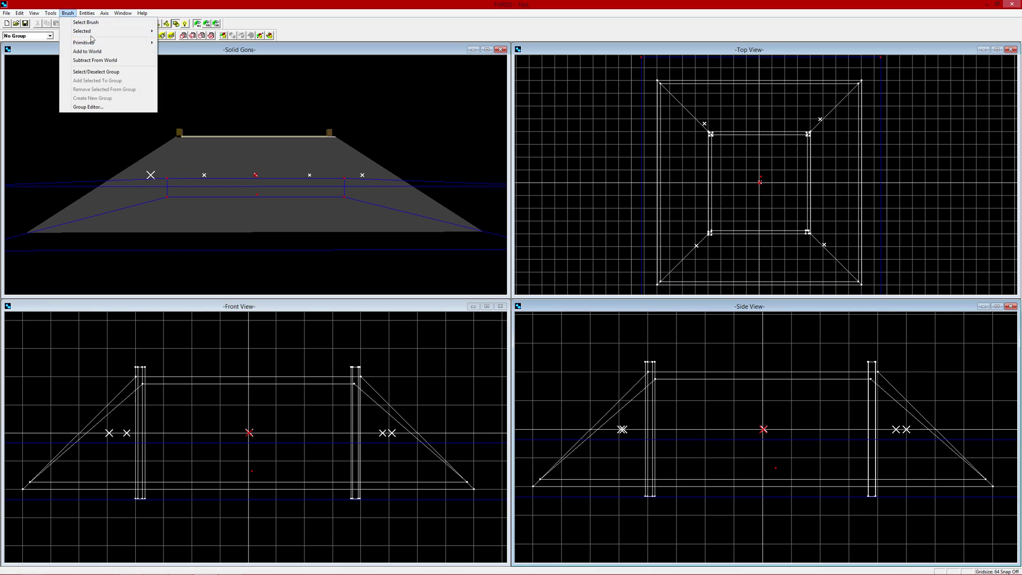
mouse_move(34, 13)
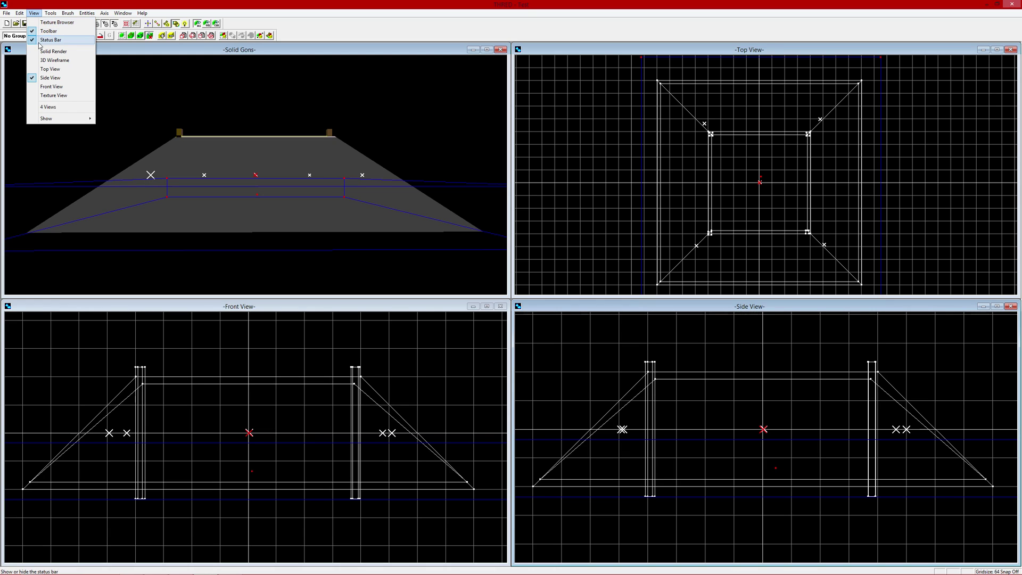
click(51, 22)
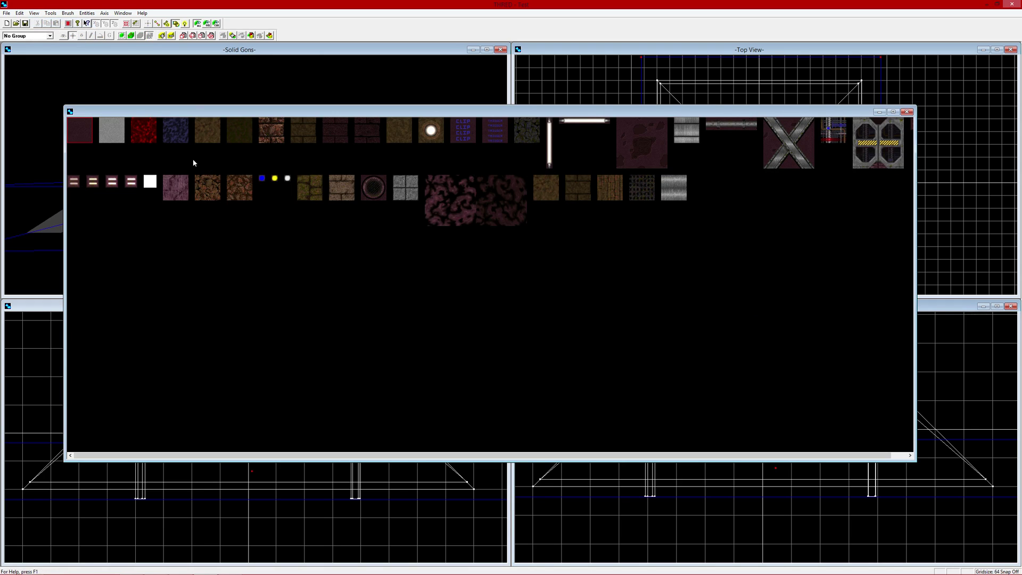
click(880, 111)
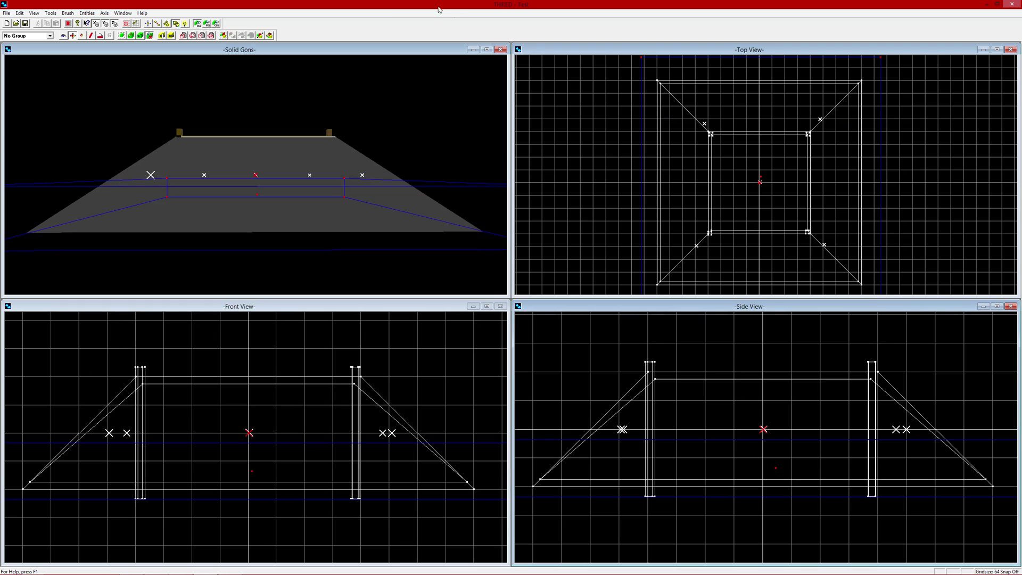
Set the box brush's texture name to *water1 in its attributes.
click(132, 36)
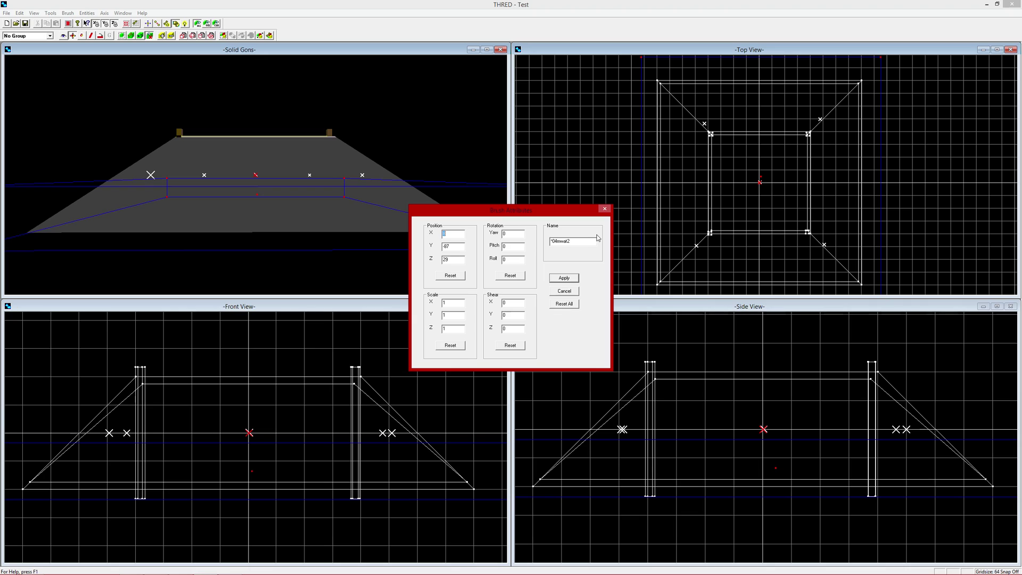
drag(571, 241, 555, 242)
text(1)
click(564, 278)
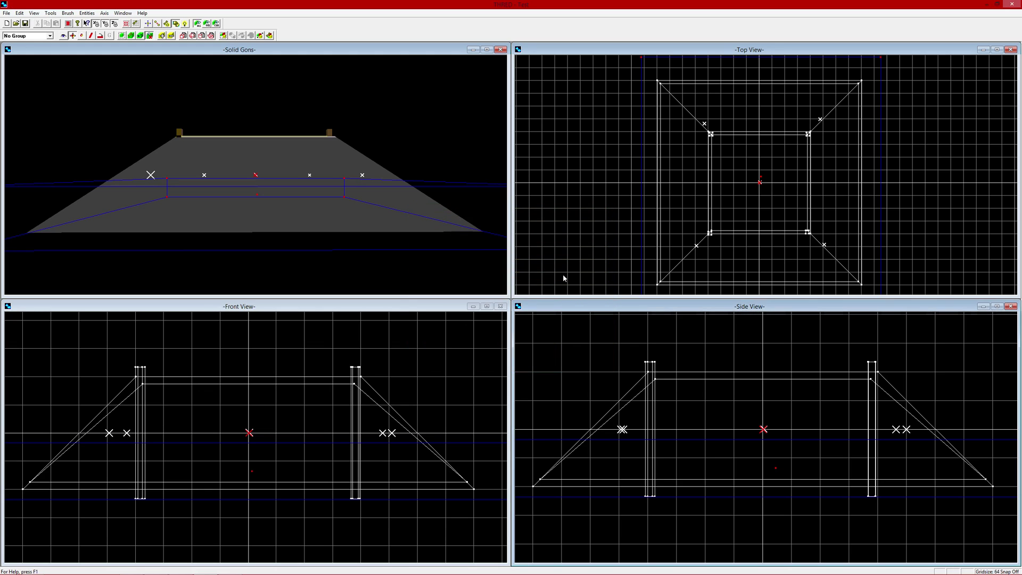
Review the available textures again and check the texture name in the box brush's attributes.
click(34, 13)
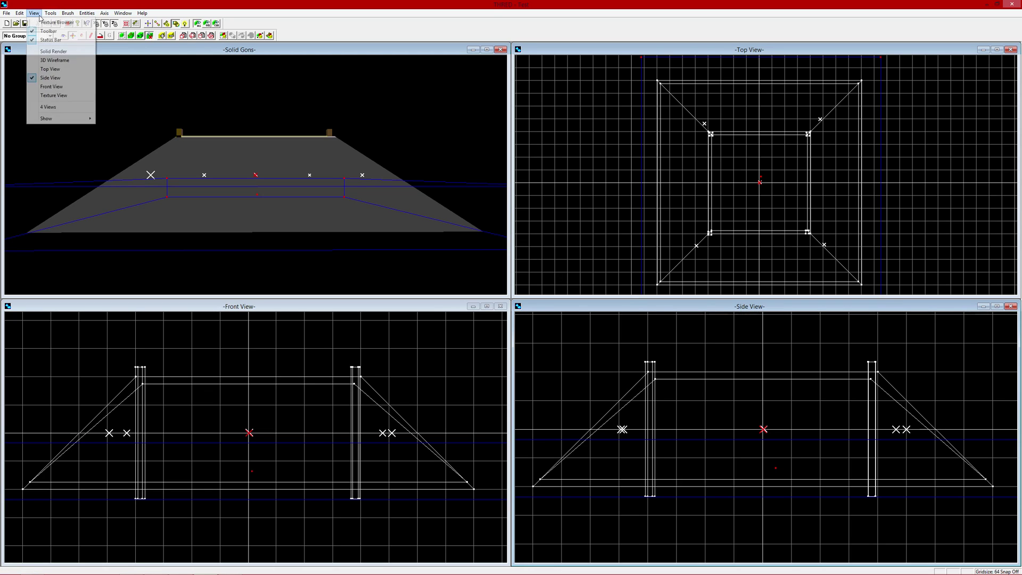
click(45, 33)
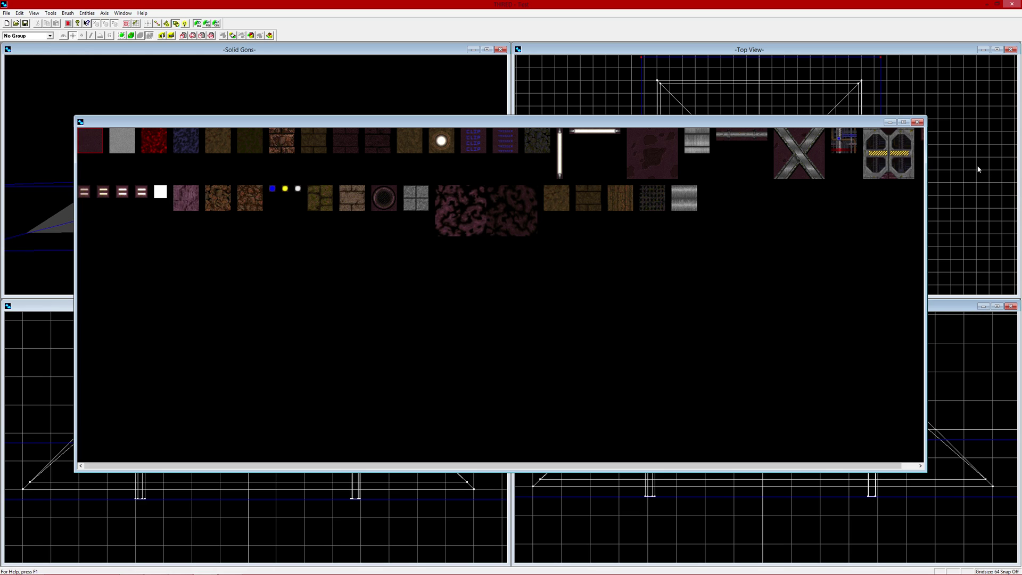
click(890, 122)
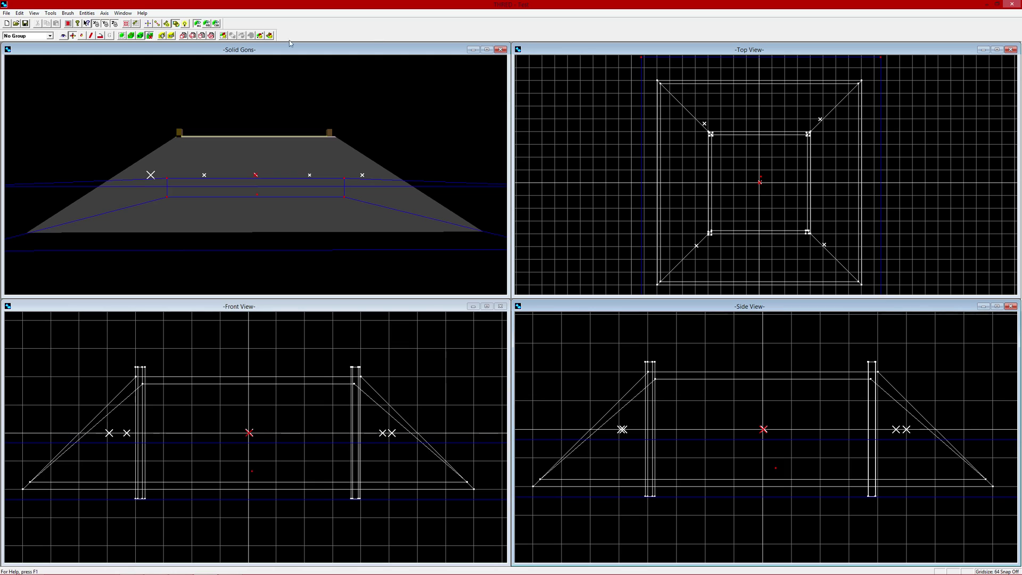
click(137, 40)
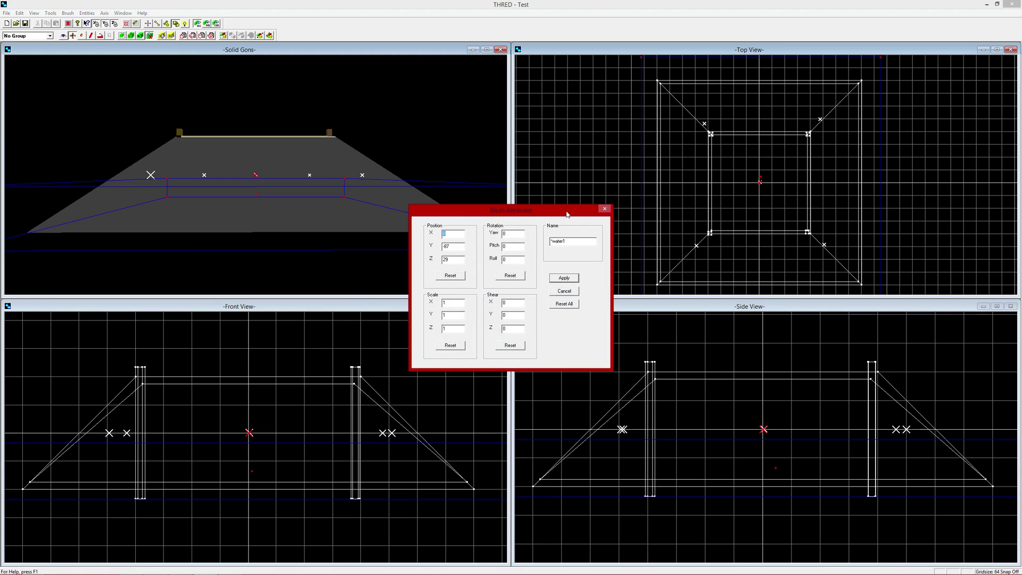
click(603, 209)
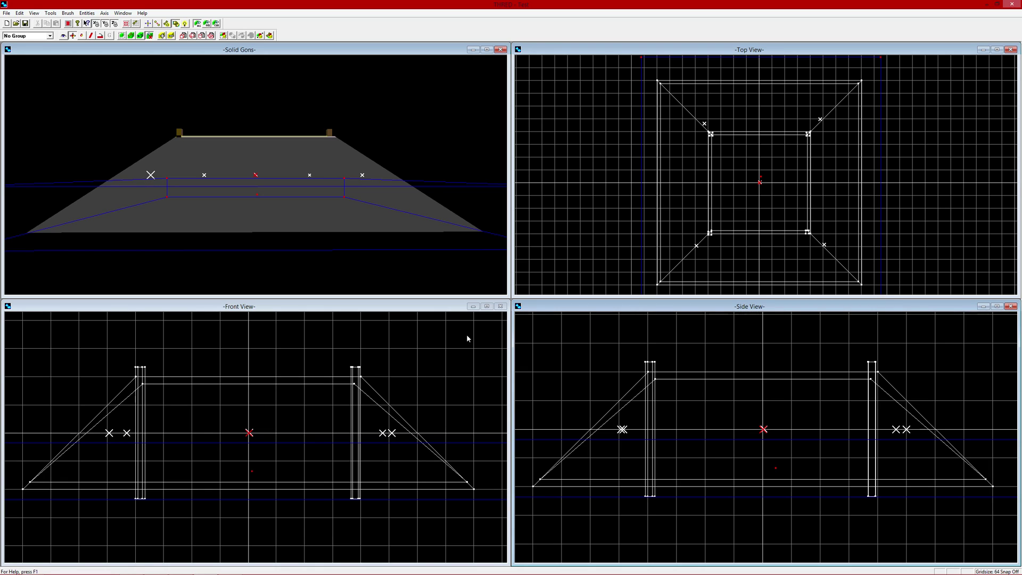
Add the water box to the world and move the working brush back over it.
click(163, 36)
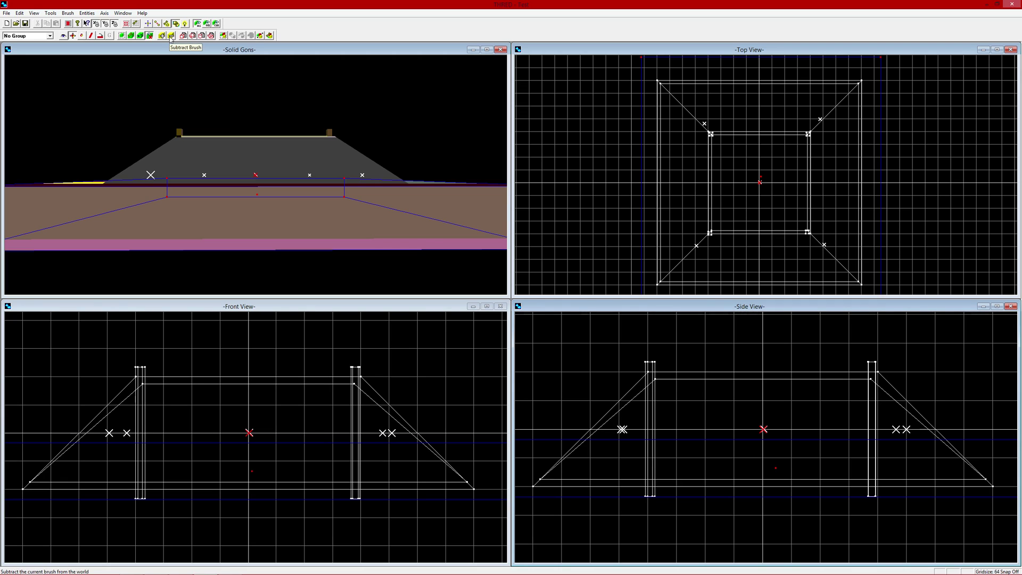
click(171, 36)
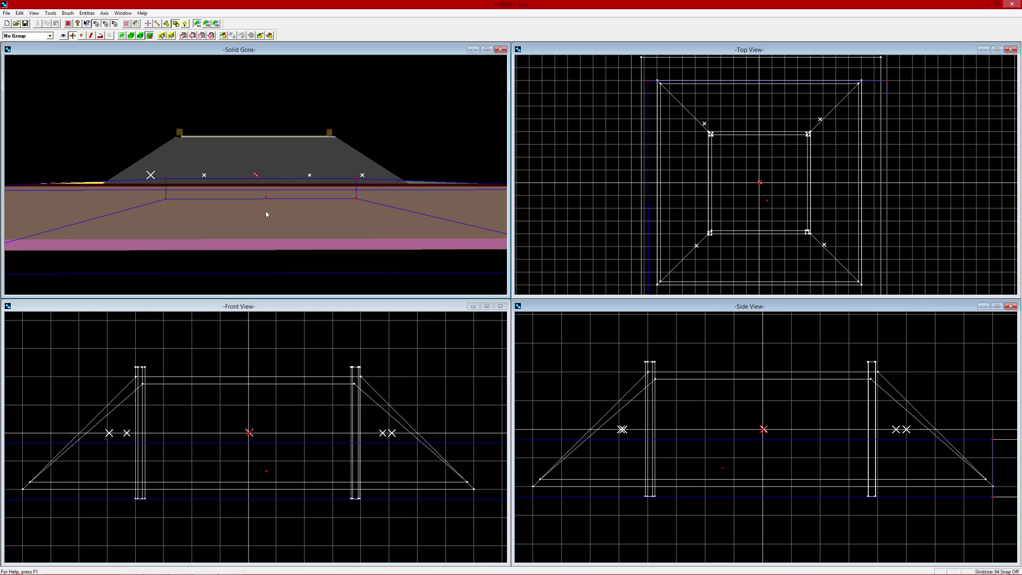
click(958, 208)
click(948, 200)
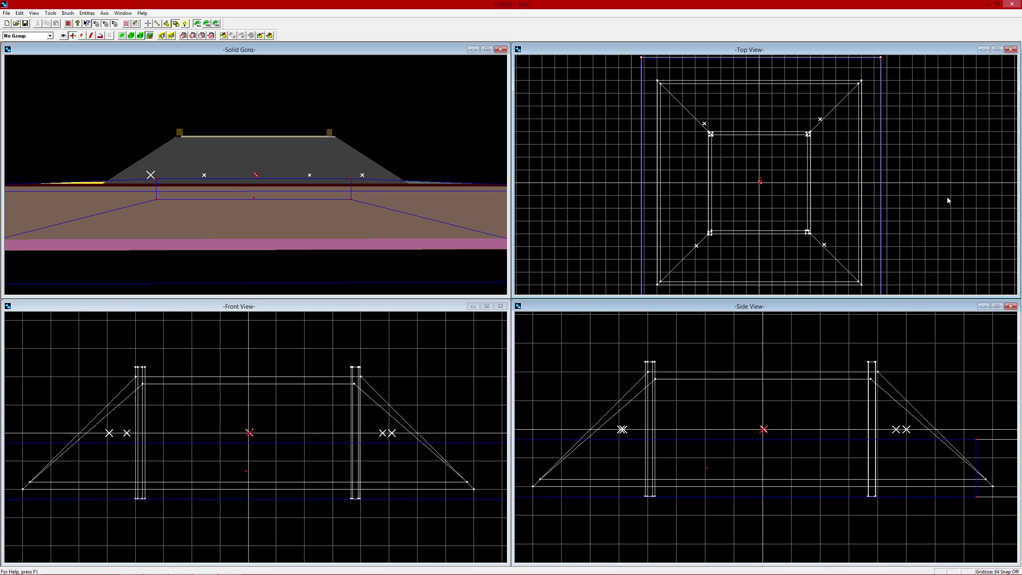
click(948, 200)
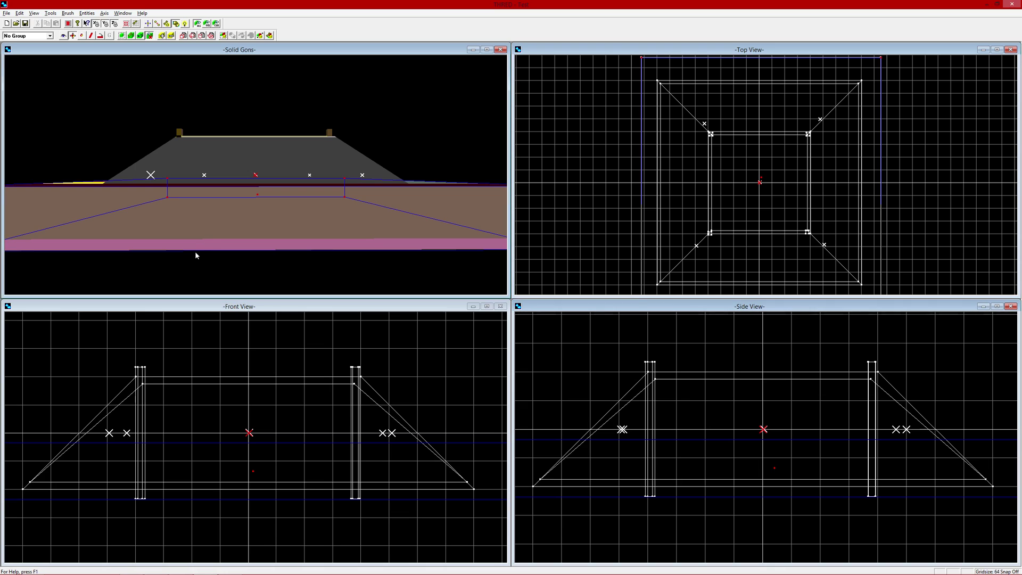
Examine the water box's placement around the room from several distances and heights in the 3D view.
key(Down)
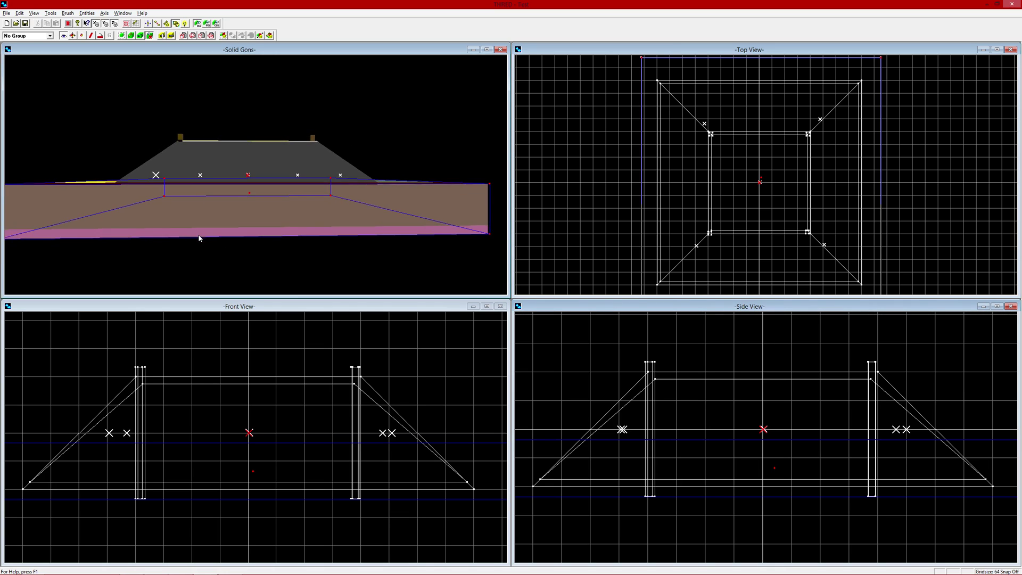
drag(198, 234, 234, 206)
key(Up)
key(Up)
key(Up)
key(Up)
key(Up)
key(Up)
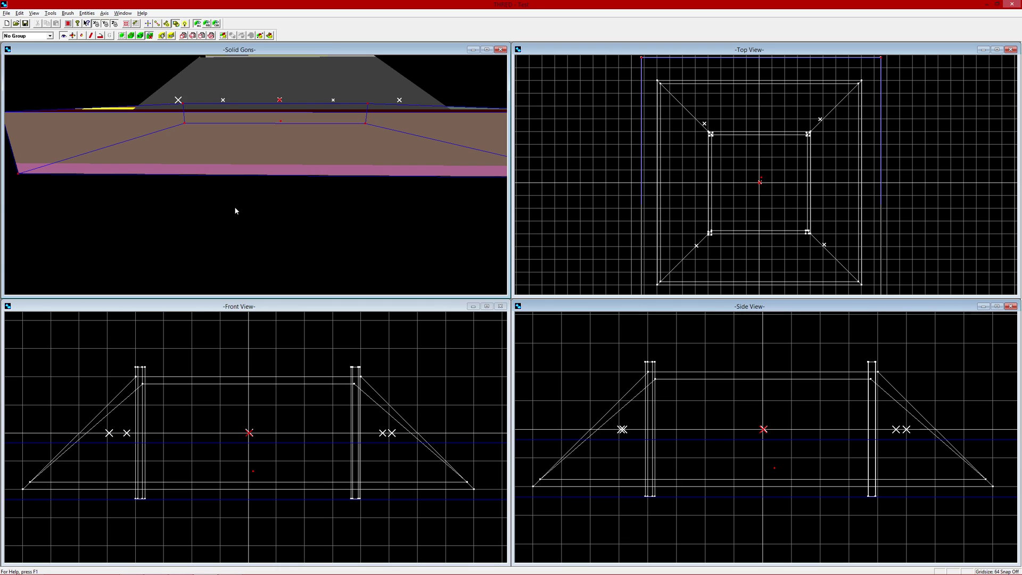
key(Page_Down)
key(Page_Down)
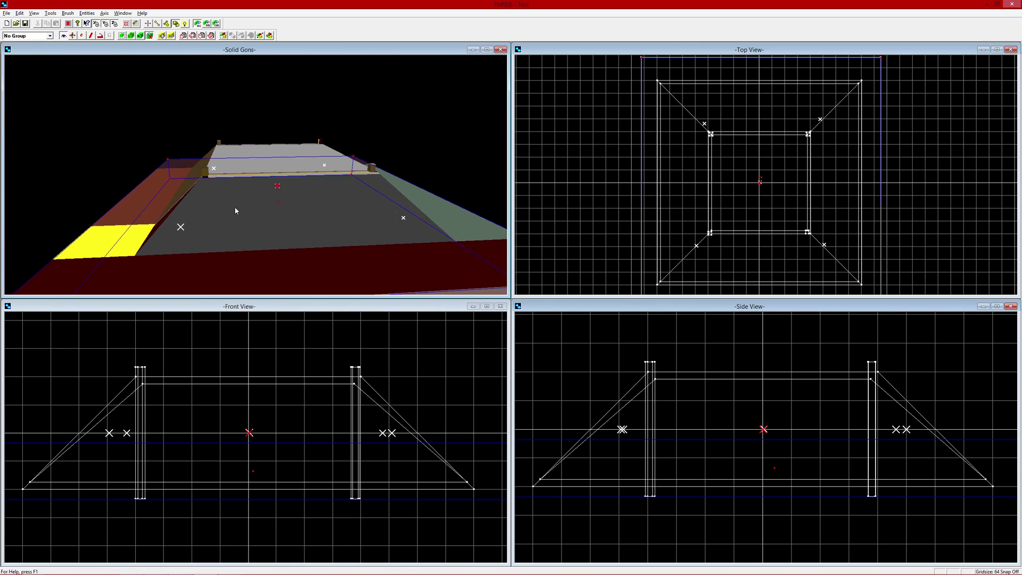
key(Down)
key(Down)
Save the map as Test in the THRED folder, replacing the existing file.
click(7, 13)
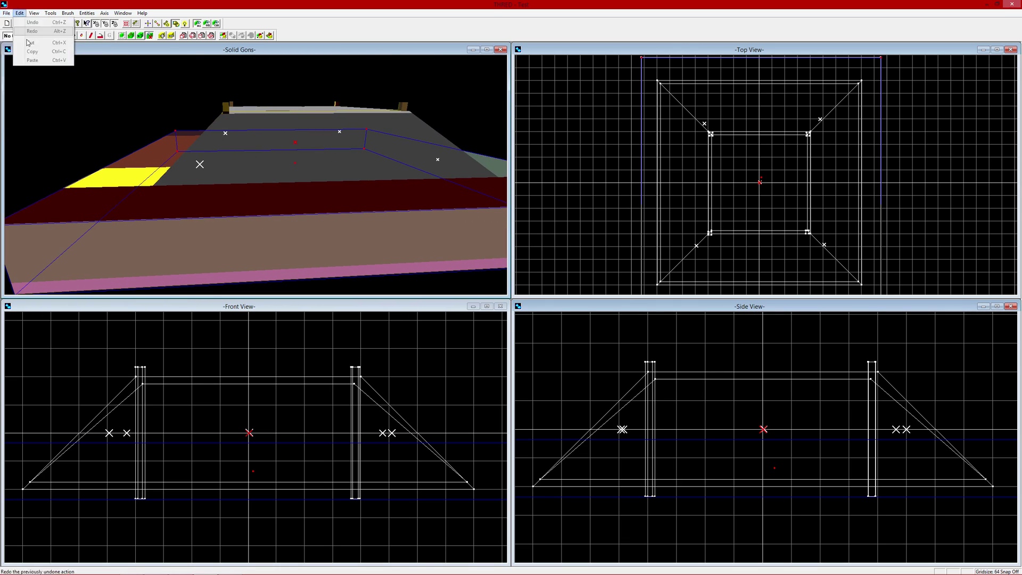
click(22, 57)
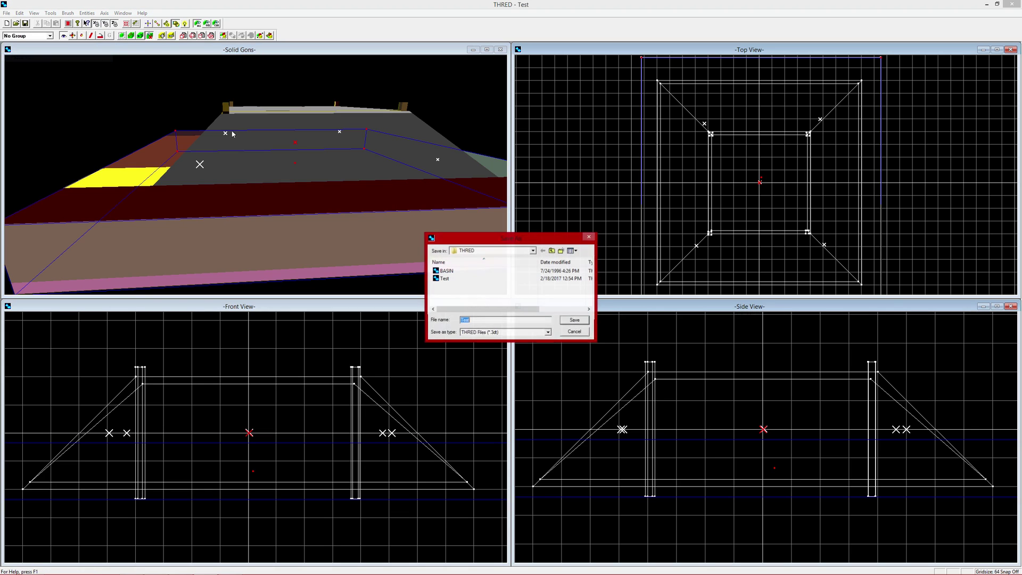
click(568, 320)
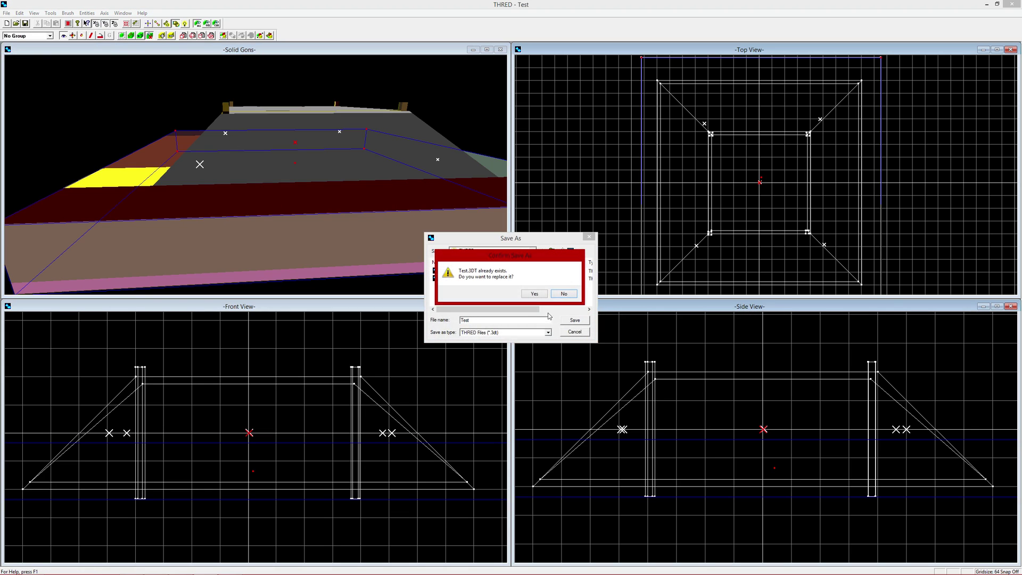
click(534, 294)
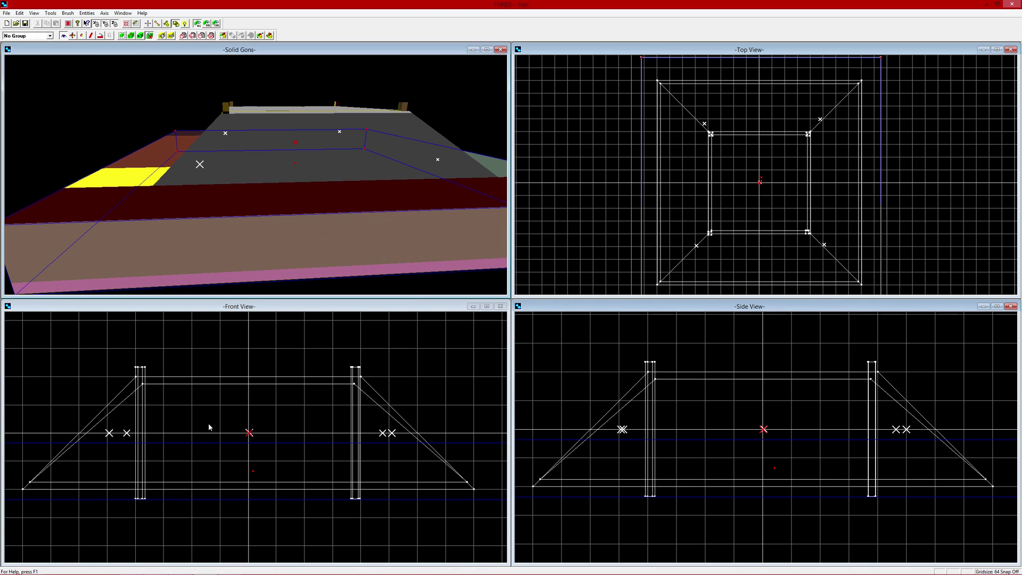
Switch to File Explorer and browse to the Quakemess\Aftershock\THRED folder.
mouse_move(148, 568)
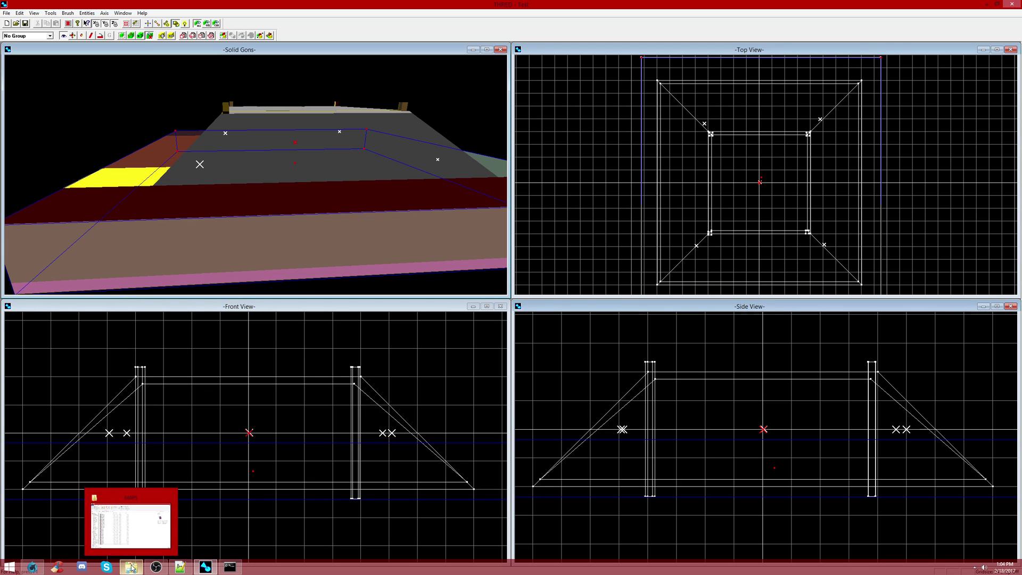
click(132, 568)
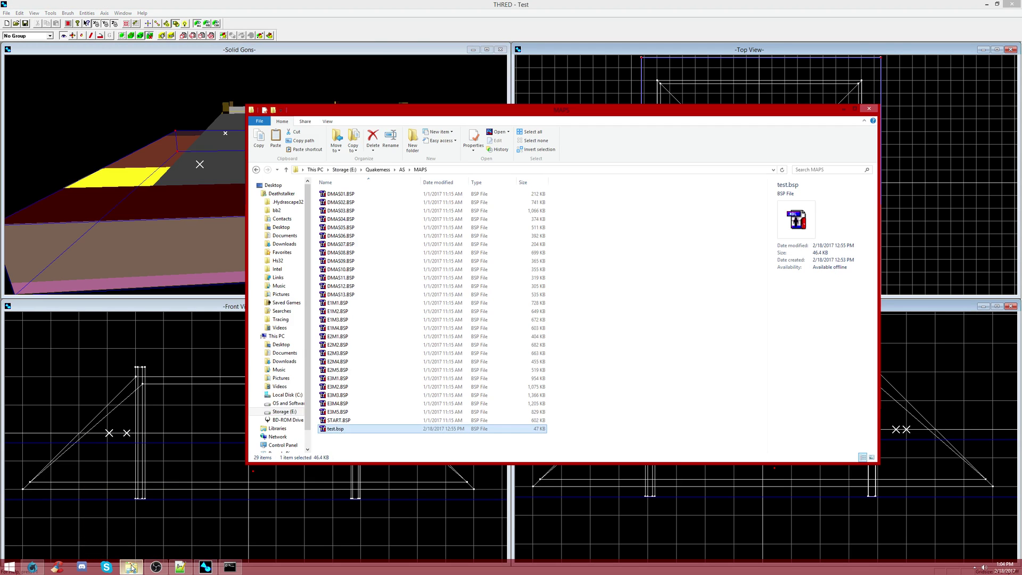
click(256, 170)
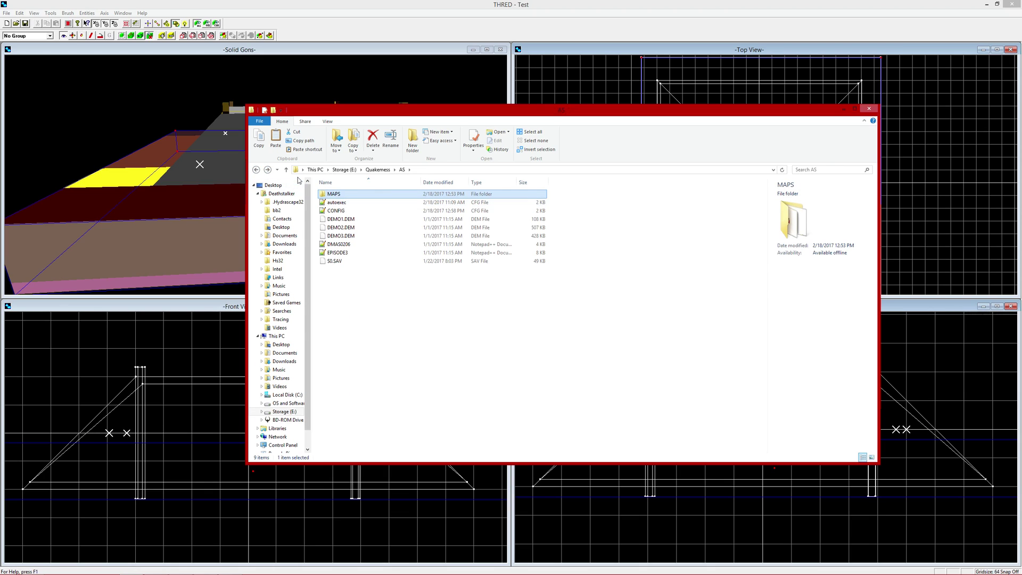
click(256, 170)
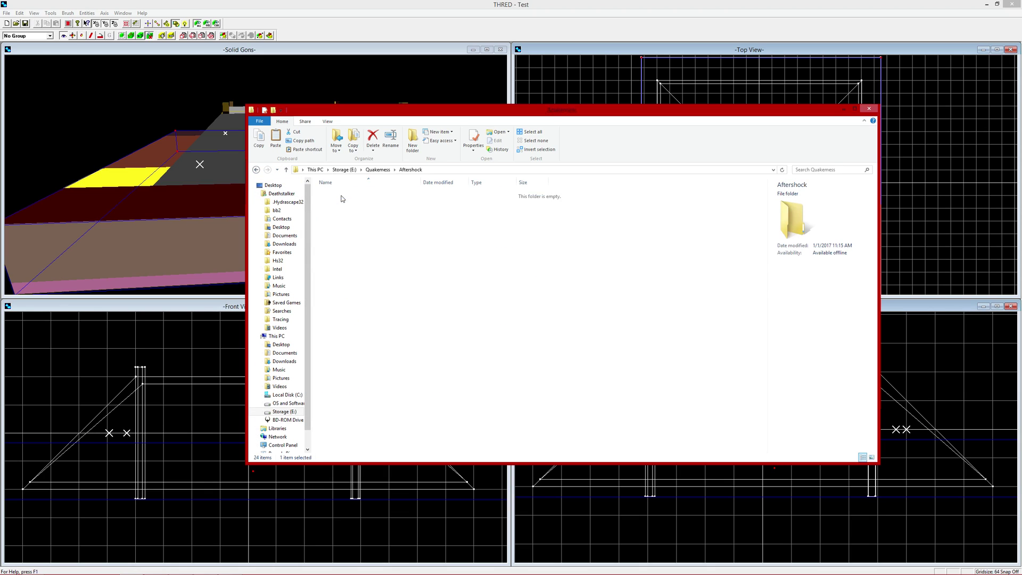
double_click(342, 197)
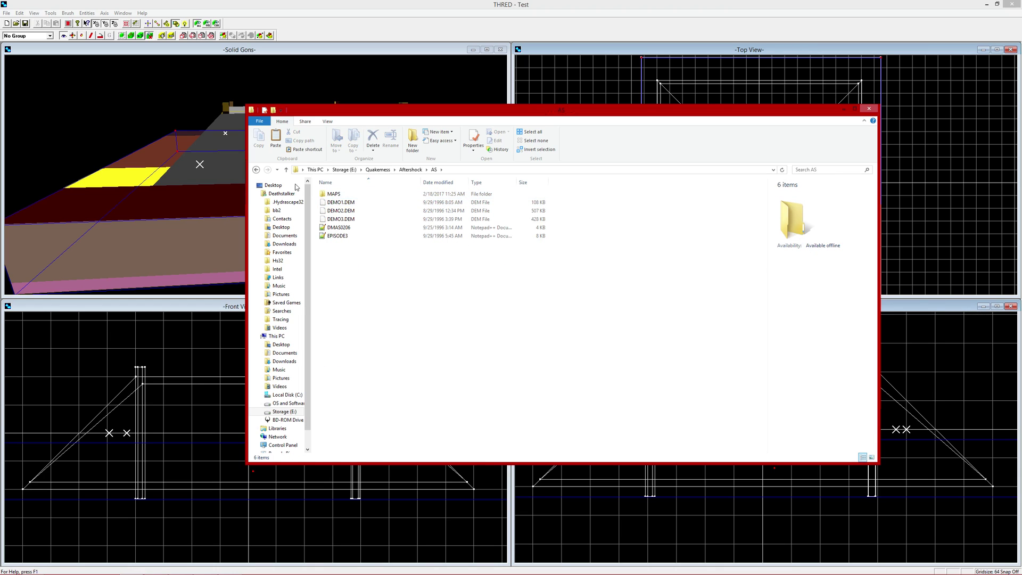
click(255, 170)
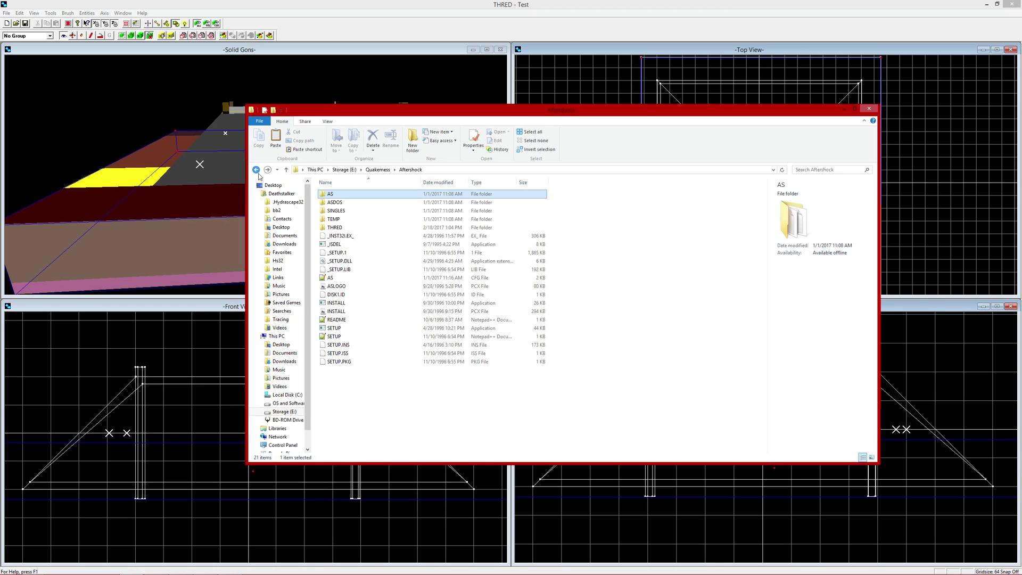
double_click(351, 211)
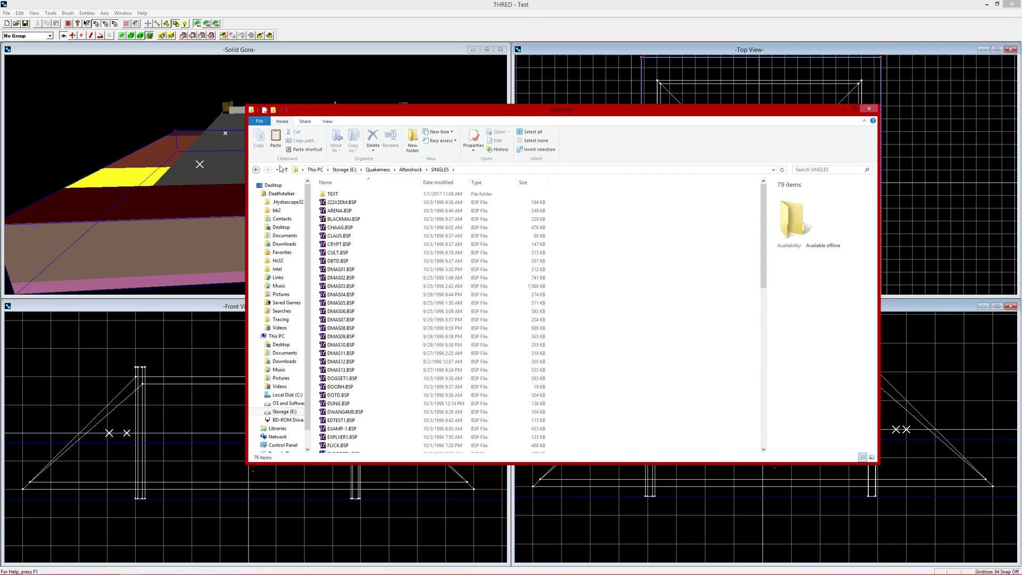
click(256, 170)
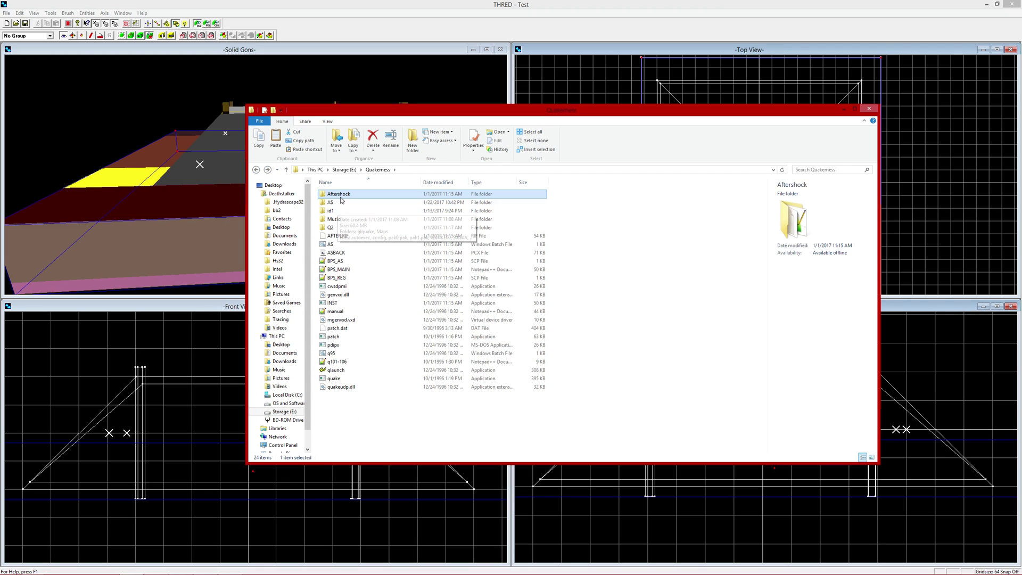
double_click(336, 227)
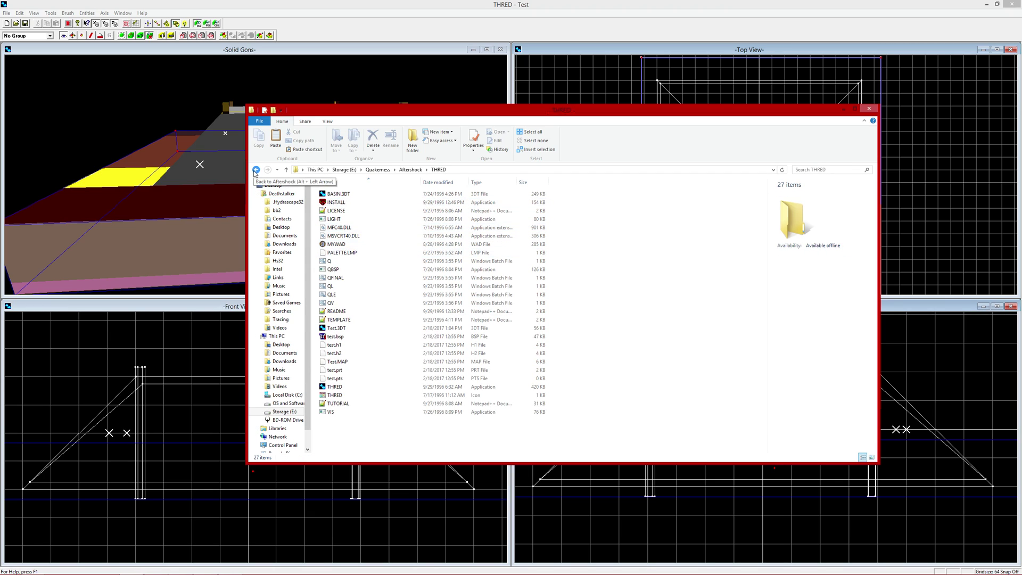
Permanently delete the old compile files test.h1, test.h2, test.prt and test.pts.
click(368, 345)
shift+click(353, 354)
key(Delete)
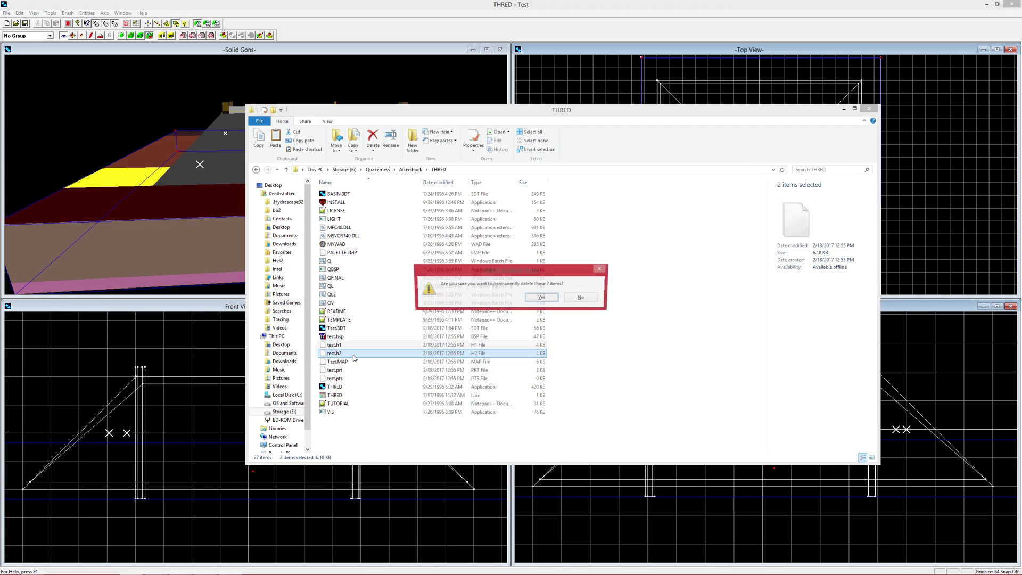
key(Return)
shift+click(352, 359)
key(Delete)
key(Return)
Permanently delete the old test.bsp and Test.MAP from the THRED folder, keeping Test.3DT.
click(340, 340)
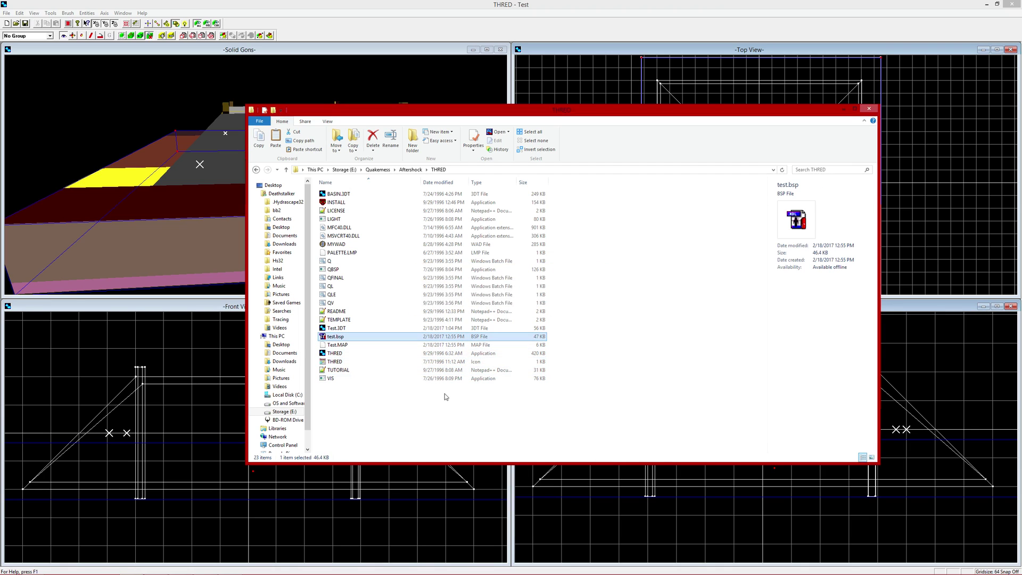
key(Delete)
key(Return)
key(Up)
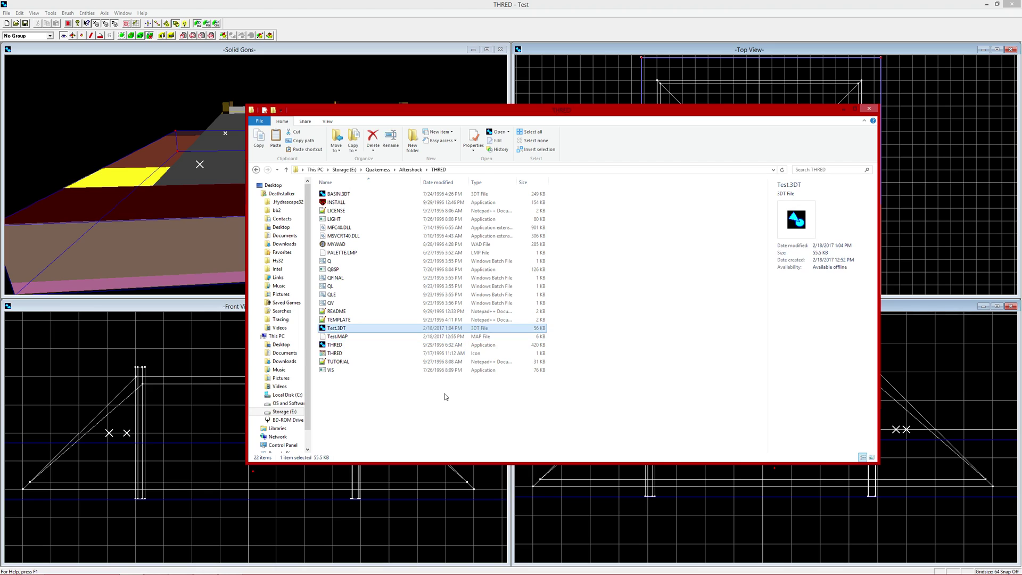
key(Down)
key(Delete)
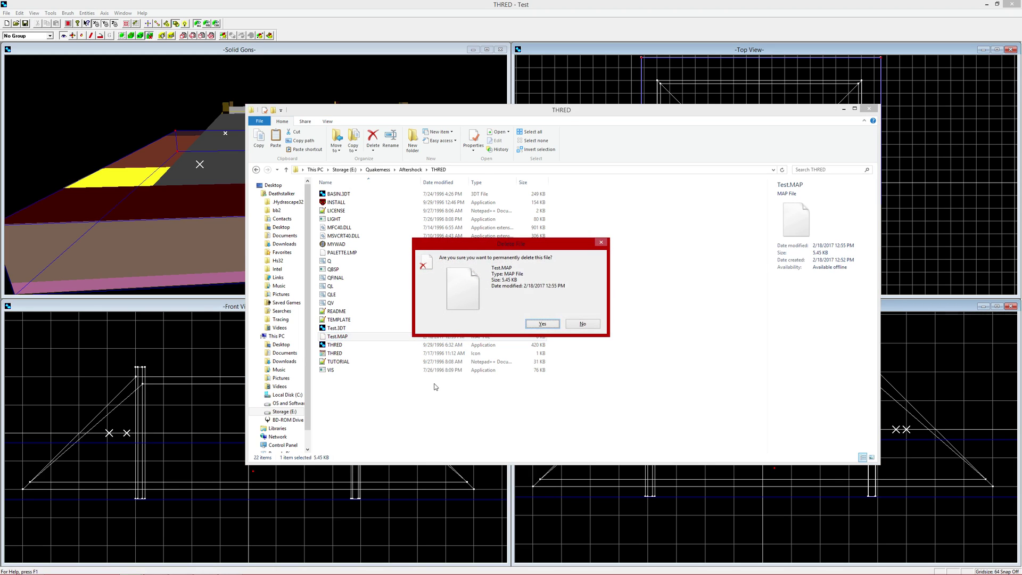
key(Return)
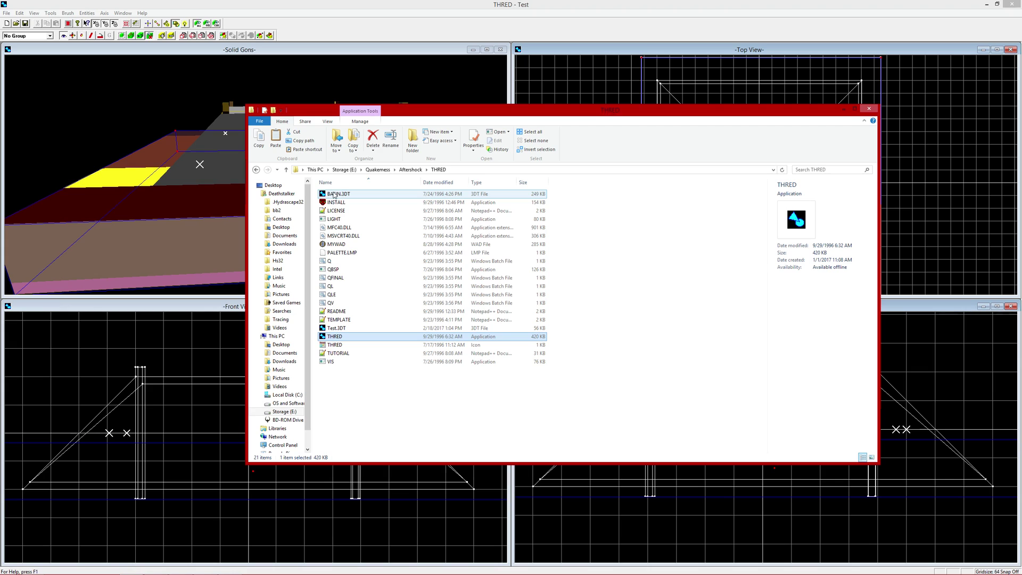
key(Up)
Switch back to THRED and export the map to Quake MAP format as Test.
click(6, 13)
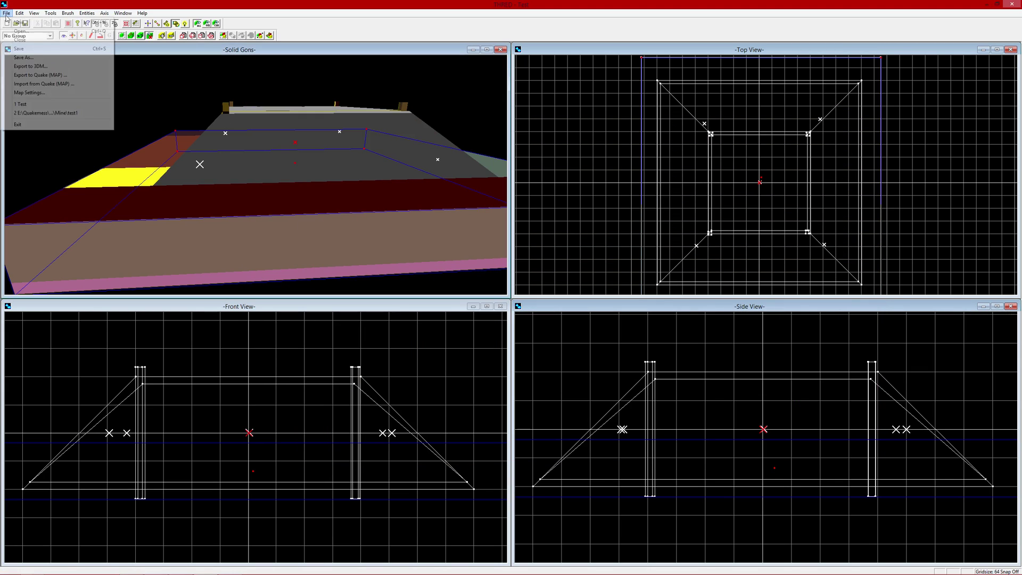
click(82, 76)
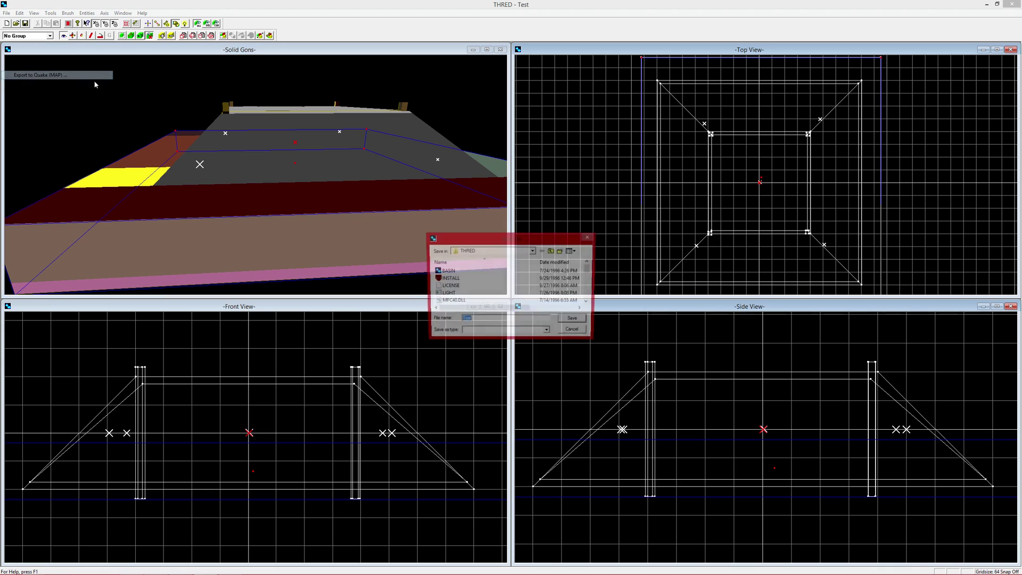
click(569, 322)
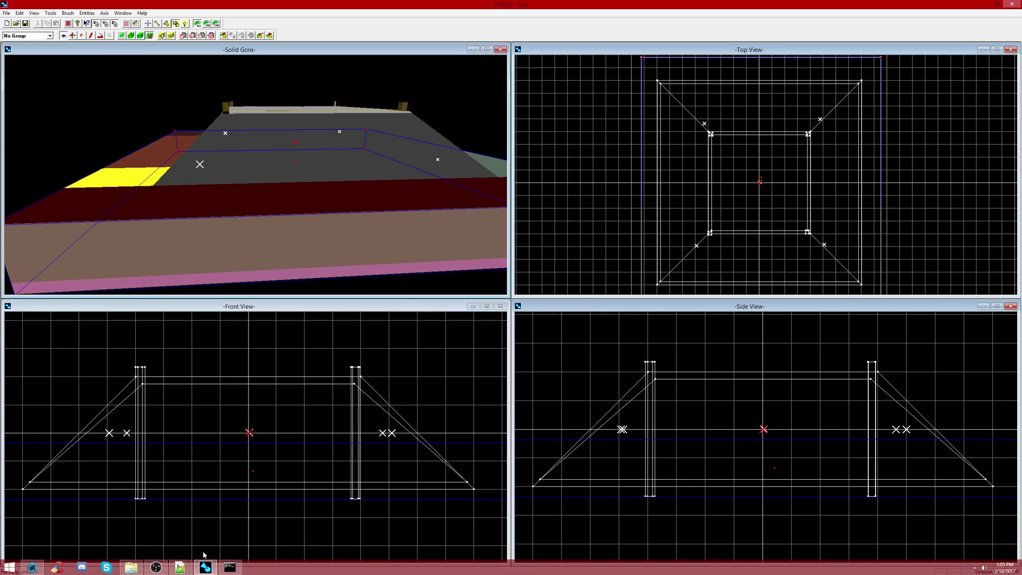
Compile the exported map in the command prompt with "qbsp test" and "light test".
click(230, 567)
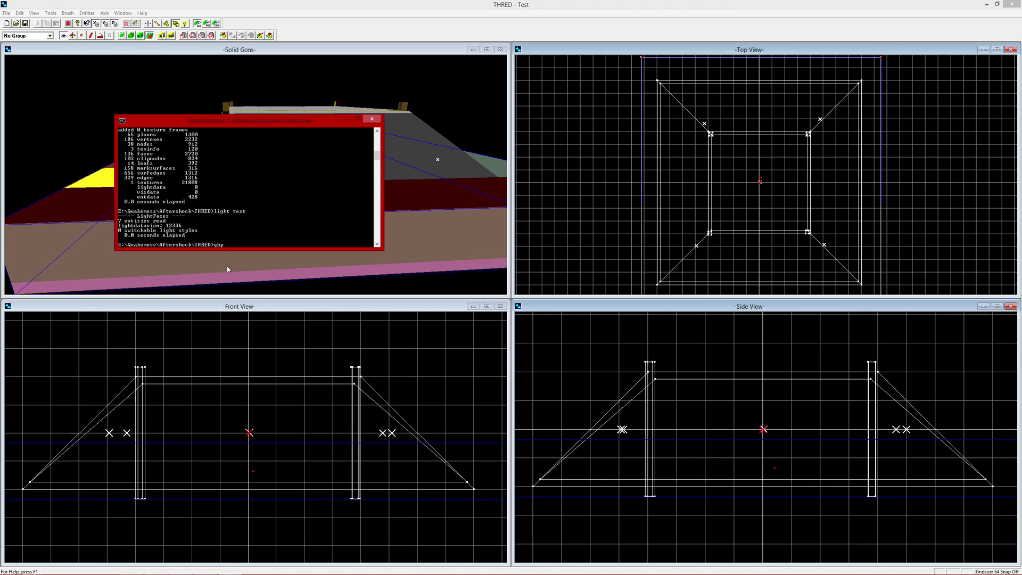
text(qbsp test)
key(Return)
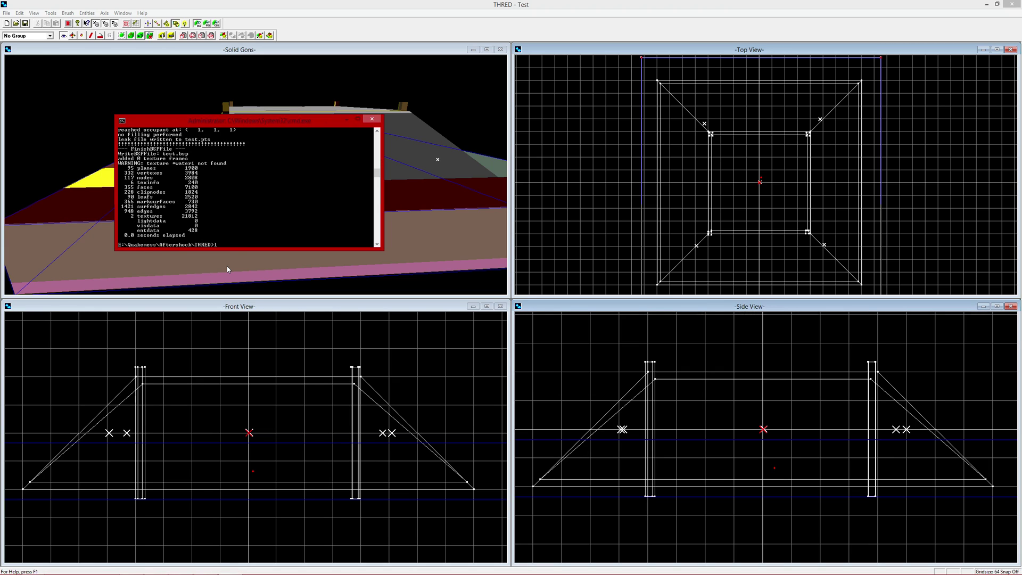
text(light test)
key(Return)
Copy the new test.bsp from the THRED folder into Quakemess\AS\MAPS in File Explorer, replacing the existing file.
key(super)
click(130, 567)
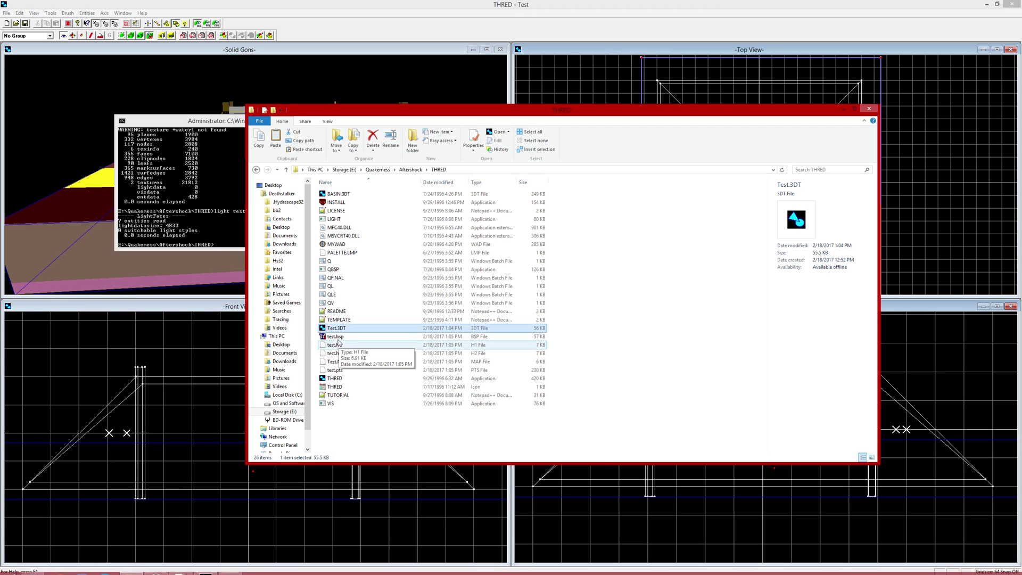
click(335, 336)
click(256, 170)
click(256, 170)
click(324, 203)
double_click(324, 203)
double_click(326, 203)
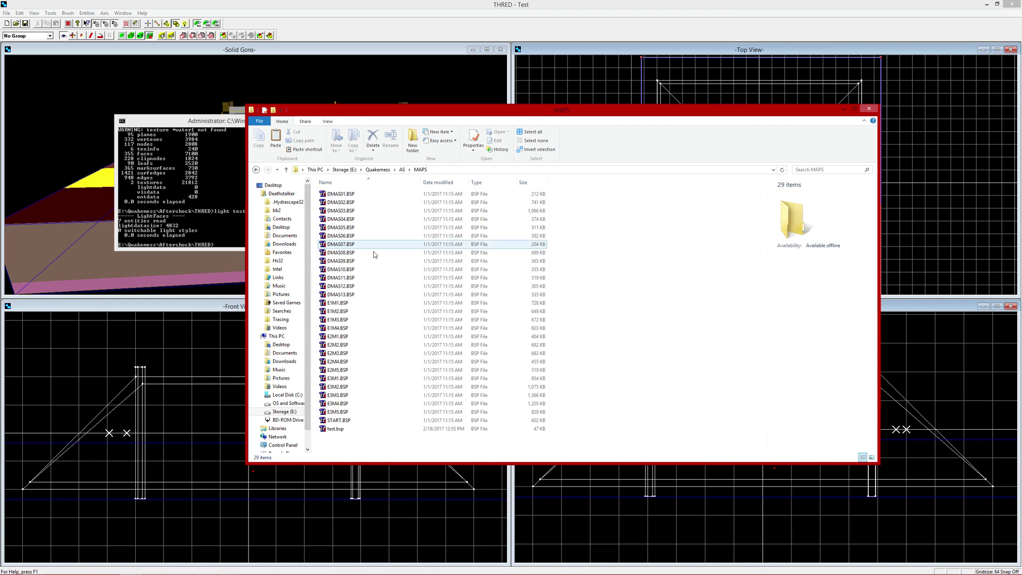
key(ctrl+v)
click(481, 227)
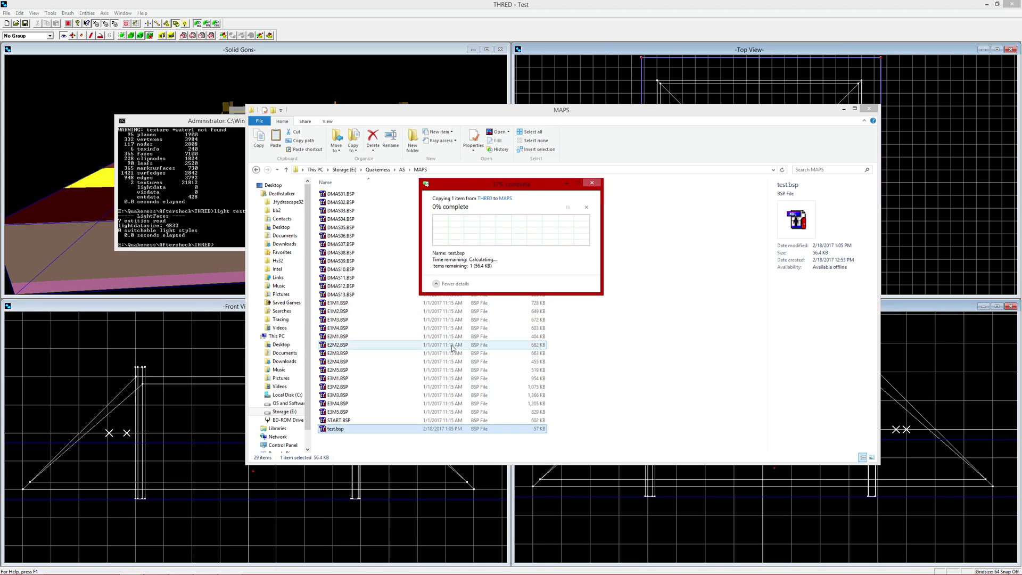
Minimize THRED and launch DOSBox from the desktop to start Quake.
click(11, 566)
click(11, 567)
click(987, 3)
double_click(1003, 16)
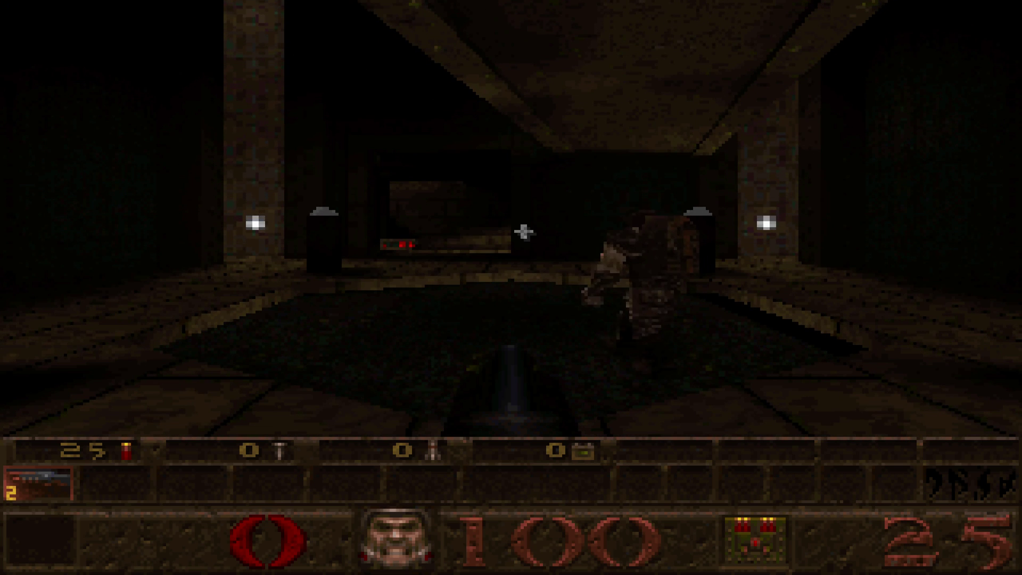
Load the compiled level in Quake with the console command "map test".
key(grave)
text(map test)
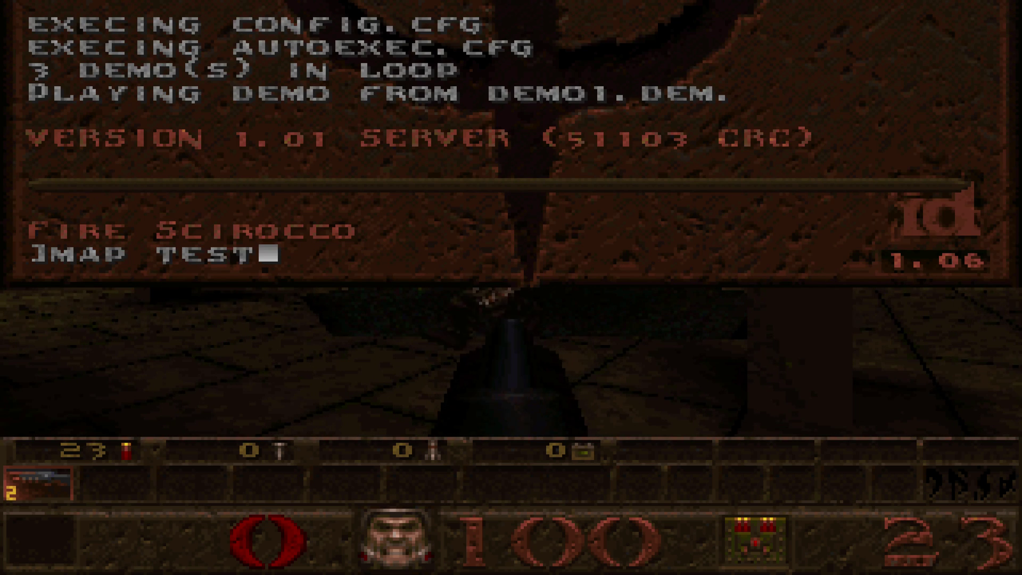
key(Return)
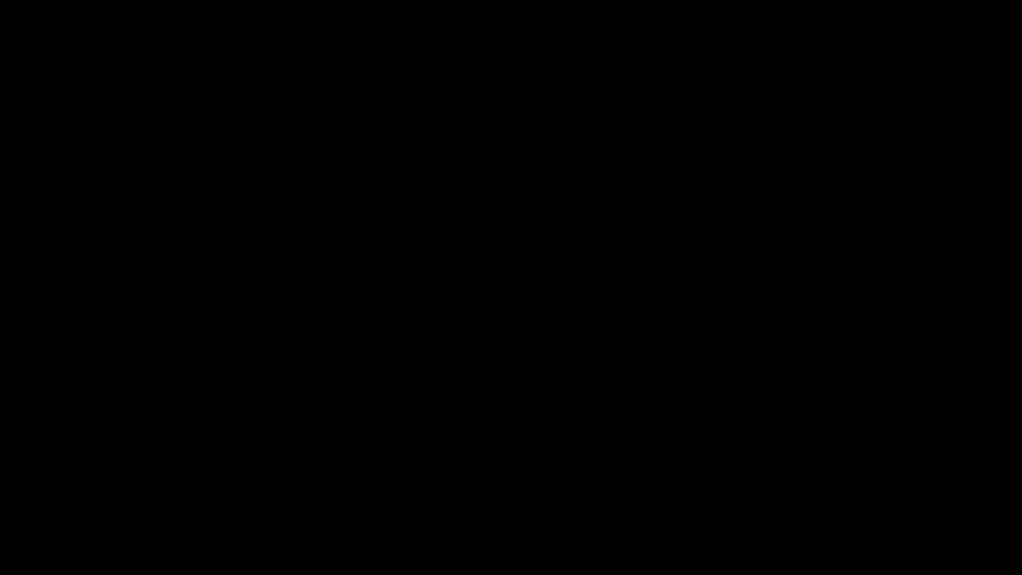
text(map test)
key(Return)
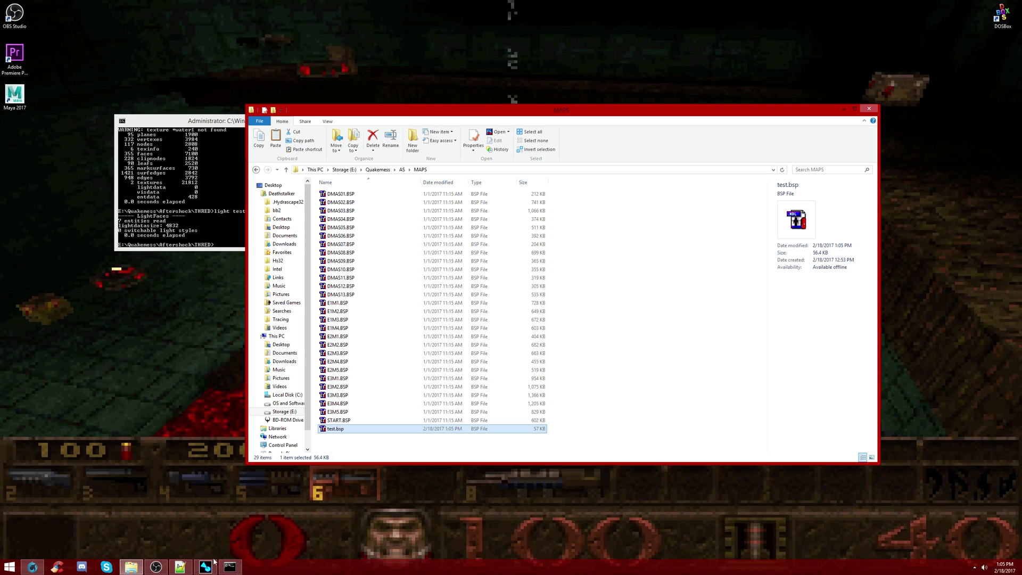
Close the THRED project with the pillared room and the command prompt window used for compiling.
click(206, 567)
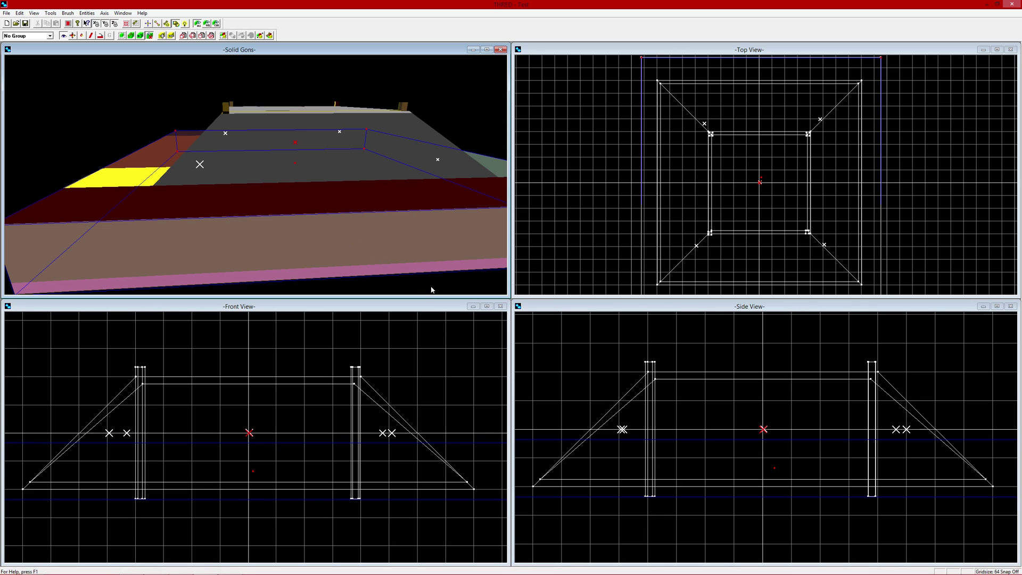
scroll(346, 439, up, 3)
scroll(347, 440, down, 3)
key(Down)
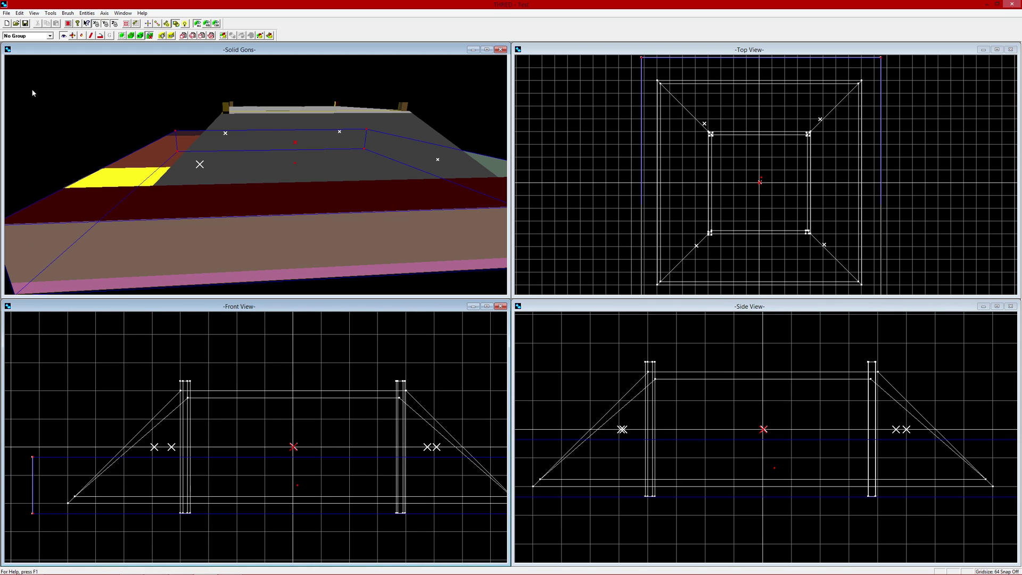
click(155, 566)
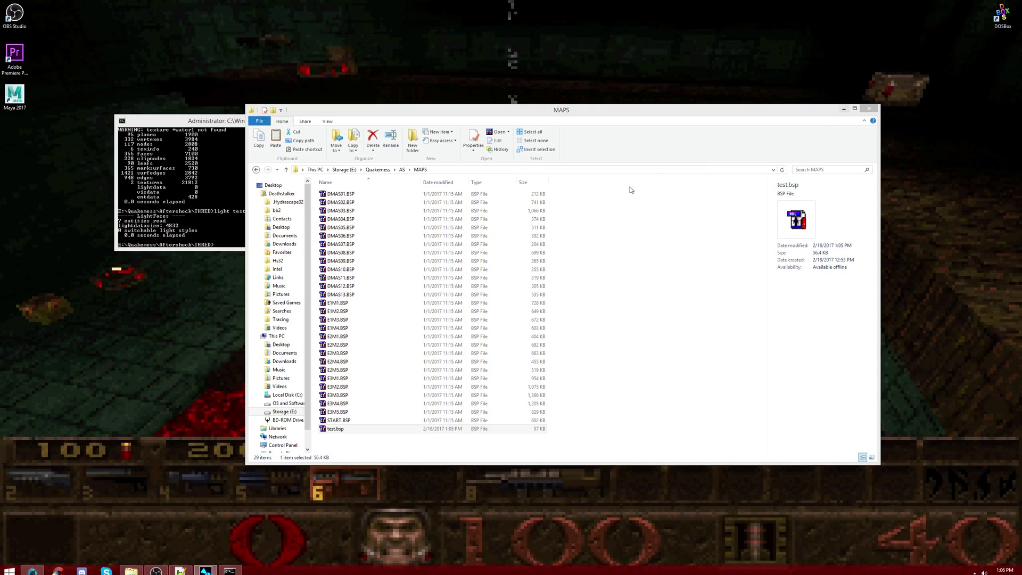
click(208, 566)
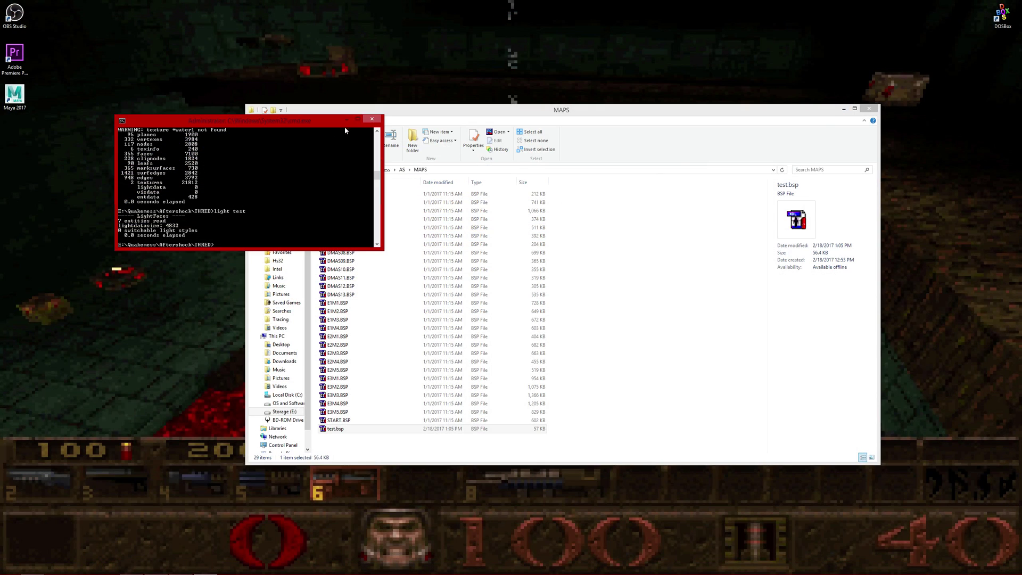
click(373, 119)
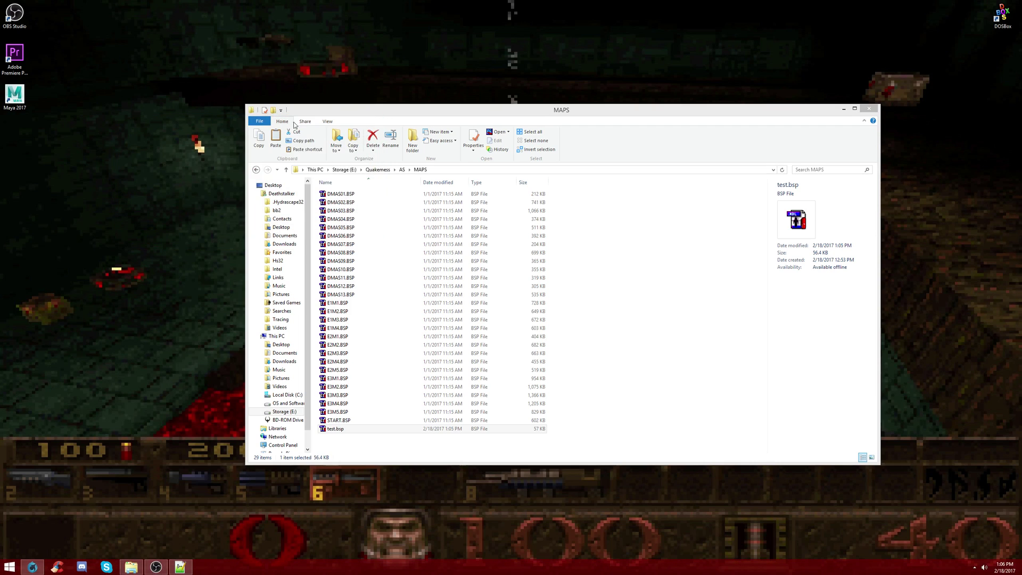
Open the Quakemess\Aftershock\THRED folder in a maximized File Explorer window.
click(256, 169)
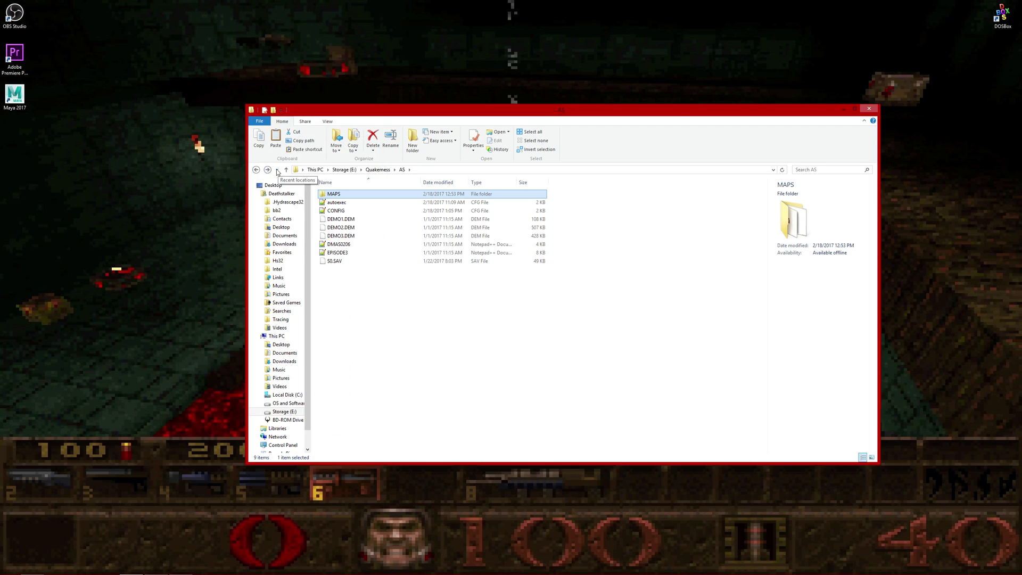
click(256, 169)
double_click(335, 193)
double_click(334, 194)
double_click(373, 110)
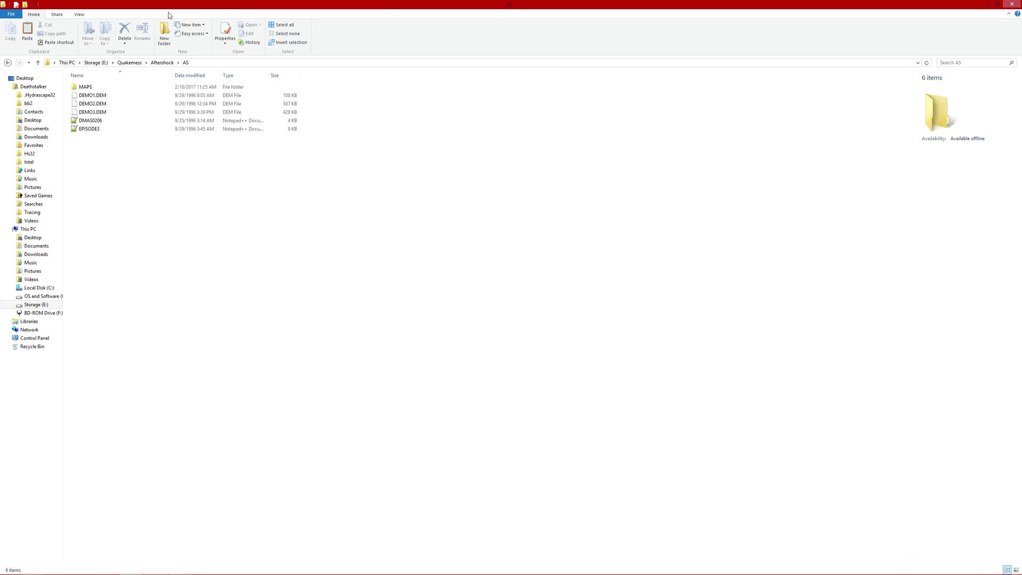
click(11, 60)
click(12, 60)
click(12, 60)
click(11, 60)
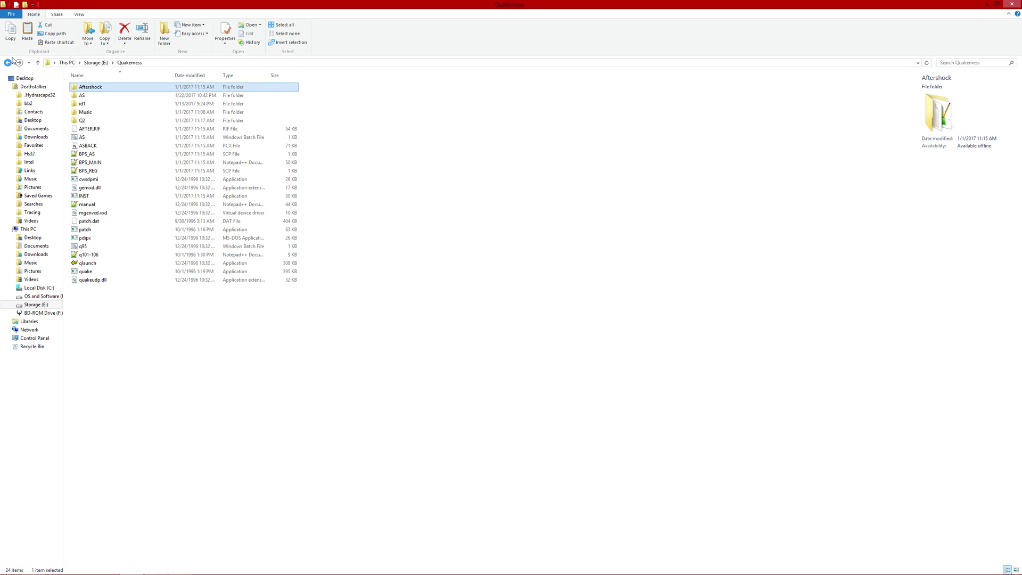
click(19, 62)
double_click(131, 122)
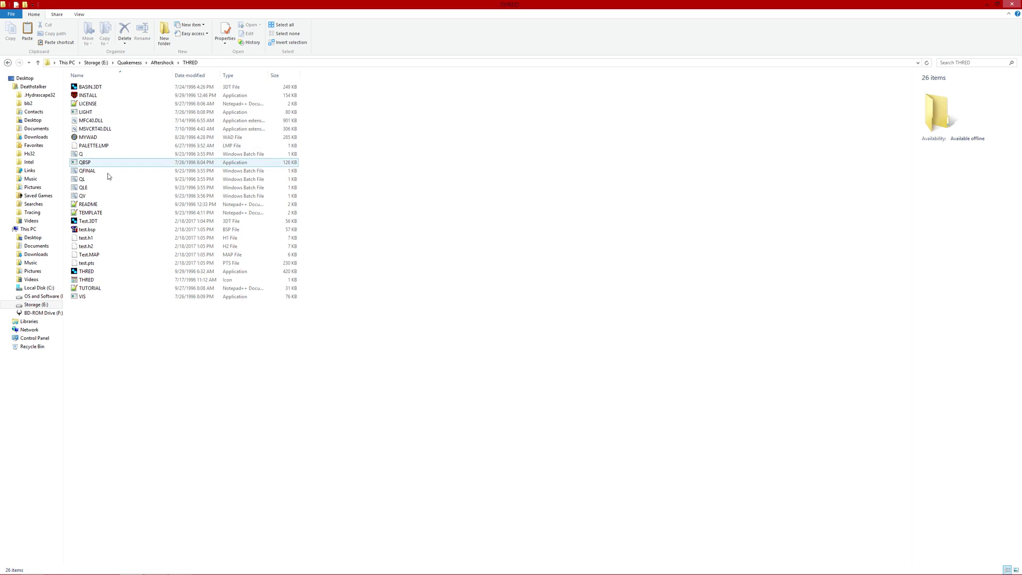
Permanently delete the six test files, from Test.3DT through test.pts, in the THRED folder.
click(114, 263)
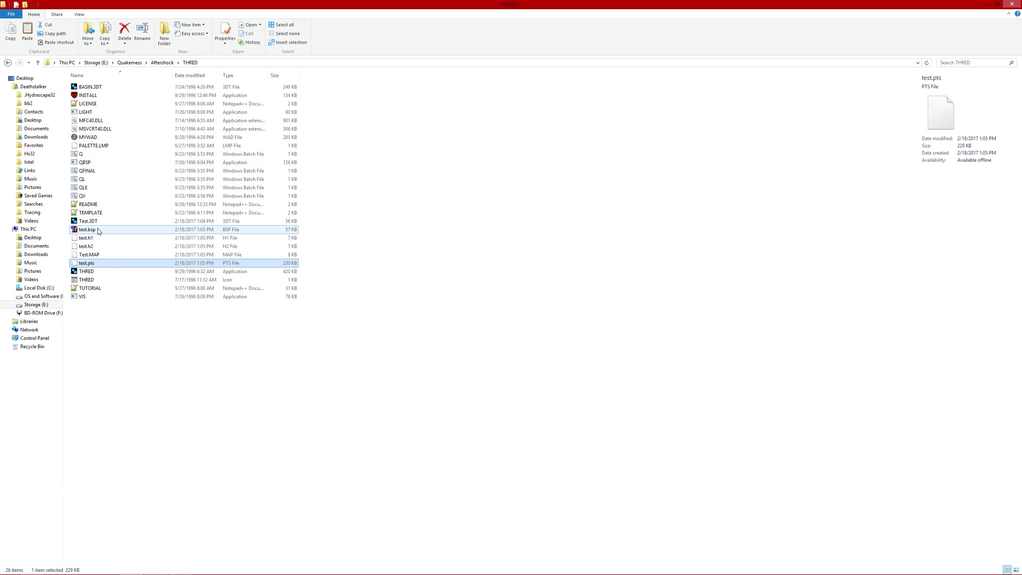
shift+click(114, 230)
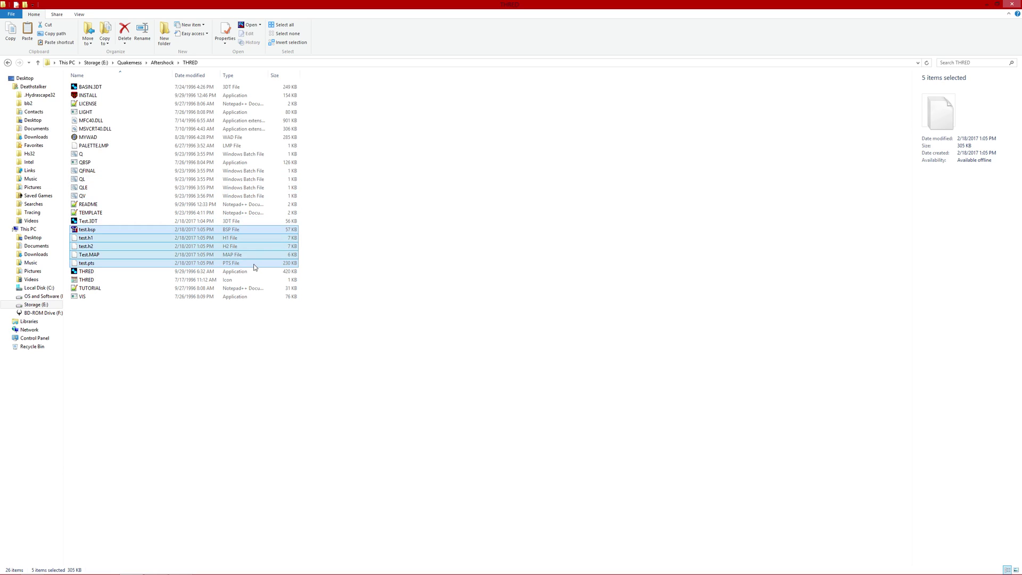
key(shift+Up)
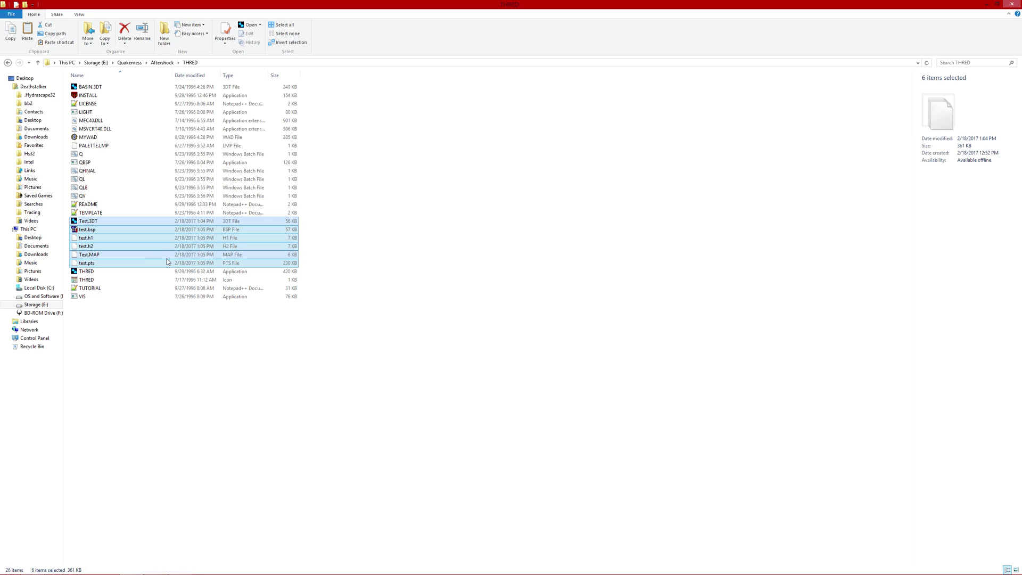
key(shift+Delete)
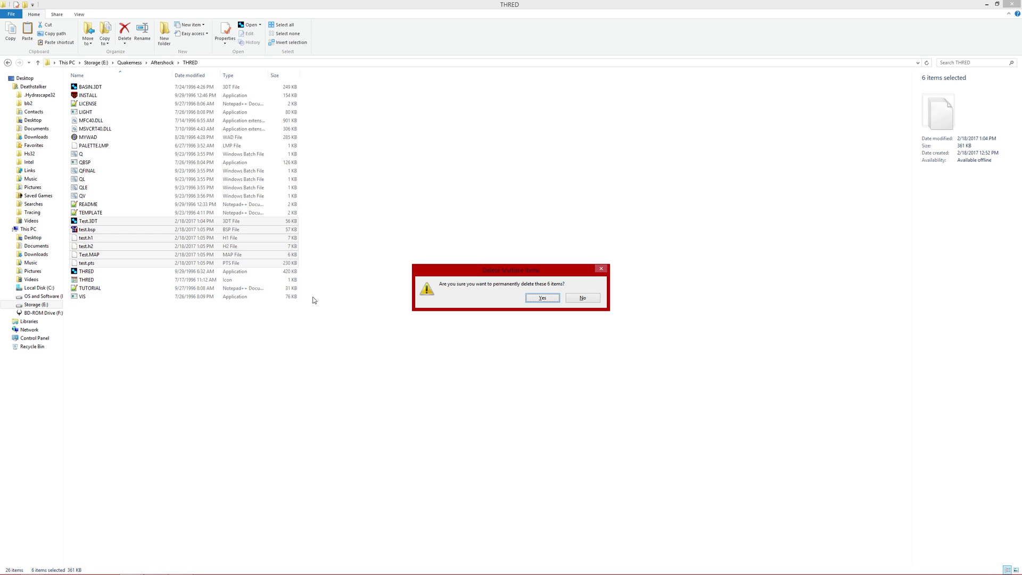
key(Return)
Launch THRED, accept the beta notice and maximize the program along with its Solid Gons view.
double_click(168, 223)
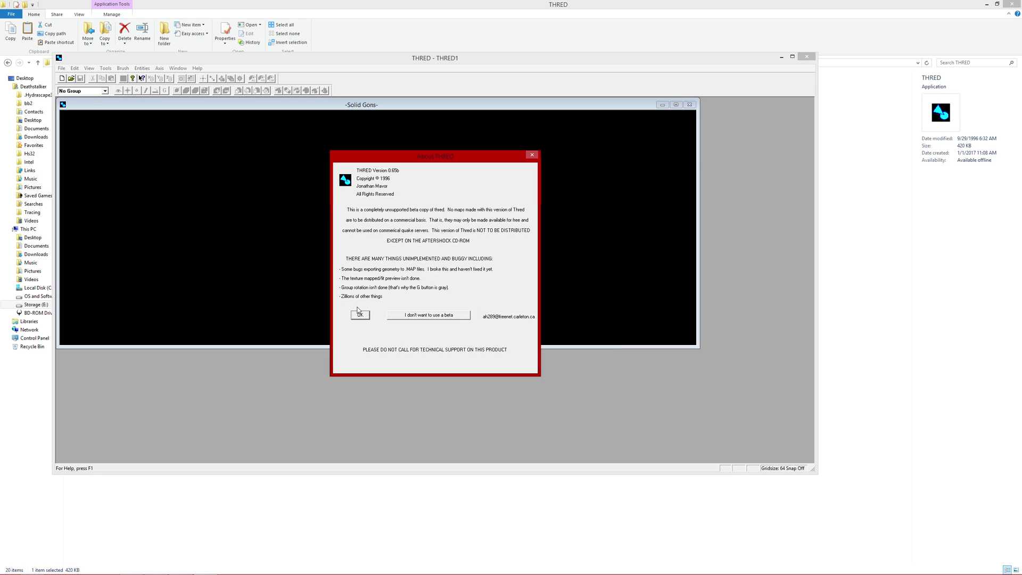
click(359, 314)
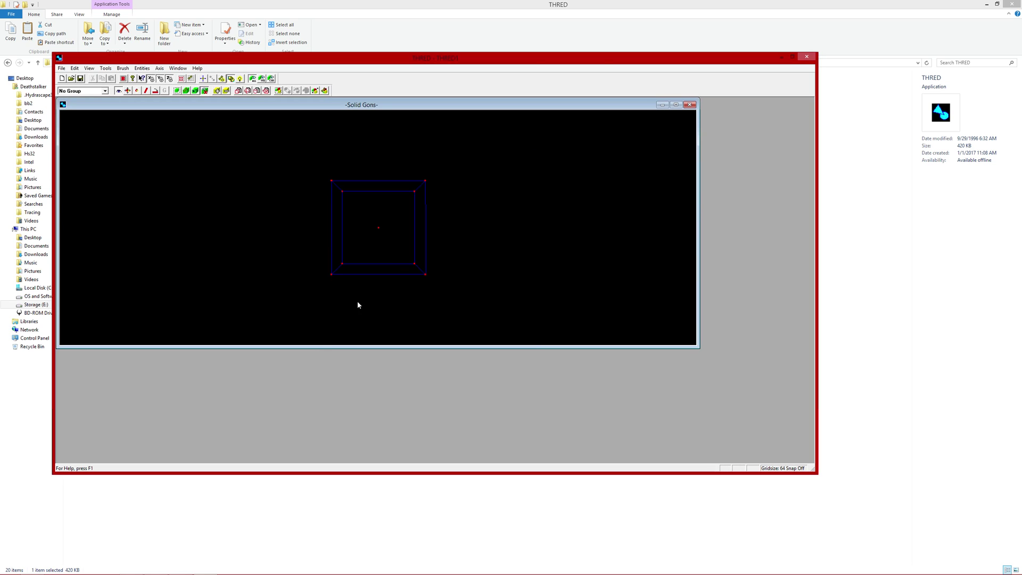
click(792, 57)
click(620, 49)
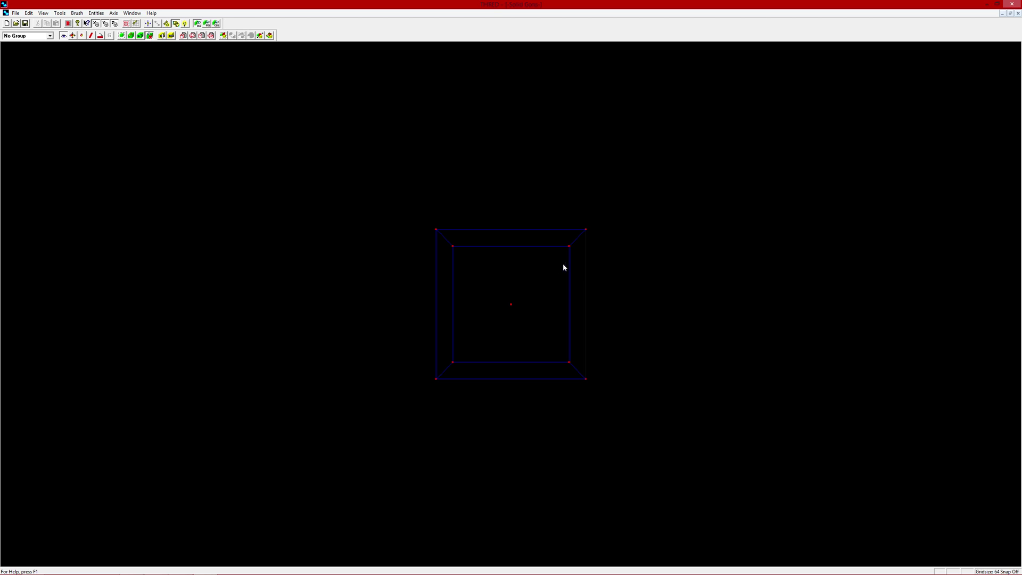
Switch the empty THRED project to 4 Views, remove the leftover minimized view and fit the lower views to the window.
click(43, 13)
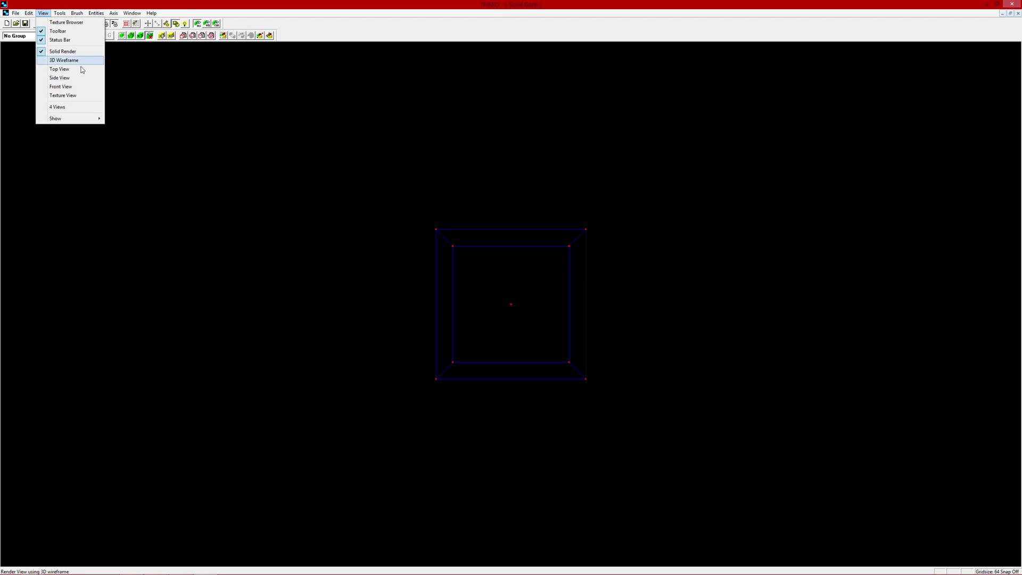
click(88, 104)
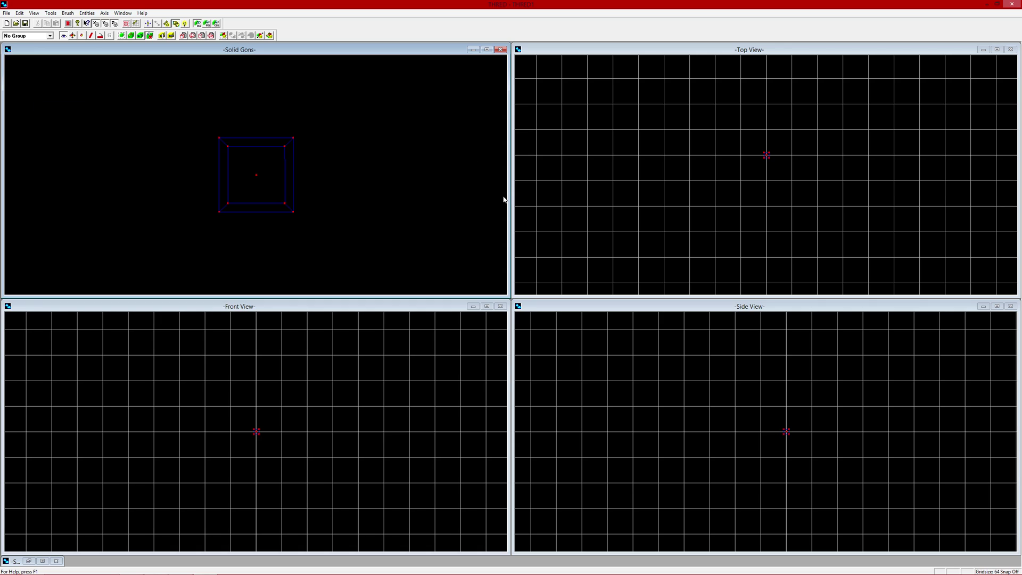
click(55, 561)
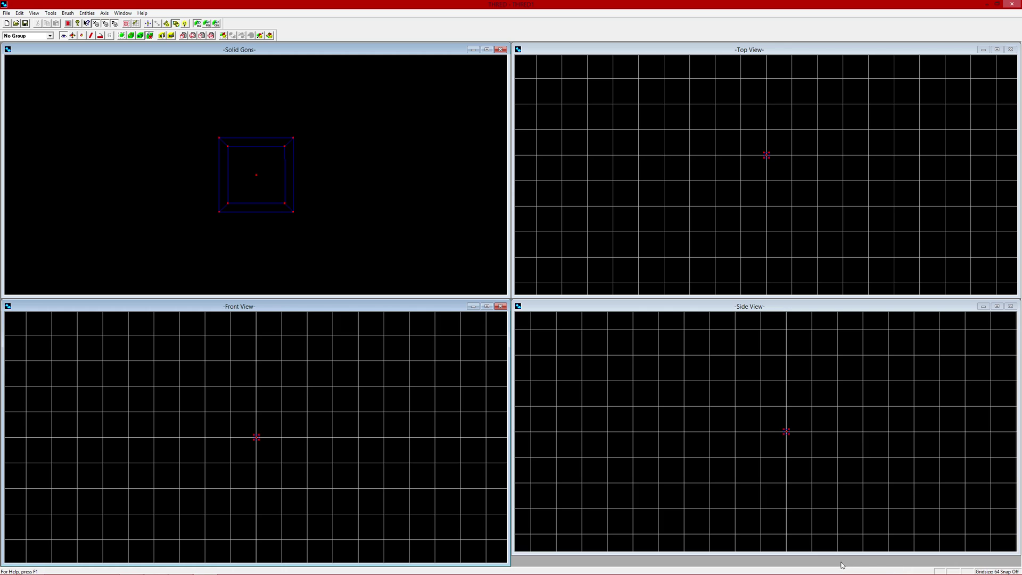
drag(814, 552, 815, 563)
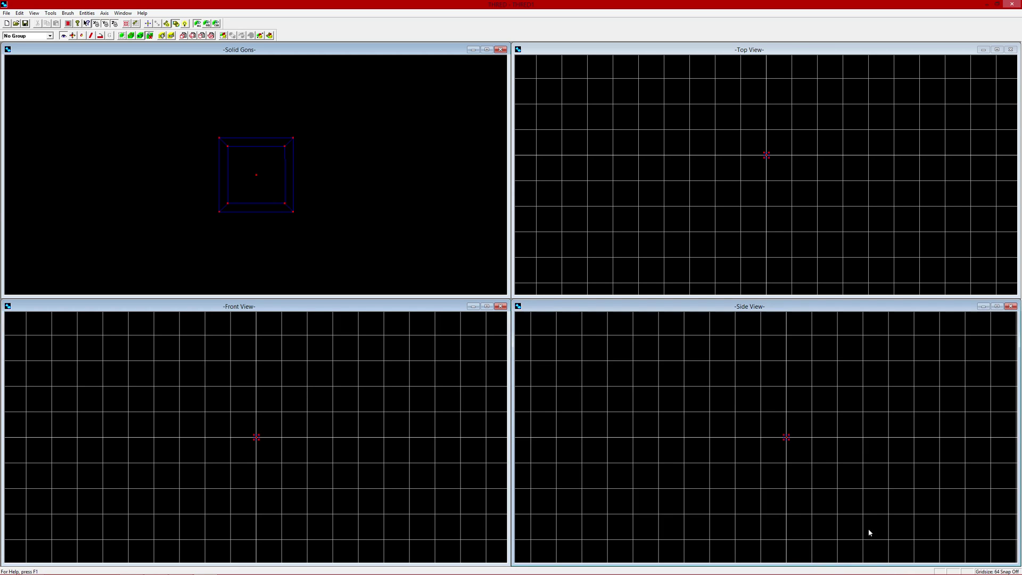
Open the About THRED information.
click(80, 13)
mouse_move(67, 13)
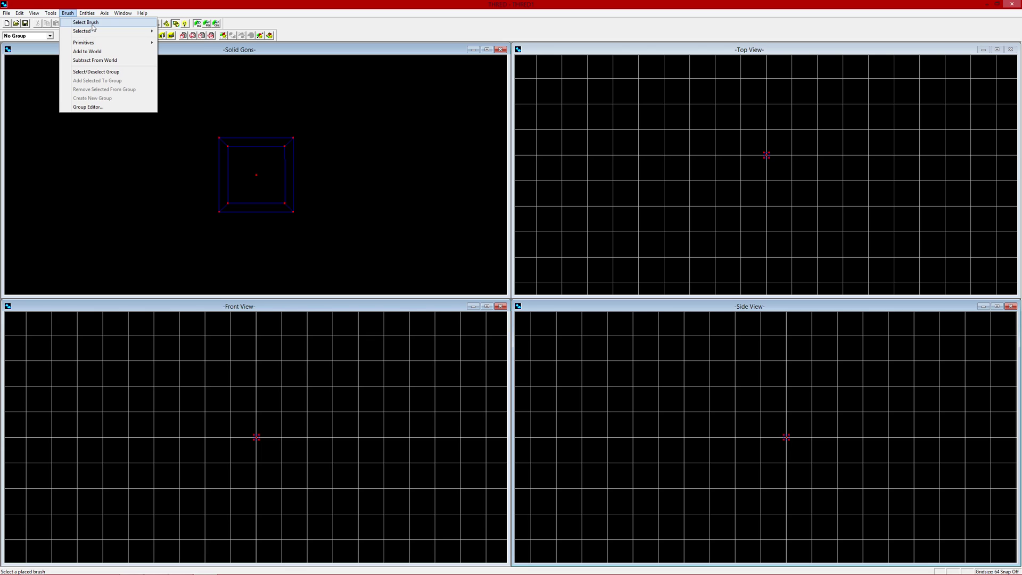
mouse_move(131, 16)
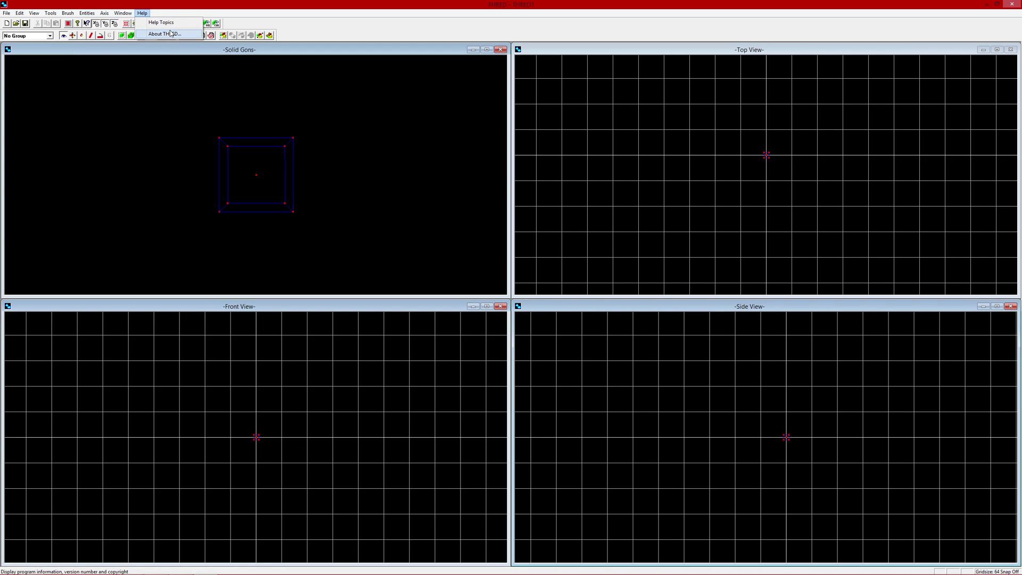
click(164, 33)
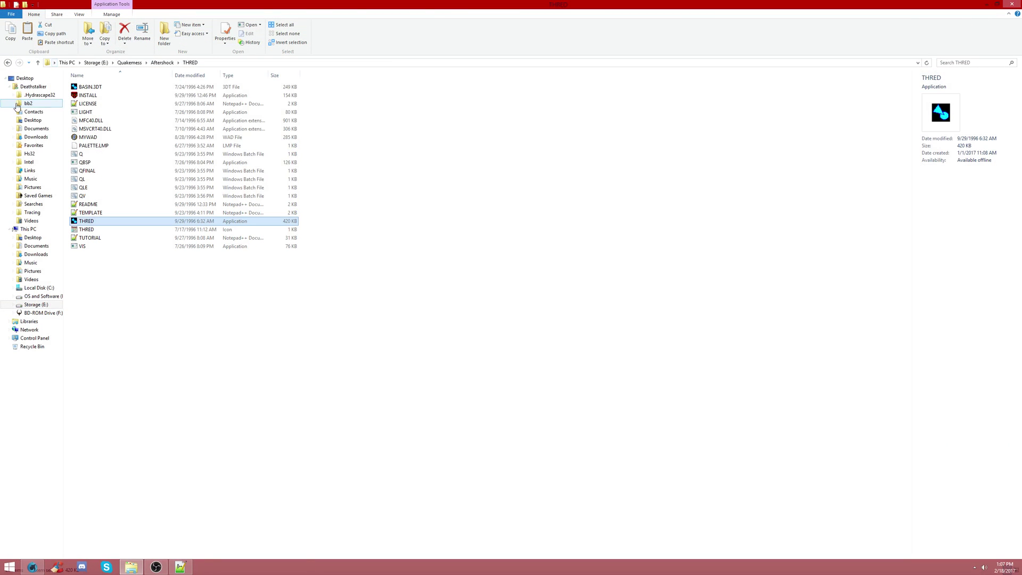
double_click(97, 223)
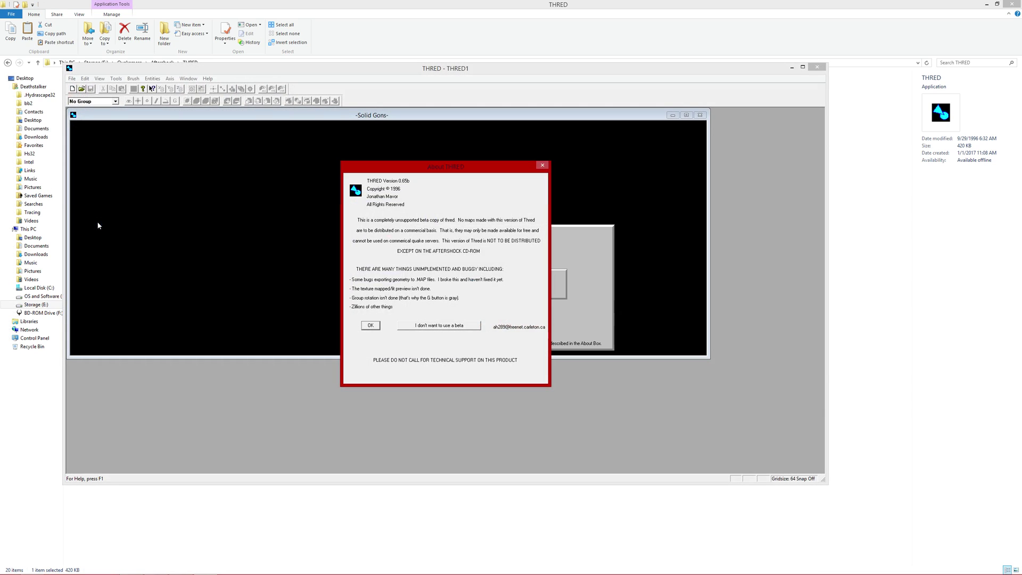
click(370, 326)
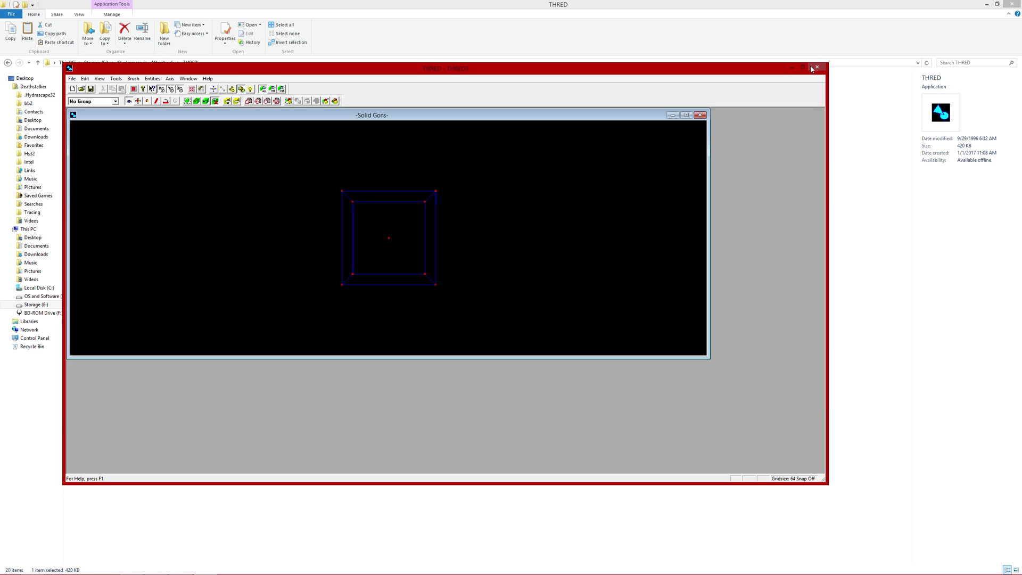
click(814, 68)
double_click(236, 221)
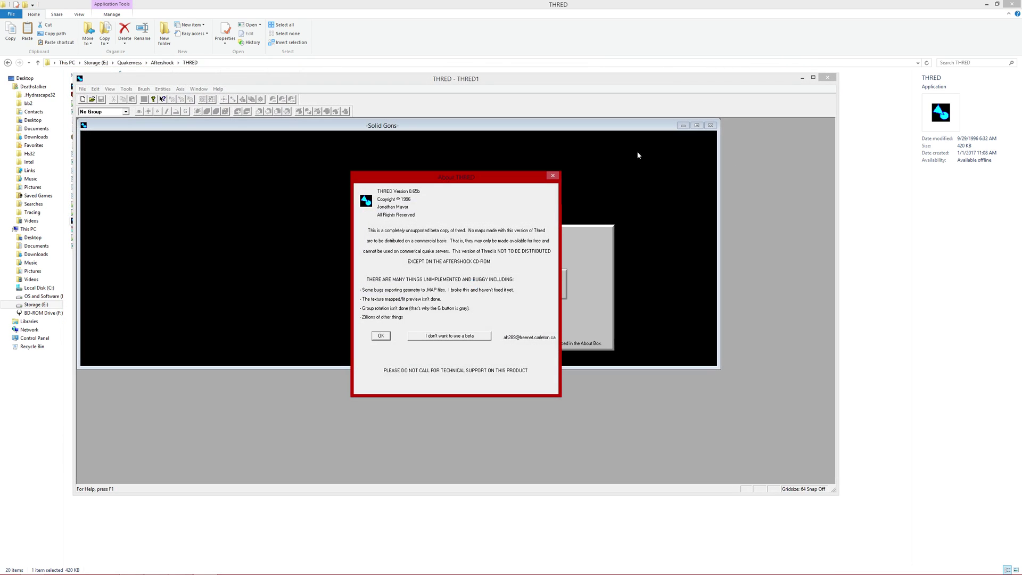
click(554, 176)
Relaunch THRED from its folder, accept the beta notice and maximize the Solid Gons view and the program window.
double_click(160, 221)
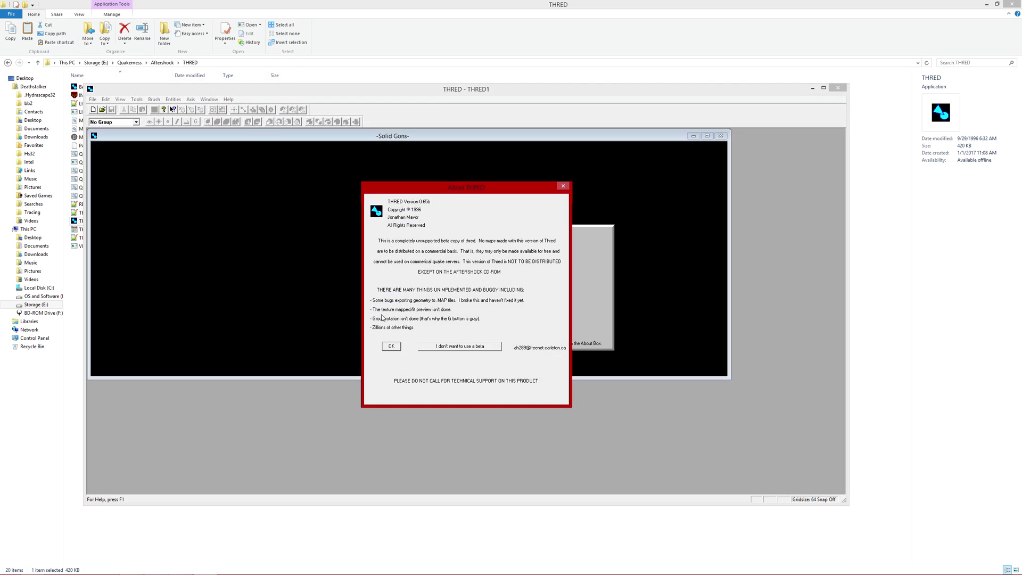
click(391, 346)
click(707, 136)
click(824, 88)
Open THRED's Help Topics, then dismiss the help window and the error message.
click(132, 13)
click(162, 23)
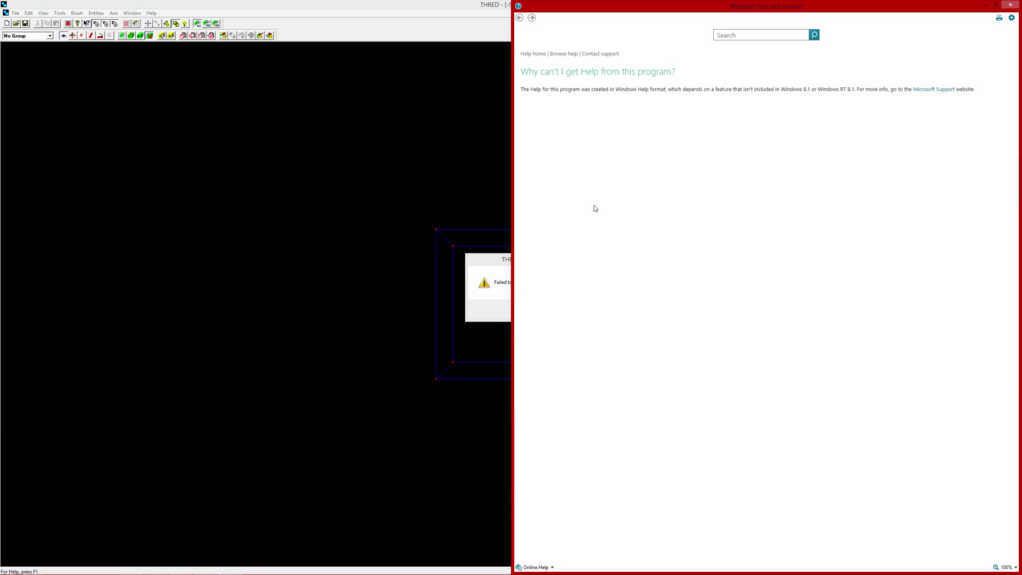
click(1011, 6)
click(534, 309)
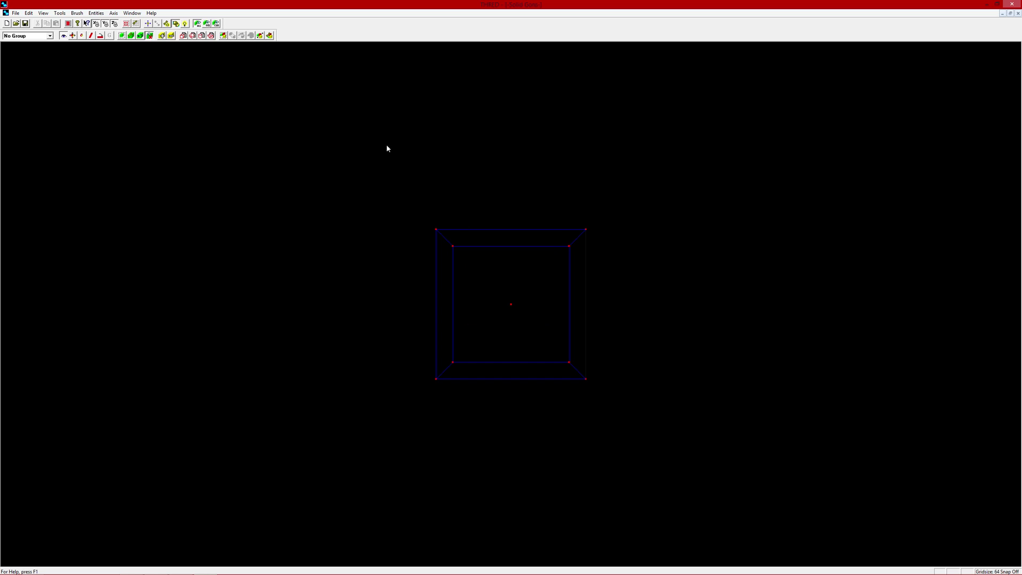
Show the new map in 4 Views, close the leftover minimized view and extend the Front and Side views downward.
click(132, 13)
mouse_move(113, 14)
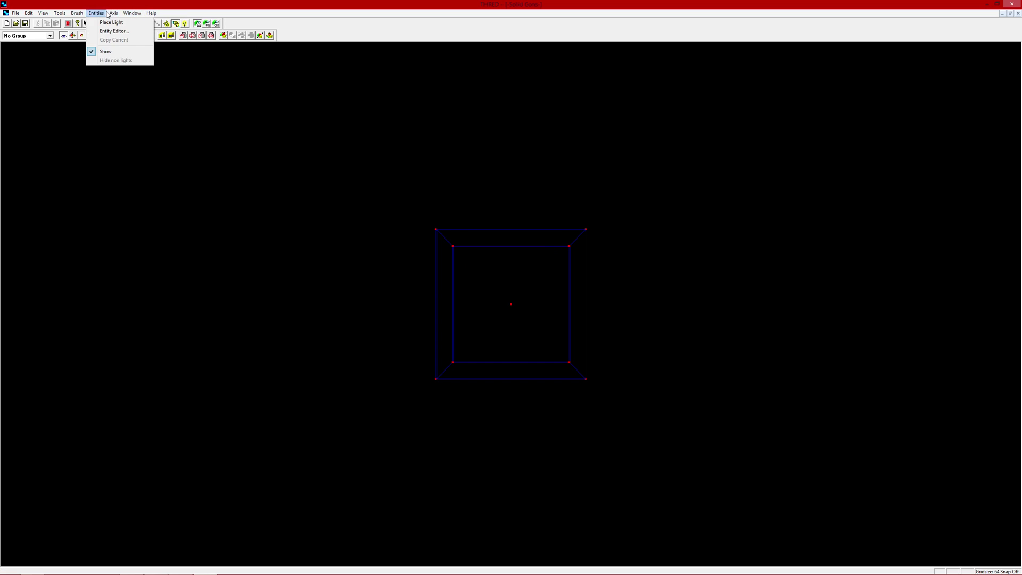
mouse_move(43, 14)
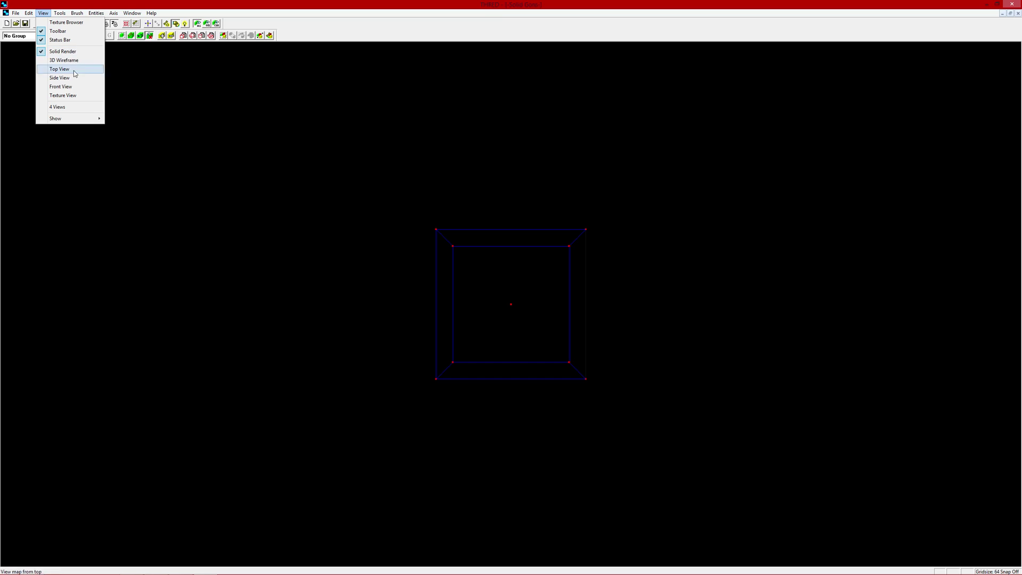
click(58, 111)
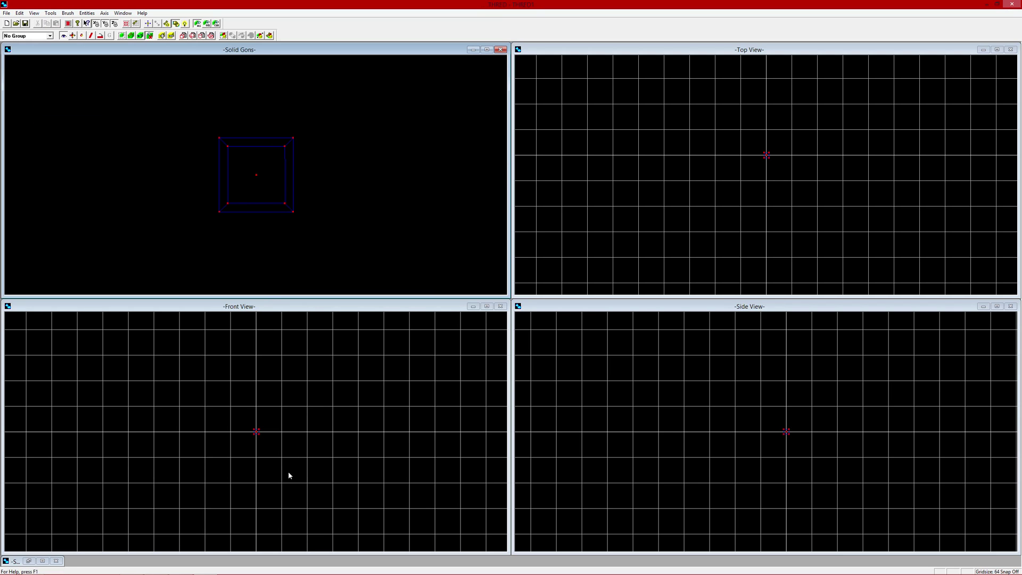
click(56, 561)
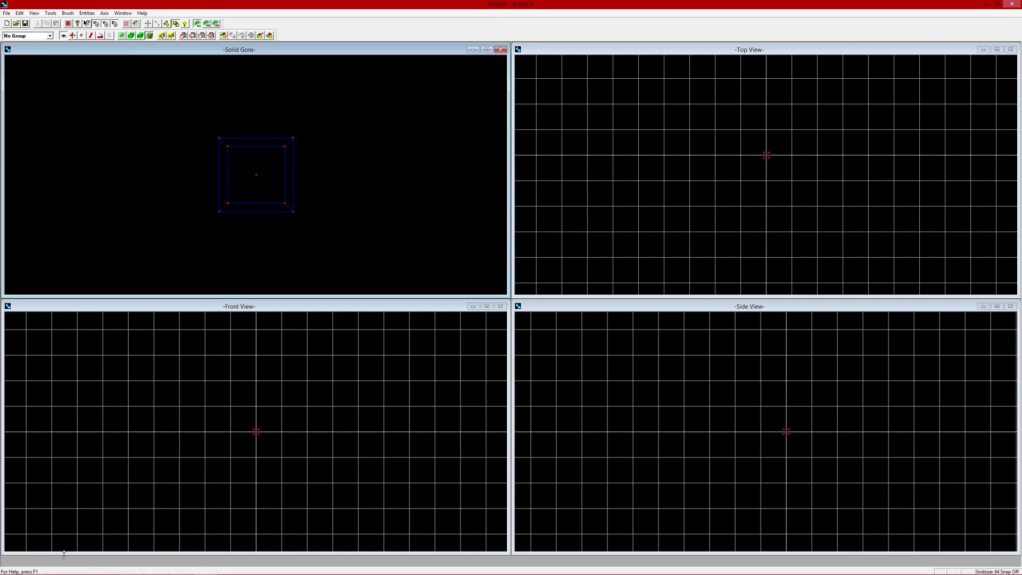
drag(64, 554, 121, 573)
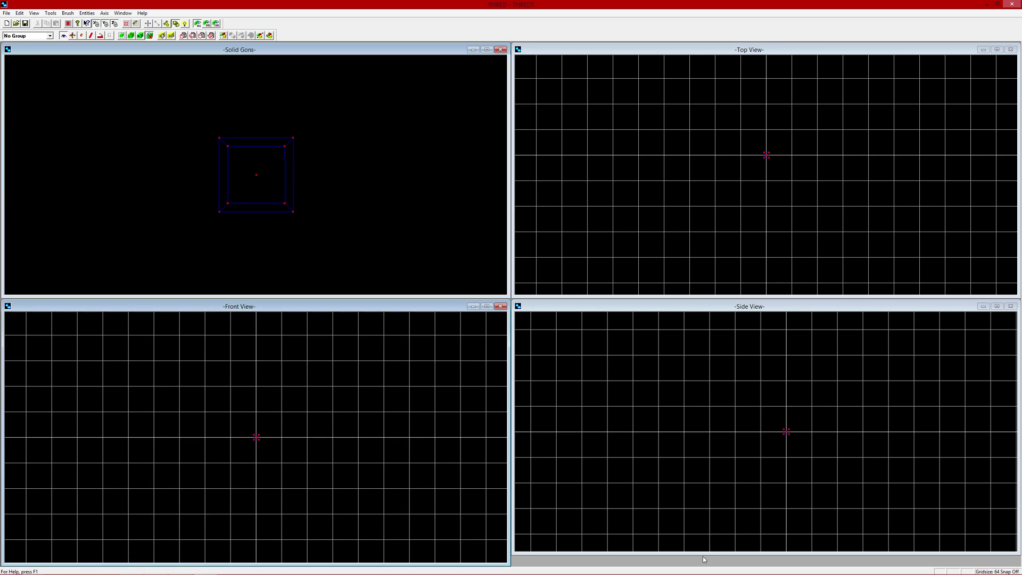
drag(702, 560, 702, 572)
right_drag(297, 436, 296, 388)
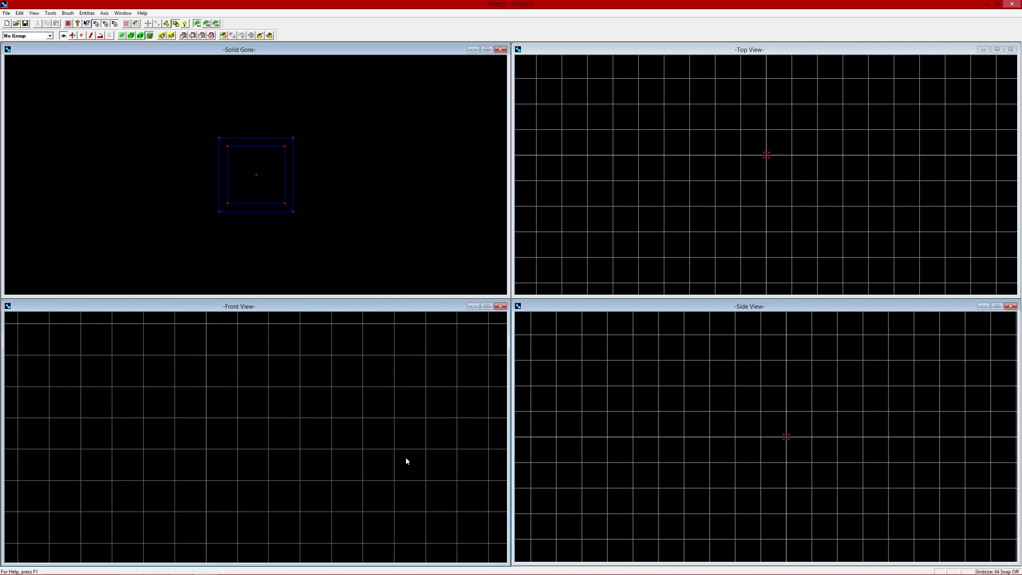
Pan and zoom the Front, Side and Top views until the default cube brush fills each view.
mouse_move(412, 462)
right_down()
mouse_move(389, 452)
mouse_move(411, 450)
mouse_move(390, 499)
right_up()
mouse_move(782, 467)
right_down()
mouse_move(782, 447)
mouse_move(791, 481)
mouse_move(782, 492)
mouse_move(719, 463)
right_up()
drag(980, 461, 991, 459)
right_drag(990, 459, 991, 436)
mouse_move(854, 437)
mouse_down()
mouse_move(608, 447)
mouse_move(890, 440)
mouse_move(895, 459)
mouse_up()
right_drag(837, 98, 837, 115)
right_drag(834, 167, 824, 139)
drag(825, 139, 830, 278)
right_drag(830, 277, 817, 171)
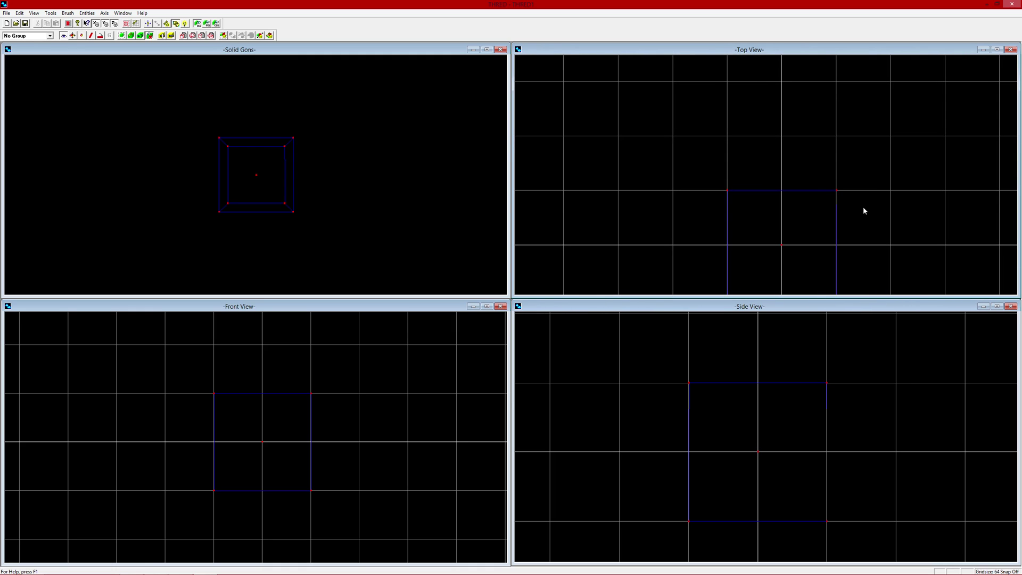
drag(823, 224, 808, 174)
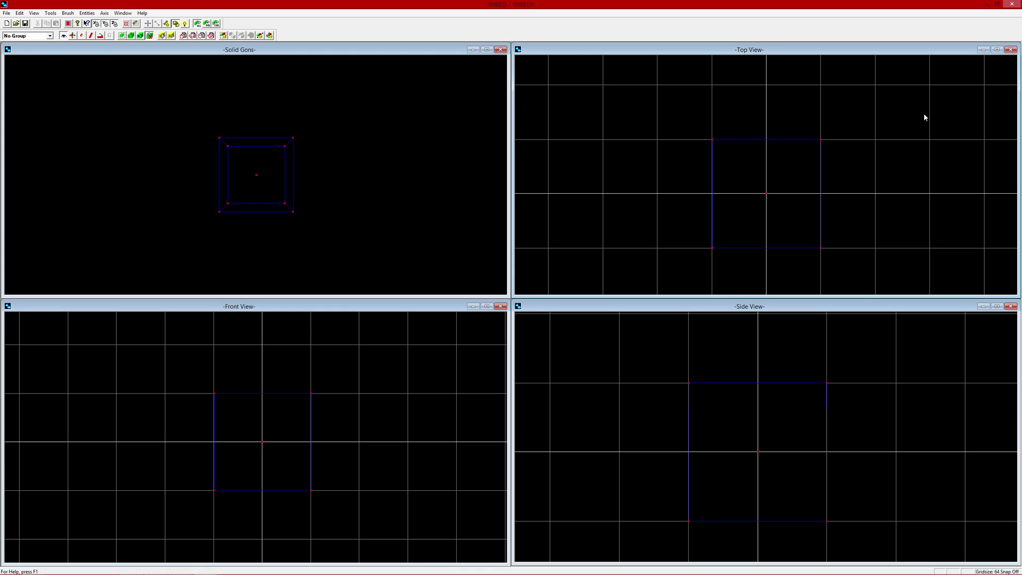
click(105, 13)
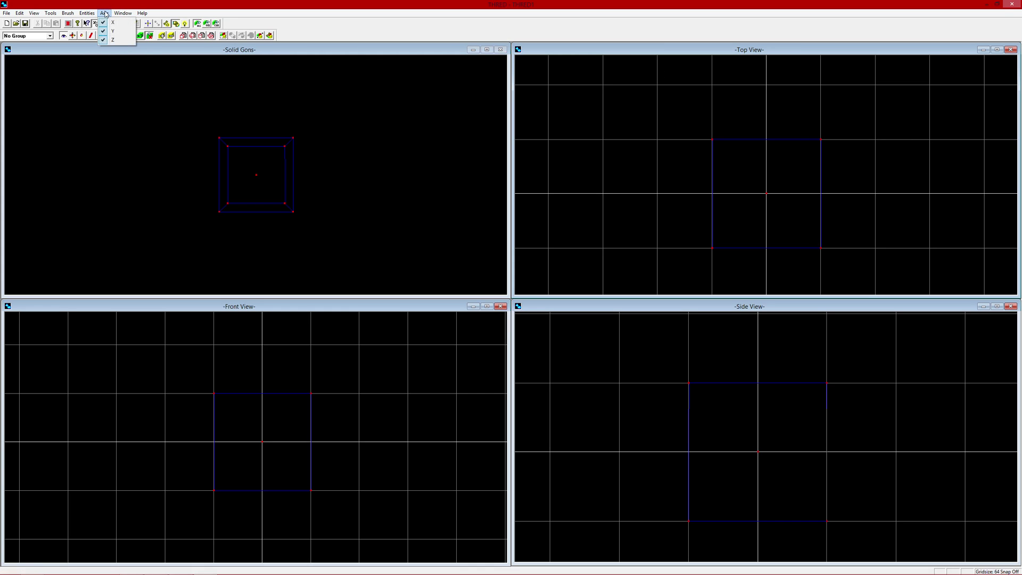
mouse_move(127, 16)
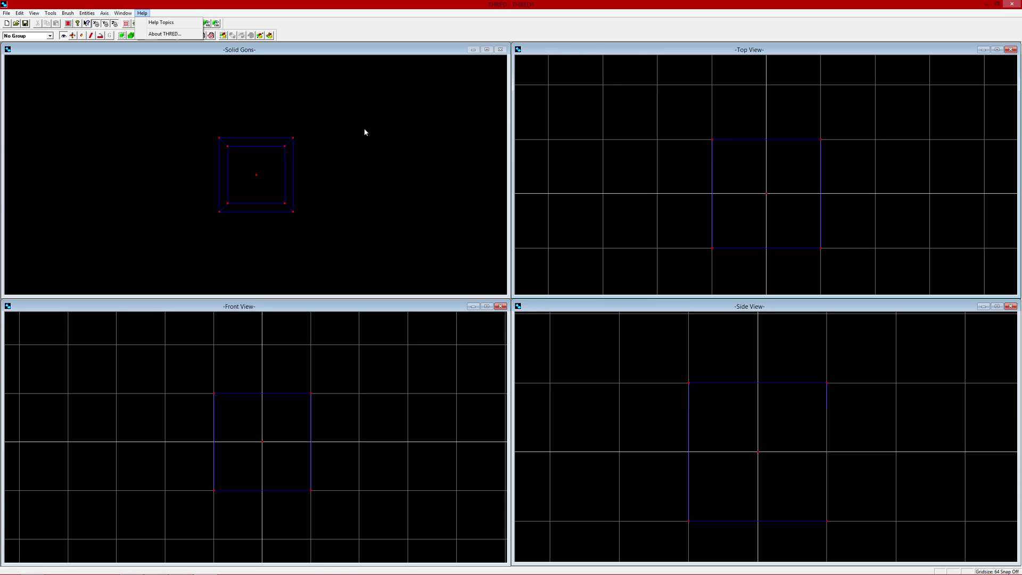
click(361, 101)
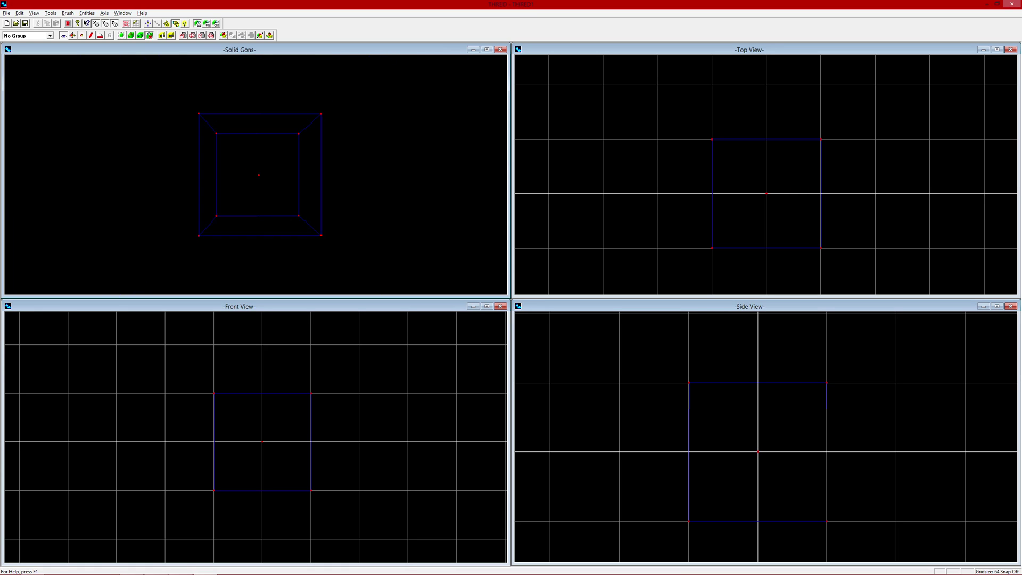
key(Left)
key(Down)
key(Up)
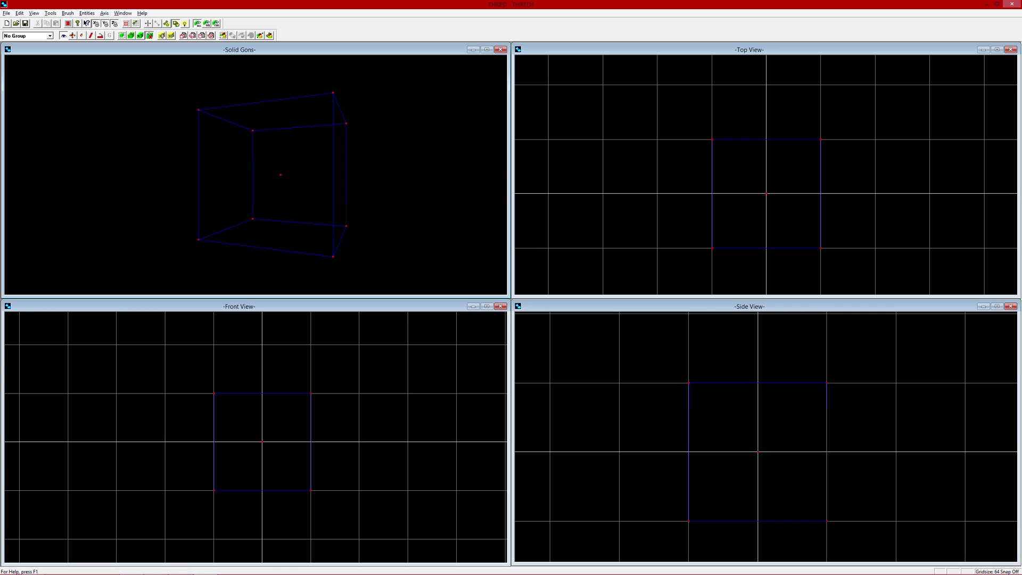
right_drag(276, 174, 231, 279)
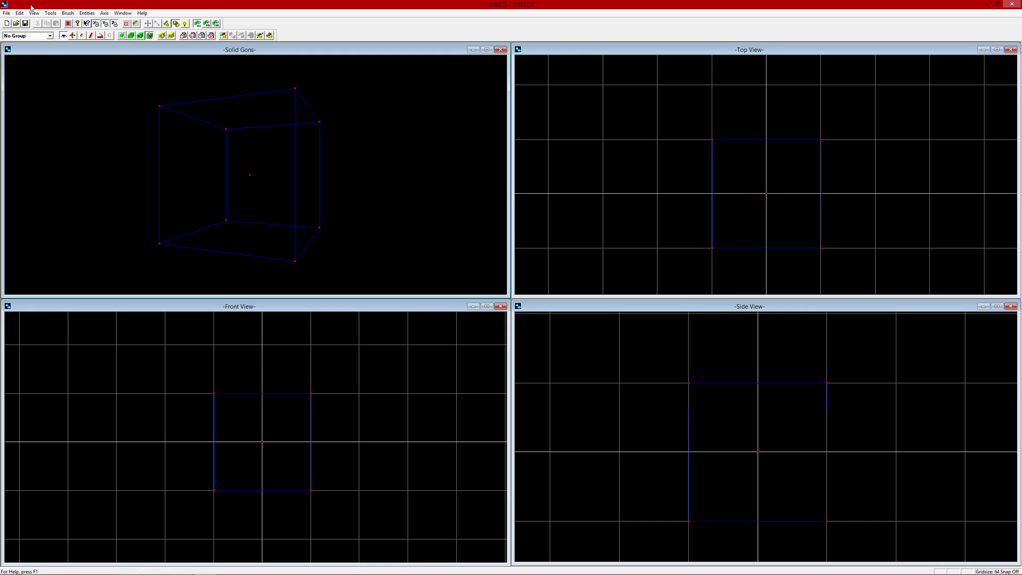
Reshape the brush into a hollow box with a 512 by 512 top, 1024 by 1024 bottom, Y size 256 and wall thickness 16.
click(182, 36)
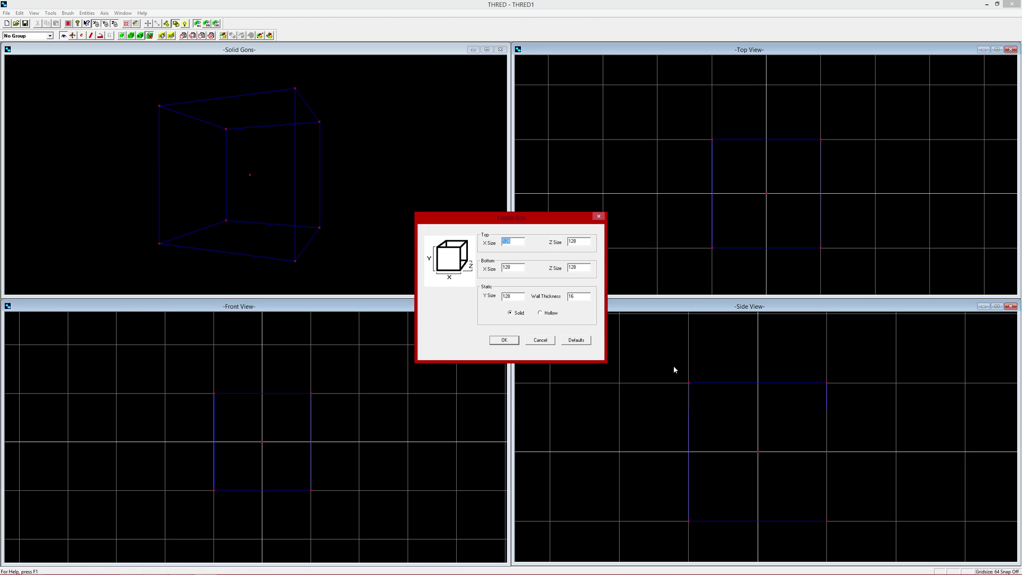
text(5)
key(Tab)
text(5)
key(Tab)
text(102)
key(Tab)
text(10)
key(Tab)
text(2)
click(541, 313)
click(504, 340)
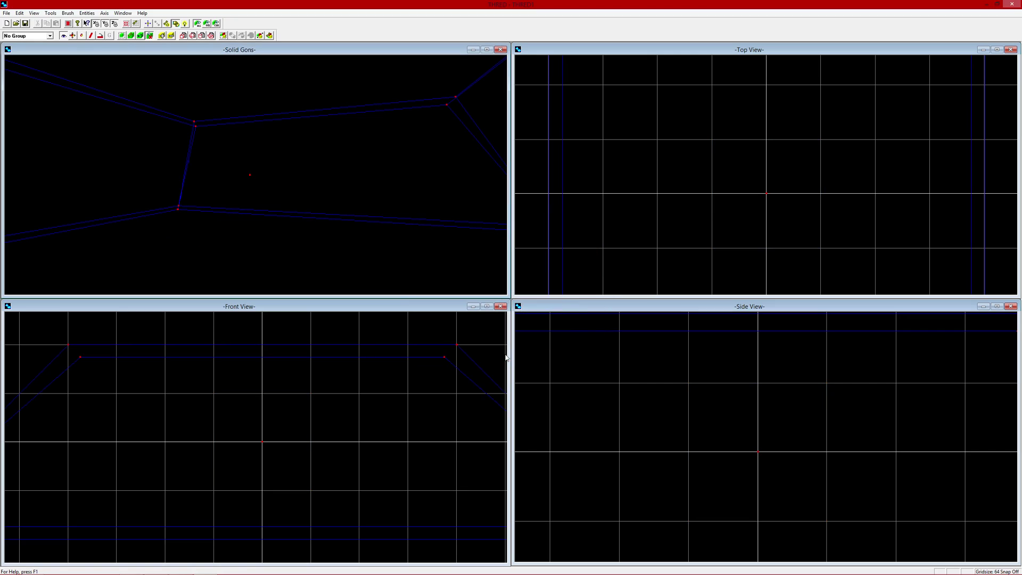
Move the camera back in the Solid Gons view to examine the whole tapered brush from above.
key(Down)
key(Down)
key(Down)
key(Down)
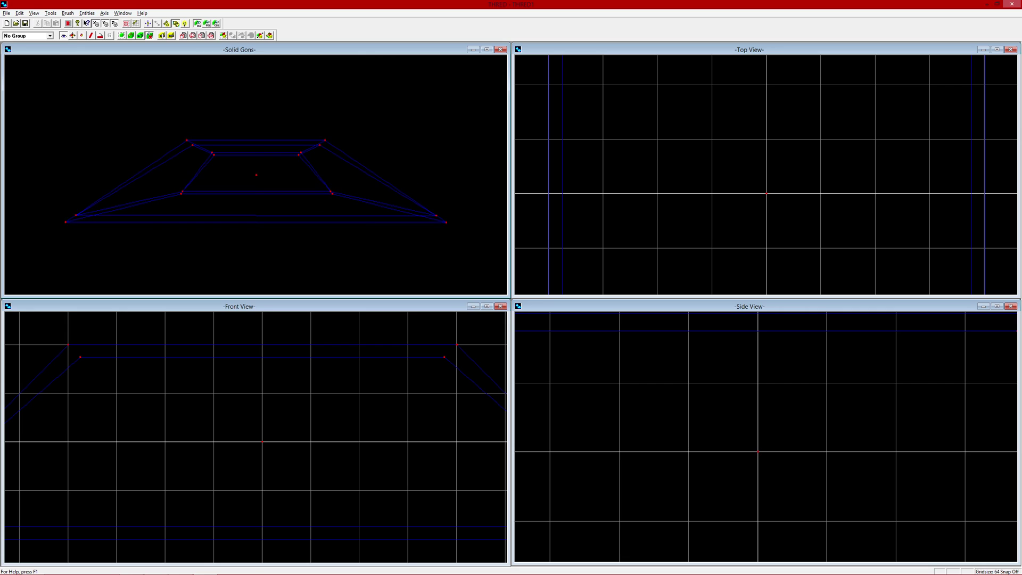
key(Up)
key(Up)
key(Down)
key(Down)
key(Down)
key(Down)
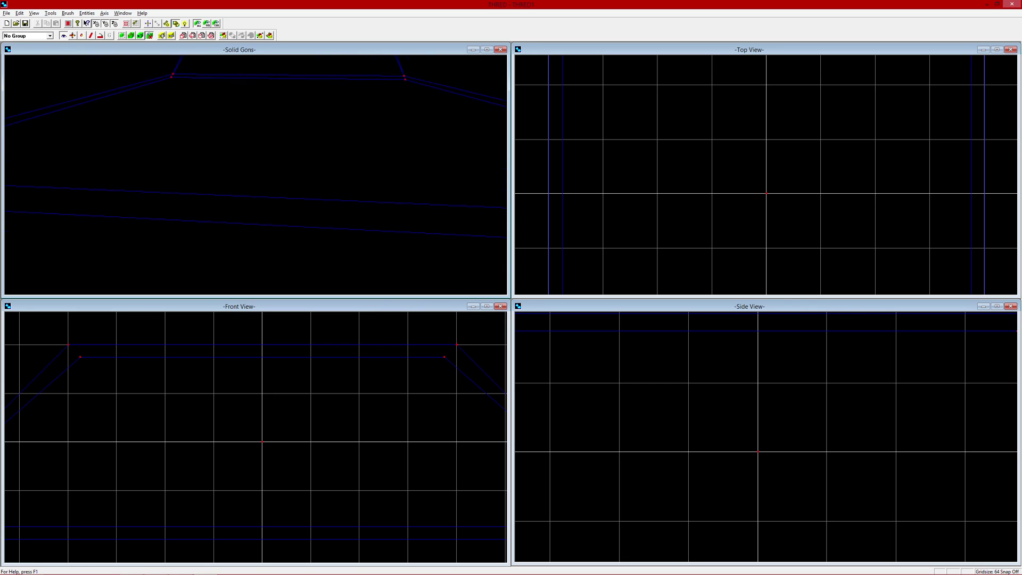
key(Down)
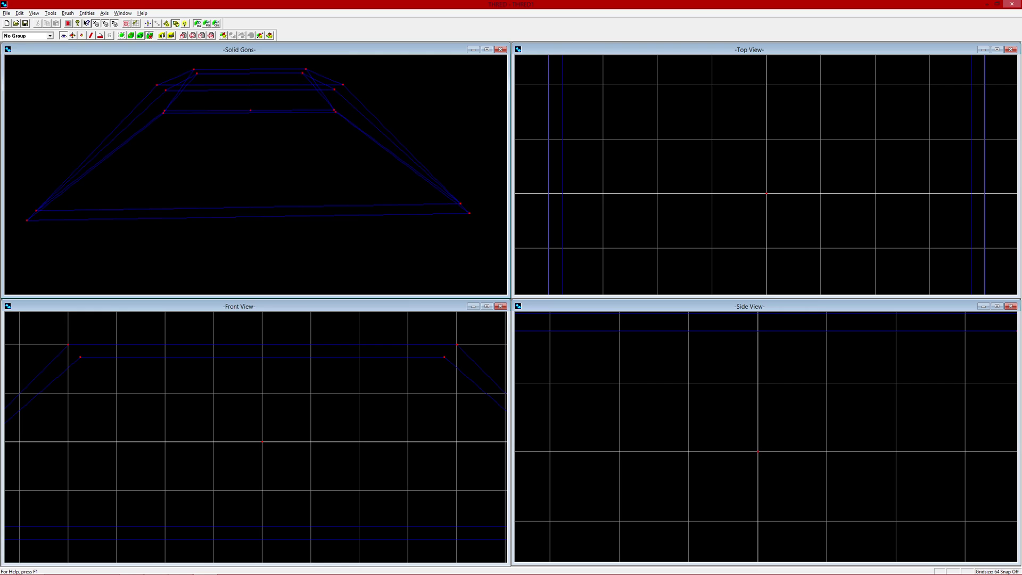
key(Page_Up)
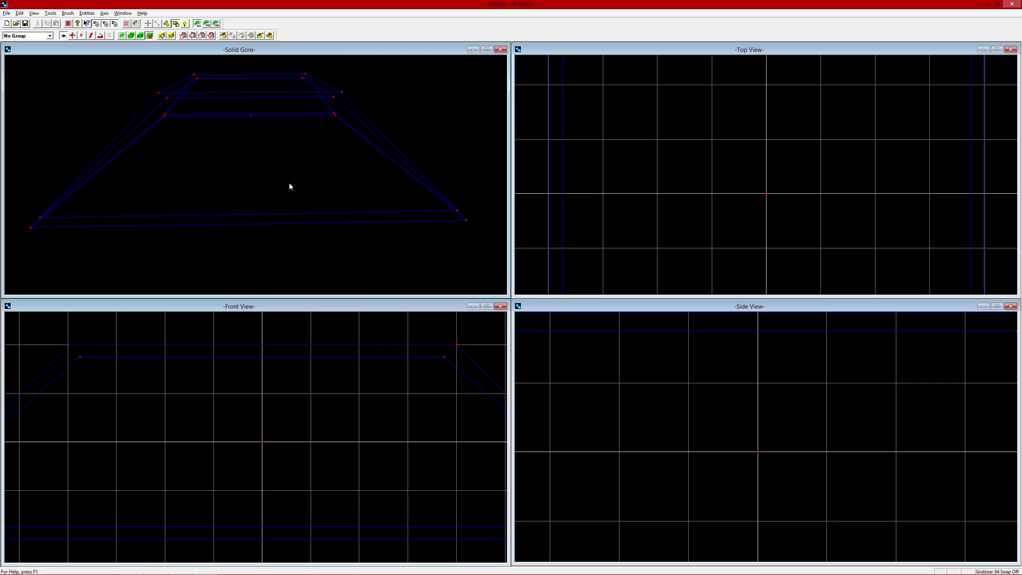
Zoom out and recentre the Top, Side and Front views to fit the entire tapered brush.
key(Left)
key(Up)
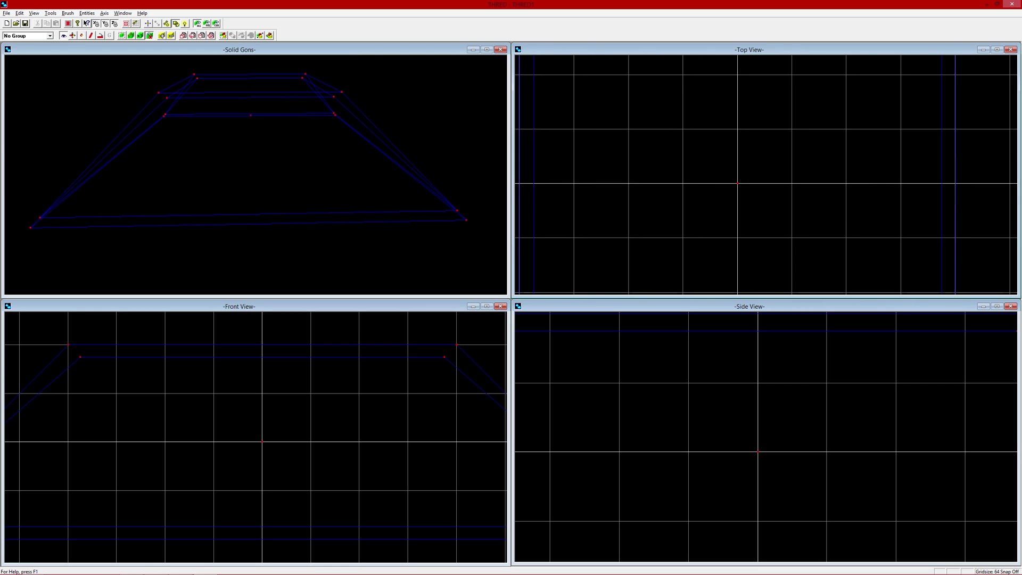
key(minus)
key(Down)
key(Down)
key(Right)
key(minus)
key(Down)
key(Down)
key(Down)
key(Down)
key(Down)
key(Down)
key(Down)
key(Down)
key(Right)
key(minus)
key(minus)
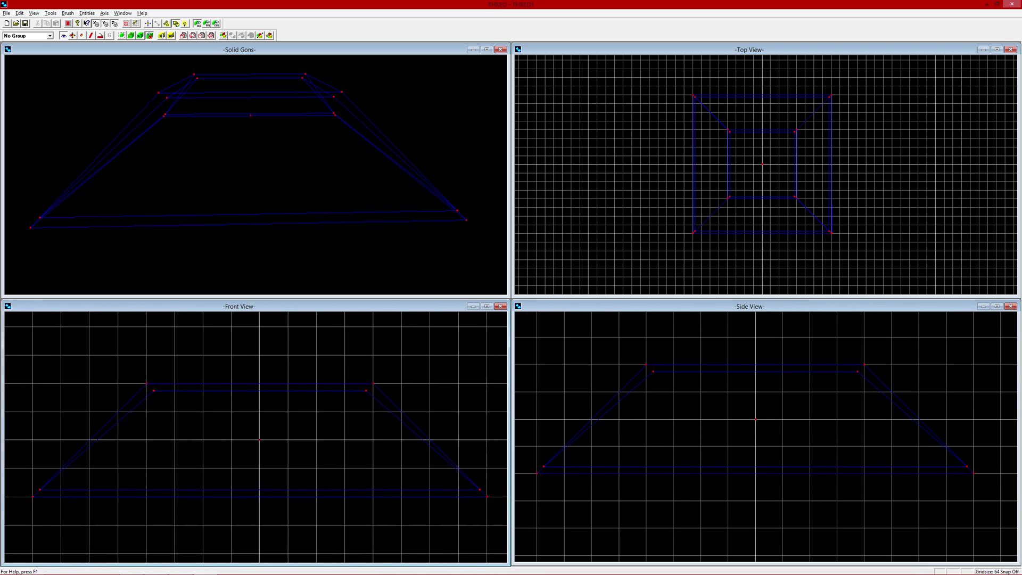
key(Down)
key(Right)
key(Right)
key(plus)
key(Down)
key(Left)
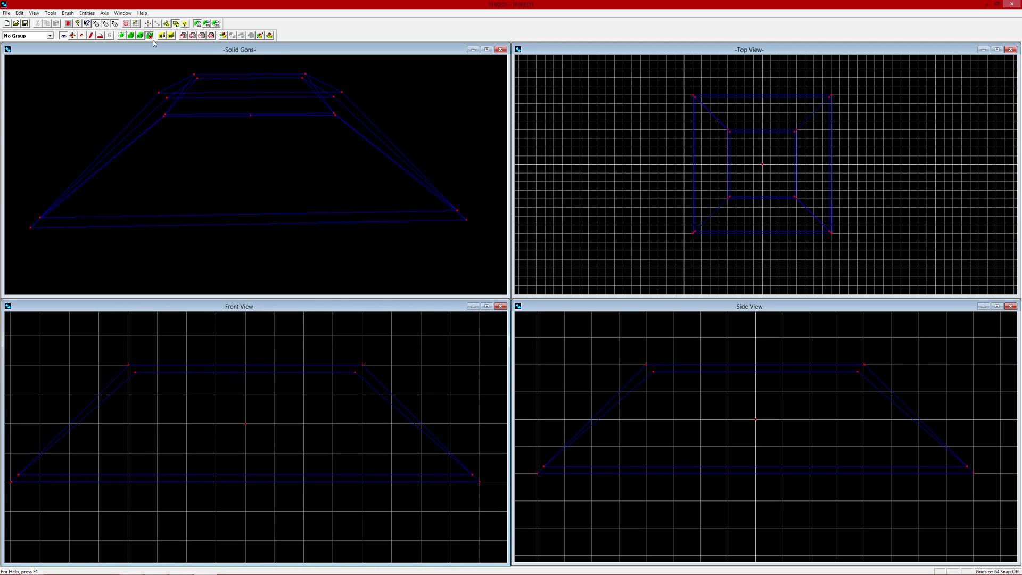
Choose the large dark red stone texture and add the hollow tapered brush to the map.
click(51, 12)
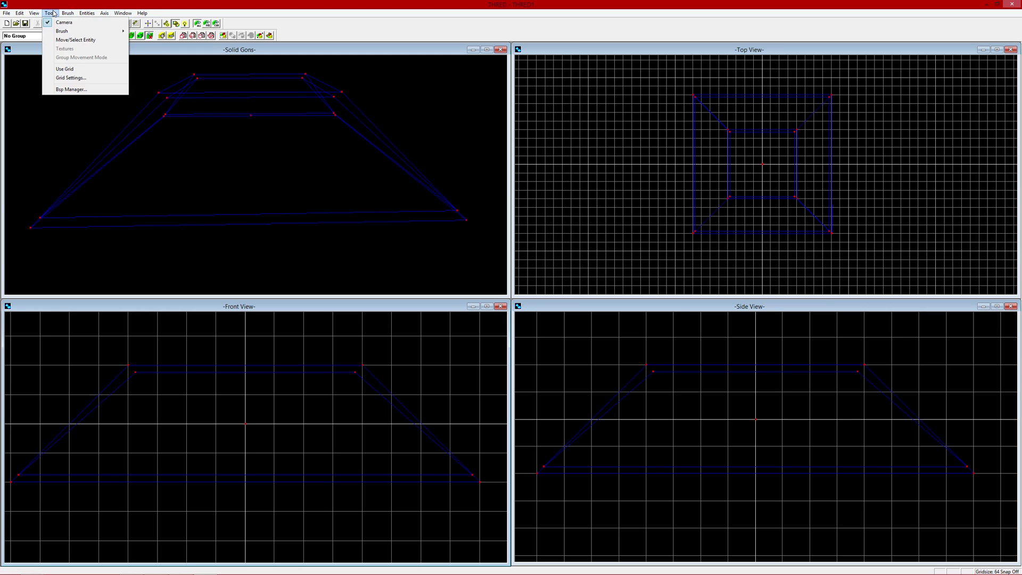
click(53, 22)
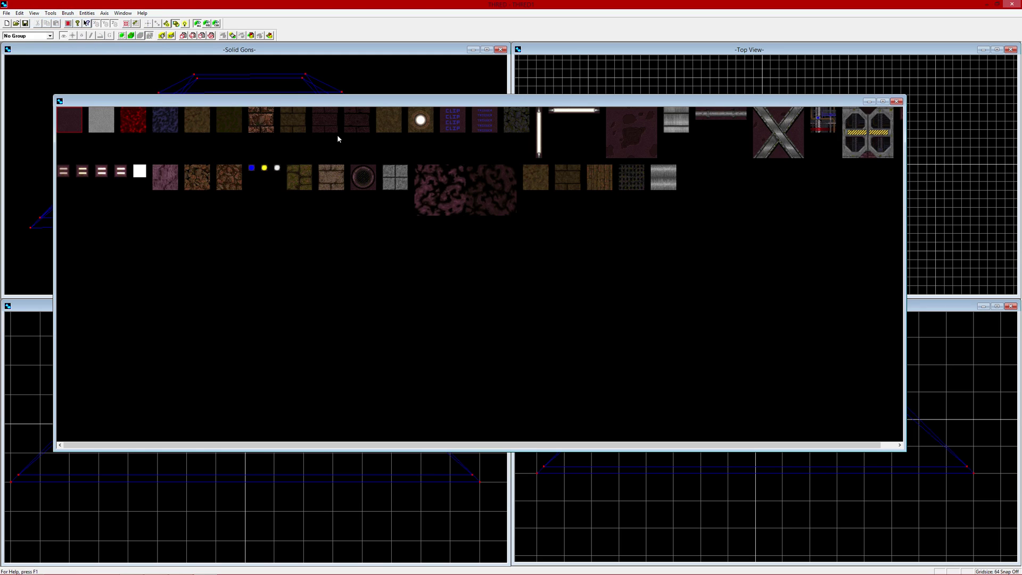
click(611, 146)
click(348, 52)
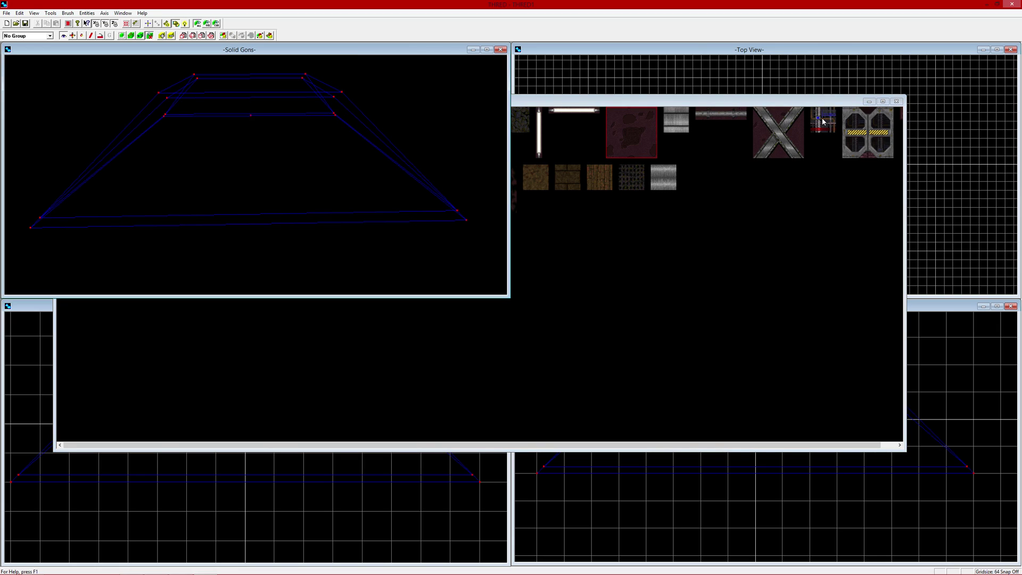
click(866, 101)
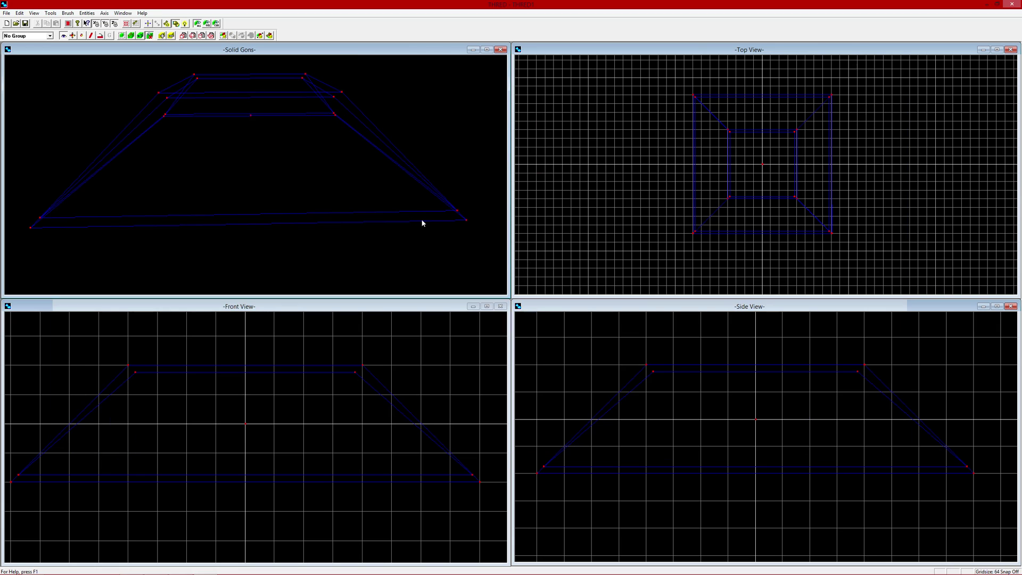
click(162, 35)
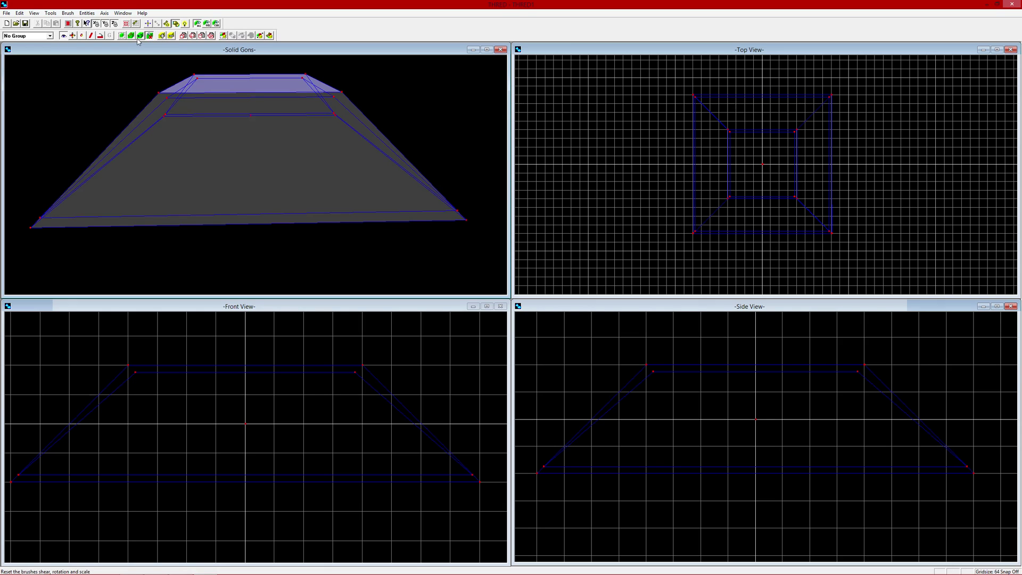
Create an info_player_start entity in the entity editor.
click(130, 36)
click(605, 209)
click(165, 26)
click(623, 225)
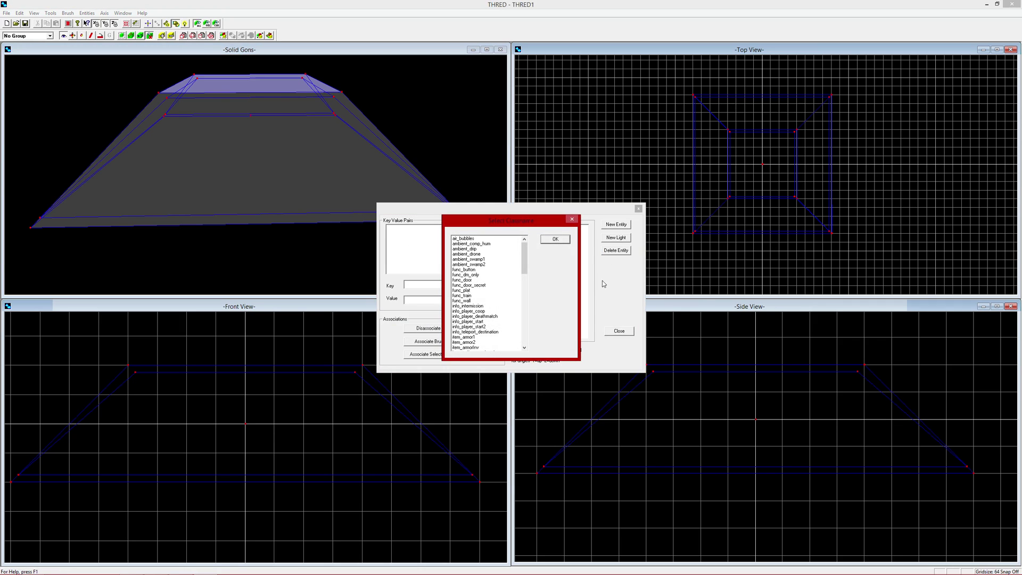
click(481, 317)
click(483, 322)
click(563, 238)
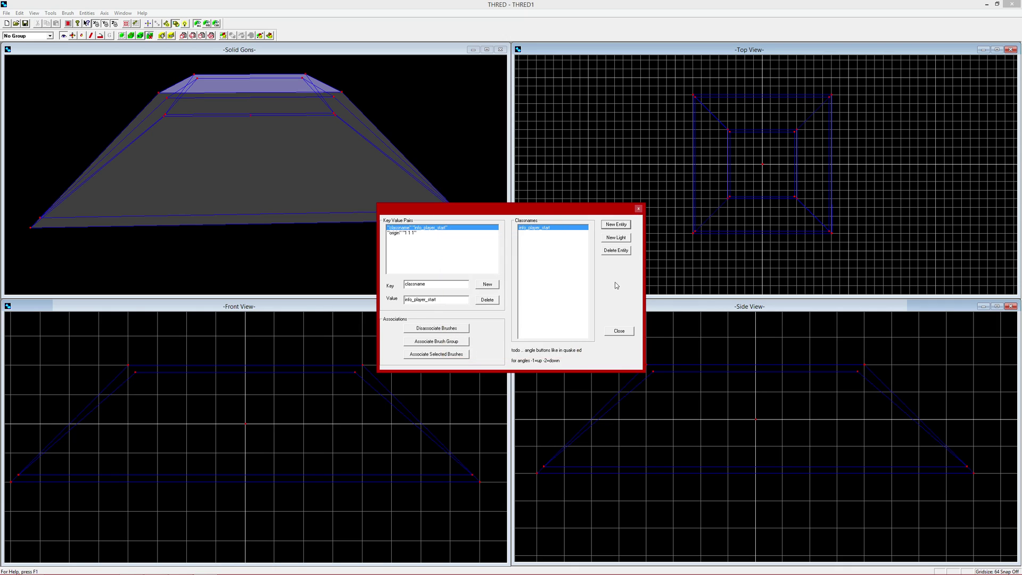
click(621, 332)
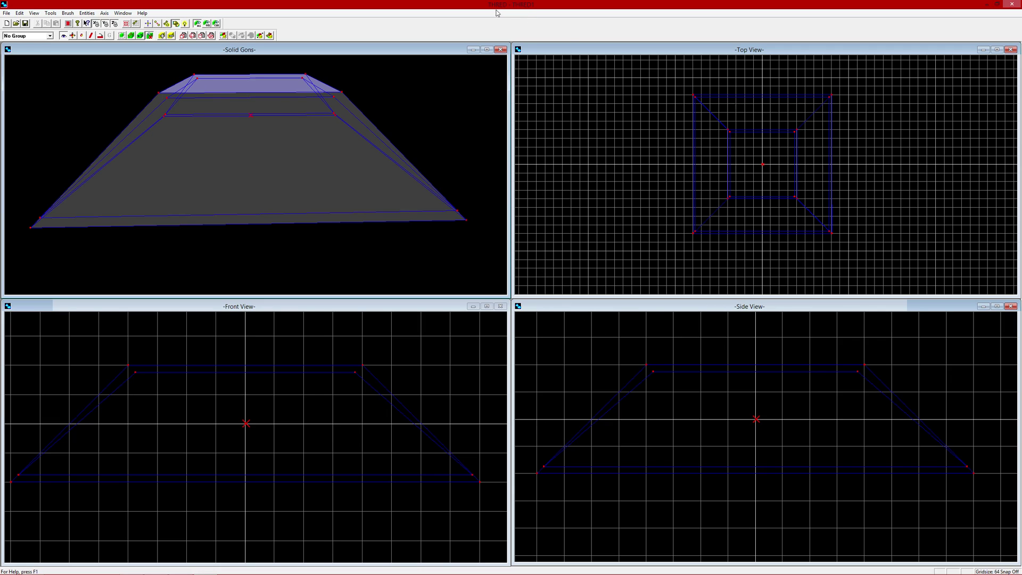
Reshape the brush into a solid pillar, 16 by 16 at top and bottom and about 300 units tall.
click(183, 36)
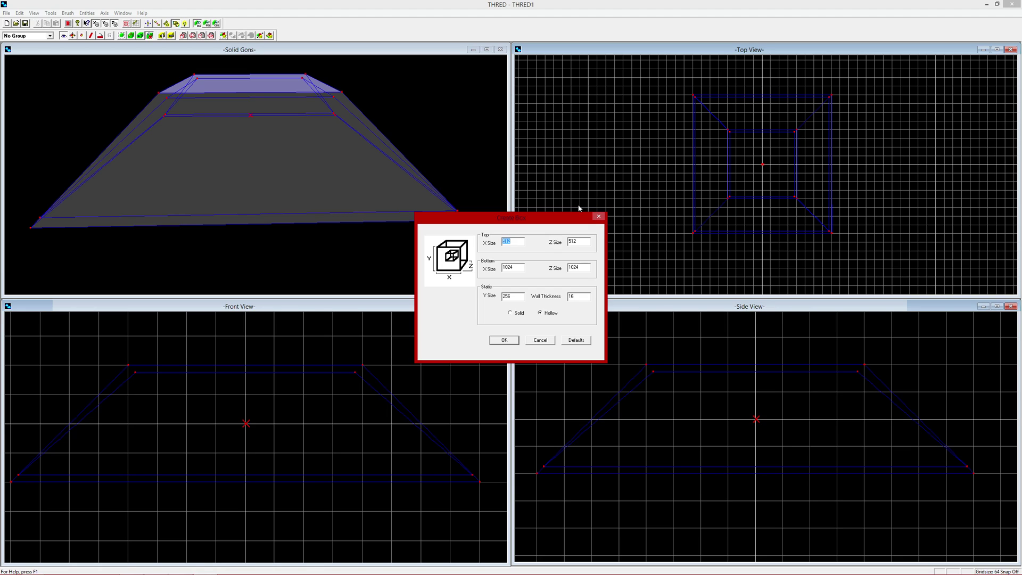
key(BackSpace)
text(16)
key(Tab)
text(16)
key(Tab)
text(16)
key(Tab)
text(16)
key(Tab)
text(30)
click(515, 315)
click(516, 341)
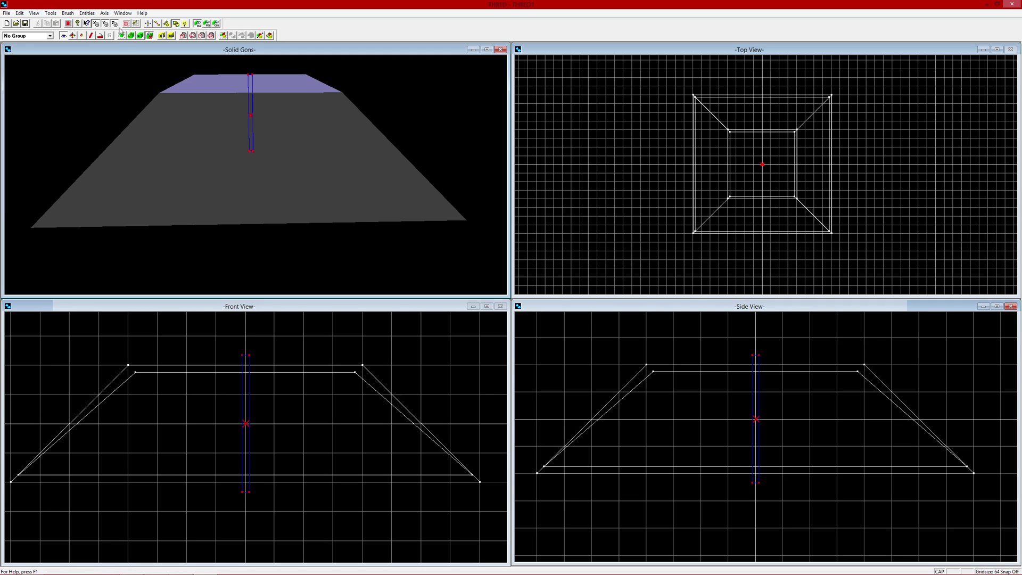
Review the available textures for the pillar.
click(50, 13)
click(70, 20)
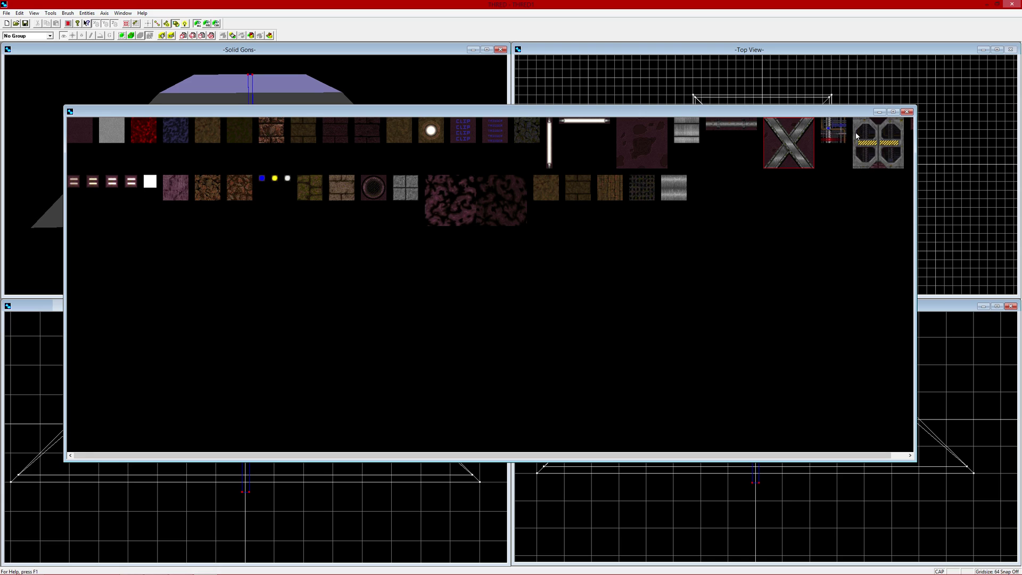
click(907, 112)
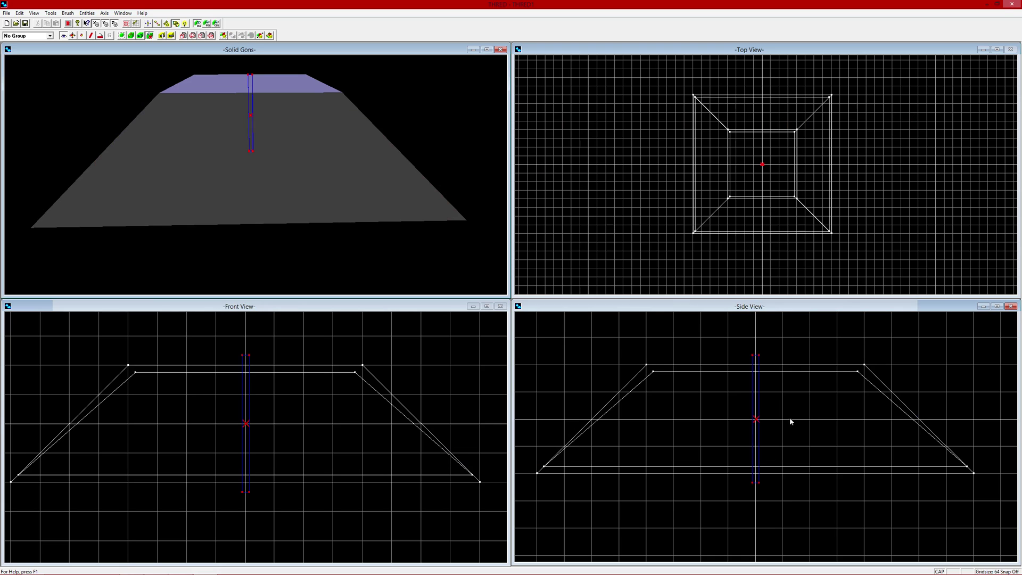
Add pillars to the map at the upper-left and lower-left corners of the room's inner square in the Top View.
scroll(548, 178, up, 3)
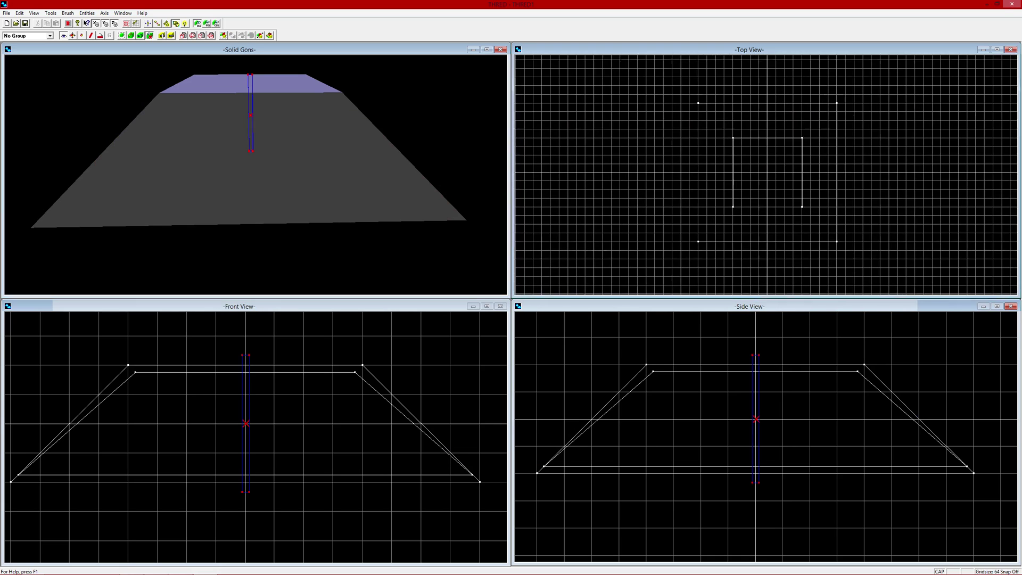
scroll(548, 178, down, 4)
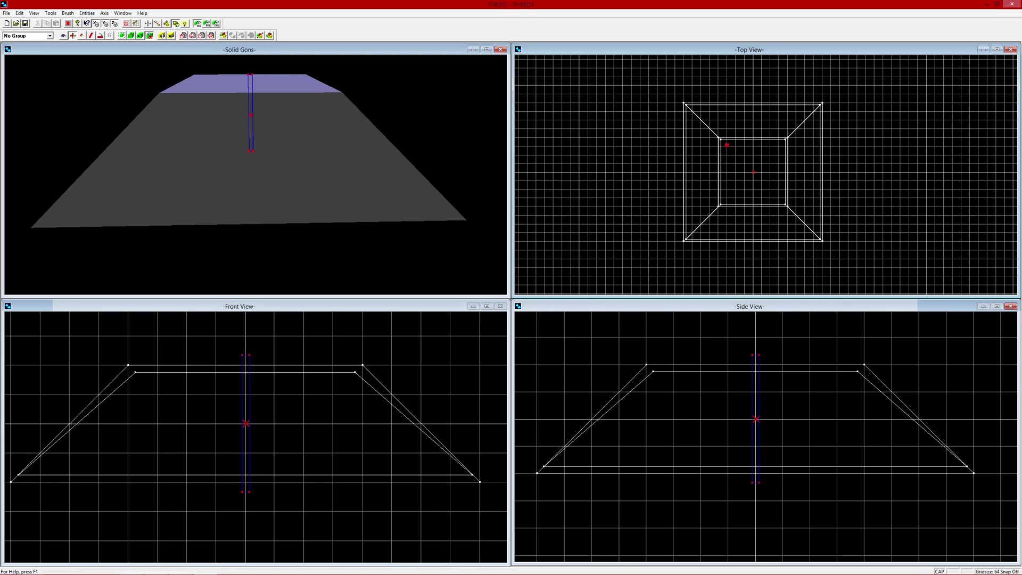
drag(754, 172, 720, 140)
click(162, 35)
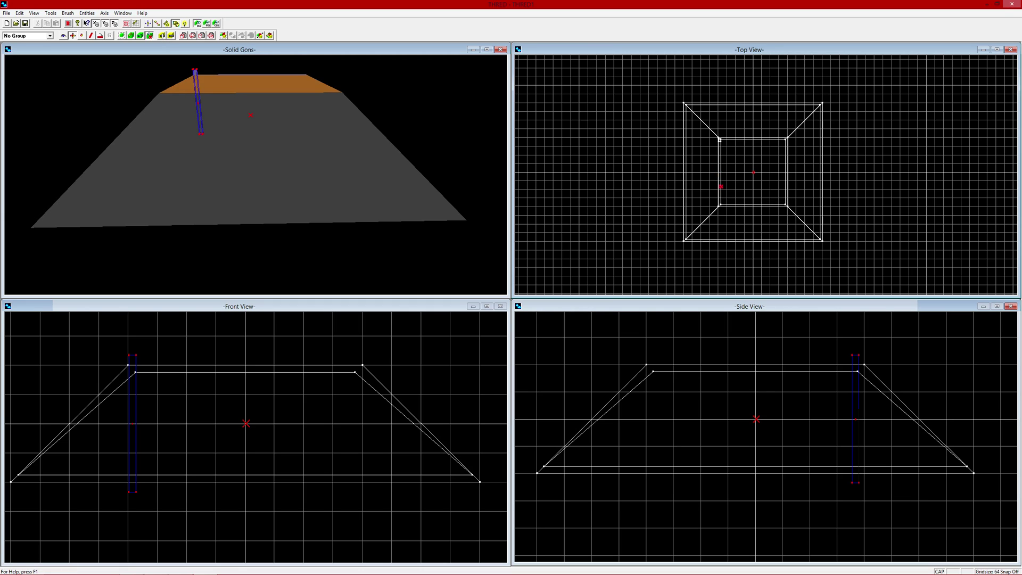
drag(722, 203, 720, 205)
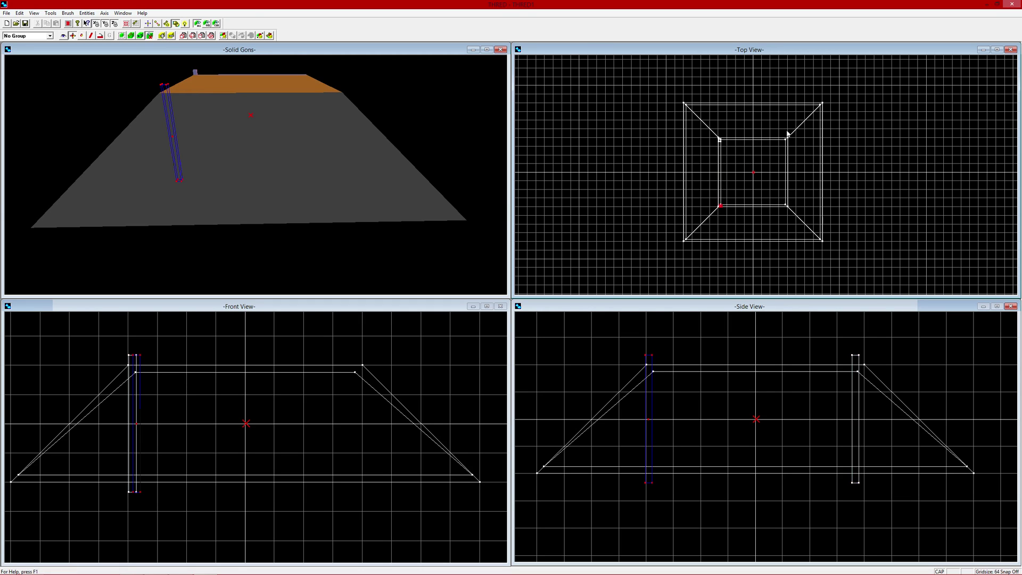
click(163, 36)
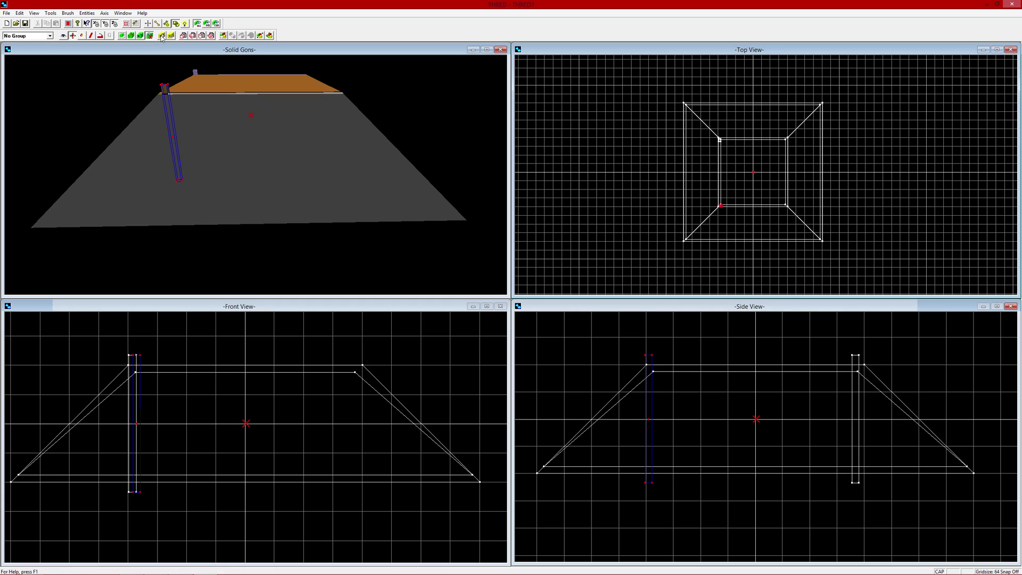
Add a pillar at the inner square's lower-right corner in the Top View and position the brush at its upper-right corner.
click(789, 203)
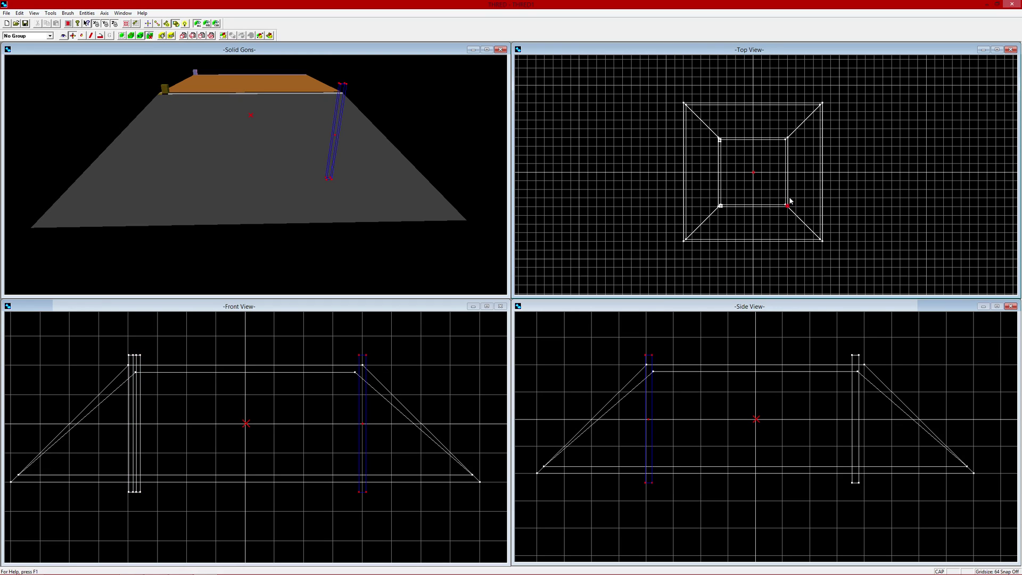
click(162, 39)
drag(788, 145, 787, 141)
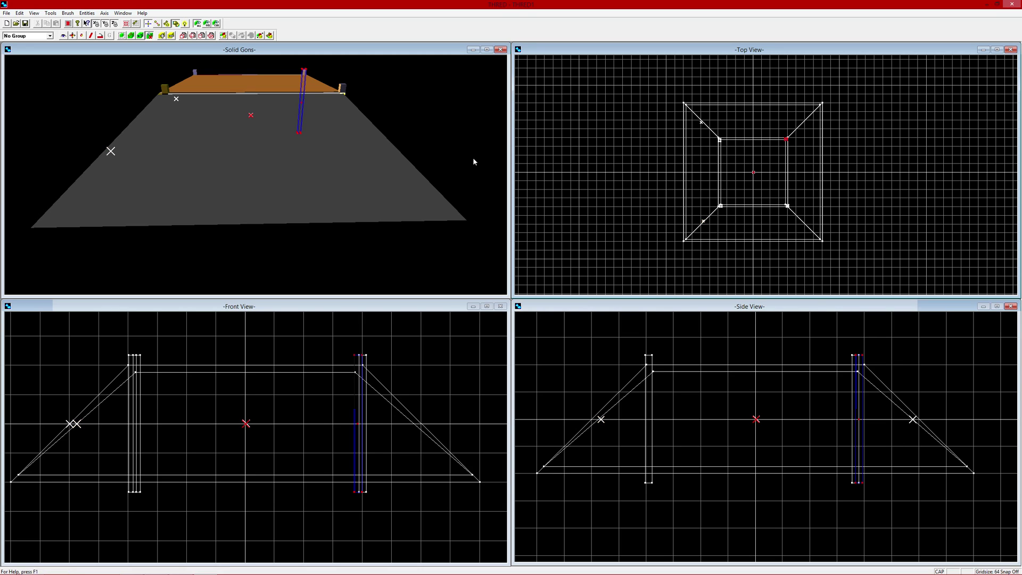
Move the upper-left, lower-left and lower-right corner lights slightly inward using the Side View.
click(912, 421)
drag(894, 419, 904, 422)
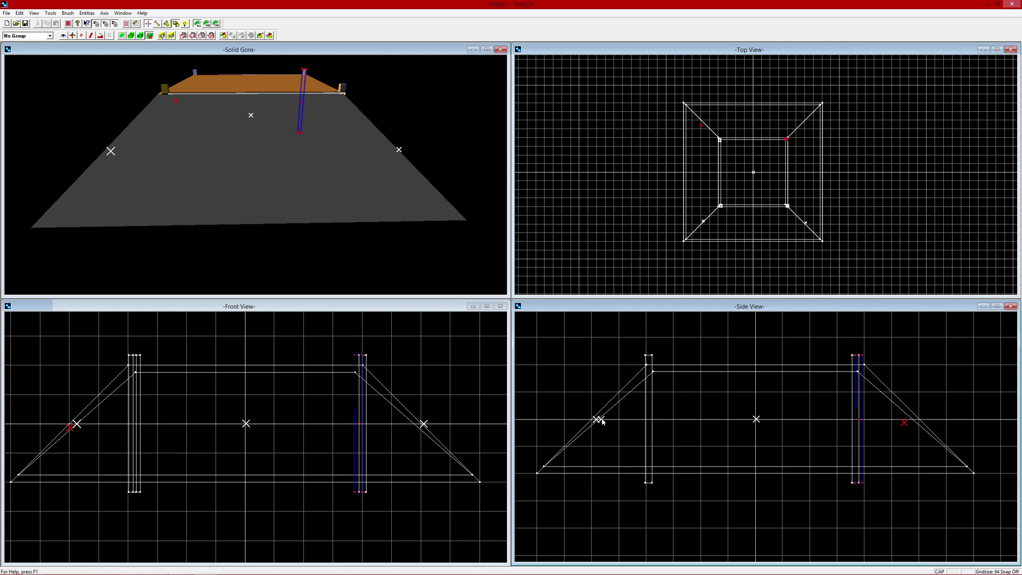
drag(601, 421, 609, 420)
click(597, 421)
drag(597, 421, 602, 421)
Shift the lower-right corner light inward, closer to its pillar, using the Front View.
click(464, 426)
key(Left)
key(Left)
key(Left)
key(Left)
key(Left)
key(Up)
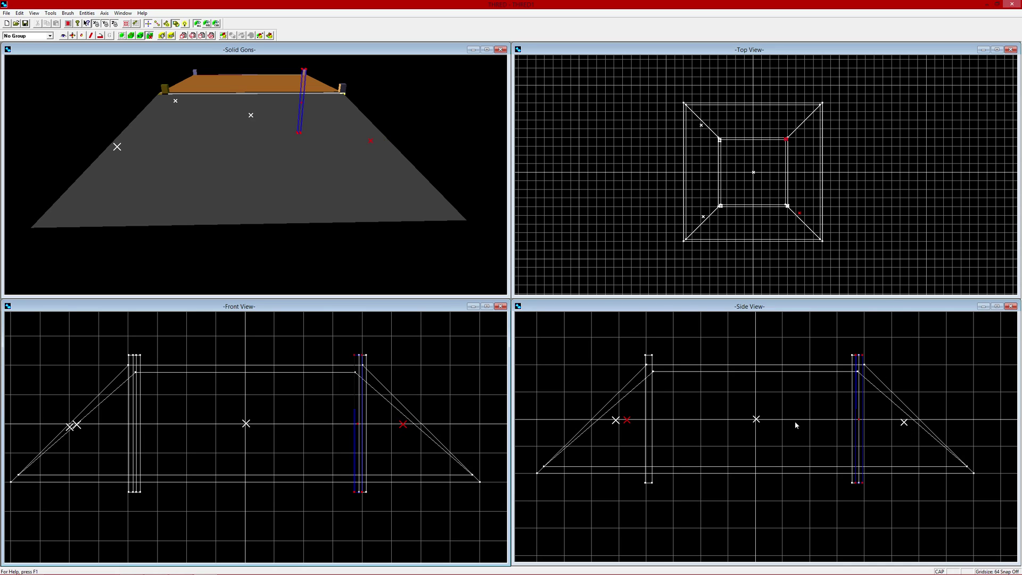
Move the upper-left and lower-left corner lights inward toward their pillars using the Front View.
click(904, 422)
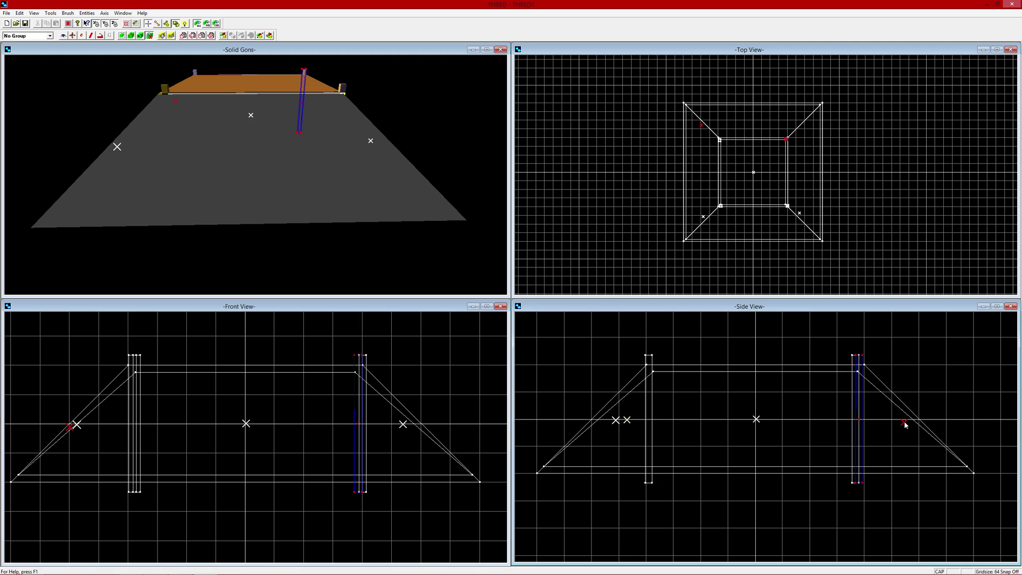
drag(133, 440, 183, 433)
click(800, 213)
drag(76, 428, 83, 433)
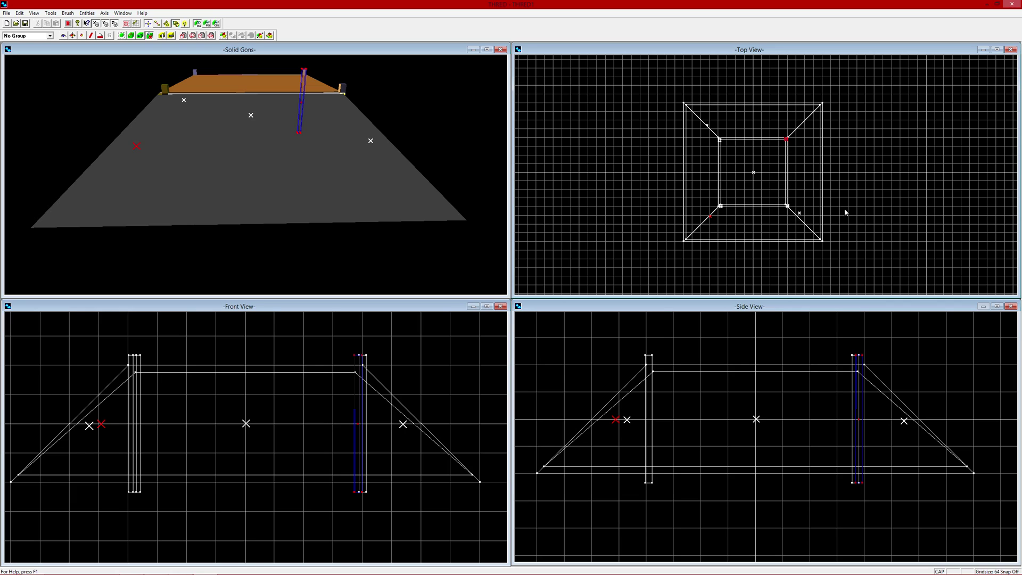
Add a light near the room's upper-right corner and another just above the player start at the centre.
click(800, 212)
click(184, 25)
click(180, 24)
click(302, 519)
key(Up)
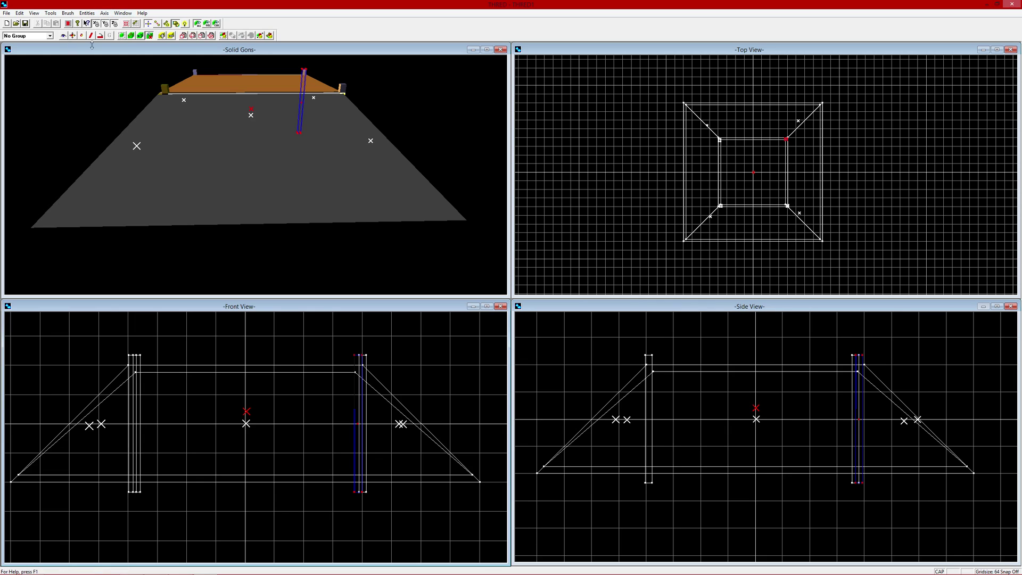
Reshape the brush into a wide solid slab, 1200 by 1200 at both top and bottom.
click(183, 35)
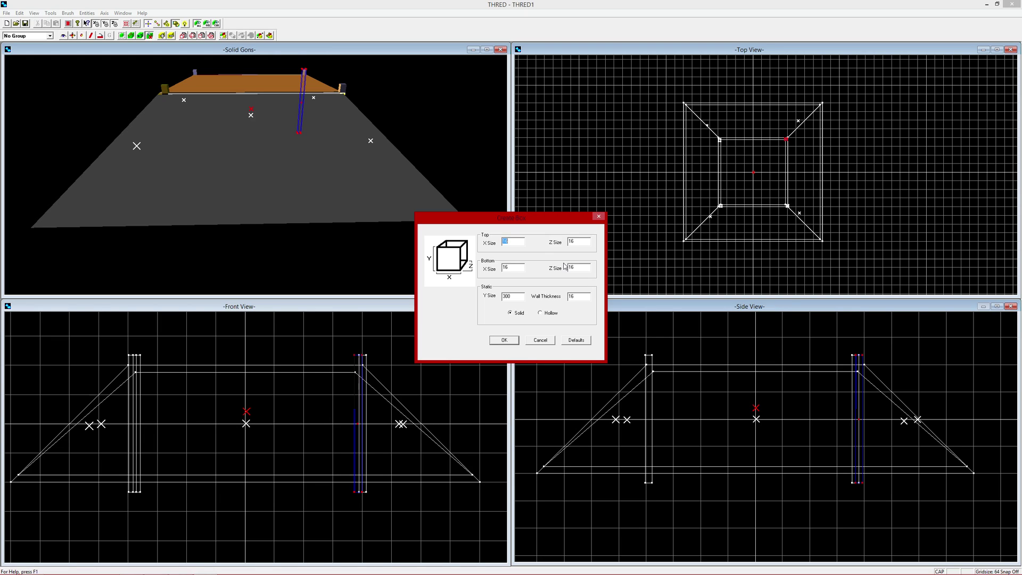
text(1200)
key(Tab)
text(1200)
key(Tab)
text(1200)
key(Tab)
text(1200)
key(Tab)
text(12)
click(506, 341)
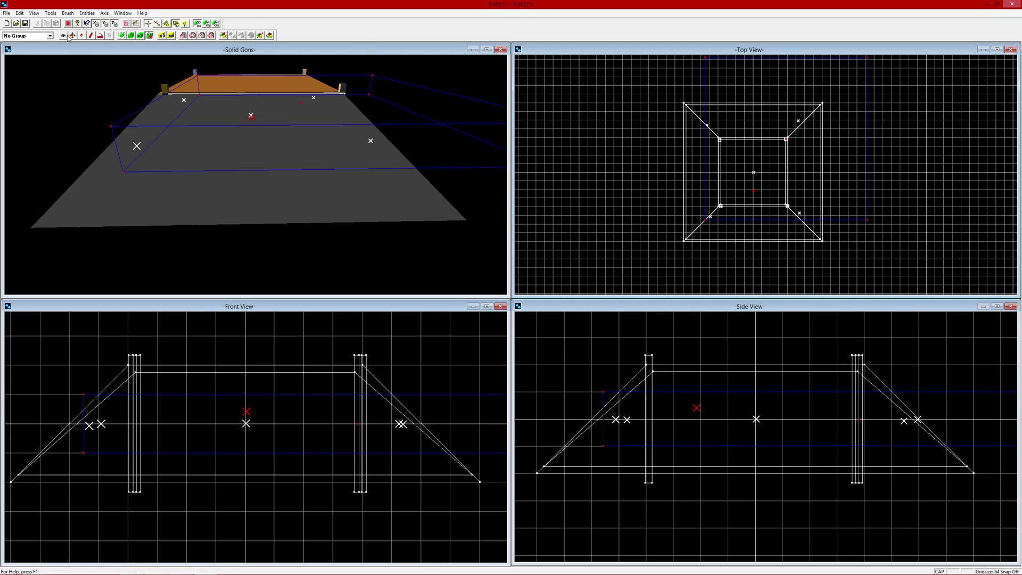
Position the slab over the whole room in the Top View and lower it to the pillar bases in the Front View.
click(933, 119)
click(933, 118)
click(933, 119)
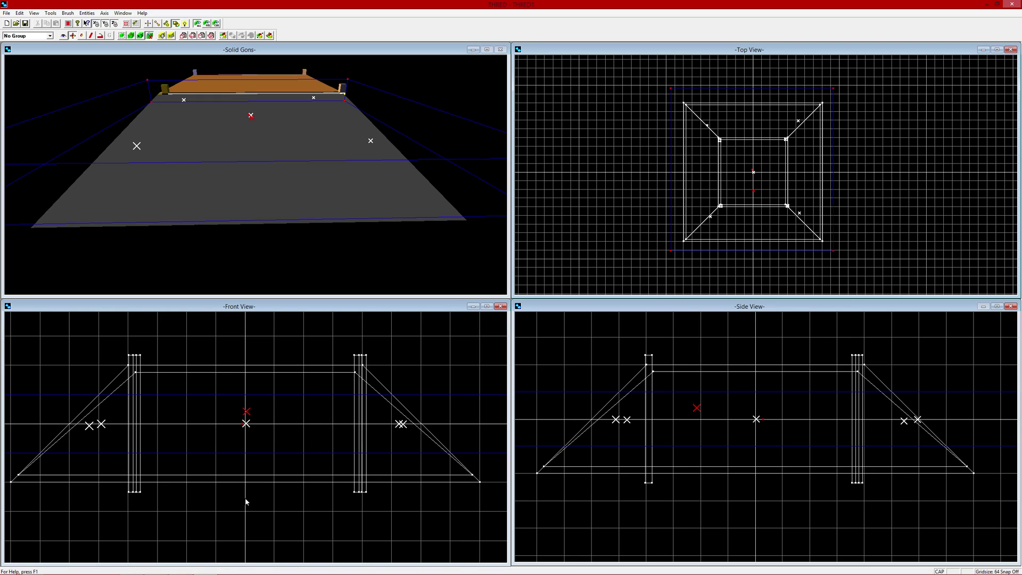
click(221, 472)
click(222, 472)
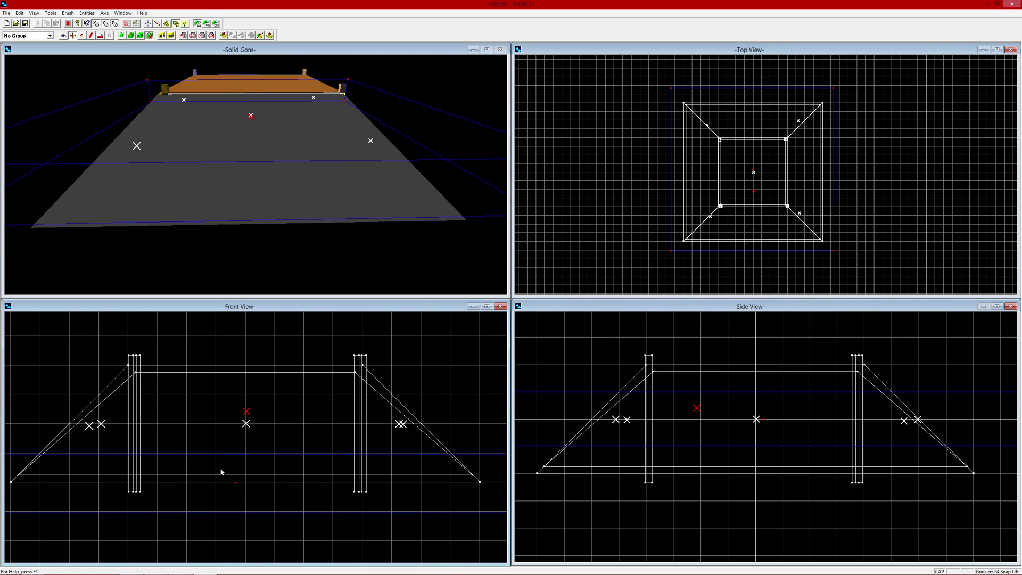
click(221, 472)
click(221, 472)
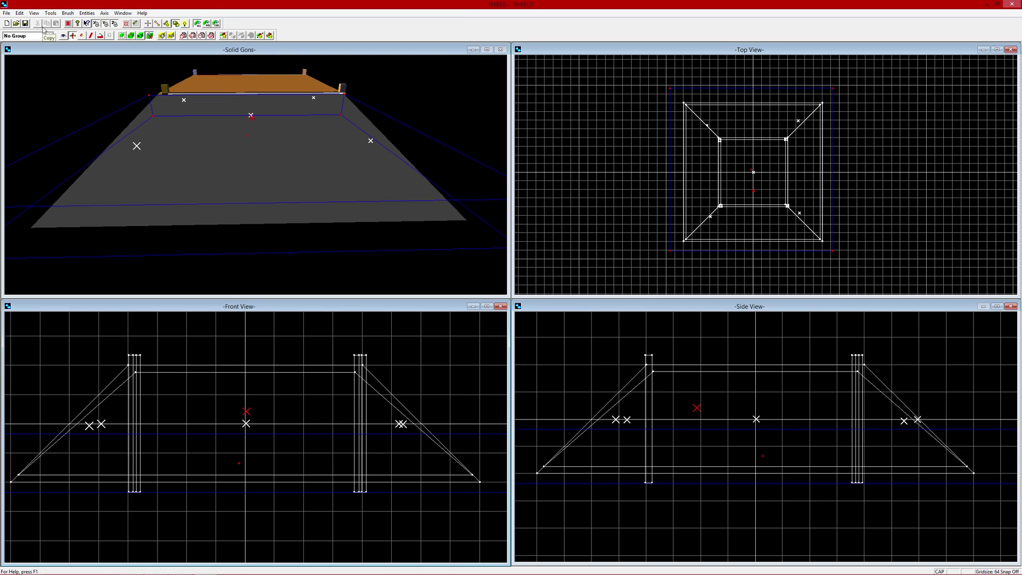
Choose the water texture *04mwat2 for the slab.
click(34, 13)
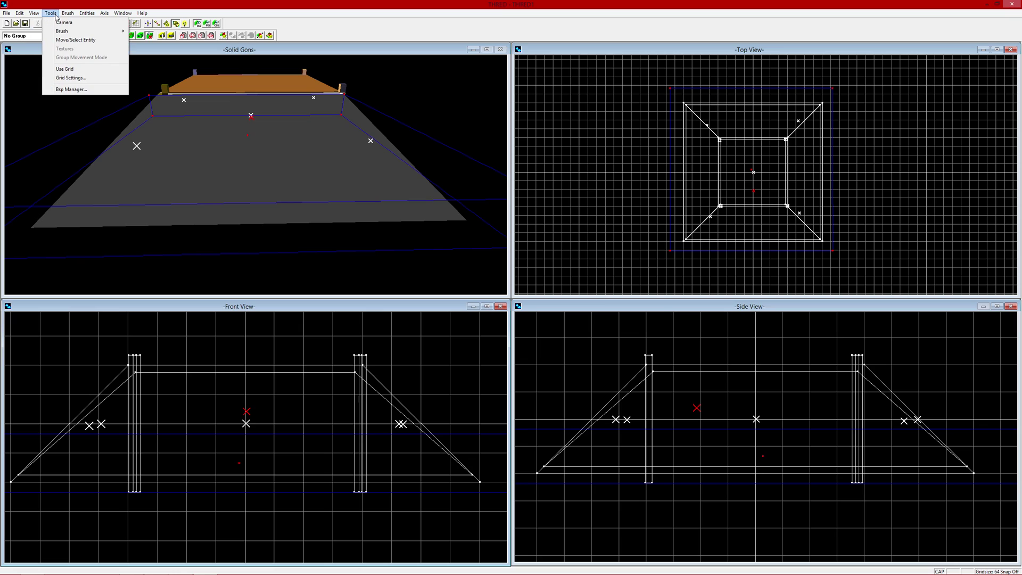
click(48, 22)
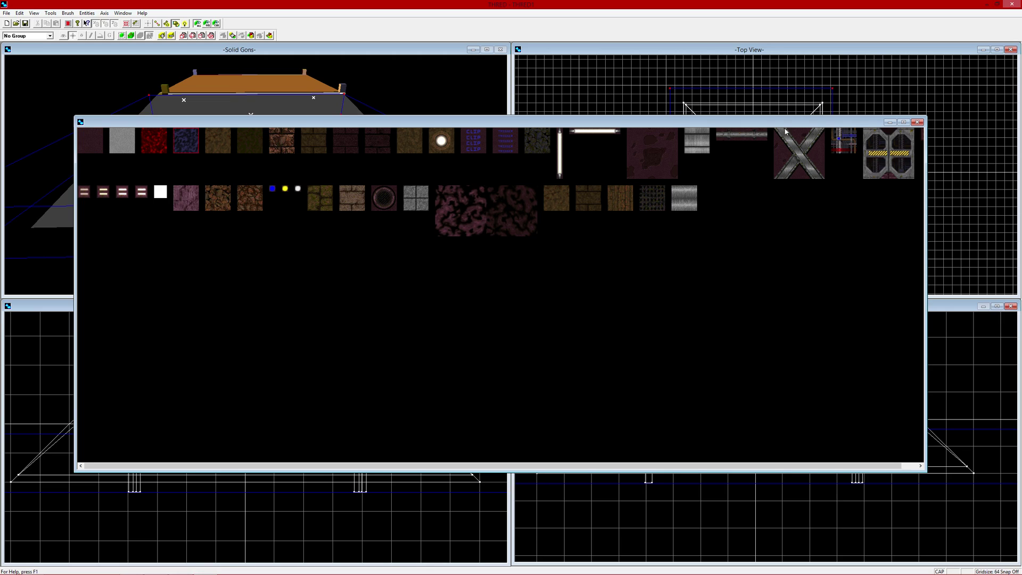
click(916, 123)
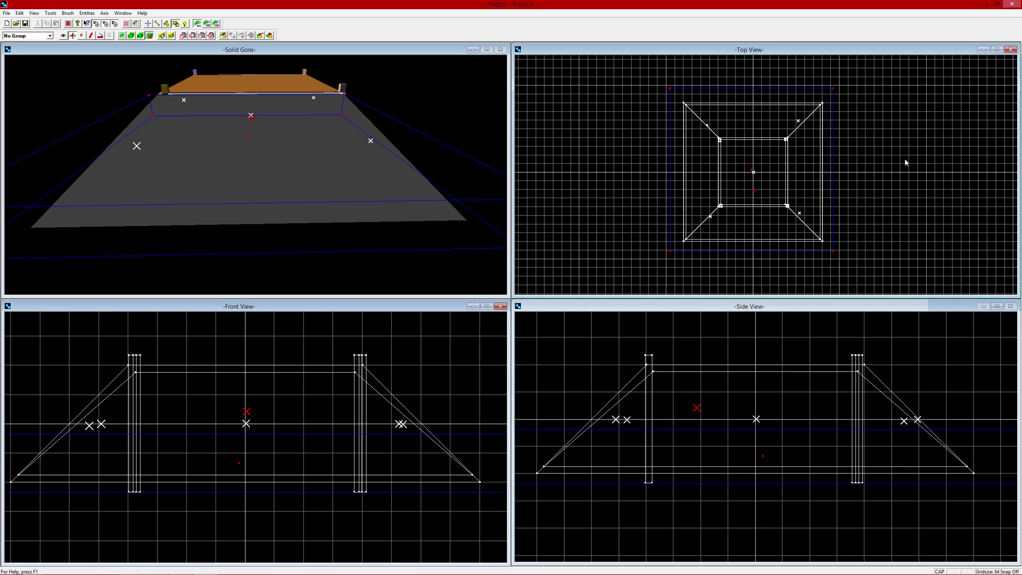
Align the slab with the room's centre in the Top View and open its brush attributes.
key(Right)
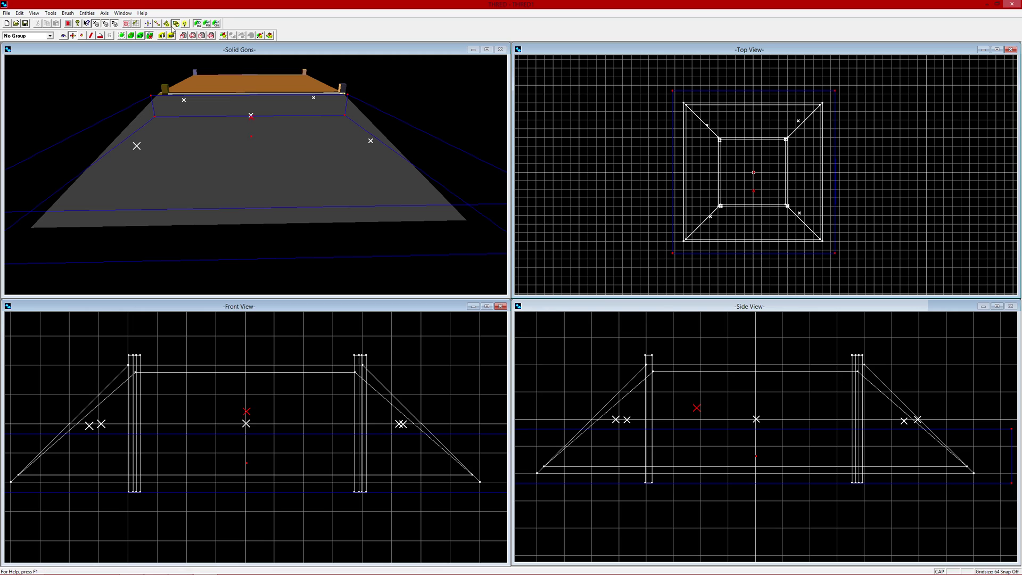
click(136, 35)
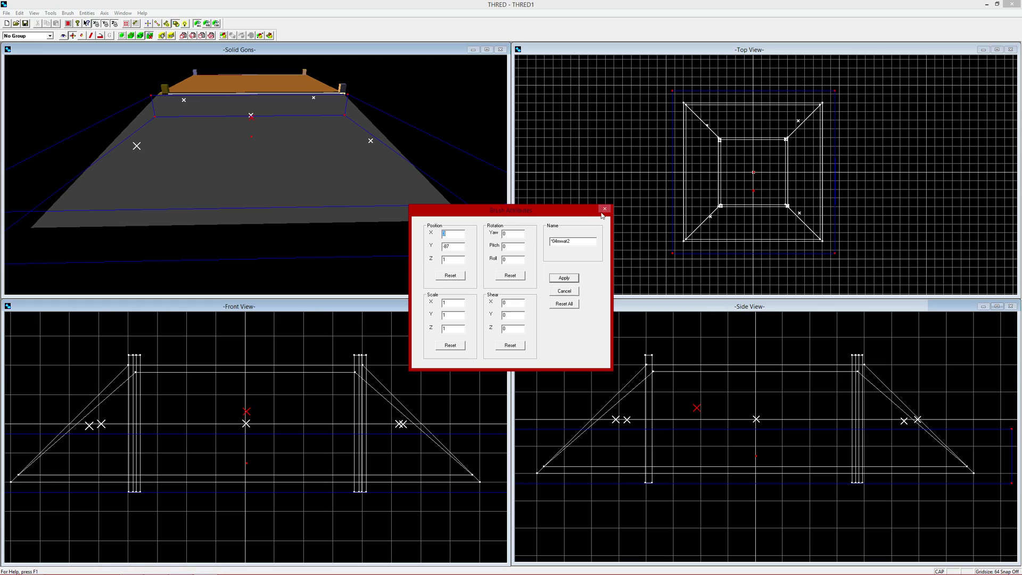
Close the brush attributes dialog and rebuild the solid preview so it includes the water brush.
click(603, 211)
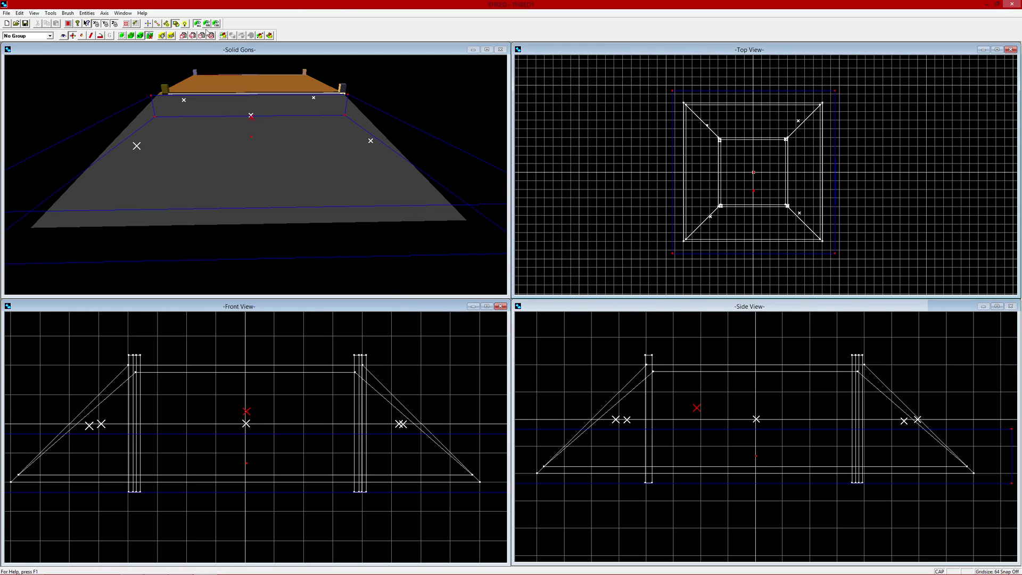
click(163, 36)
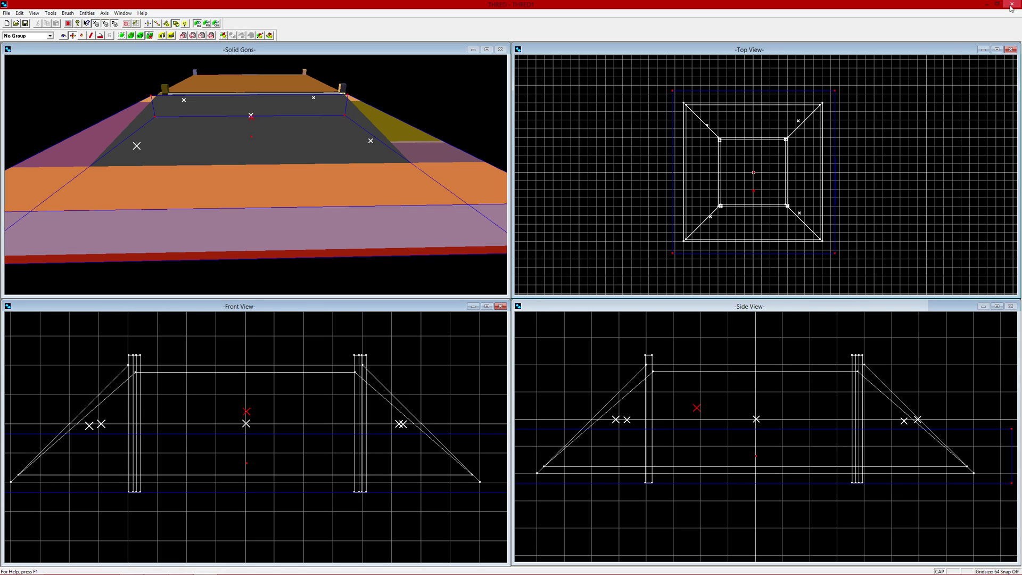
Save the map under the file name Test in the THRED folder.
click(6, 13)
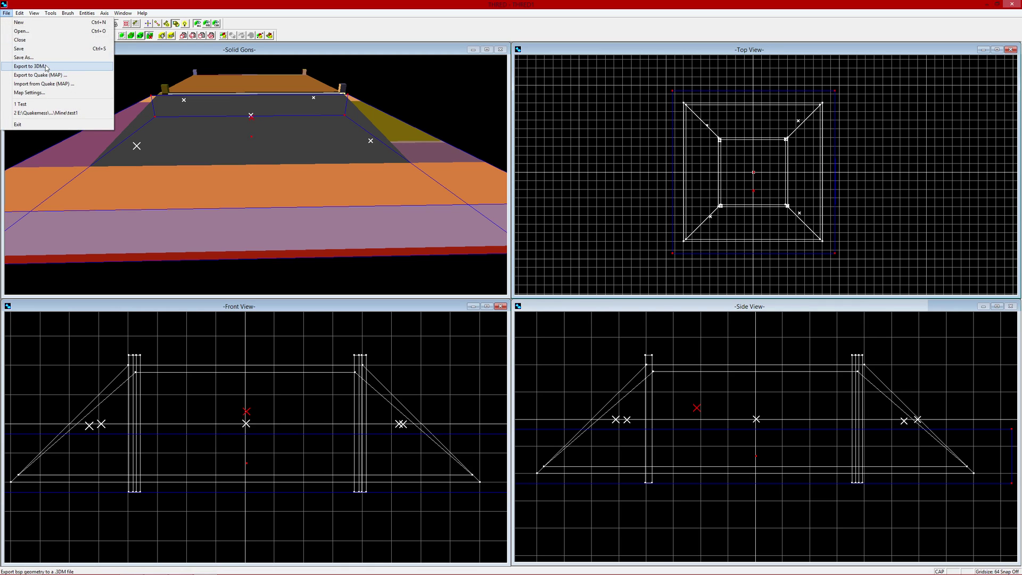
click(24, 56)
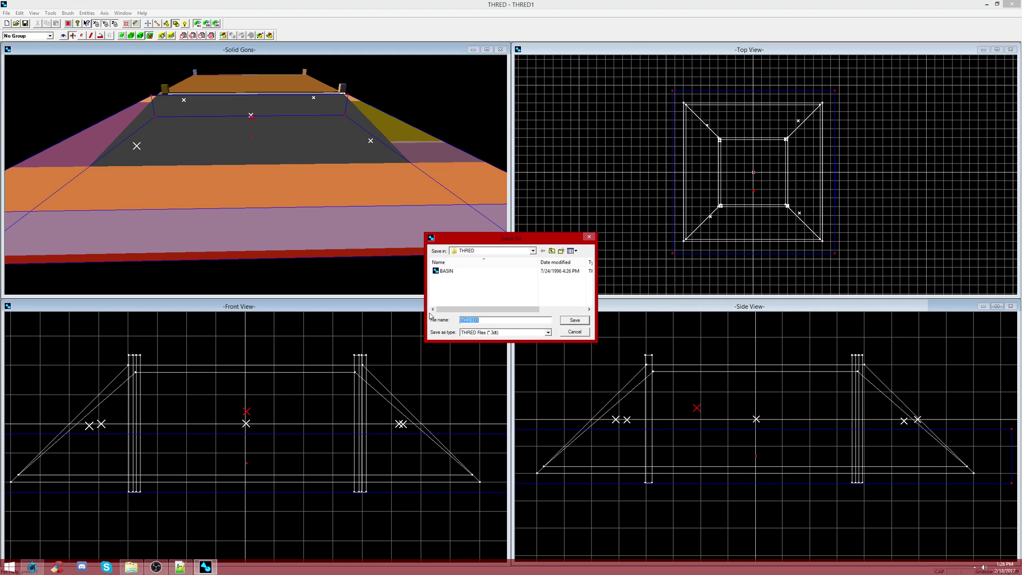
text(TE)
key(BackSpace)
text(est)
key(Return)
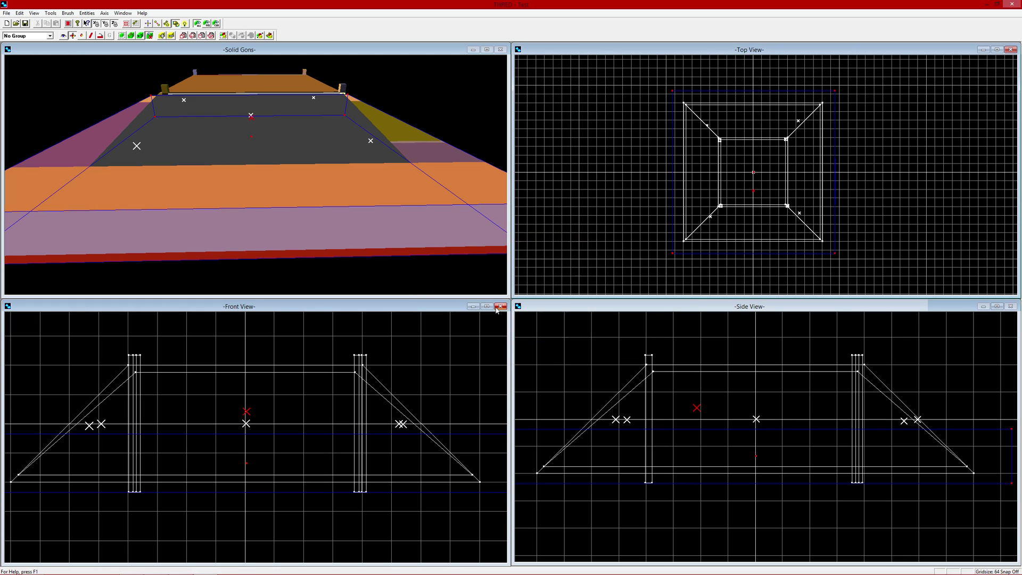
click(6, 13)
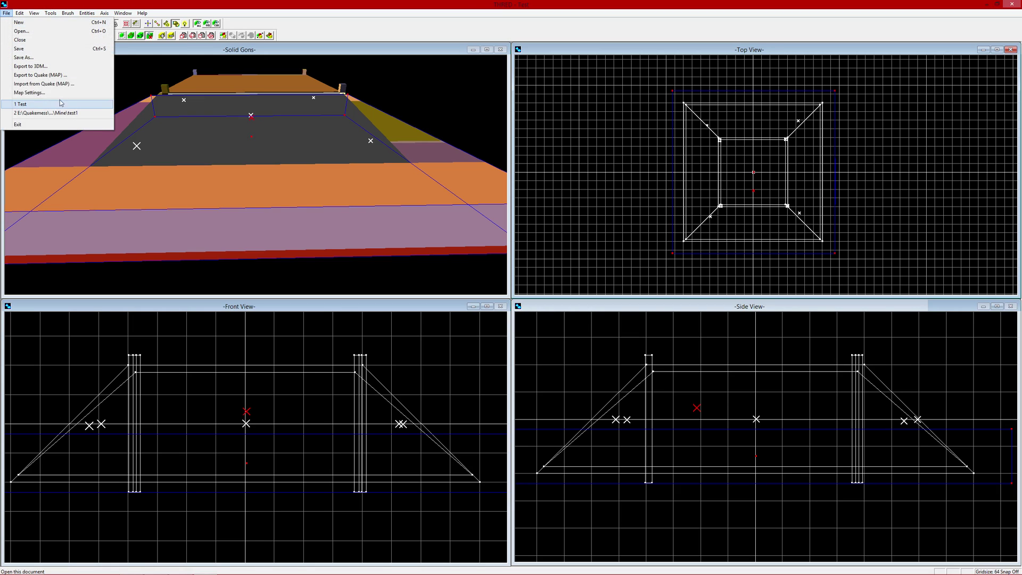
click(60, 83)
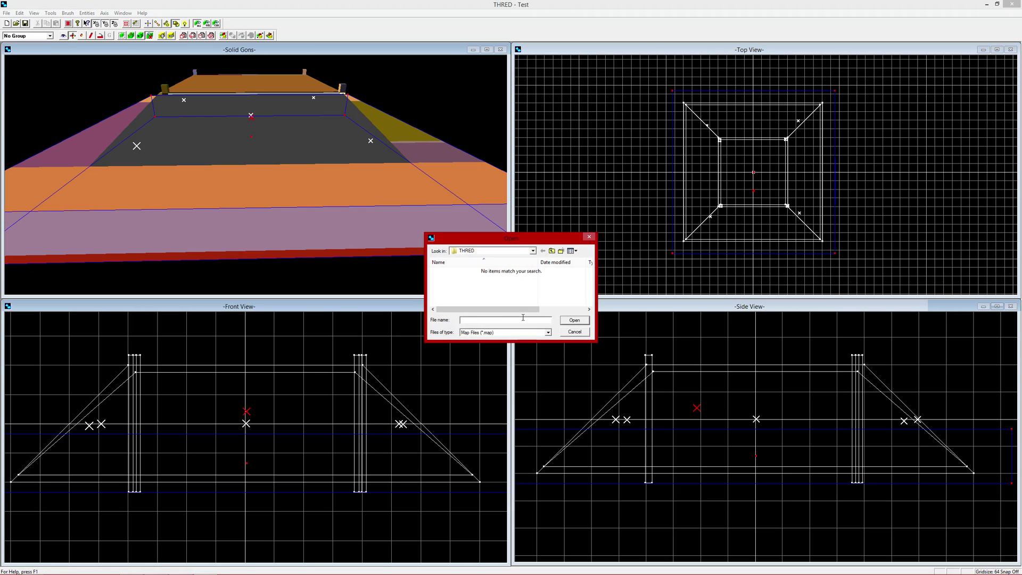
text(t)
click(516, 316)
text(test)
click(574, 321)
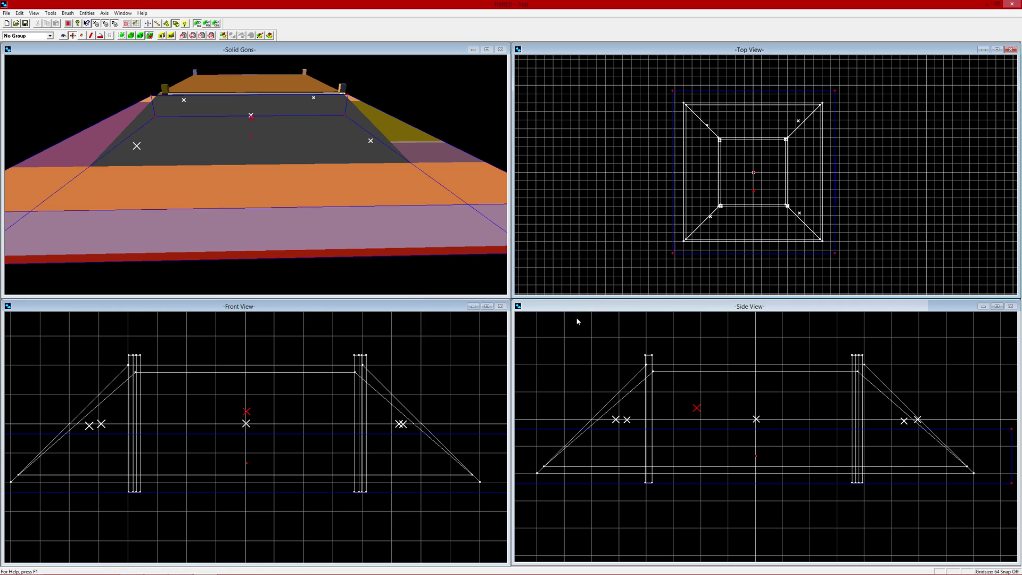
click(131, 567)
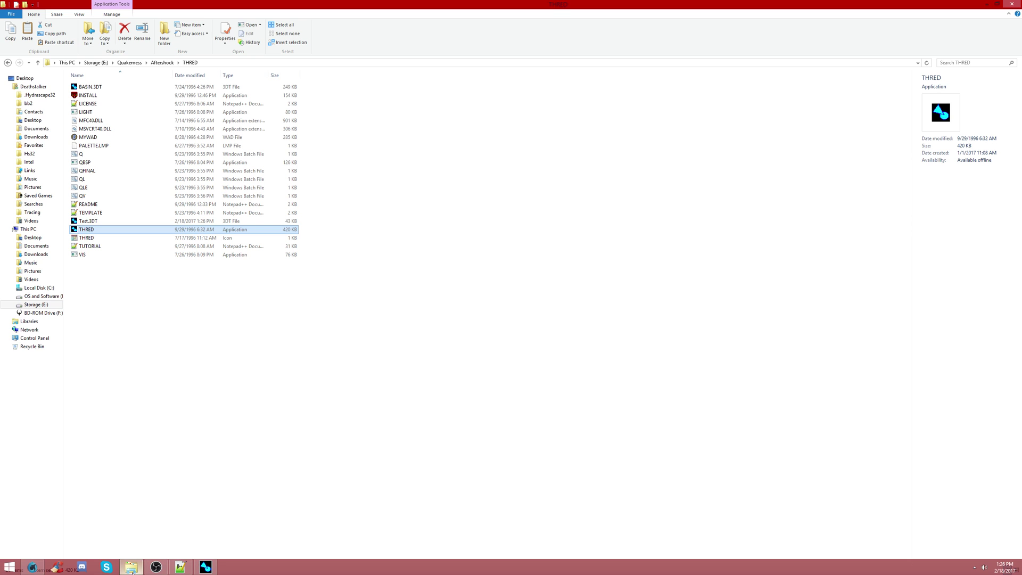
click(131, 568)
Export the map to Quake format as Test.MAP and locate the exported file in the THRED folder in File Explorer.
click(6, 13)
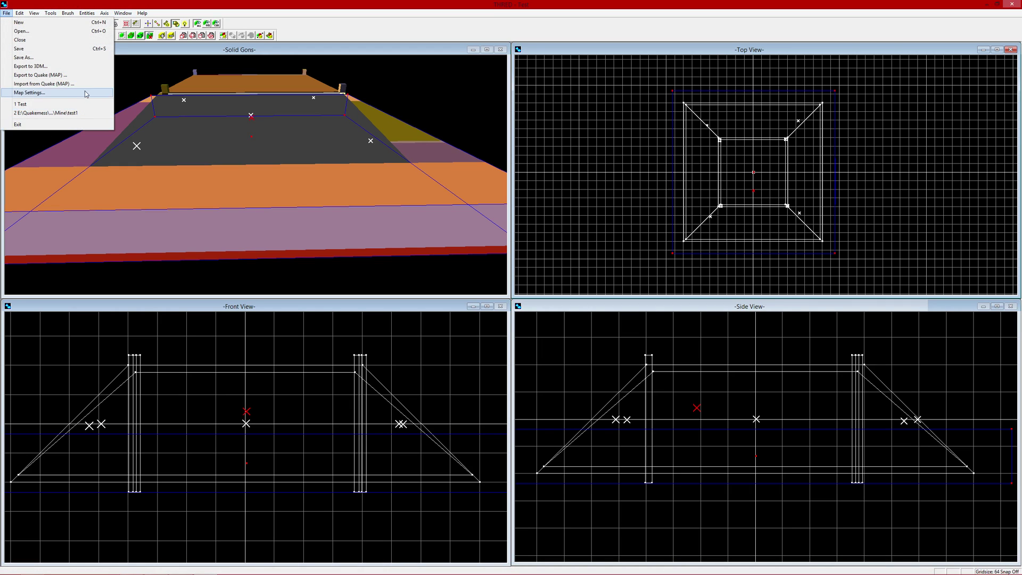
click(80, 75)
click(565, 319)
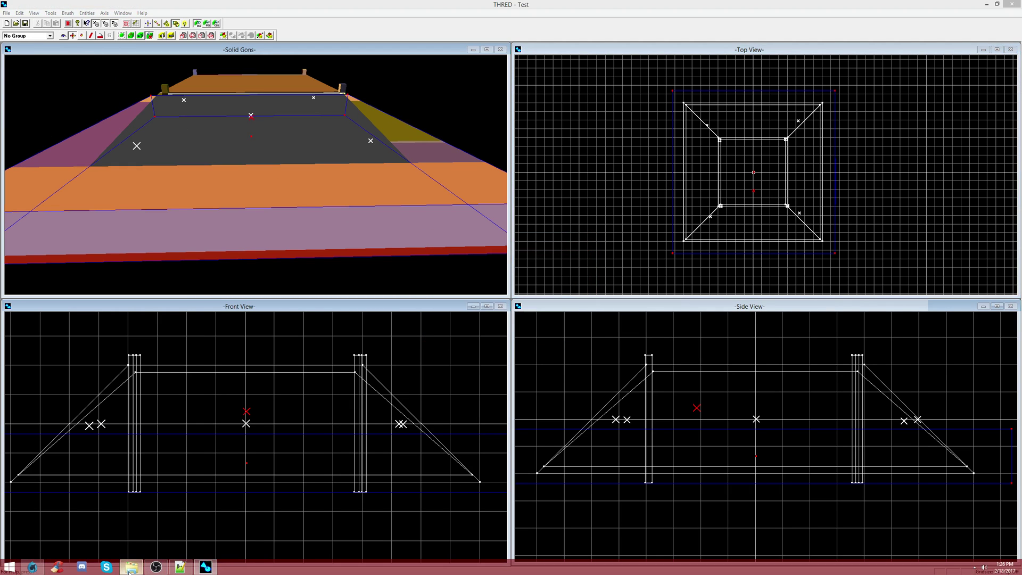
click(131, 568)
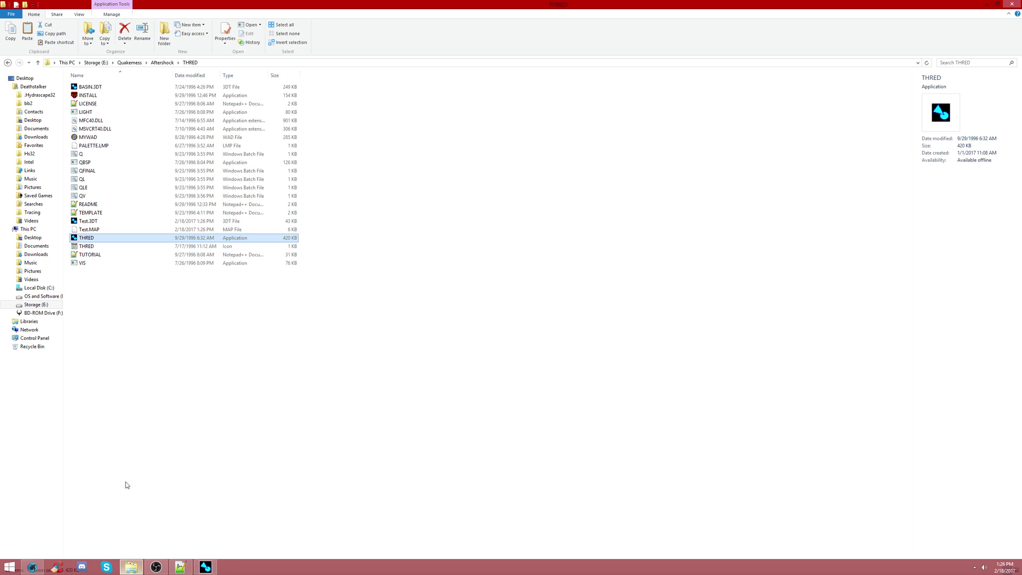
click(113, 229)
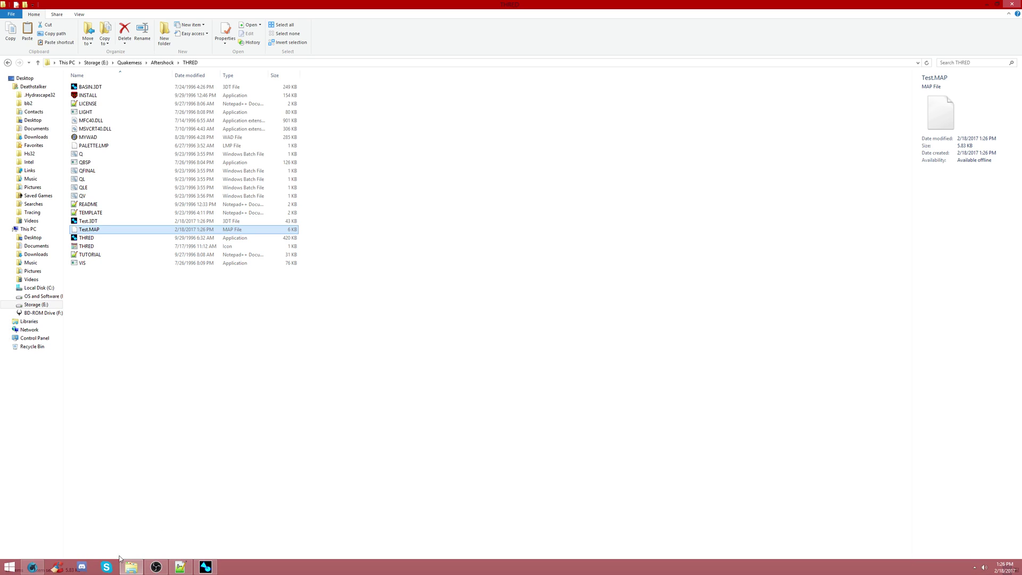
Open a Command Prompt and switch to the E: drive.
click(19, 568)
text(cmd)
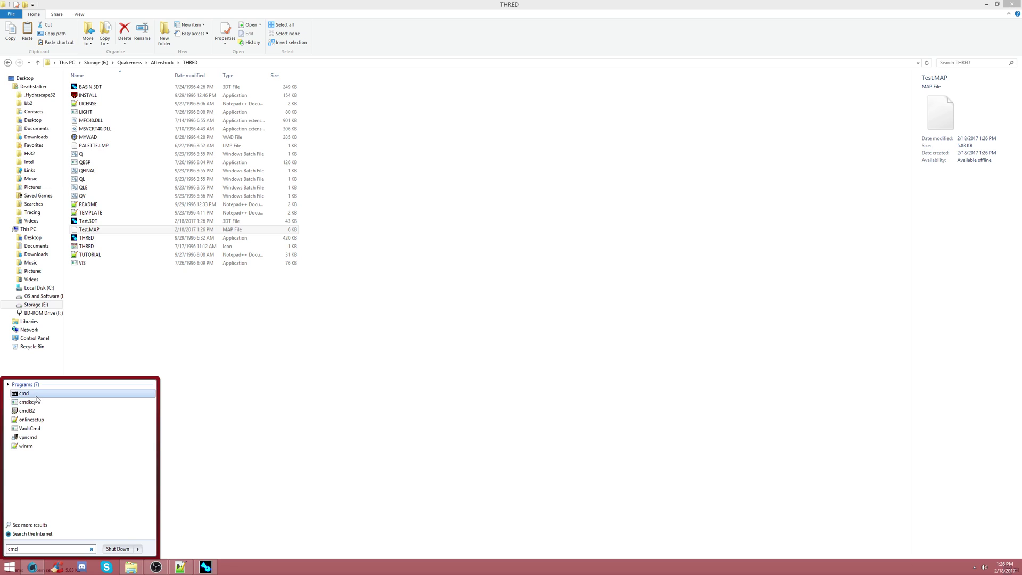
click(24, 394)
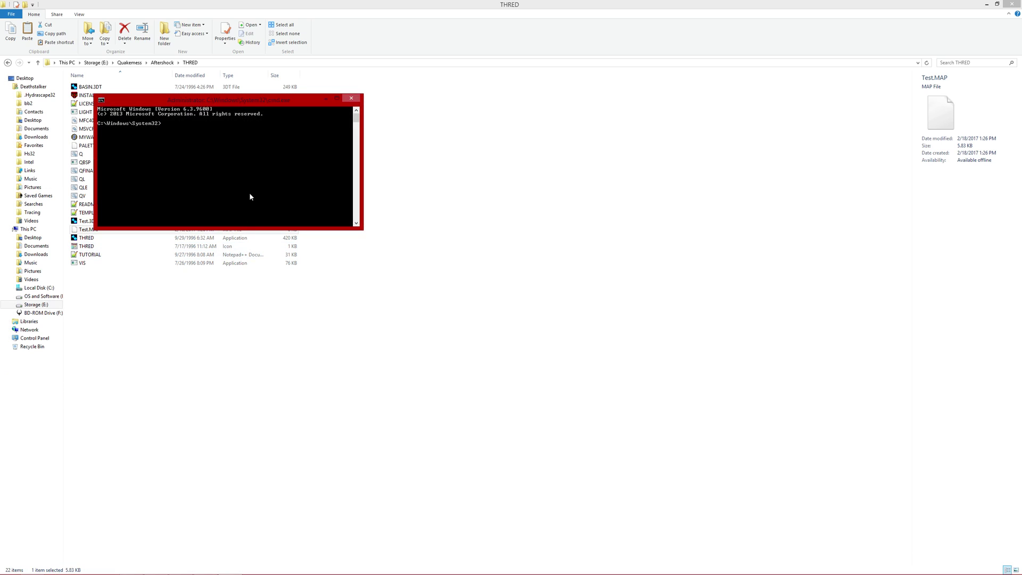
text(e:)
key(Return)
Change the working directory to quakemess\aftershock\thred.
text(quakeme)
key(BackSpace)
key(BackSpace)
key(BackSpace)
key(BackSpace)
key(BackSpace)
key(BackSpace)
key(BackSpace)
text(cd quake)
text(d)
key(Return)
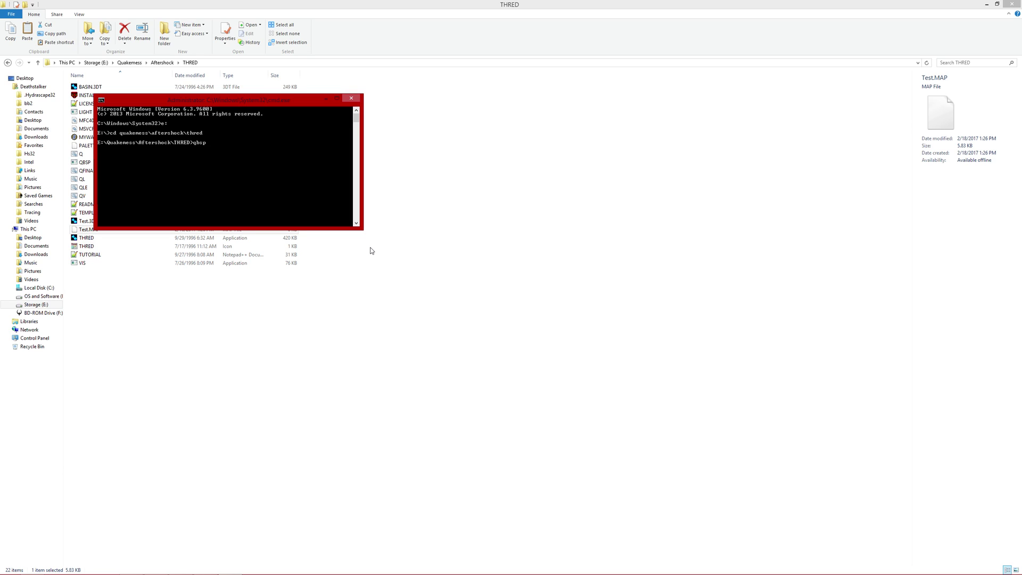
Compile the test map with "qbsp test" and compute its lighting with "light test".
text(qbsp test)
key(Return)
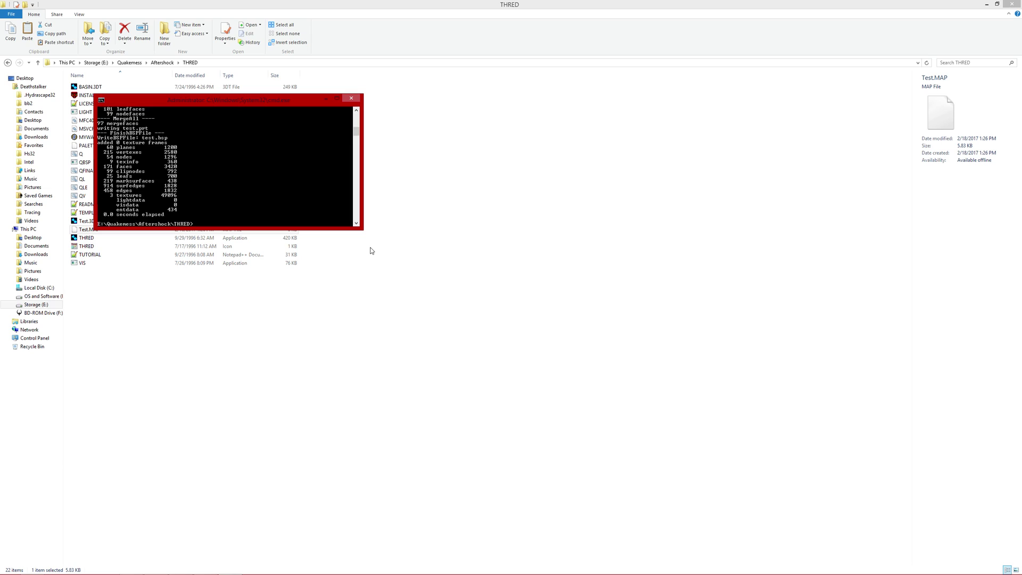
text(light test)
key(Return)
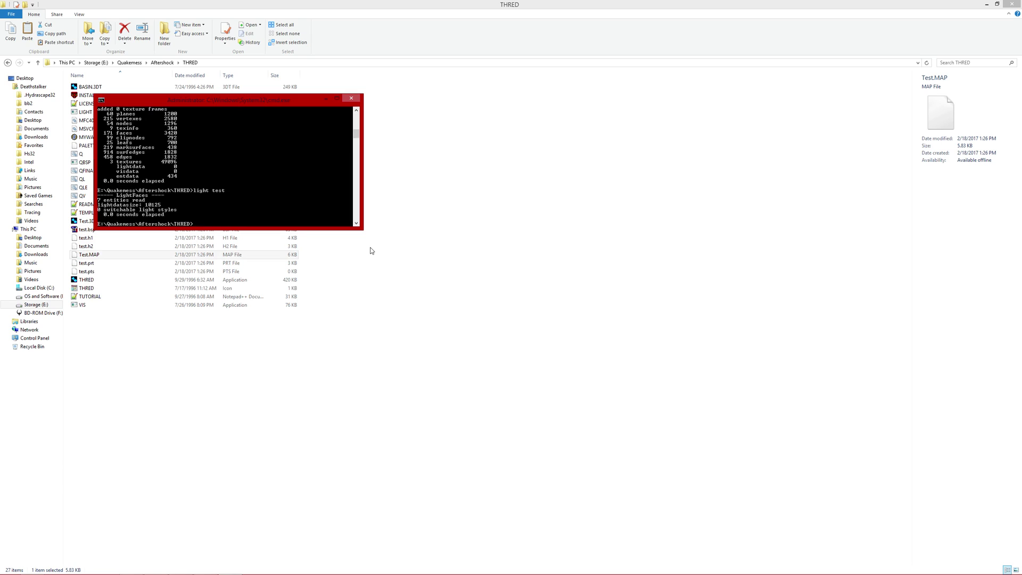
Copy the compiled test.bsp from the THRED folder into Quakemess\AS\MAPS, replacing the existing file.
click(325, 98)
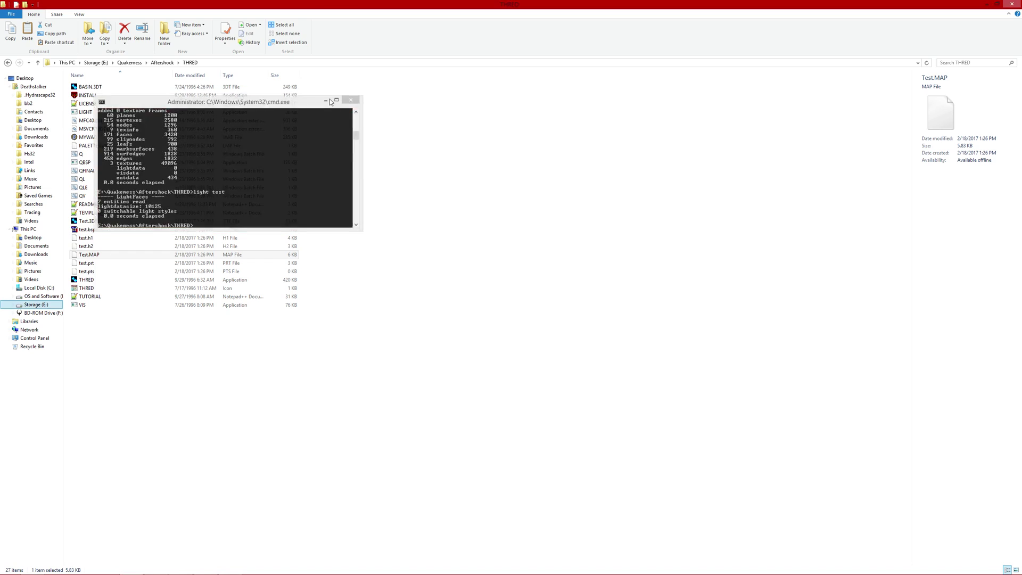
click(490, 470)
click(83, 229)
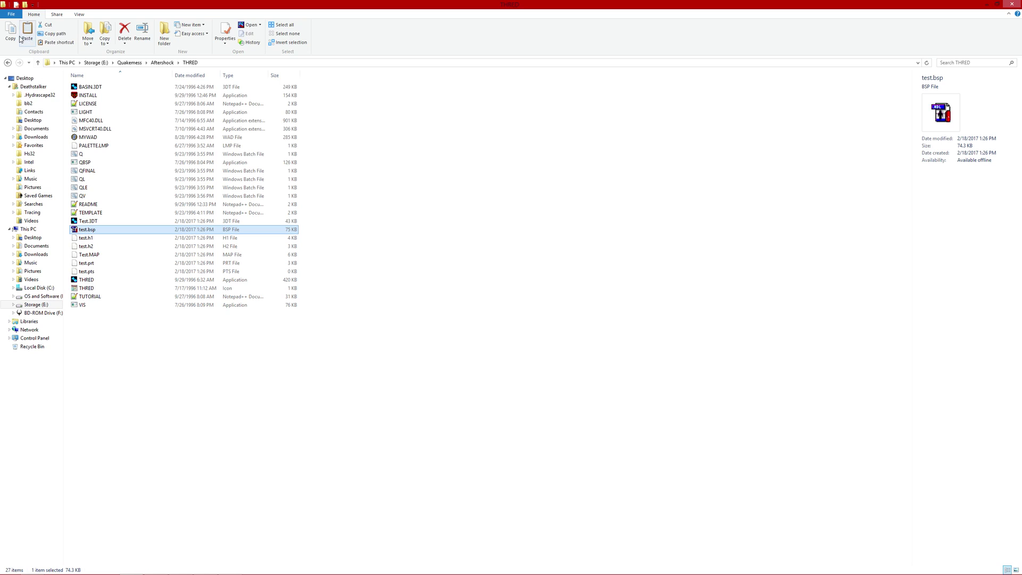
click(7, 63)
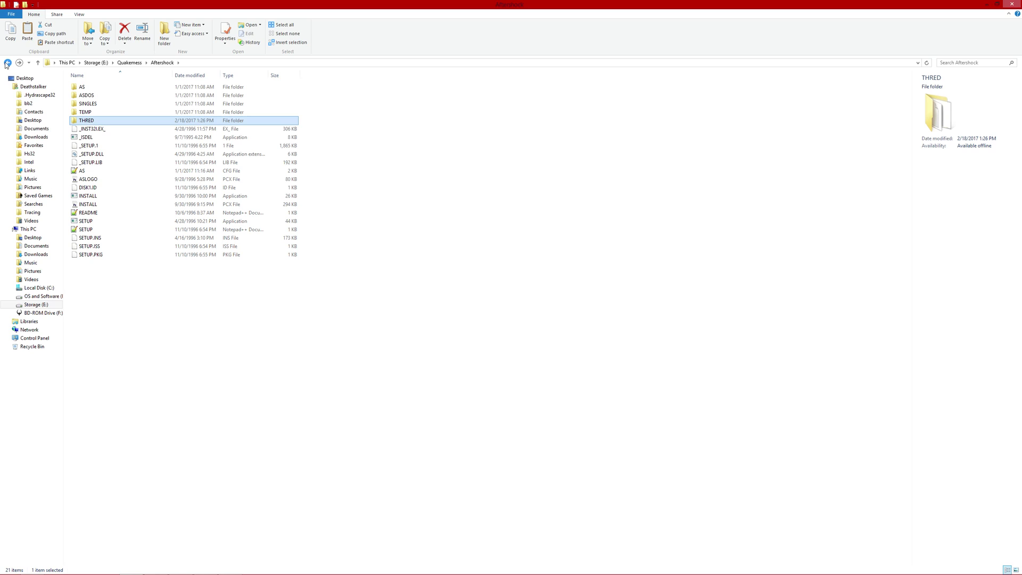
click(8, 63)
double_click(82, 95)
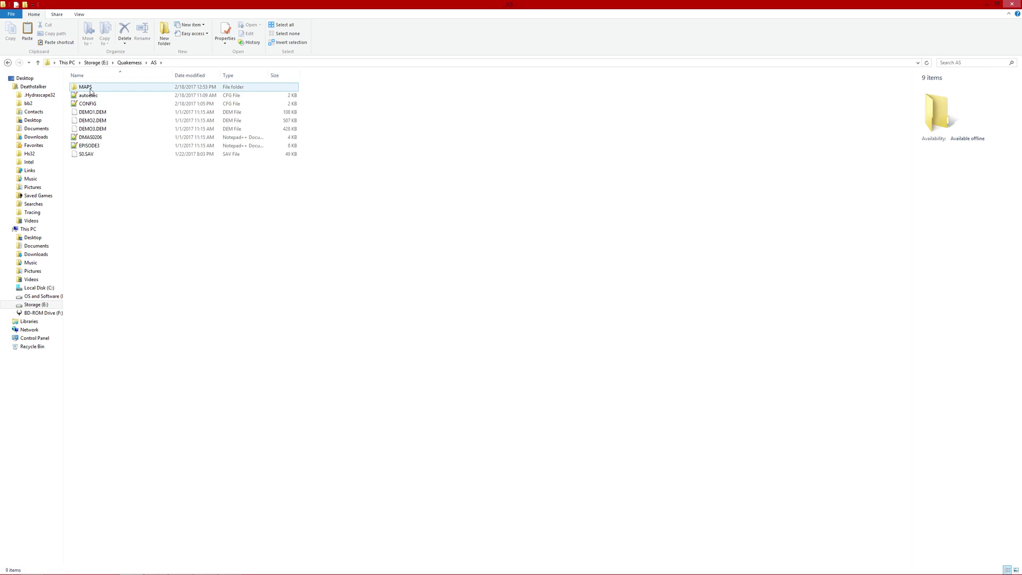
double_click(88, 86)
key(ctrl+v)
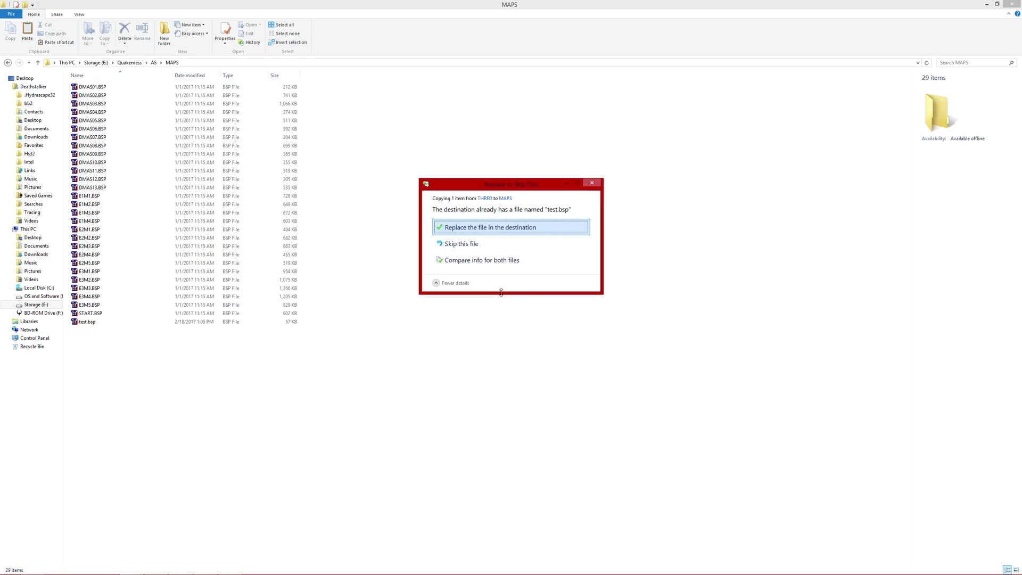
click(519, 230)
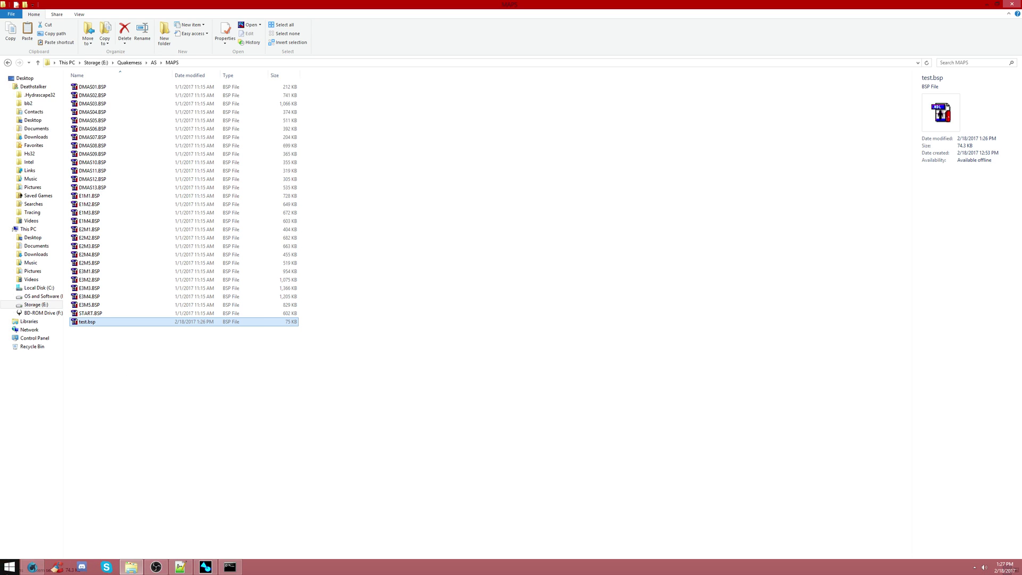
Switch to Quake and load the compiled level with the console command "map test".
click(984, 4)
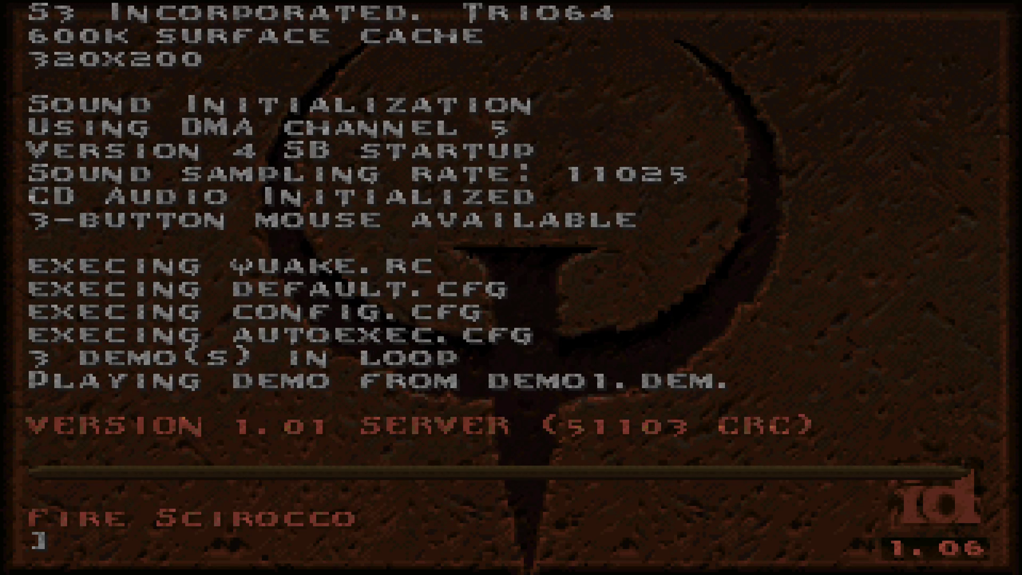
key(grave)
text(map )
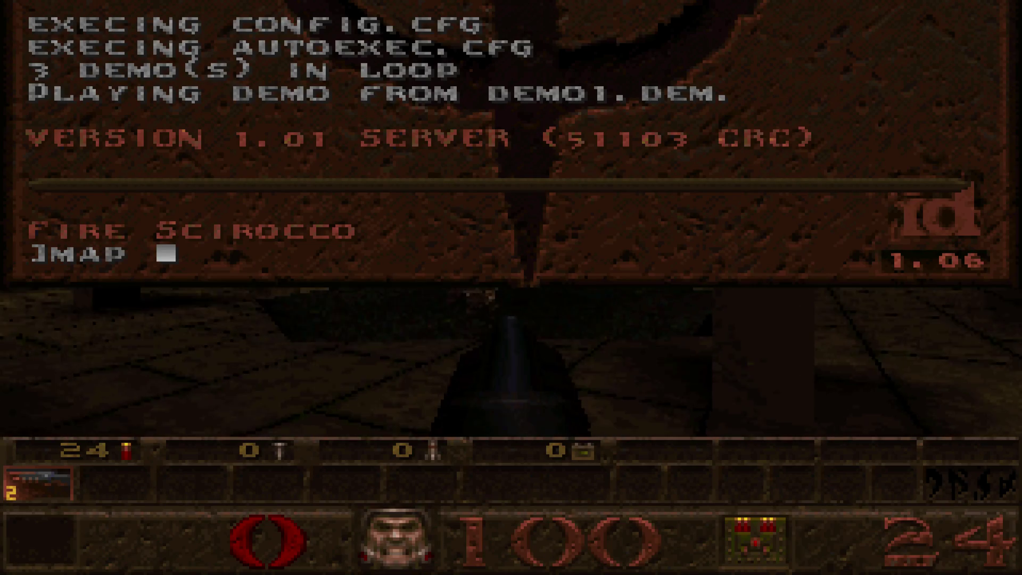
text(test)
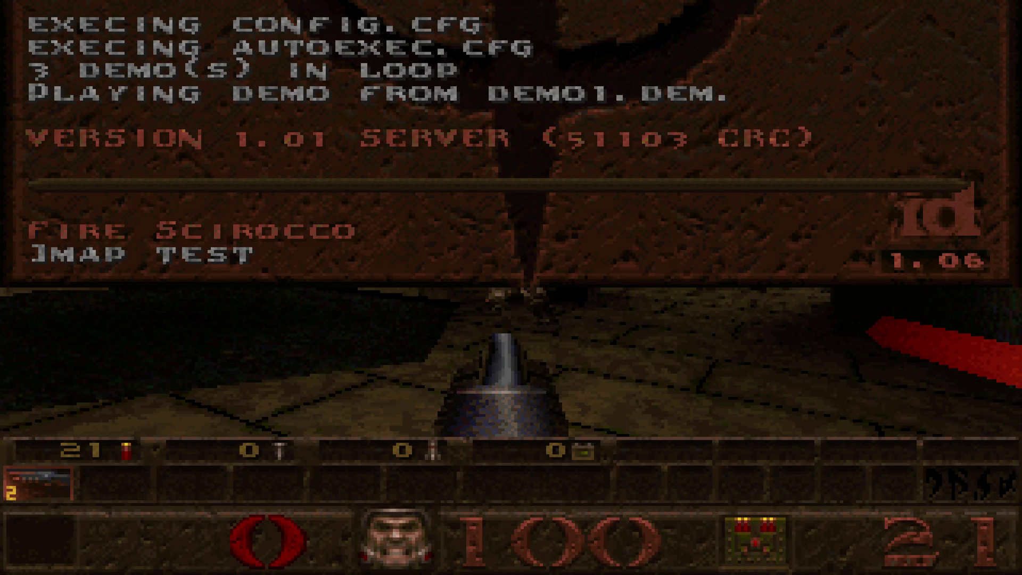
key(Return)
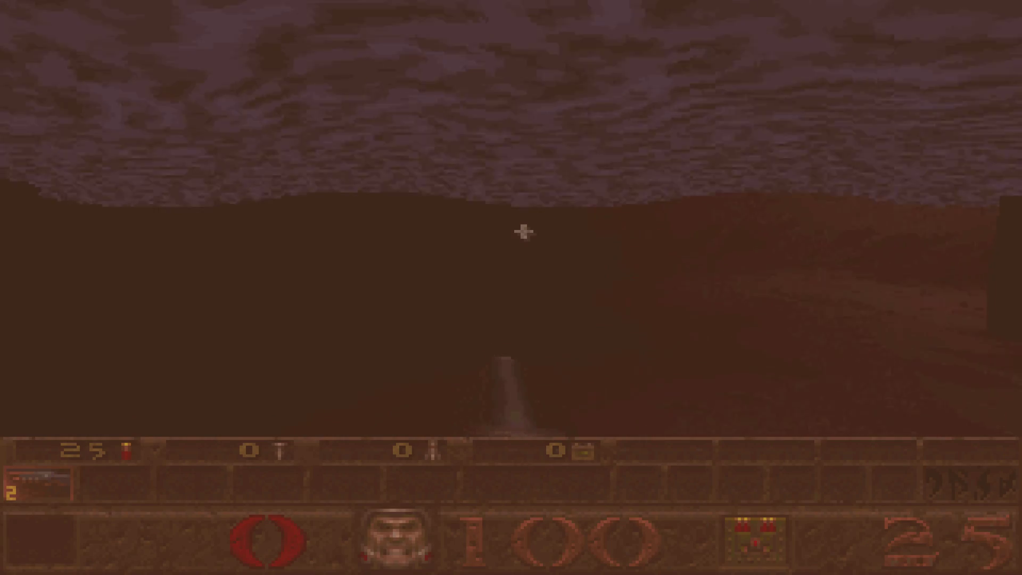
Move through the test level above and below the water to examine the water, walls and pillars.
key(w)
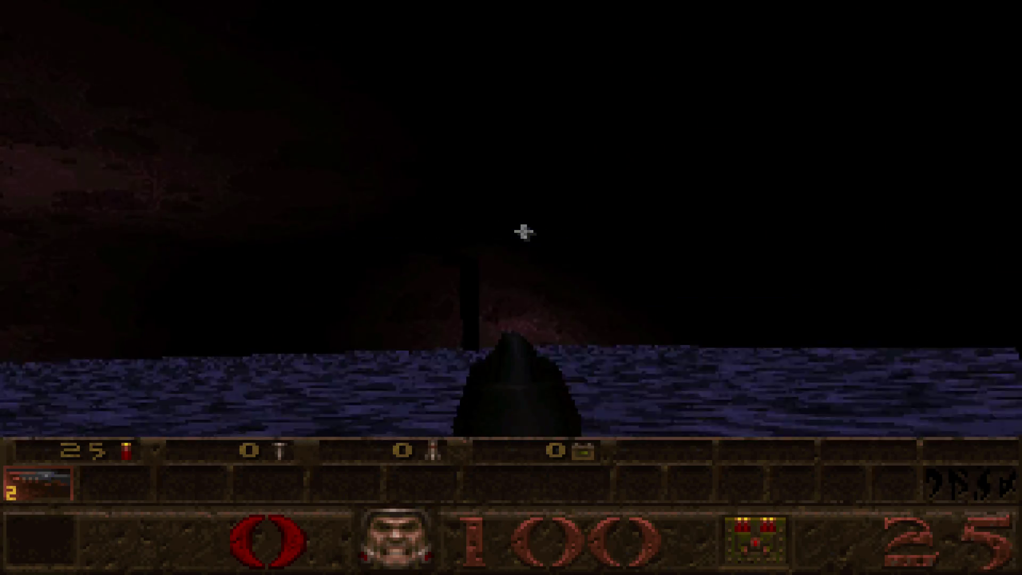
key(w)
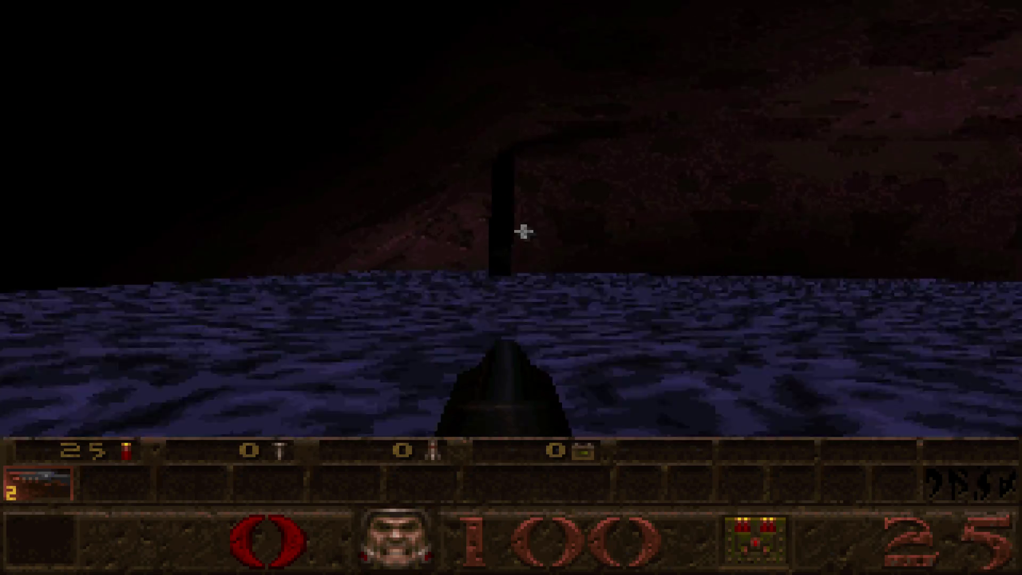
key(w)
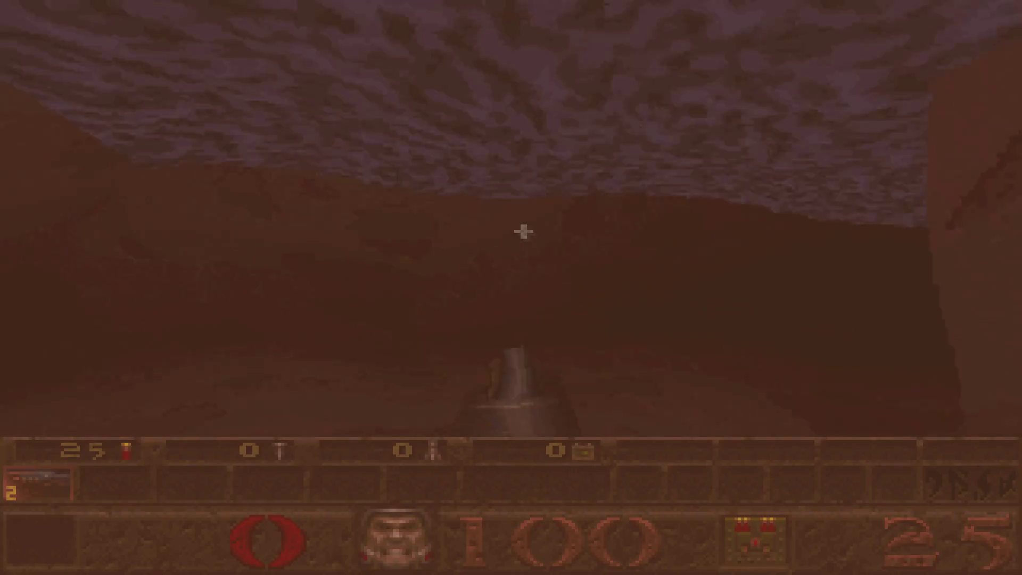
key(w)
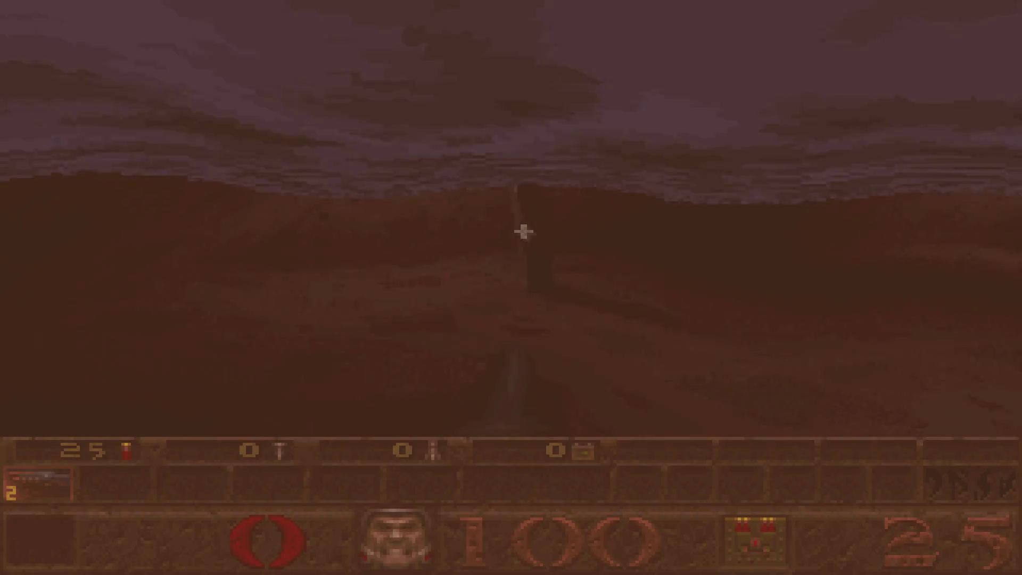
key(w)
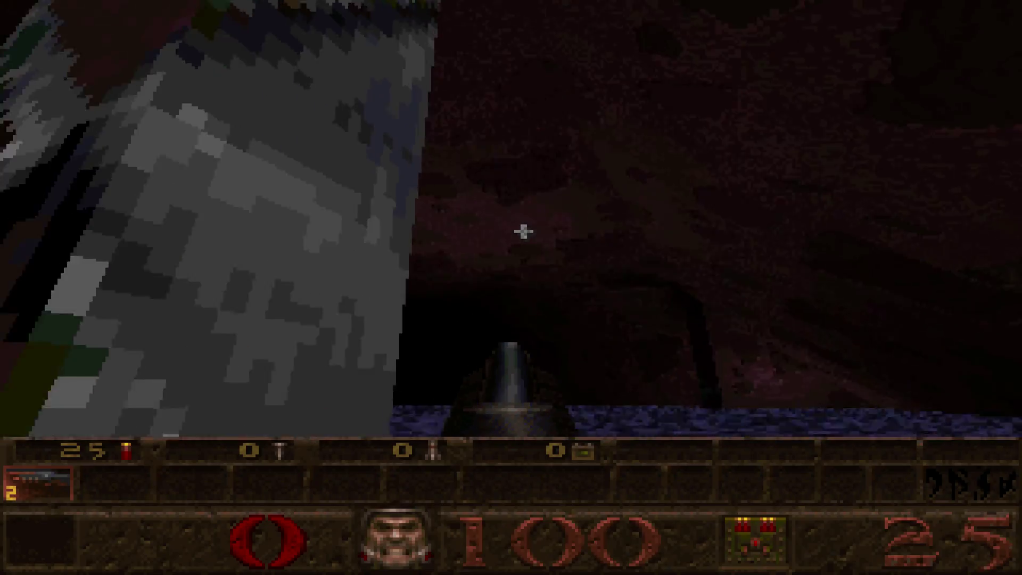
key(w)
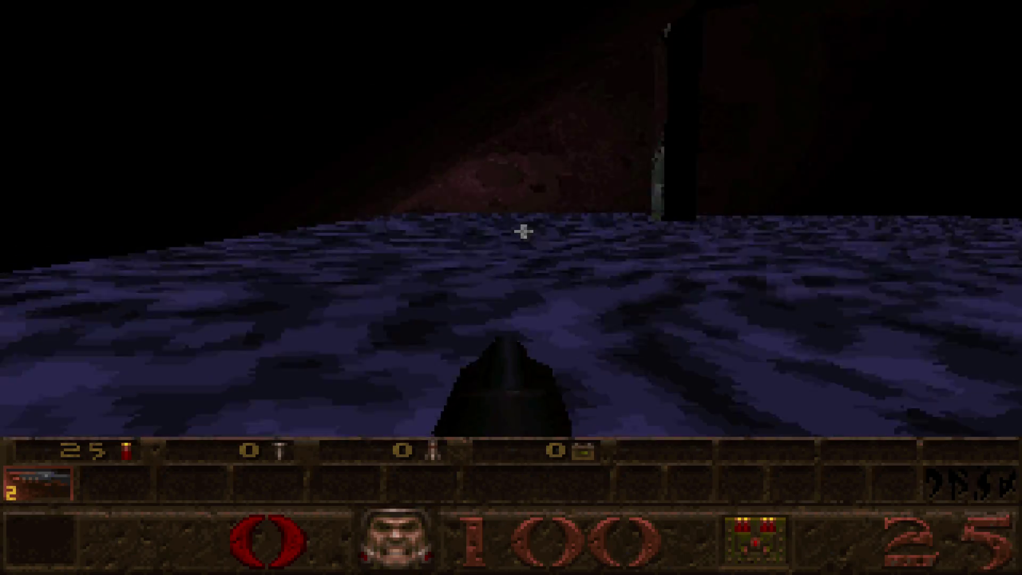
key(w)
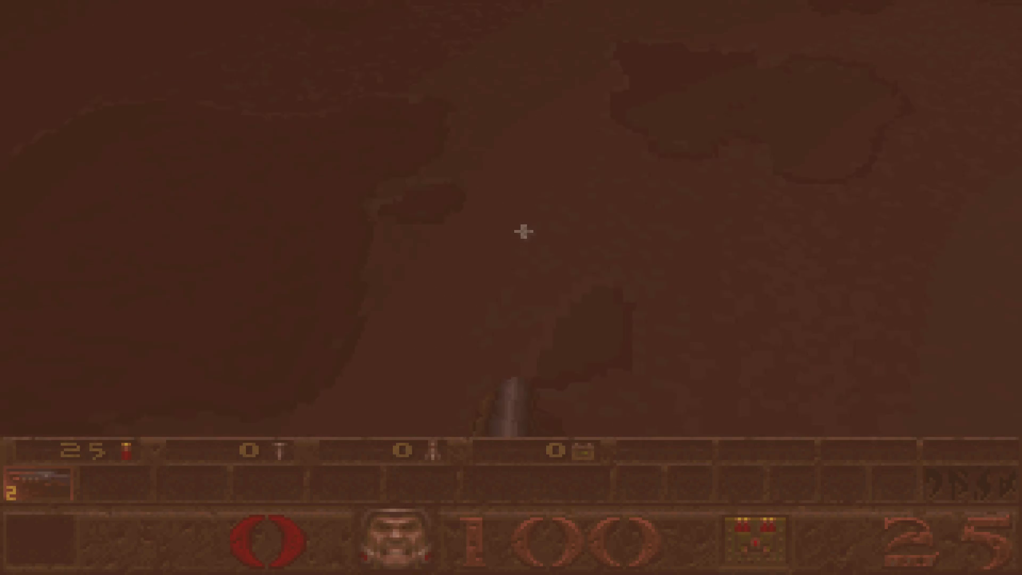
Swim through the water in the test level and enable free flight with the console command "noclip".
key(w)
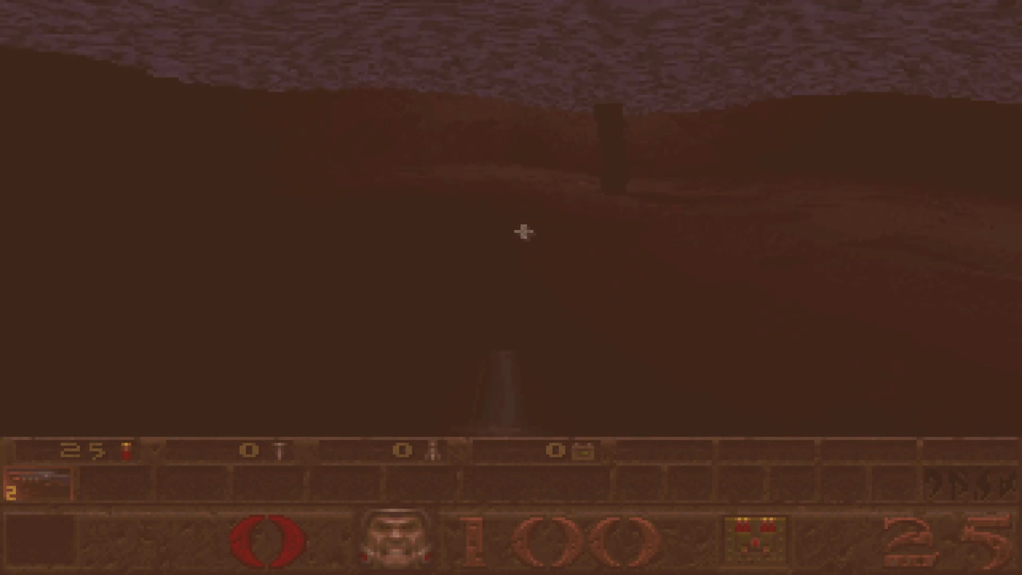
key(w)
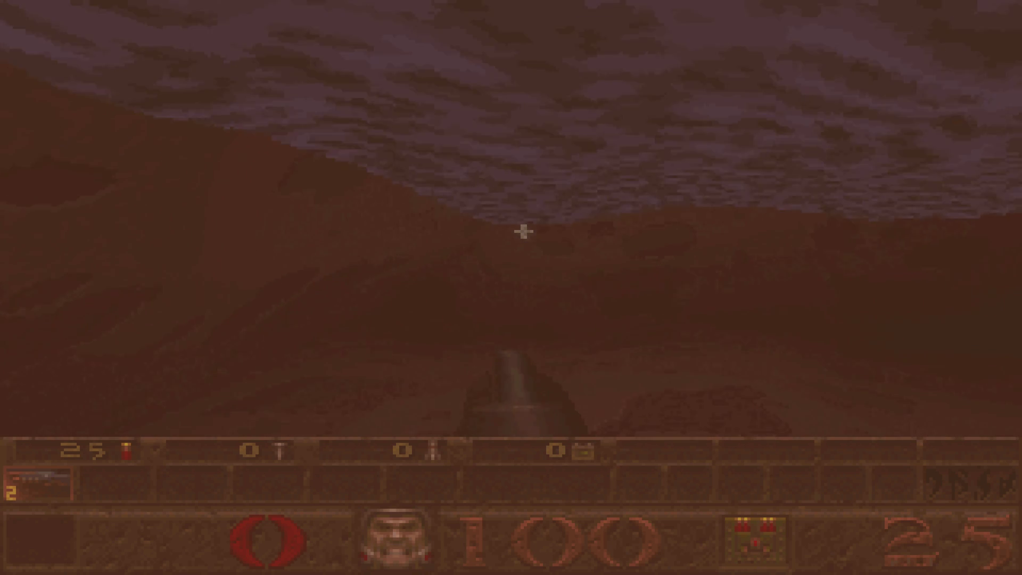
key(w)
key(grave)
text(noc)
key(grave)
Fly outside and back into the test level to examine its overall shape, water surface and pillars.
key(w)
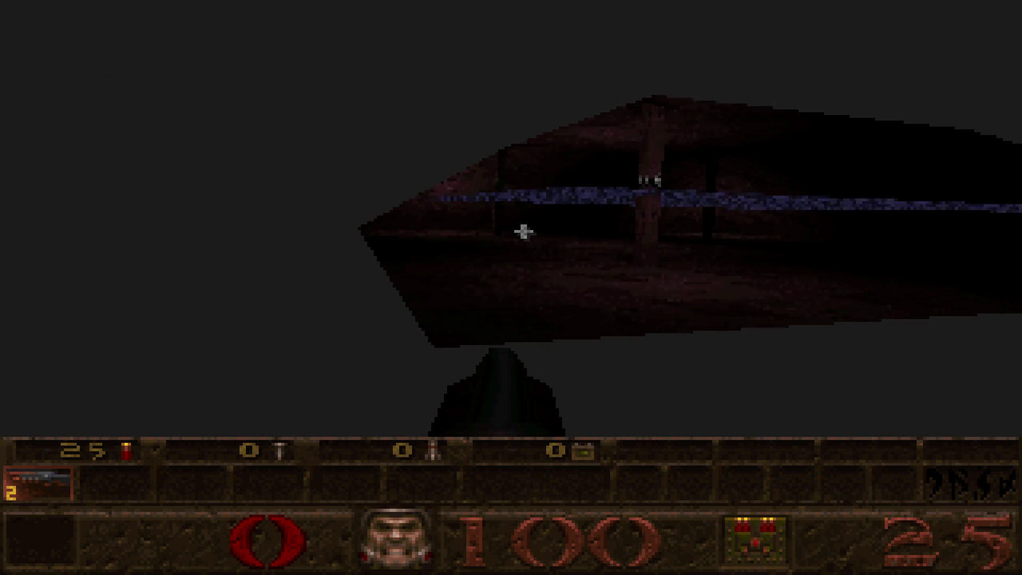
key(w)
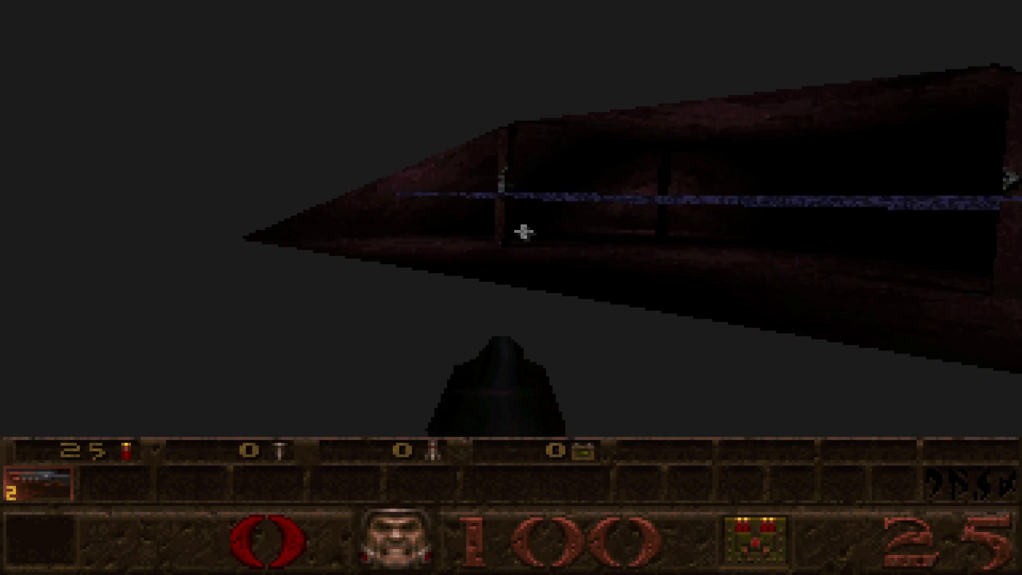
key(w)
key(w)
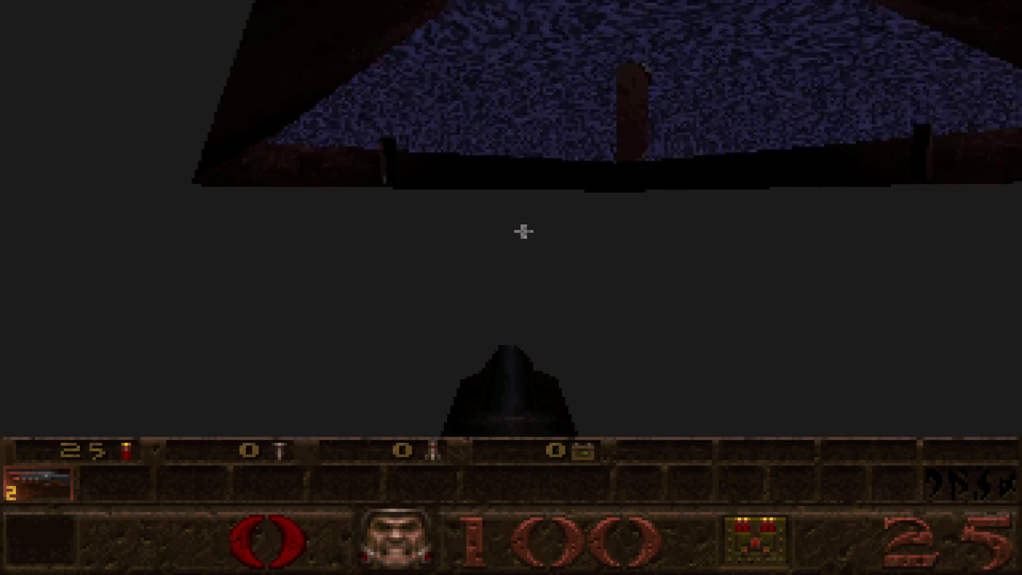
key(w)
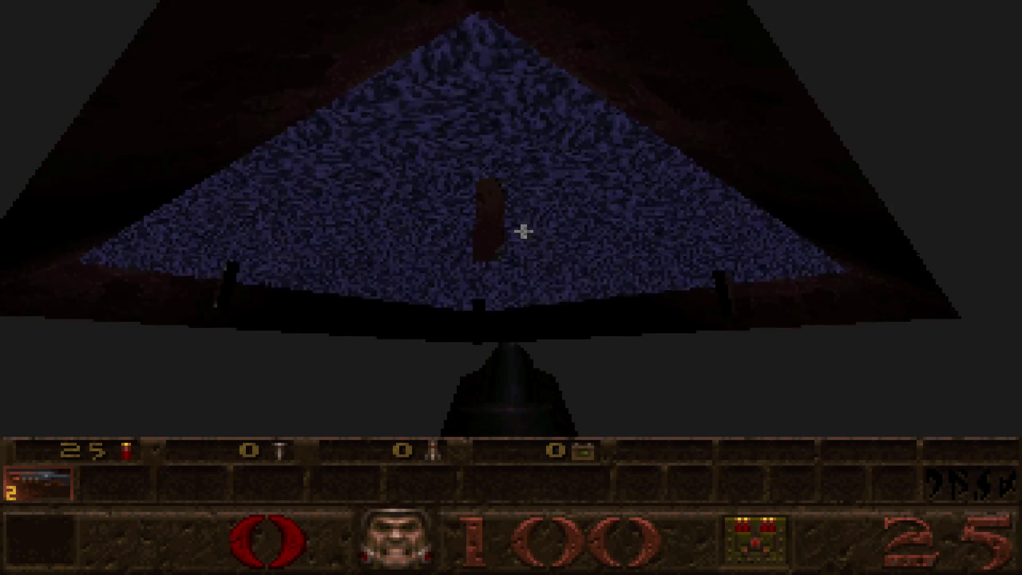
key(w)
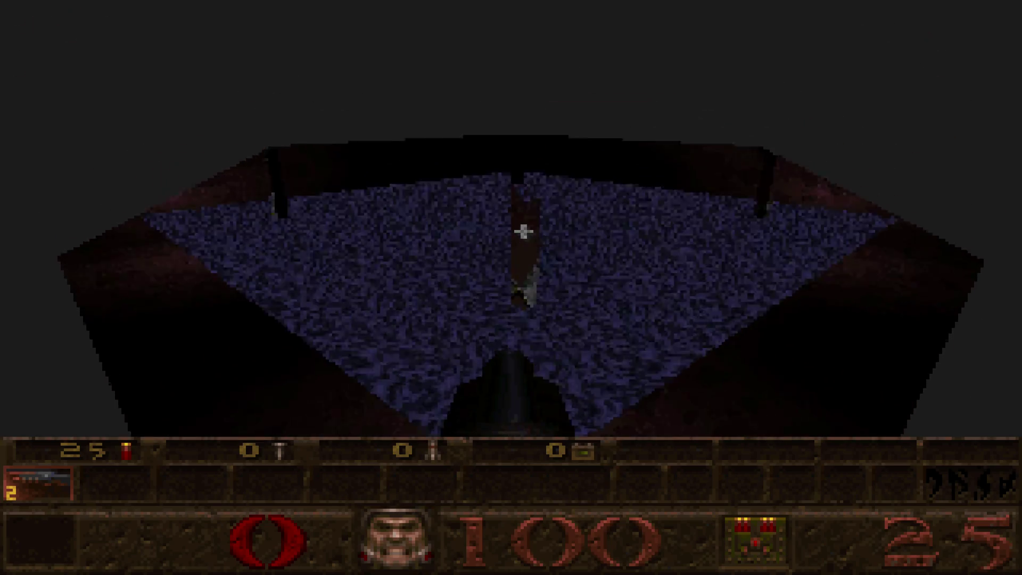
key(w)
key(w)
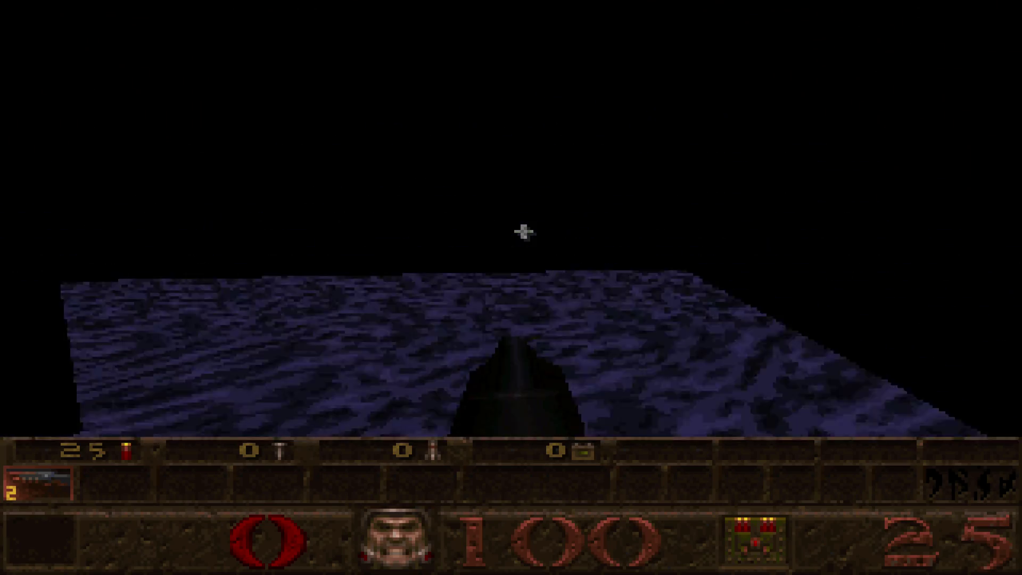
key(w)
key(w)
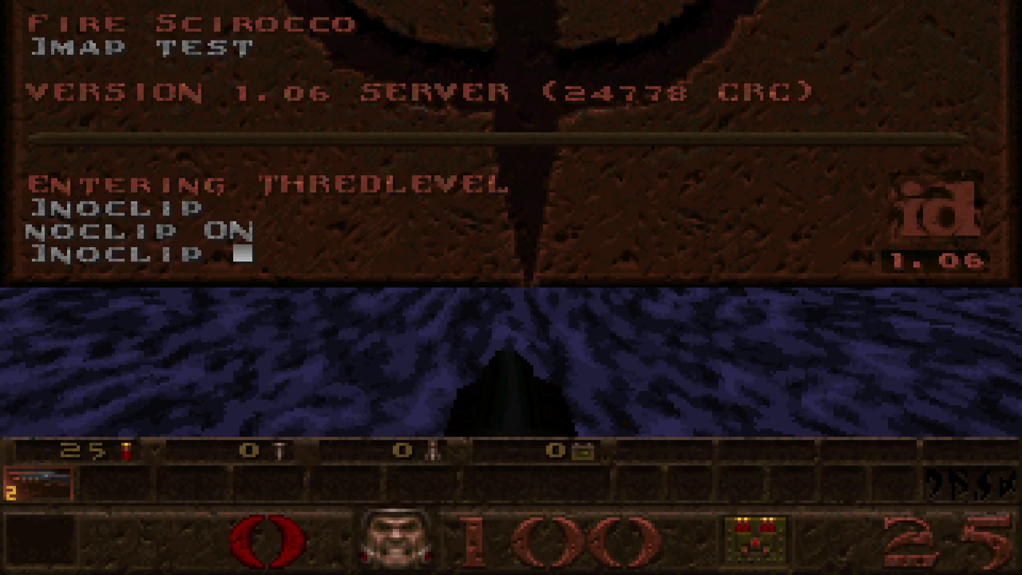
Toggle collision back on with "noclip" and move across the water surface to examine the pillars and walls.
key(Return)
key(grave)
key(space)
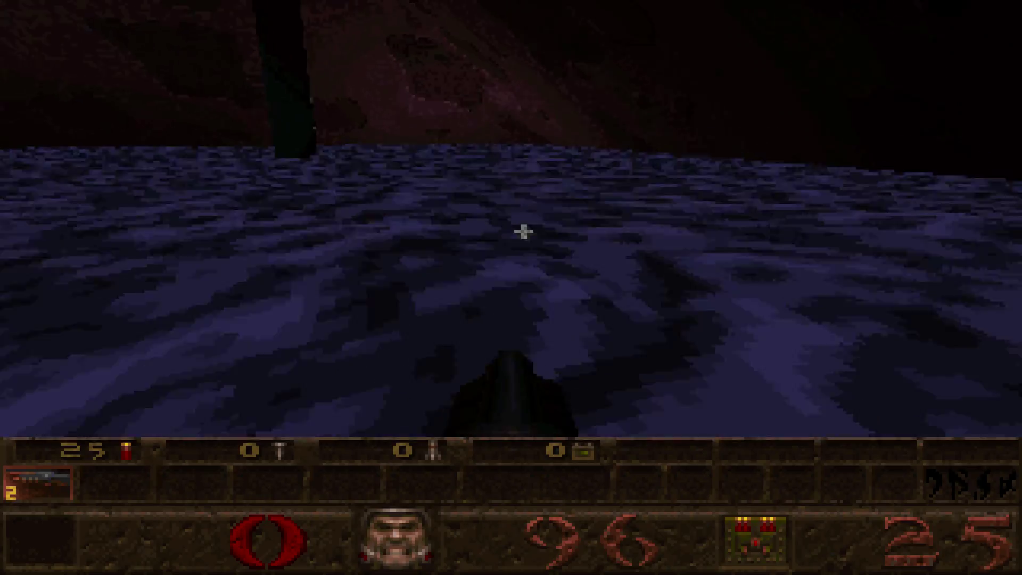
key(w)
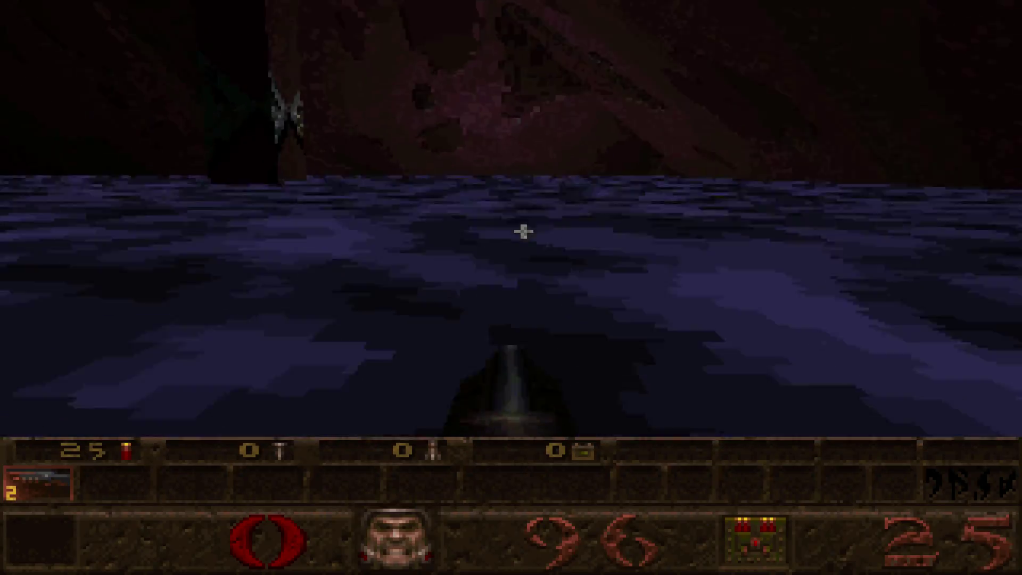
key(w)
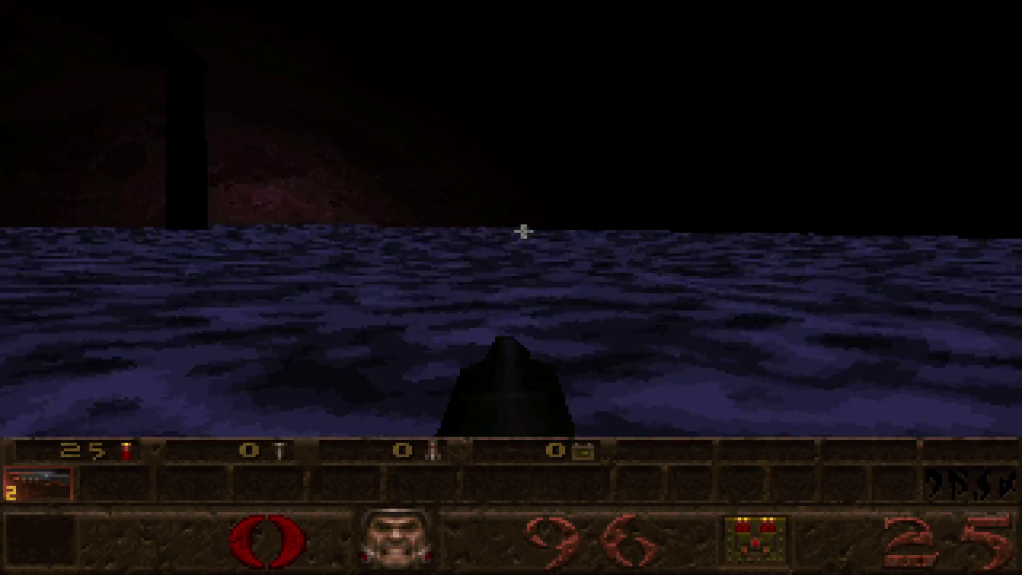
Leave the Quake test level and return to the THRED editor.
key(Tab)
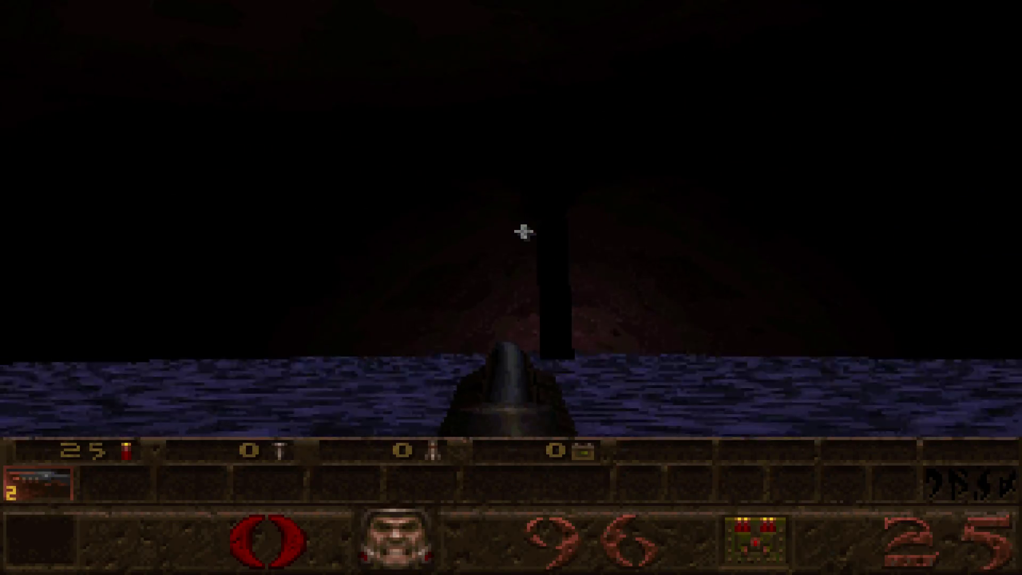
key(Escape)
key(Return)
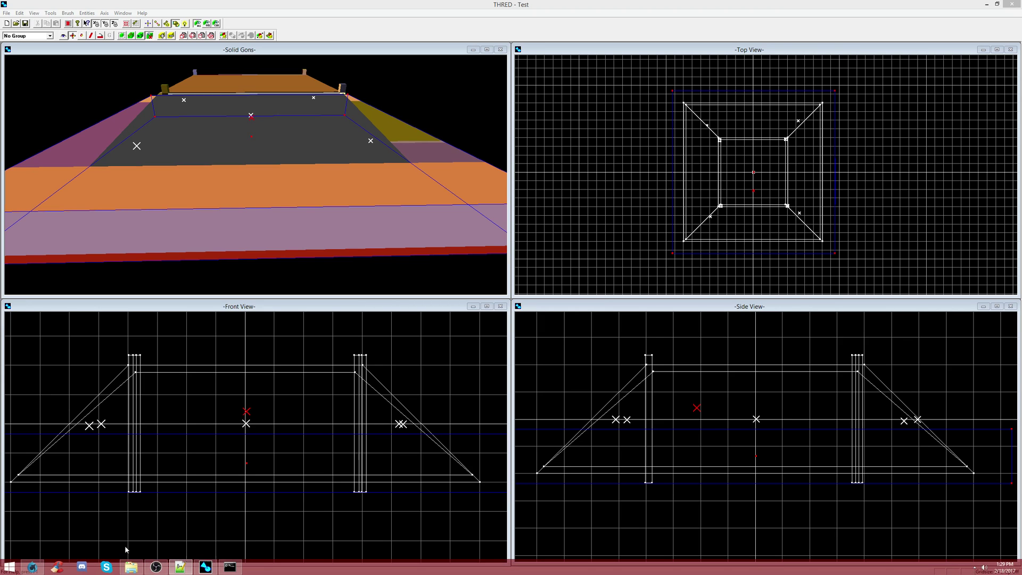
Switch to File Explorer and open the Quakemess\Aftershock\THRED folder.
click(131, 567)
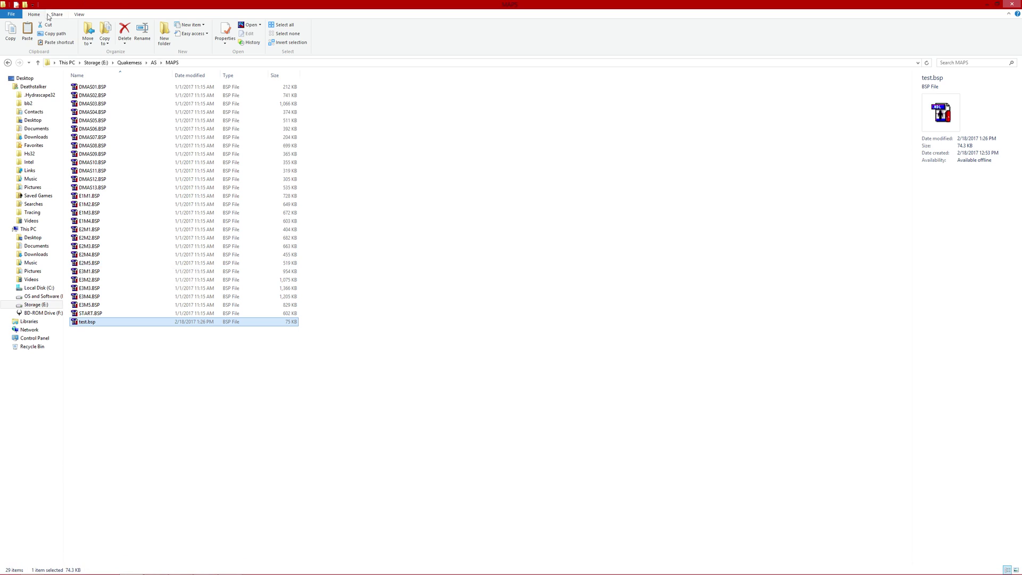
key(alt+Left)
double_click(91, 87)
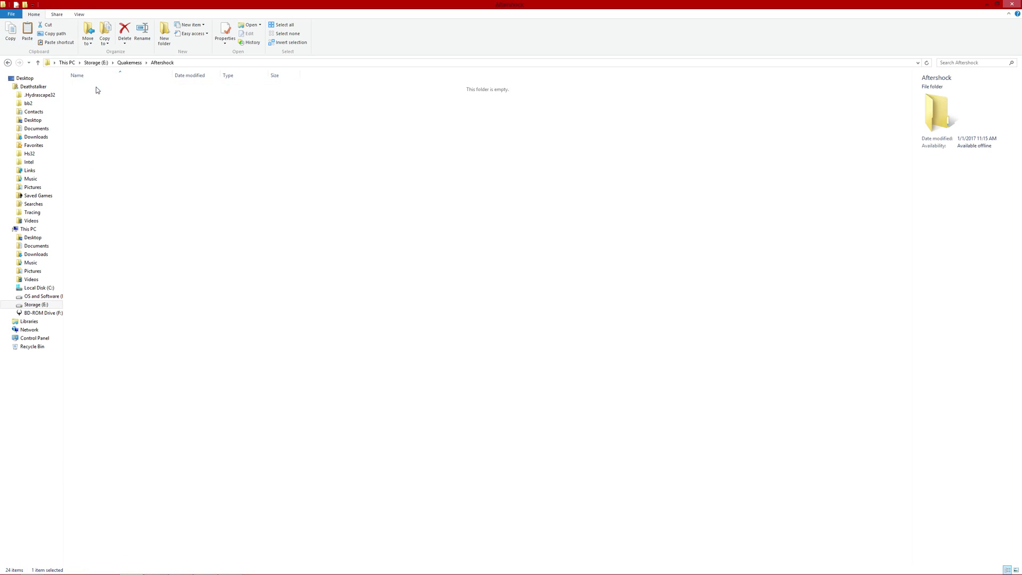
click(94, 128)
double_click(100, 122)
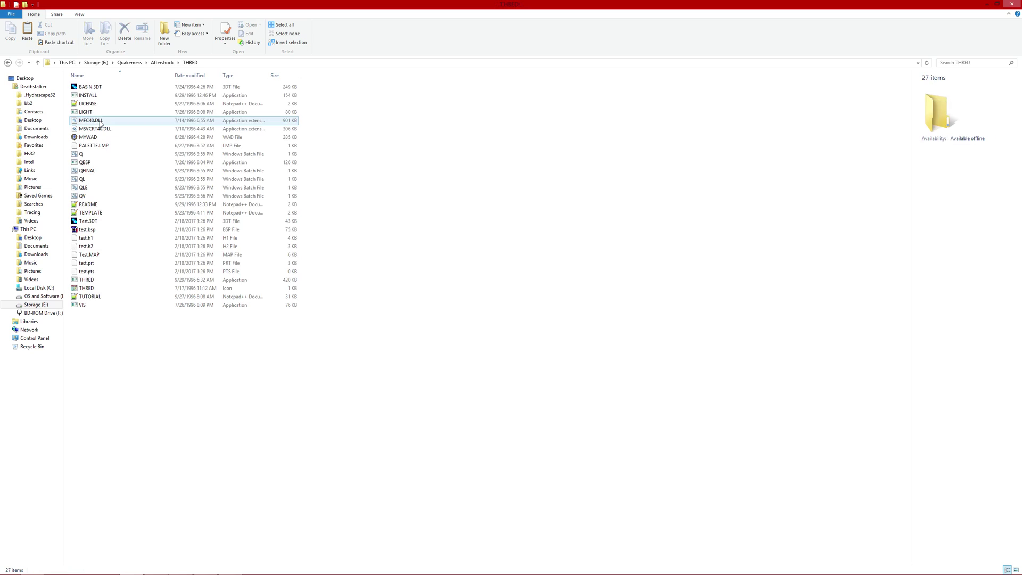
click(109, 87)
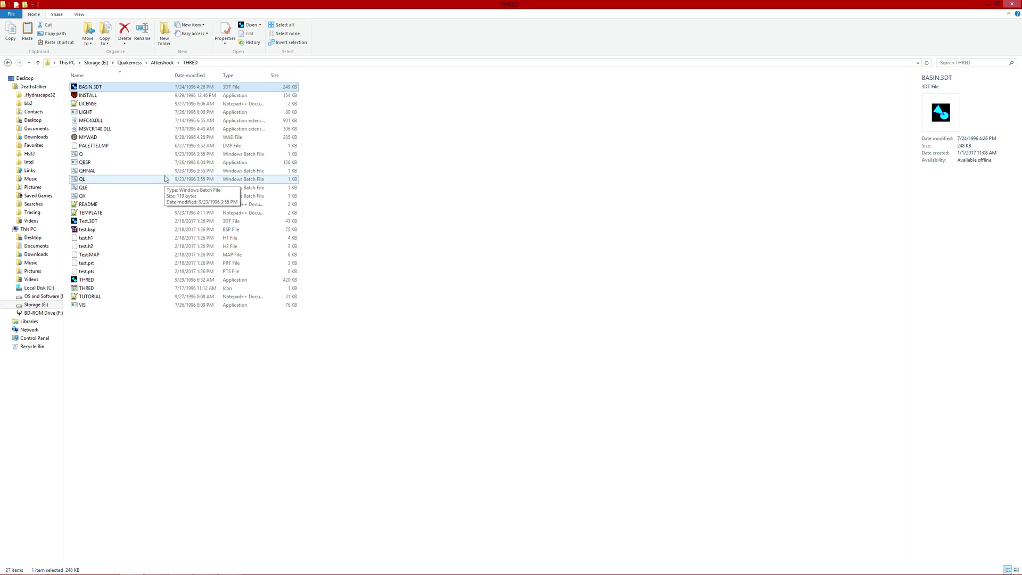
Permanently delete the compiler's leftover files test.pts, test.prt, test.h2 and test.h1 from the THRED folder.
click(124, 271)
ctrl+click(109, 263)
key(shift+Delete)
key(Return)
click(111, 248)
key(shift+Up)
key(shift+Delete)
key(Return)
Go through the remaining files in the THRED folder, examining the test map files, THRED application and neighbouring documents.
click(107, 254)
key(Down)
key(Up)
key(Up)
key(Up)
key(Up)
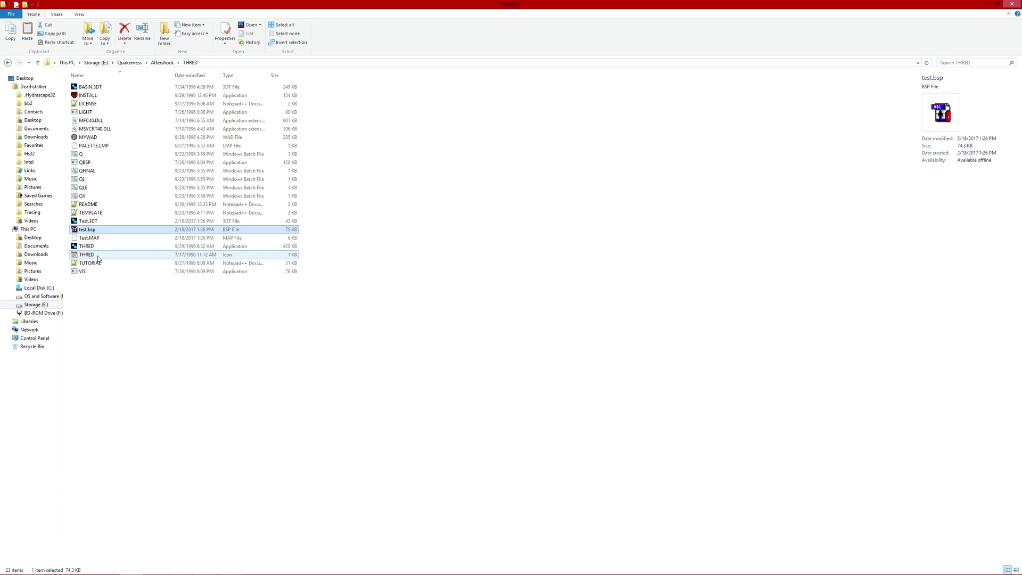
click(157, 255)
click(119, 249)
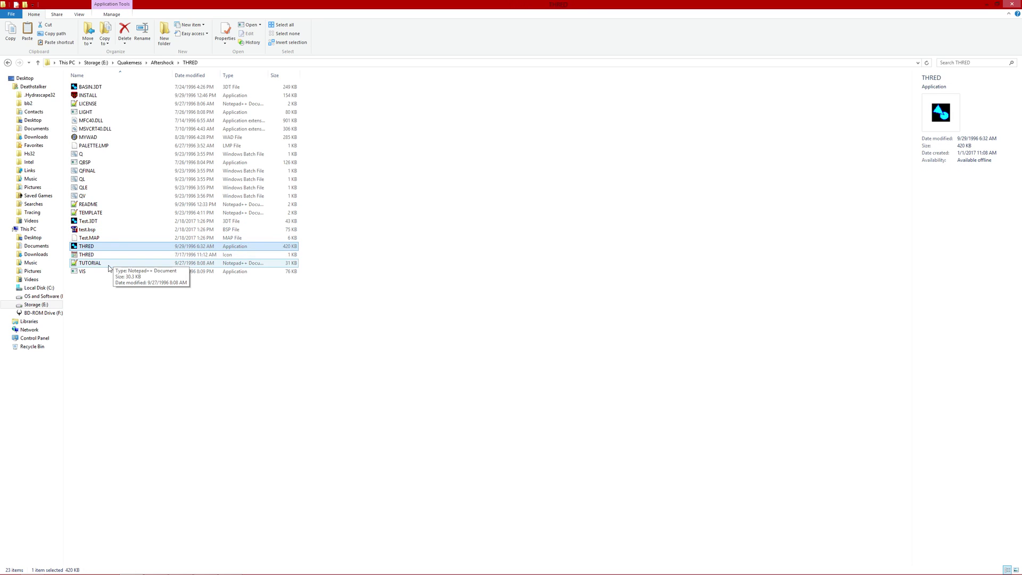
click(109, 256)
key(Down)
key(Down)
key(Up)
key(Up)
key(Up)
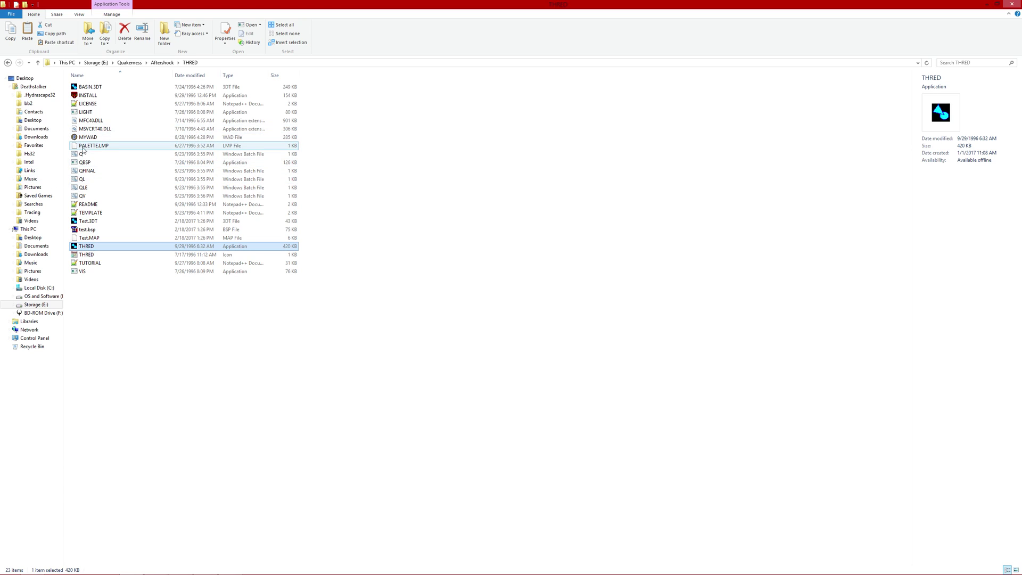
Try to open the MYWAD texture file in SLADE, and exit SLADE.
click(135, 138)
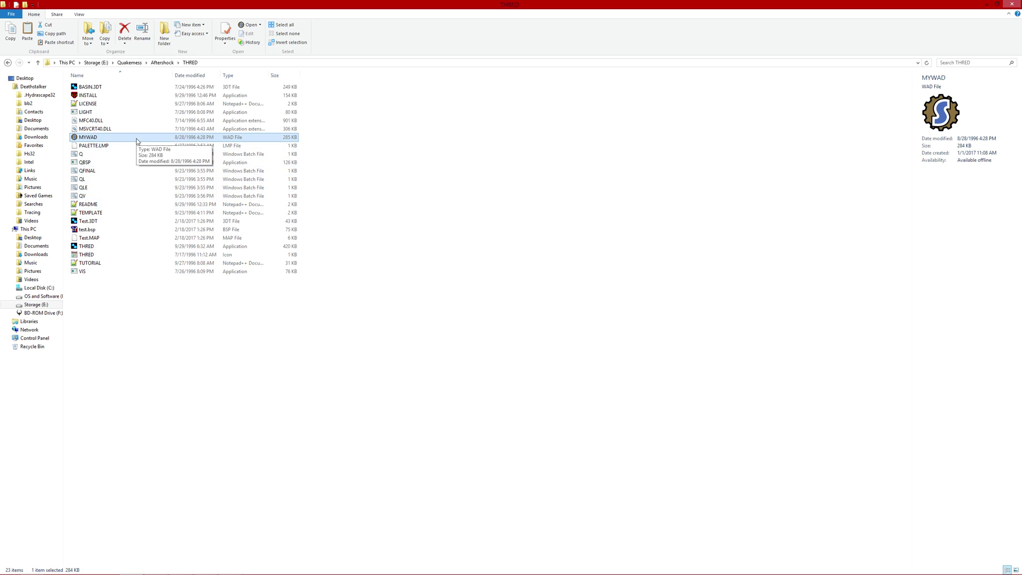
click(122, 136)
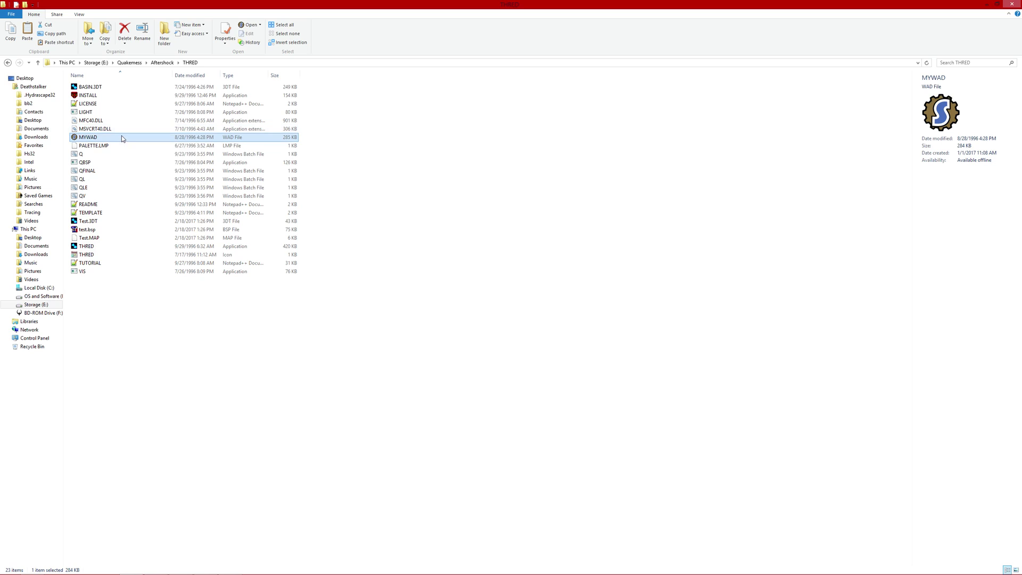
click(156, 139)
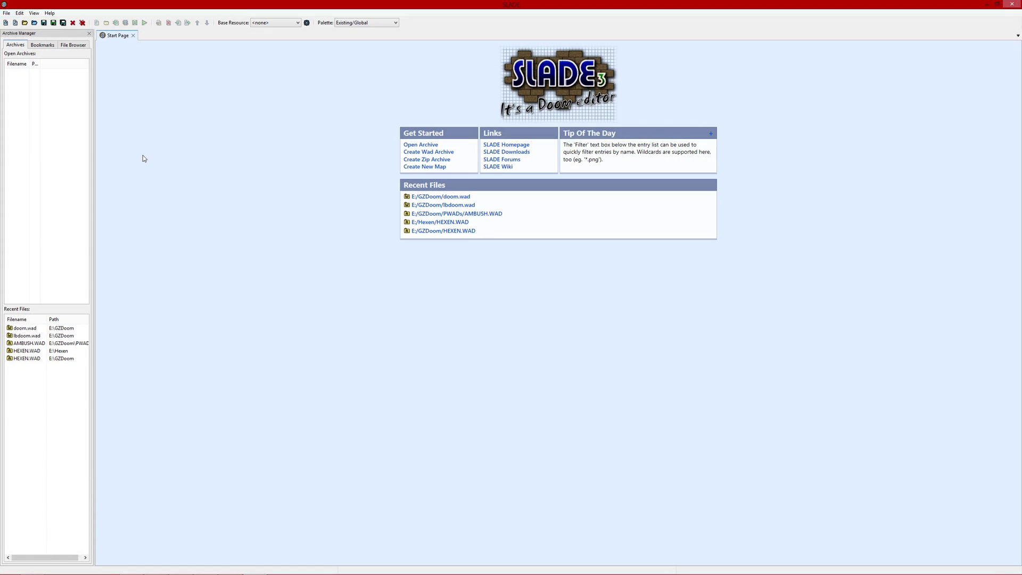
key(alt+F4)
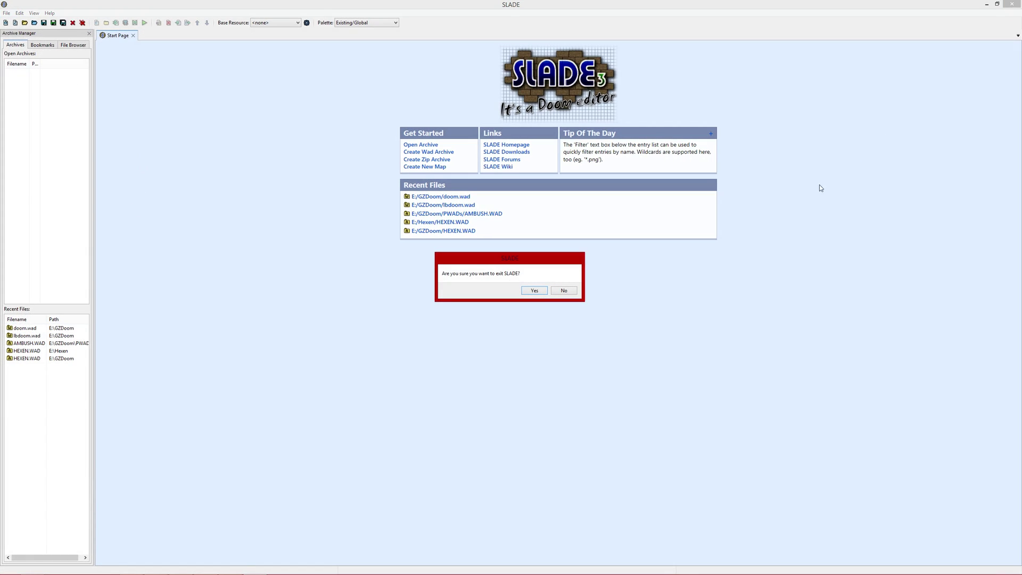
click(536, 290)
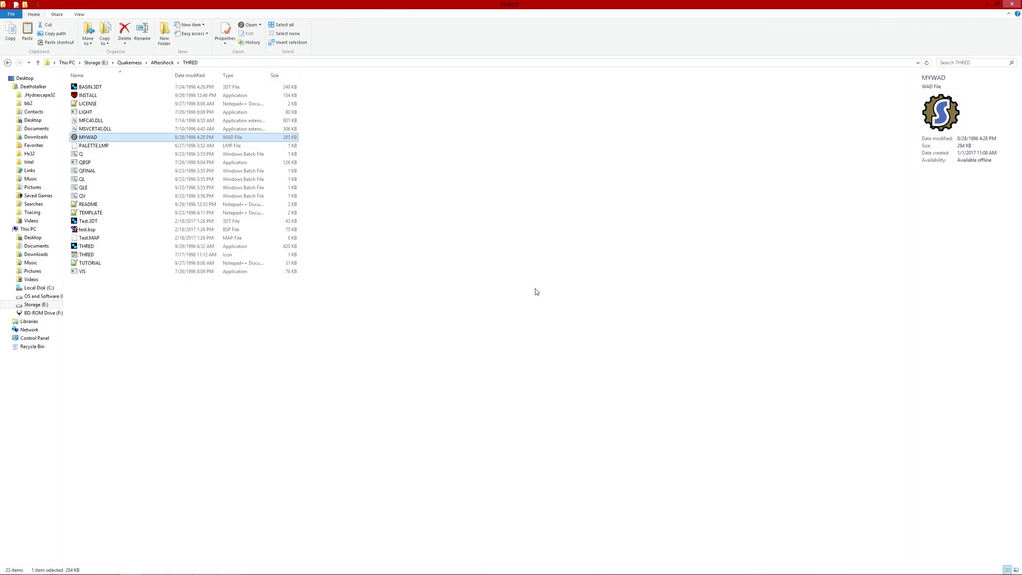
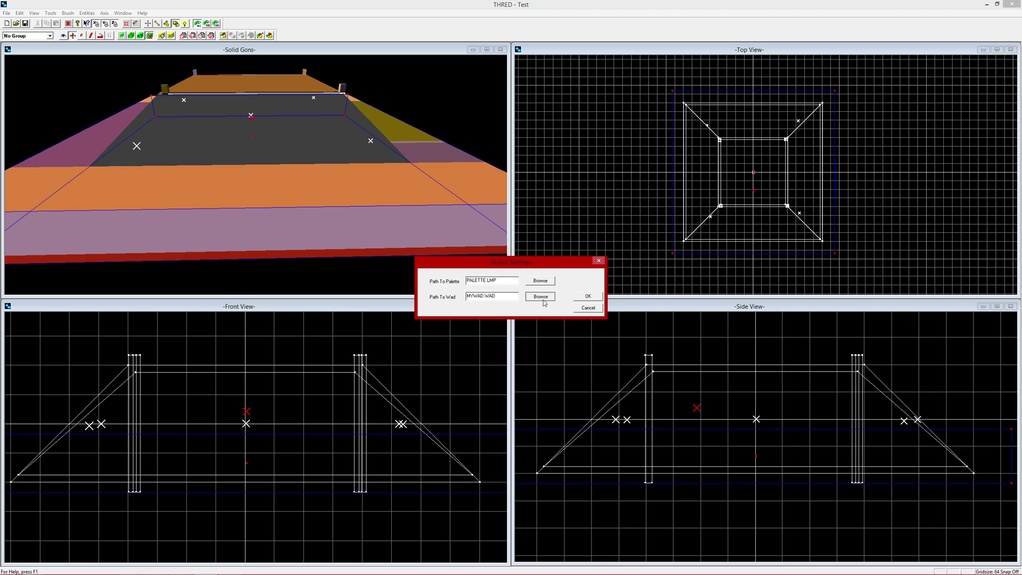
Cancel the WAD file selection and close THRED's palette and WAD path settings without saving.
click(574, 326)
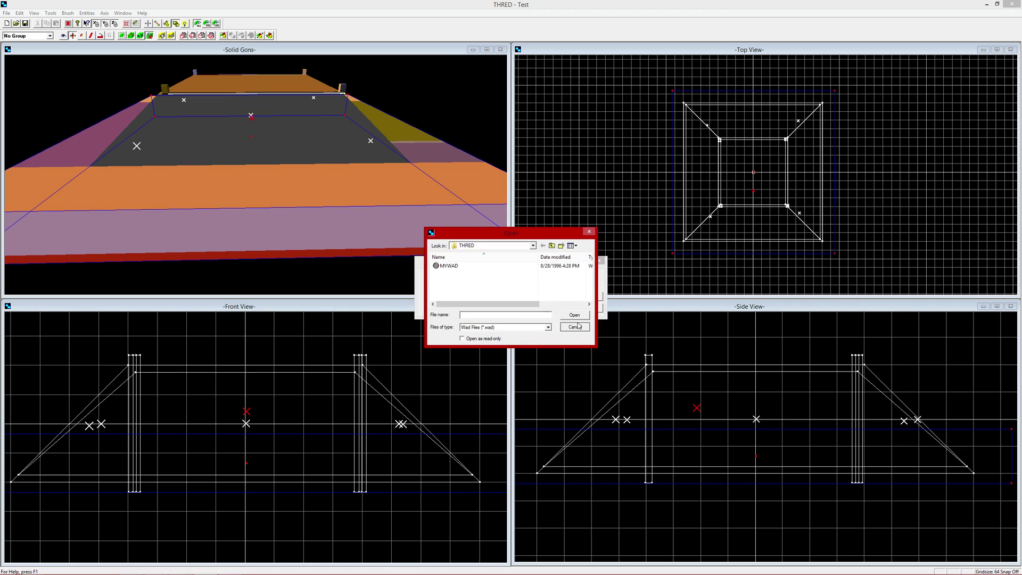
click(588, 308)
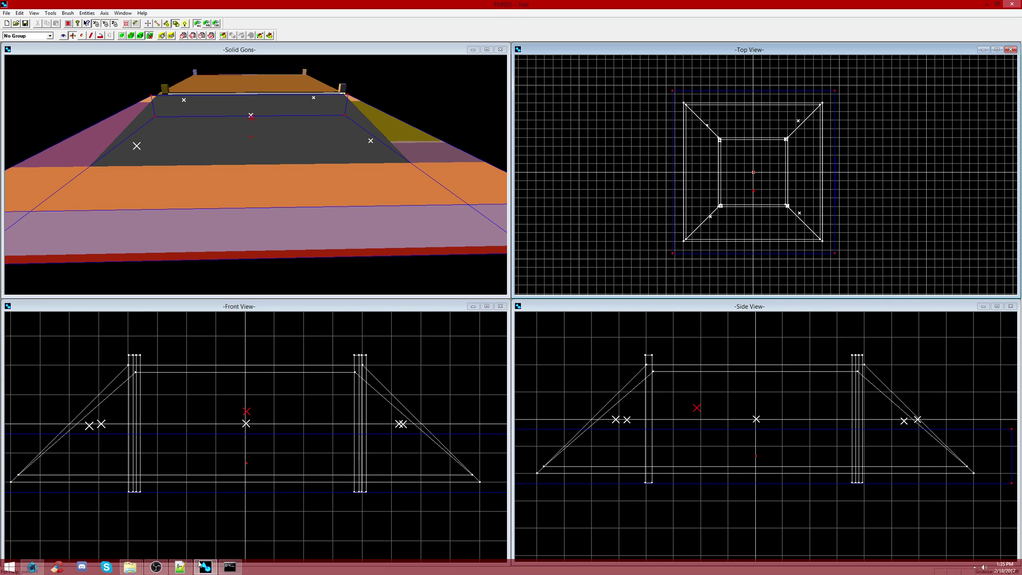
Switch to File Explorer and open Quakemess\Aftershock\AS\MAPS to examine its map files.
click(130, 567)
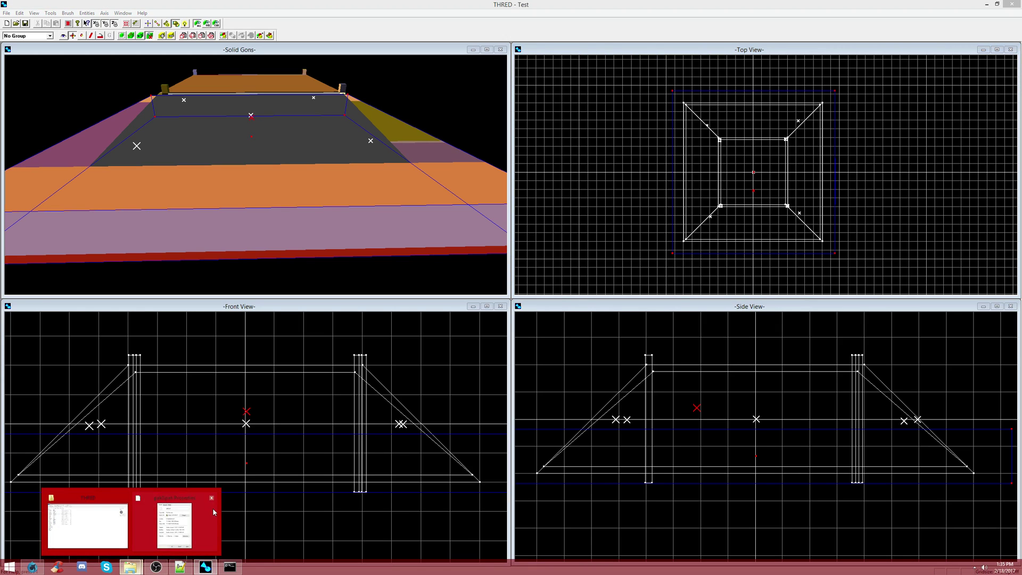
click(105, 522)
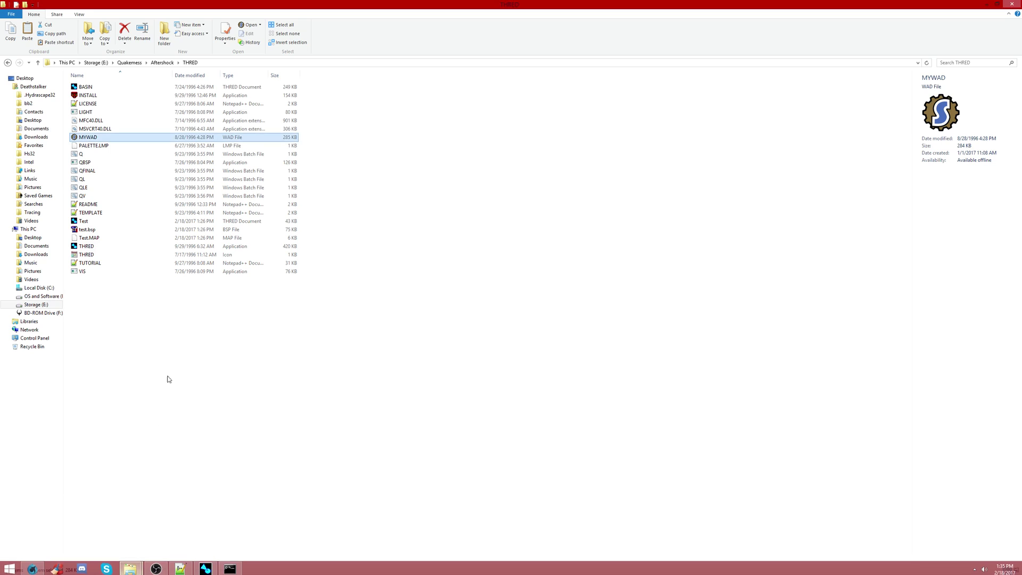
click(39, 62)
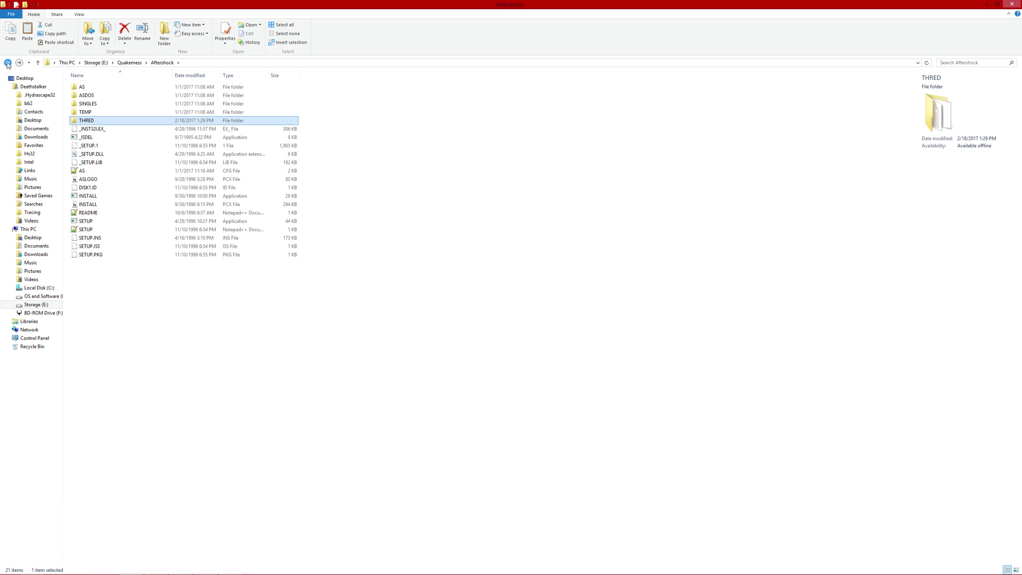
double_click(90, 87)
double_click(89, 87)
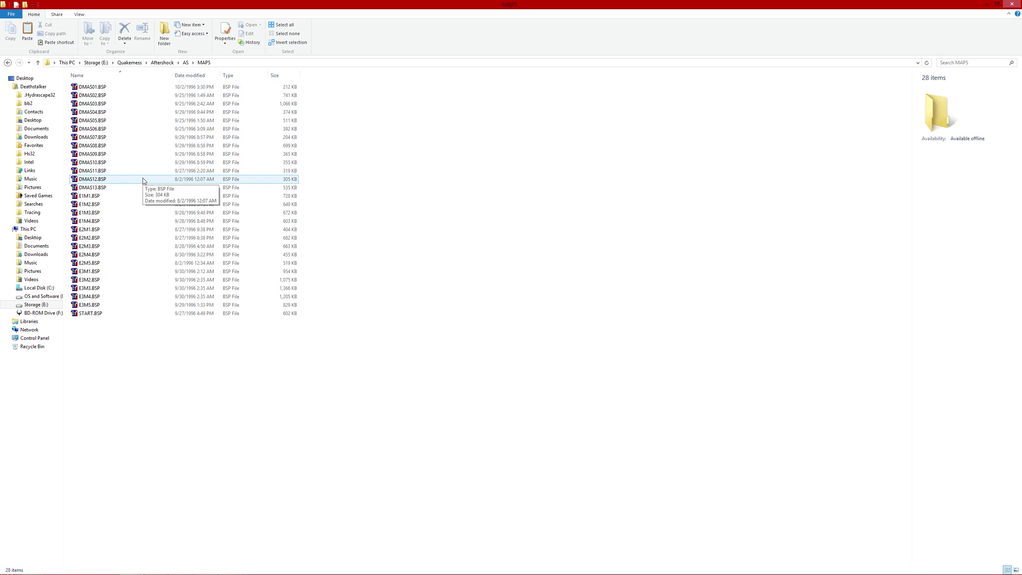
Leave the Aftershock folder and open the Quakemess\AS folder.
click(8, 63)
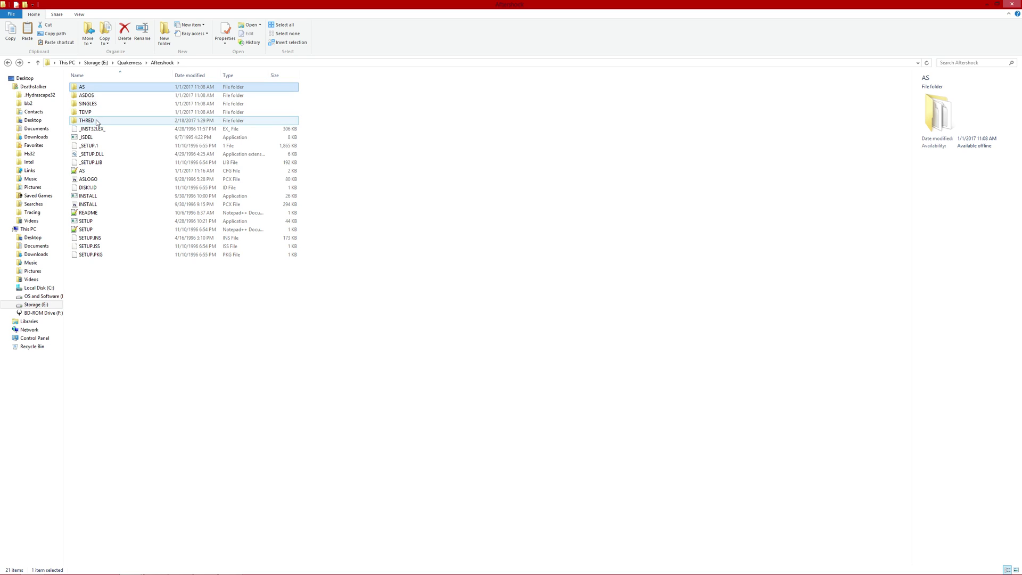
key(BackSpace)
double_click(94, 96)
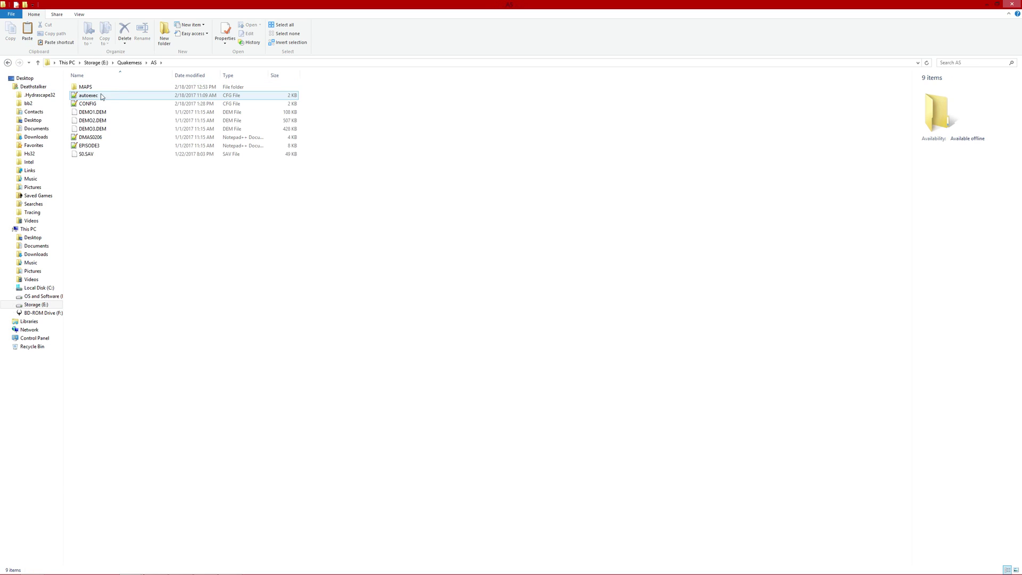
Look through the map files in Quakemess\AS\MAPS, and open the Quakemess\id1 folder.
double_click(111, 88)
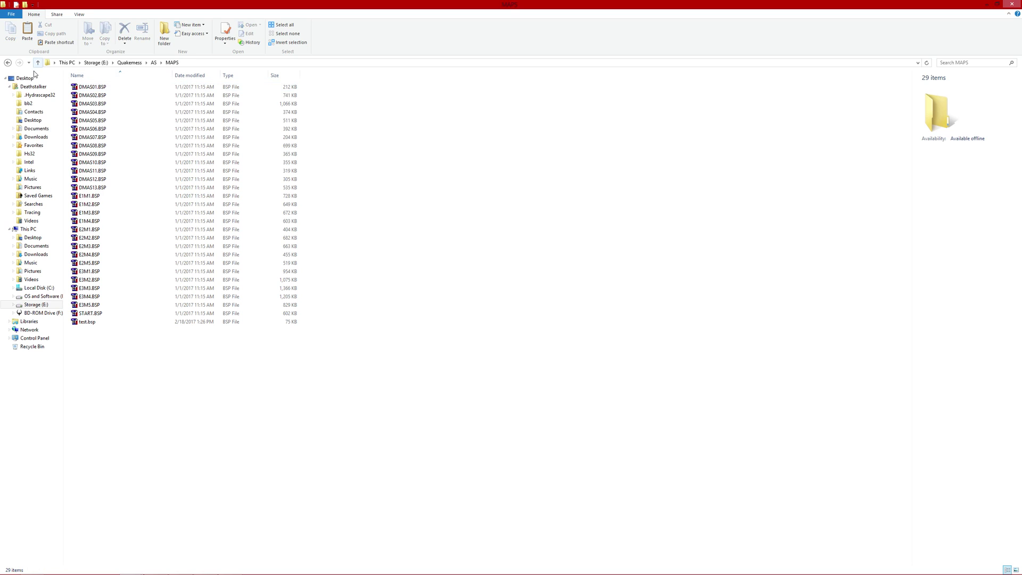
click(8, 63)
click(8, 62)
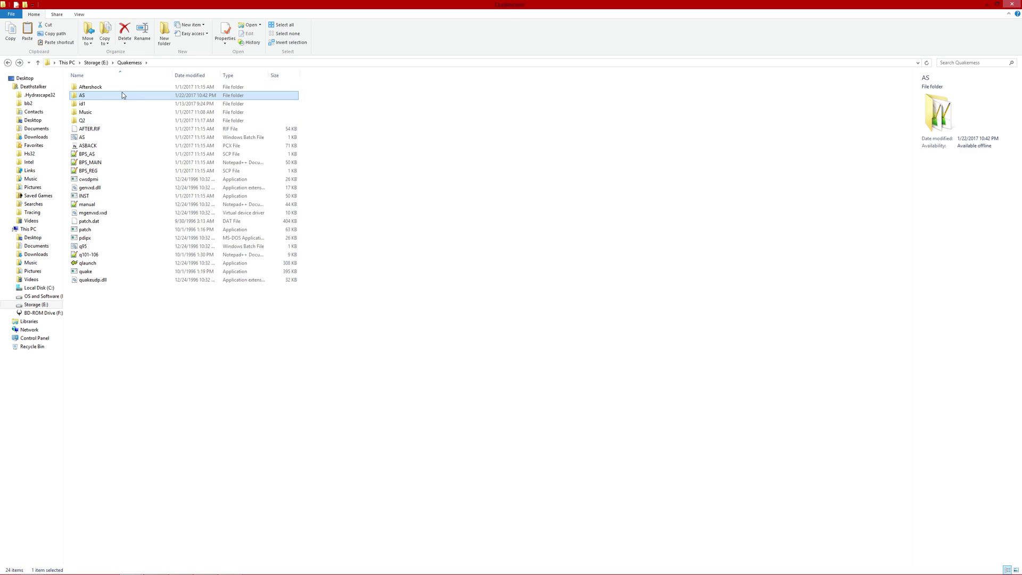
double_click(111, 104)
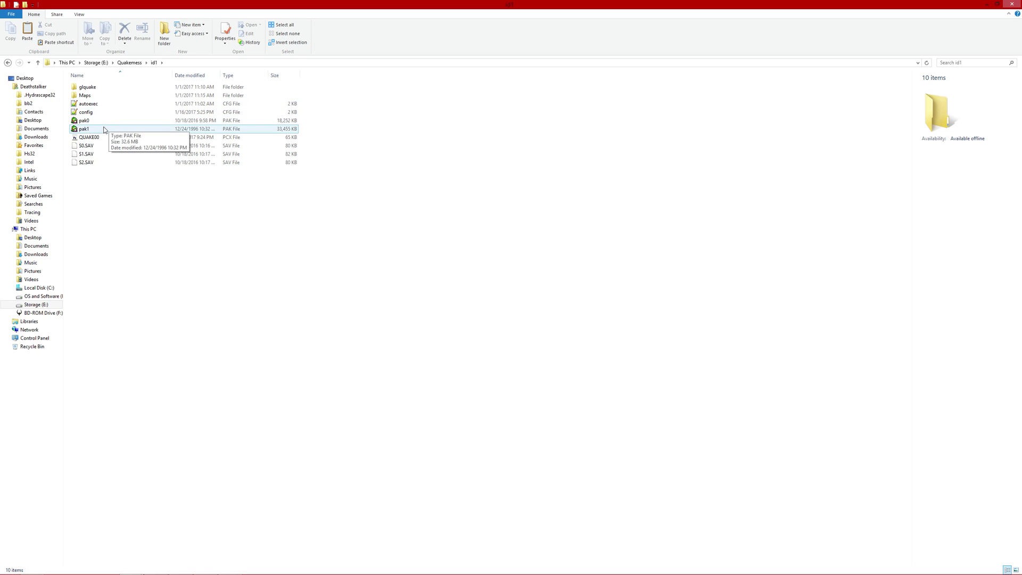
Open the pak0 archive in Dragon UnPACKer, examine its root files and its gfx, maps, progs and sound folders, and close it.
double_click(112, 123)
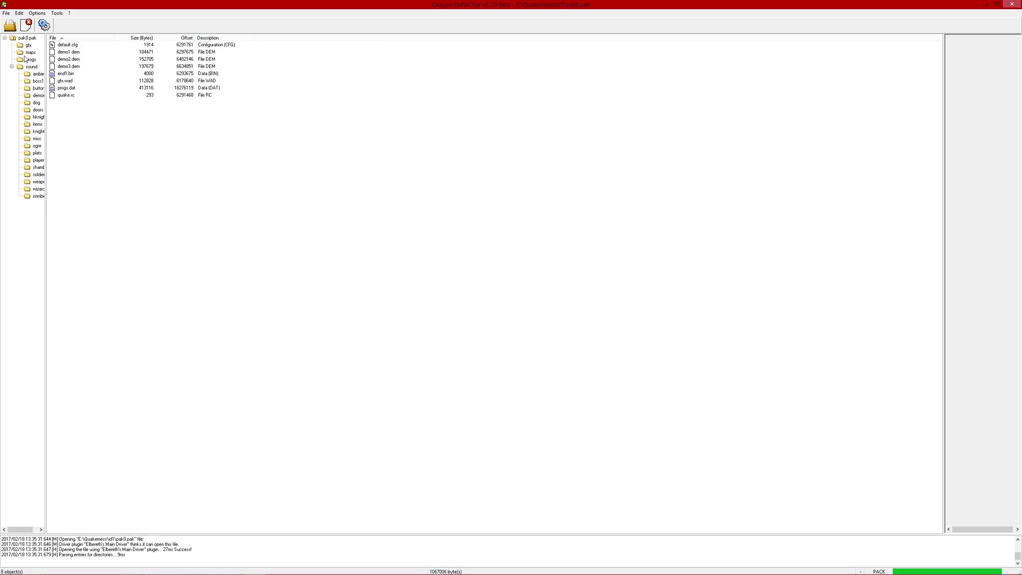
click(66, 81)
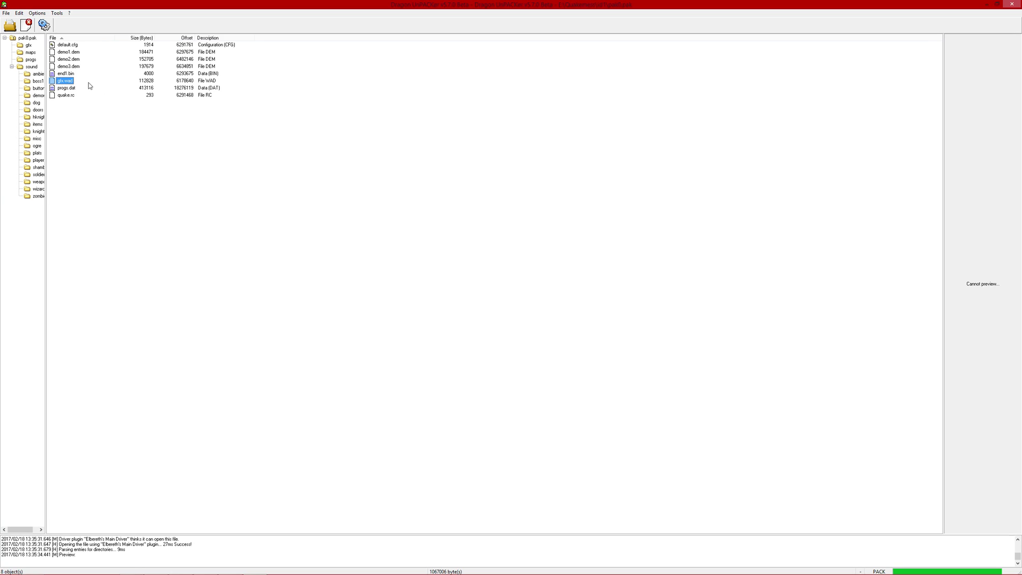
click(17, 48)
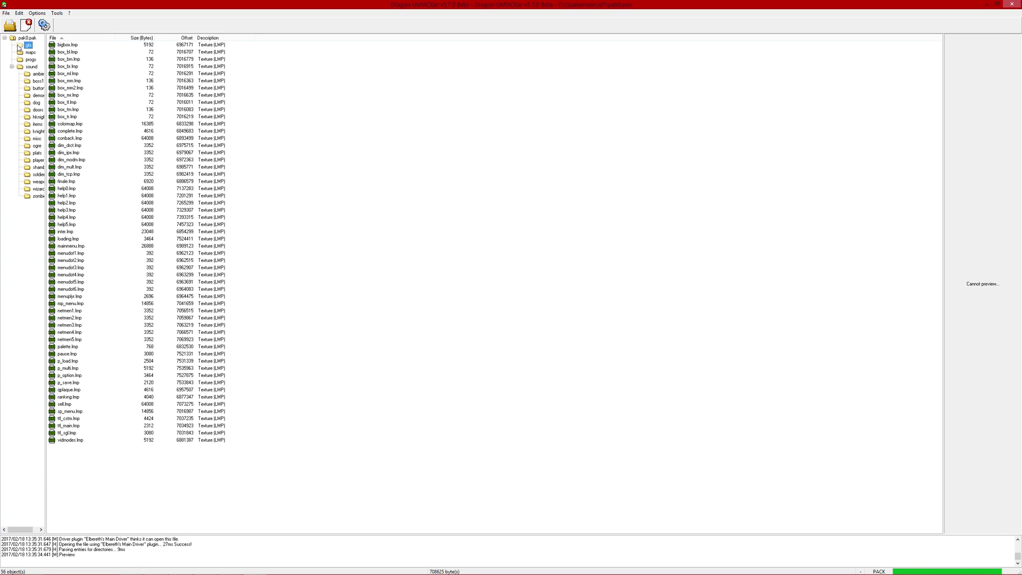
click(29, 52)
click(30, 67)
click(29, 61)
click(36, 80)
click(39, 168)
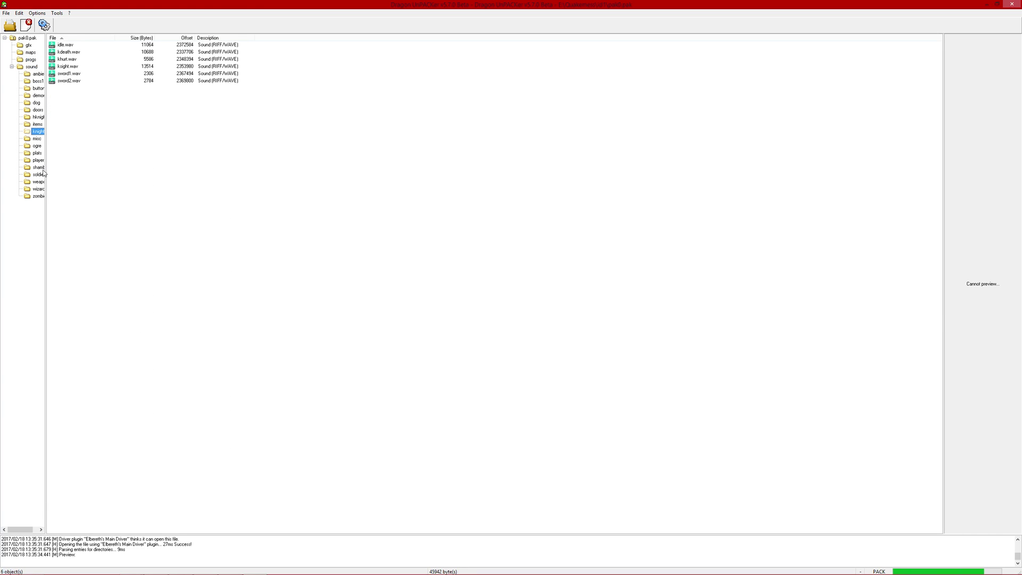
click(30, 38)
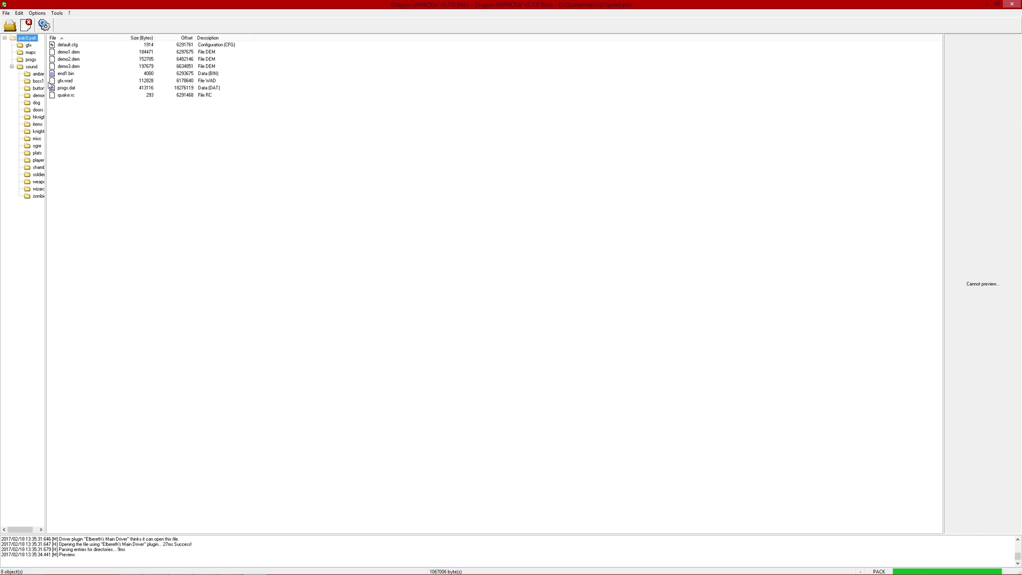
click(29, 45)
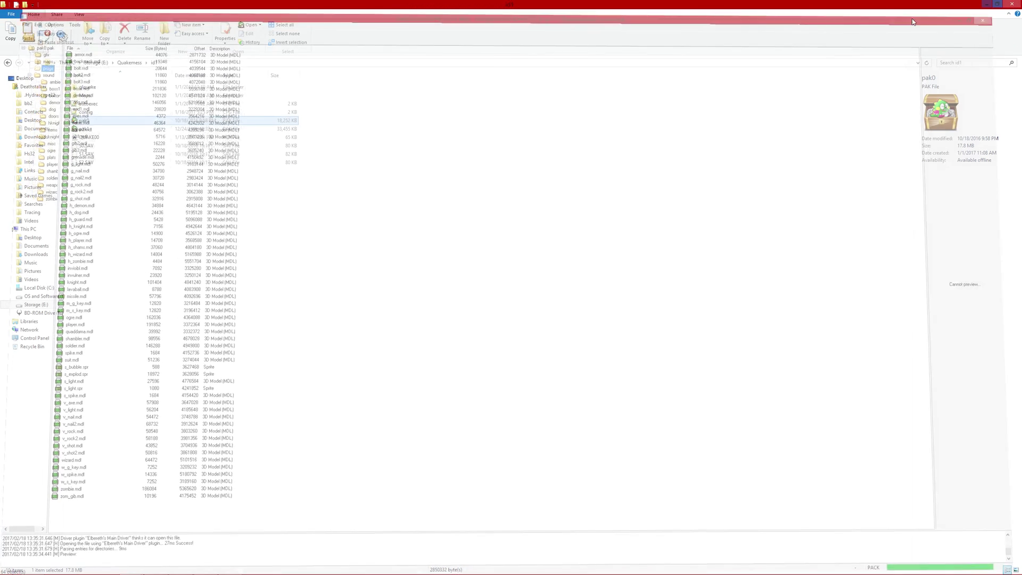
key(alt+F4)
Open the pak1 archive, examine its gfx, maps, progs and sound folders, and return to the id1 folder.
double_click(108, 131)
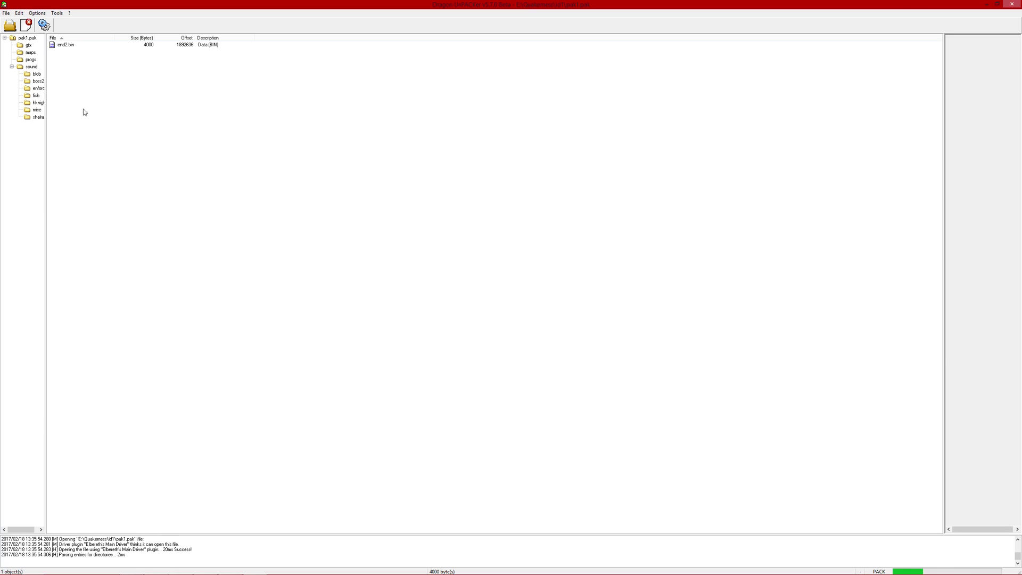
click(30, 59)
click(32, 66)
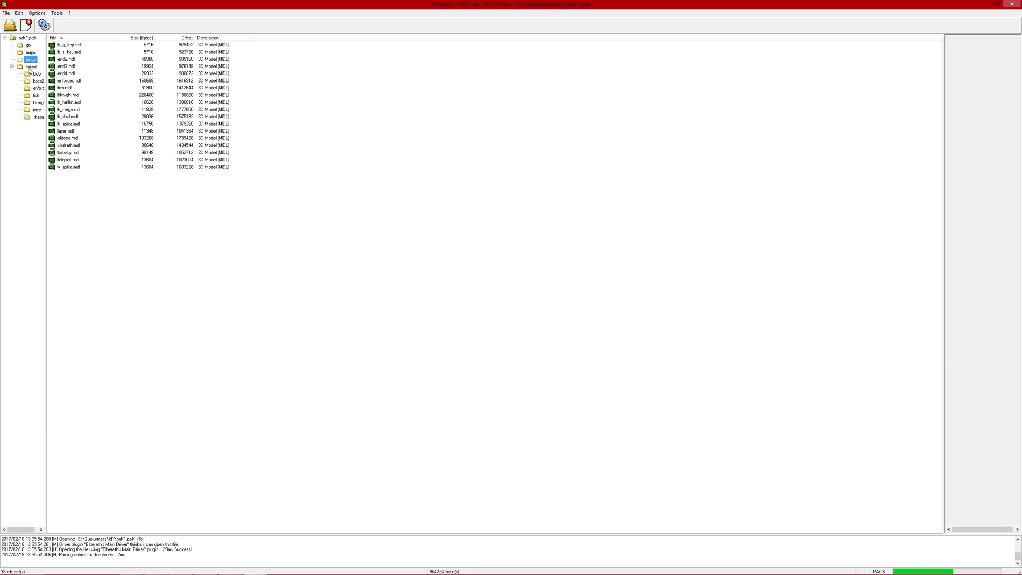
click(37, 73)
click(38, 88)
click(35, 102)
click(27, 37)
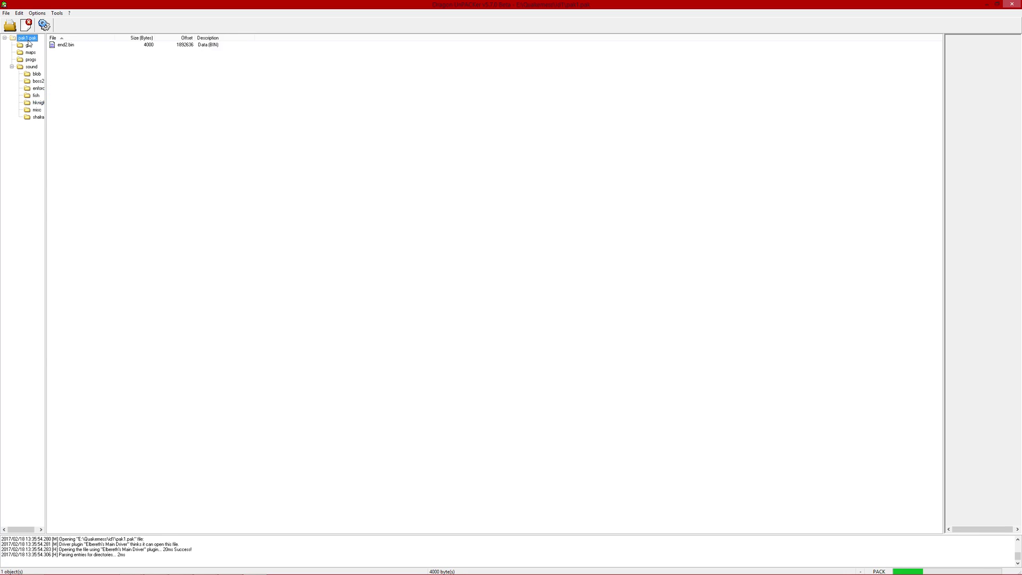
click(27, 46)
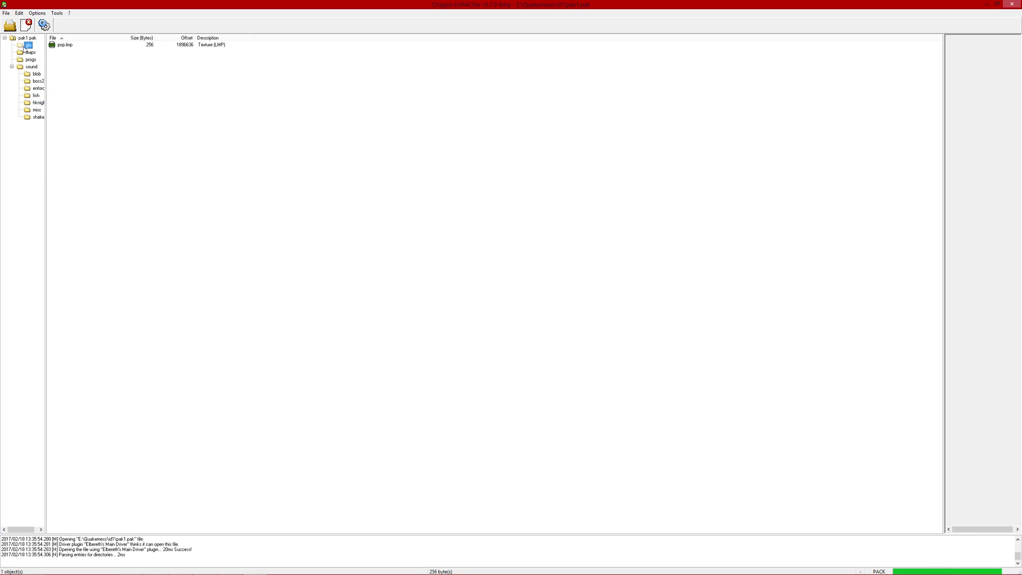
click(29, 52)
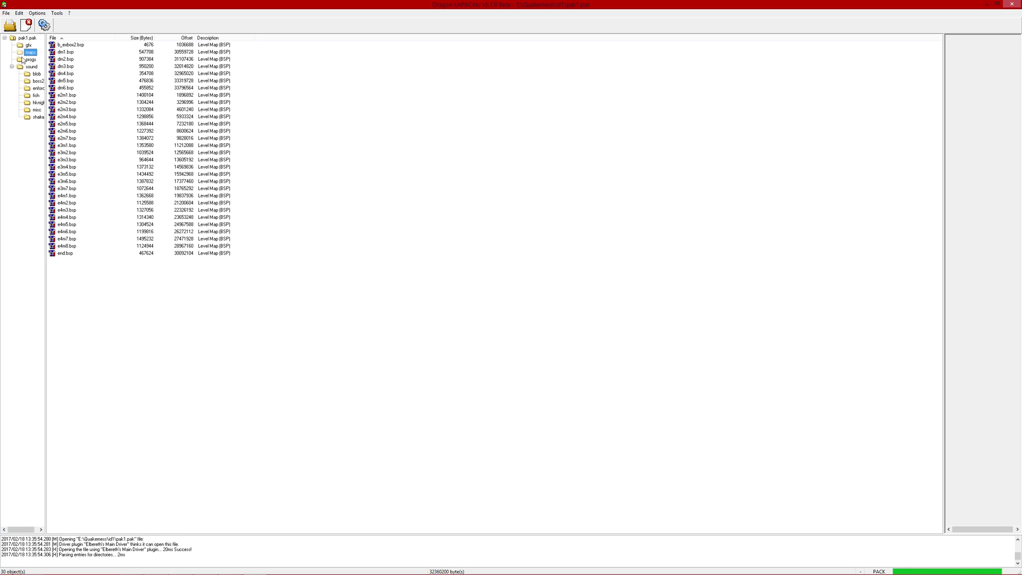
click(31, 67)
key(alt+Tab)
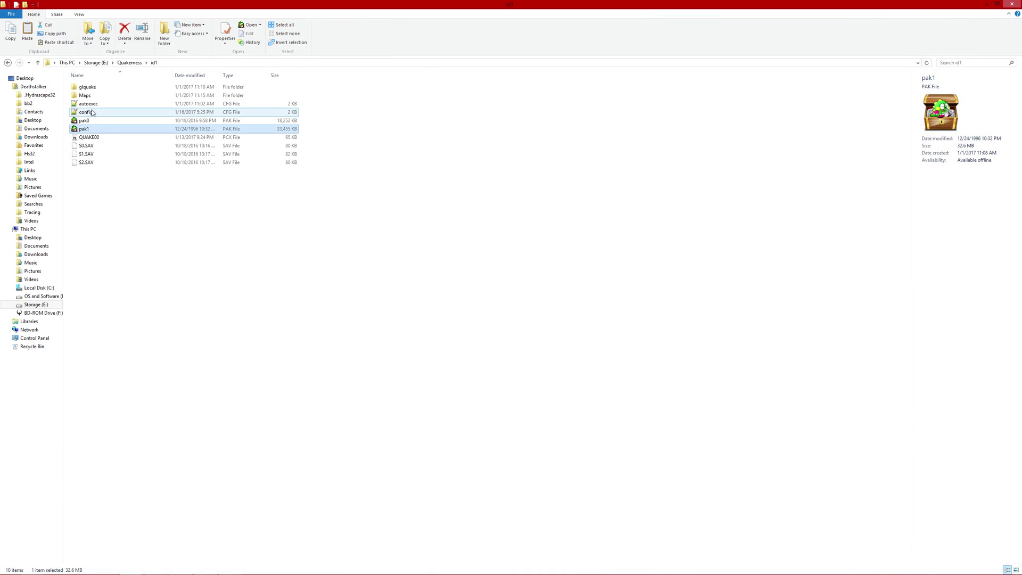
key(alt+Tab)
key(alt+Tab)
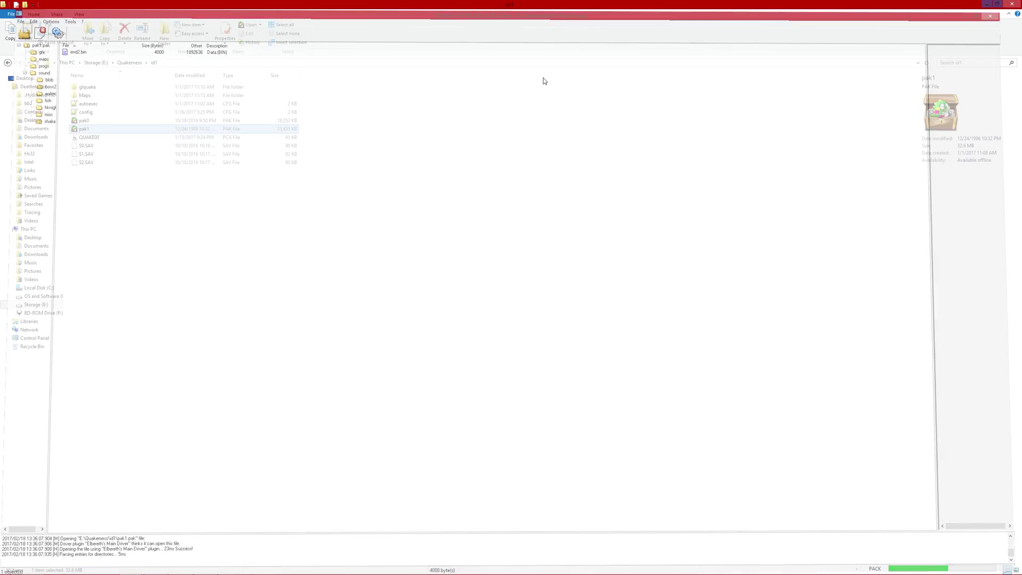
Reopen the pak0 archive, check the texture files in its gfx folder, and return to the archive's root.
double_click(84, 121)
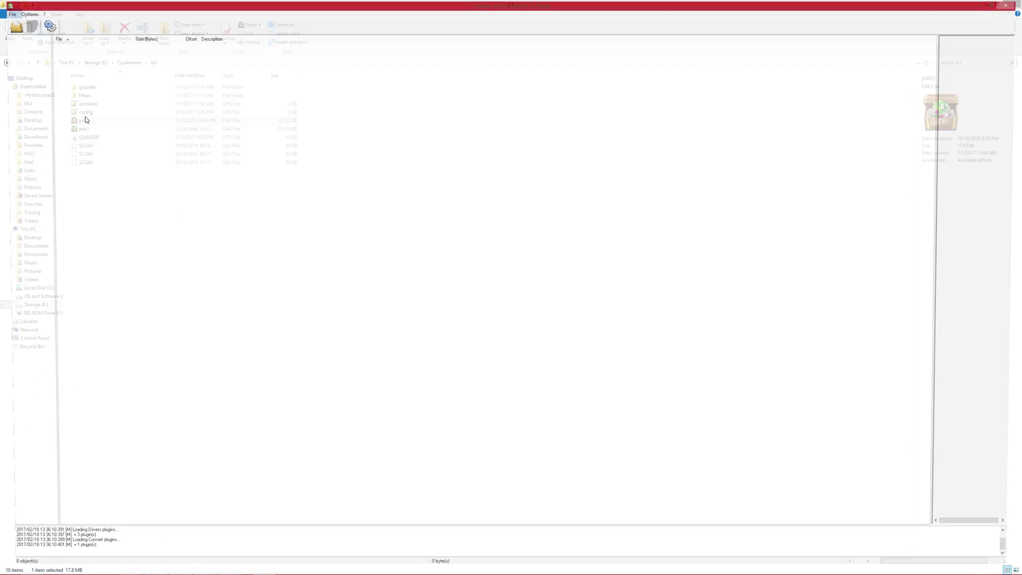
click(31, 53)
click(28, 45)
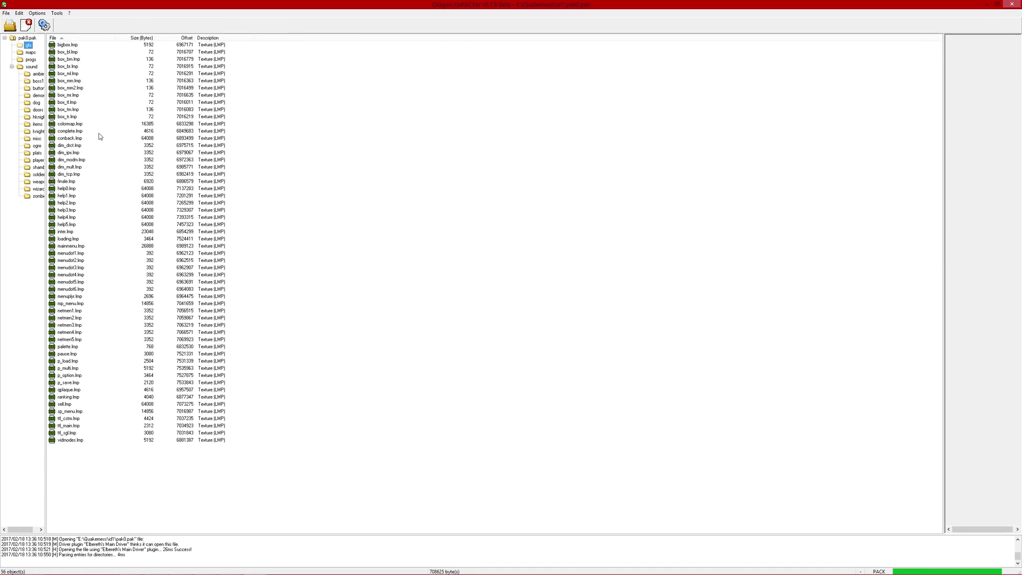
click(69, 152)
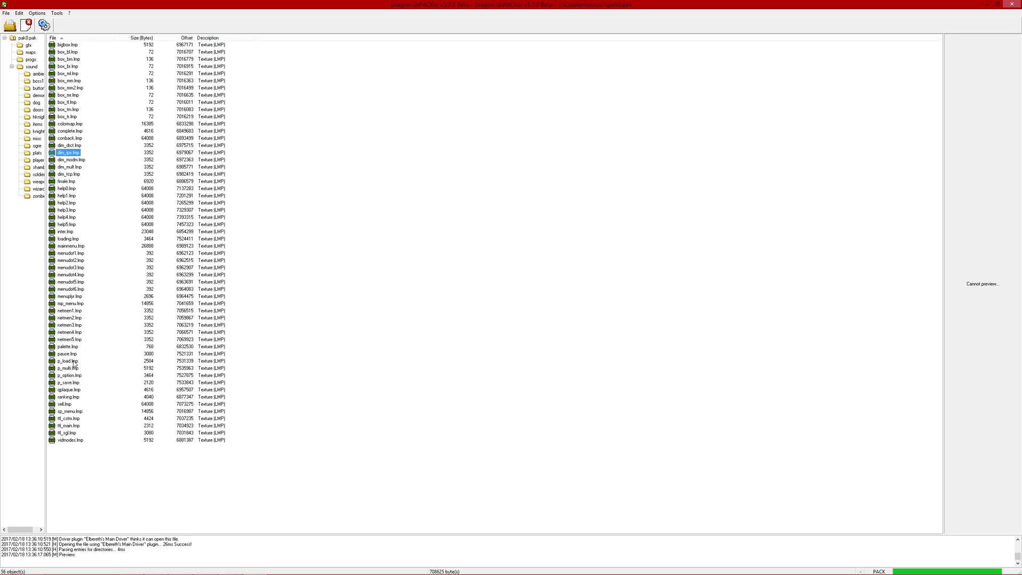
click(27, 38)
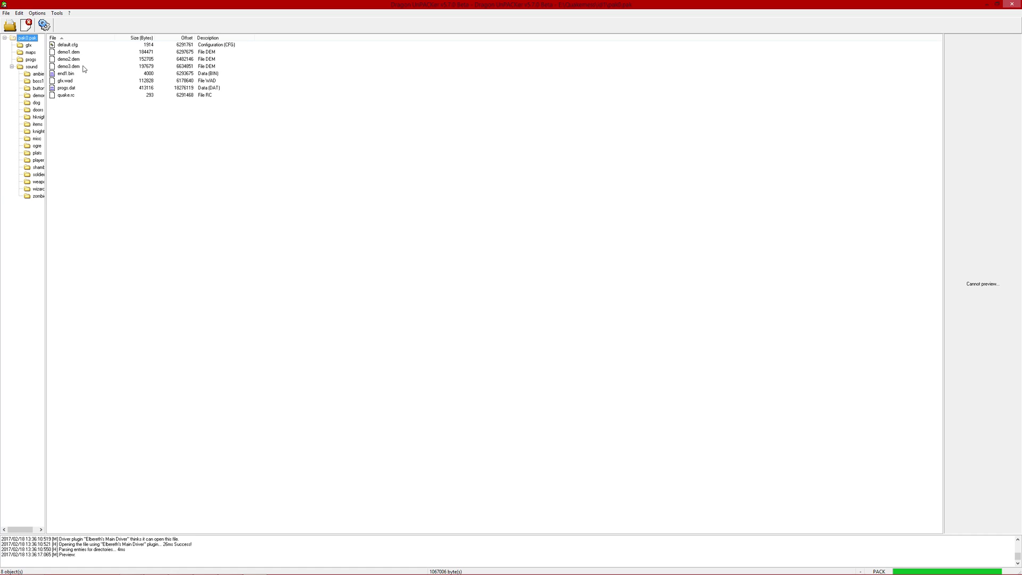
drag(166, 4, 469, 81)
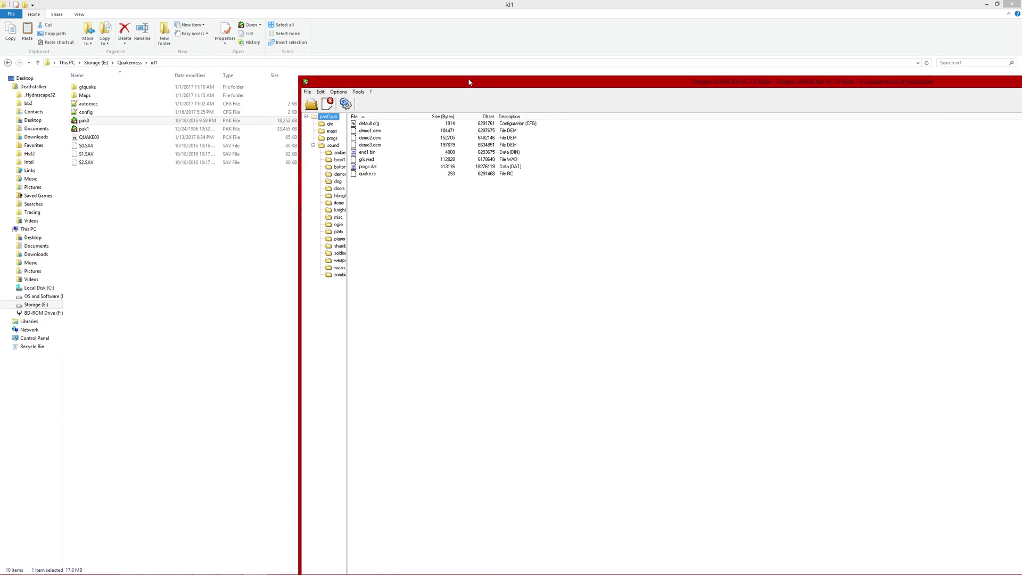
drag(364, 152, 219, 247)
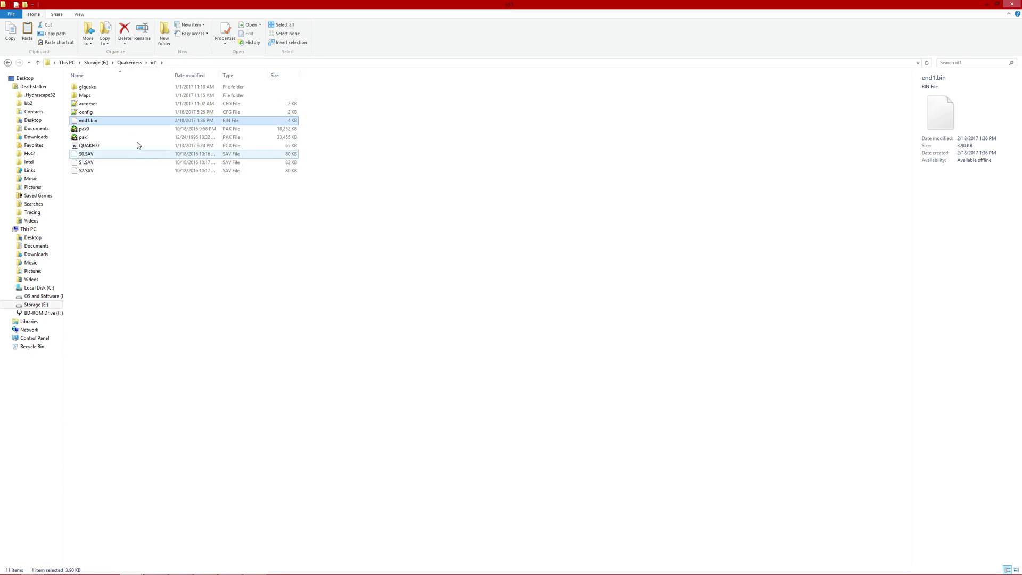
key(shift+Delete)
key(Return)
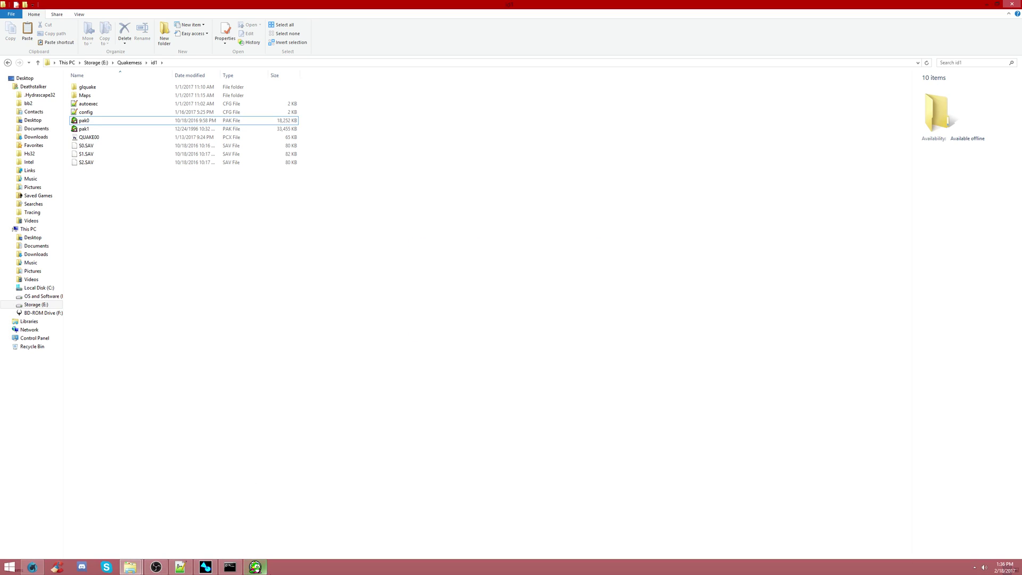
Switch back to Dragon UnPACKer and extract gfx.wad from the pak0 archive into the id1 folder.
click(255, 567)
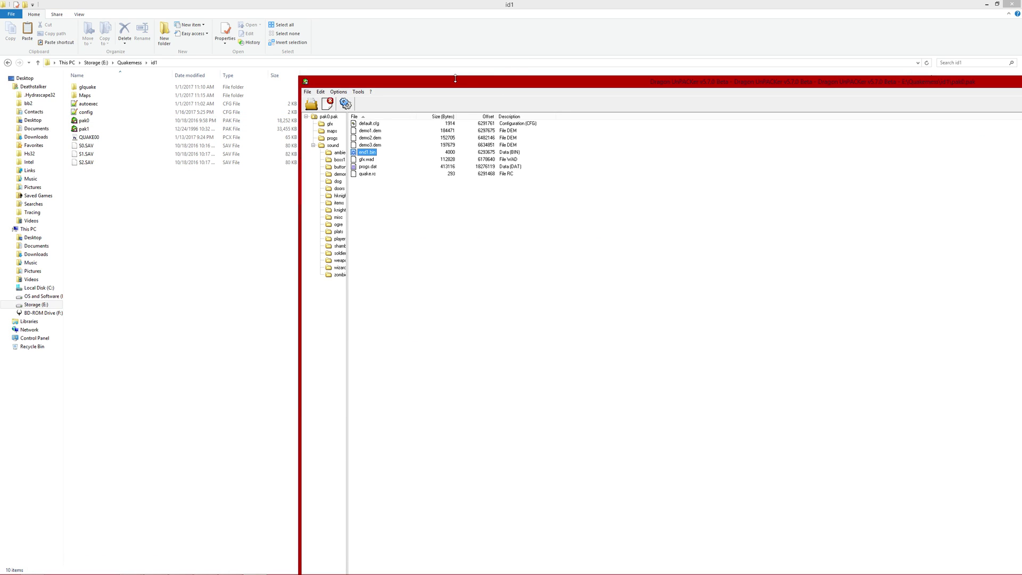
drag(451, 84, 495, 58)
key(Down)
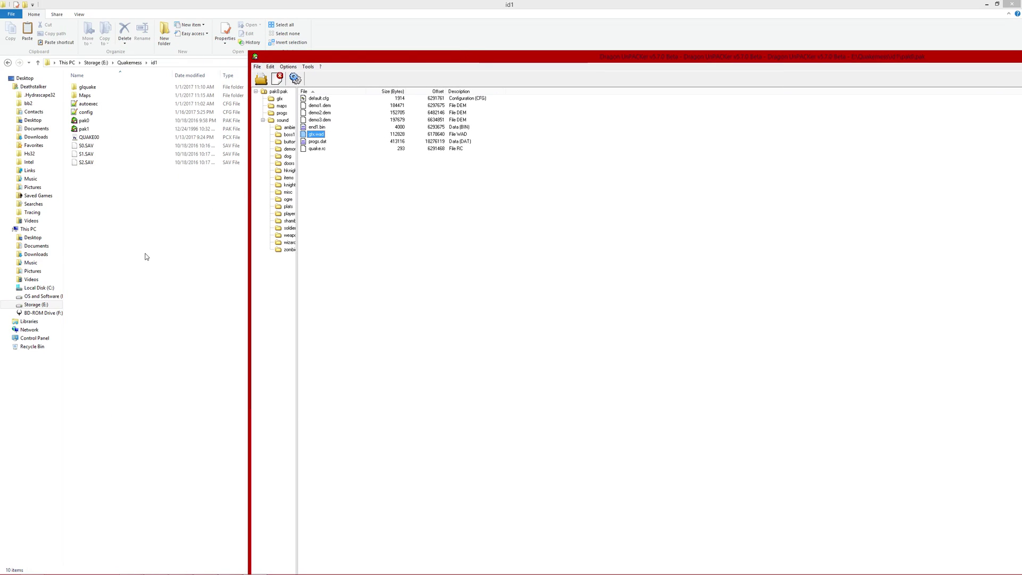
drag(289, 143, 129, 222)
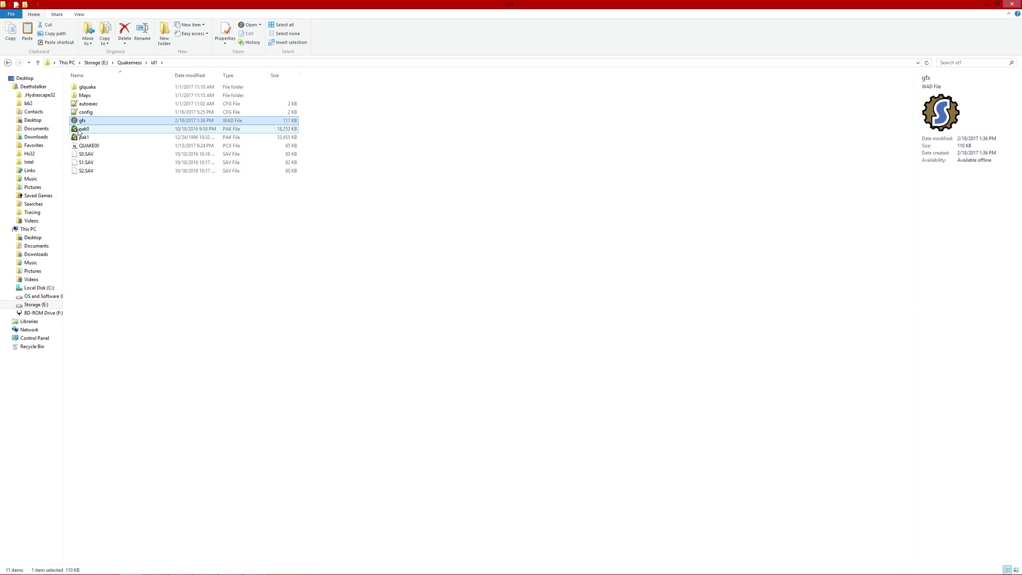
Open the extracted gfx.wad in SLADE and preview its graphics entries from the number graphics down to DISC.
double_click(100, 120)
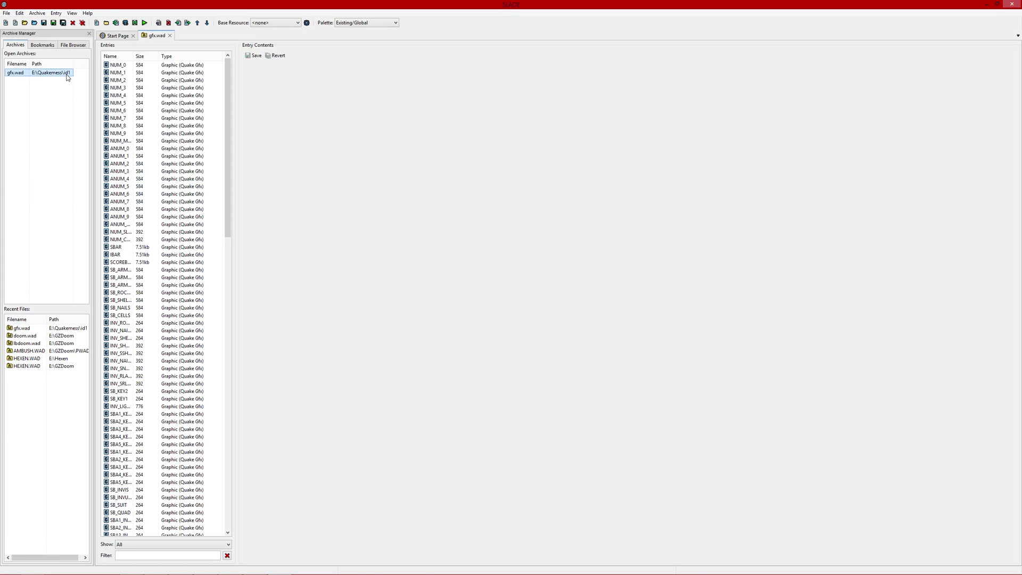
click(165, 87)
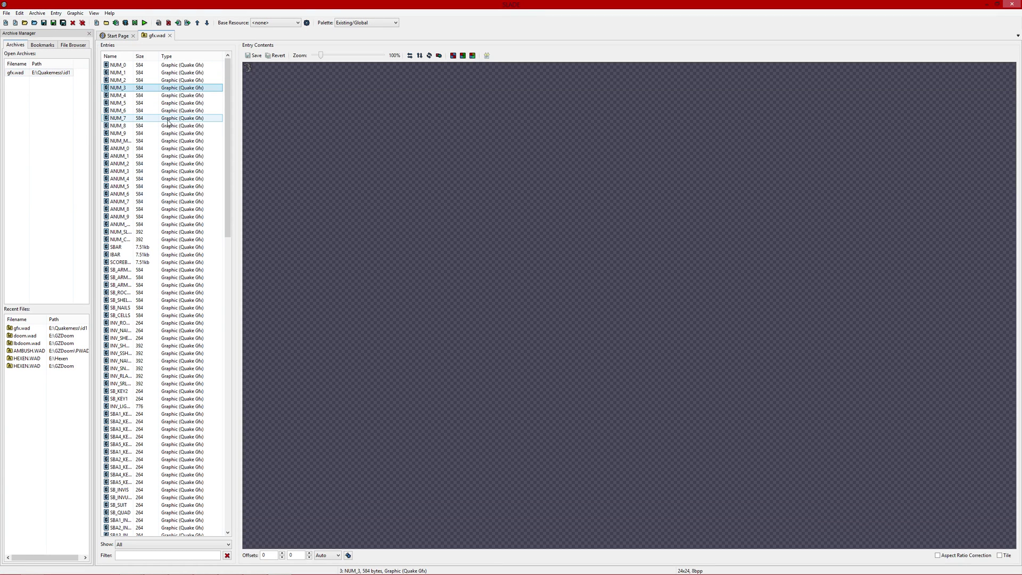
click(170, 133)
click(200, 201)
click(191, 262)
click(187, 308)
click(177, 332)
scroll(171, 341, down, 4)
click(163, 393)
click(155, 460)
scroll(156, 462, down, 4)
scroll(156, 462, down, 2)
click(155, 459)
click(154, 474)
click(151, 512)
scroll(150, 504, down, 8)
click(157, 468)
click(155, 483)
click(153, 506)
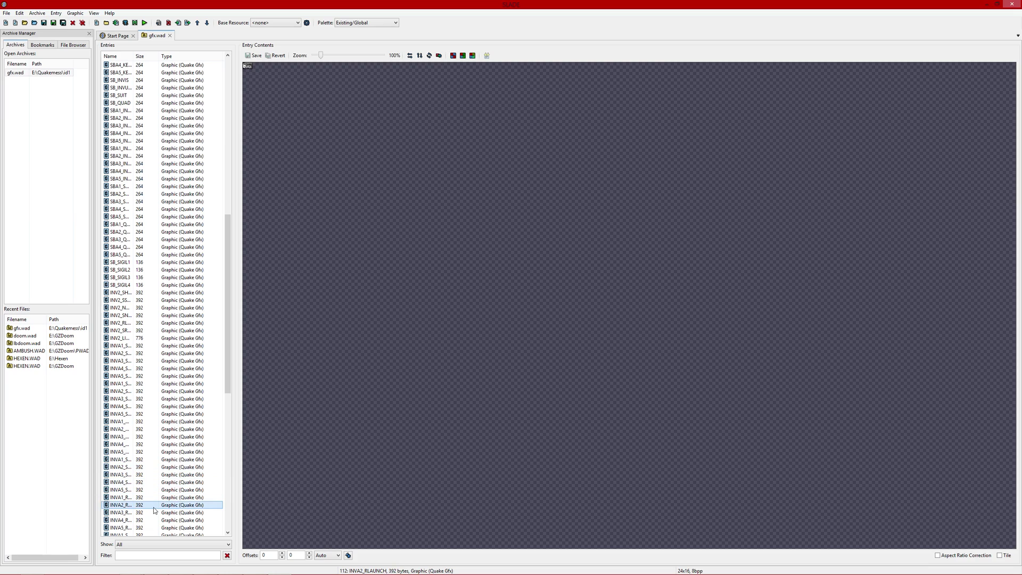
scroll(154, 510, down, 16)
click(143, 459)
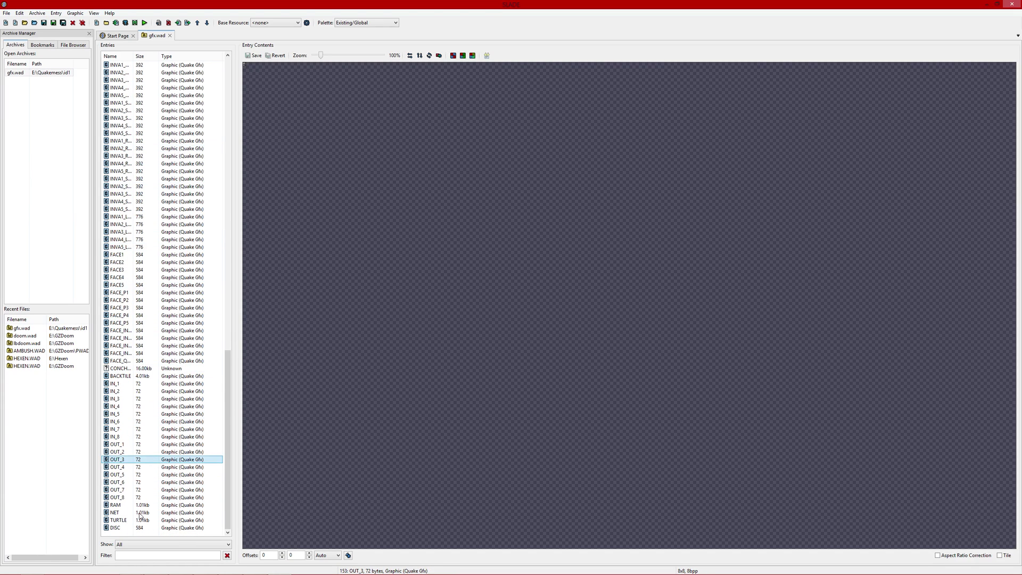
click(137, 527)
scroll(135, 479, up, 20)
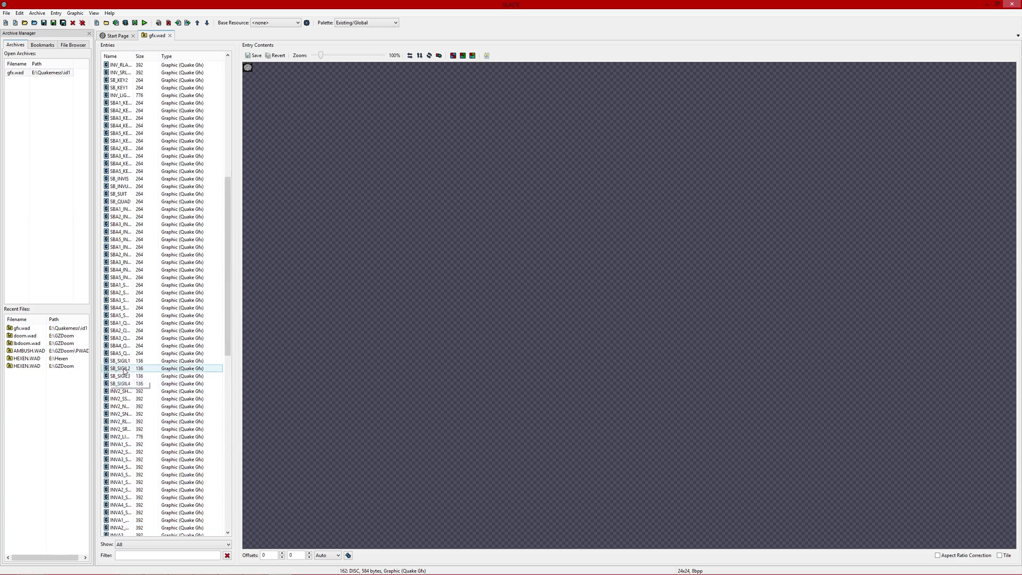
Exit SLADE, remove the extracted gfx file from the id1 folder and close the Dragon UnPACKer window.
click(1012, 4)
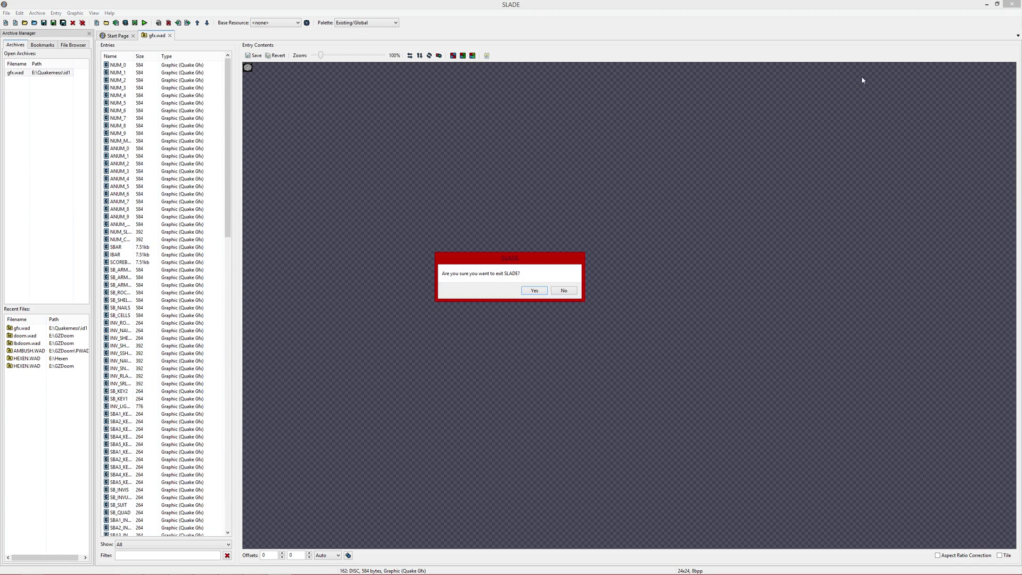
click(534, 291)
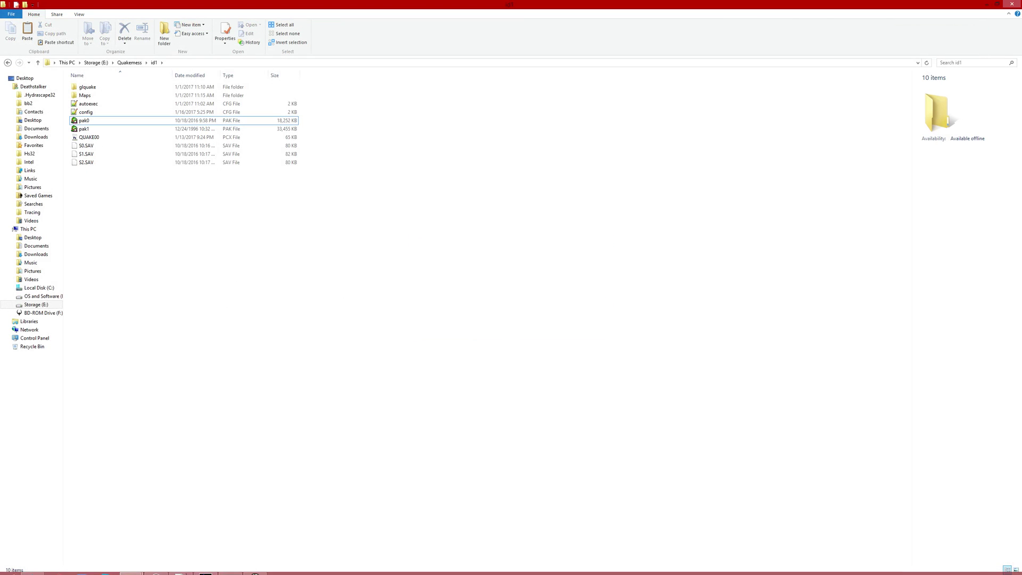
click(255, 571)
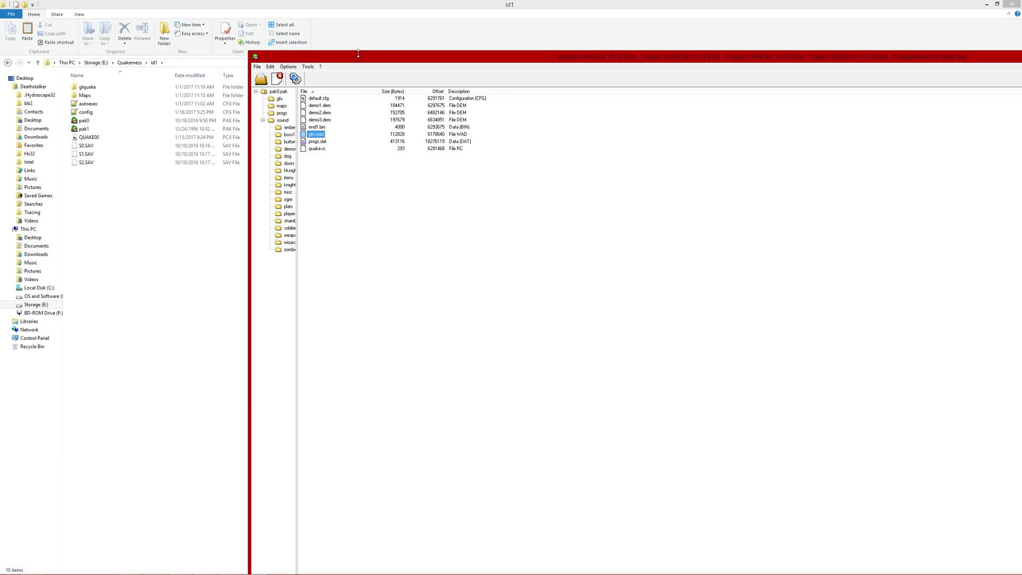
drag(350, 60, 408, 11)
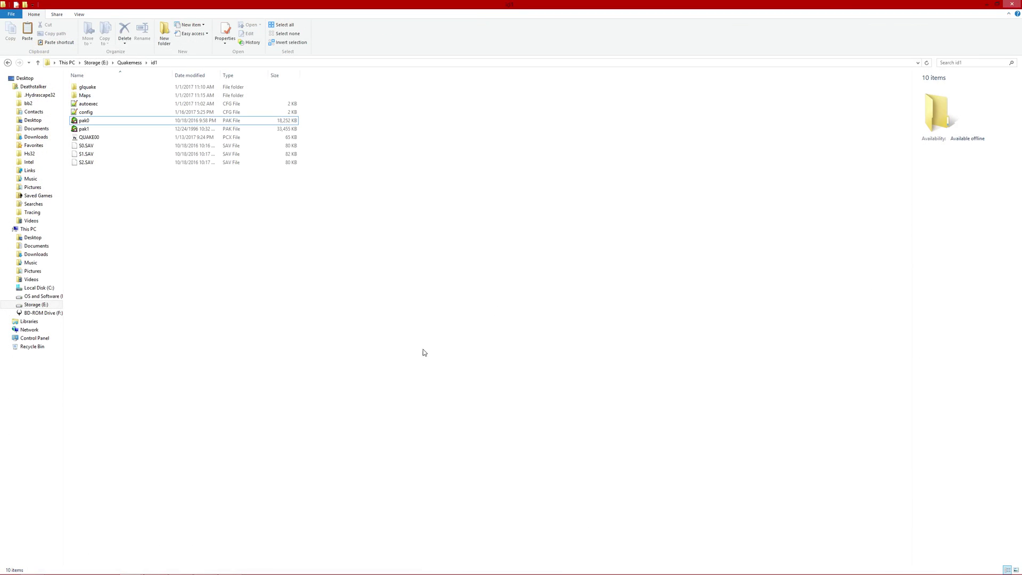
Open the CAGE.BSP map from the id1 Maps folder in QuArK and bring up the Texture Browser.
click(186, 97)
double_click(186, 98)
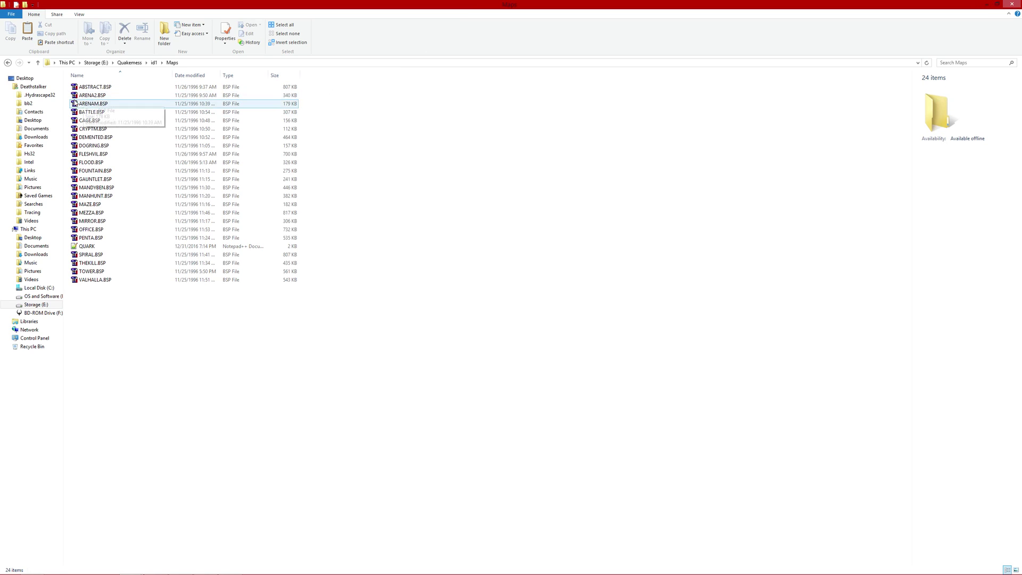
double_click(111, 121)
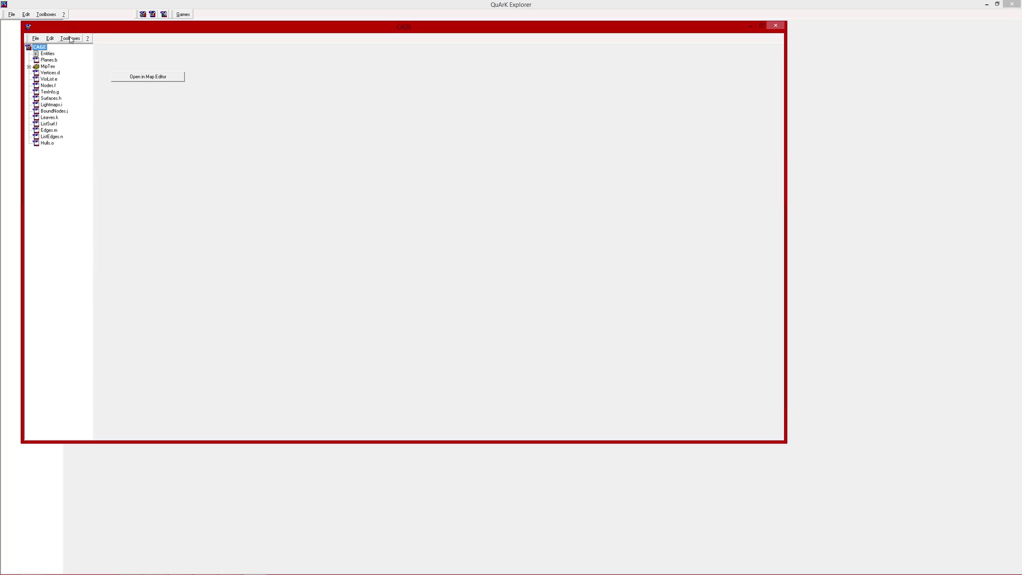
click(71, 38)
mouse_move(88, 38)
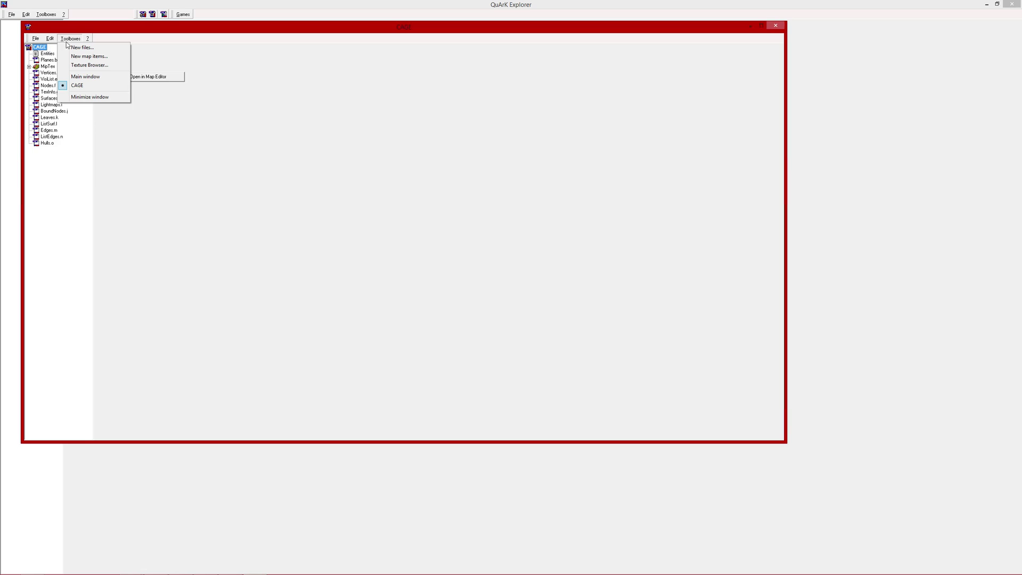
click(89, 65)
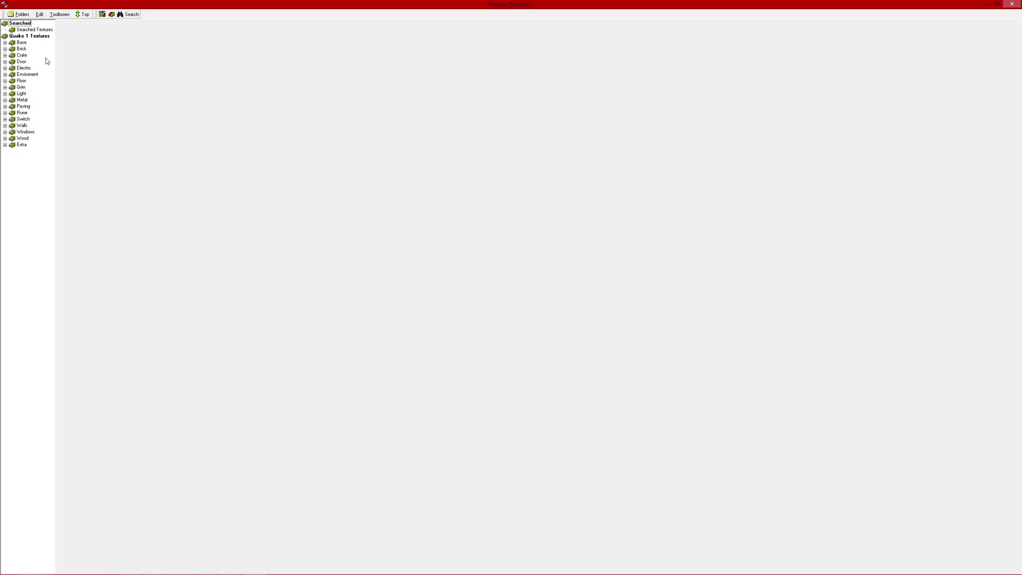
Browse the Quake 1 Textures collection, viewing the Crate and Extra groups and the available folder options.
click(33, 31)
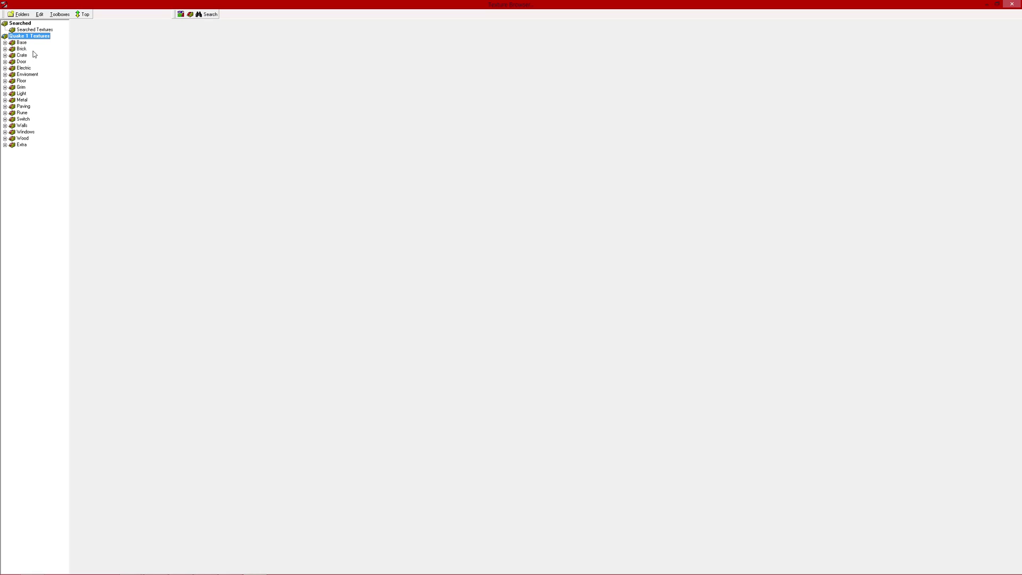
click(27, 55)
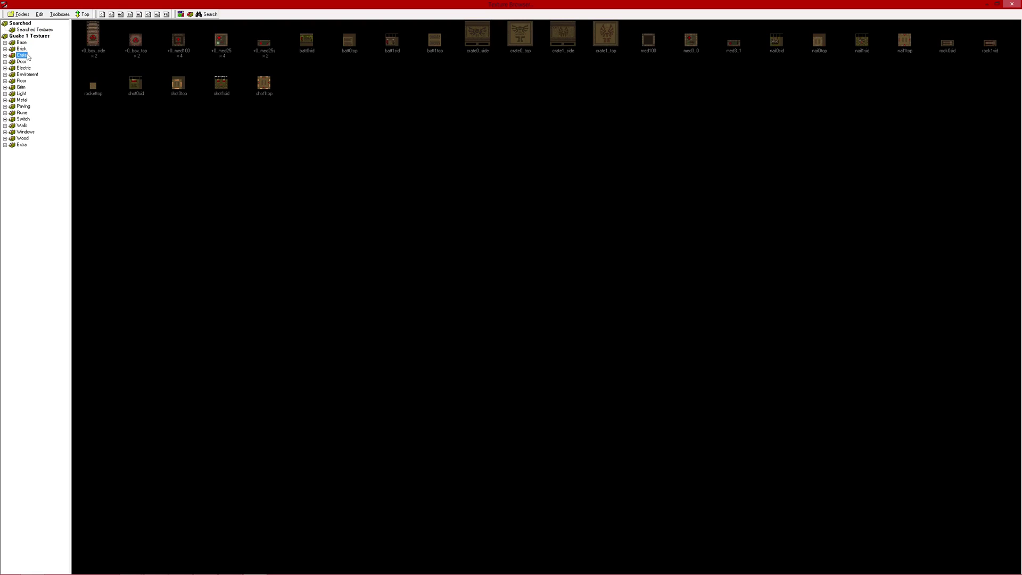
click(22, 15)
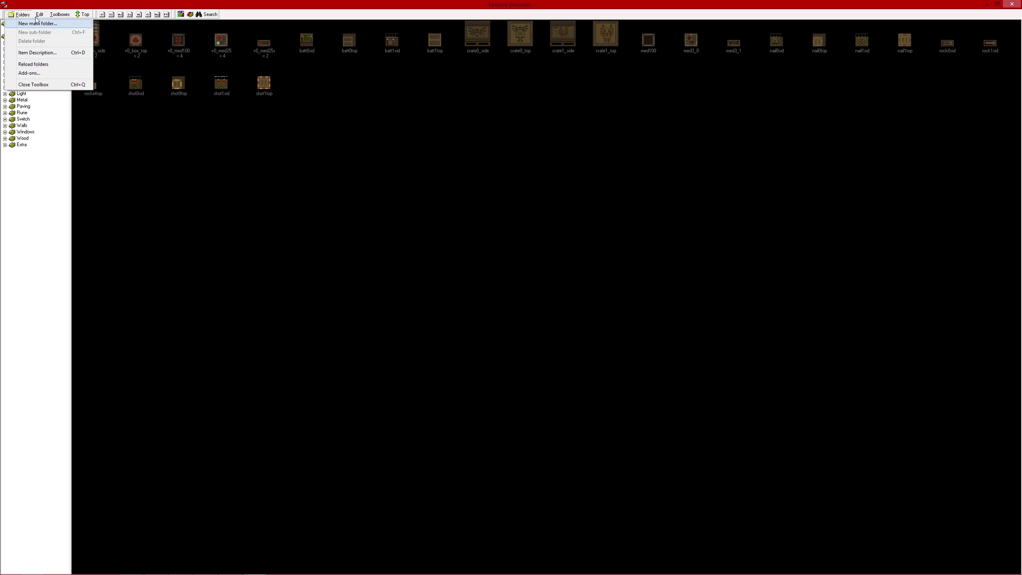
mouse_move(36, 18)
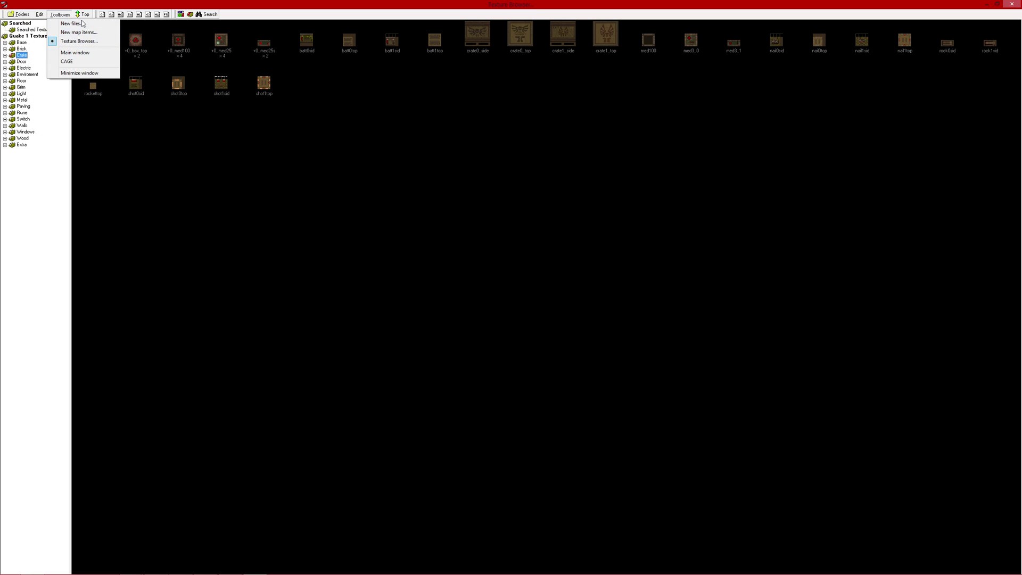
click(373, 177)
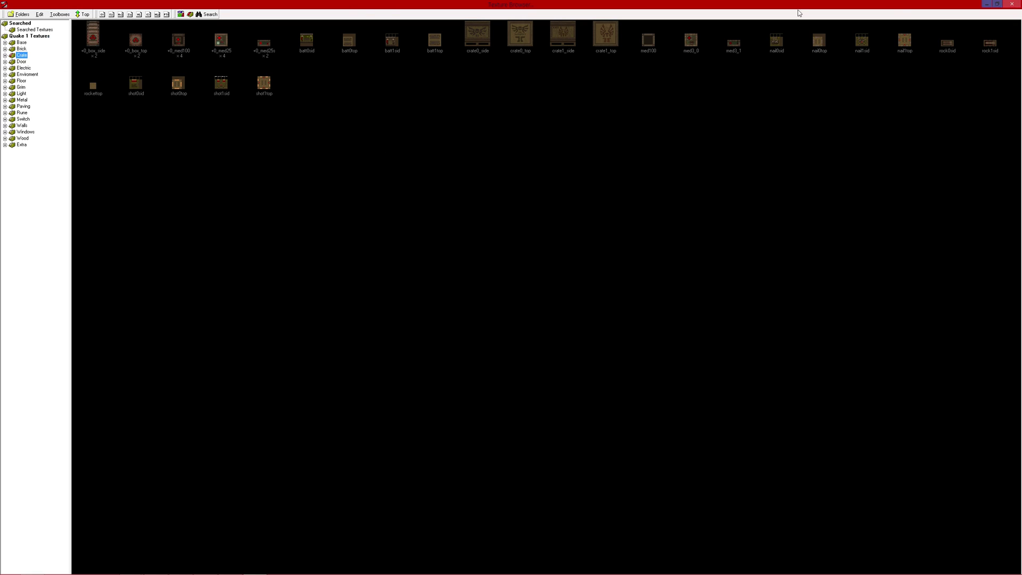
right_click(29, 35)
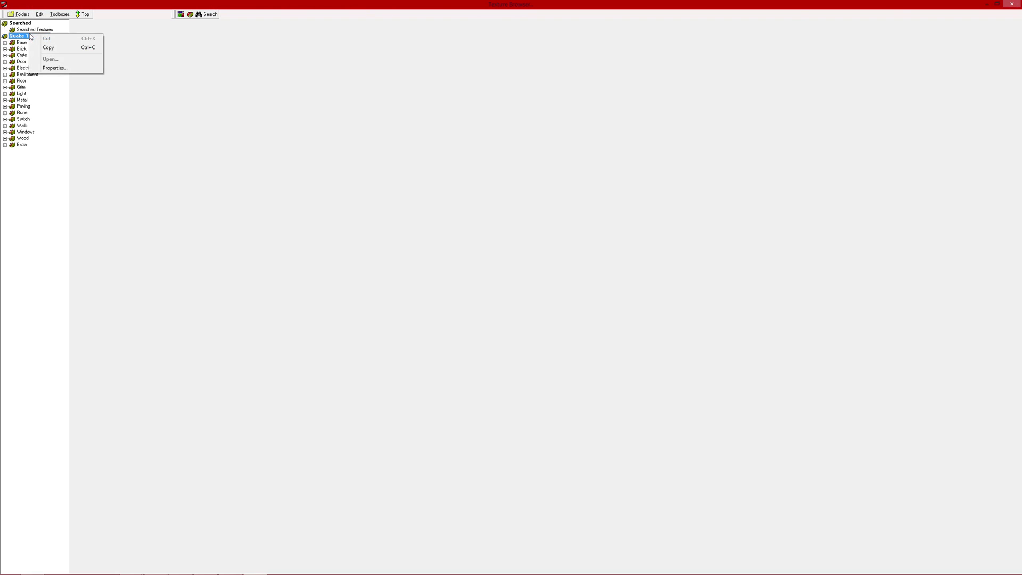
click(45, 152)
click(21, 144)
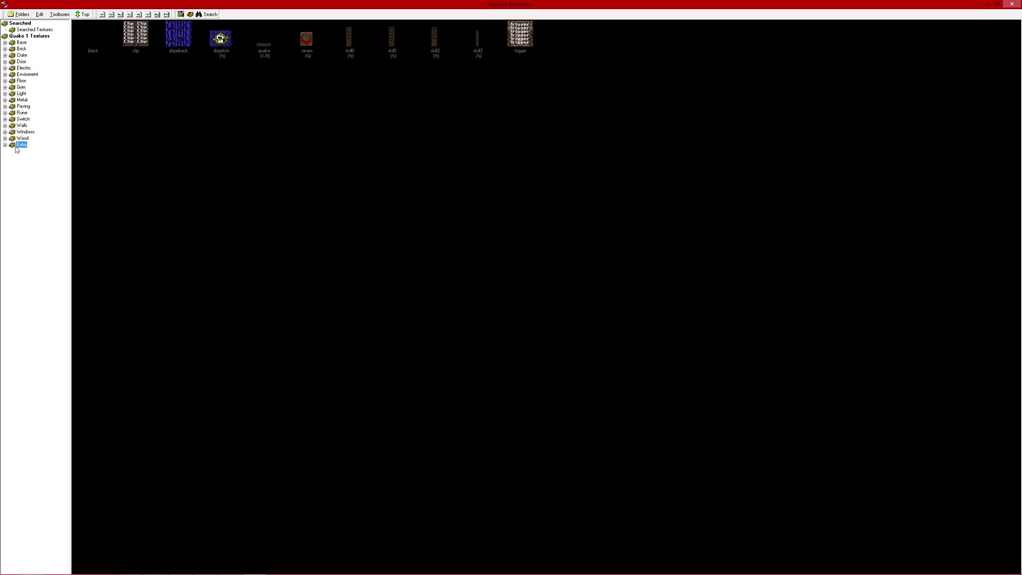
Check which add-on files are registered for Quake 1 and dismiss the configuration dialog.
click(23, 16)
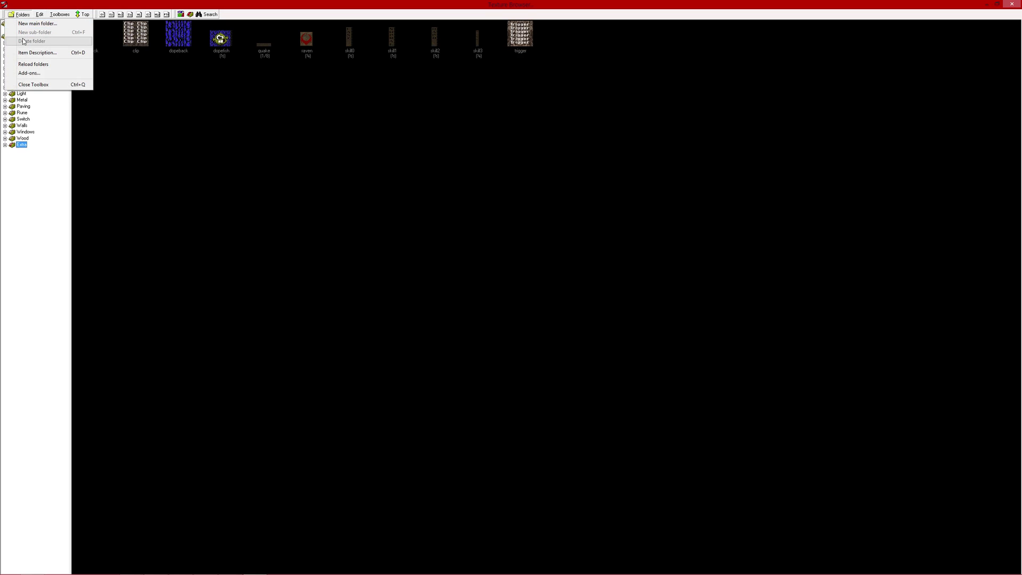
click(33, 74)
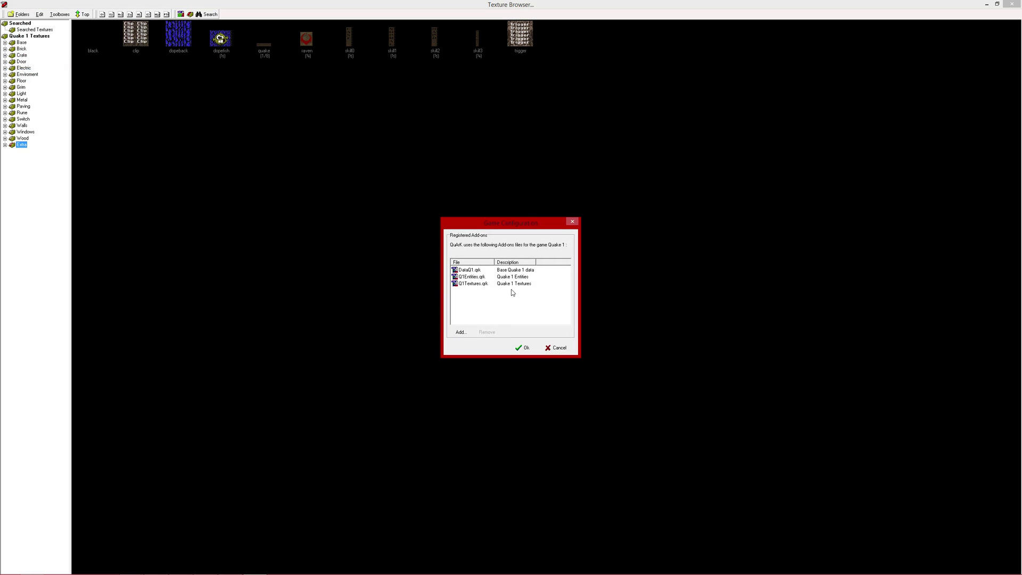
click(571, 222)
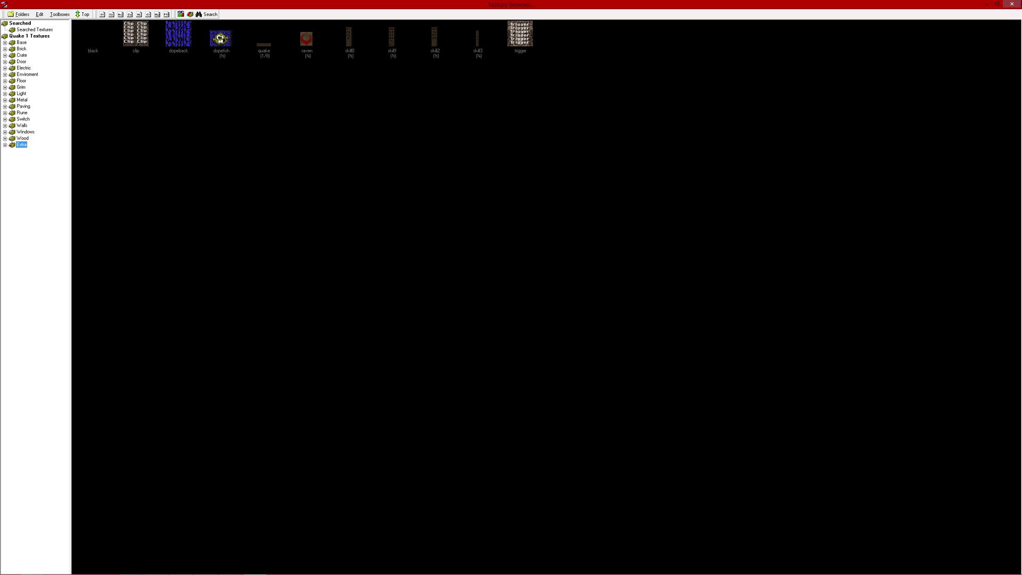
Close the Texture Browser, the CAGE window and QuArK Explorer.
click(1011, 4)
click(778, 25)
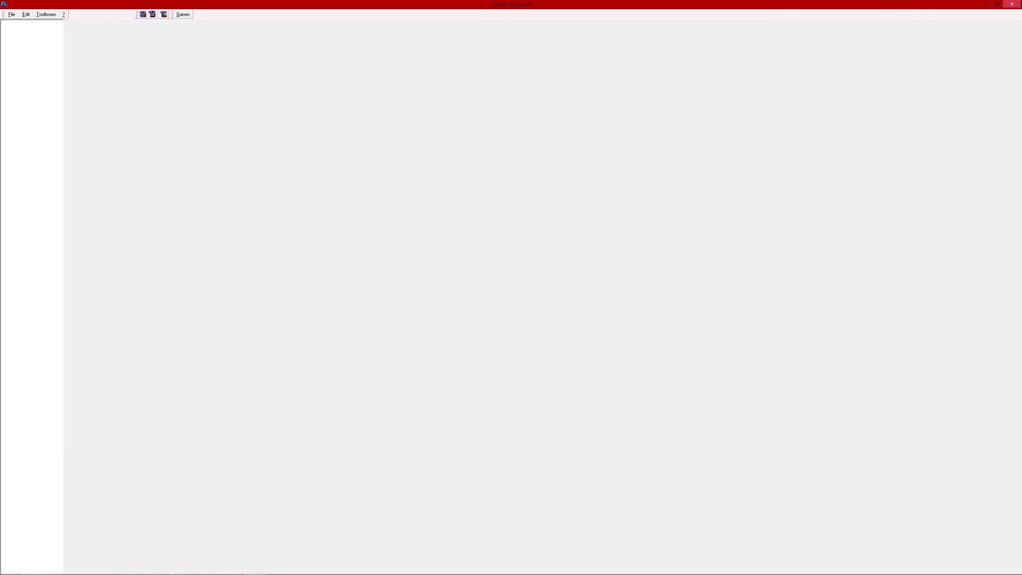
click(1011, 3)
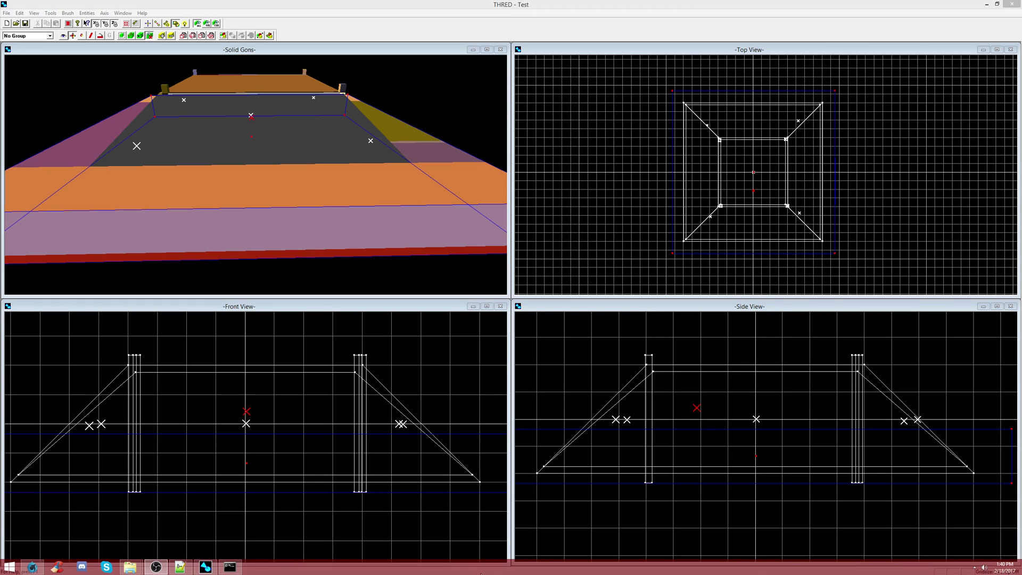
Switch to the web browser, clear its downloads preview panel and minimize the window.
click(32, 567)
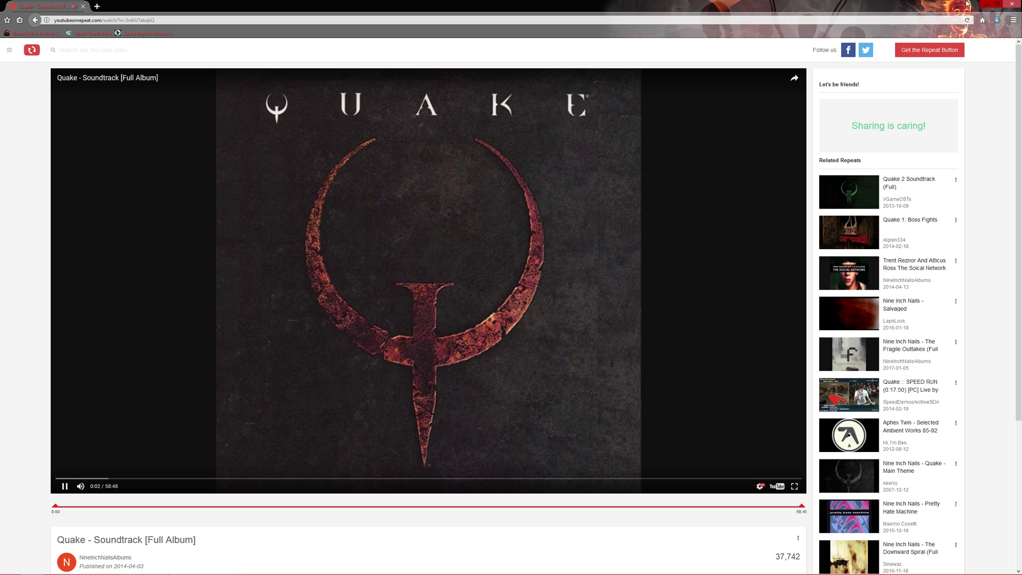
click(997, 19)
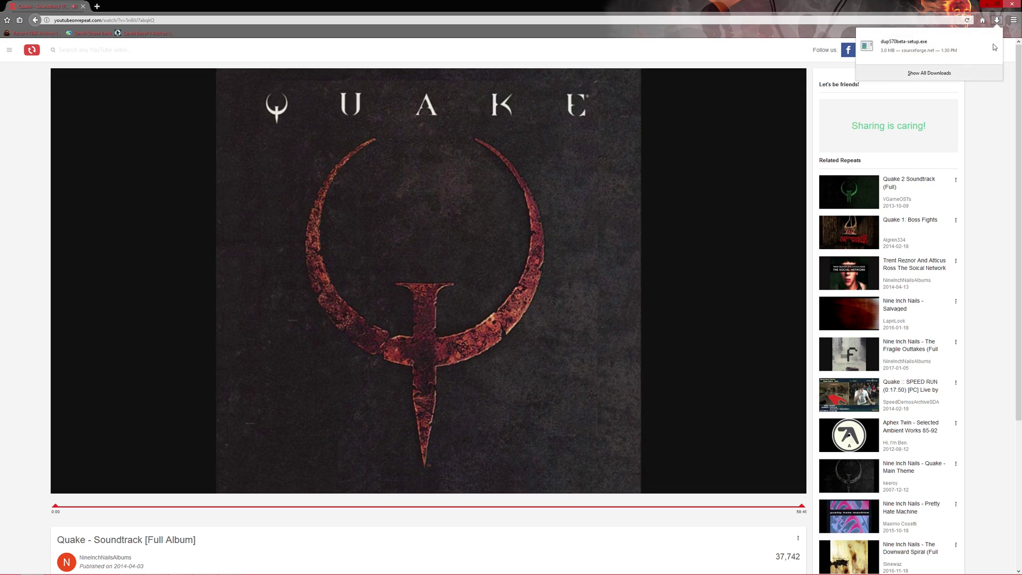
right_click(983, 50)
click(983, 82)
right_click(956, 33)
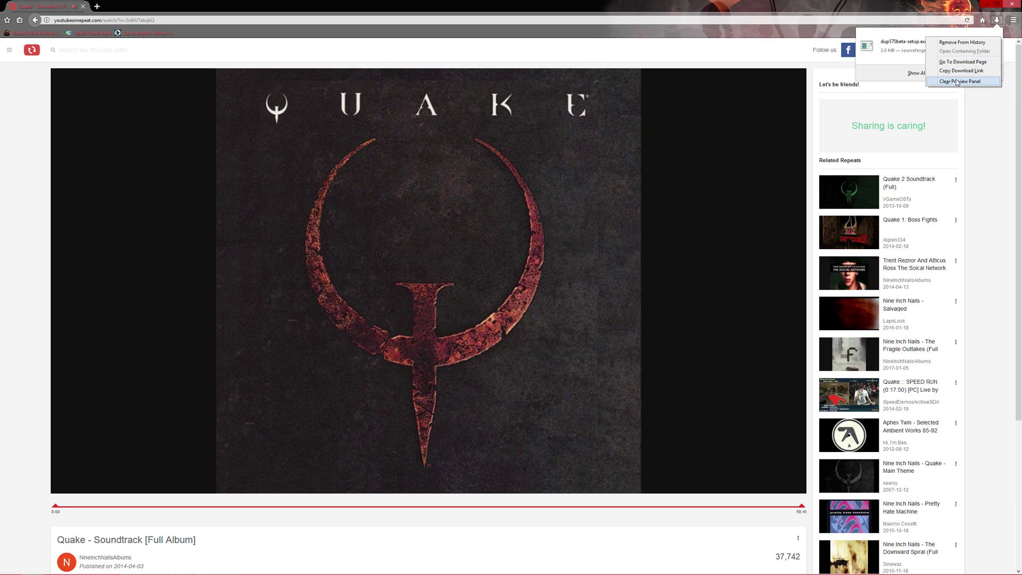
click(916, 80)
click(985, 3)
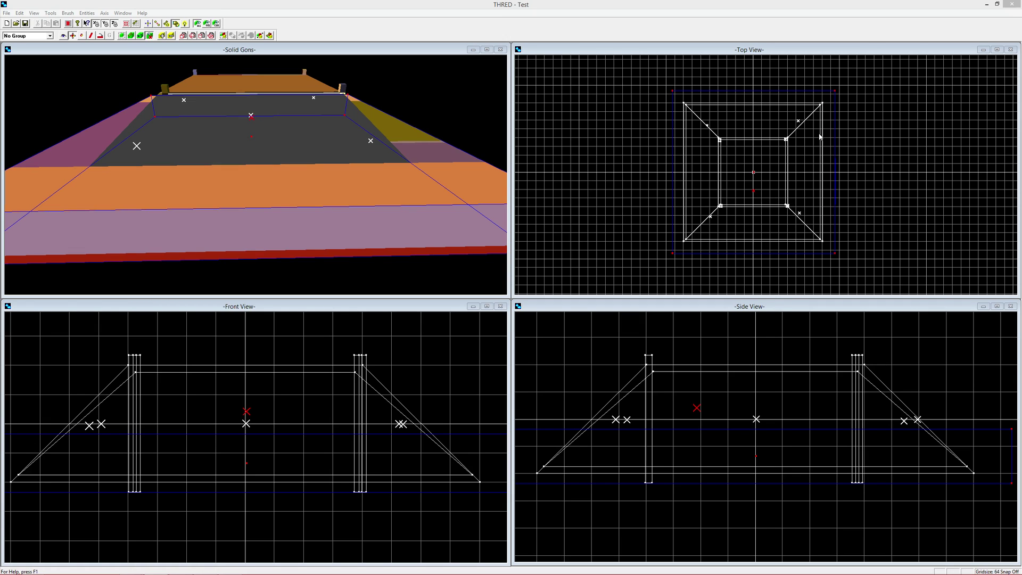
Close the leftover pak0.pak Properties window and switch to File Explorer at the THRED folder.
mouse_move(276, 573)
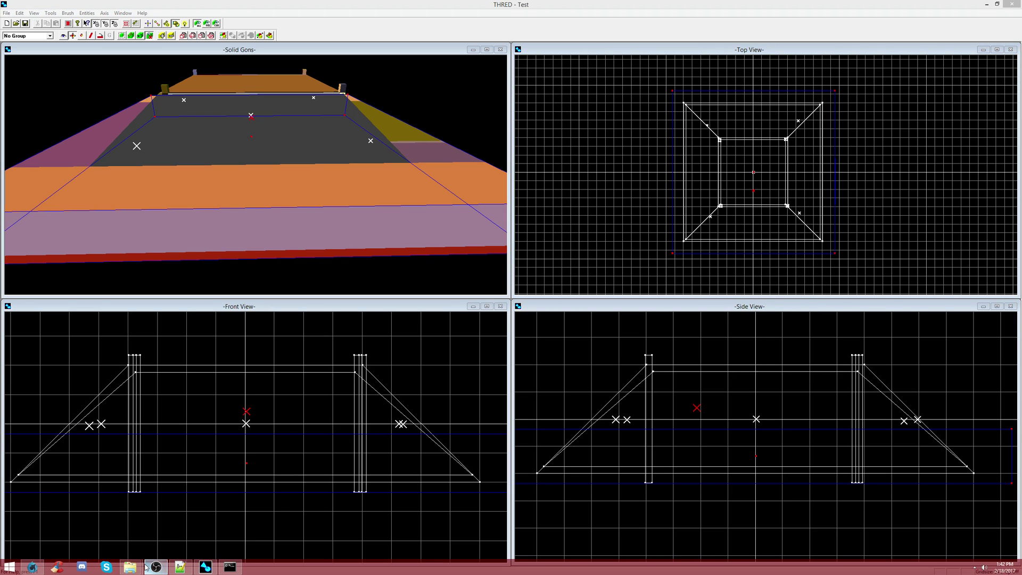
mouse_move(130, 567)
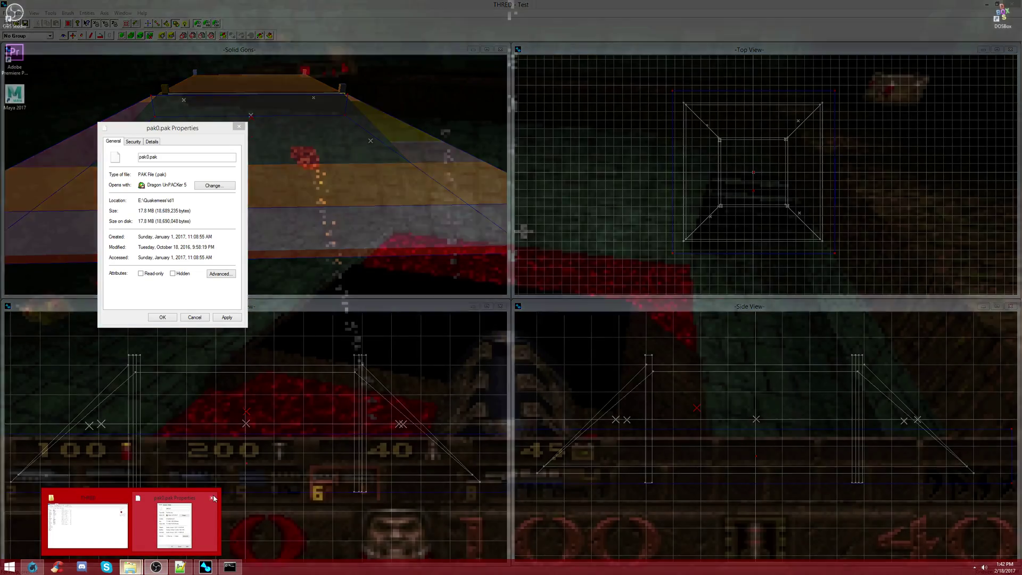
click(211, 498)
click(88, 525)
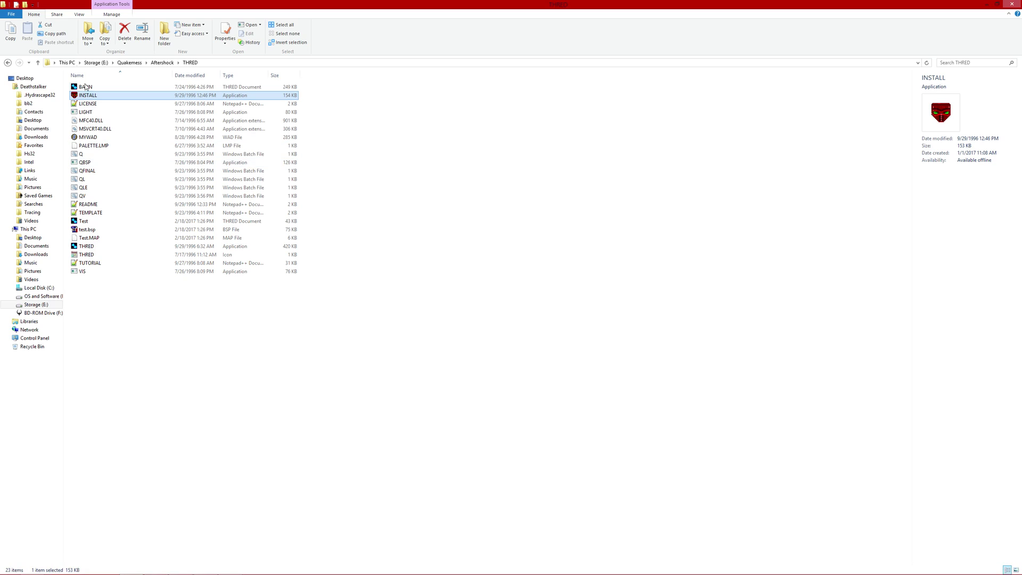
Go up to the Quakemess folder, open id1 and look through its files down to pak0.
click(13, 62)
click(13, 62)
key(Down)
key(Return)
key(Down)
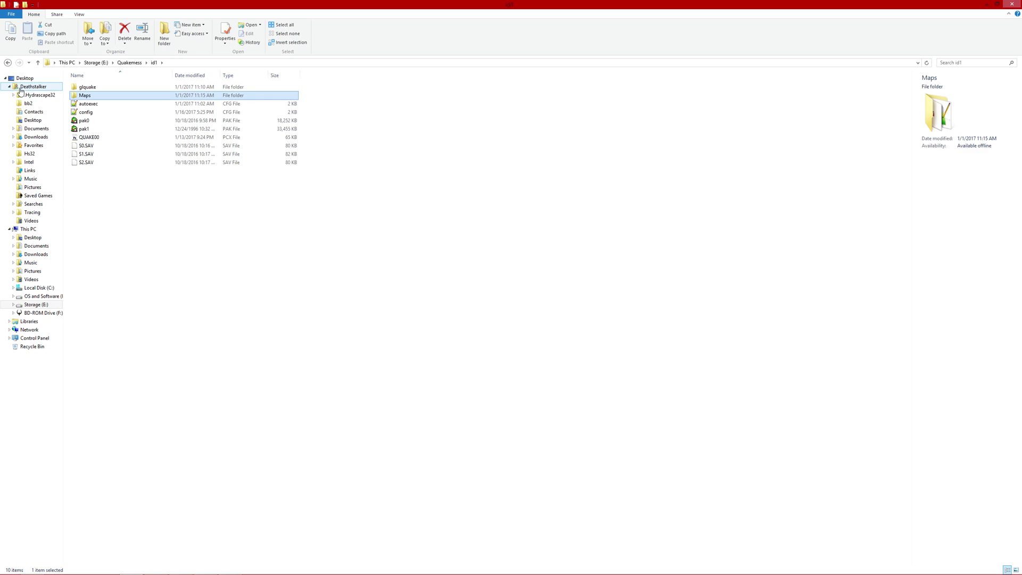
key(Down)
key(Down)
key(Down)
key(Down)
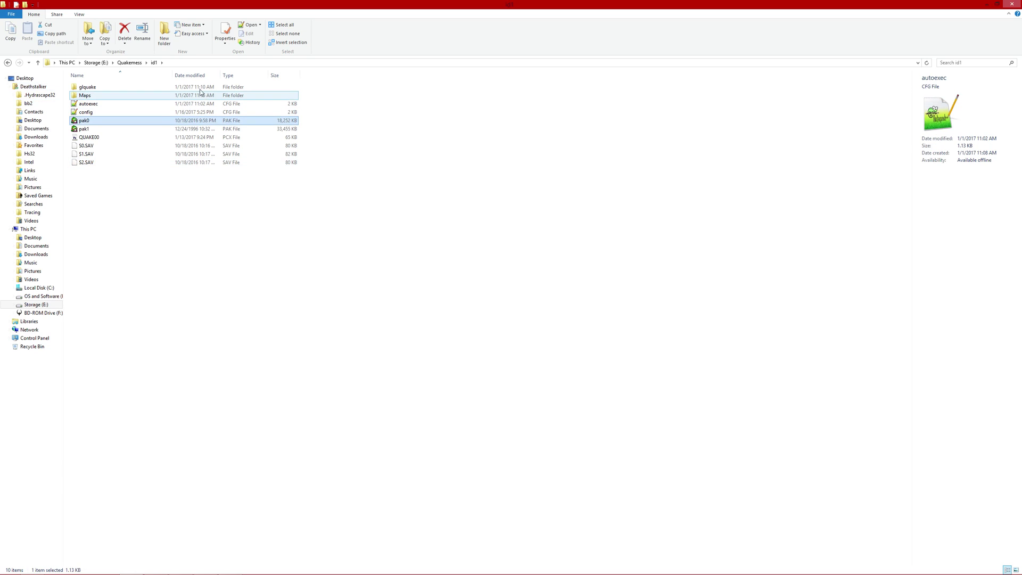
Return to the Quakemess folder, open AS and check its MAPS subfolder.
click(13, 62)
key(Up)
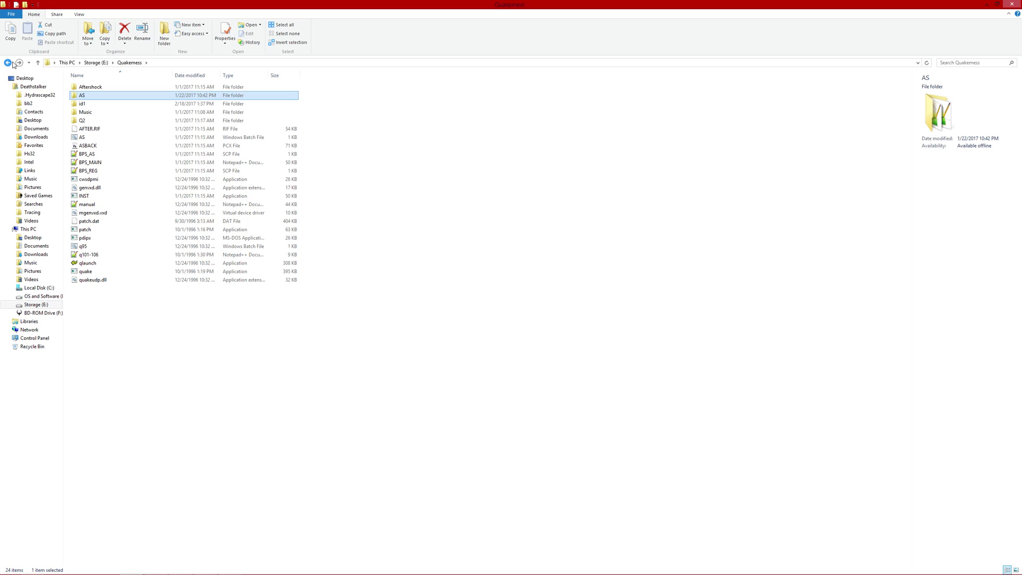
key(Return)
key(Down)
key(Down)
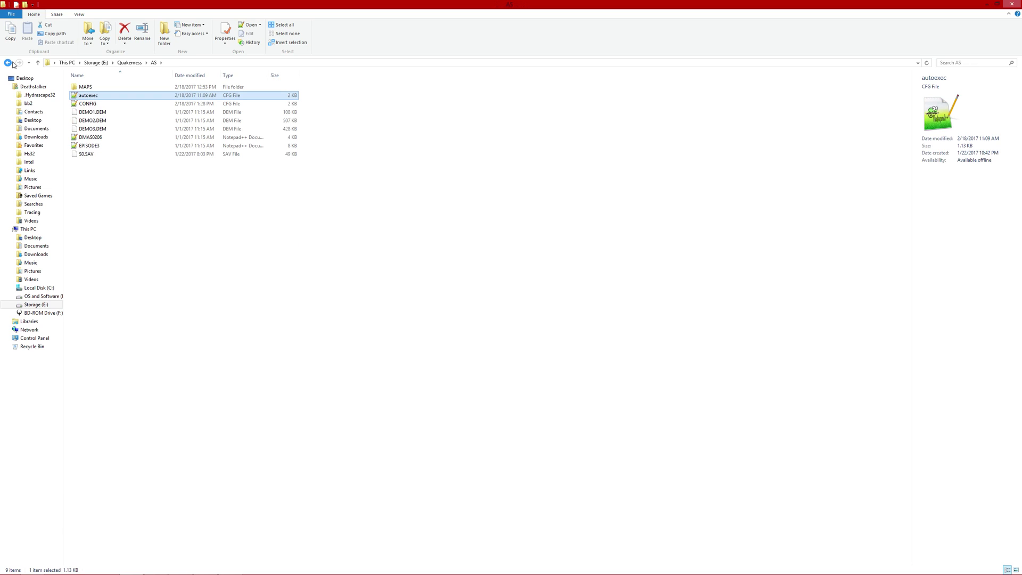
key(Up)
key(Return)
click(13, 63)
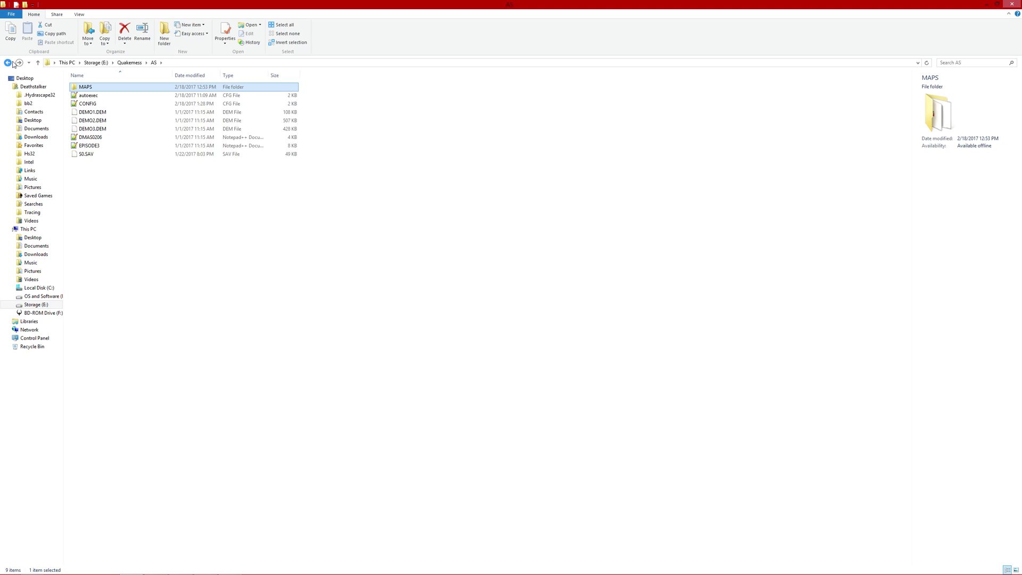
key(Return)
click(7, 62)
Look through the AS folder's config, demo, text and save files down to S0.SAV.
key(Down)
key(Down)
key(Down)
key(Down)
key(Down)
key(Down)
key(Down)
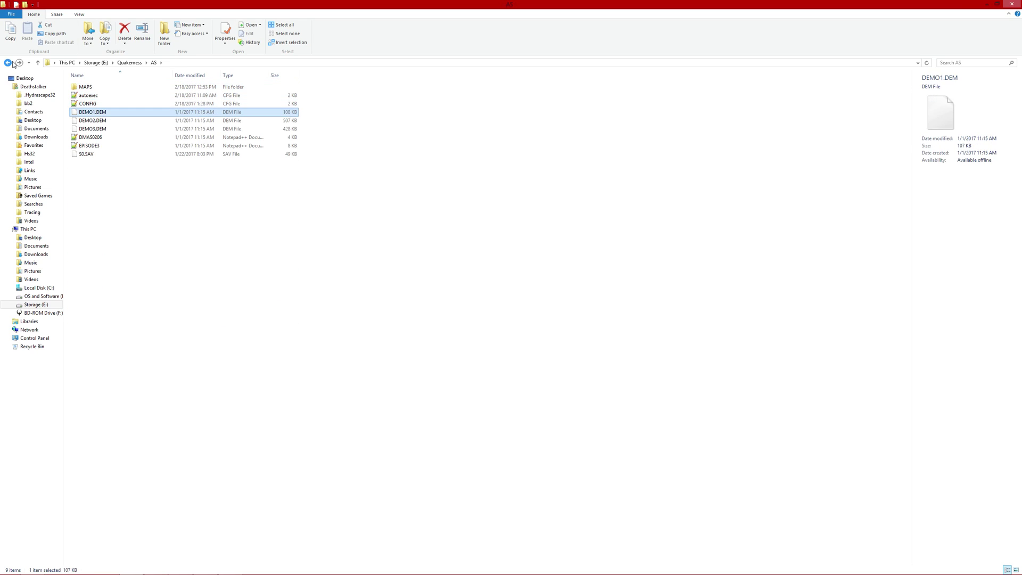
key(Down)
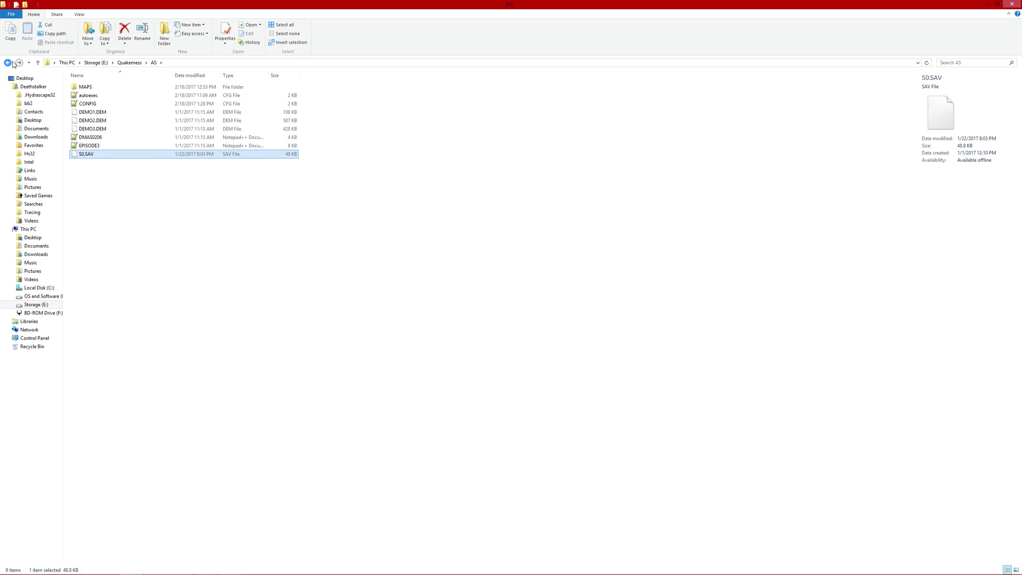
key(Up)
key(Up)
key(Up)
key(Up)
key(Up)
key(Up)
key(Up)
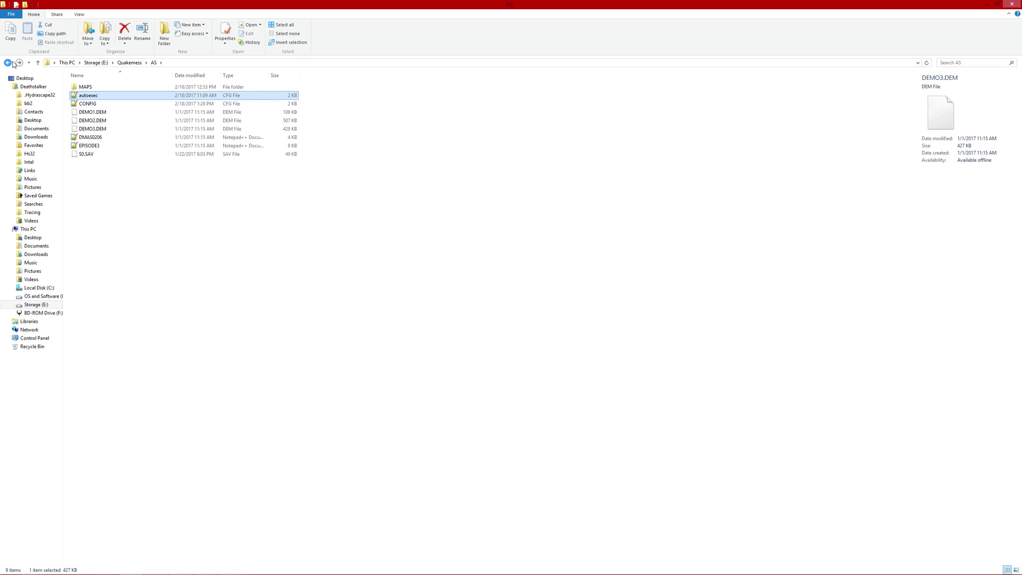
Leave the AS folder, open the Aftershock folder and look through its subfolders and setup files.
key(BackSpace)
key(Up)
key(Down)
key(Down)
key(Down)
key(Down)
key(Down)
key(Down)
key(Down)
key(Up)
key(Up)
key(Down)
key(Down)
key(Down)
key(Down)
key(Down)
key(Down)
key(Down)
key(Down)
key(Up)
key(Up)
key(Up)
key(Up)
key(Down)
key(Down)
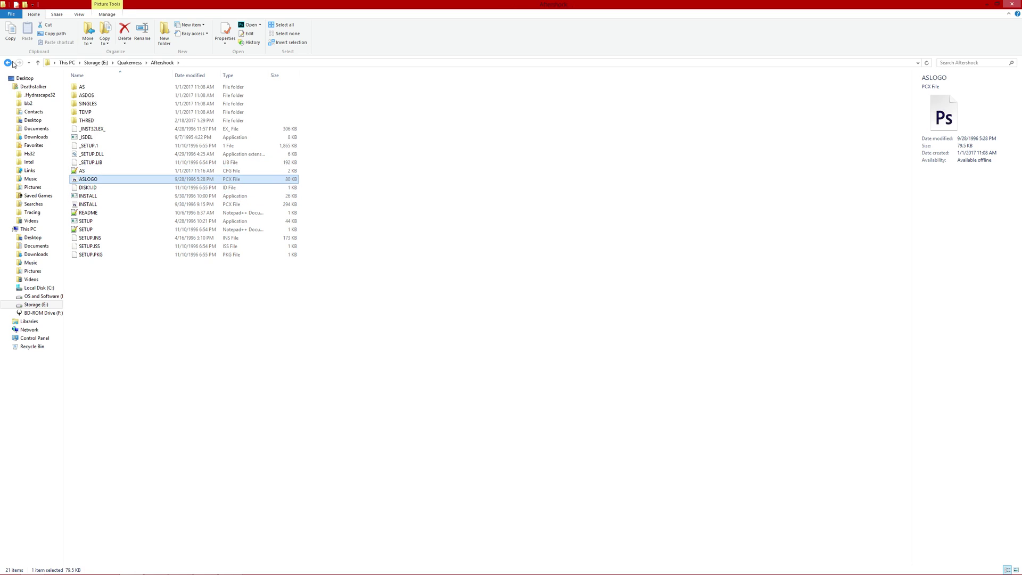
key(Down)
key(Down)
key(Down)
key(Down)
key(Down)
key(Down)
key(Down)
key(Down)
key(Down)
key(Up)
key(Up)
key(Up)
key(Up)
key(Up)
key(Up)
key(Up)
key(Up)
key(Up)
key(Up)
key(Up)
key(Up)
key(Up)
key(Up)
key(Up)
key(Up)
key(Up)
key(Up)
key(Up)
key(Up)
Open Aftershock's AS folder, check the BSP files in its MAPS subfolder and return to AS.
key(Return)
key(Down)
key(Up)
key(Return)
click(8, 63)
key(Return)
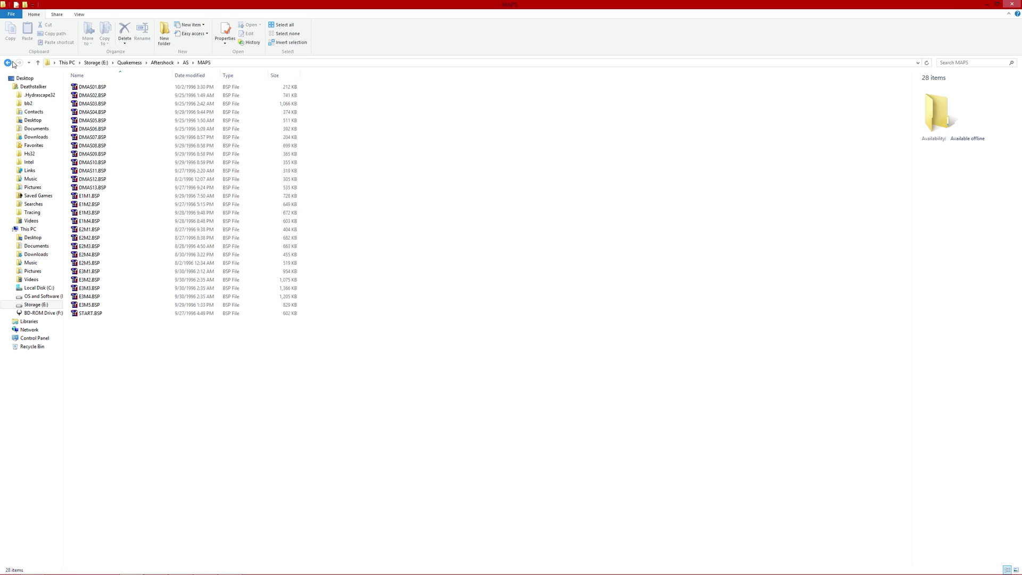
click(12, 63)
key(Down)
key(Return)
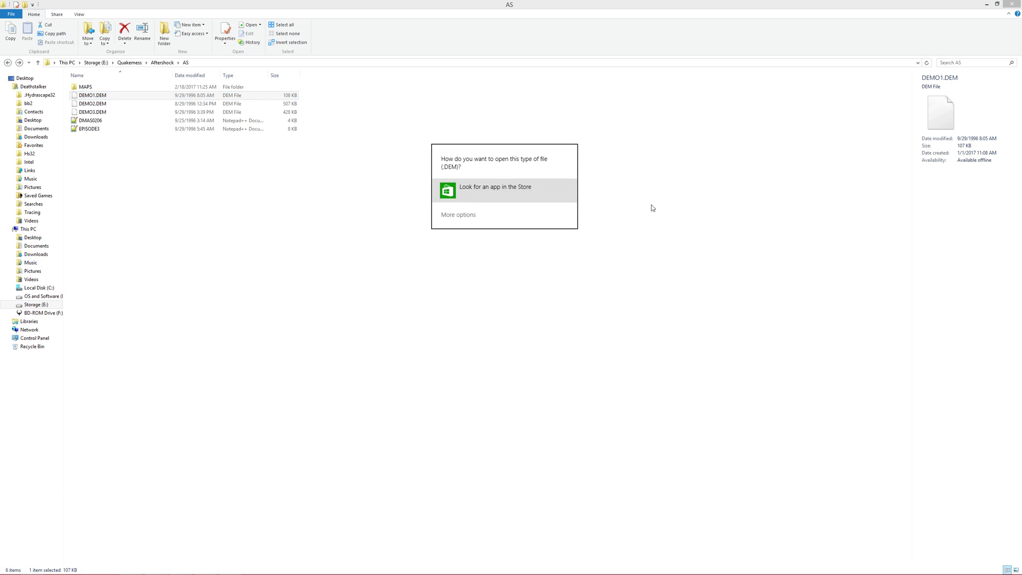
click(652, 200)
Return to the Aftershock folder, open its ASDOS subfolder and look through the files there.
click(8, 63)
key(Down)
key(Return)
key(Down)
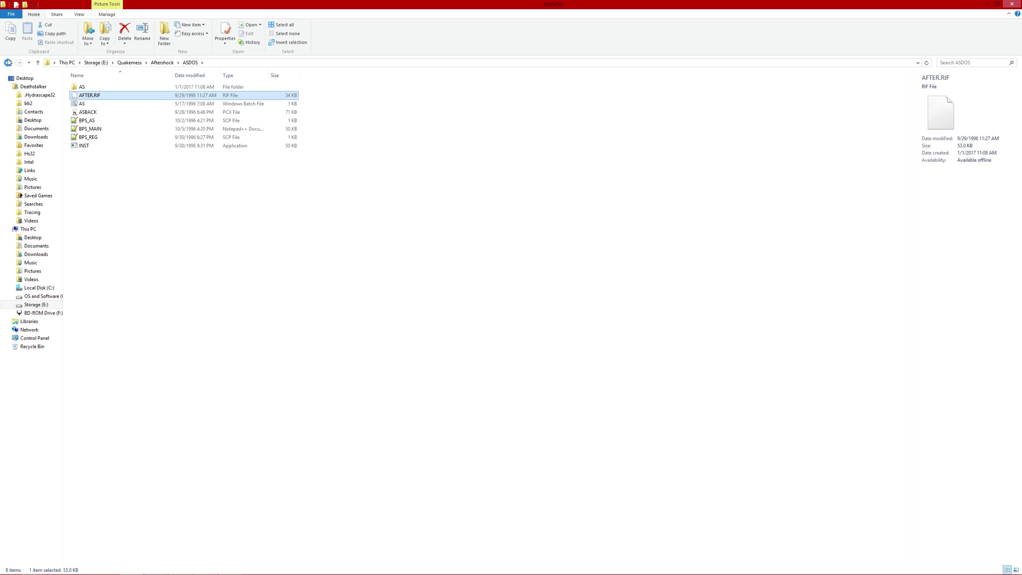
key(Down)
key(Down)
key(Up)
key(Up)
key(Up)
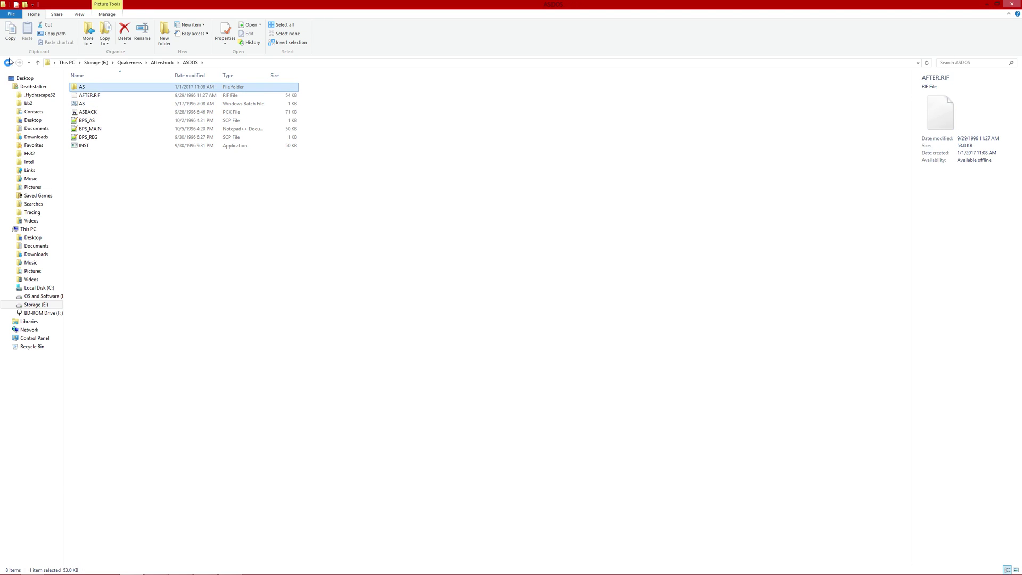
Check the AS subfolder inside ASDOS and go back to the Aftershock folder.
key(Return)
key(Down)
key(Up)
key(Return)
click(8, 62)
click(8, 62)
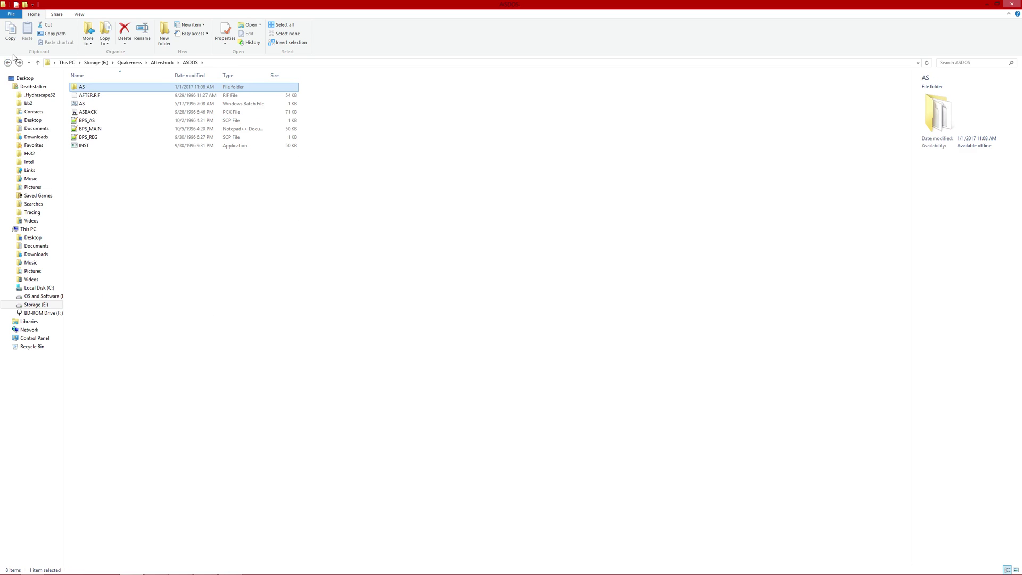
click(8, 62)
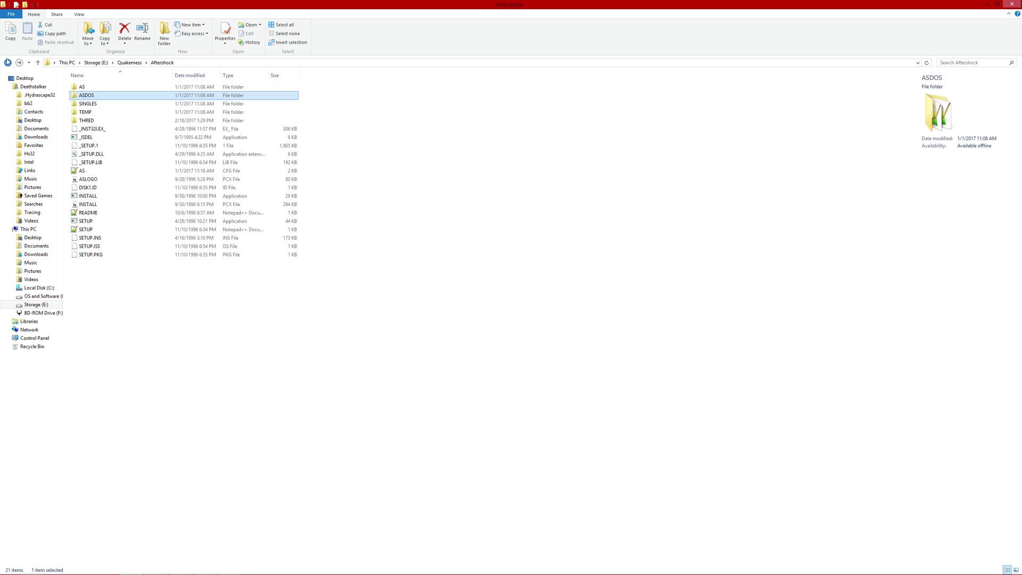
Open Aftershock's TEMP folder, look over its files and return to Aftershock.
click(8, 62)
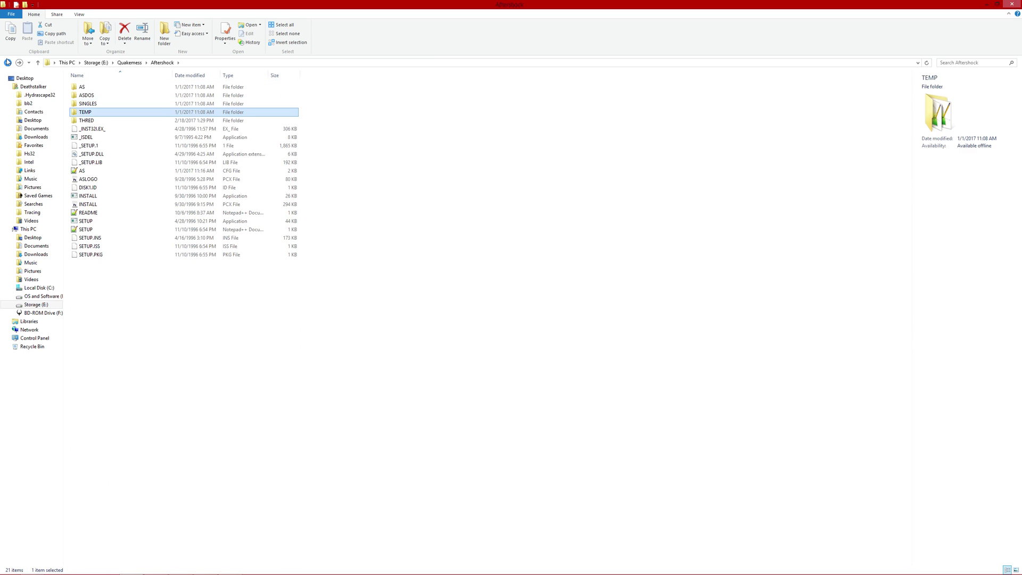
key(Return)
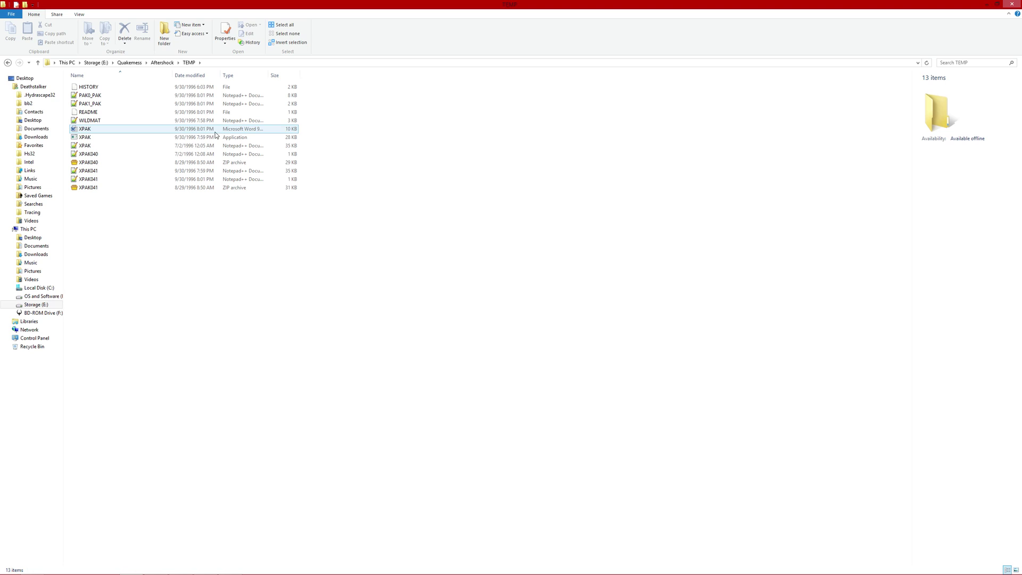
click(7, 63)
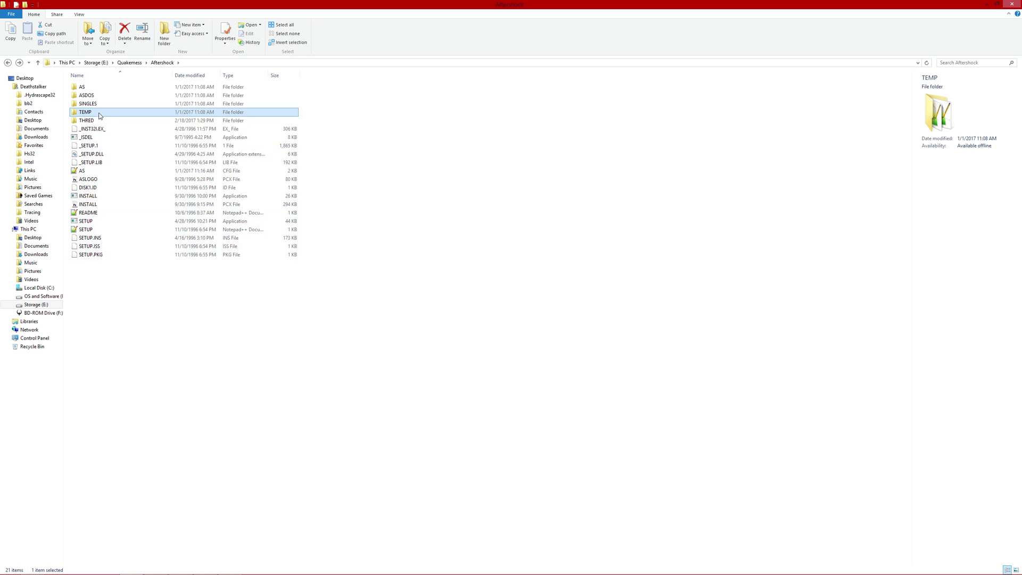
Check the files in Aftershock's THRED folder and go back to the Quakemess folder.
click(95, 121)
double_click(94, 122)
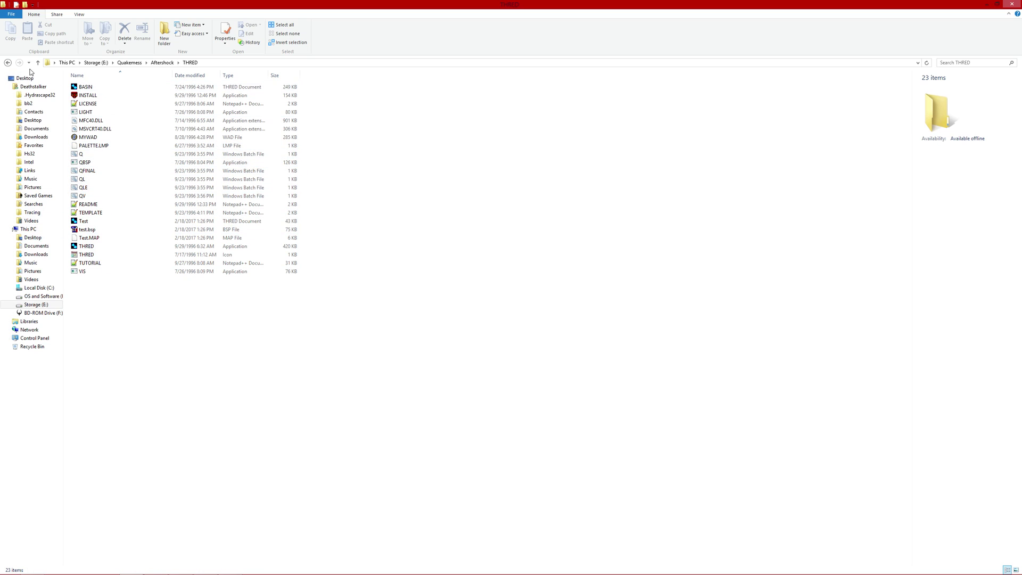
click(8, 62)
click(8, 62)
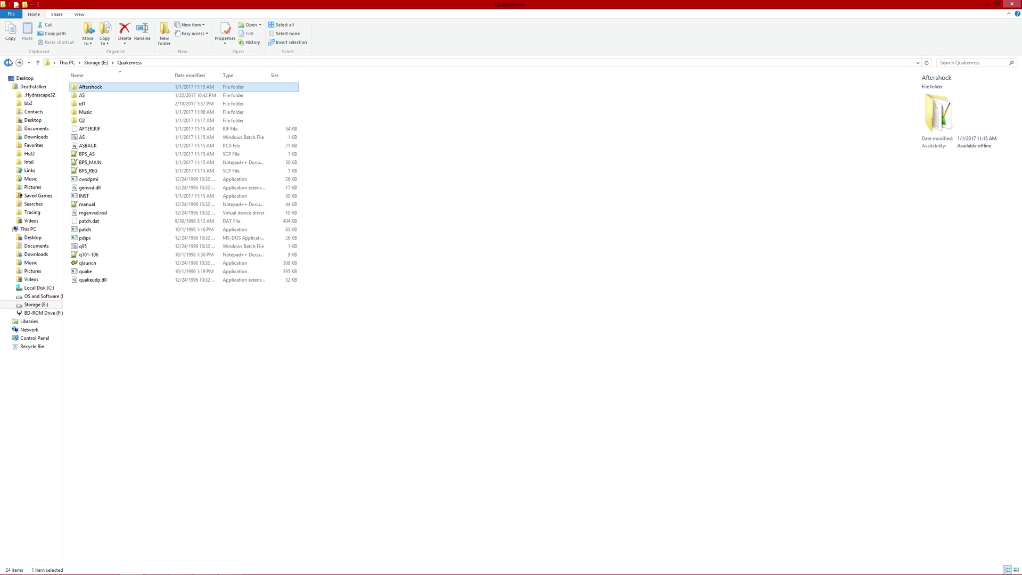
click(8, 62)
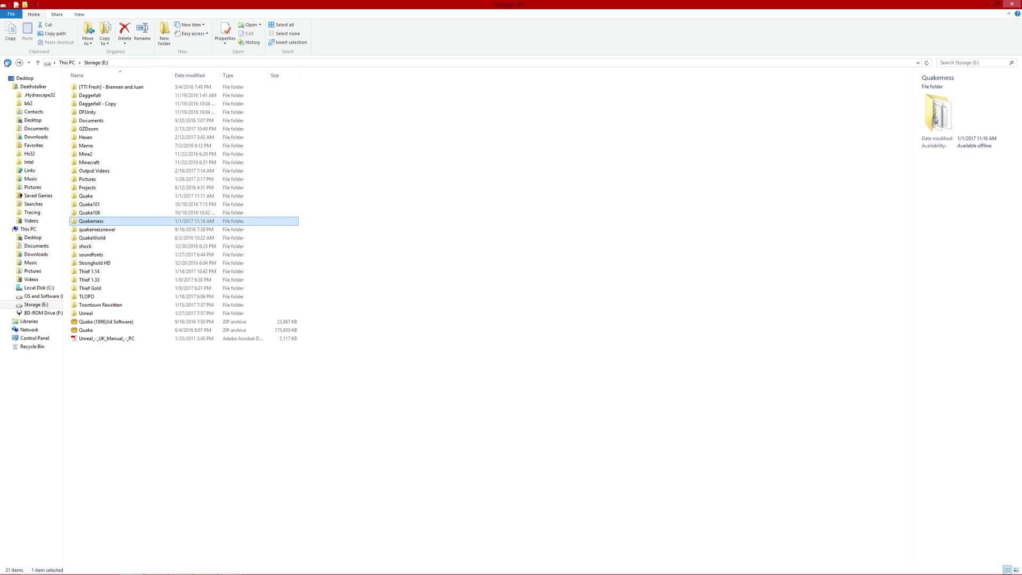
click(20, 62)
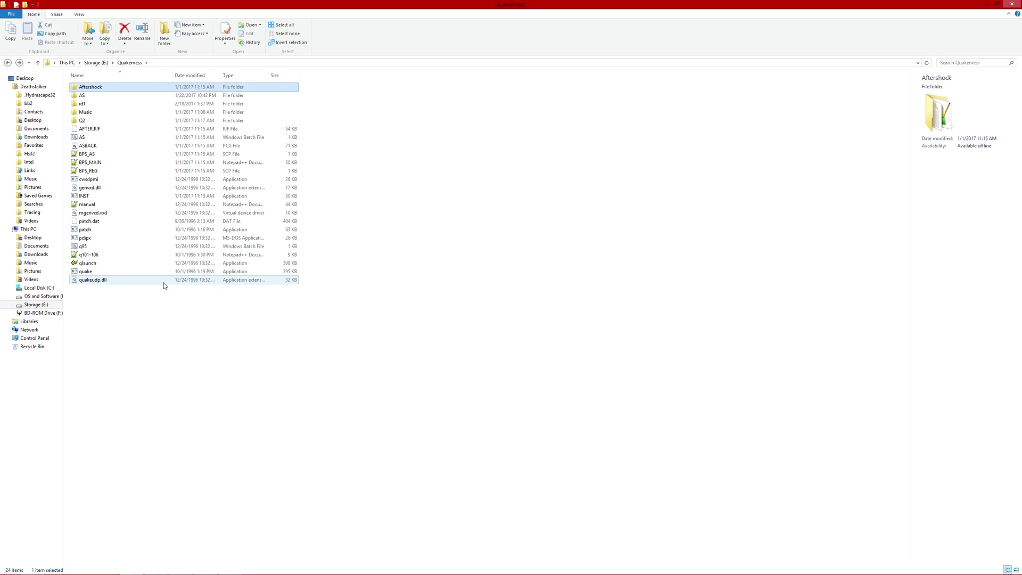
drag(162, 304, 374, 239)
click(373, 238)
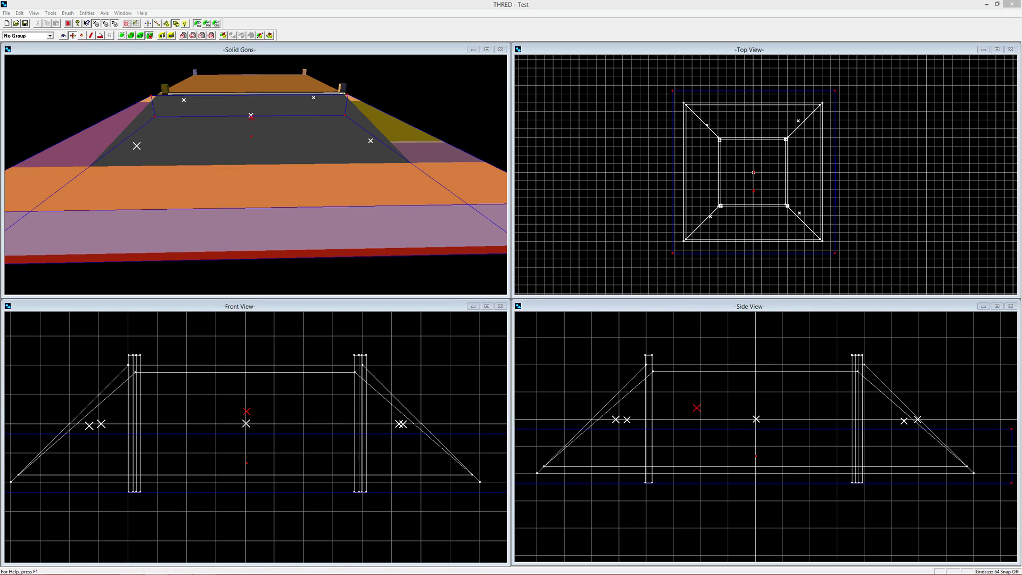
click(302, 205)
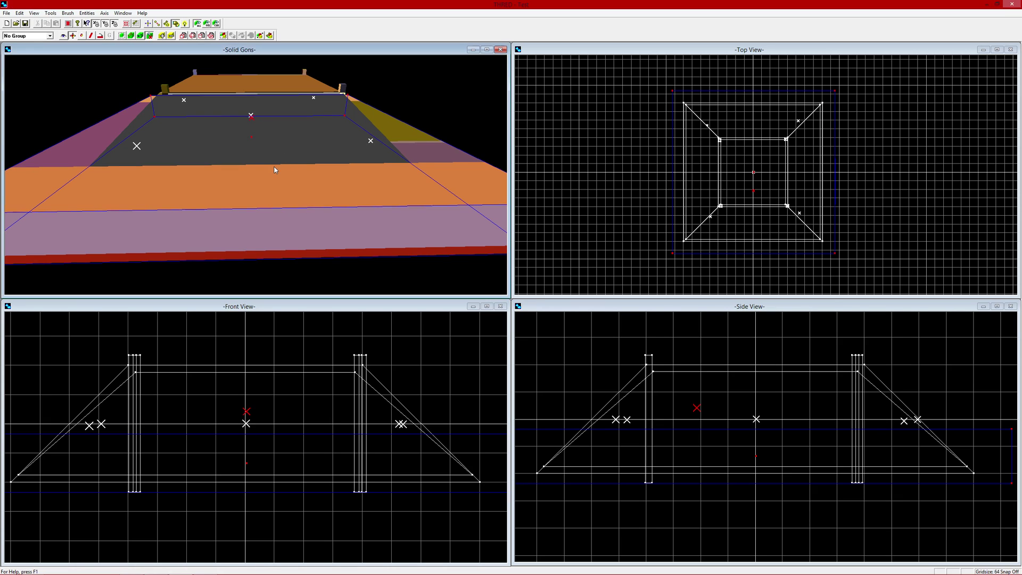
click(659, 241)
key(alt)
key(Escape)
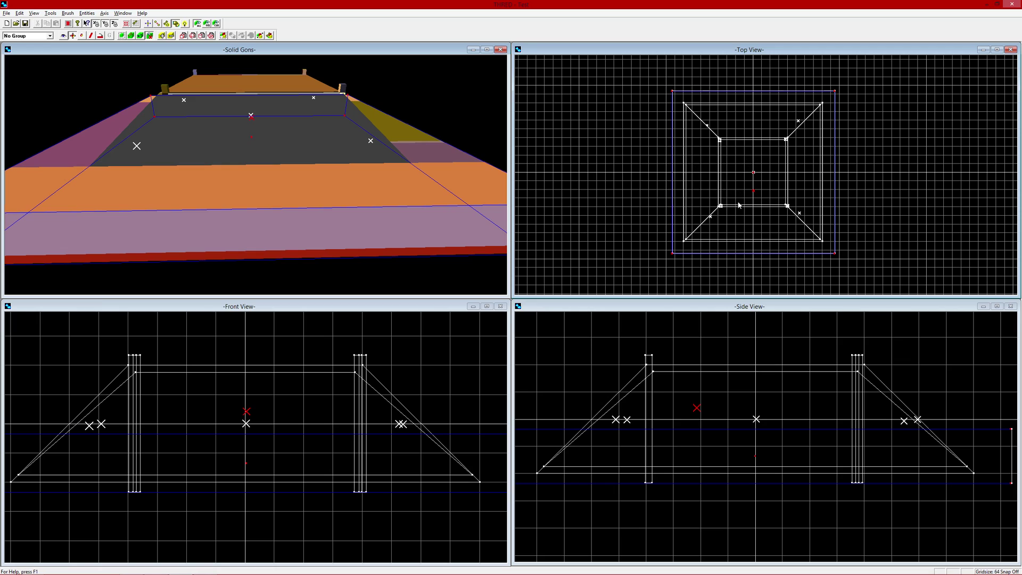
Move the blue template brush sideways and repeatedly up and down in the Side view.
click(720, 428)
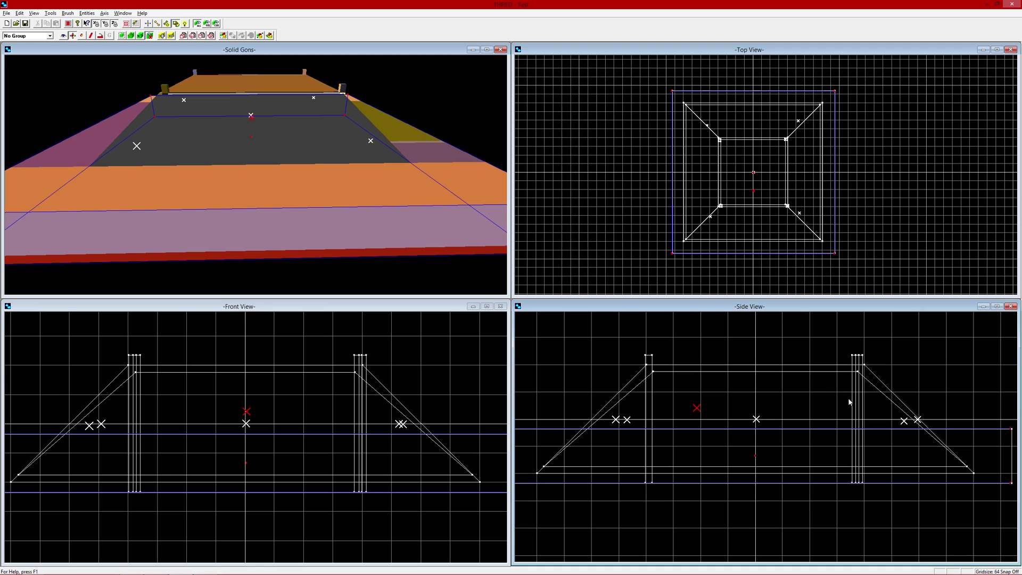
key(Left)
key(Right)
key(Right)
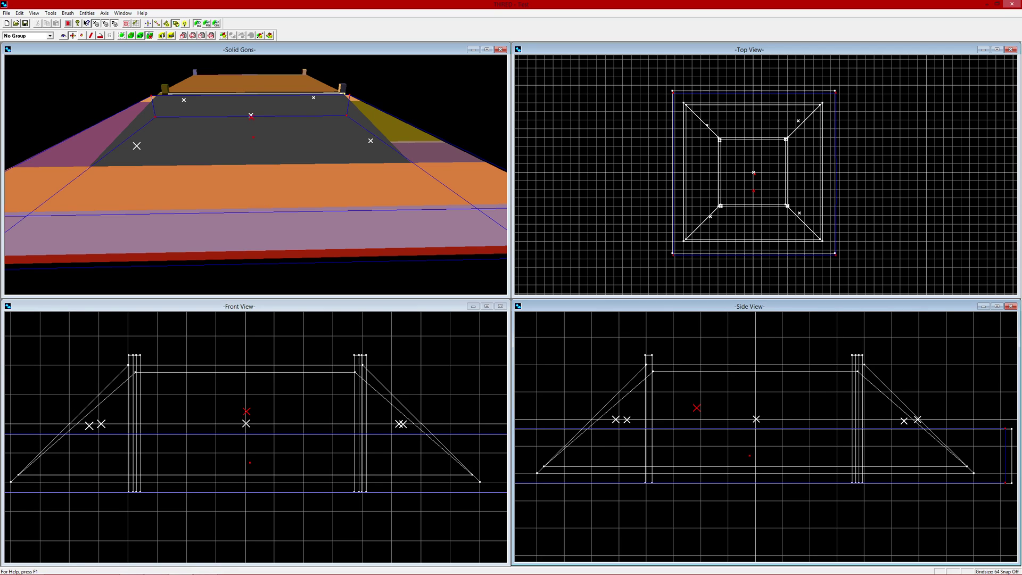
key(Up)
key(Up)
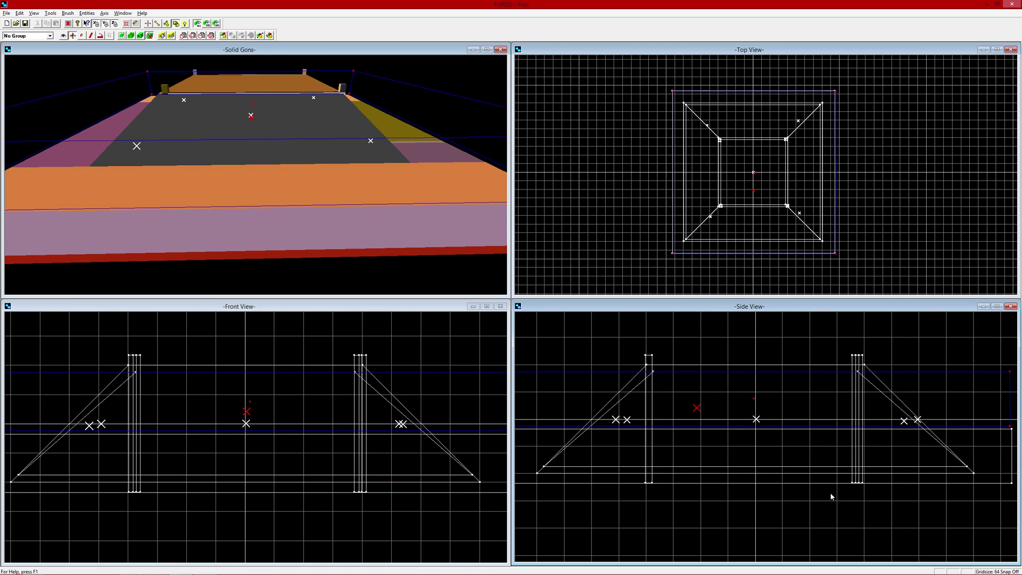
key(Down)
key(Down)
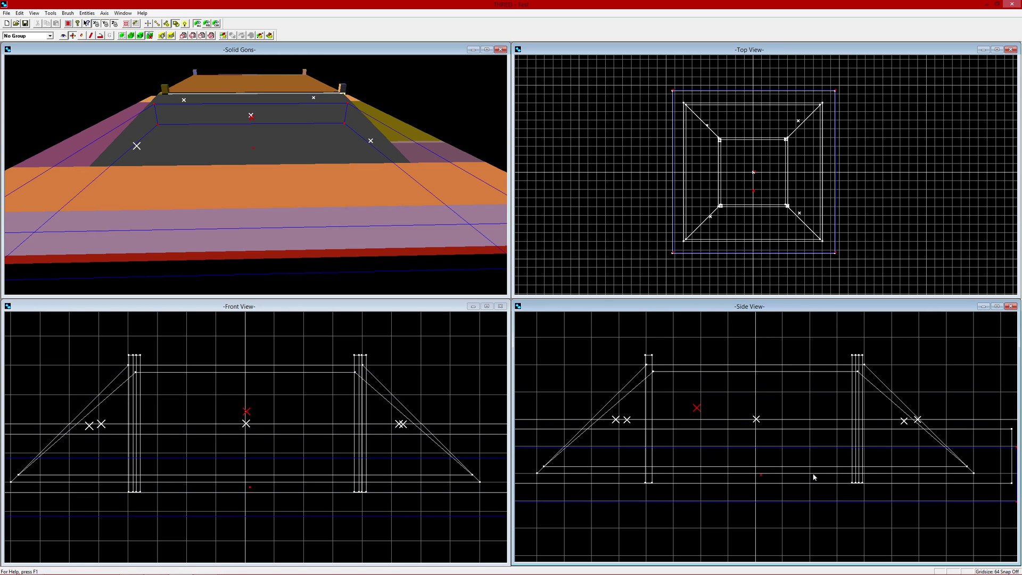
key(Up)
key(Up)
key(Up)
key(Down)
key(Down)
key(Down)
key(Down)
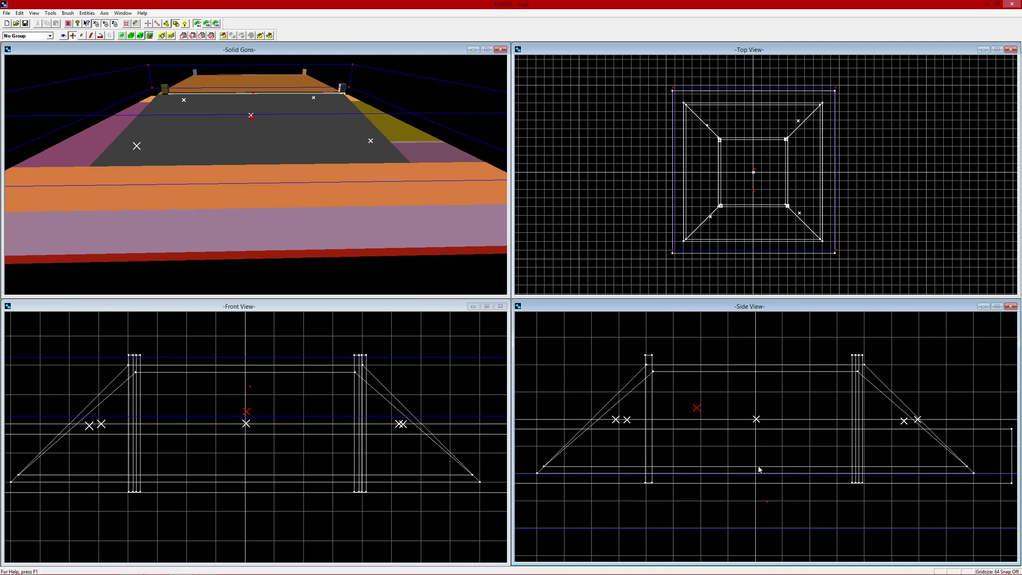
Bring the blue template brush back to the height of the large outer brush in the Side view.
key(Up)
key(Up)
key(Up)
key(Up)
key(Up)
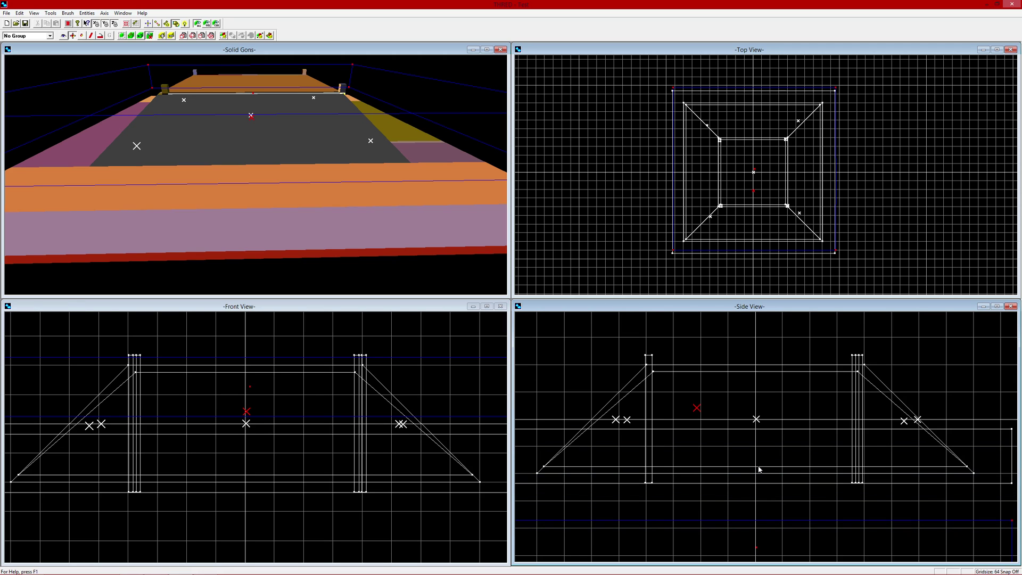
key(Up)
key(Up)
key(Up)
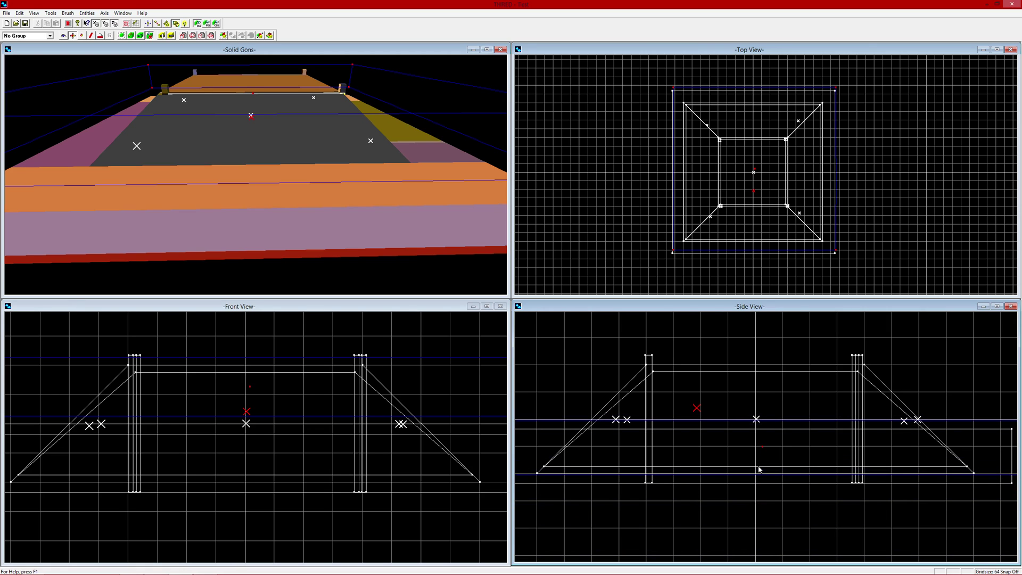
key(Down)
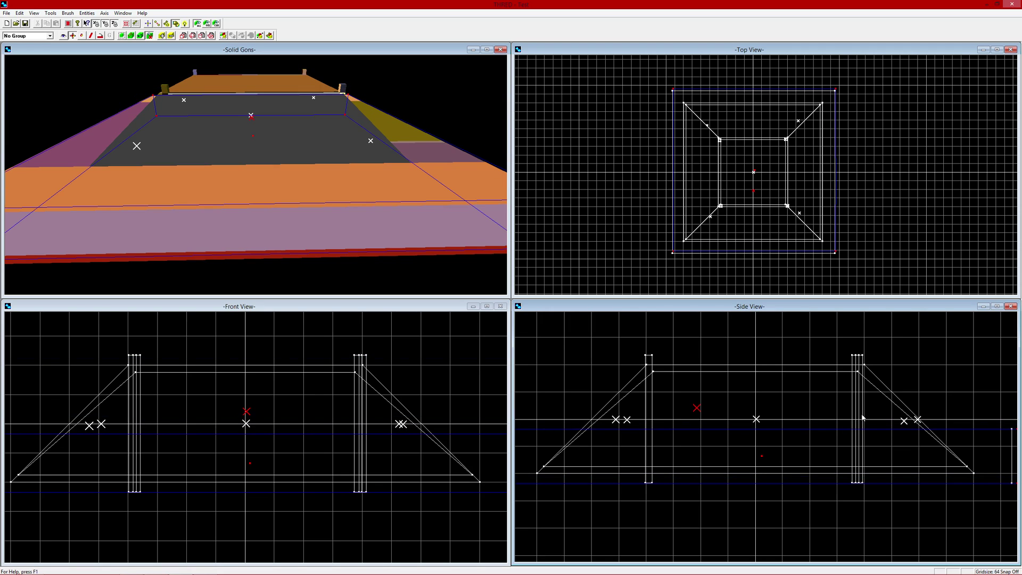
key(Down)
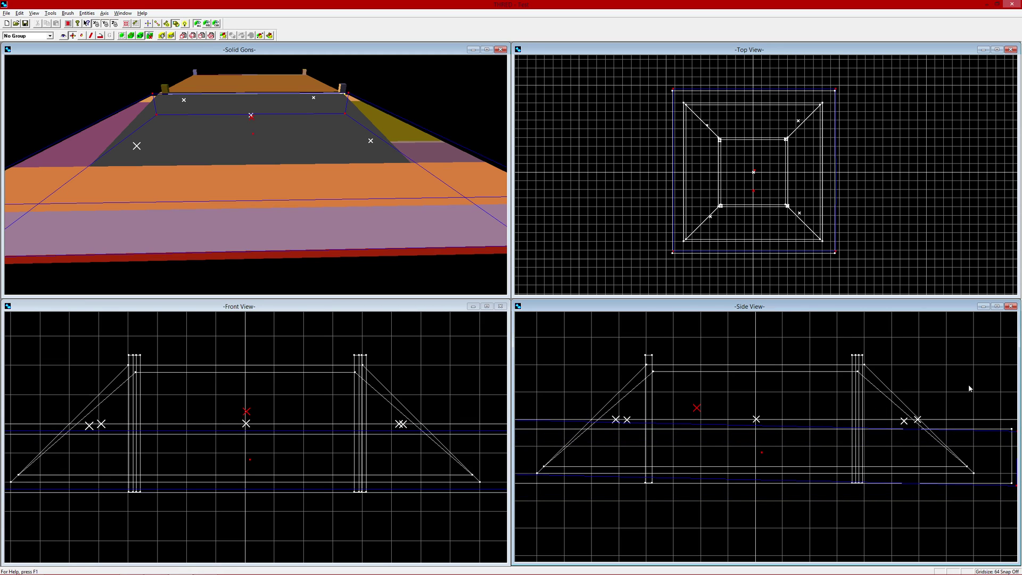
key(Up)
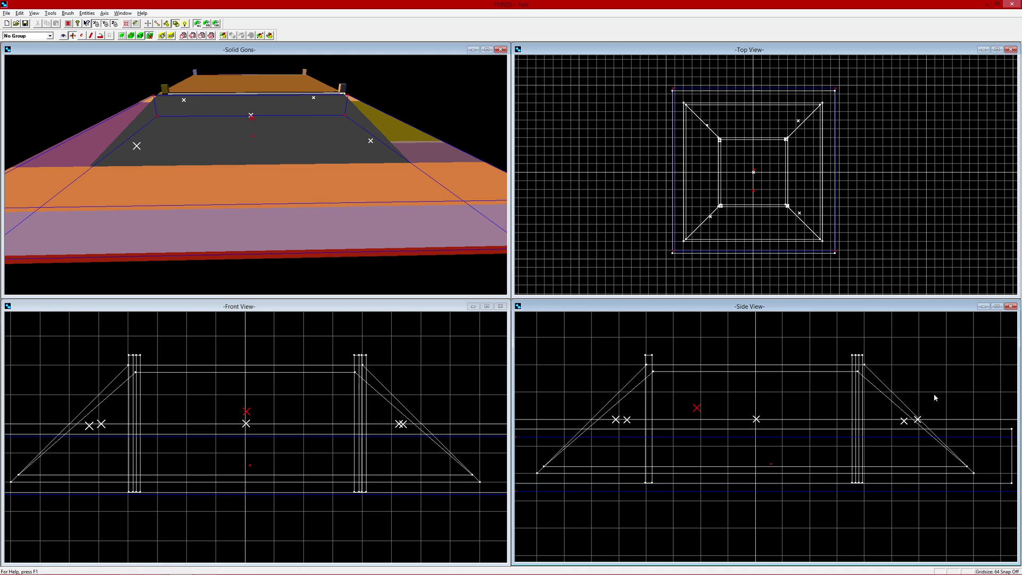
key(Up)
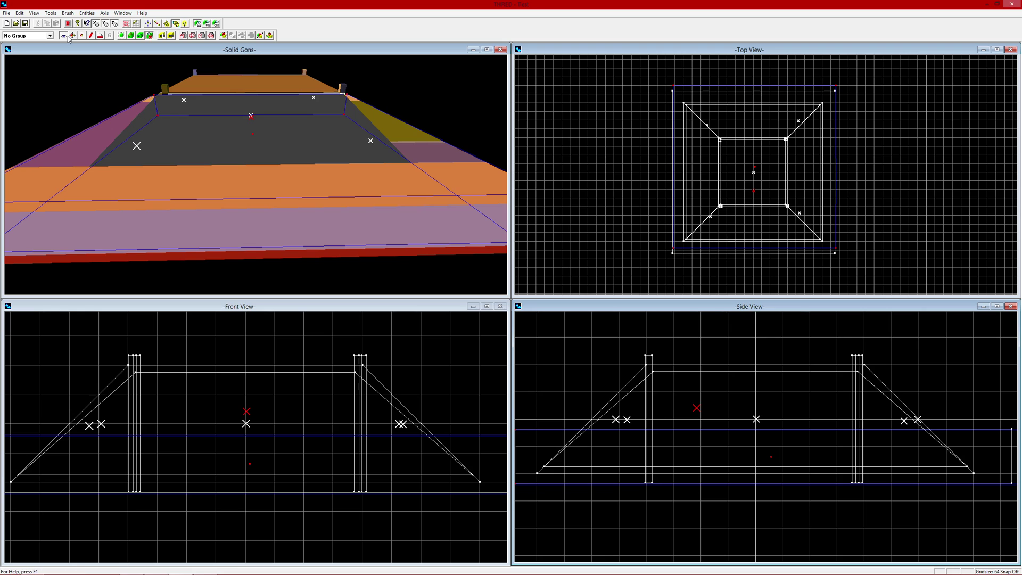
Select every brush and entity in the Test map.
drag(868, 457, 869, 457)
right_drag(869, 457, 869, 457)
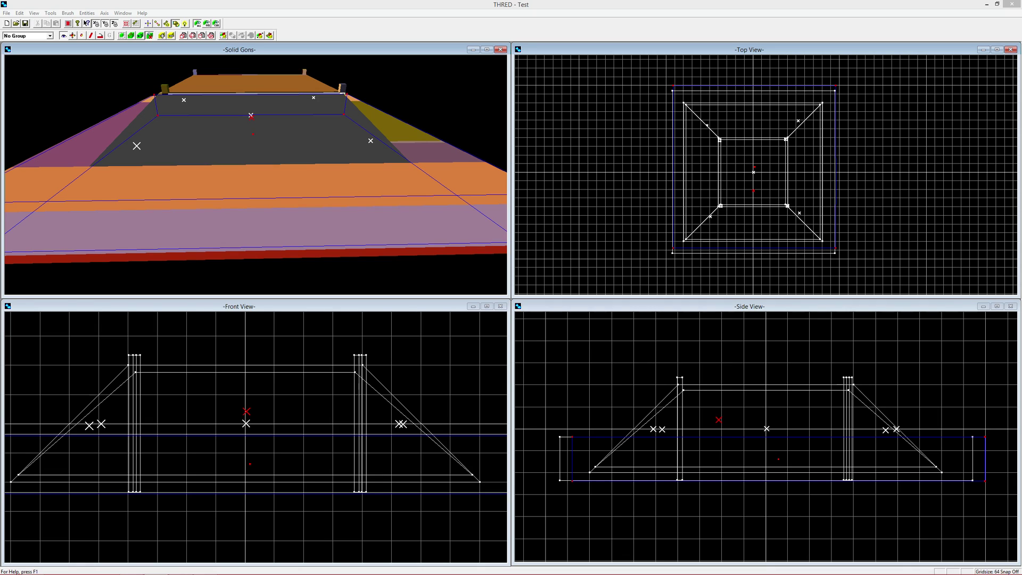
click(50, 36)
click(50, 36)
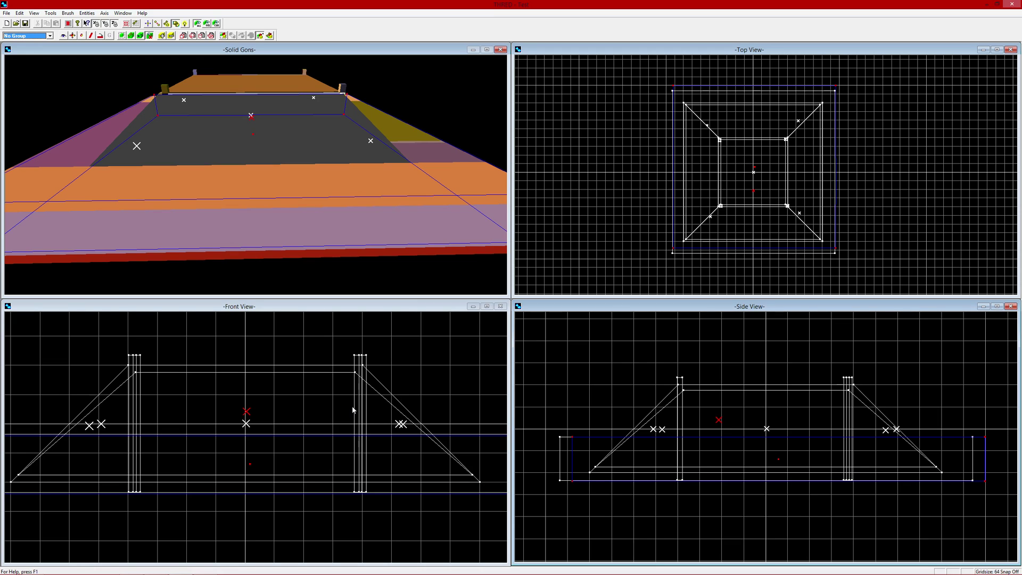
click(816, 110)
drag(937, 121, 889, 202)
key(ctrl+a)
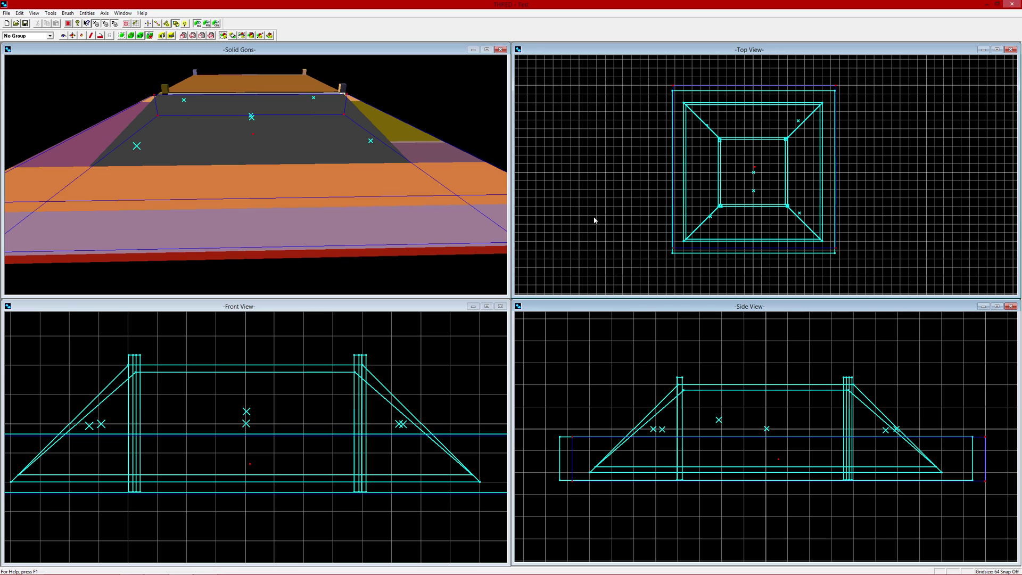
Shift the blue template brush slightly left in the Top view and deselect all the map's brushes and entities.
click(58, 37)
click(61, 35)
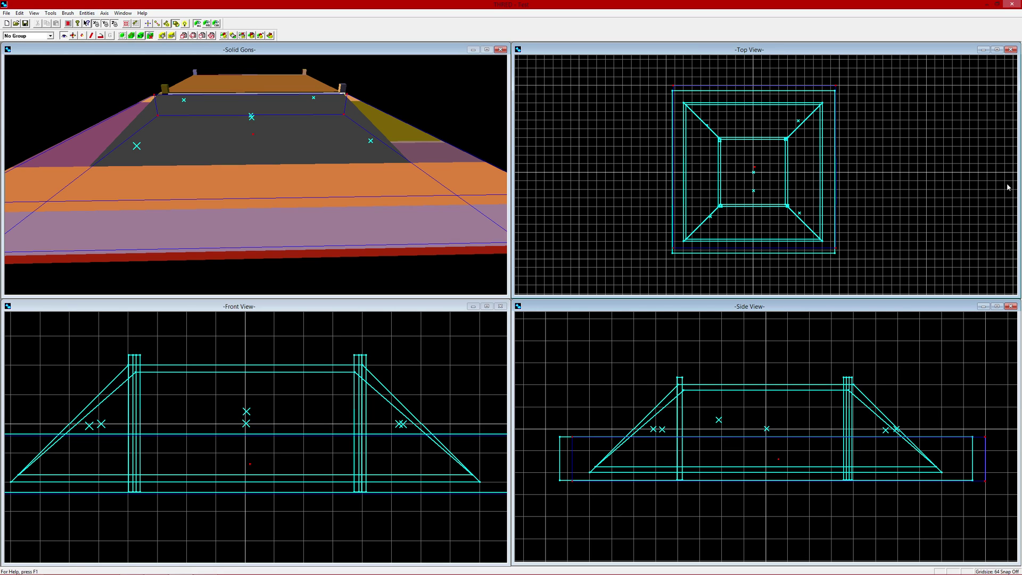
drag(916, 112, 916, 110)
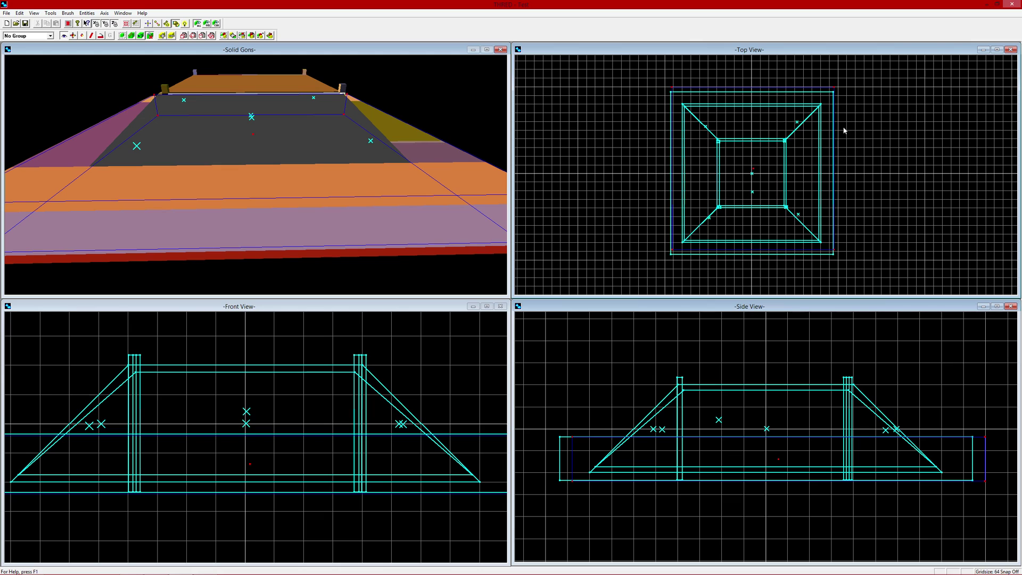
click(991, 134)
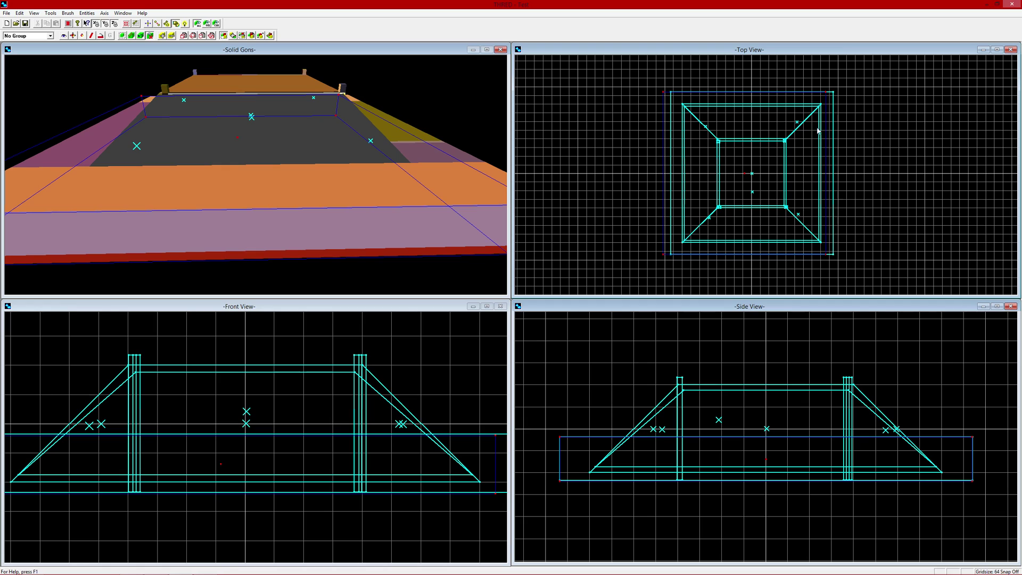
mouse_move(885, 76)
mouse_down()
mouse_move(533, 288)
mouse_move(600, 265)
mouse_up()
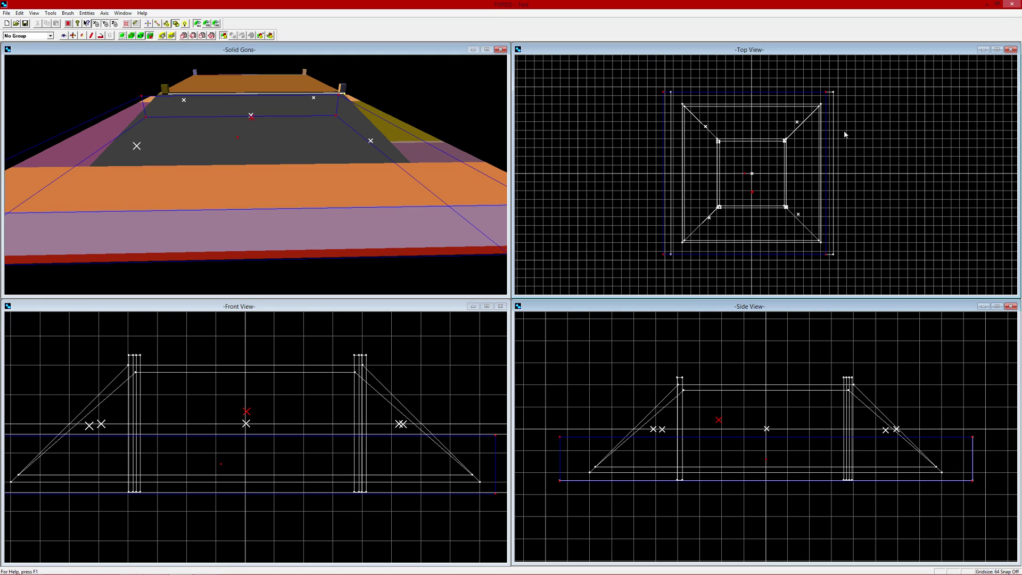
Try partial box selections in the Top view and select the entire map with one box around it.
drag(886, 158, 808, 238)
drag(799, 122, 664, 255)
click(769, 173)
click(752, 183)
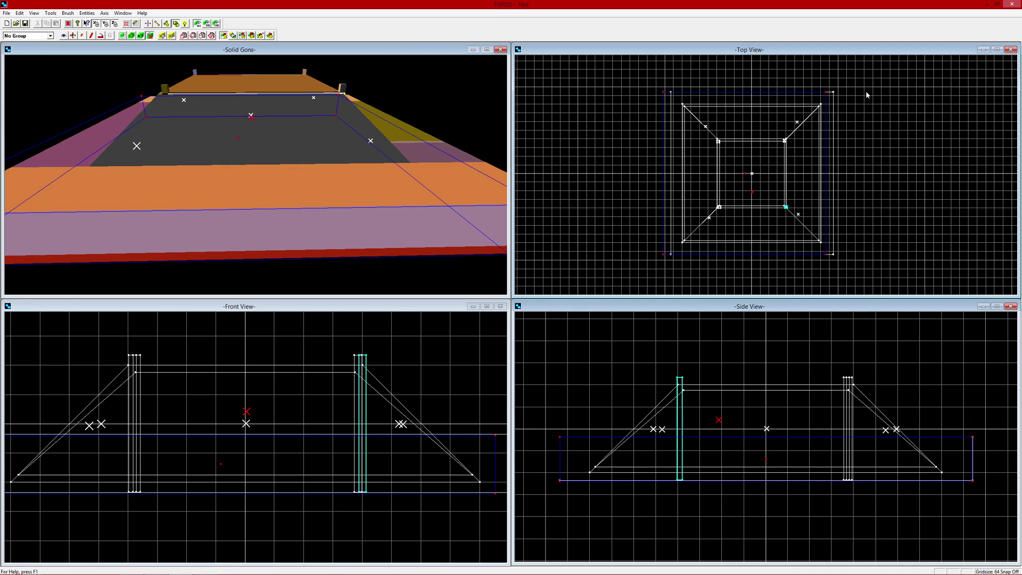
mouse_move(875, 78)
mouse_down()
mouse_move(789, 182)
mouse_move(597, 299)
mouse_up()
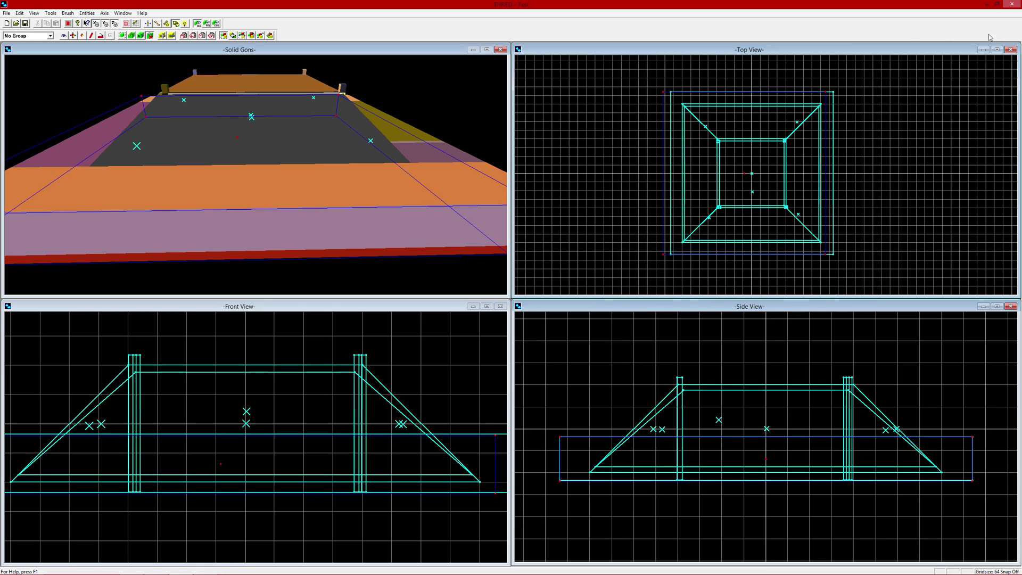
Deselect all the point entities in the Top view, keeping only the brushes selected.
click(798, 121)
click(707, 126)
click(718, 216)
click(730, 216)
click(790, 220)
click(752, 192)
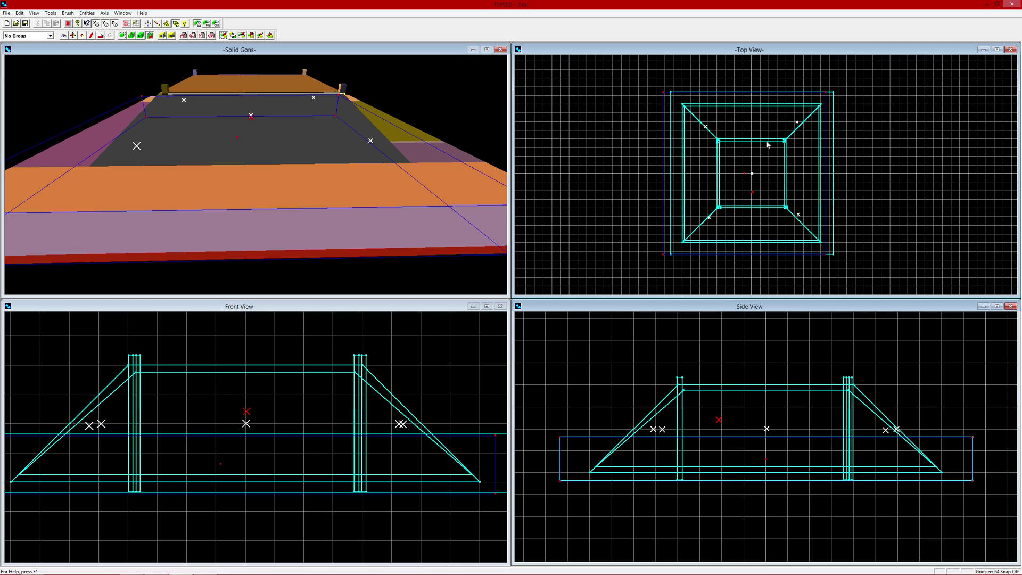
Clear the brush selection, box-select the whole map in the Top view and deselect three of the outer point entities.
click(233, 36)
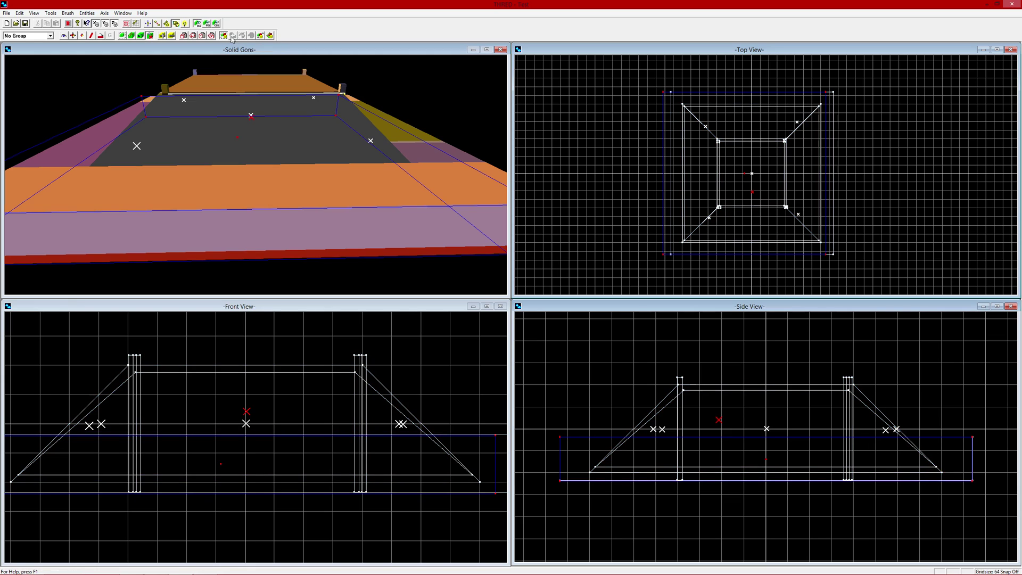
click(48, 37)
drag(895, 81, 609, 270)
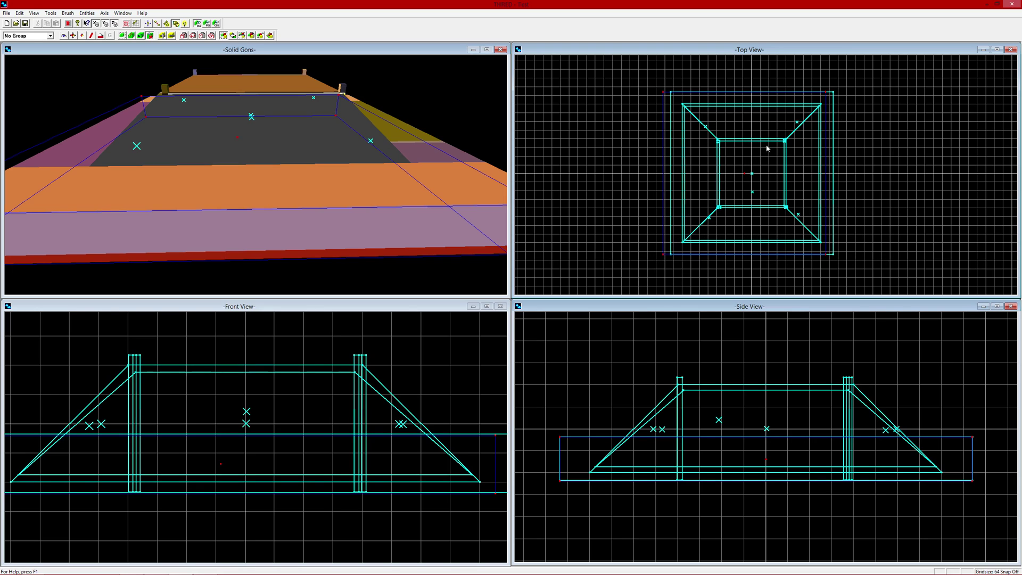
click(796, 122)
ctrl+click(705, 127)
ctrl+click(709, 218)
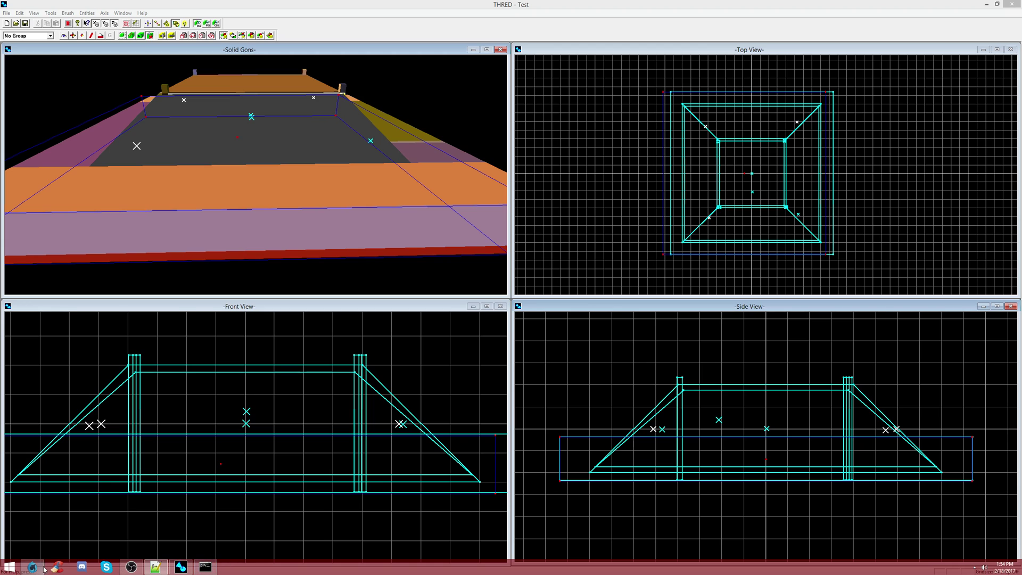
Switch to File Explorer and open the THRED folder inside Quakemess\Aftershock on the Storage (E:) drive.
click(9, 567)
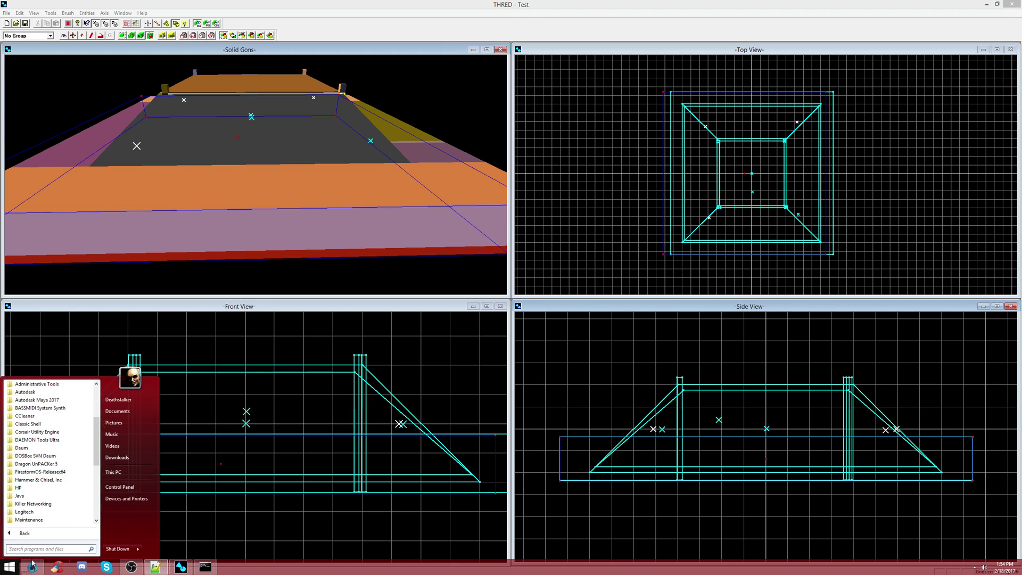
click(131, 472)
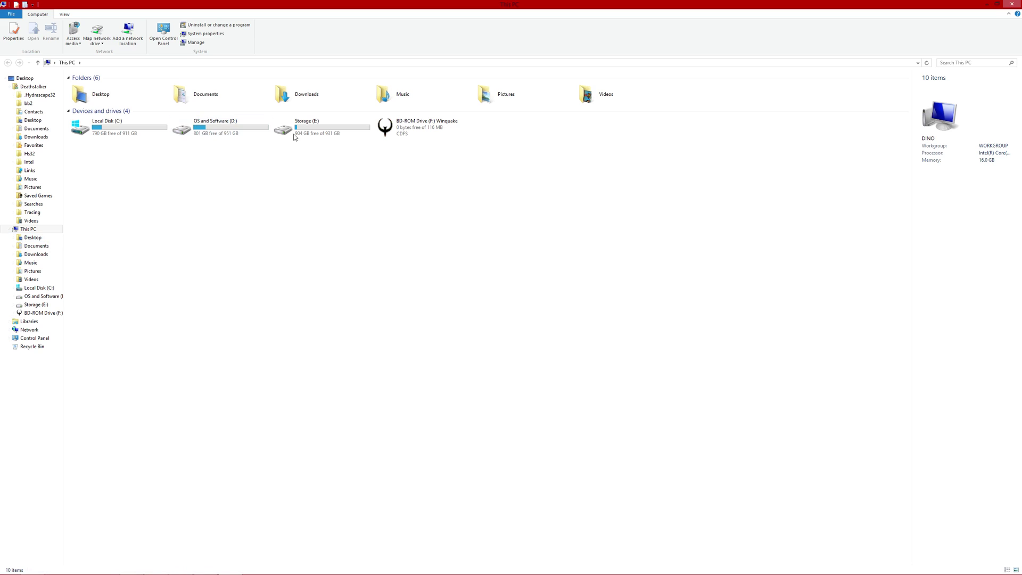
double_click(276, 137)
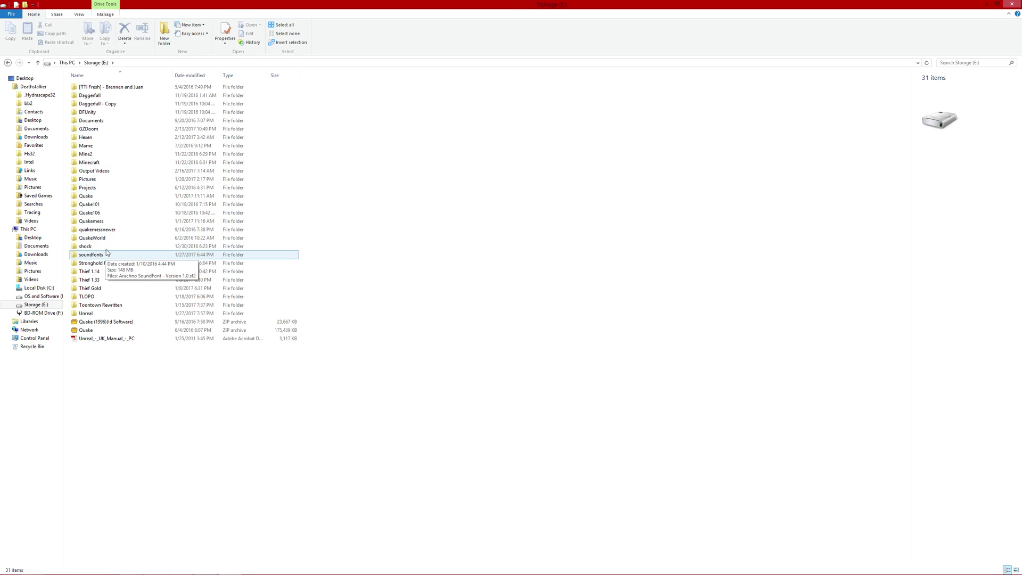
double_click(108, 222)
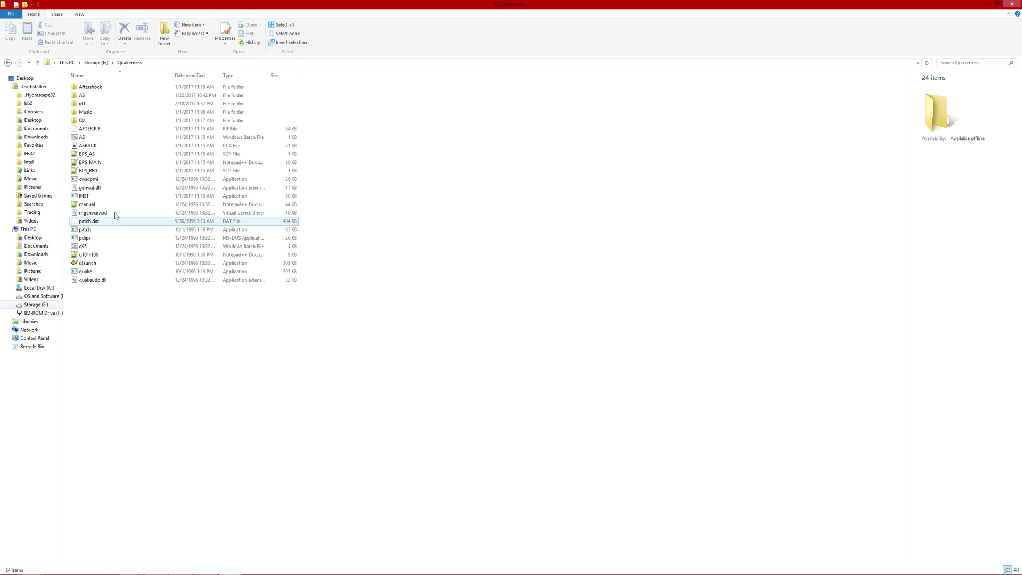
double_click(108, 88)
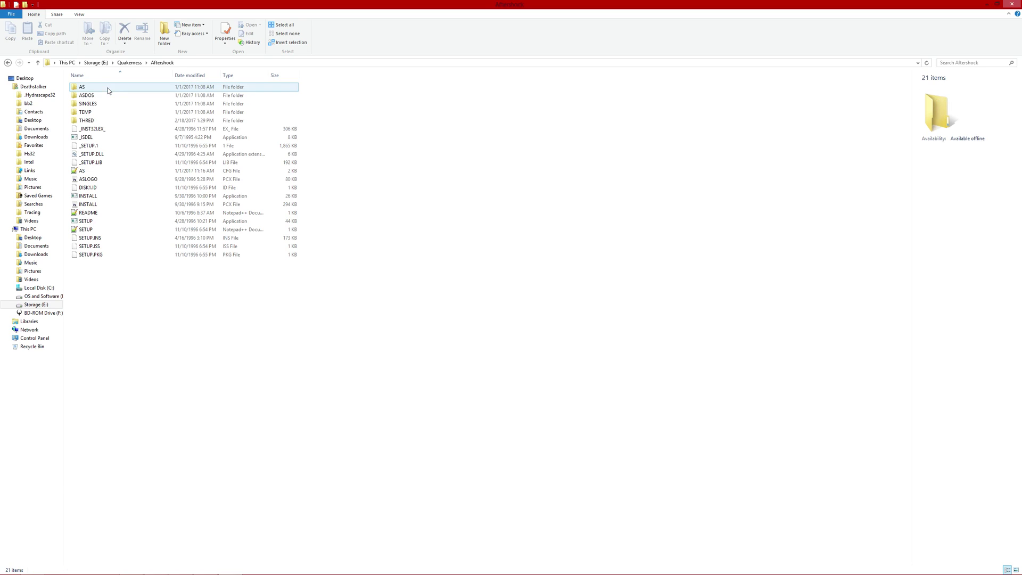
double_click(91, 120)
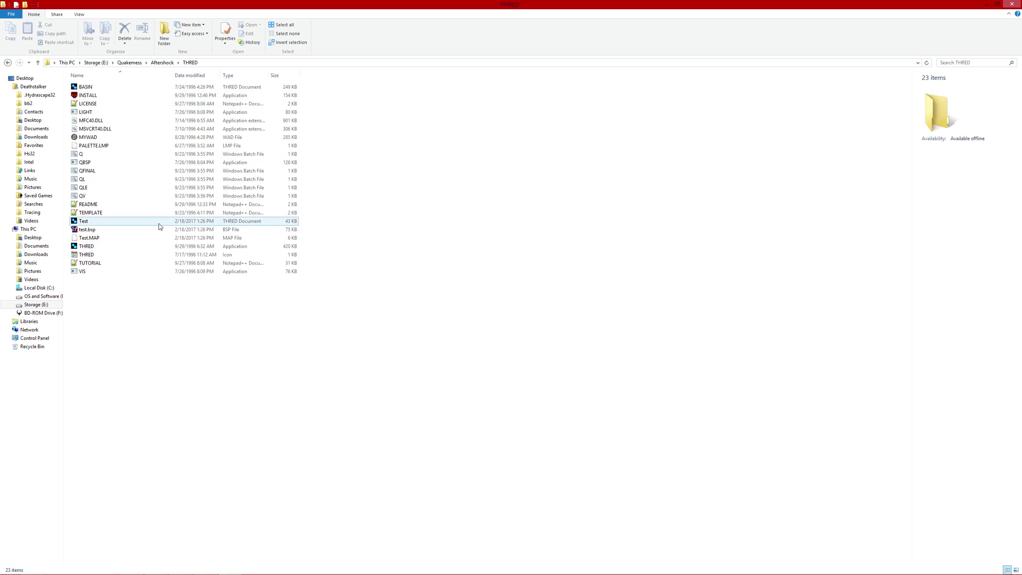
Look through the TUTORIAL, README, LICENSE and TEMPLATE documents in the THRED folder.
click(98, 262)
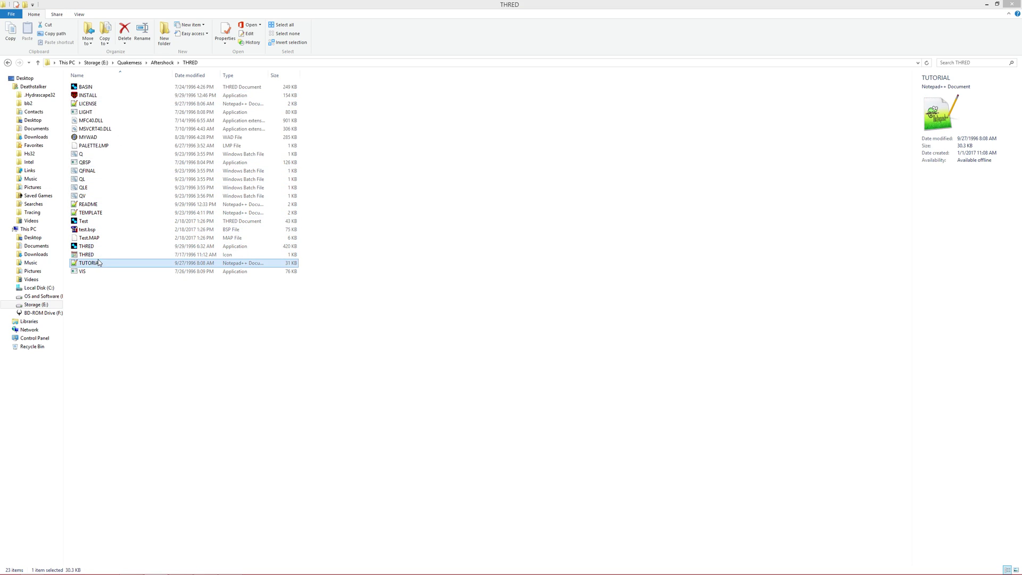
double_click(98, 262)
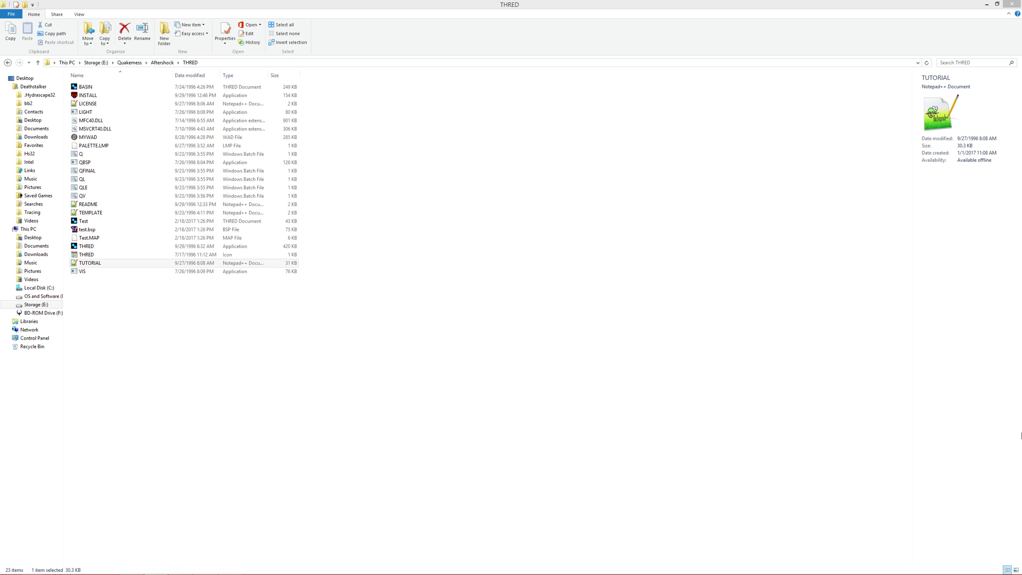
double_click(117, 206)
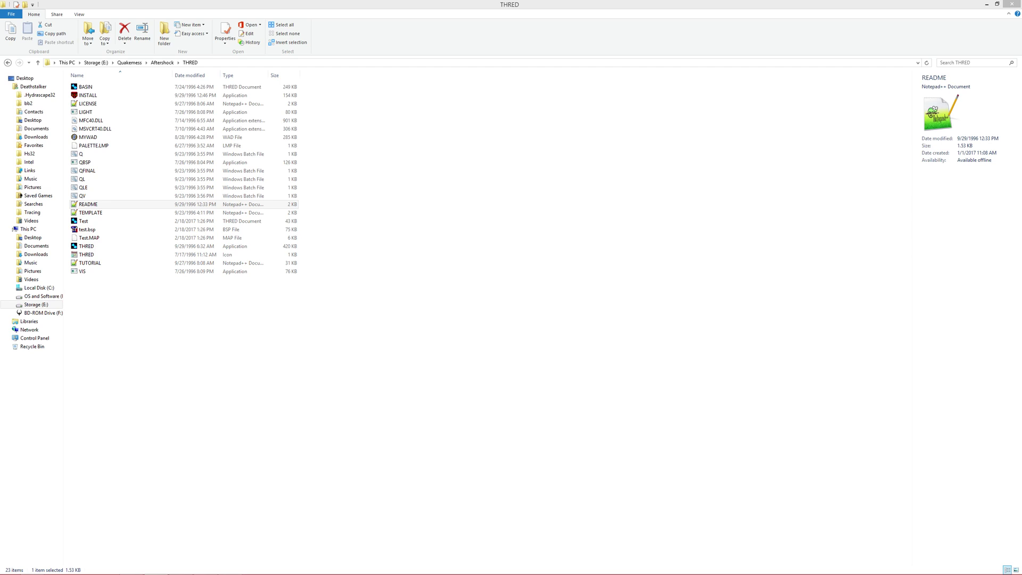
click(202, 105)
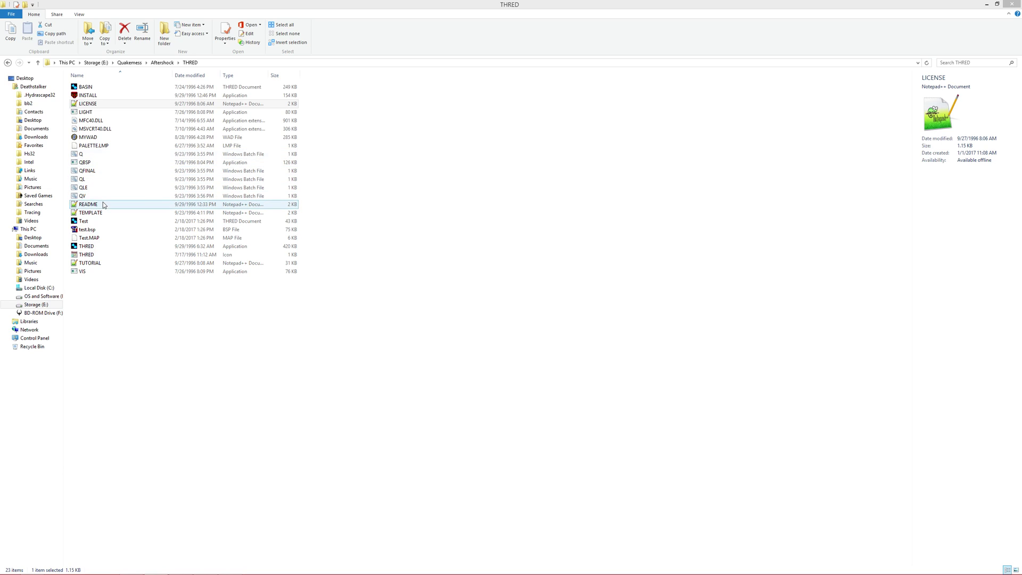
click(91, 213)
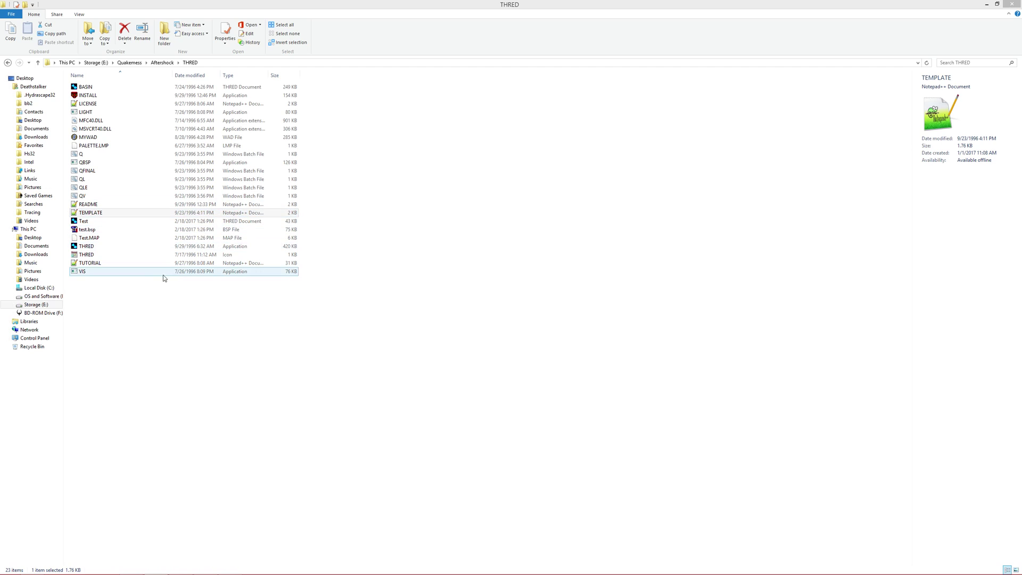
click(112, 260)
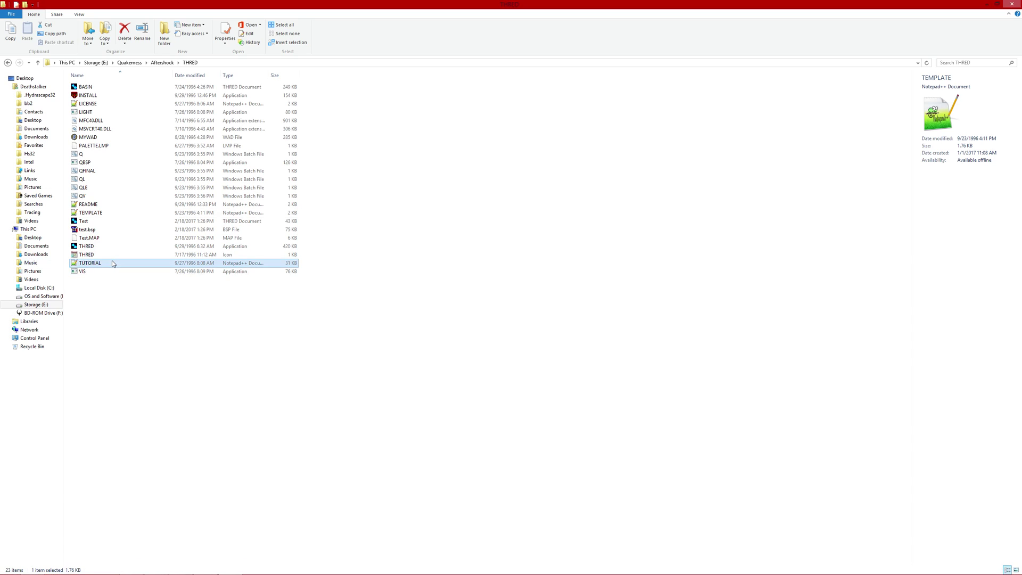
double_click(117, 206)
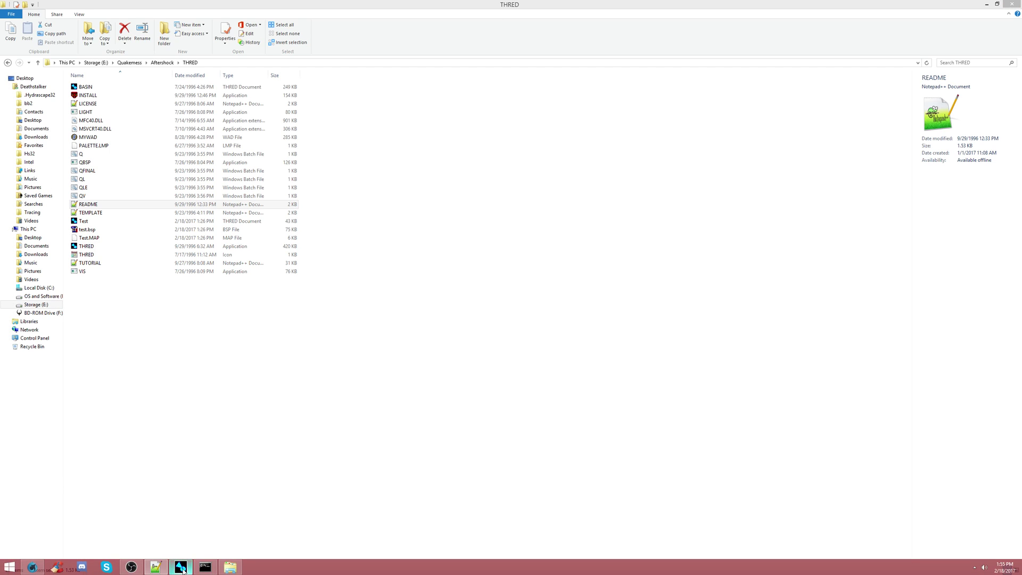
Switch back to THRED and read its version and beta information, closing the notice when done.
click(181, 568)
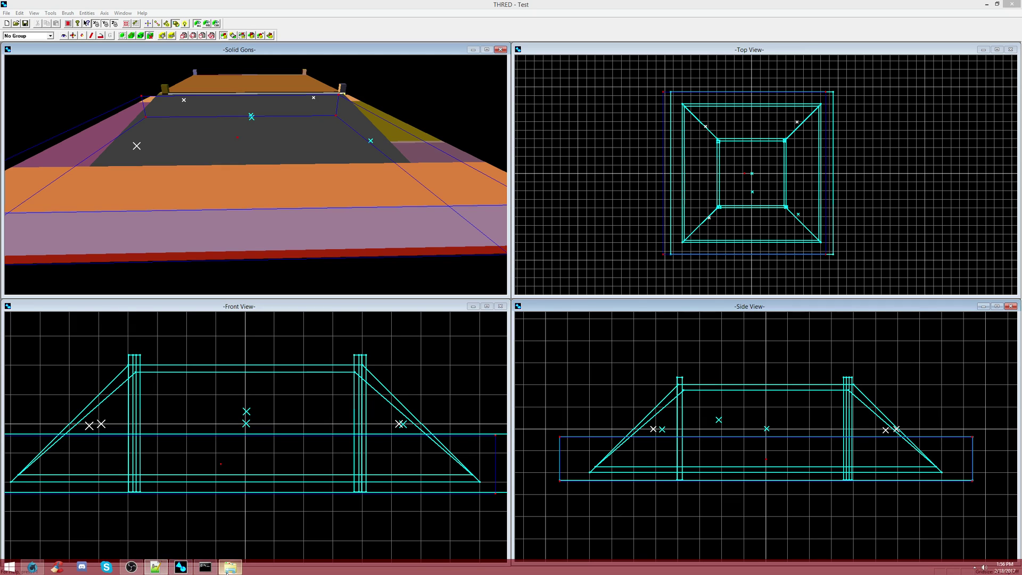
click(230, 570)
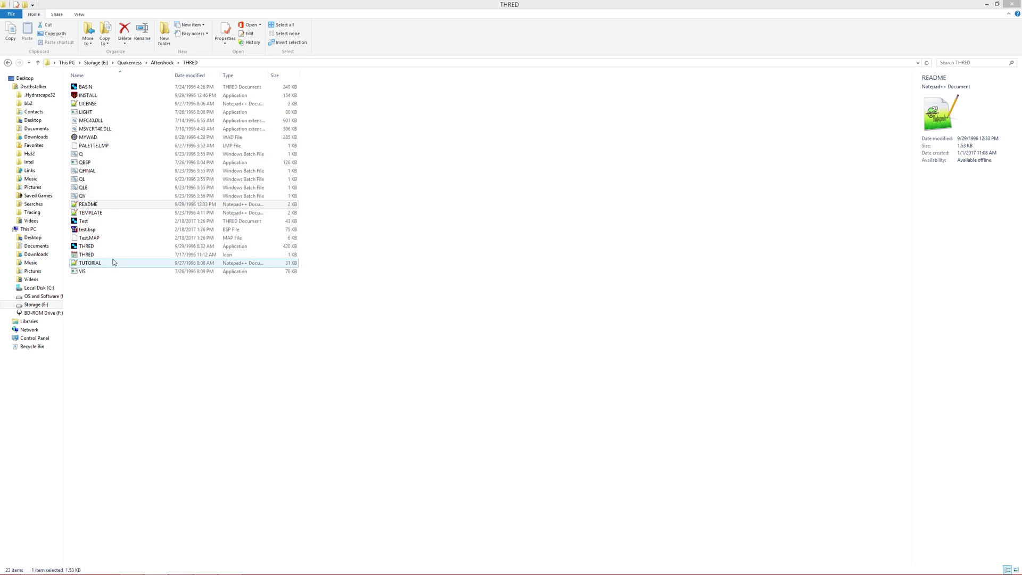
mouse_move(132, 568)
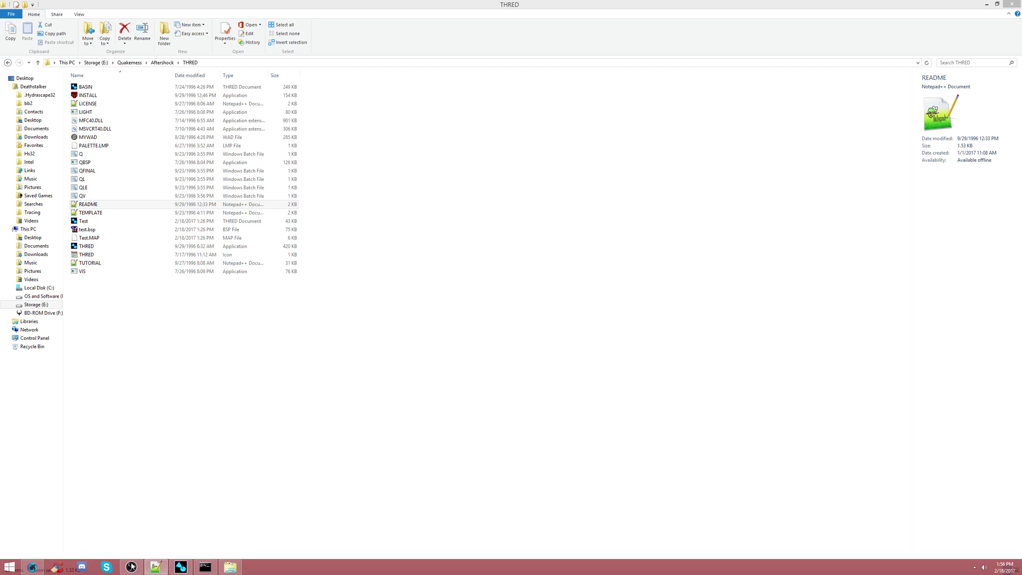
click(180, 566)
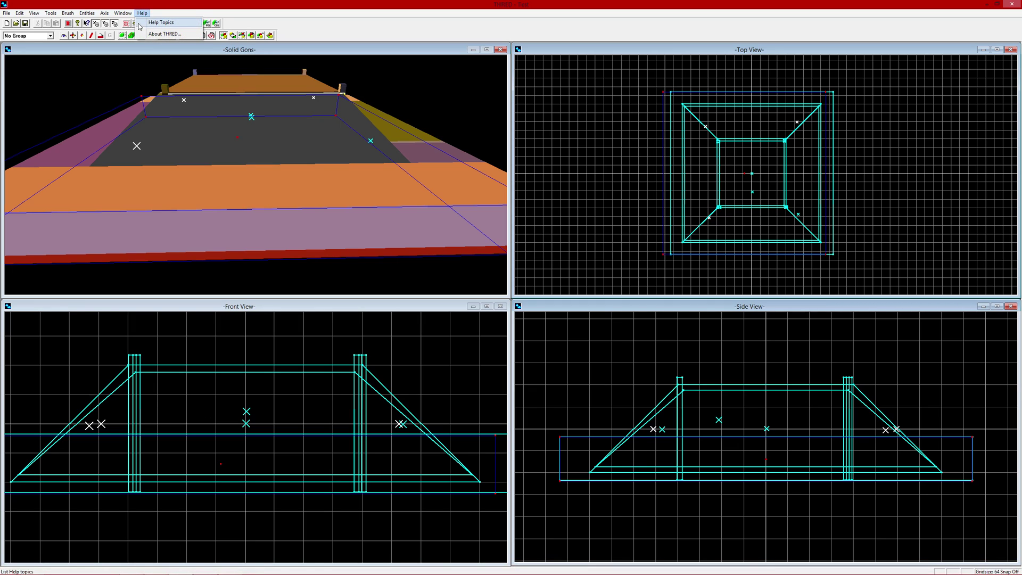
click(157, 33)
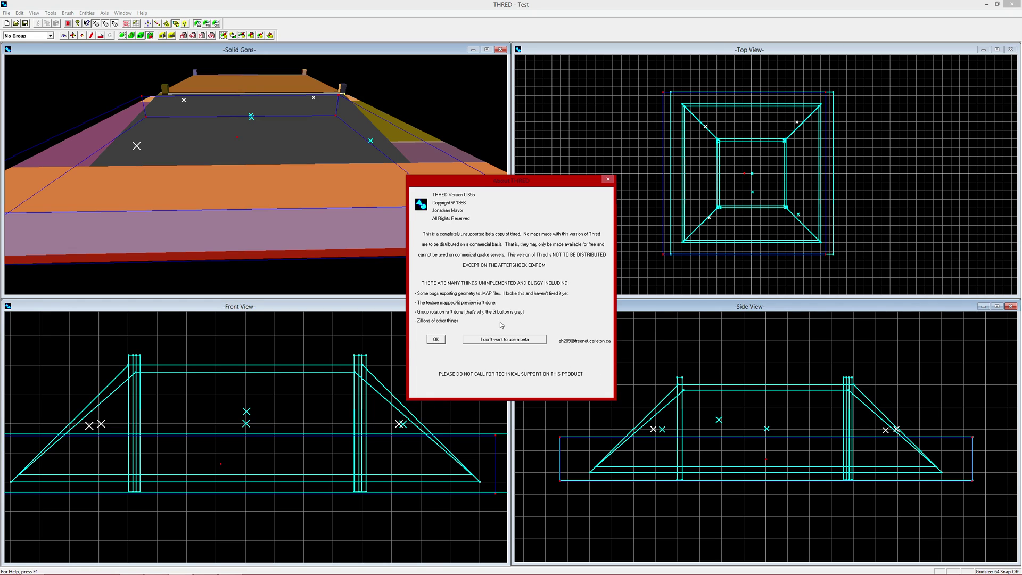
click(436, 340)
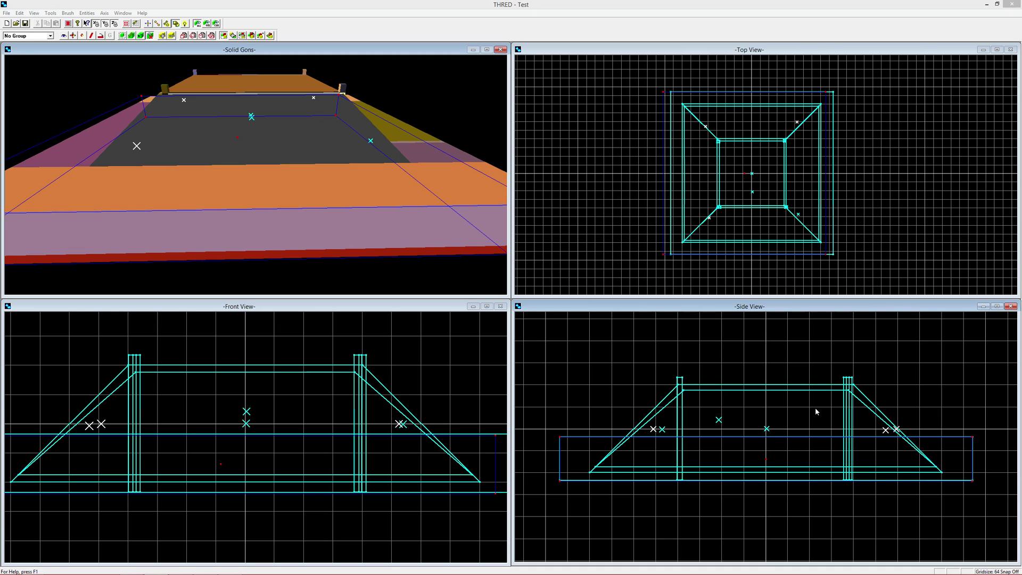
Deselect the remaining point entities and put the selected brushes in a new group named Brushes.
drag(773, 411, 751, 436)
click(719, 420)
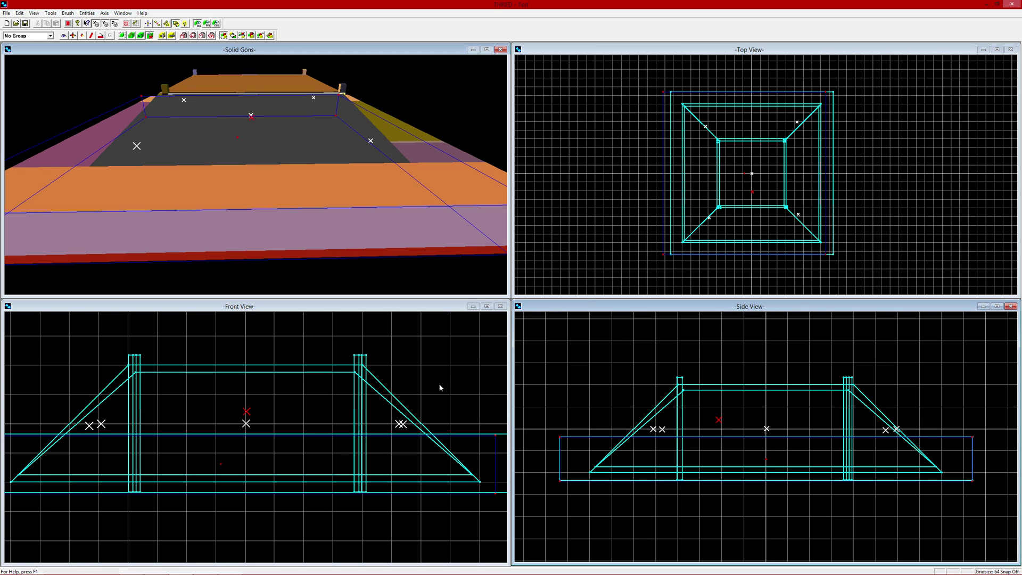
click(251, 36)
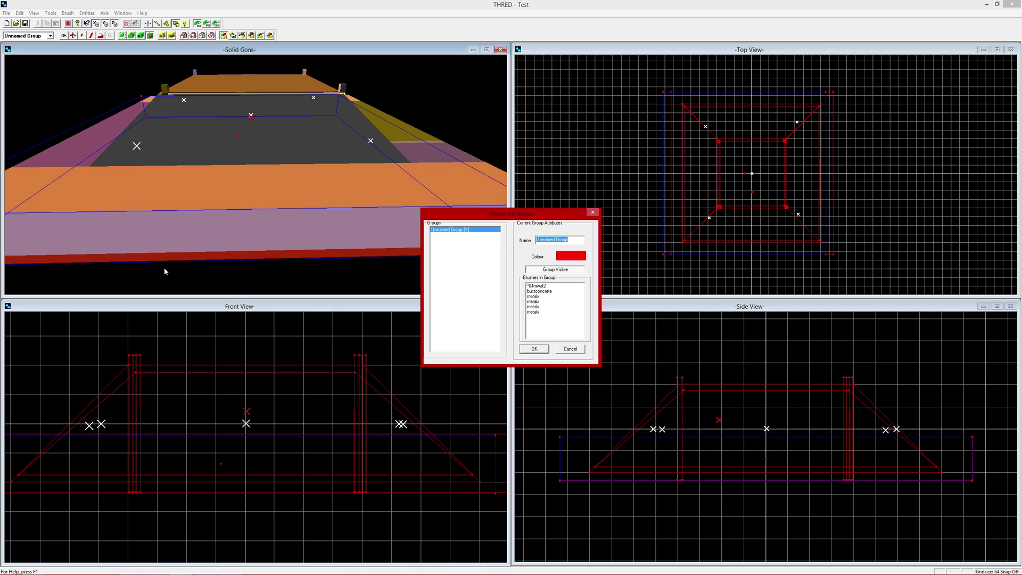
text(Bl)
click(534, 350)
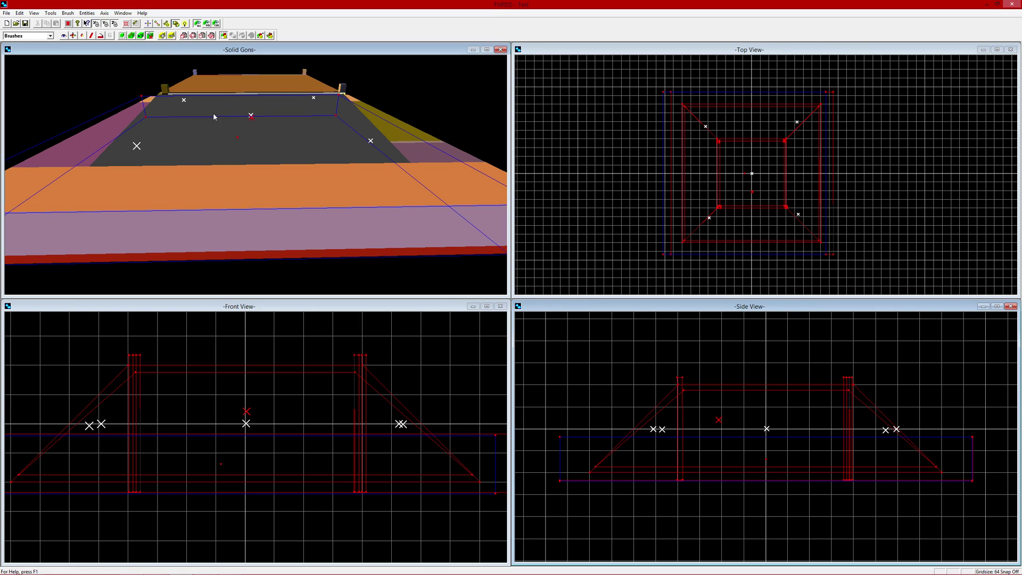
Shift the blue template brush slightly right in the Top view and check the list of groups.
click(74, 39)
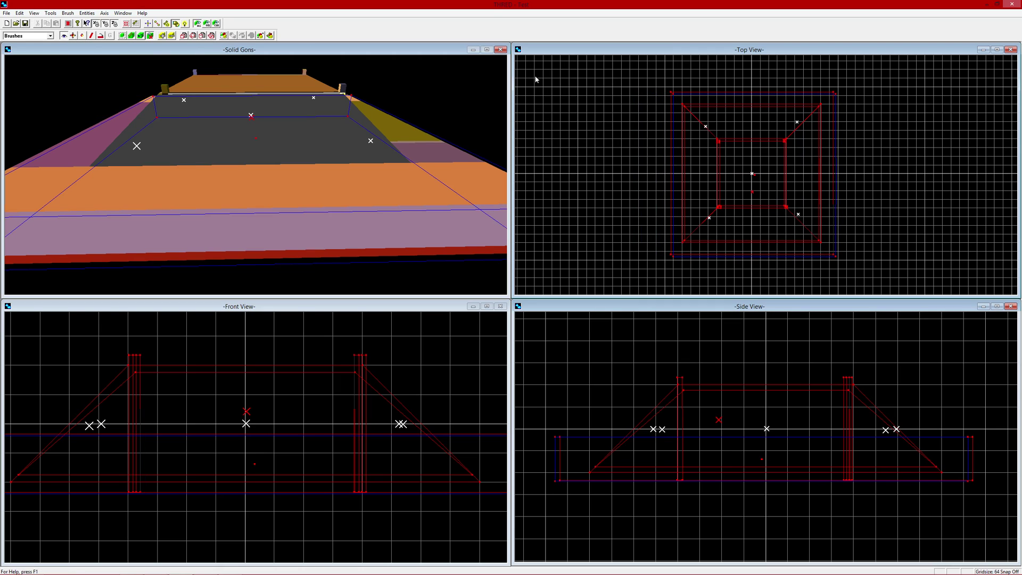
click(50, 36)
click(30, 48)
scroll(714, 126, down, 1)
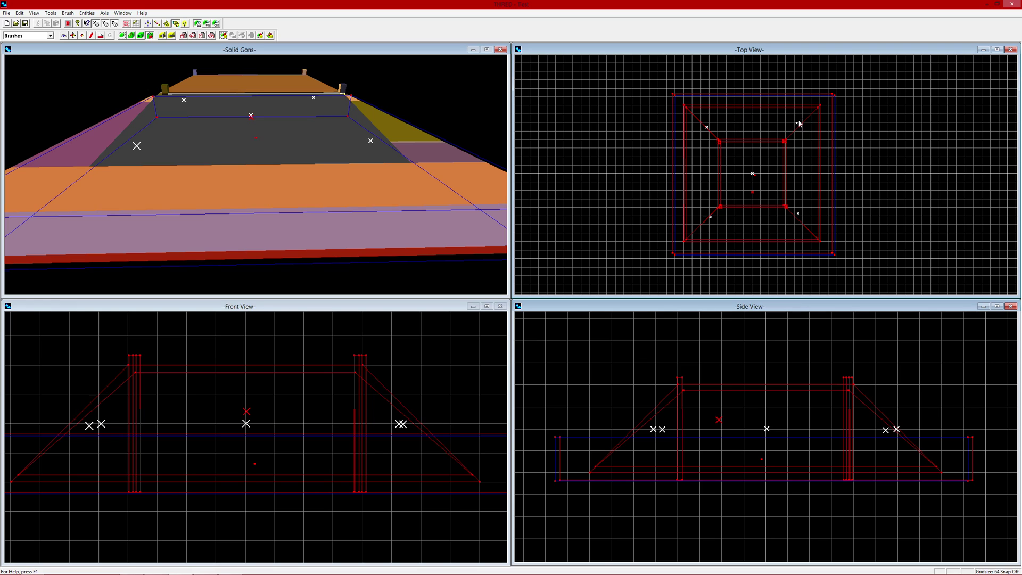
Box-select the inner brushes and entities in the Top view, then open and close the brush position, rotation, scale and shear settings.
mouse_move(824, 105)
mouse_down()
mouse_move(671, 258)
mouse_move(677, 244)
mouse_up()
mouse_move(867, 66)
mouse_down()
mouse_move(536, 294)
mouse_move(581, 272)
mouse_up()
mouse_move(923, 66)
mouse_down()
mouse_move(527, 365)
mouse_move(851, 101)
mouse_move(753, 147)
mouse_move(668, 259)
mouse_move(677, 253)
mouse_up()
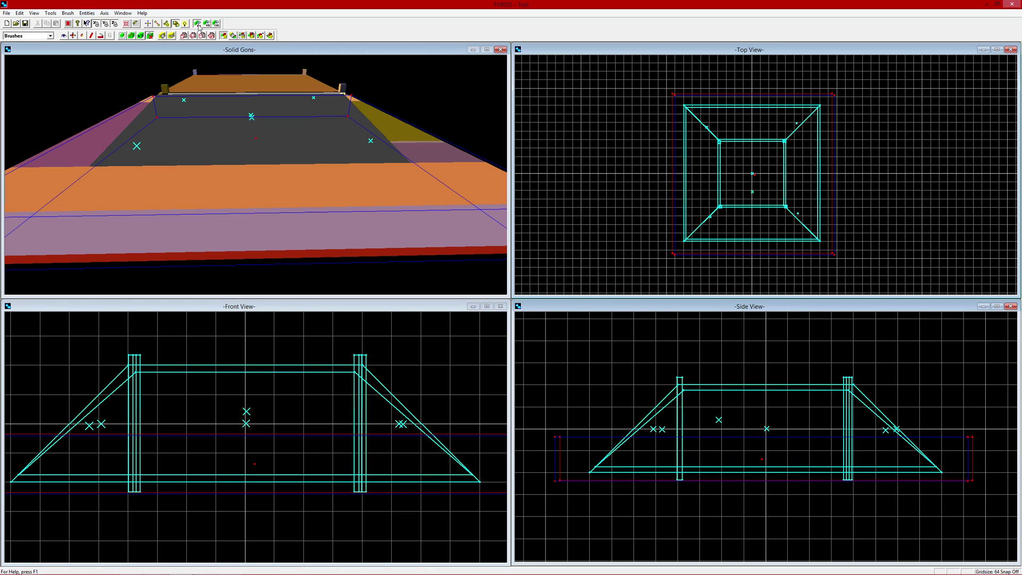
click(131, 36)
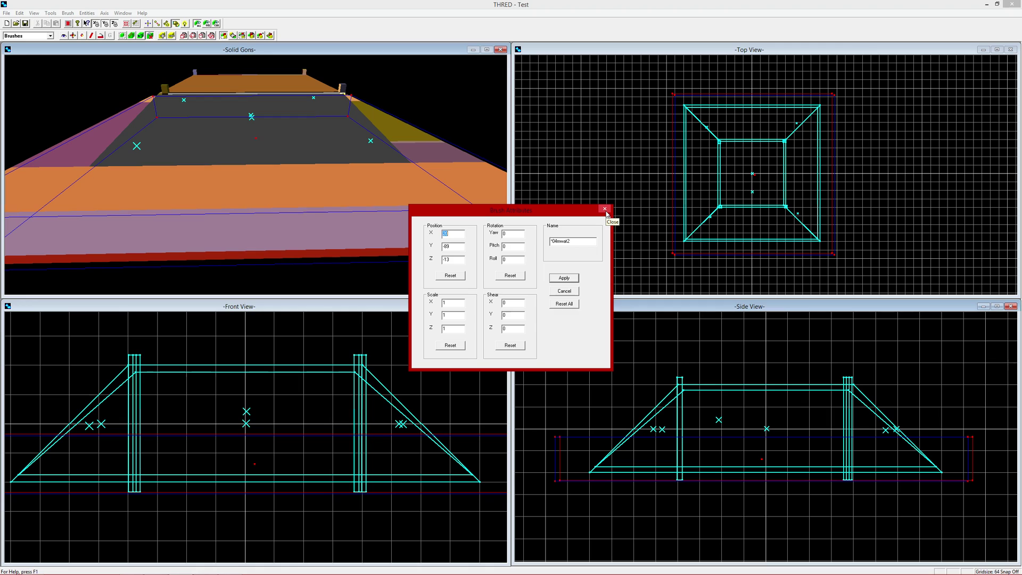
click(606, 210)
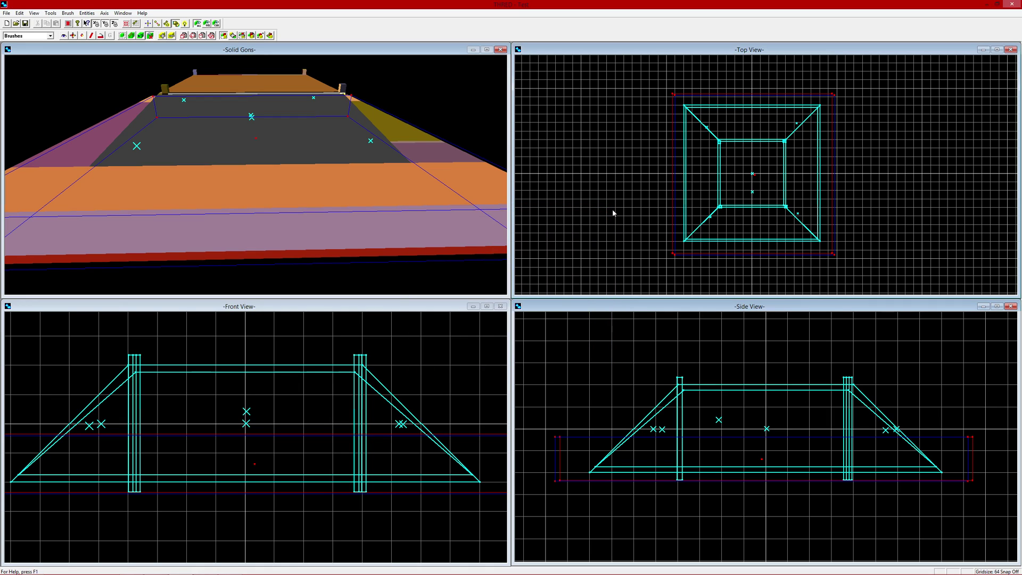
Try deselecting individual entities and a corner pillar in the Top view, select the whole map and clear the selection.
click(705, 127)
click(720, 208)
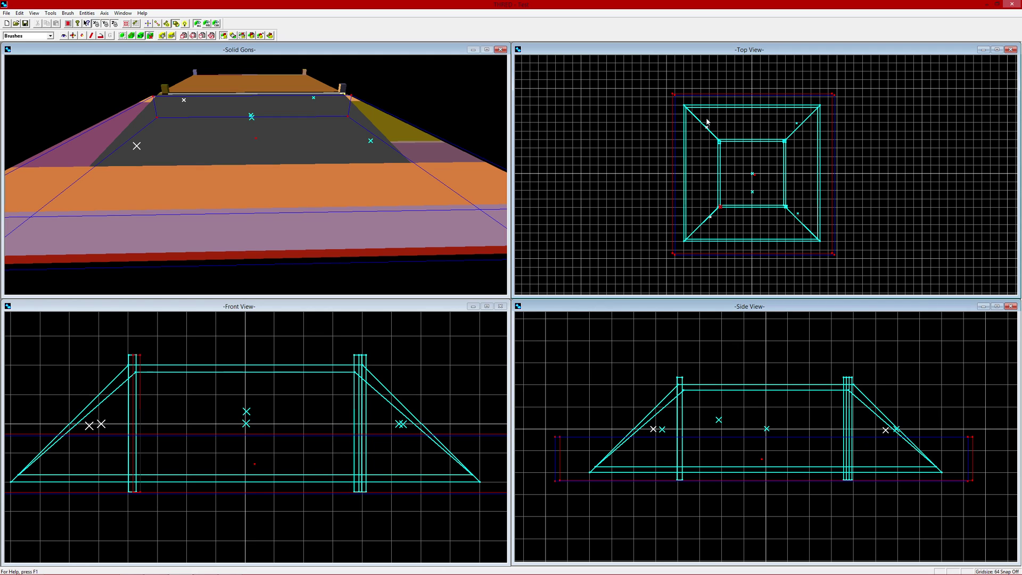
click(626, 279)
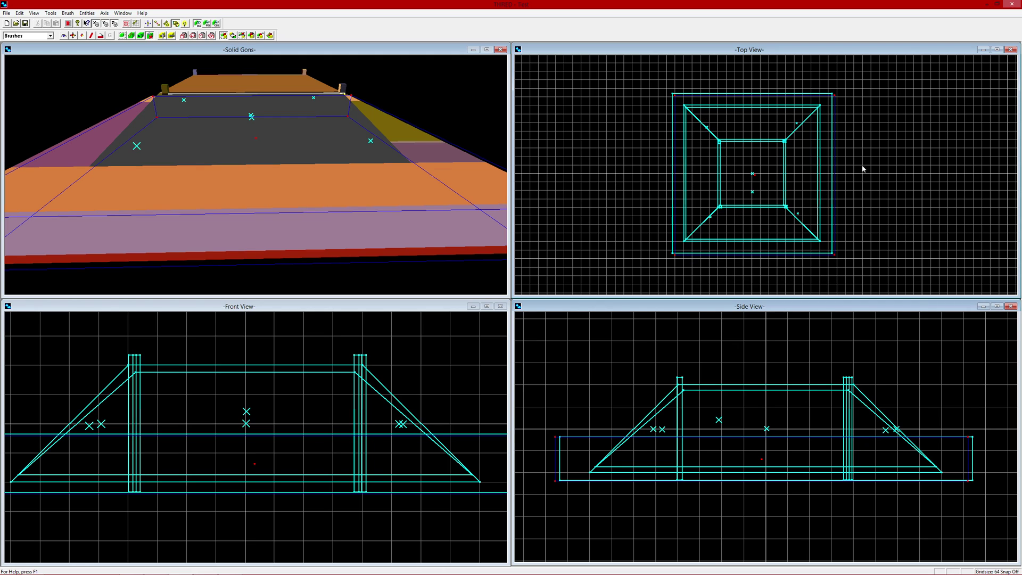
key(ctrl+a)
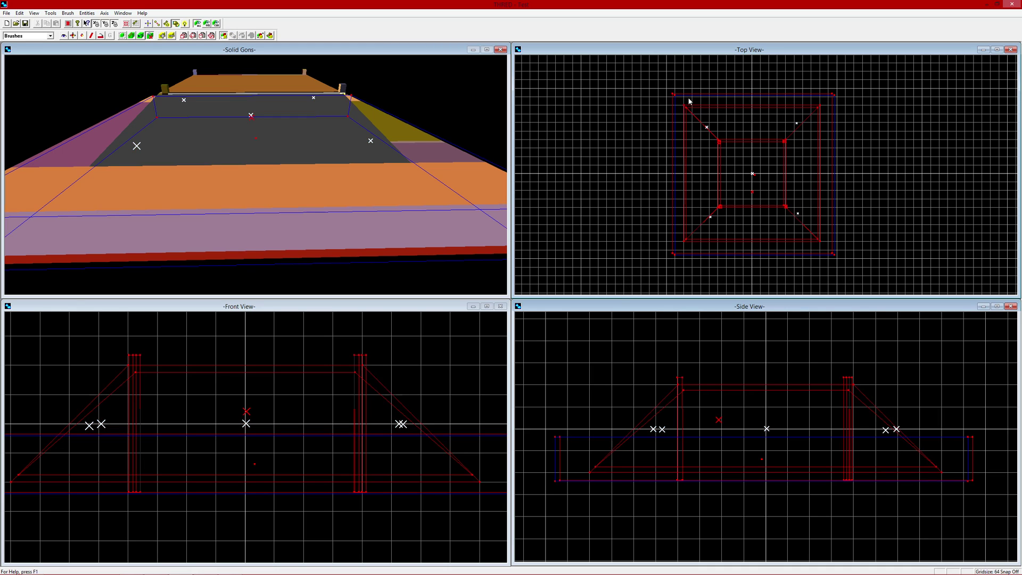
Select the four corner pillars with box selections in the Side view.
drag(696, 103, 674, 129)
mouse_move(862, 353)
mouse_down()
mouse_move(759, 554)
mouse_move(785, 536)
mouse_up()
mouse_move(698, 361)
mouse_down()
mouse_move(656, 458)
mouse_move(655, 516)
mouse_up()
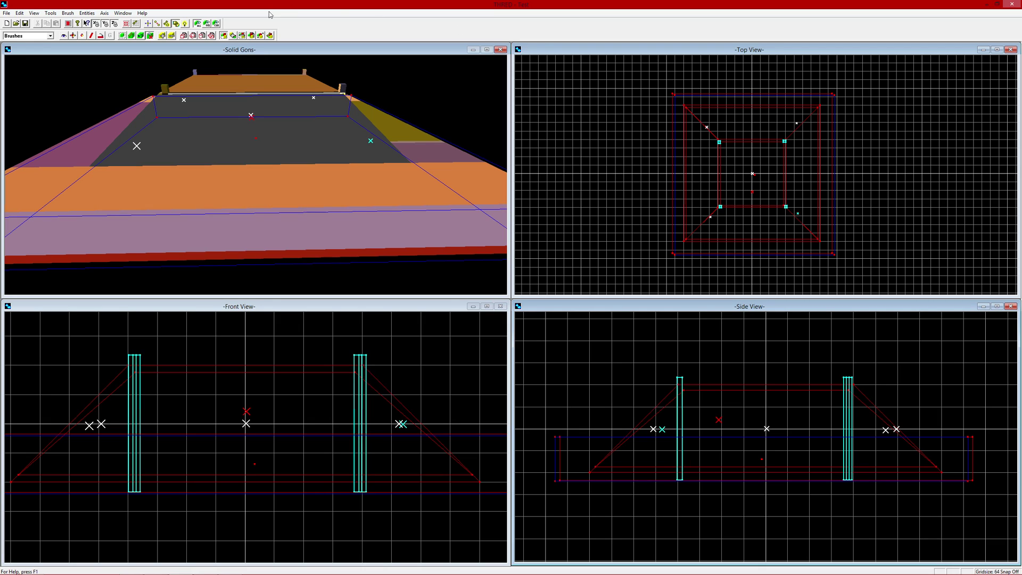
click(35, 13)
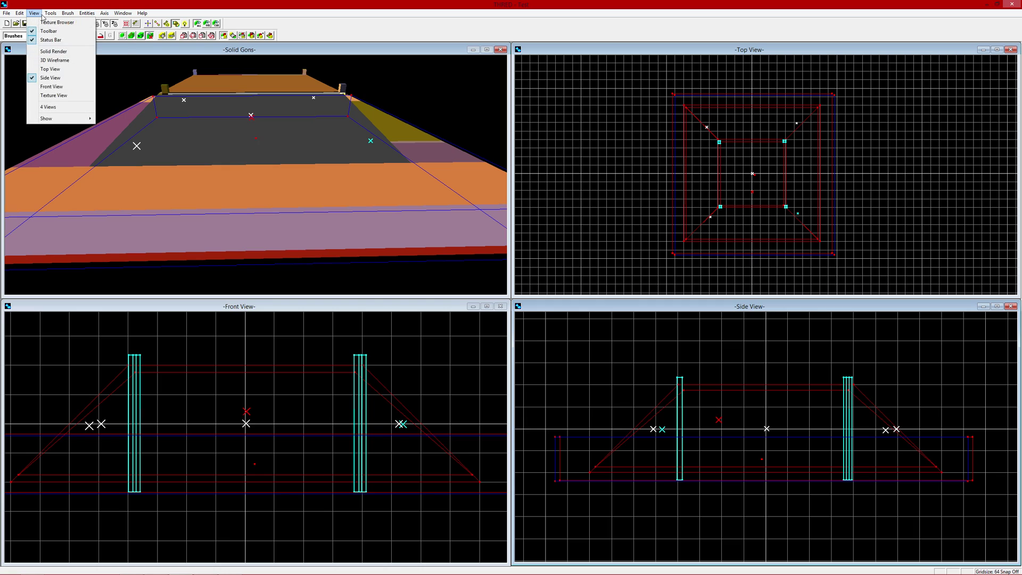
Choose the wooden plank texture in the texture browser, then reopen the browser to check the choice and close it.
click(56, 22)
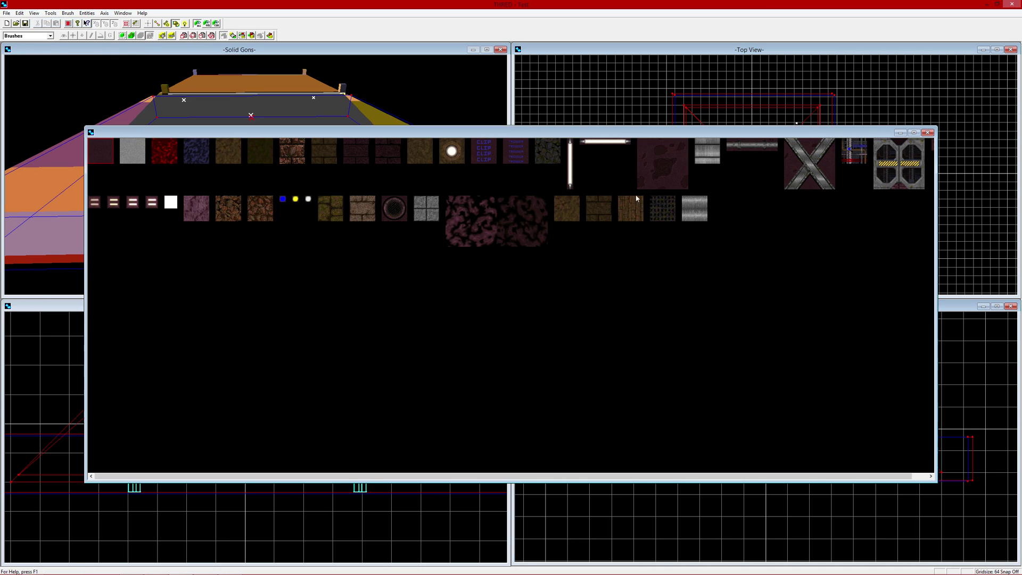
click(814, 169)
click(928, 133)
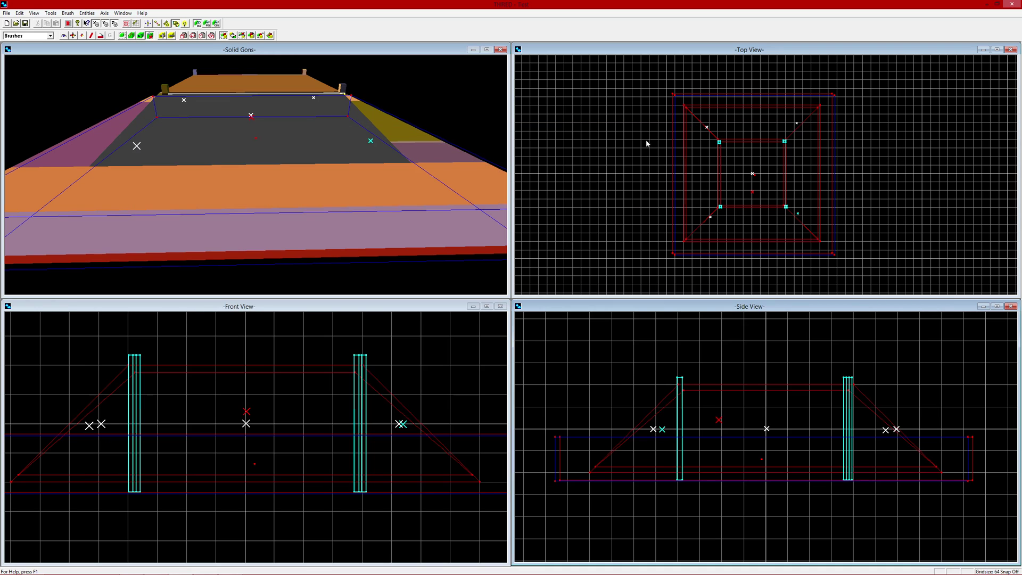
click(52, 14)
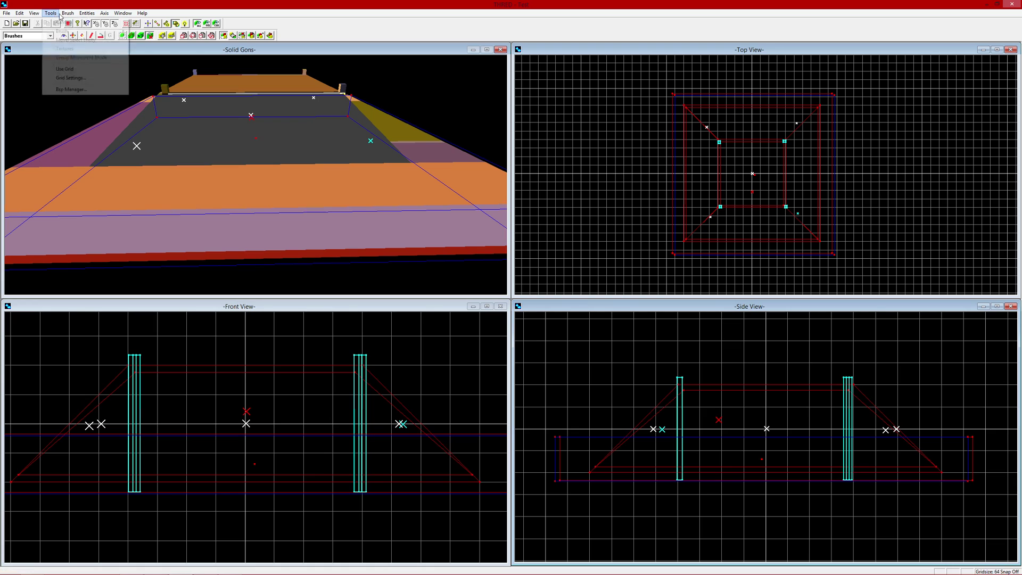
click(53, 22)
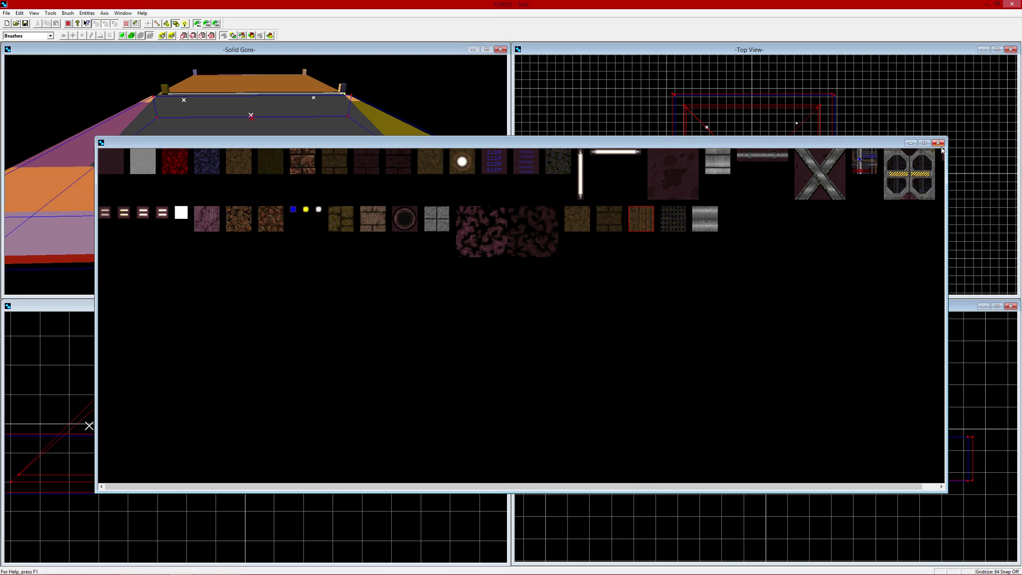
click(938, 143)
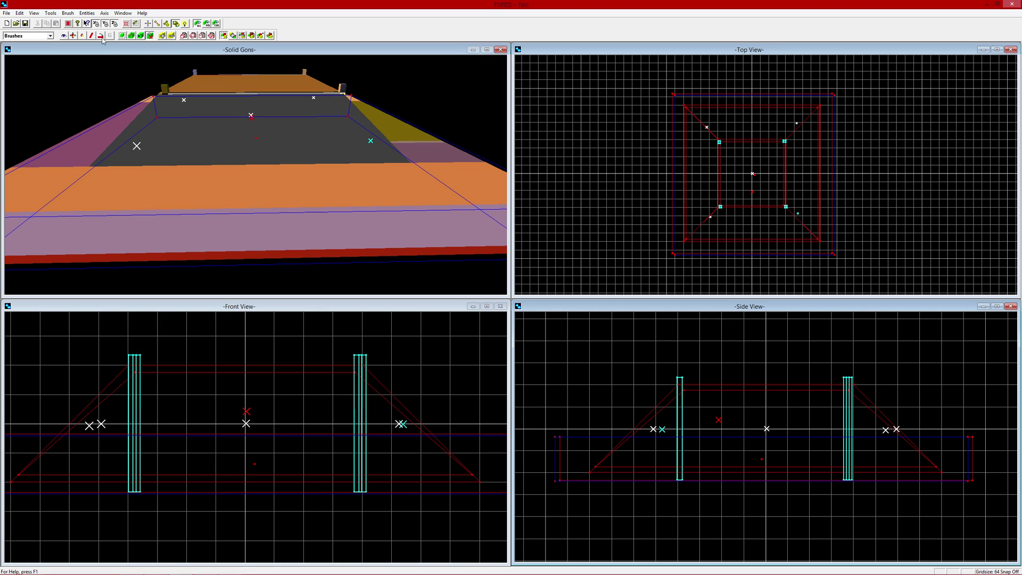
Review the position, rotation, scale and shear attributes of the selected pillars.
click(131, 35)
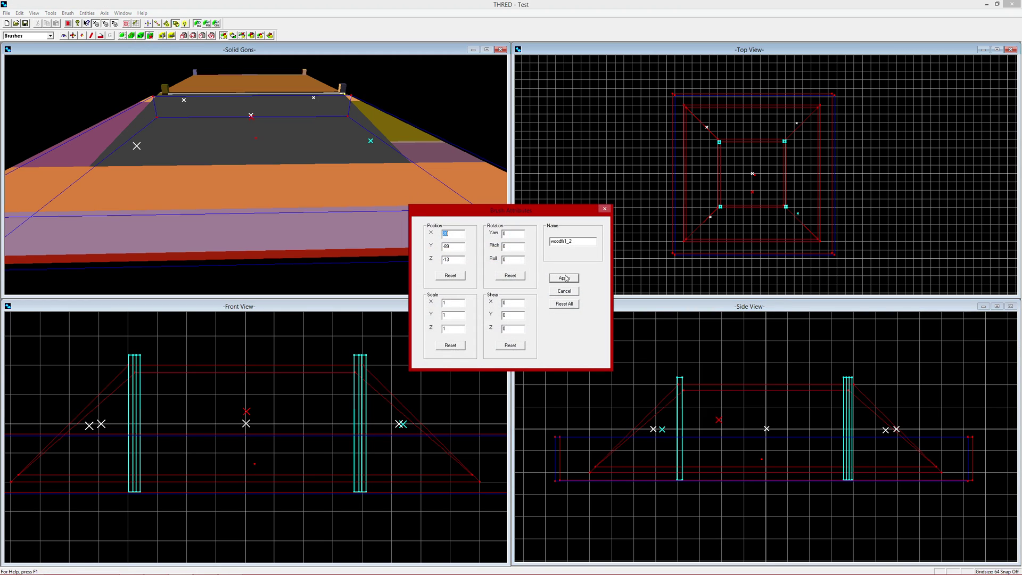
click(605, 209)
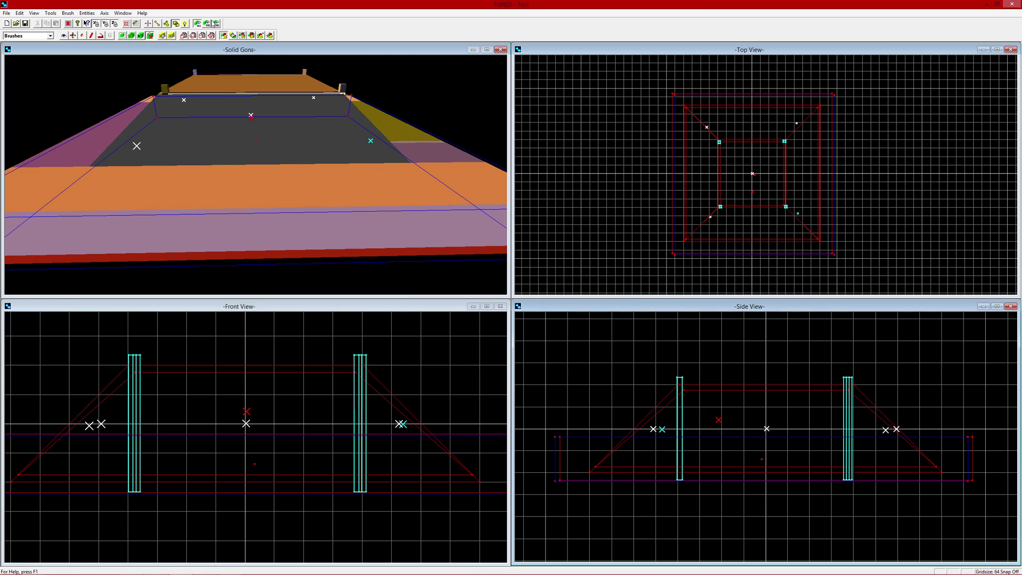
click(131, 35)
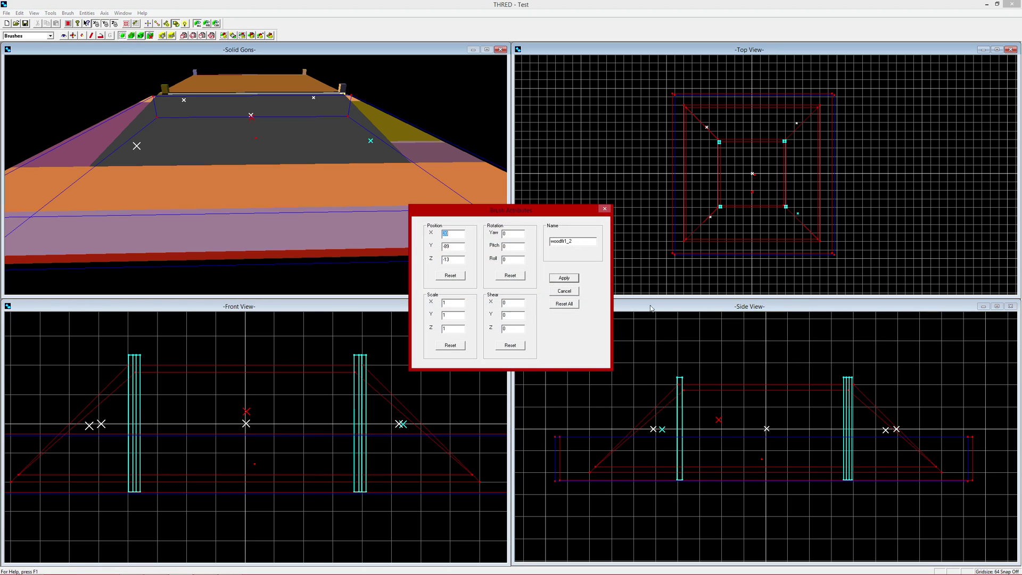
click(564, 278)
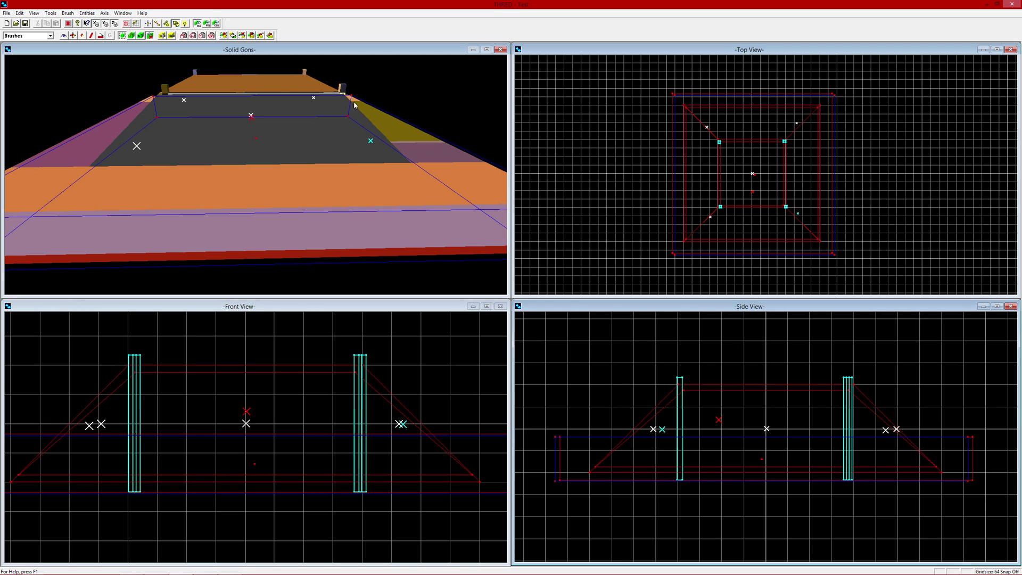
Create a new group named Pillars from the four selected pillars and check its attributes.
click(252, 35)
text(F)
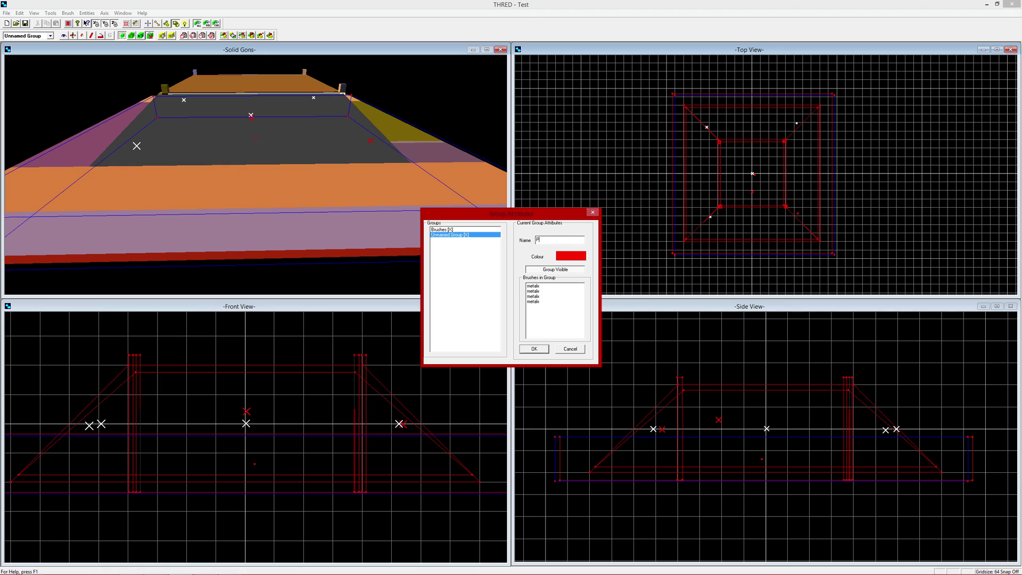
text(illars)
click(534, 349)
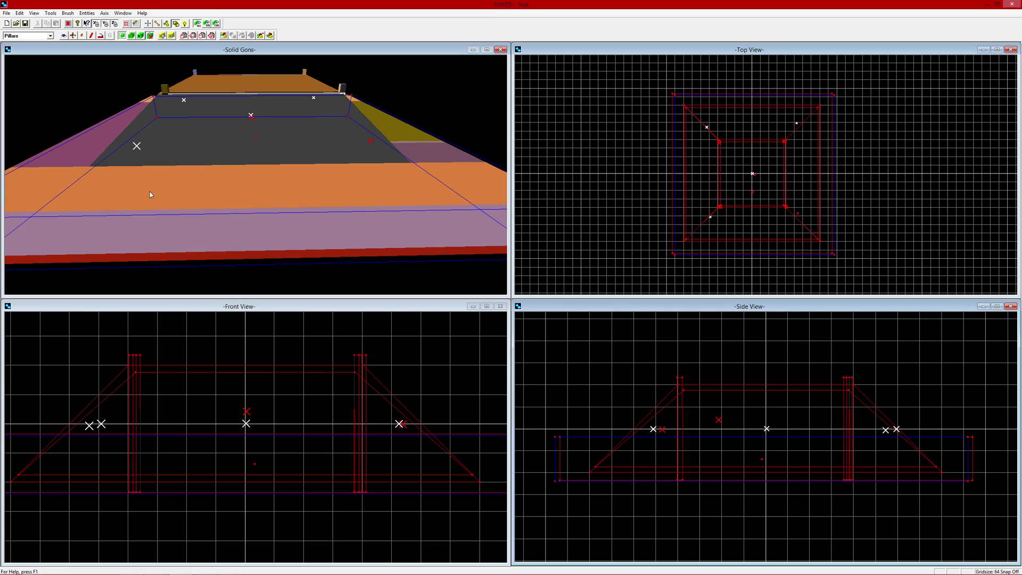
click(270, 36)
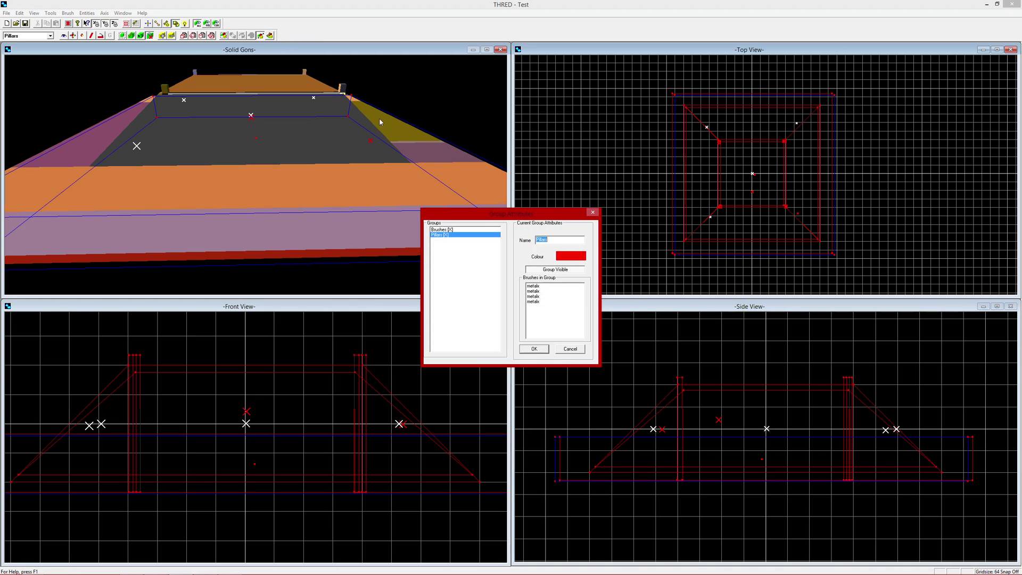
click(592, 212)
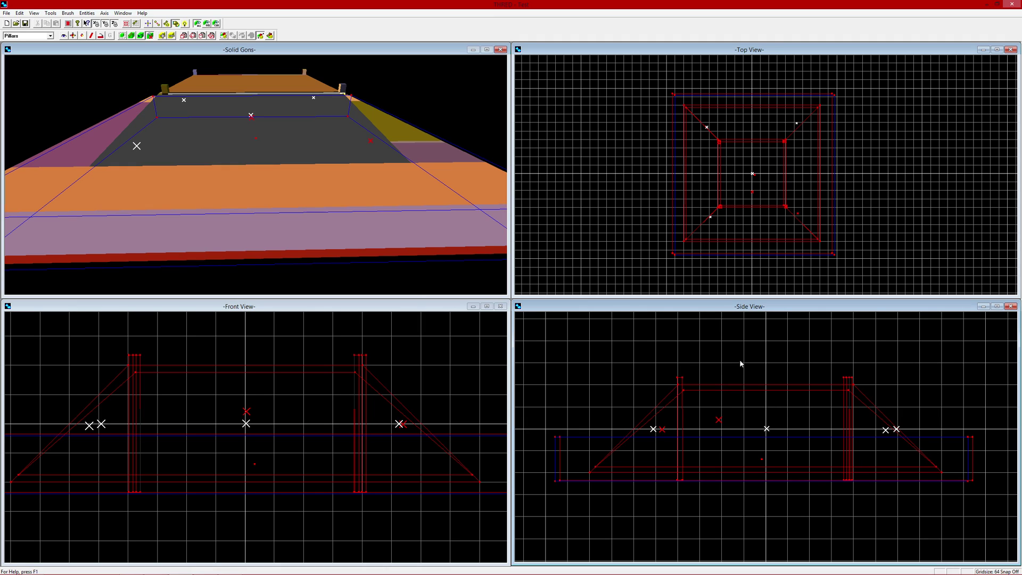
Select the four corner light entities in the Top view and put them in a new group named Lights.
click(706, 127)
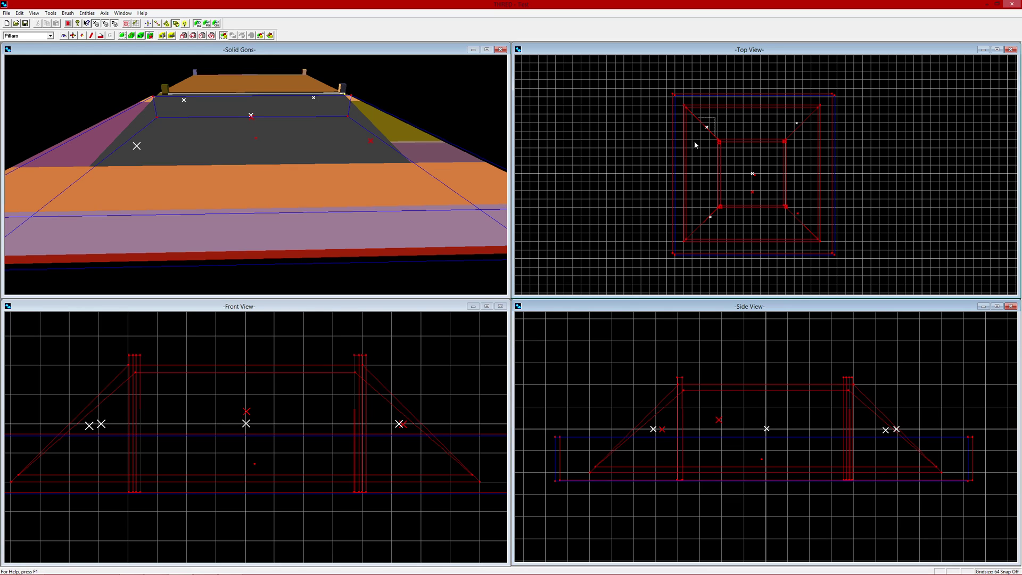
click(710, 216)
drag(805, 205, 791, 231)
drag(813, 111, 785, 136)
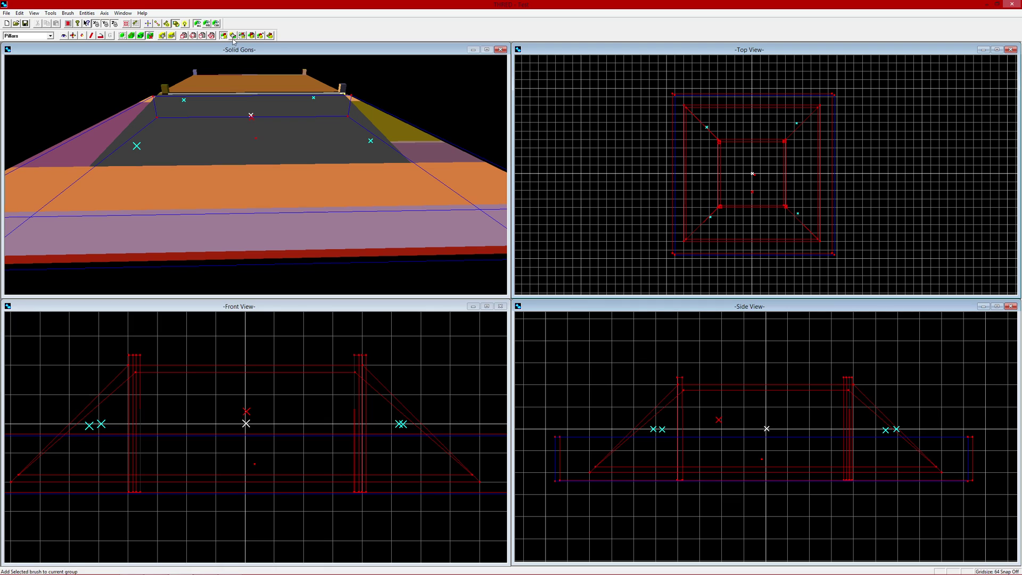
click(251, 35)
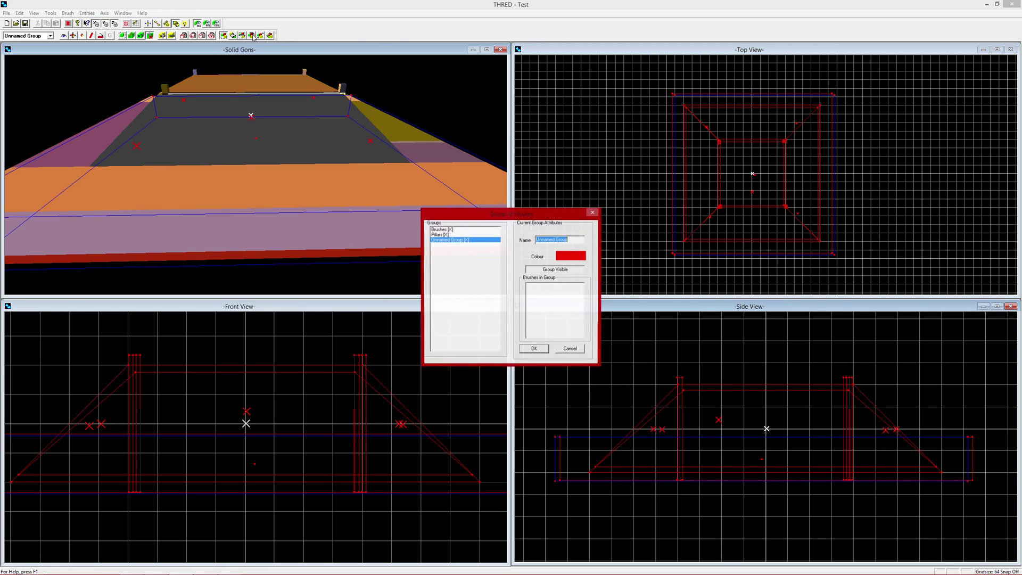
text(l)
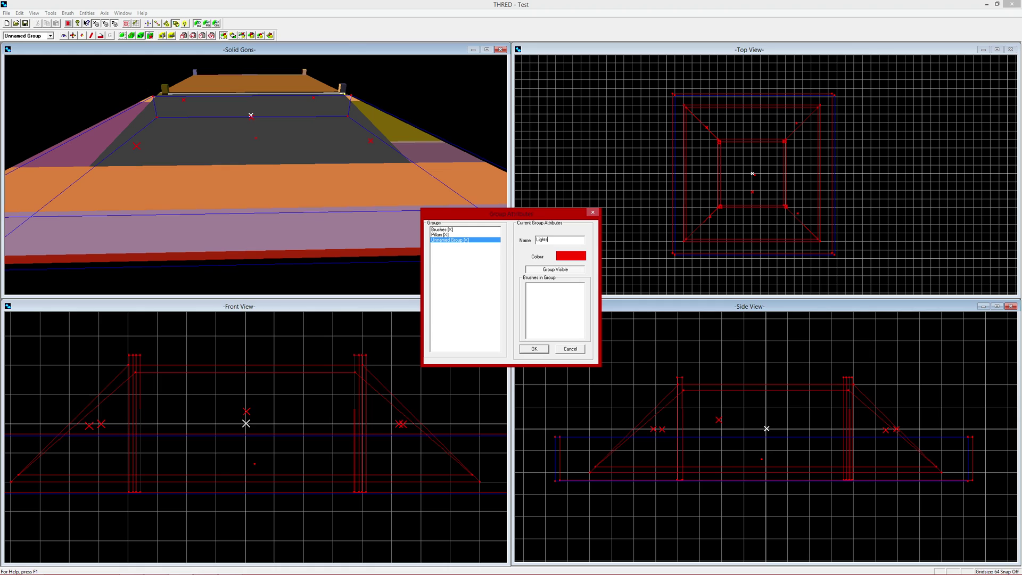
key(Return)
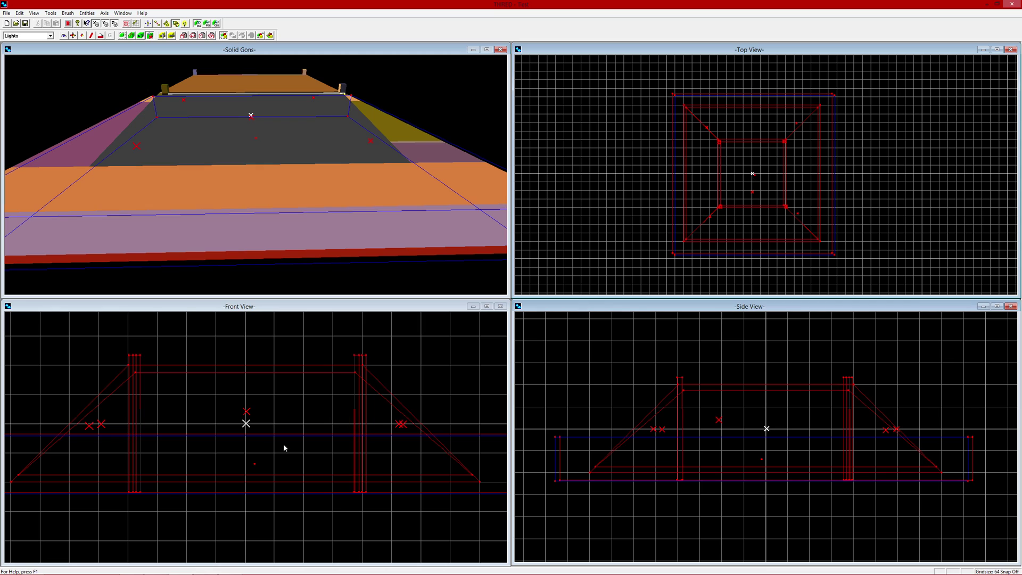
Add the upper central entity in the Front view to the Lights group and inspect the members of each group.
drag(264, 404, 233, 420)
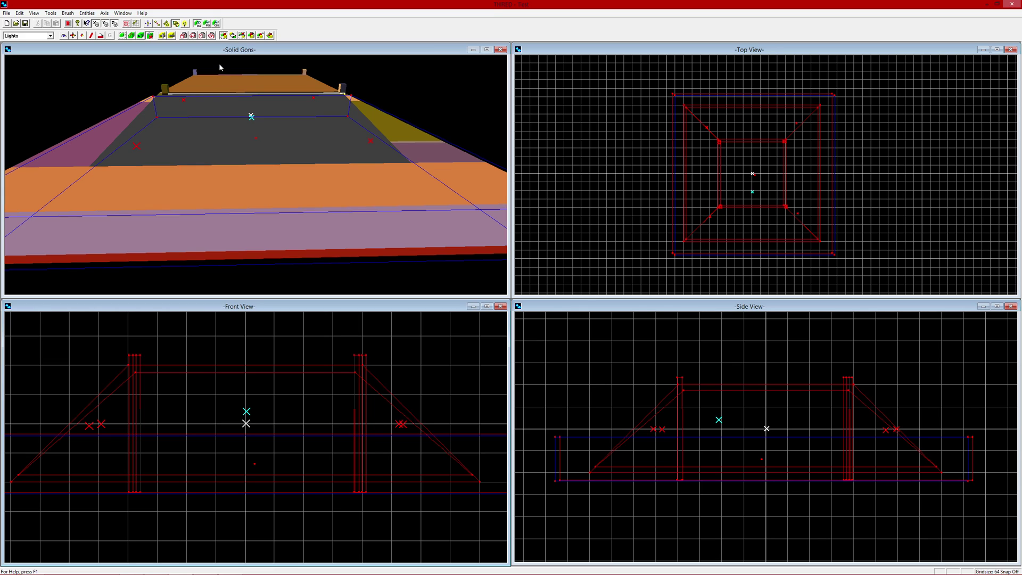
click(233, 36)
click(269, 36)
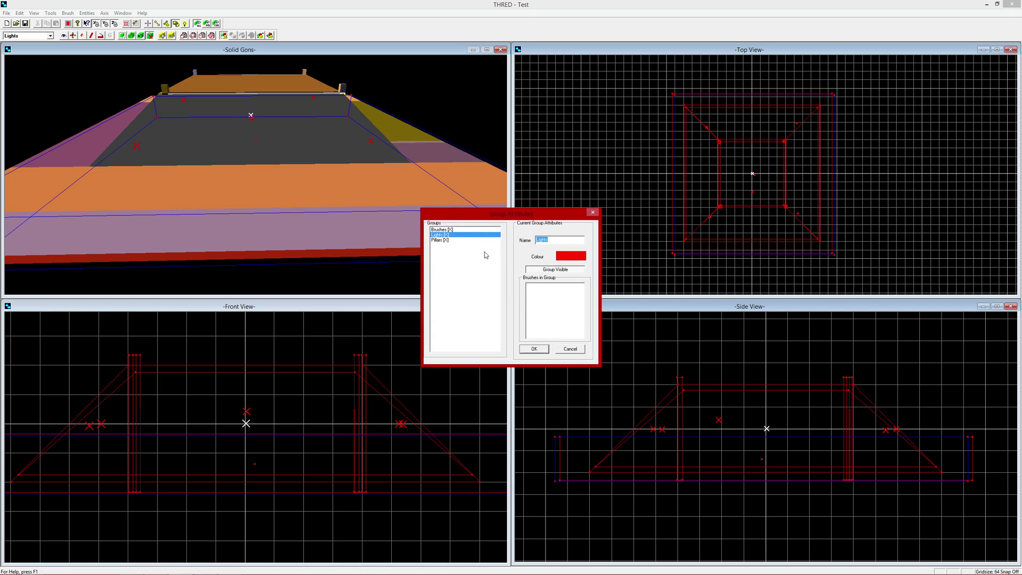
click(465, 240)
click(465, 235)
click(464, 230)
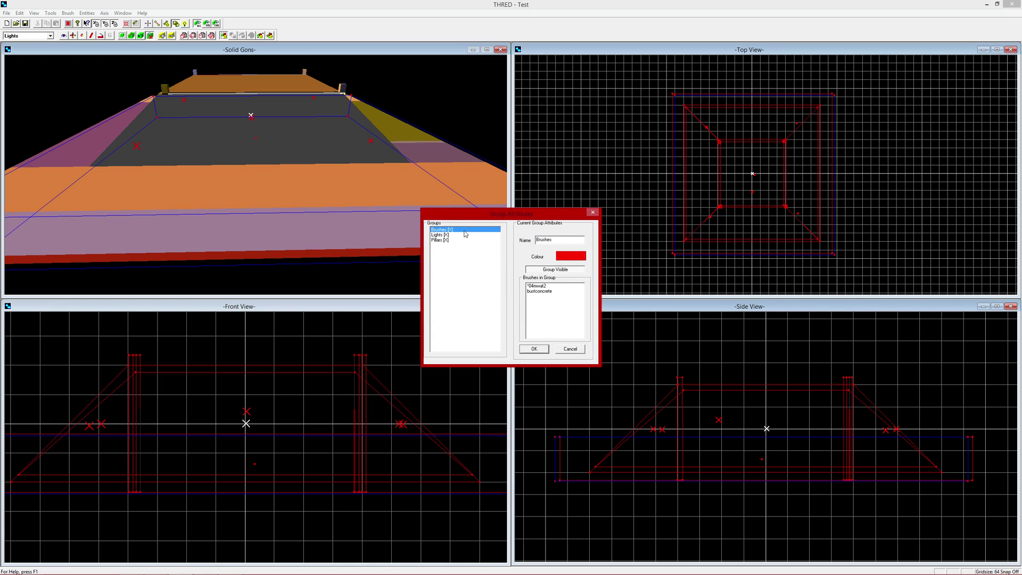
click(592, 212)
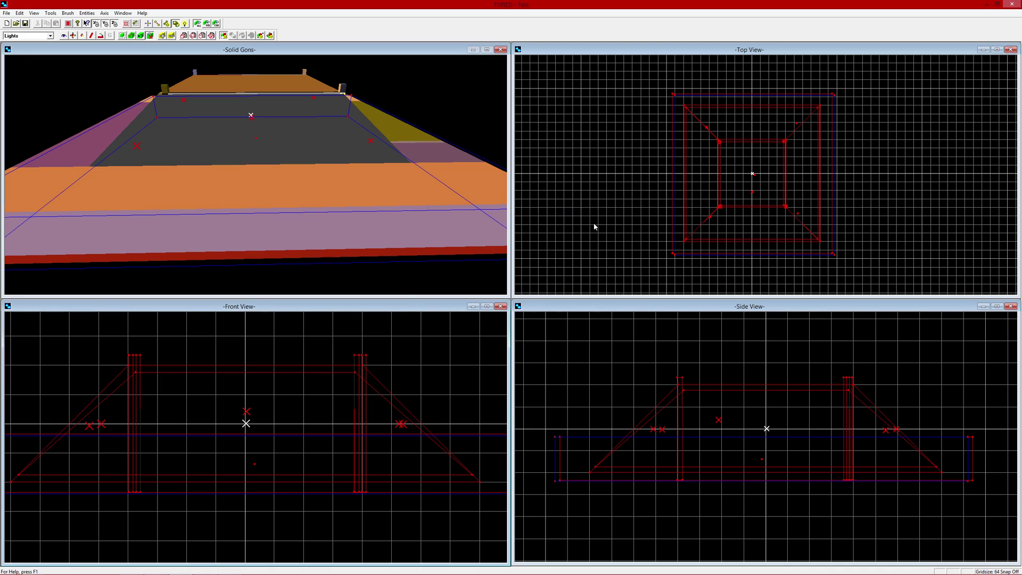
Try changing the Lights group membership of entities box-selected in the Front view, then inspect the Lights and Pillars groups.
drag(115, 418, 81, 439)
drag(271, 403, 239, 421)
click(241, 36)
click(270, 36)
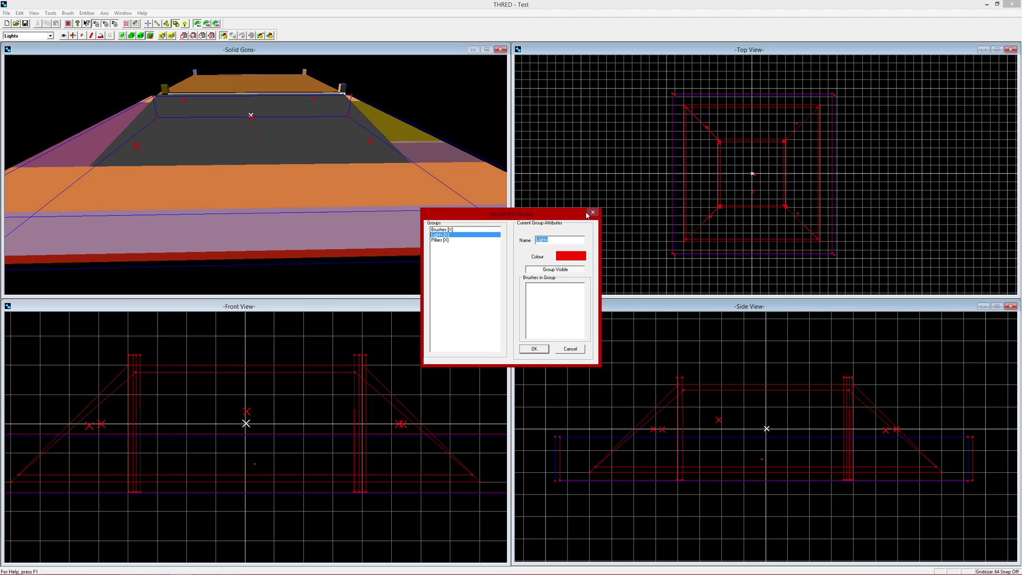
click(463, 240)
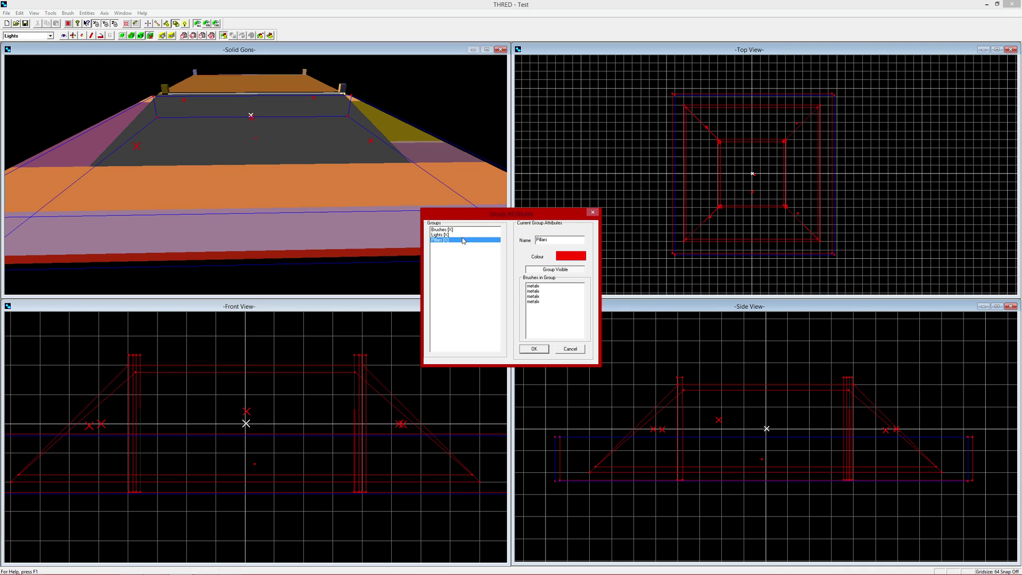
click(566, 348)
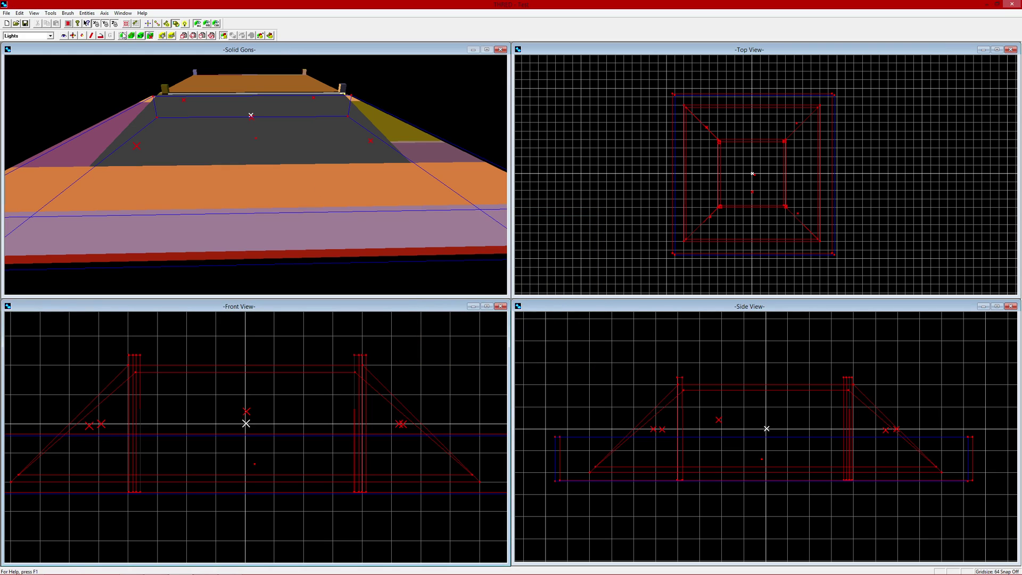
Make Brushes the current group, box-select the four corner pillars in the Side view and remove them from their group.
click(49, 37)
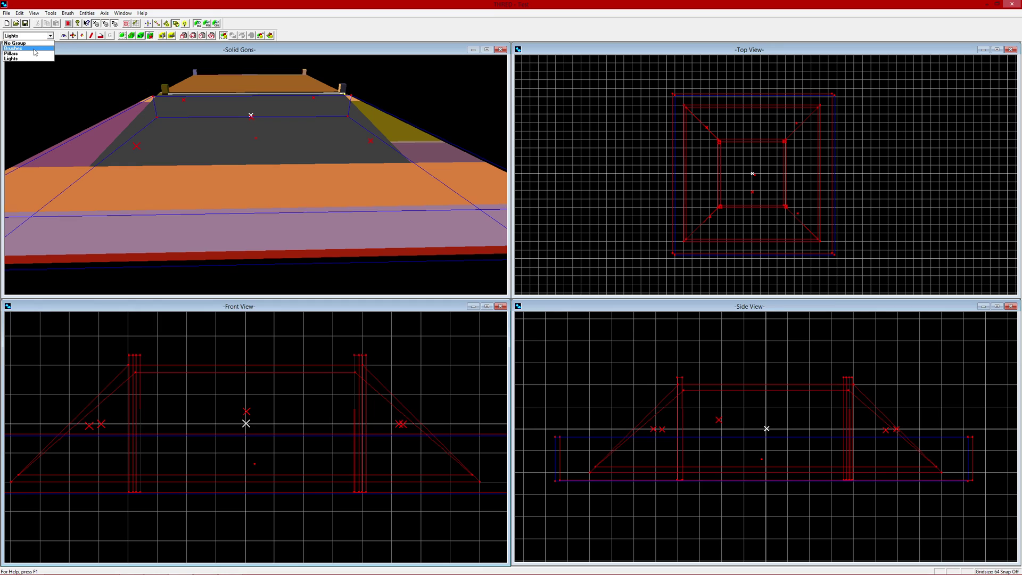
click(45, 43)
click(50, 36)
click(41, 48)
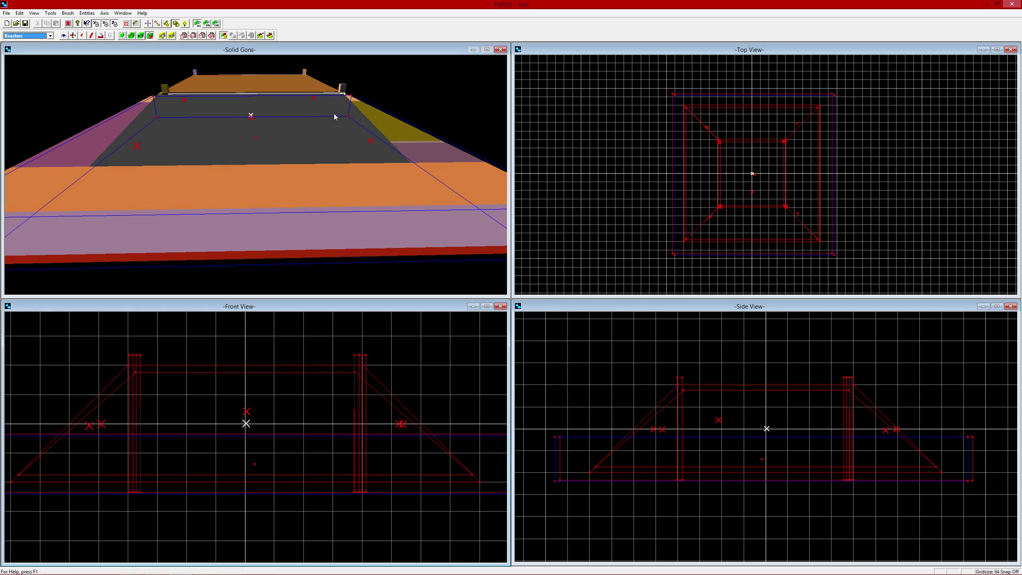
mouse_move(873, 371)
mouse_down()
mouse_move(821, 497)
mouse_move(827, 509)
mouse_up()
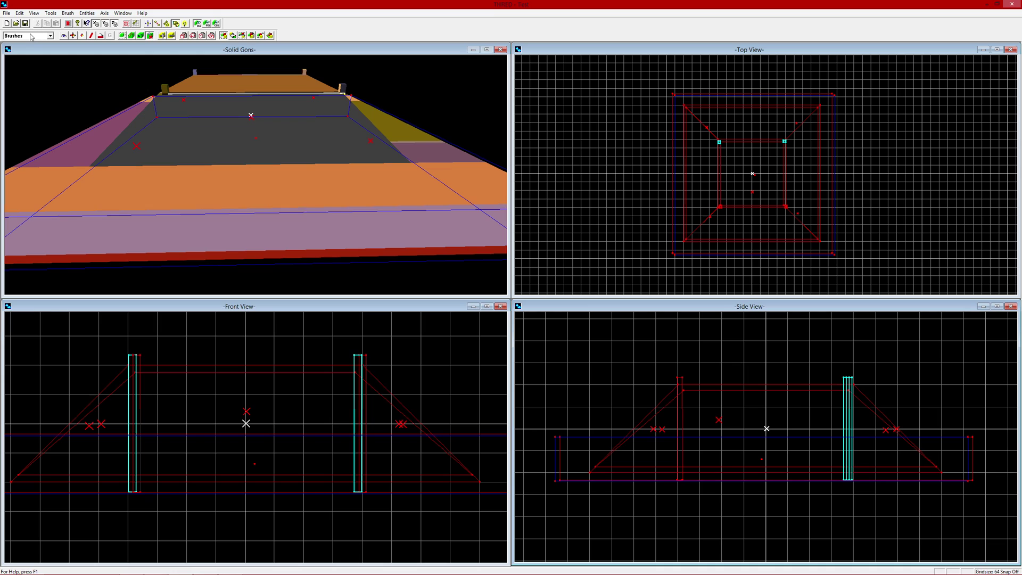
drag(697, 360, 664, 518)
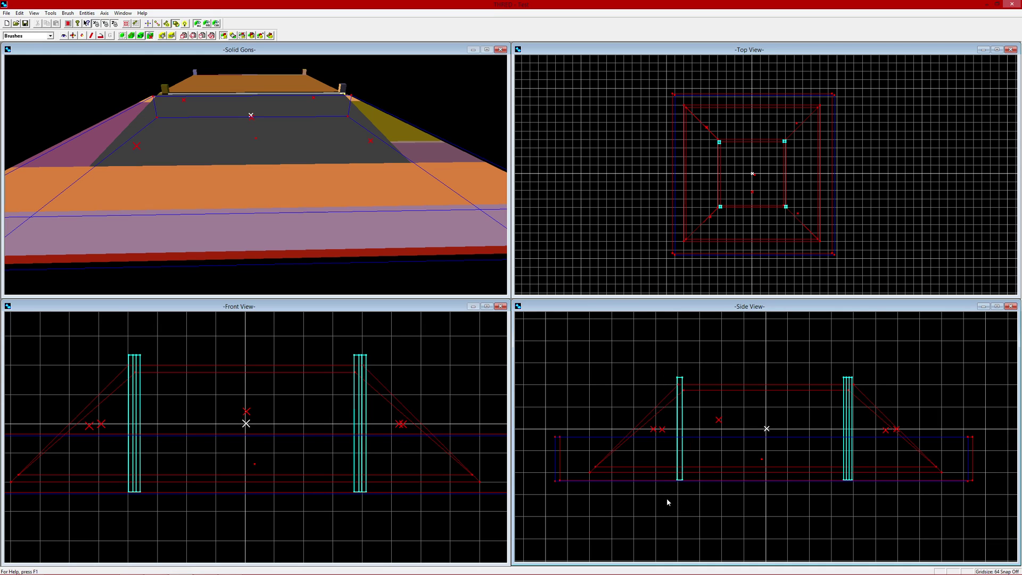
click(242, 35)
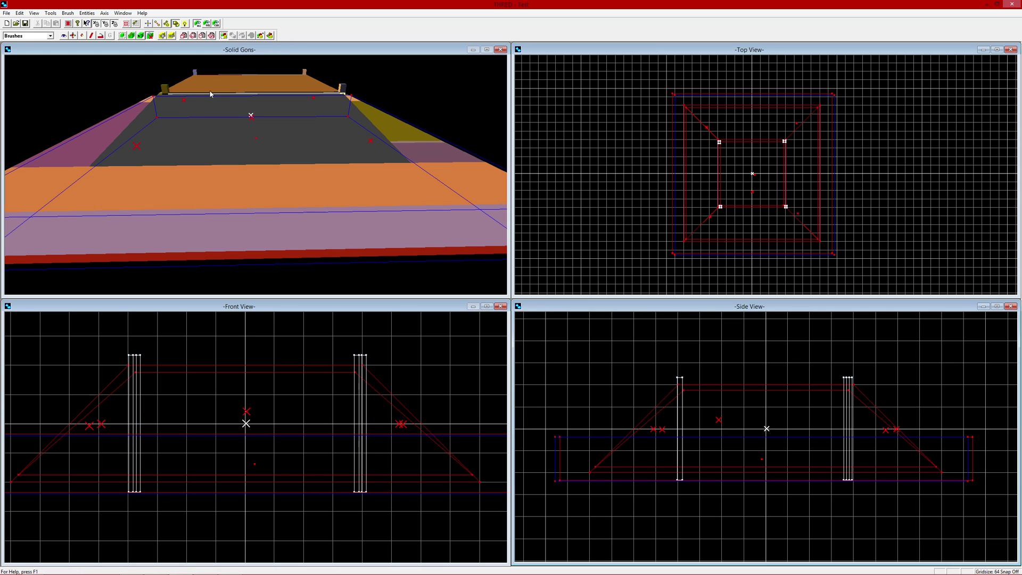
Inspect the brush lists of the Brushes, Lights and Pillars groups in the group attributes.
click(28, 36)
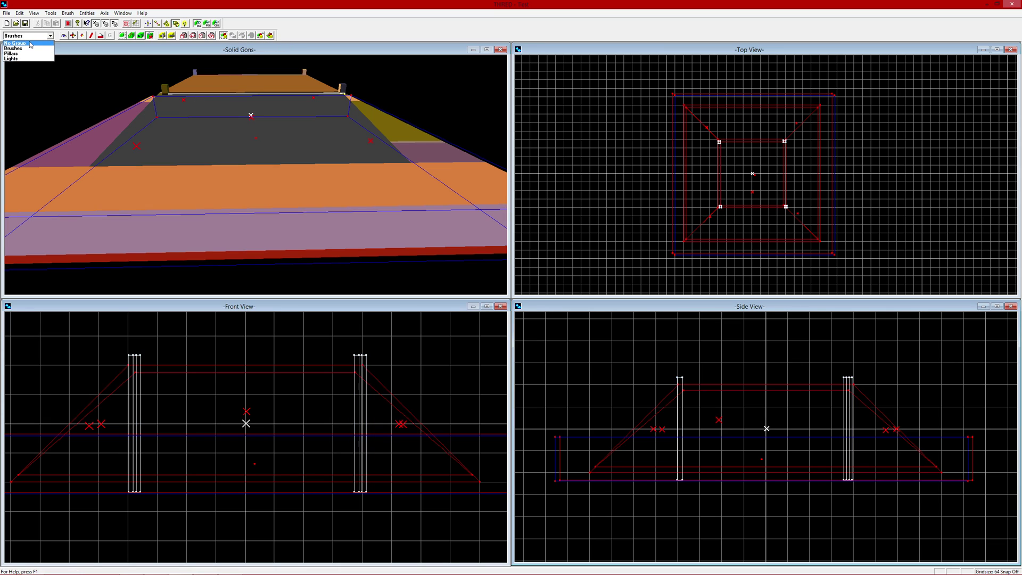
click(274, 45)
click(270, 35)
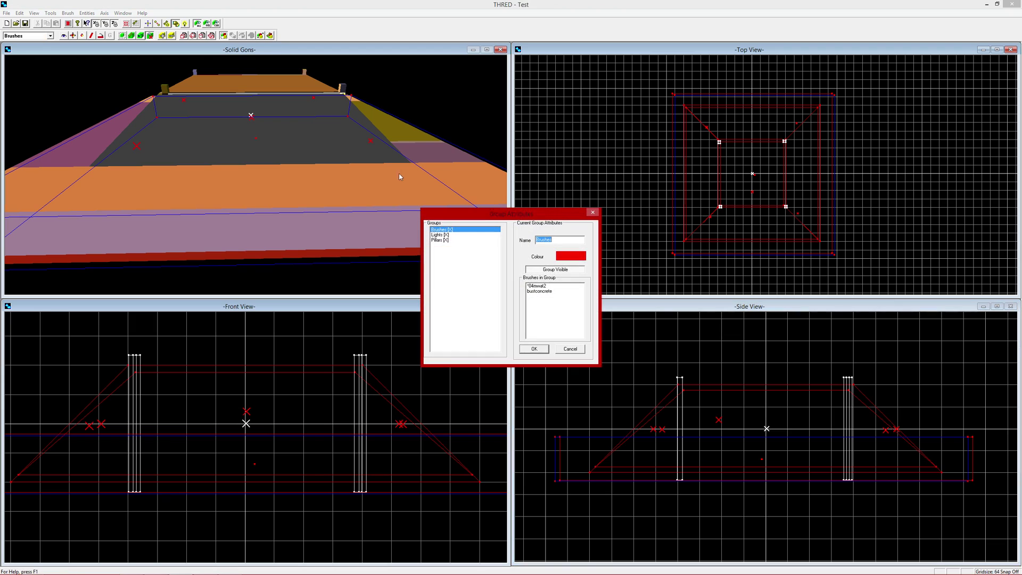
click(446, 234)
click(443, 240)
click(461, 234)
click(472, 230)
click(467, 234)
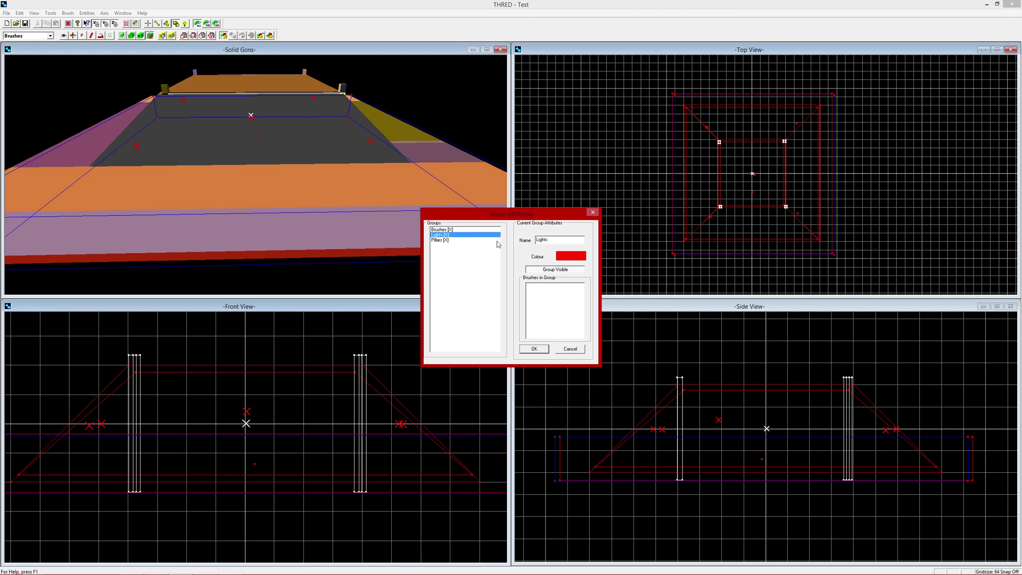
click(592, 212)
Make Pillars the current group and open its group attributes.
click(33, 36)
click(43, 43)
click(32, 36)
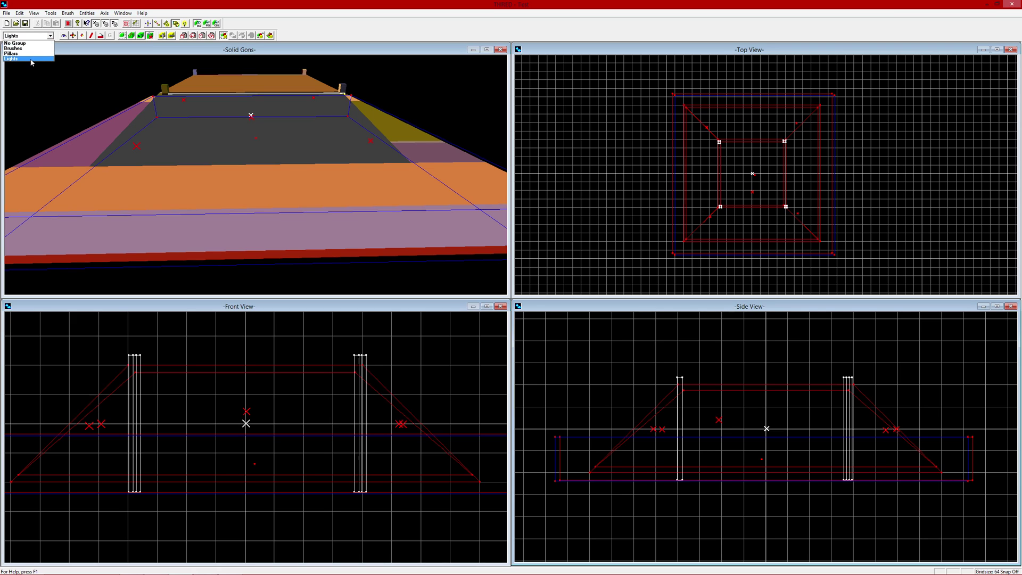
click(35, 59)
click(270, 36)
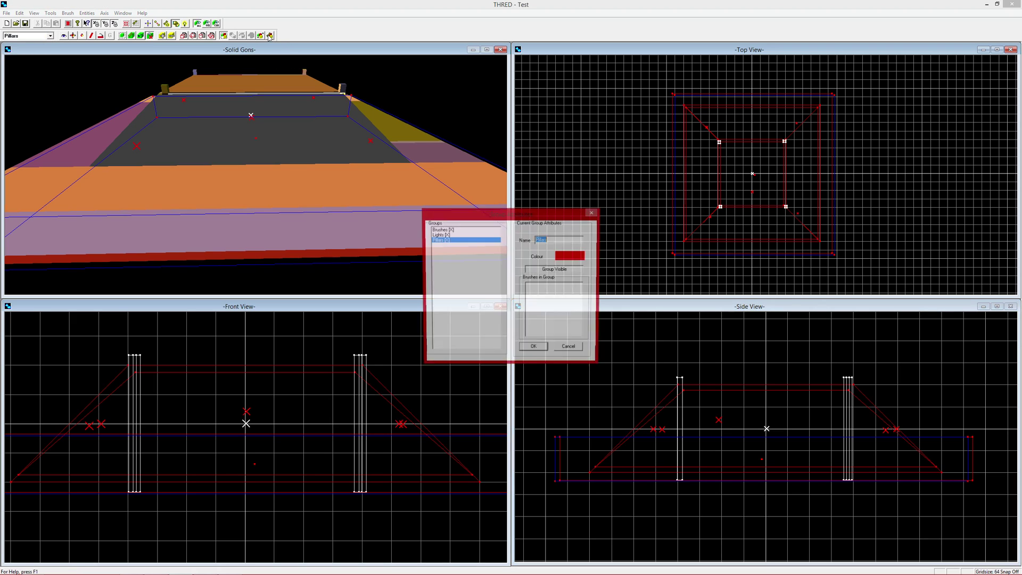
Box-select the narrow pair of pillars in the Side View, add them to the Pillars group and check its brush list.
click(592, 212)
drag(704, 356, 669, 500)
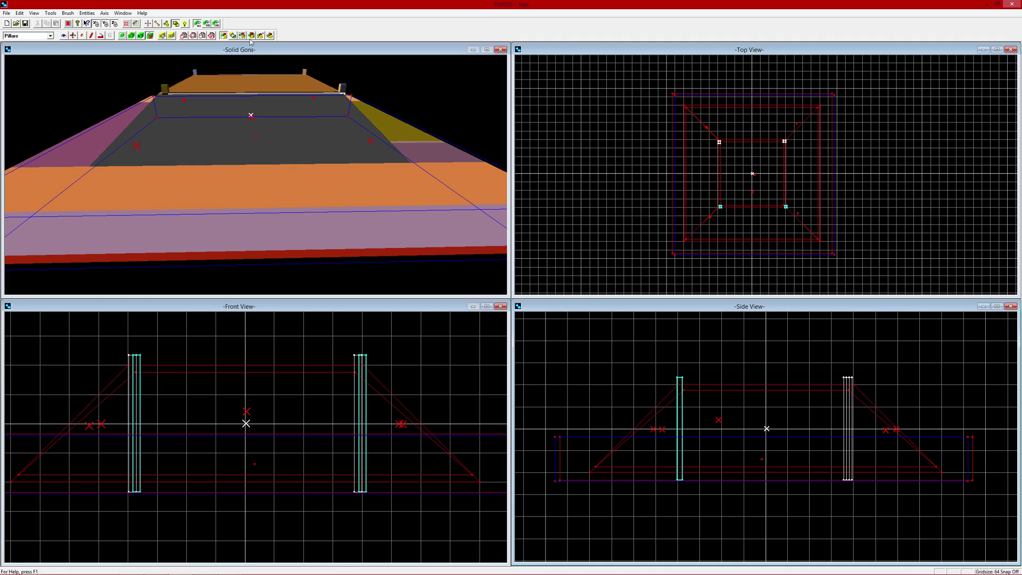
click(233, 35)
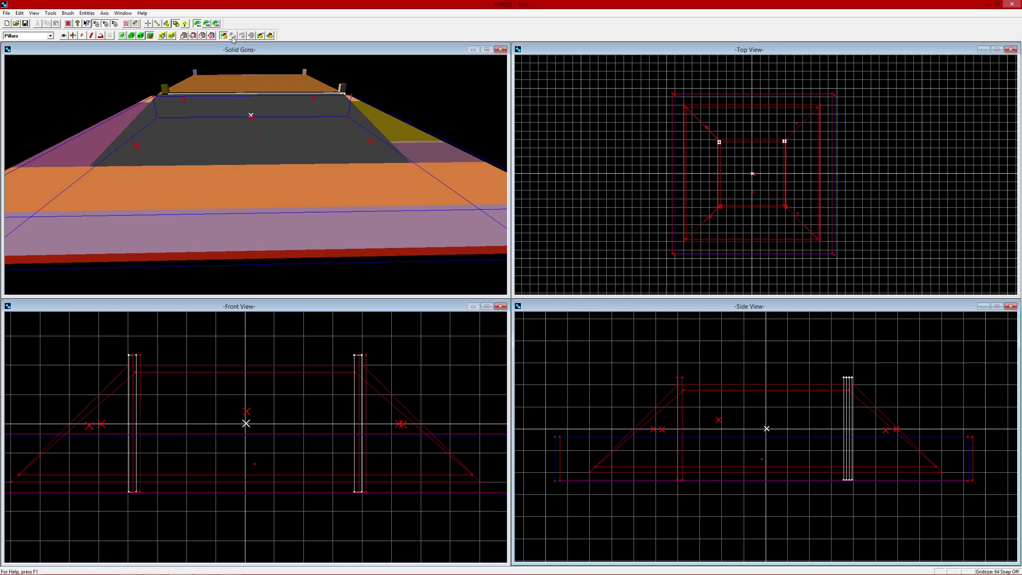
click(271, 35)
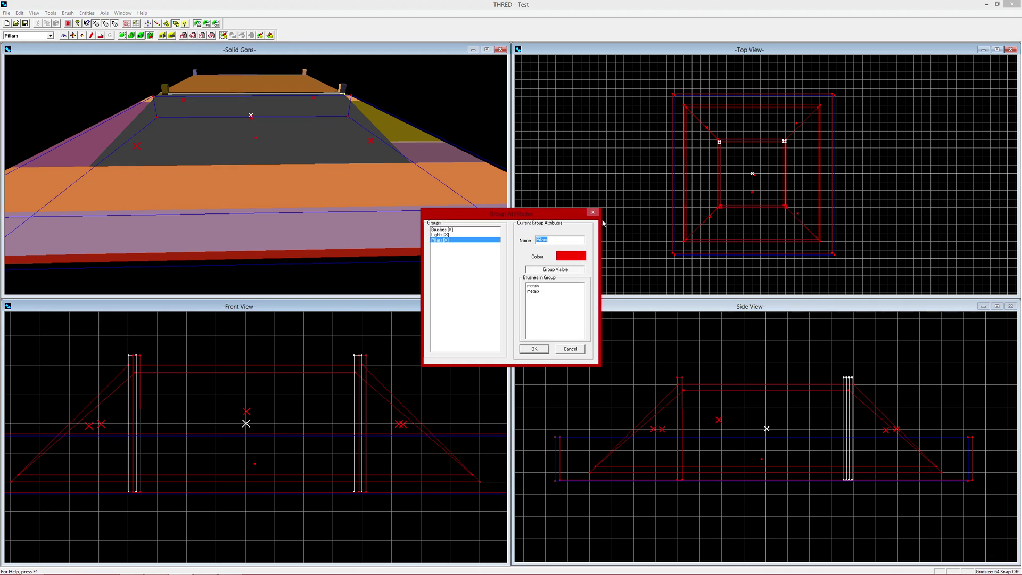
Box-select the other pair of pillars in the Side View, add them to the Pillars group and recheck its brush list.
click(592, 212)
drag(868, 344, 829, 512)
click(233, 36)
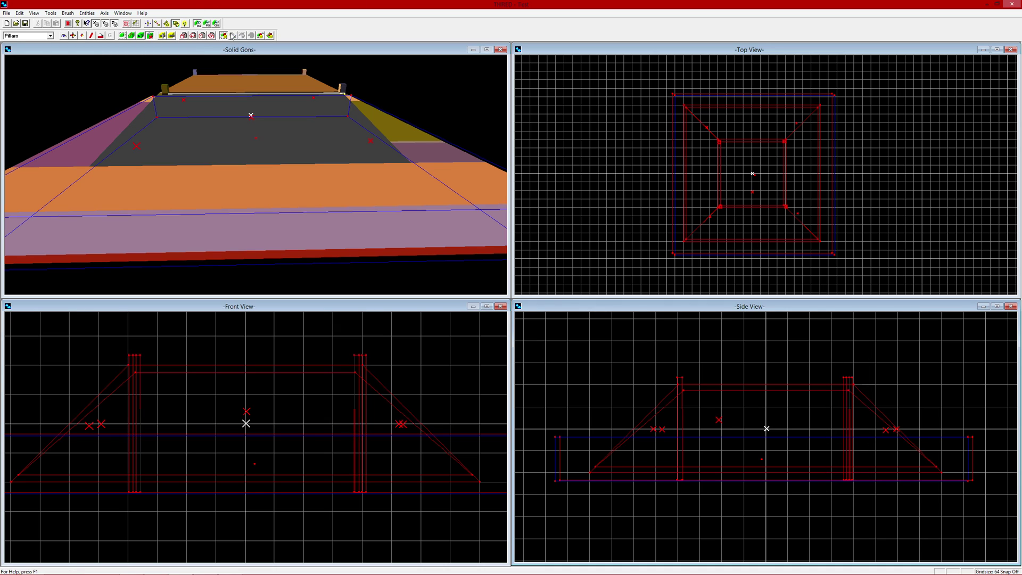
click(271, 36)
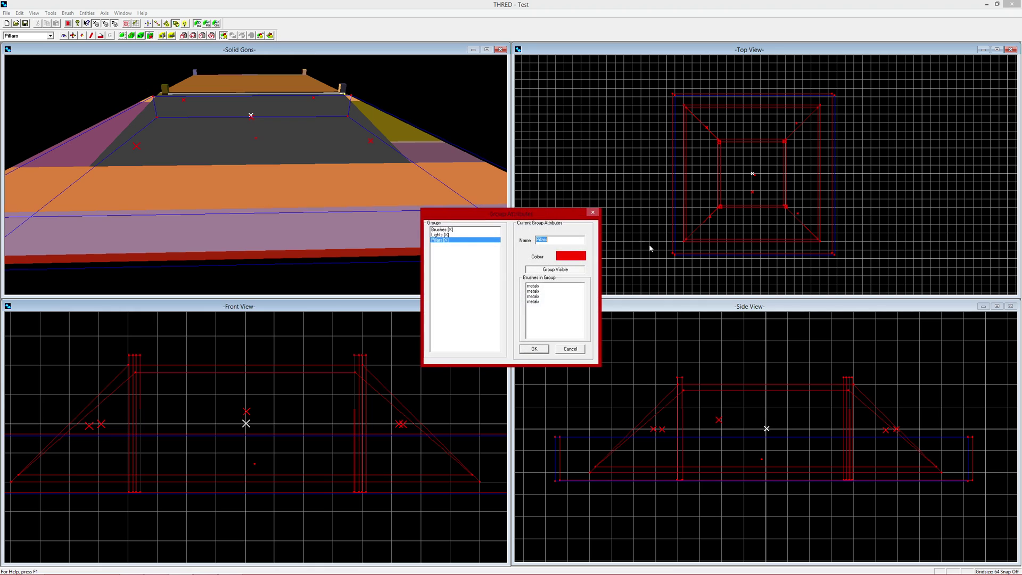
click(595, 214)
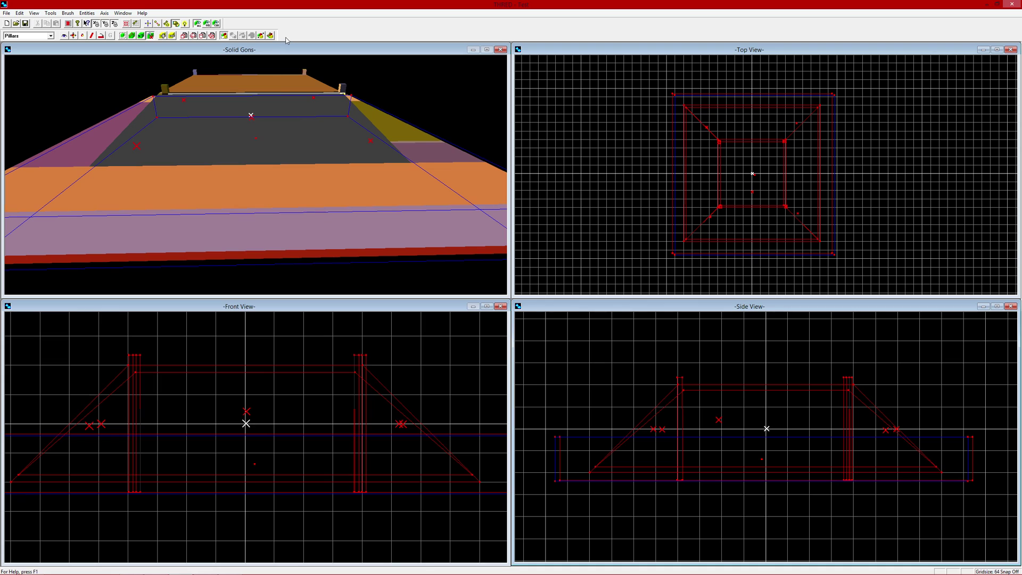
Compare the brush lists of the Brushes and Pillars groups in the group attributes.
click(271, 36)
click(442, 230)
click(449, 240)
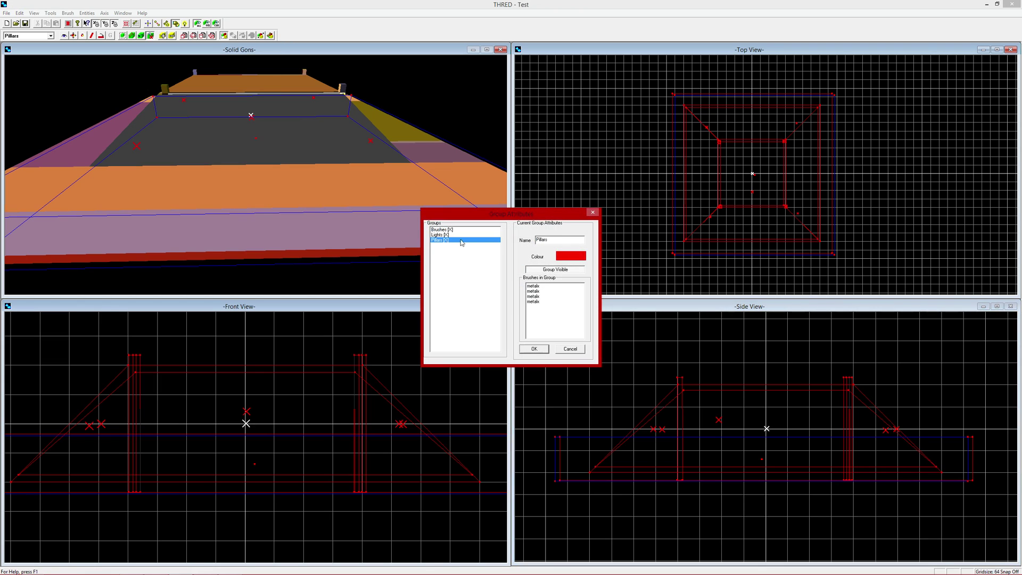
click(593, 213)
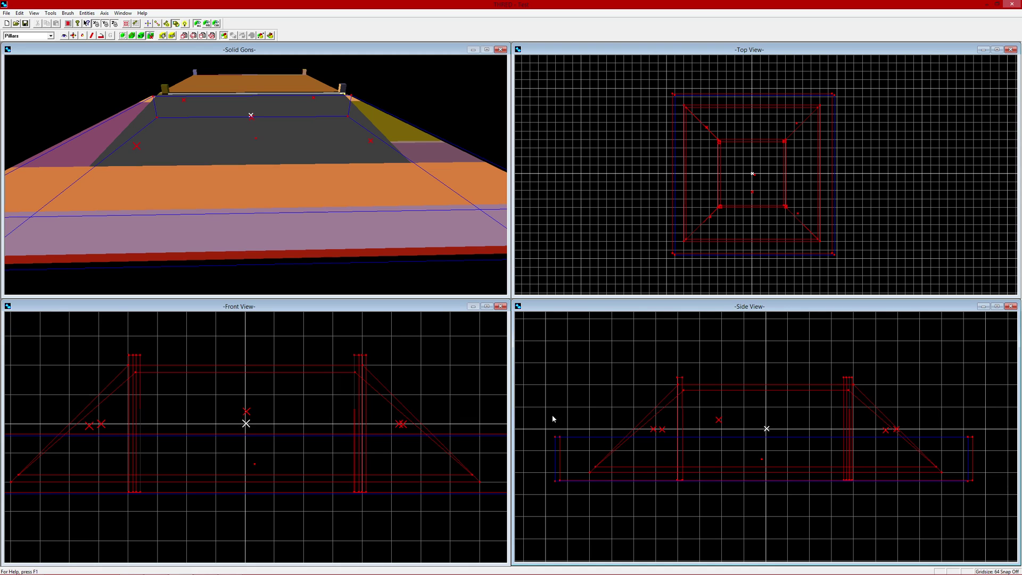
Set the Pillars group's colour to bright green in its group attributes.
click(270, 35)
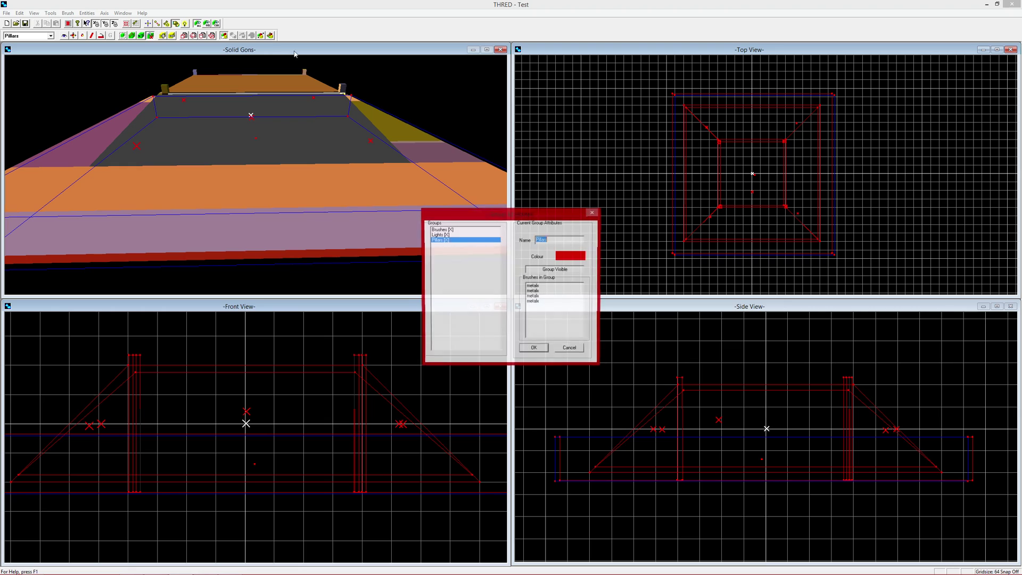
click(571, 259)
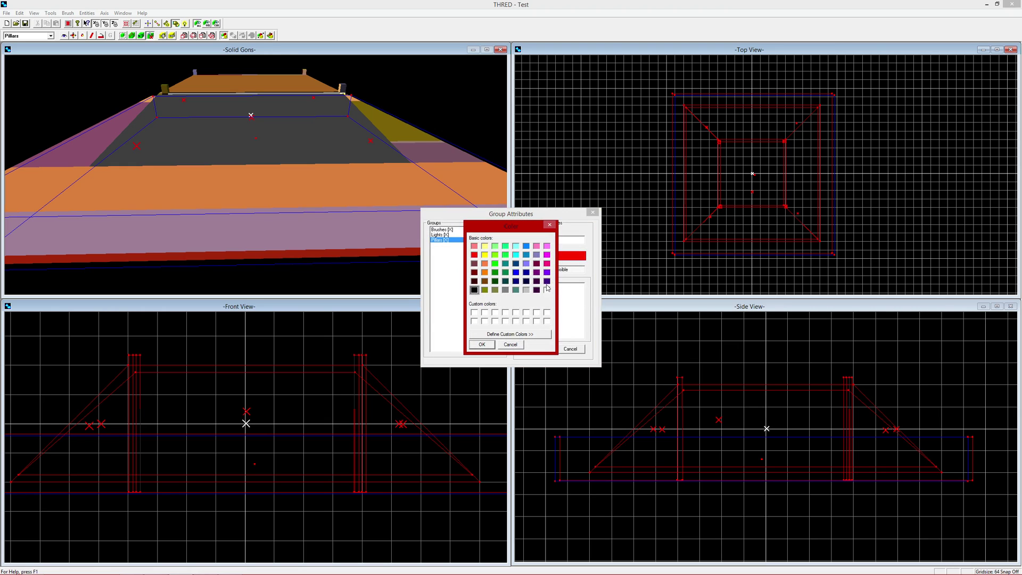
click(495, 264)
click(482, 345)
click(532, 348)
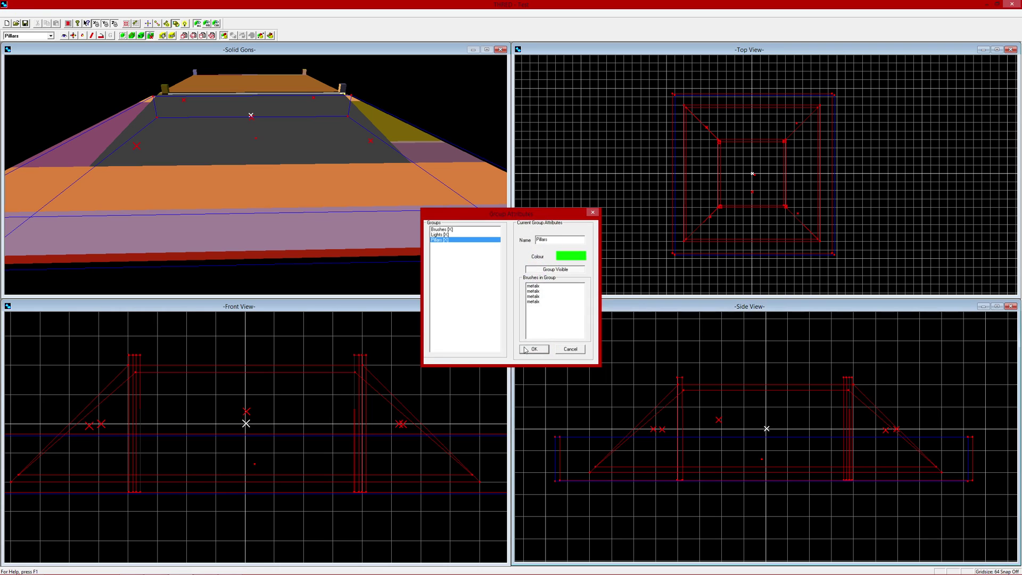
Make Lights the current group and set its colour to yellow in the group attributes.
click(50, 36)
click(39, 48)
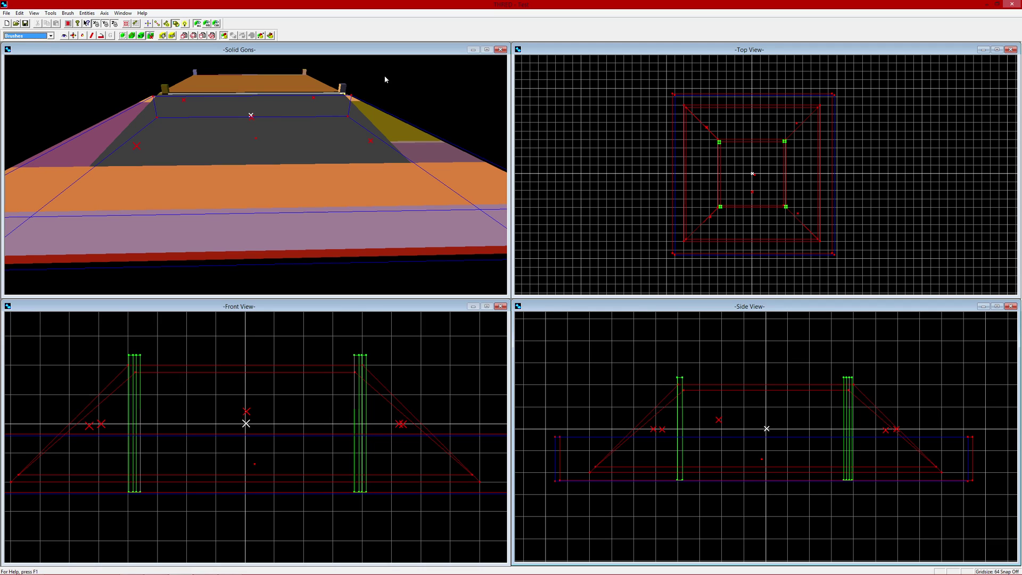
click(50, 35)
click(34, 37)
click(47, 53)
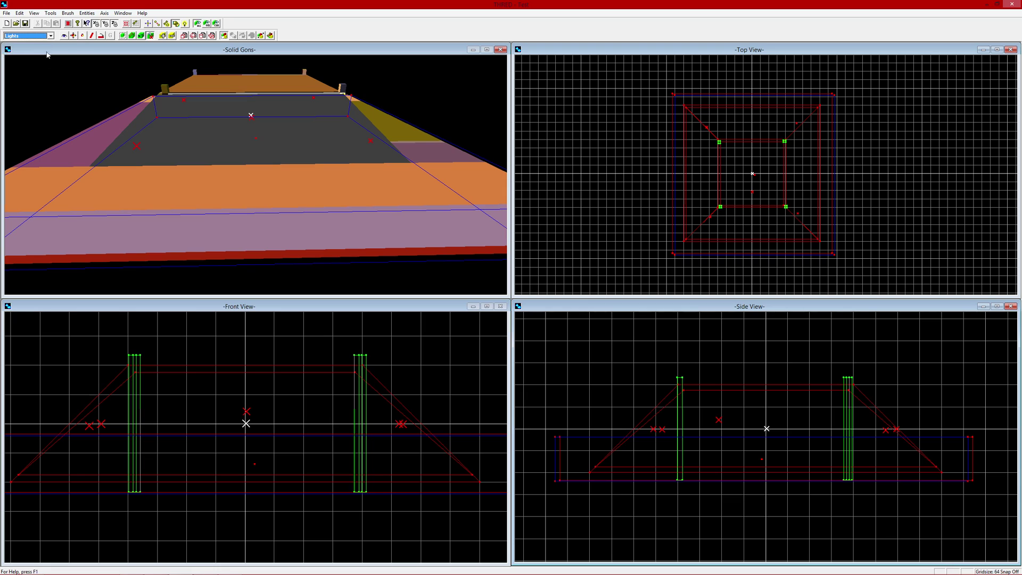
click(270, 35)
click(572, 257)
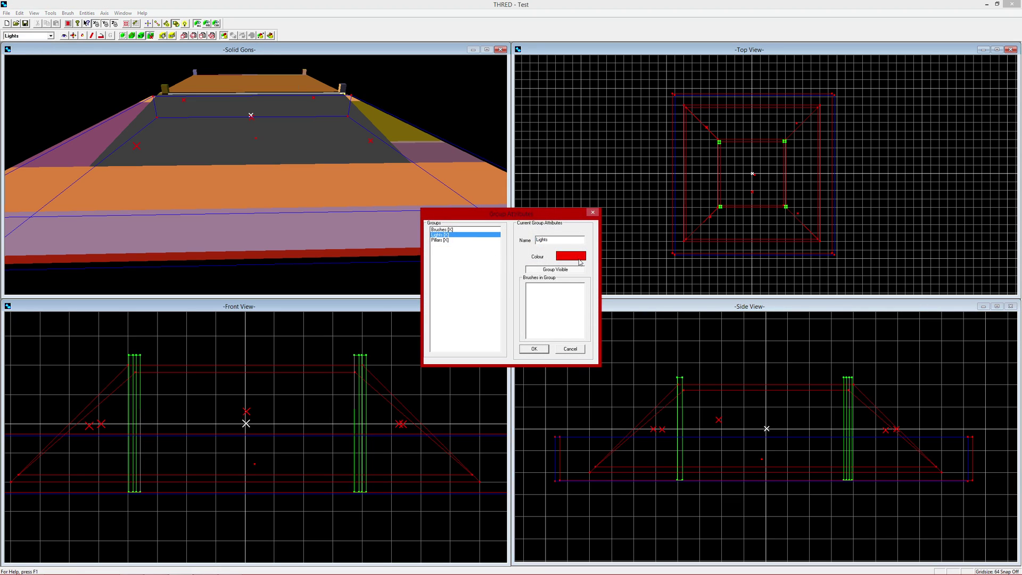
click(485, 255)
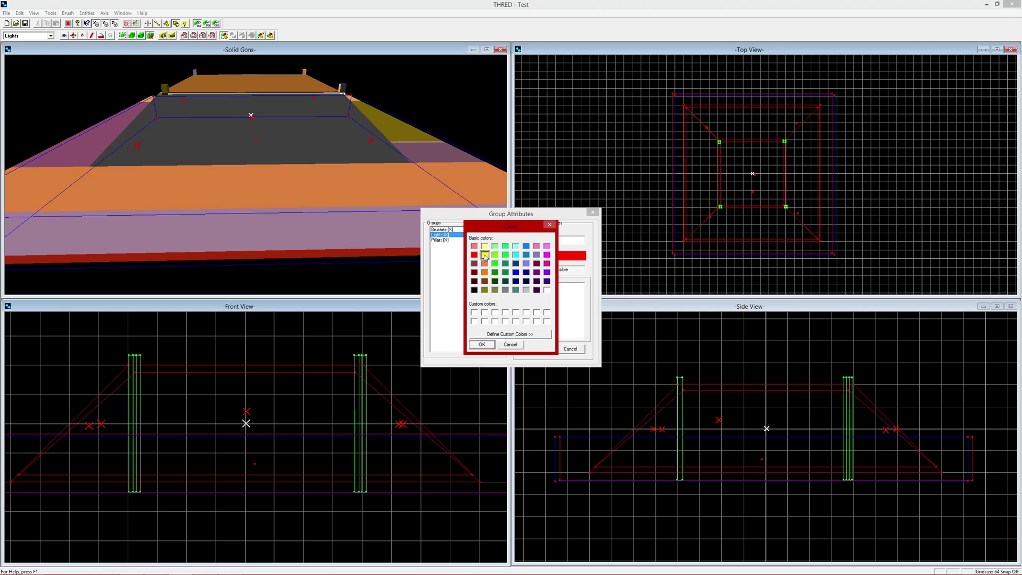
click(482, 344)
click(532, 349)
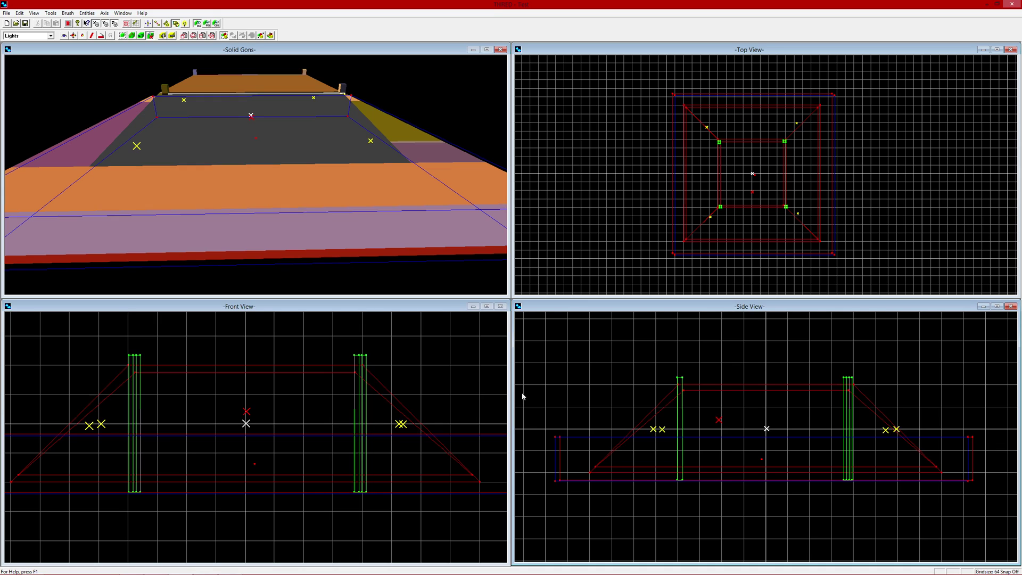
Assign the remaining red light entity to the Lights group and change the group assignment of the white entity at the grid origin.
click(719, 420)
click(244, 37)
click(767, 429)
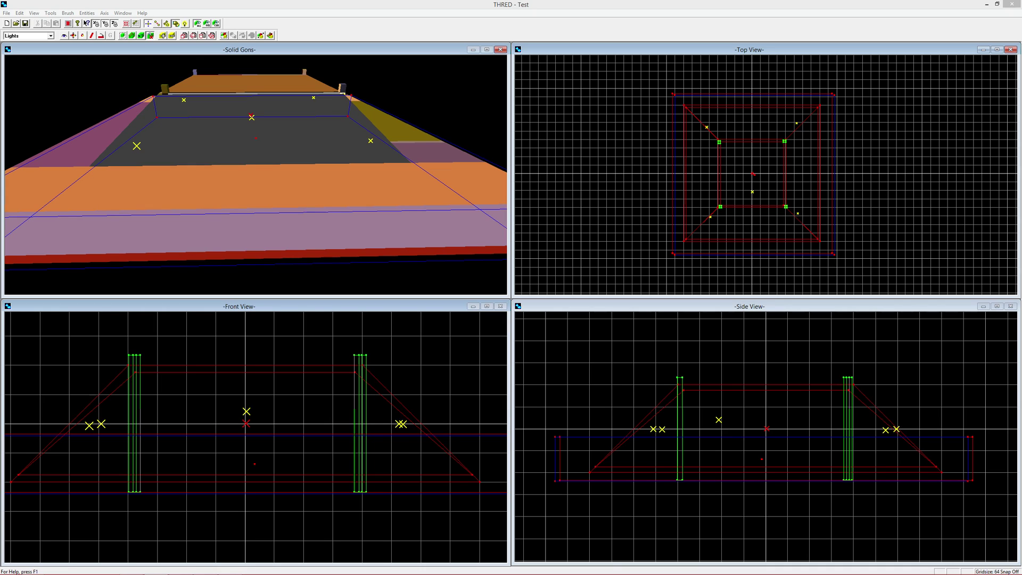
Try hiding the Pillars group by switching off its visibility in the group attributes.
click(271, 35)
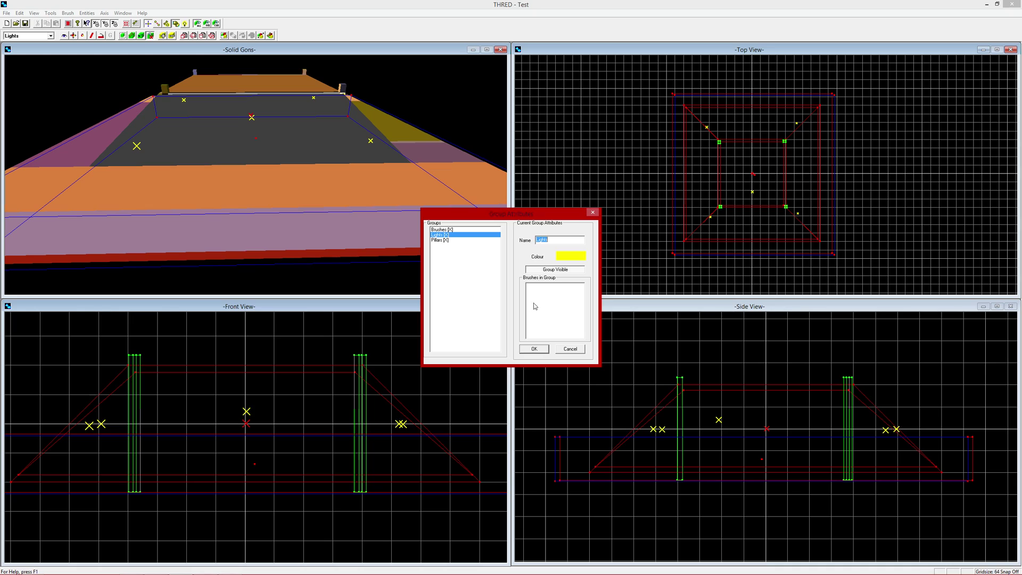
double_click(452, 243)
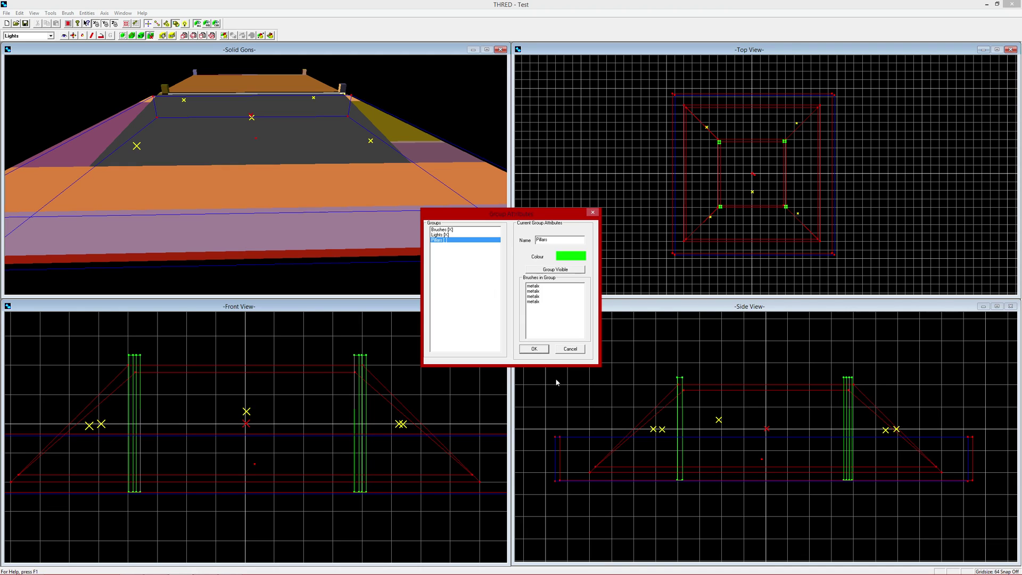
click(534, 349)
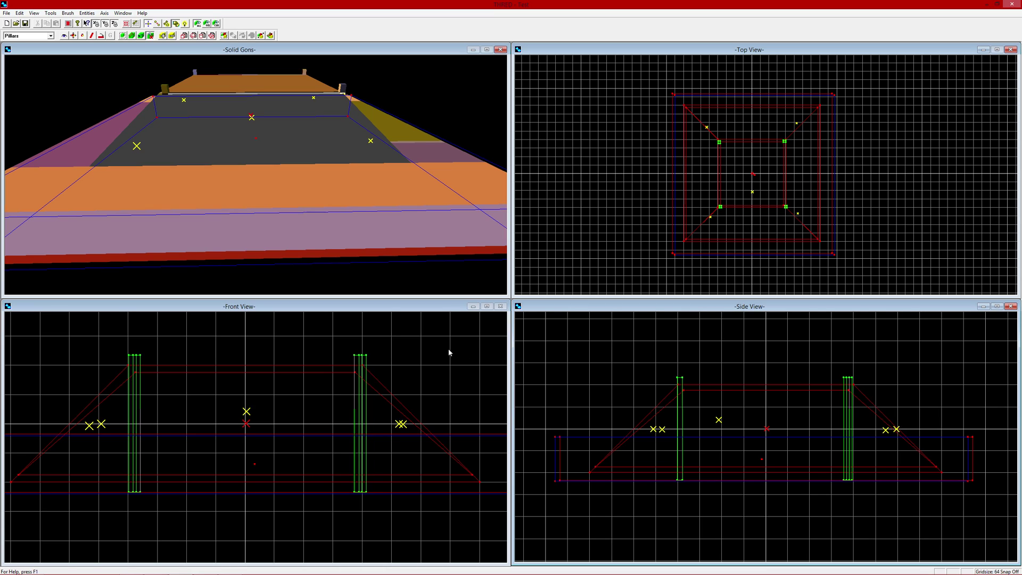
Switch the Pillars group's visibility back on and make Brushes the current group through the group attributes.
click(271, 35)
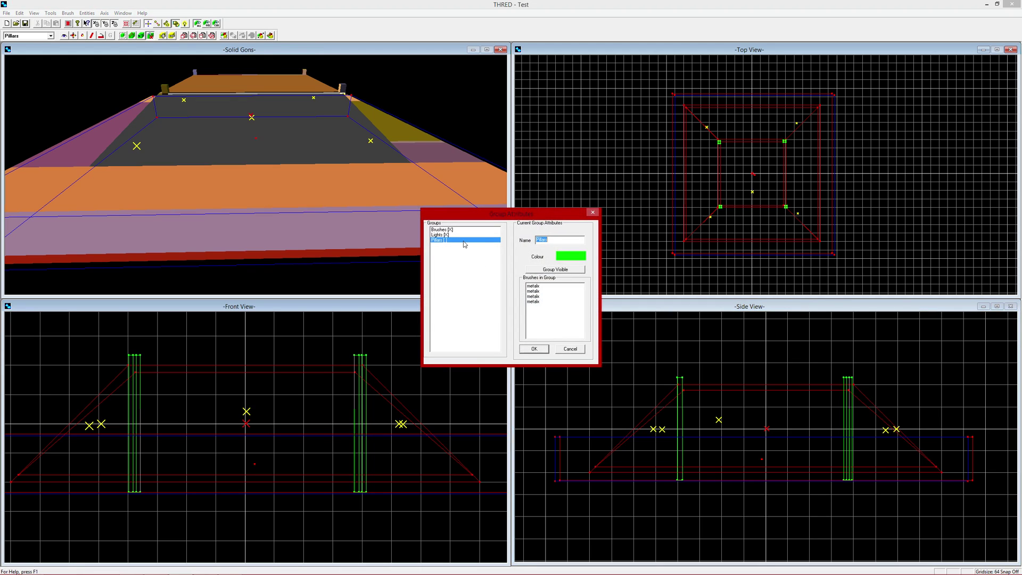
click(467, 234)
click(474, 230)
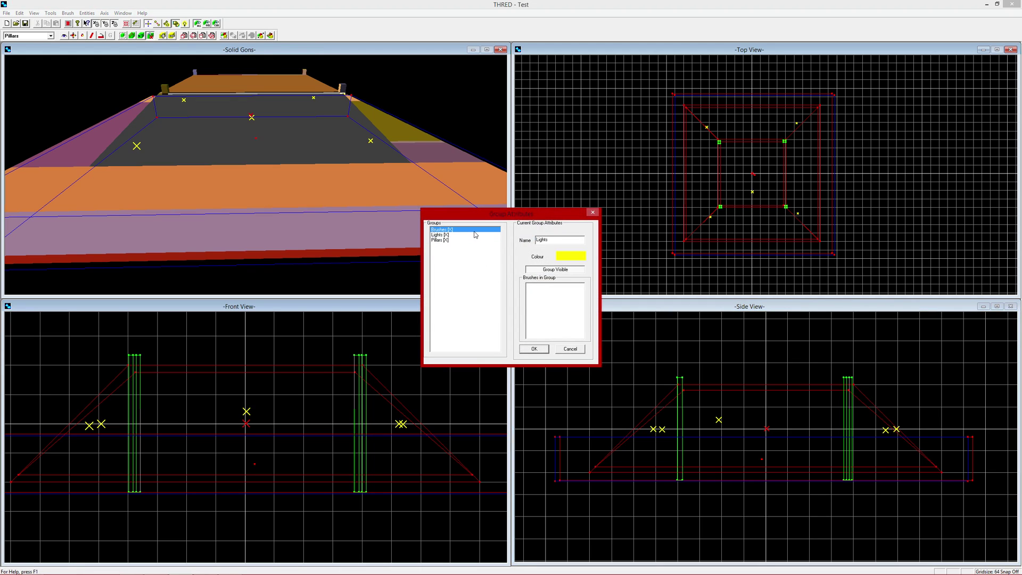
click(534, 349)
Try toggling the Brushes group's visibility on and back off in the group attributes.
click(271, 36)
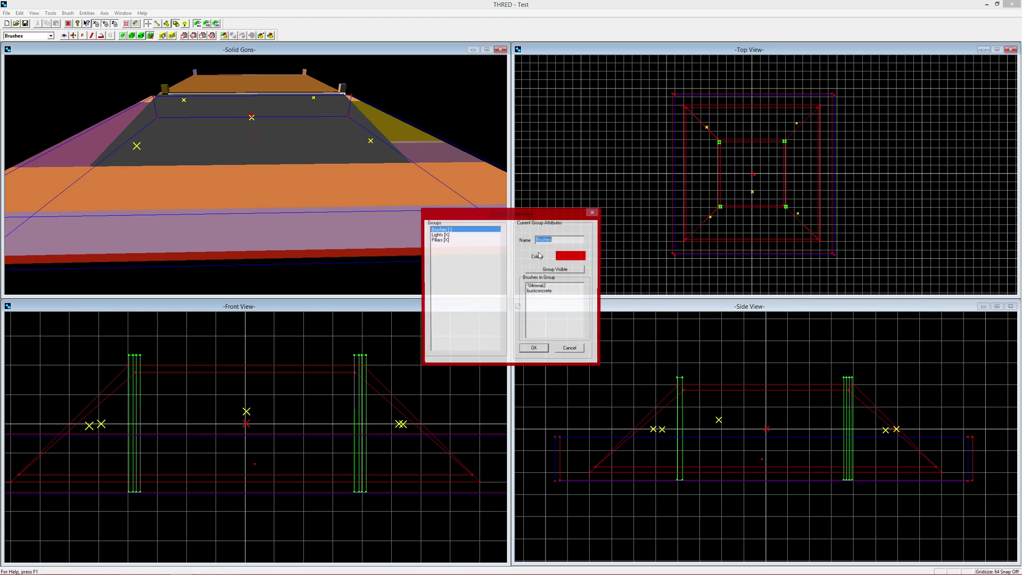
click(566, 271)
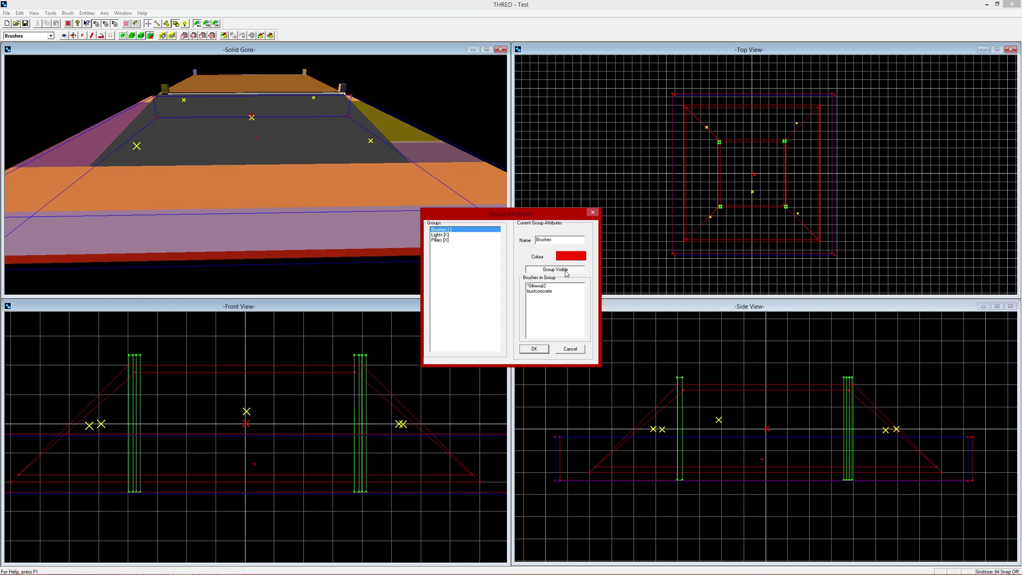
click(471, 235)
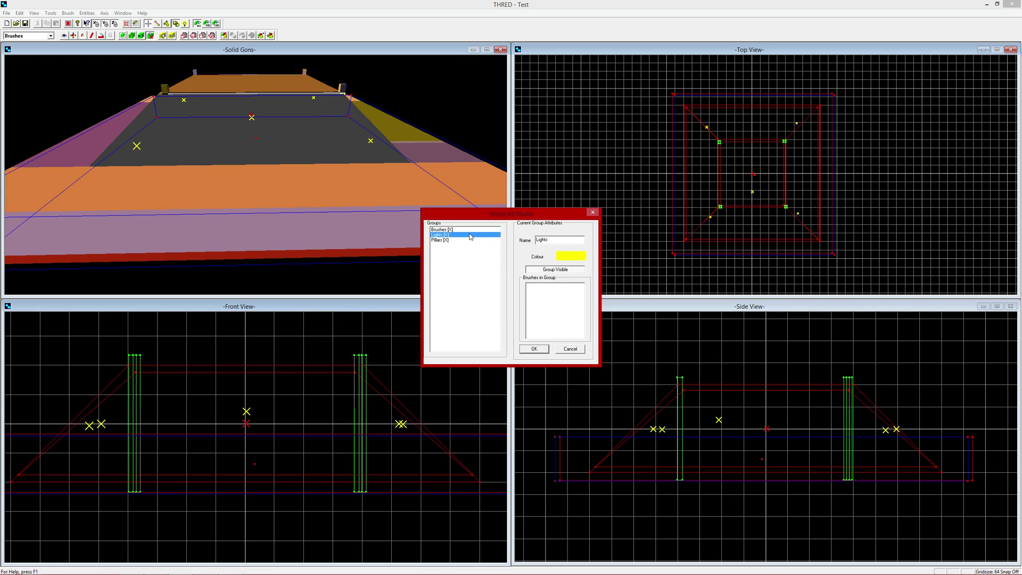
click(467, 229)
click(563, 271)
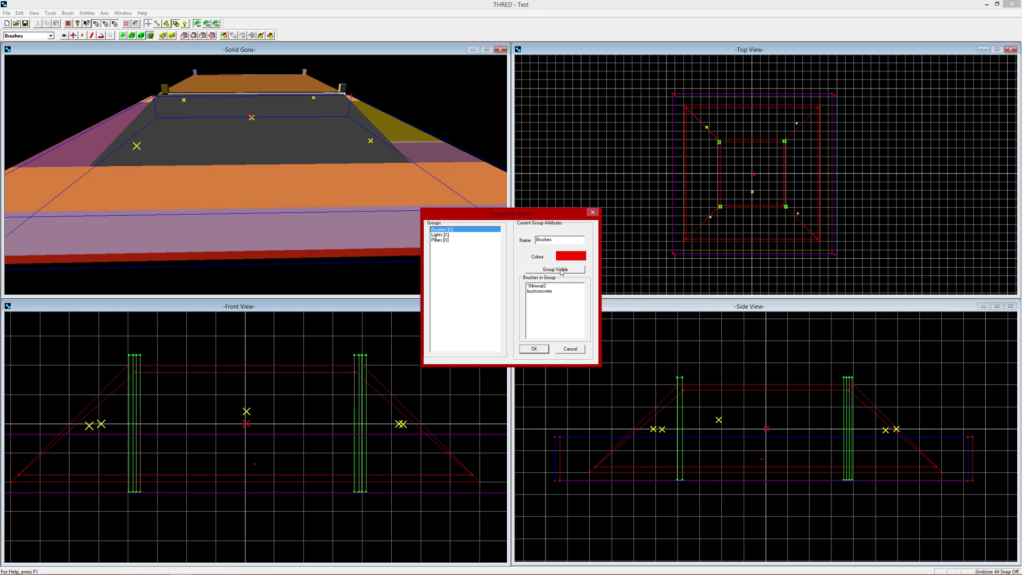
click(457, 231)
click(535, 349)
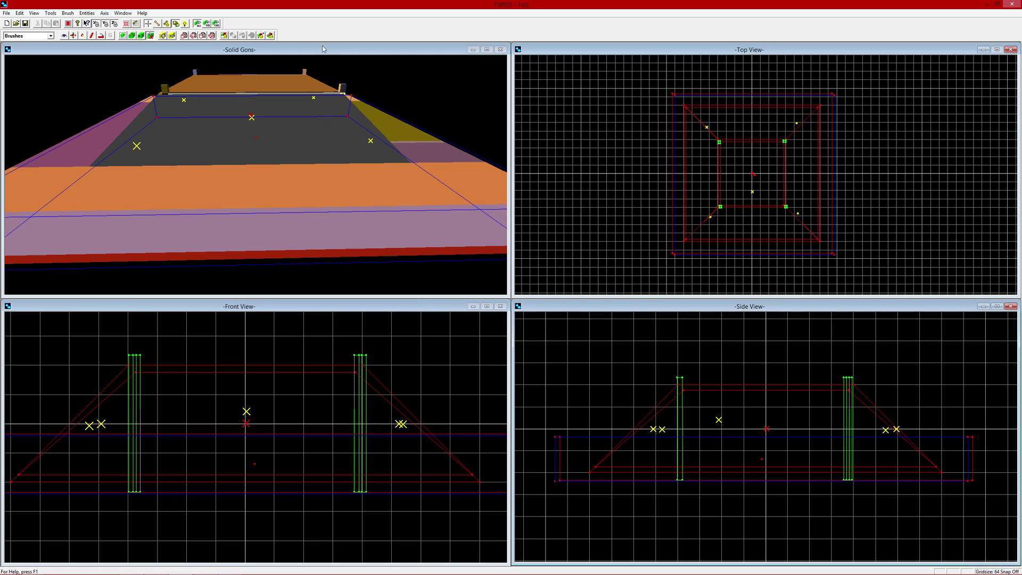
Switch the Brushes group's visibility back on in the group attributes.
click(270, 36)
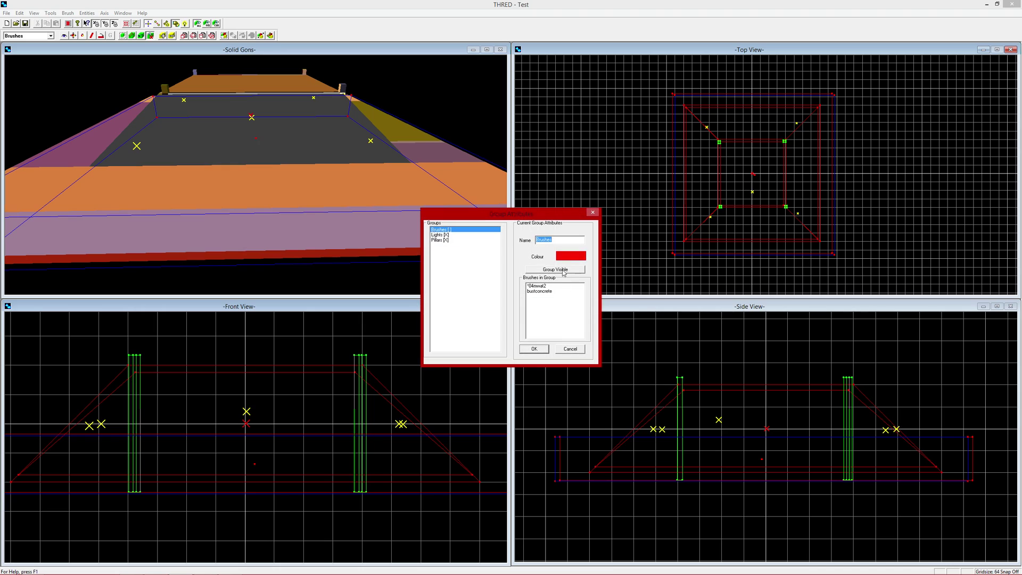
click(555, 269)
click(534, 349)
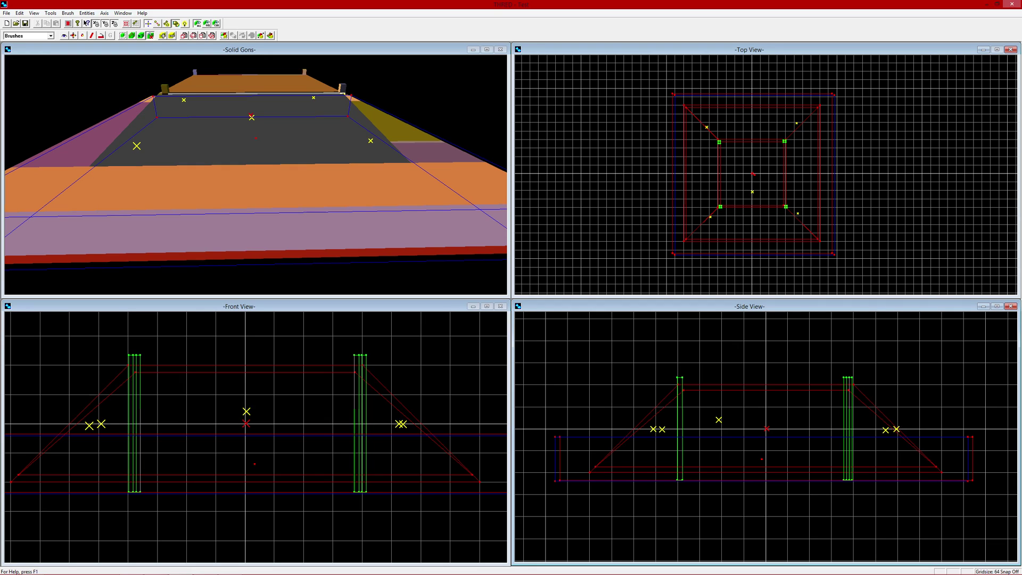
Show only the current group in the views and isolate the Pillars group, followed by the Lights group.
click(215, 24)
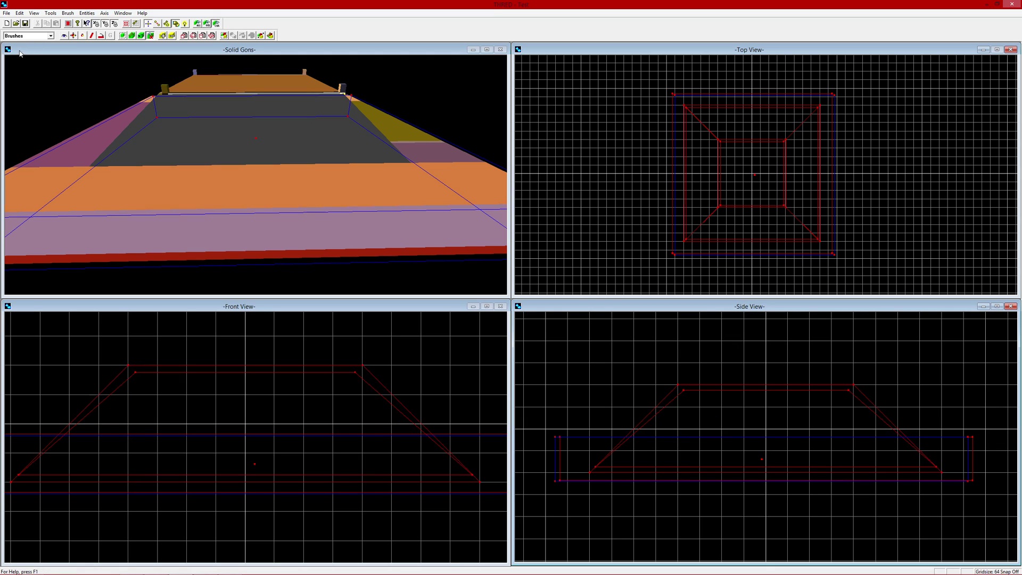
click(29, 35)
click(16, 53)
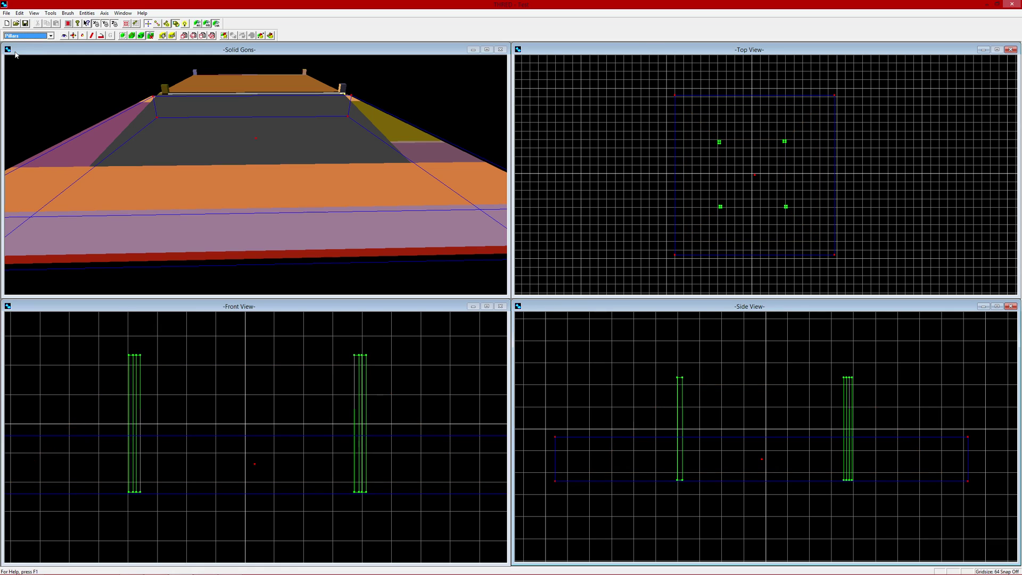
click(27, 35)
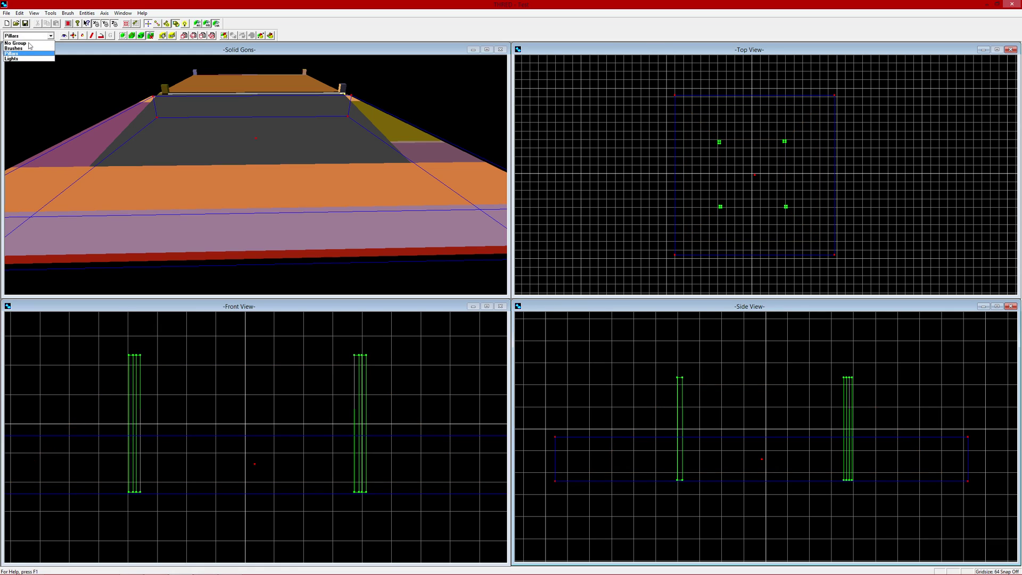
click(19, 59)
Isolate the Brushes group and the Pillars group in turn, and restore the display of all groups.
click(32, 35)
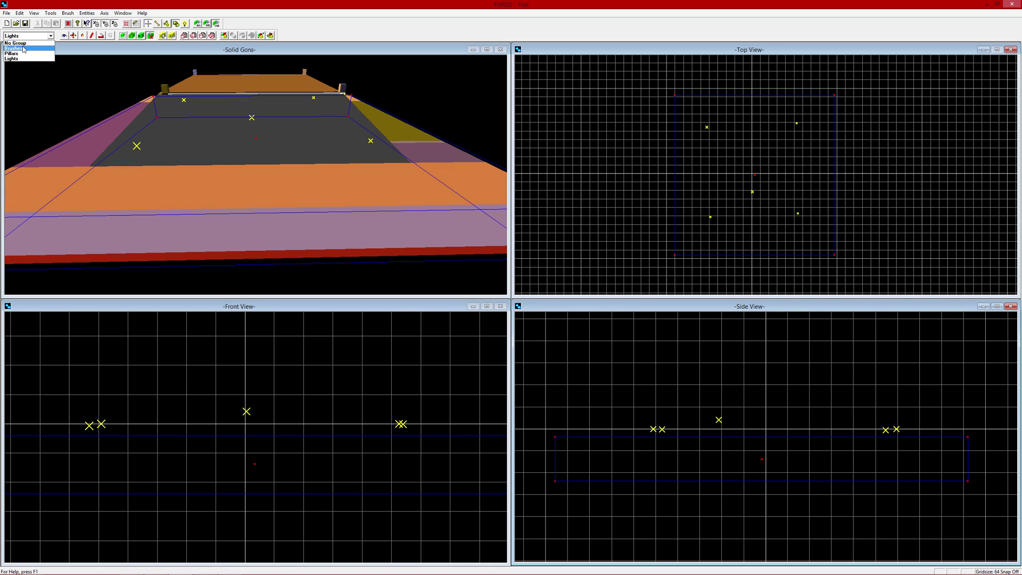
click(24, 49)
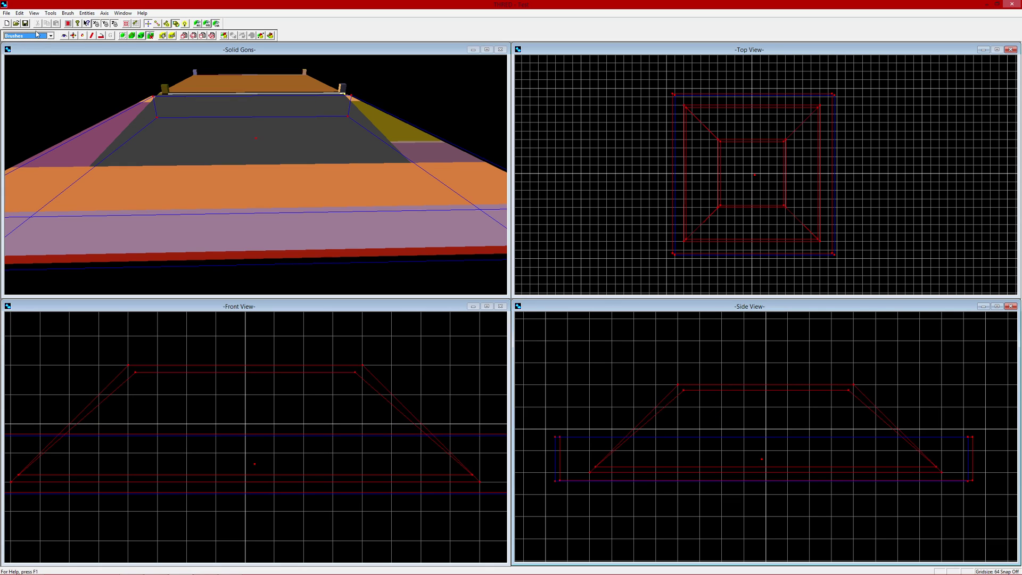
click(39, 35)
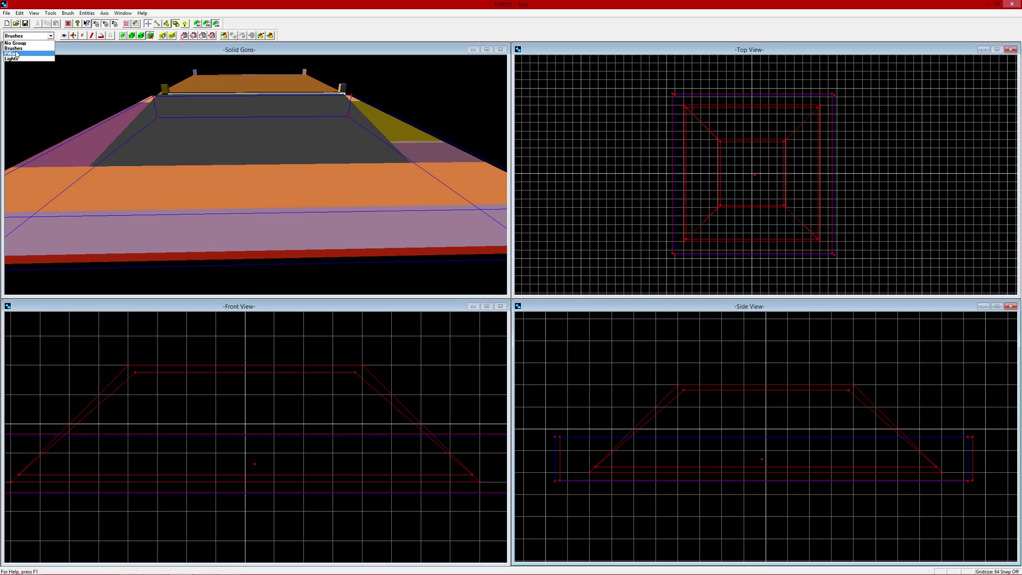
click(17, 53)
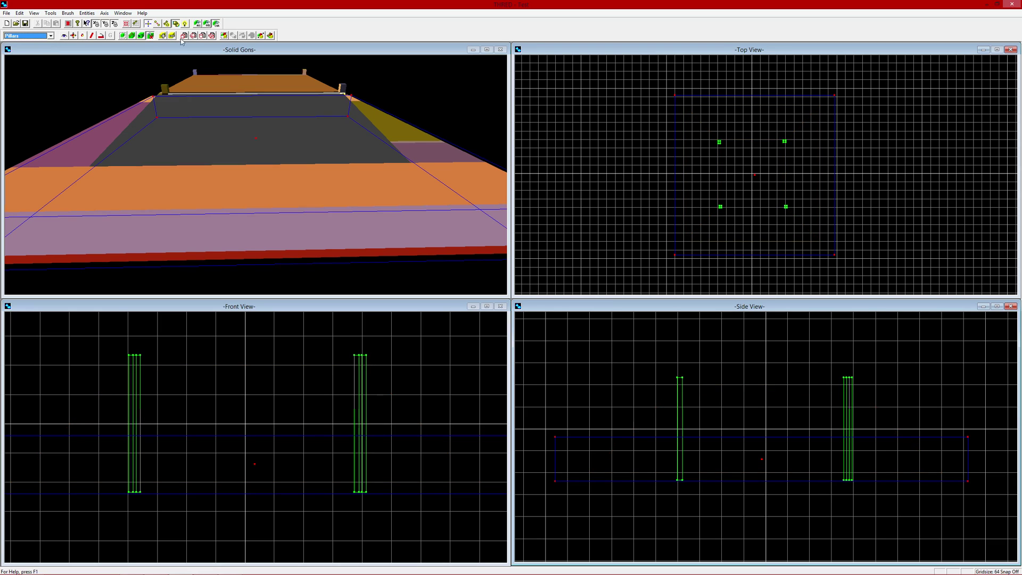
click(212, 24)
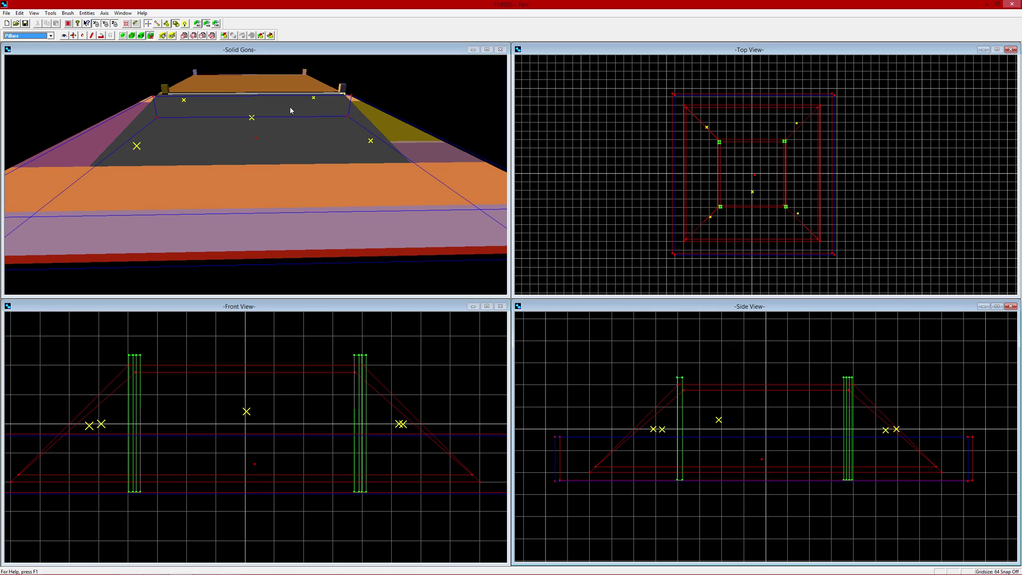
click(207, 26)
click(207, 25)
drag(224, 5, 348, 1)
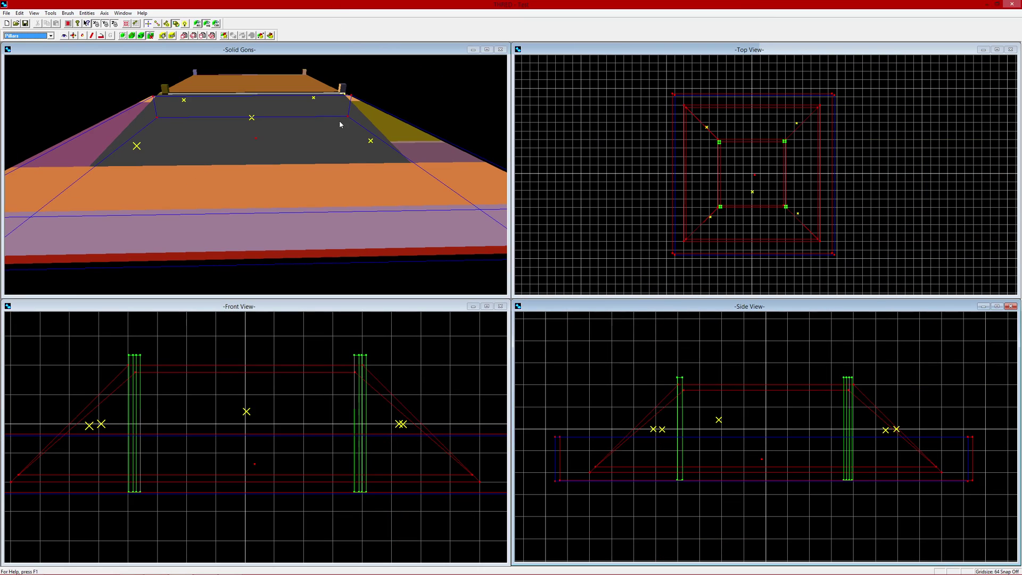
click(217, 24)
click(211, 25)
click(34, 42)
click(32, 36)
click(296, 22)
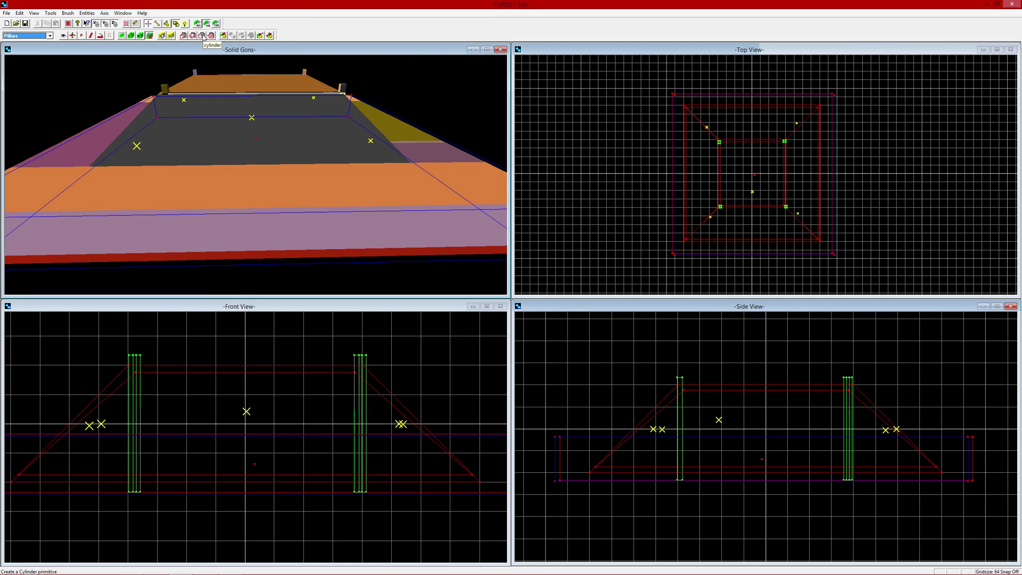
Set the current group to No Group.
click(36, 36)
click(36, 37)
click(29, 36)
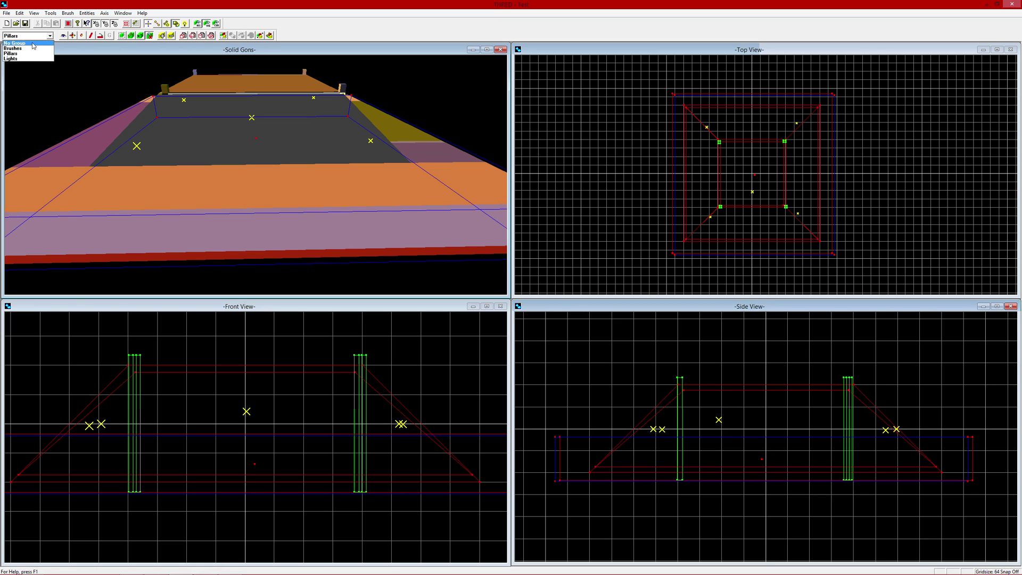
click(35, 43)
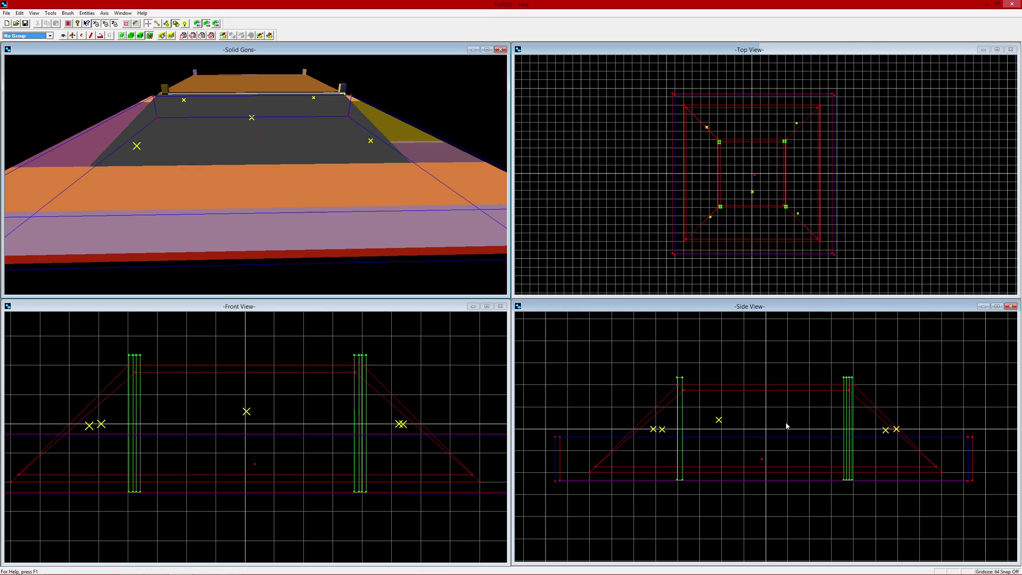
Box-select the water brush in the side view and deselect the four outer lights caught with it.
click(572, 438)
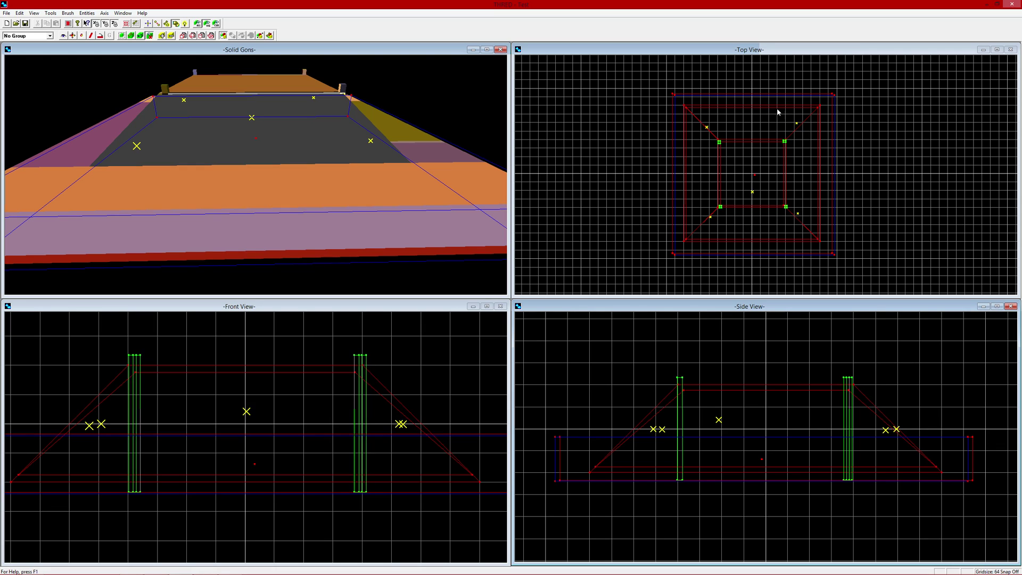
drag(984, 426, 490, 504)
drag(995, 429, 529, 515)
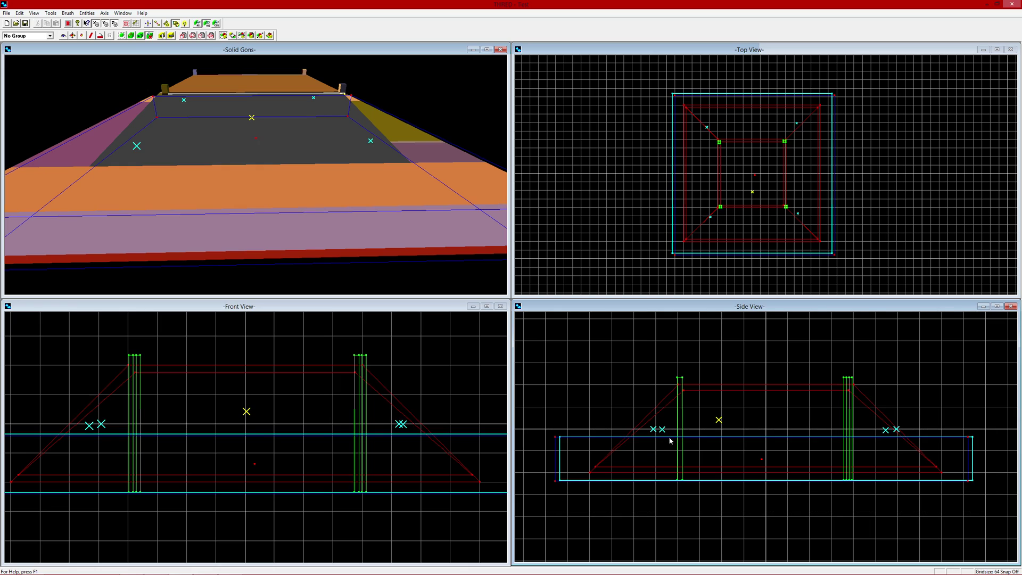
drag(644, 420, 673, 443)
drag(922, 416, 862, 435)
Create a new group from the selected water brush and name it Water.
click(255, 36)
text(Watwel)
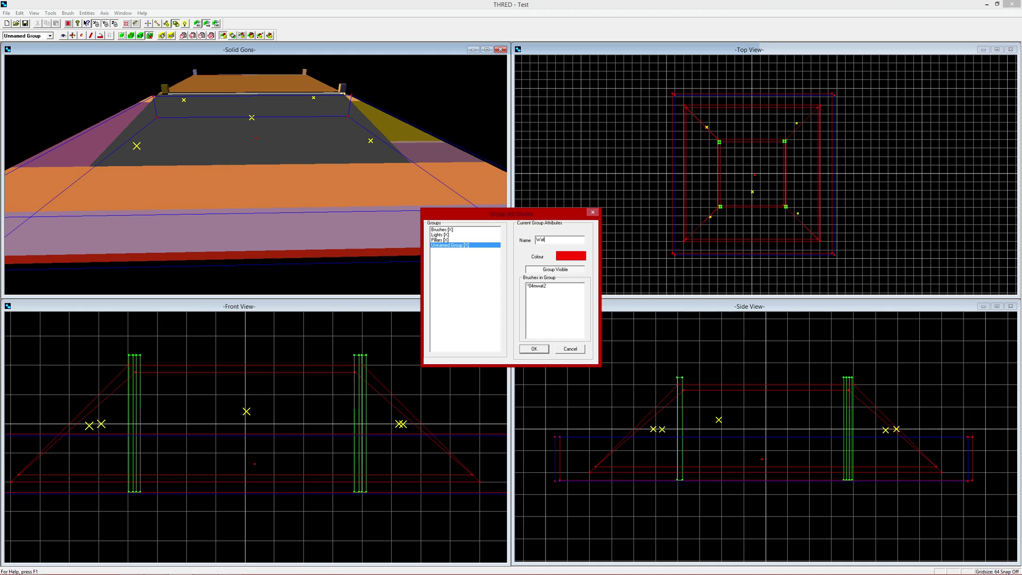
click(533, 350)
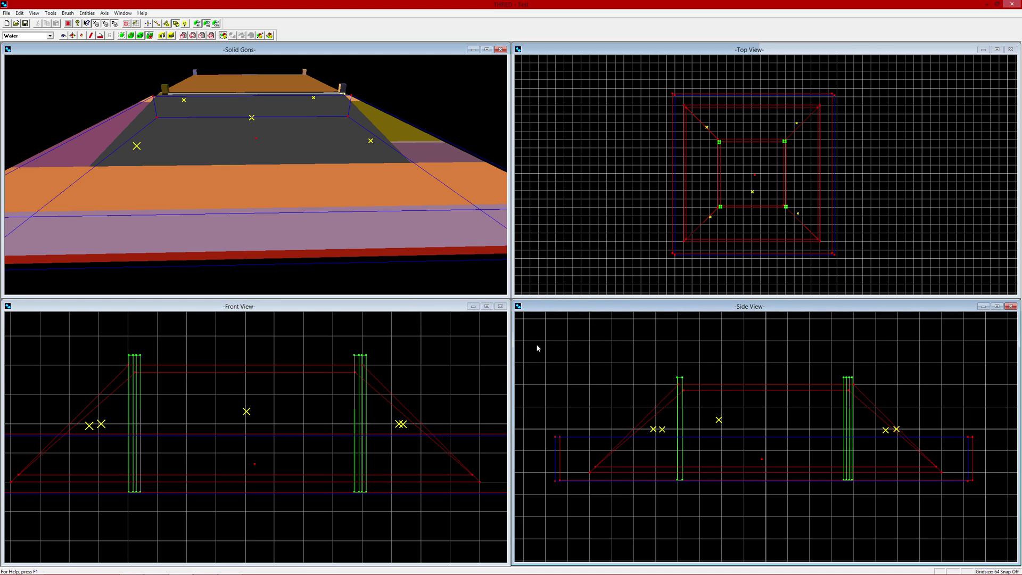
Rename the Brushes group as MainRoom in the group attributes.
click(270, 36)
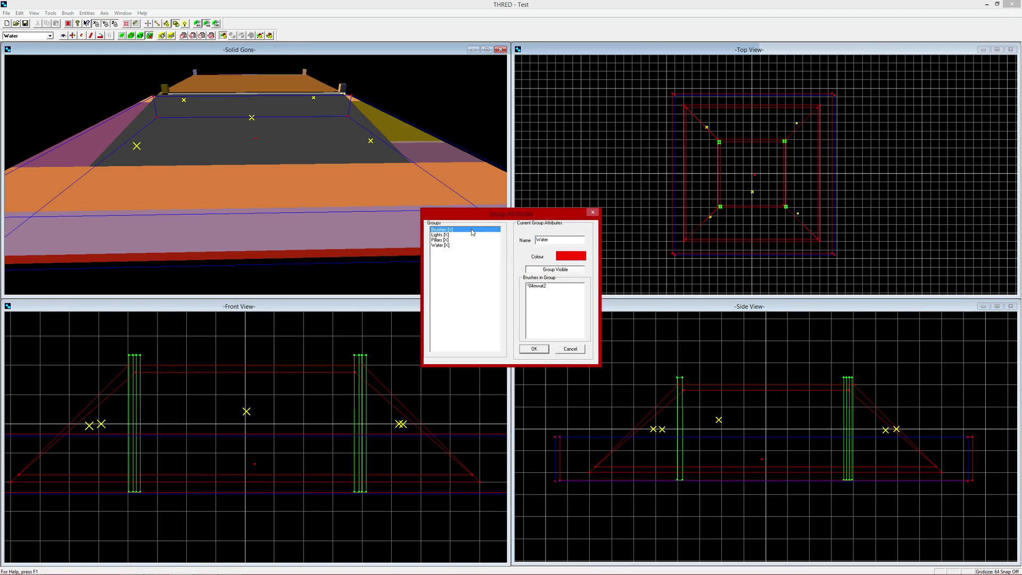
key(Tab)
text(Maiun)
click(534, 348)
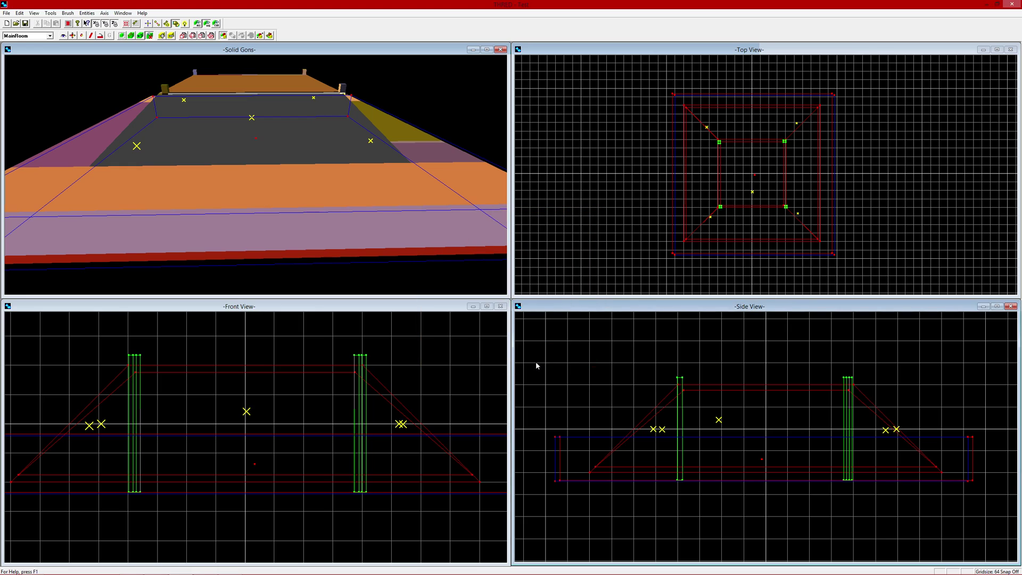
Check which brushes belong to the MainRoom and Water groups in the group attributes.
click(269, 35)
click(470, 234)
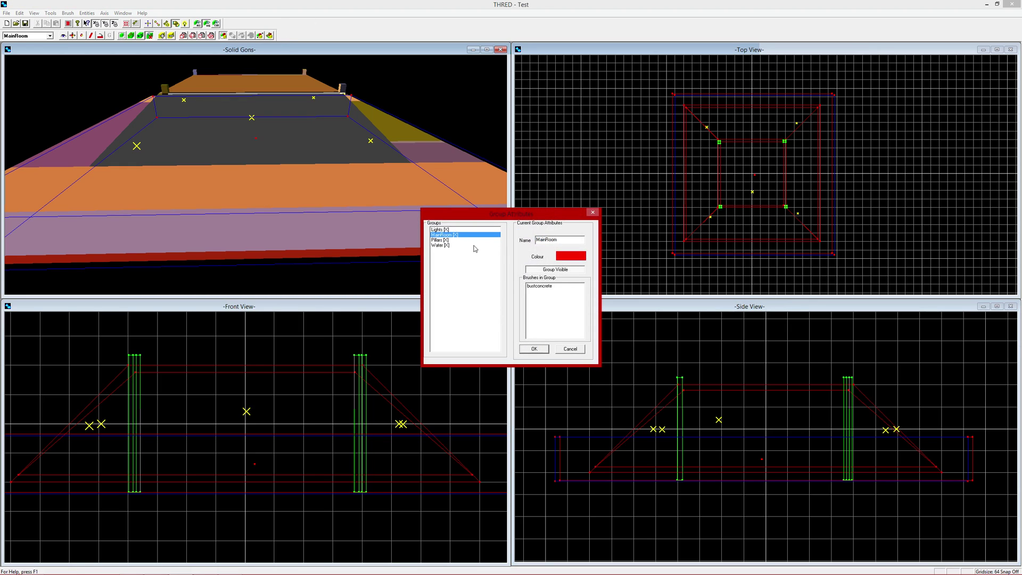
click(474, 245)
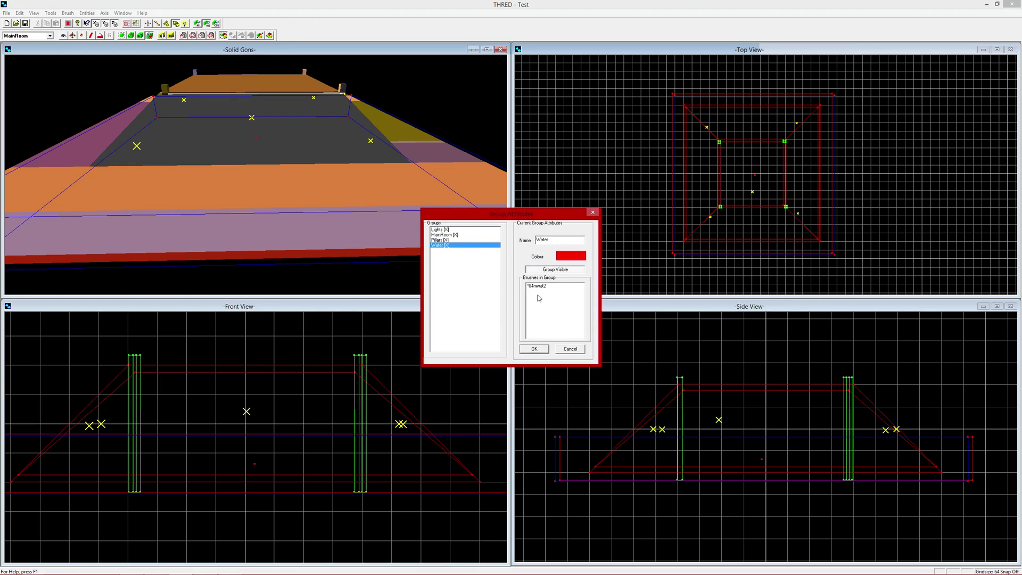
click(583, 349)
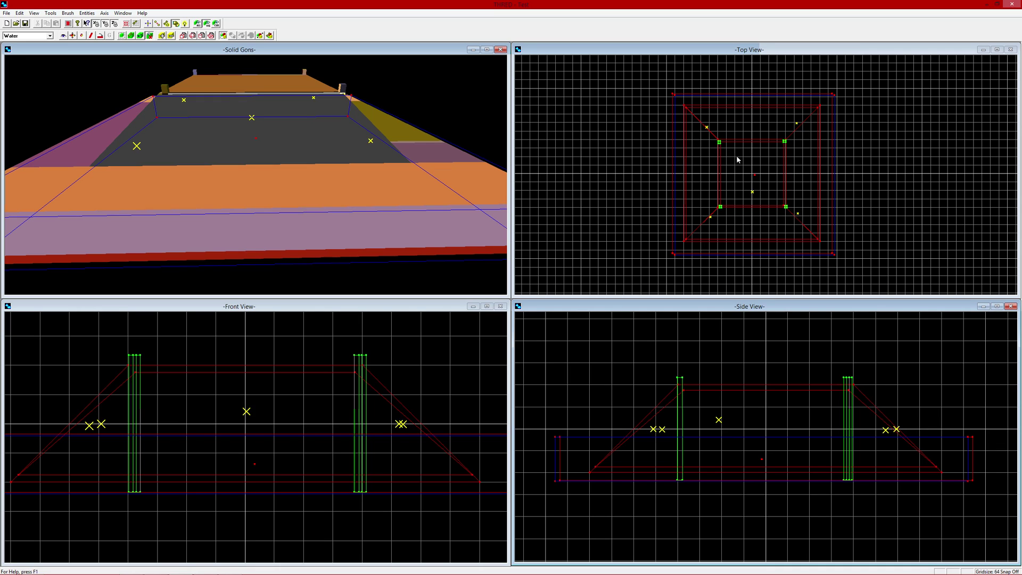
Try to box-select the player start near the map's centre, select the central light, and check the group attributes.
drag(772, 171, 747, 185)
drag(776, 444, 745, 469)
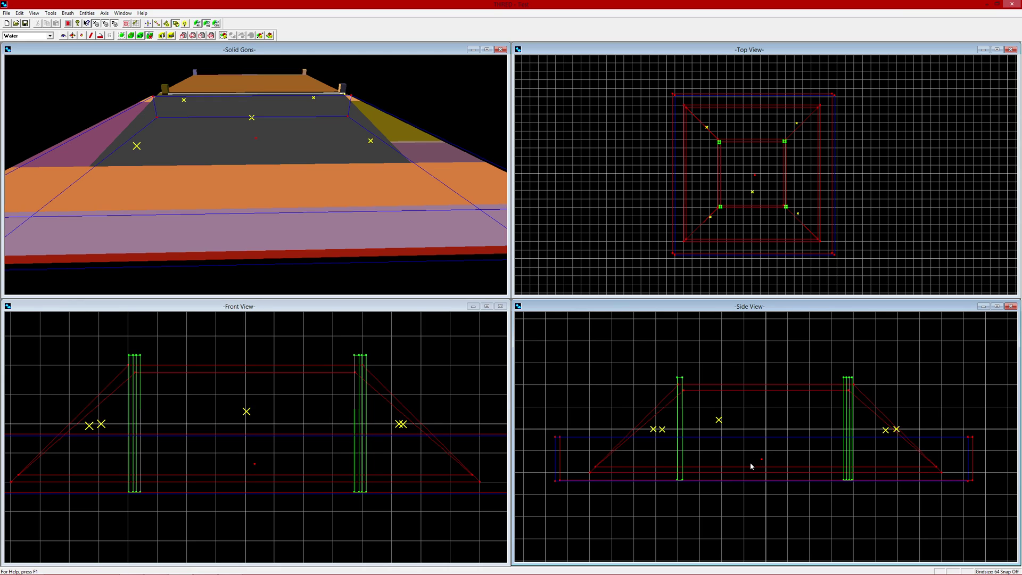
click(721, 422)
click(266, 36)
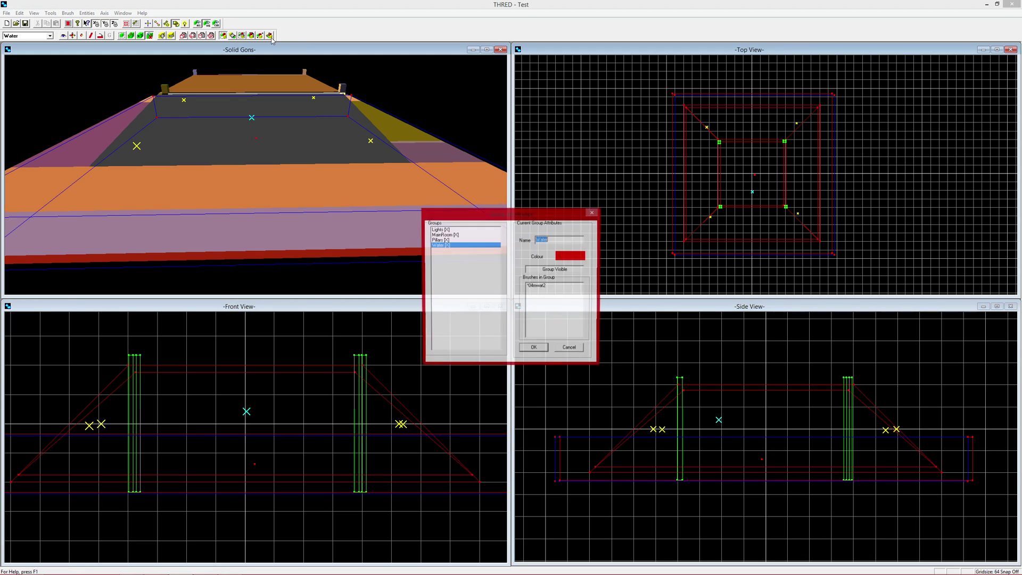
click(593, 213)
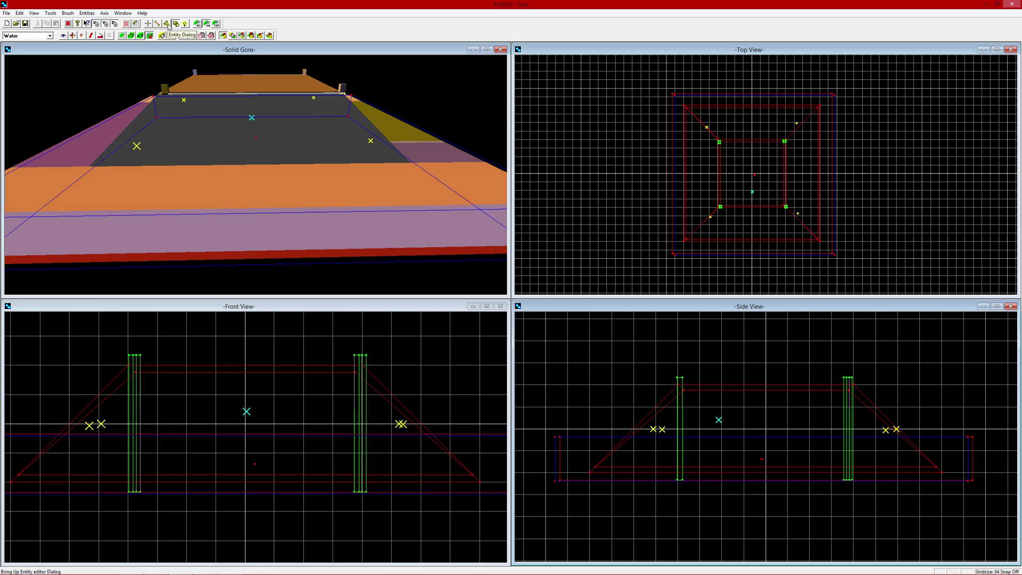
Examine the key and value pairs of the player start and each light entity in the entity editor.
click(167, 24)
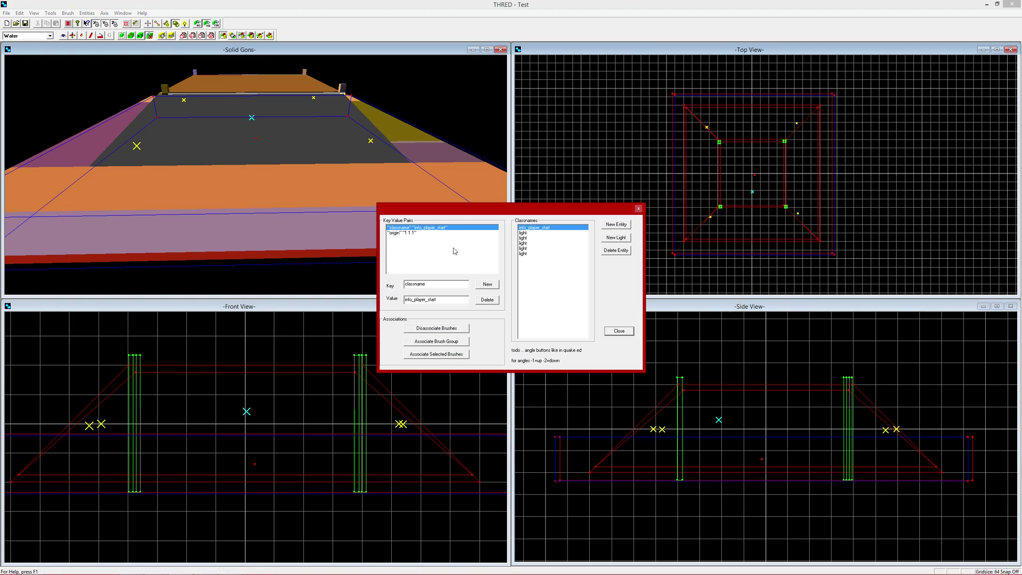
click(534, 243)
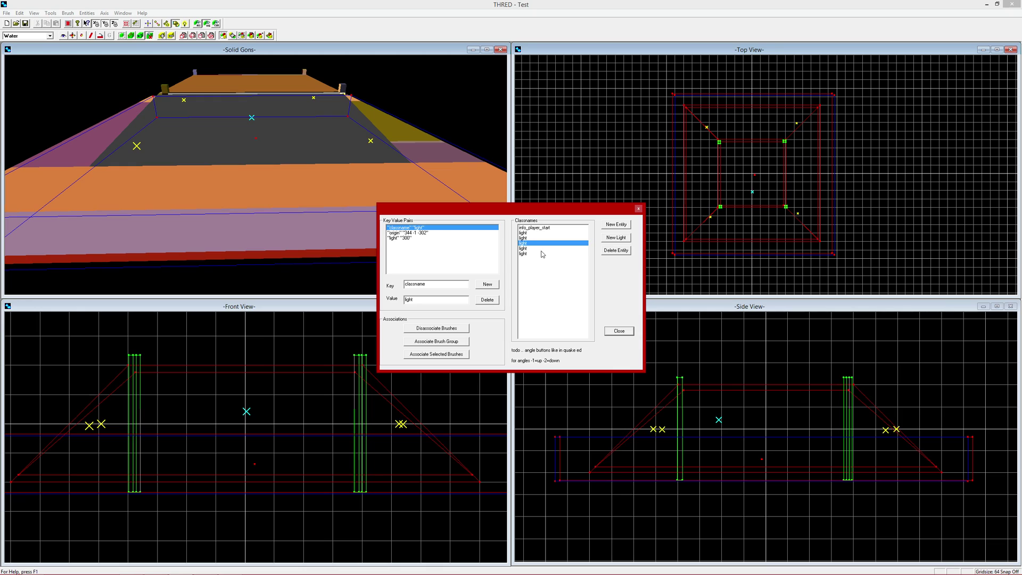
click(540, 253)
click(535, 248)
click(538, 243)
click(543, 234)
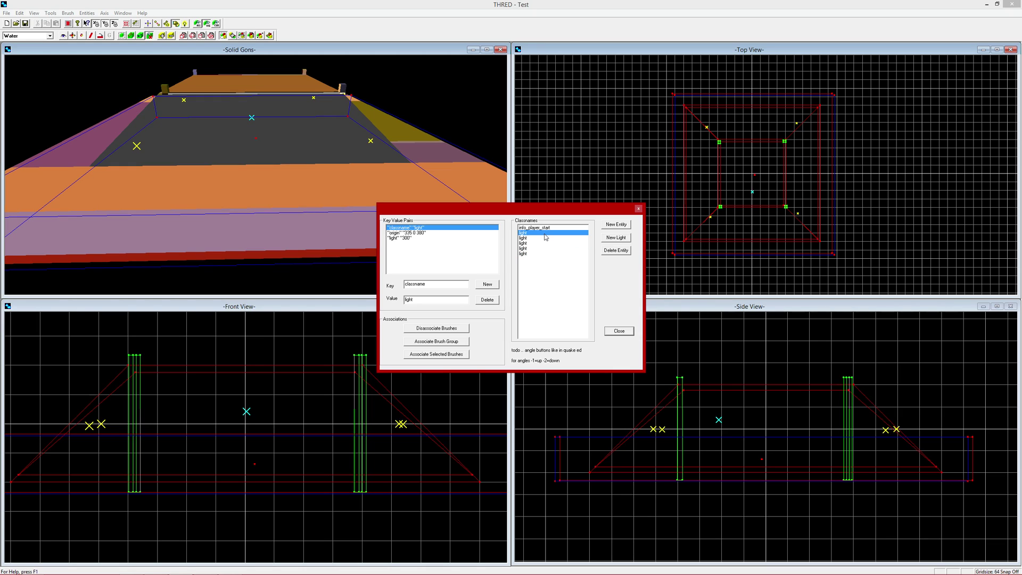
click(538, 239)
click(535, 244)
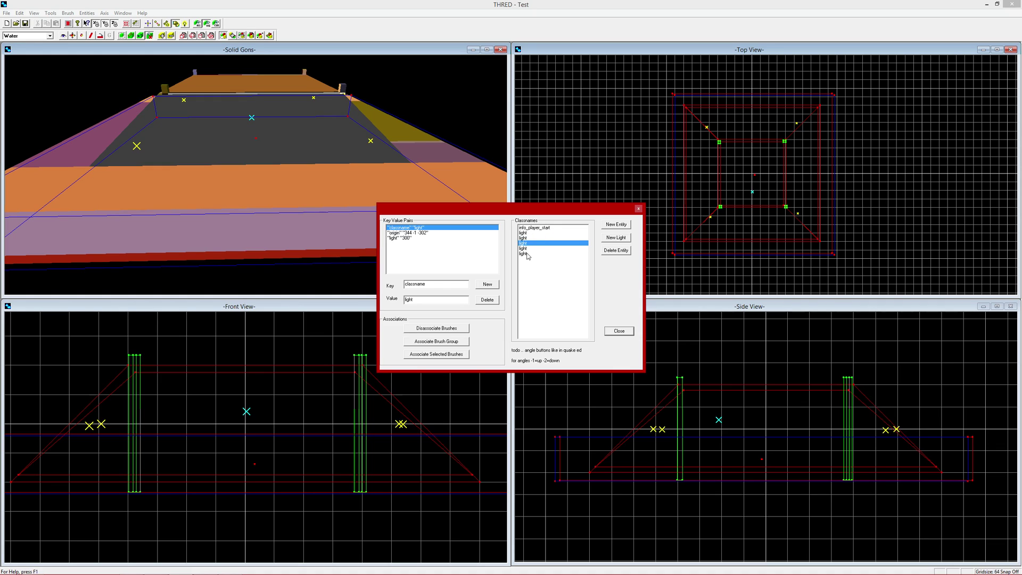
click(536, 249)
click(540, 233)
click(538, 238)
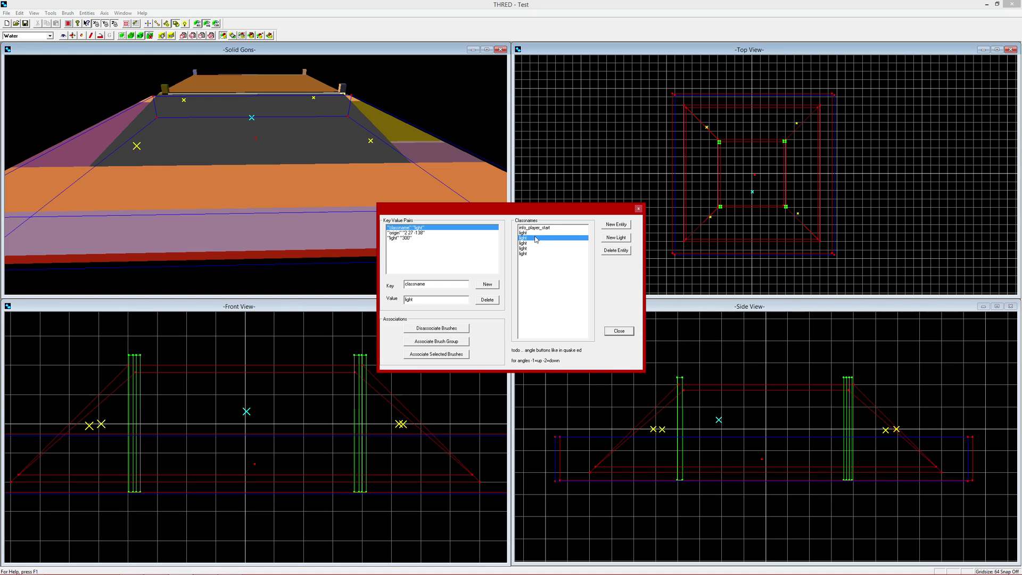
click(537, 248)
click(540, 243)
click(536, 254)
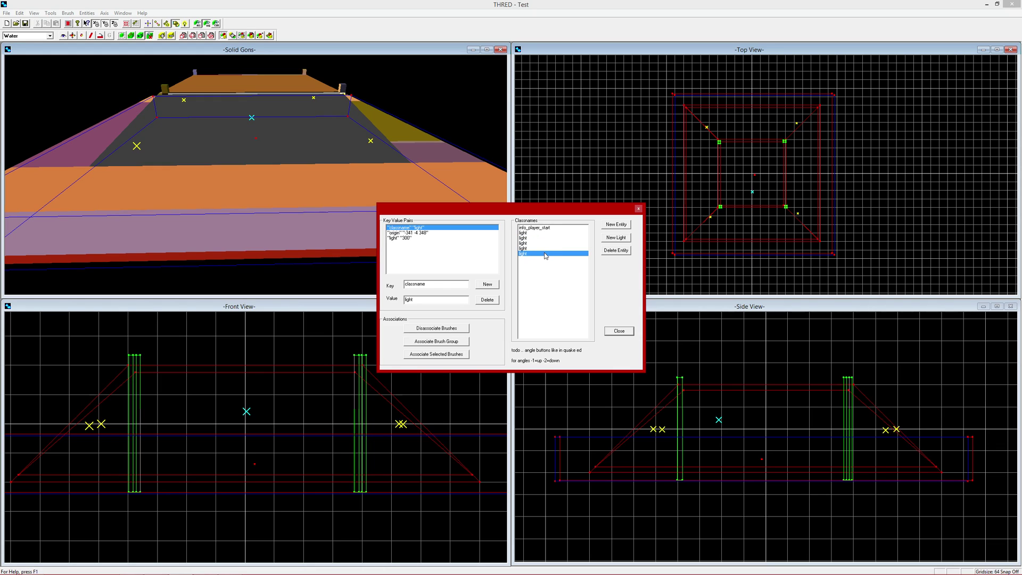
click(638, 209)
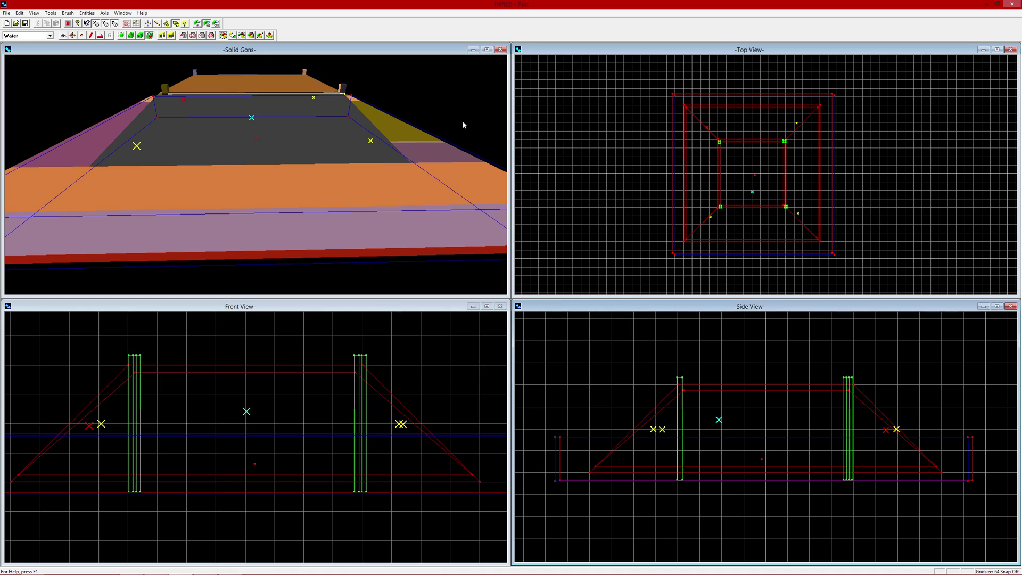
Display ungrouped items as well, select the player start at the map's centre, and deselect the central light.
click(196, 24)
click(760, 168)
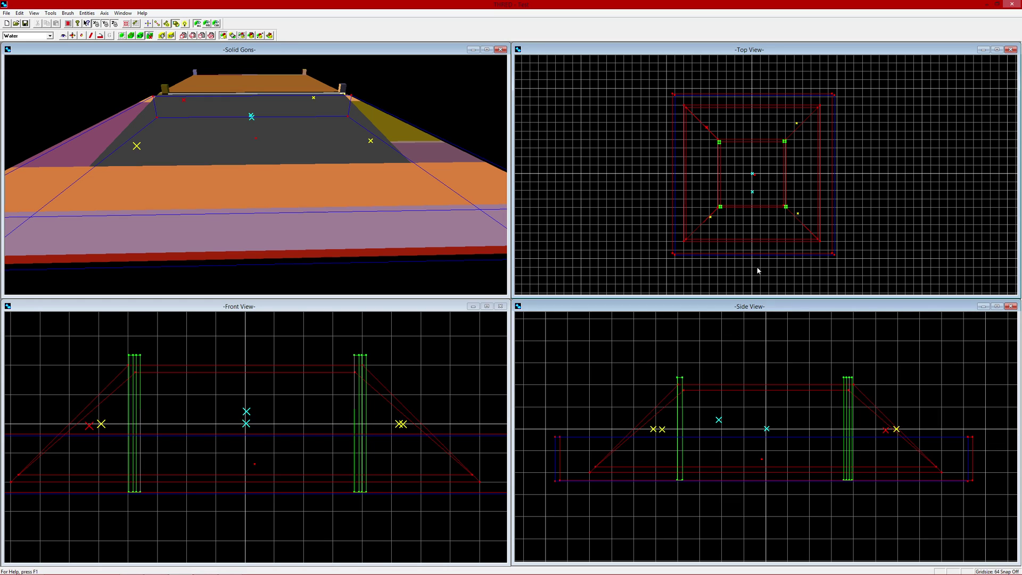
drag(737, 407, 711, 433)
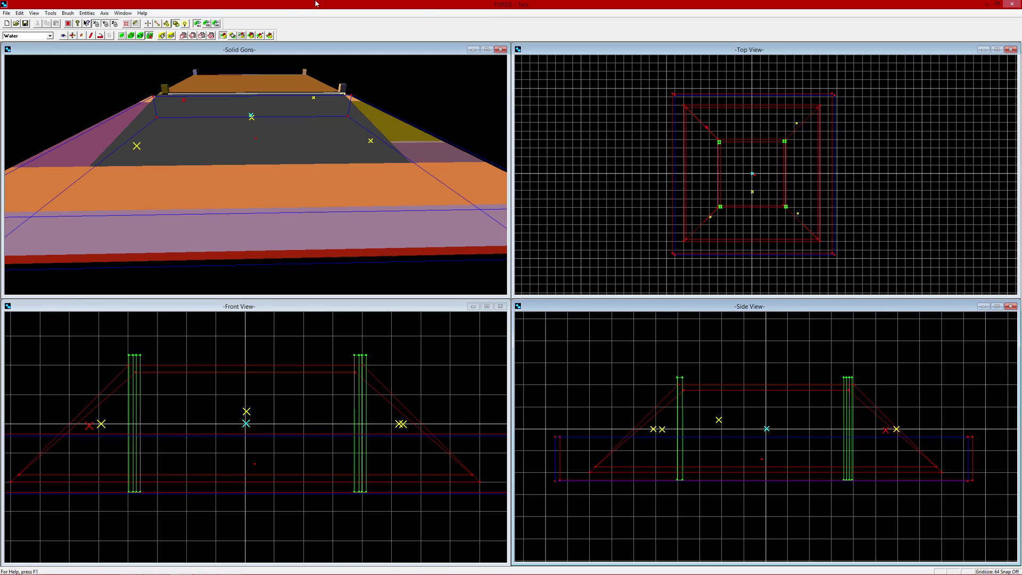
Create a new group from the selected player start and name it Spawn.
click(252, 35)
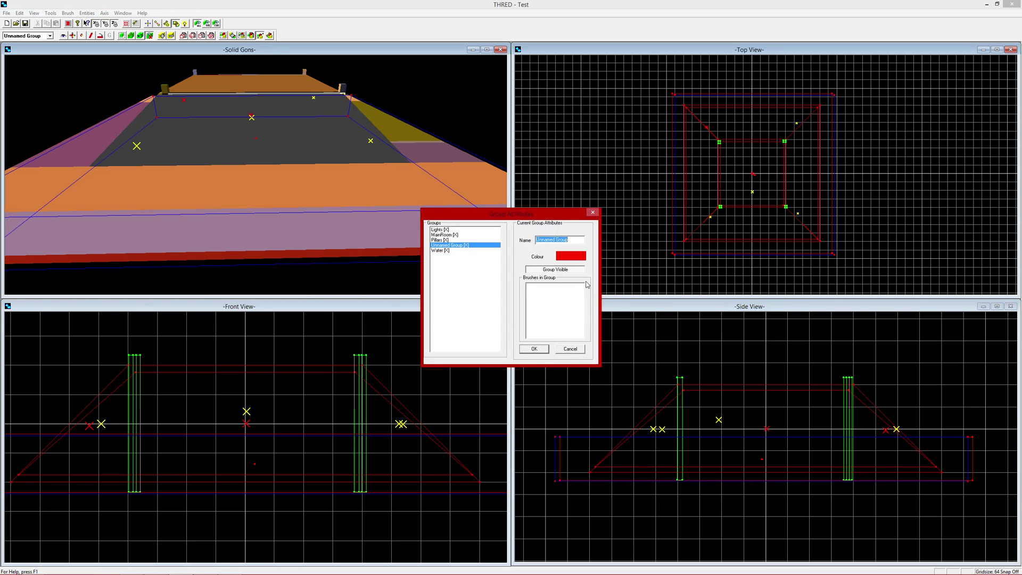
text(Spo)
text(wn)
key(Return)
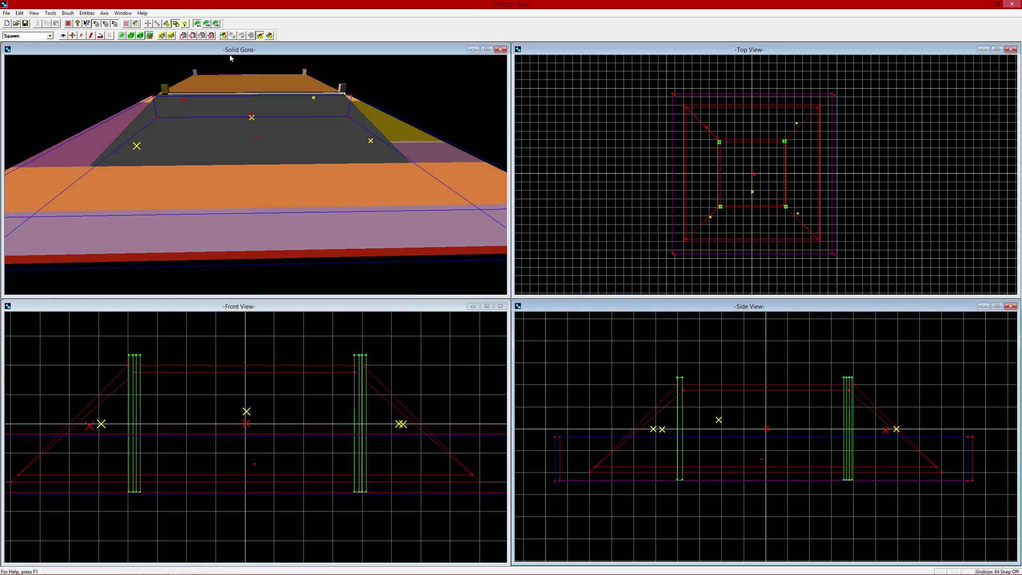
Mark the Spawn and Lights groups as not visible in the group attributes, and make Water the current group.
click(270, 36)
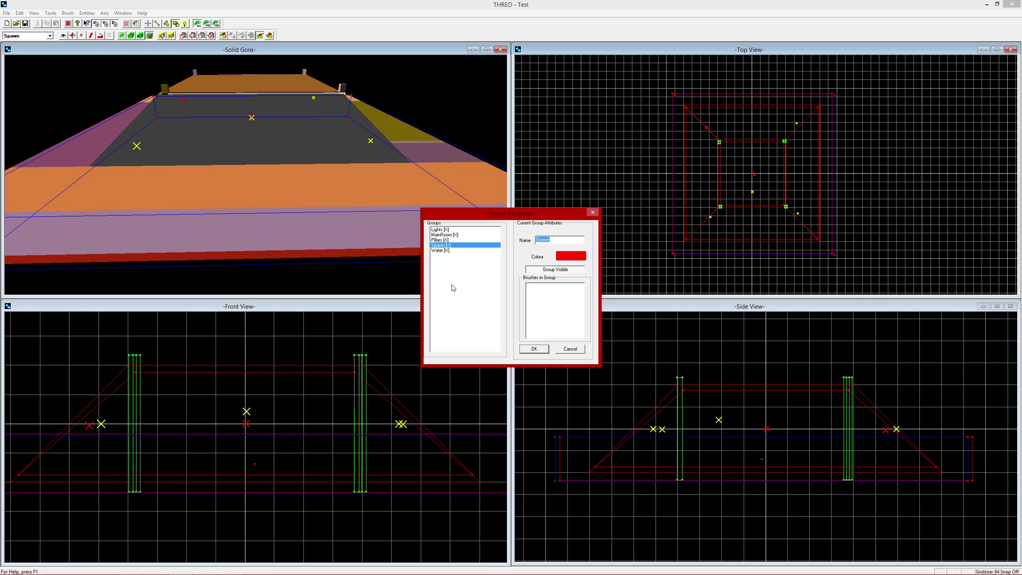
click(449, 246)
click(447, 246)
click(446, 230)
click(447, 230)
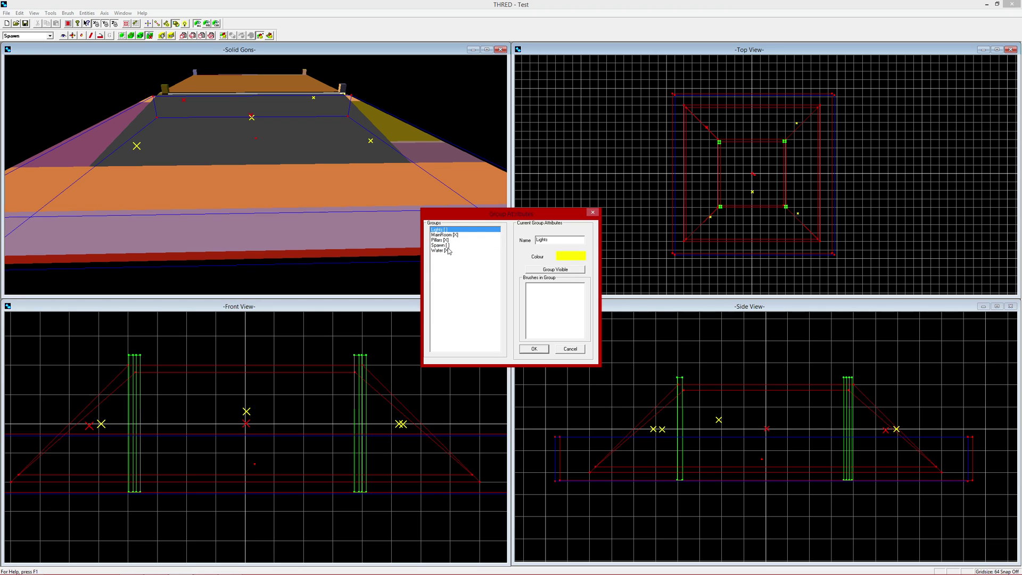
click(449, 250)
click(534, 349)
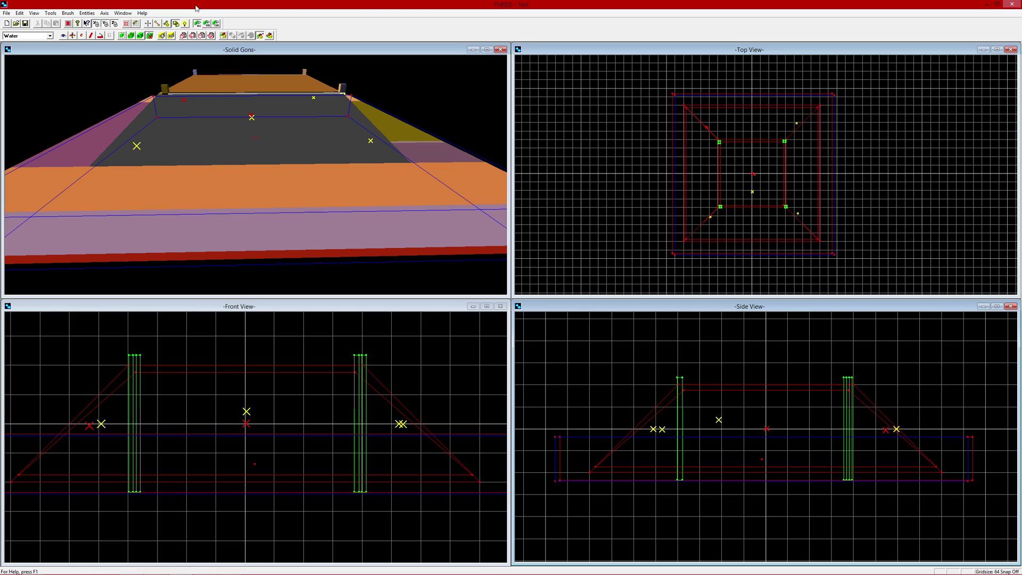
Display only the visible groups and try to box-select the area just below the centre of the front view.
click(208, 24)
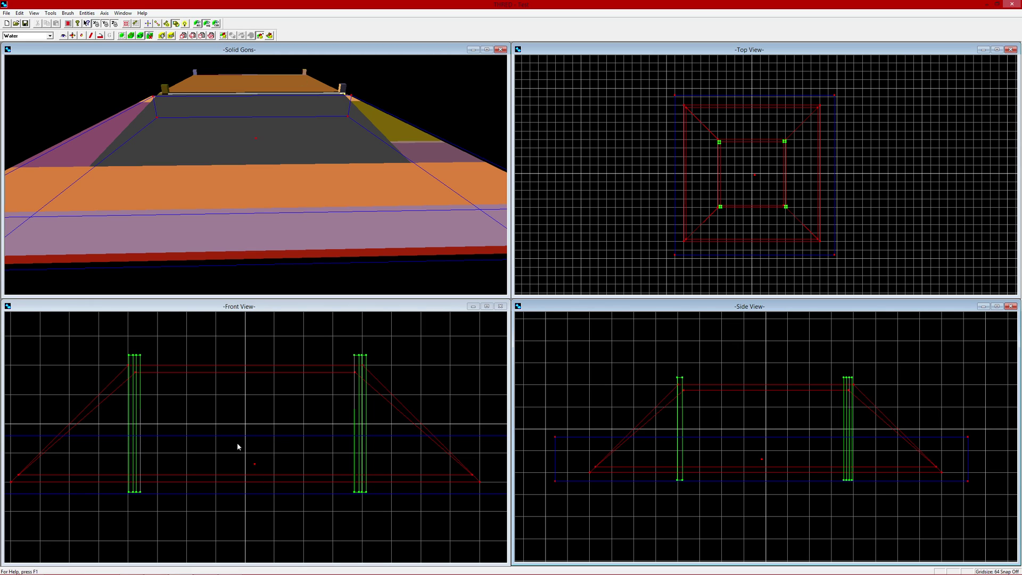
click(276, 452)
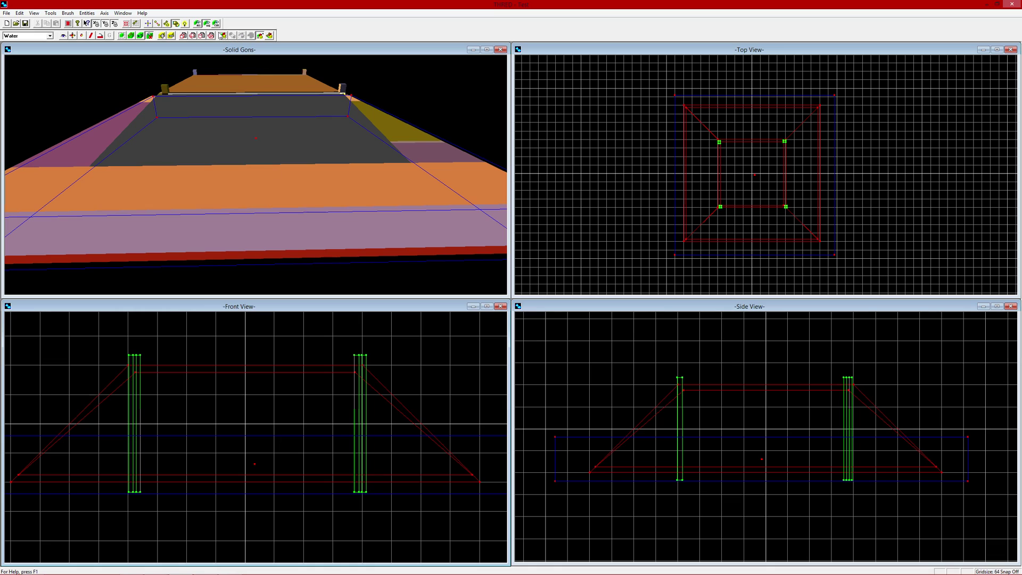
drag(278, 443, 228, 475)
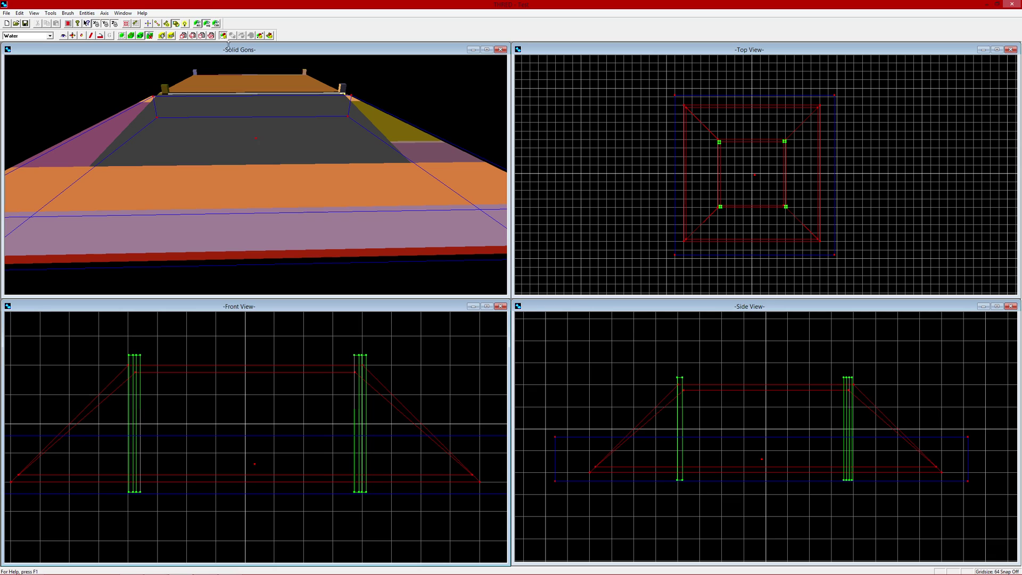
click(211, 36)
click(557, 272)
key(alt+Tab)
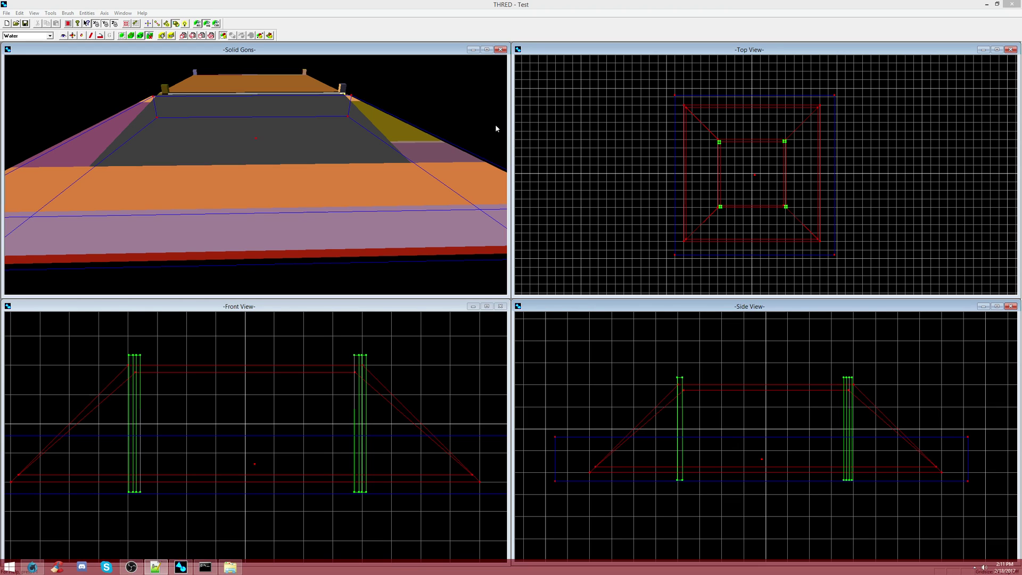
Make MainRoom the current group and rebuild the Solid Gons view from the visible groups.
click(39, 37)
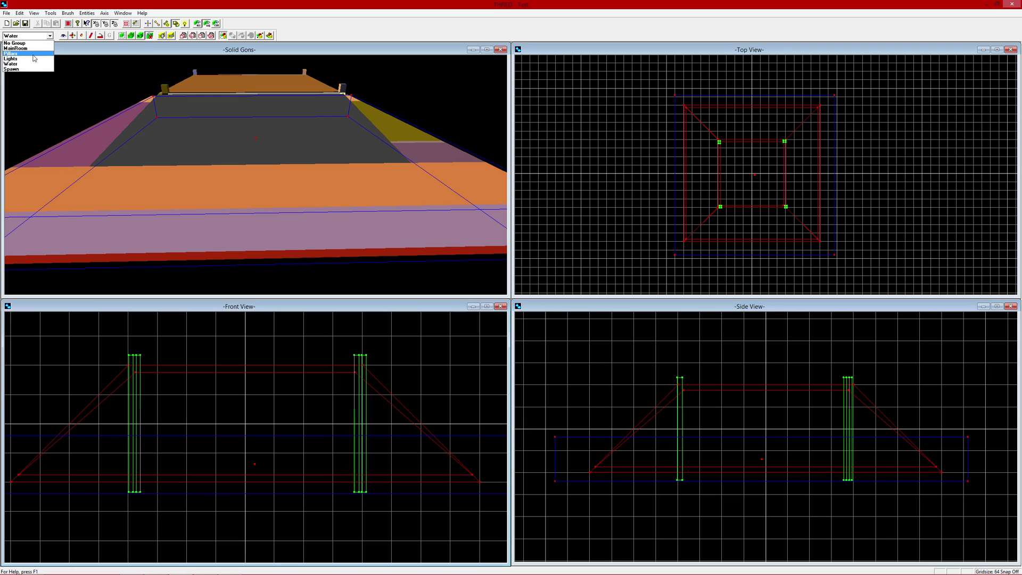
click(38, 48)
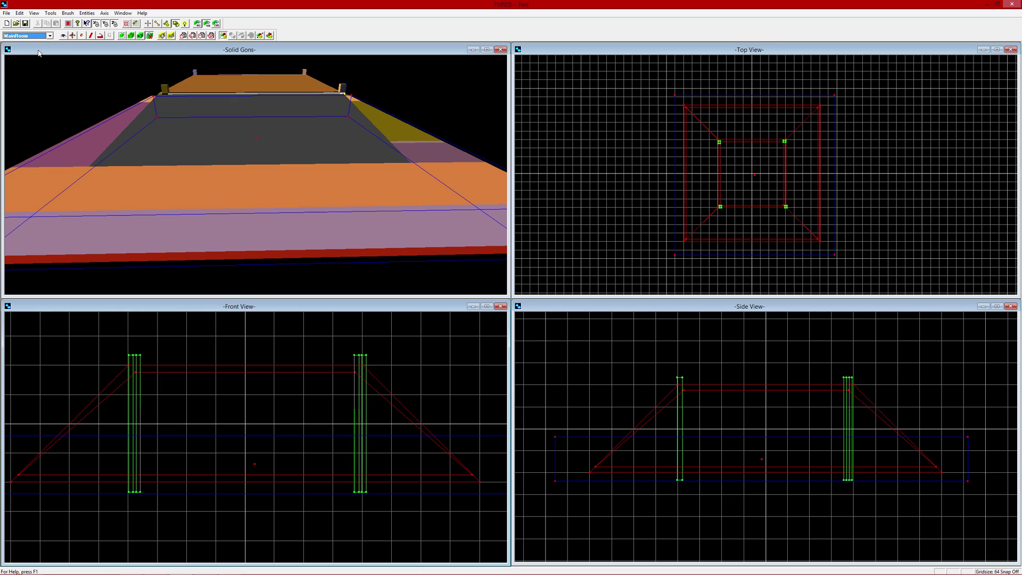
click(68, 24)
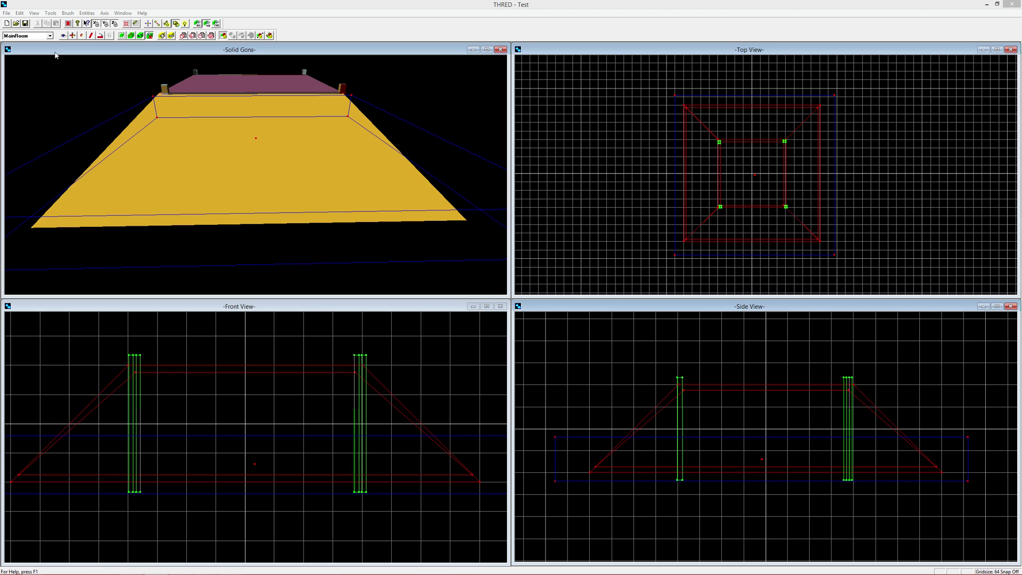
Change the current group to No Group.
click(48, 36)
click(34, 42)
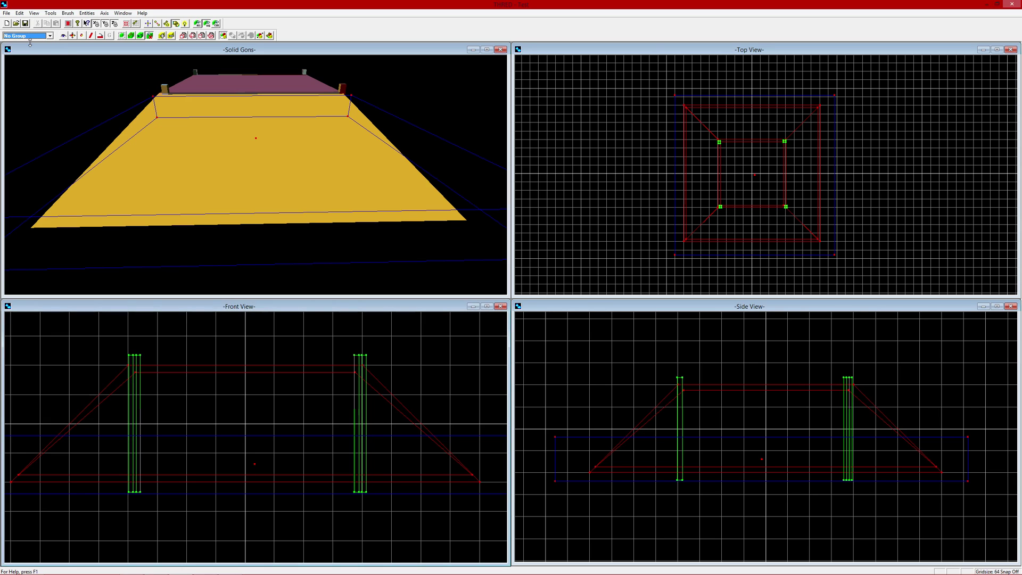
click(49, 36)
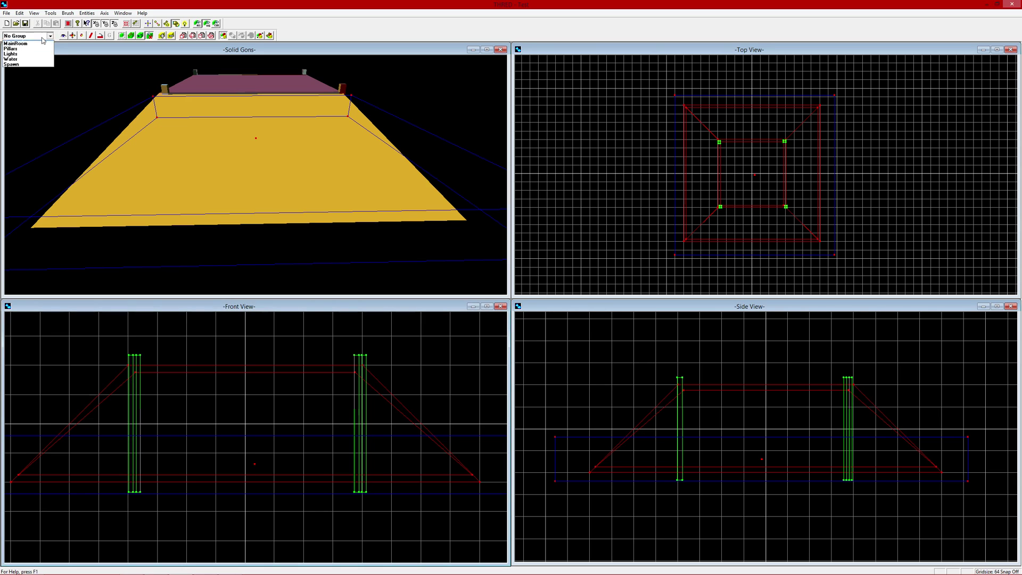
Display all groups and ungrouped items, and rebuild the Solid Gons view.
click(195, 28)
click(194, 28)
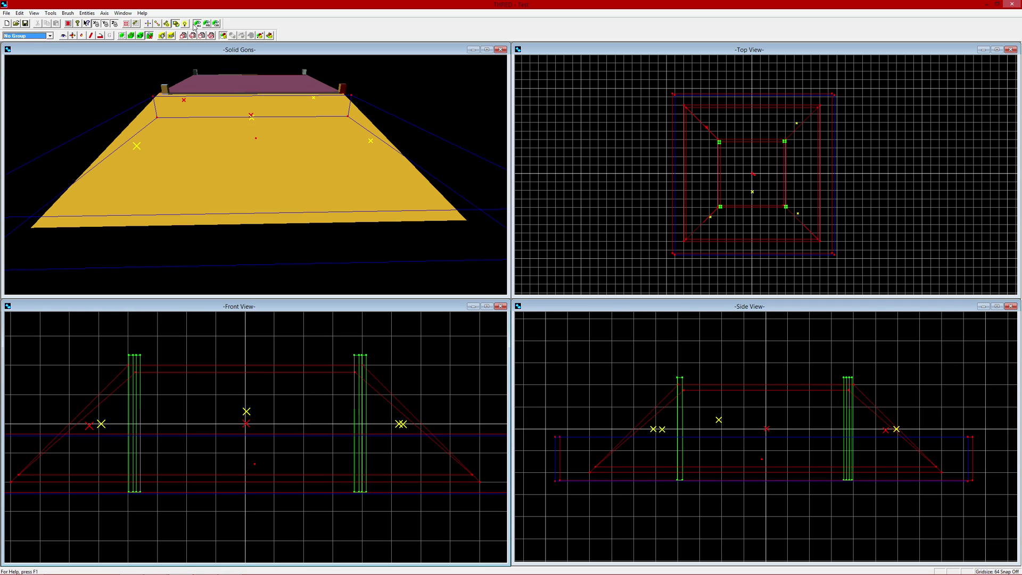
click(71, 25)
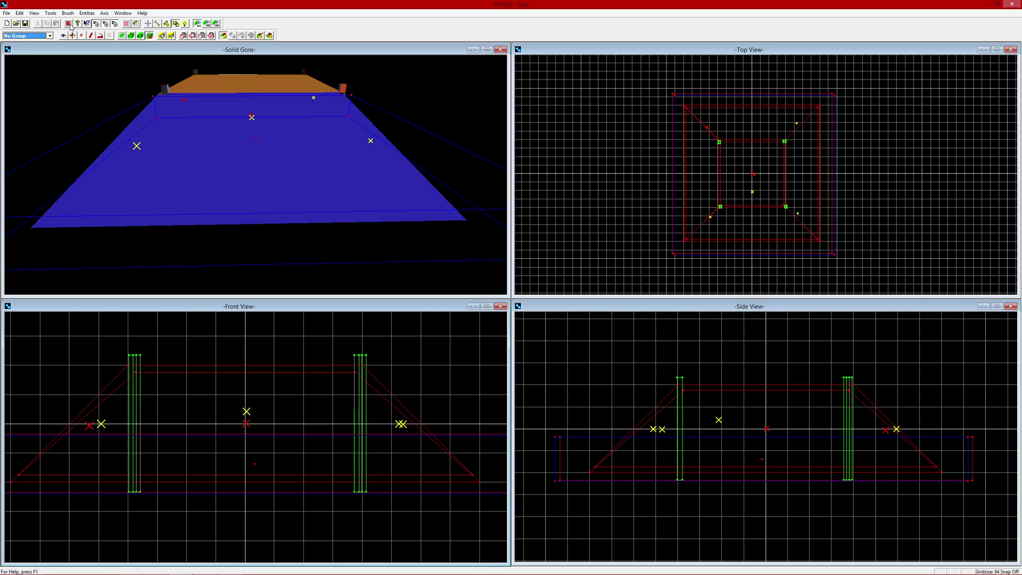
Limit the display to visible groups again and rebuild the Solid Gons view.
click(205, 25)
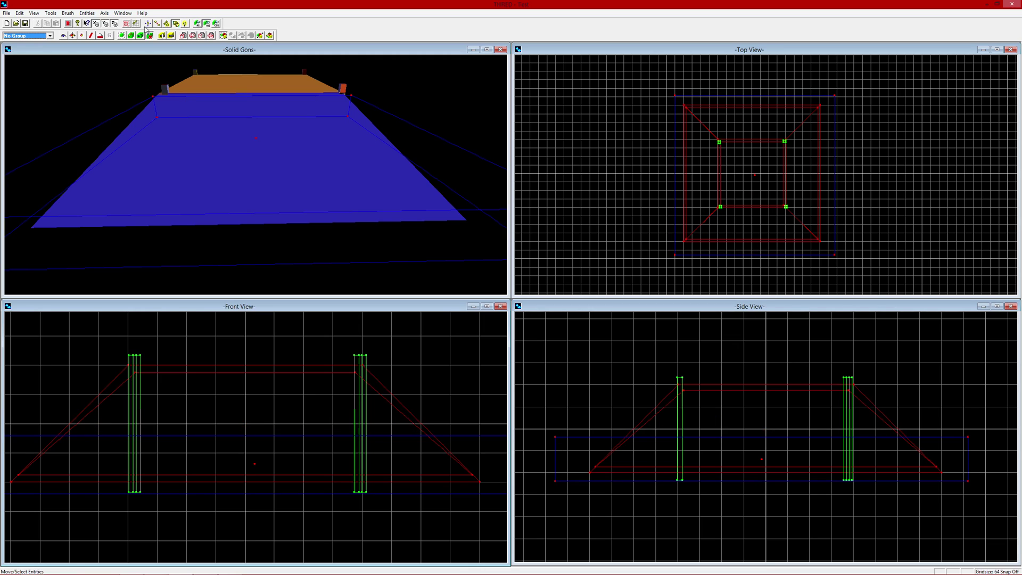
click(69, 24)
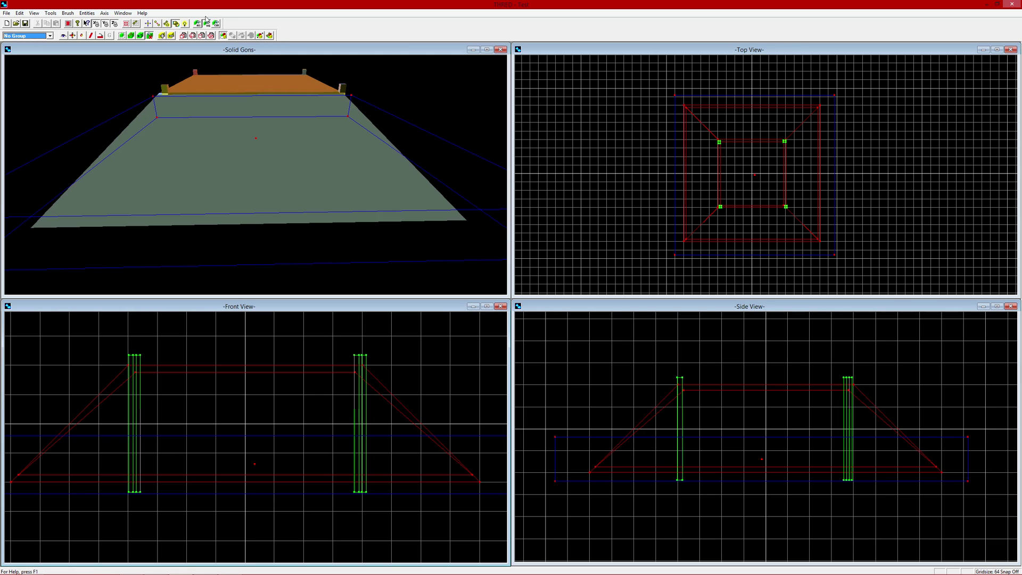
Toggle the display between the current group's brushes and all brushes, leaving every brush and entity shown.
click(172, 36)
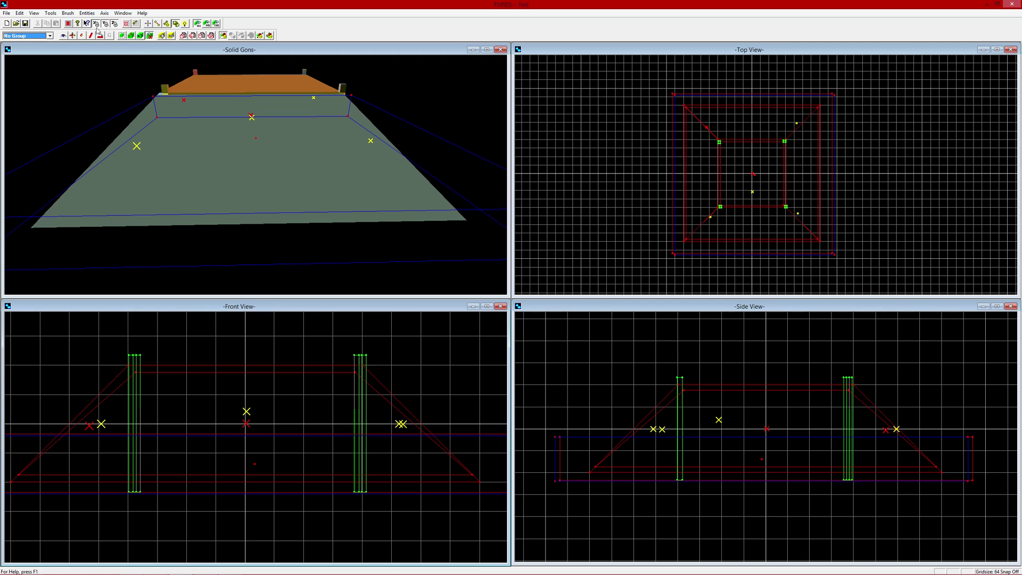
click(197, 24)
click(207, 24)
click(198, 24)
Make Water the current group and run a quick BSP rebuild without water brushes.
click(49, 36)
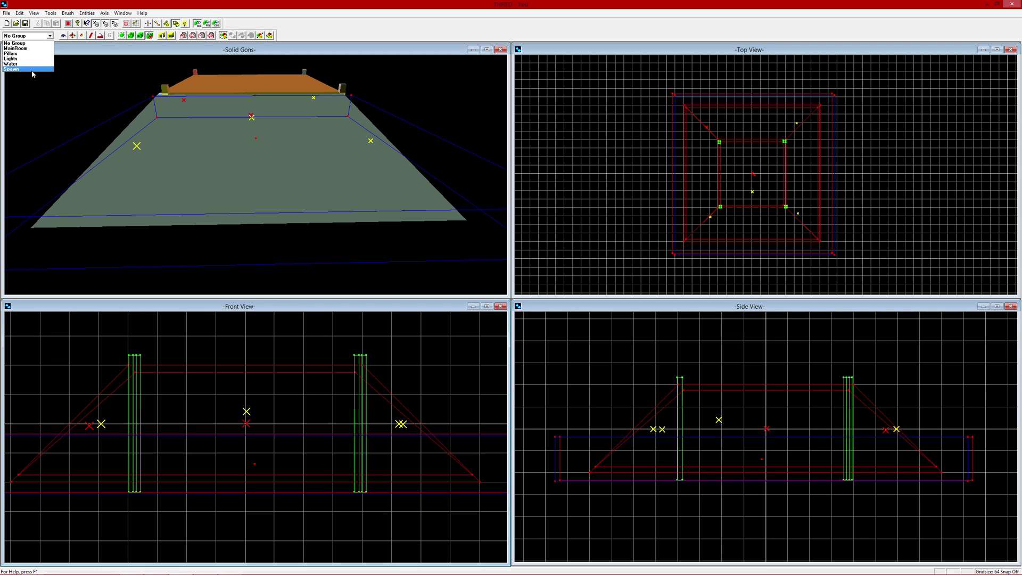
click(27, 67)
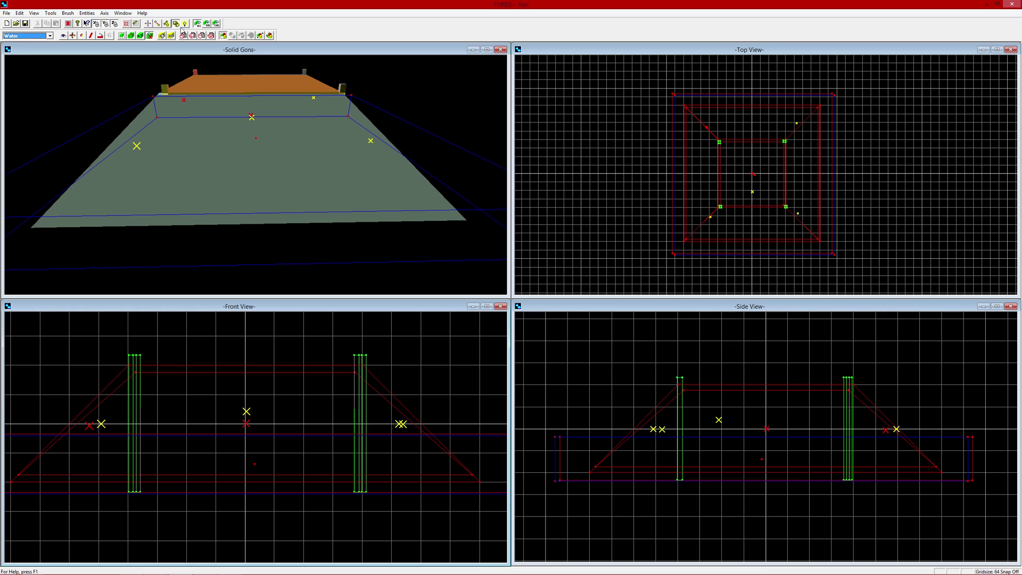
click(68, 23)
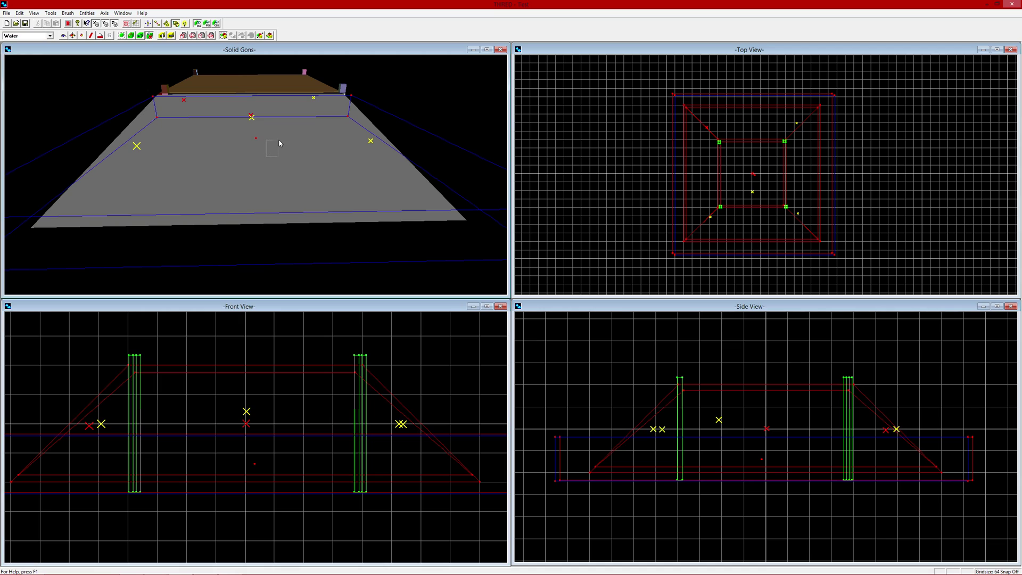
click(276, 194)
click(281, 188)
click(276, 172)
click(62, 36)
drag(331, 186, 331, 188)
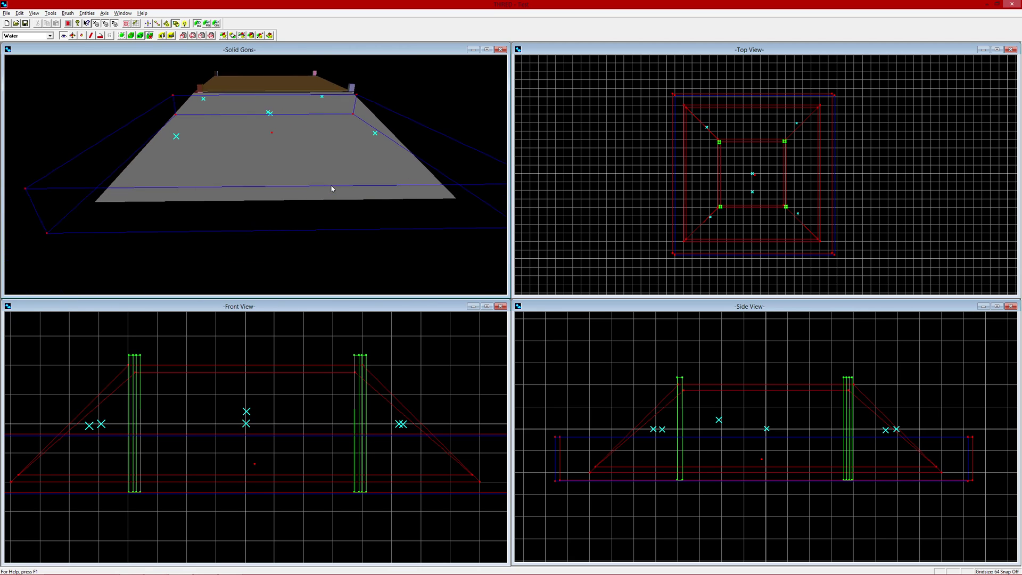
click(68, 24)
Set the current group to No Group, hide all brushes and run a quick BSP rebuild.
click(48, 36)
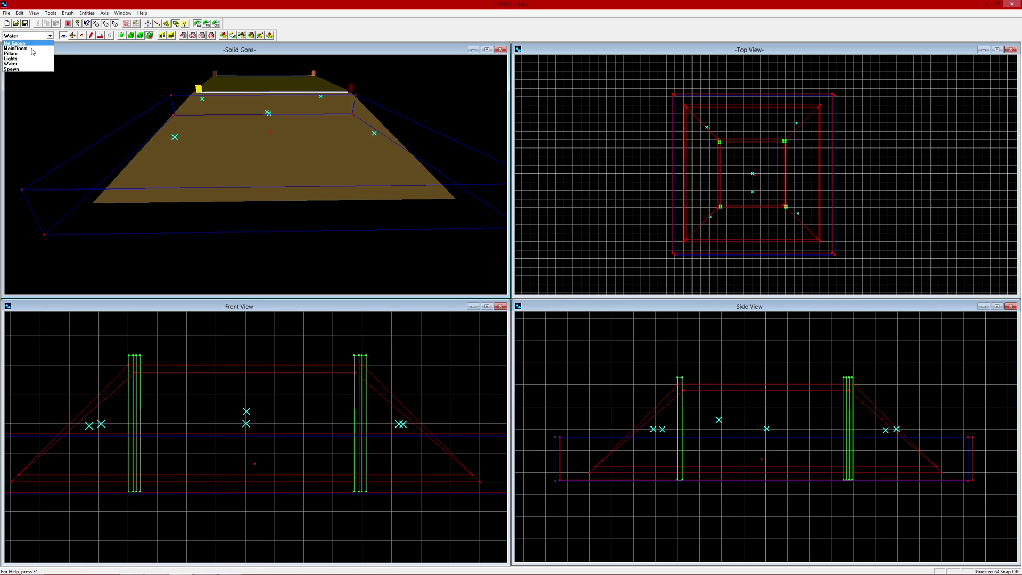
click(38, 46)
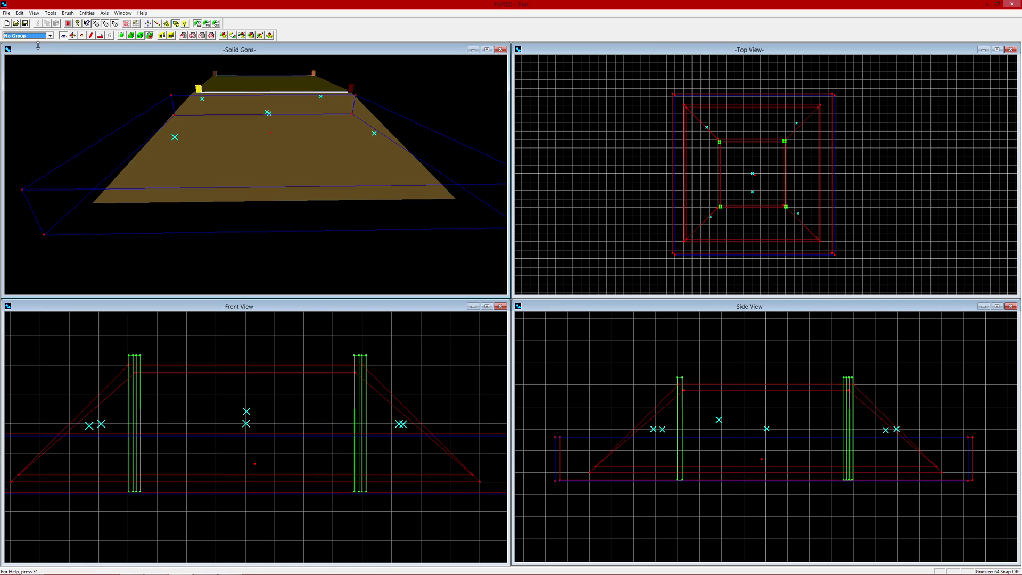
click(216, 24)
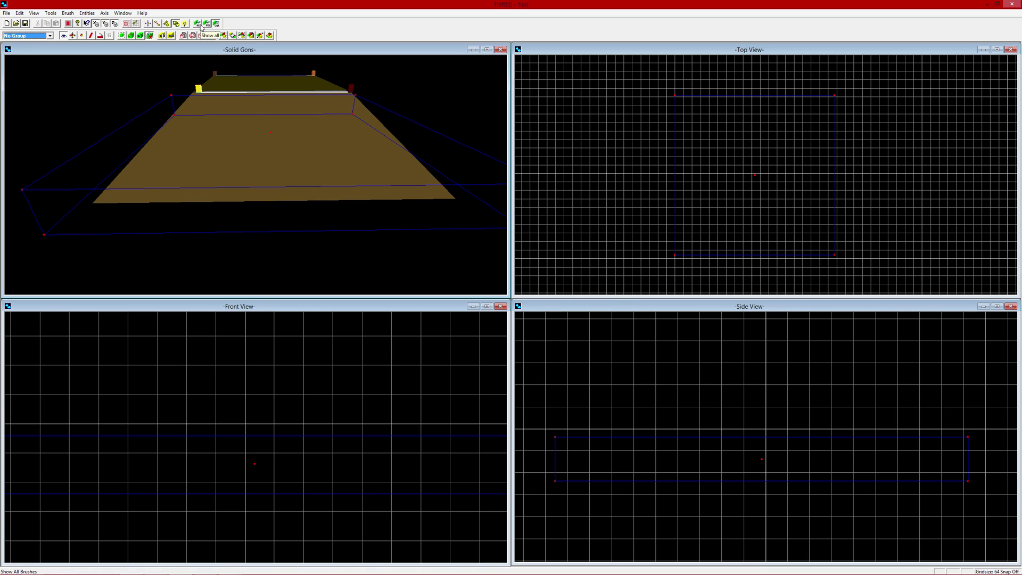
click(69, 24)
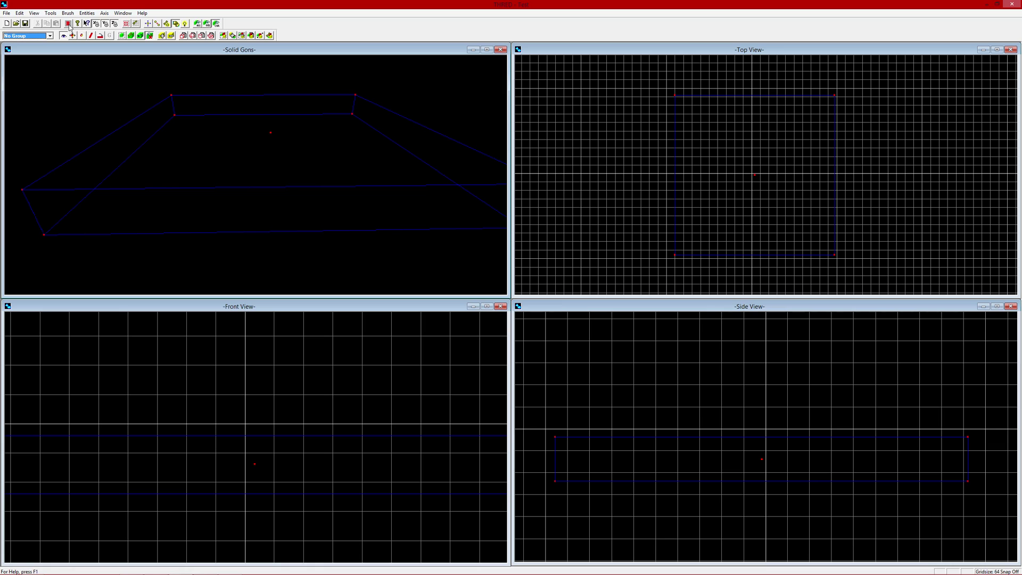
Show all brushes and entities again and rebuild the BSP to restore the solid view.
click(207, 24)
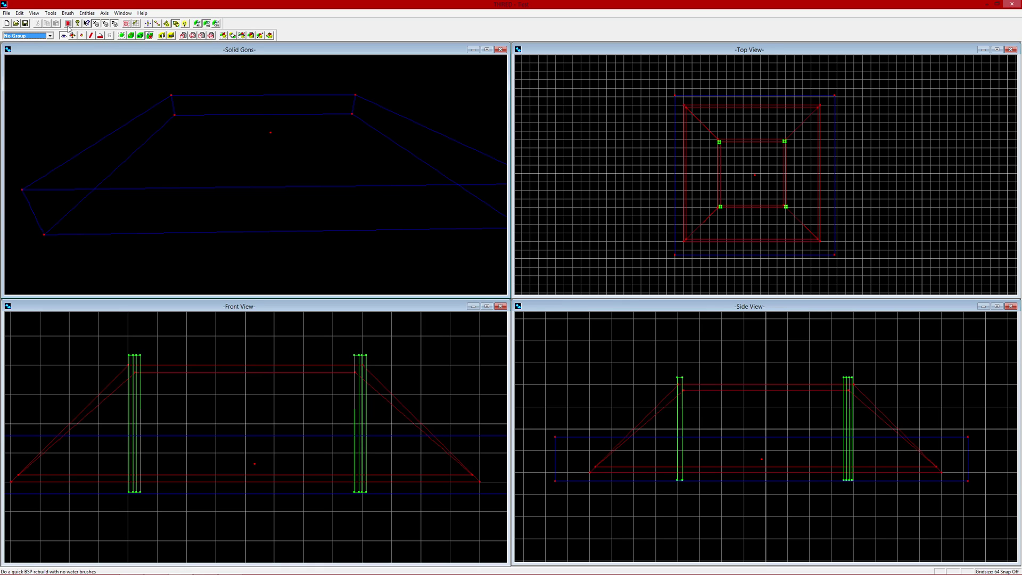
click(197, 24)
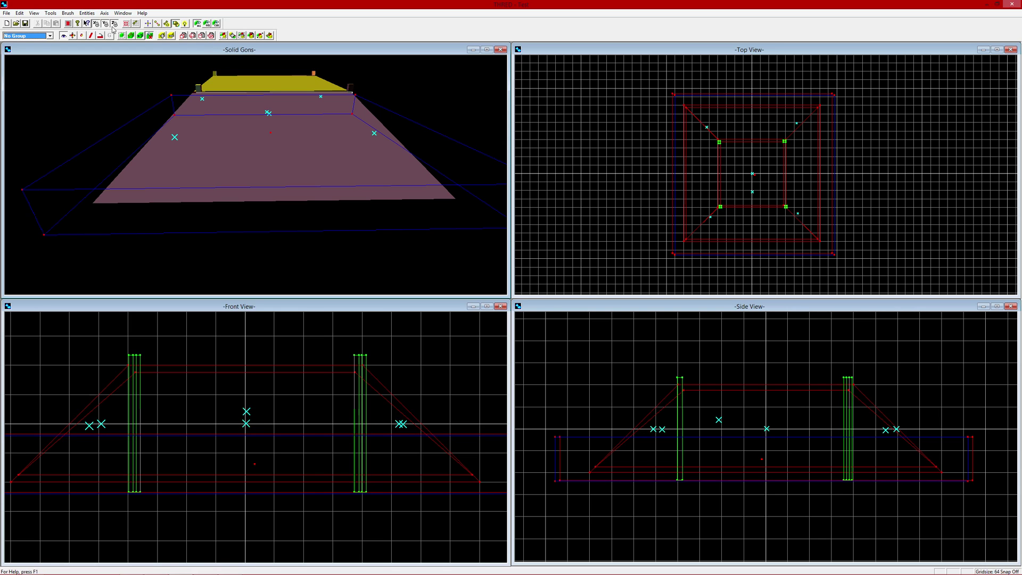
drag(218, 121, 218, 125)
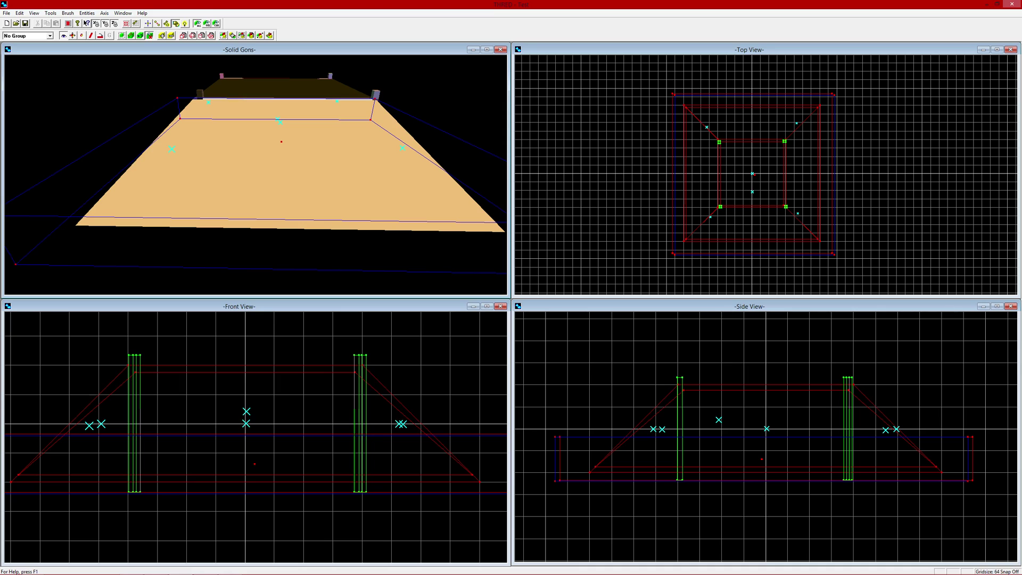
key(alt+Tab)
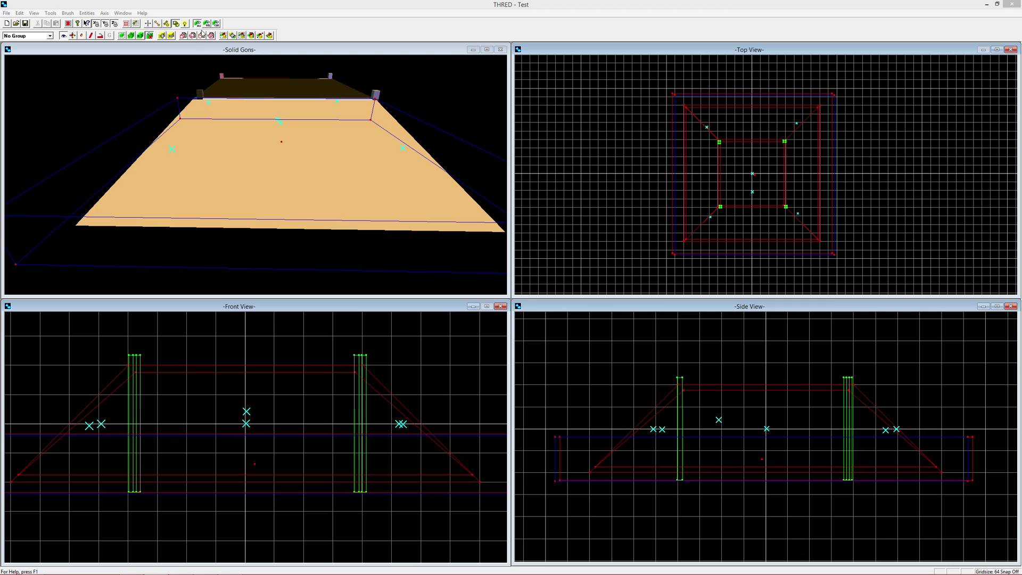
Create a hollow box brush with a 200 by 200 top, 400 by 400 bottom, Y size 128 and wall thickness 16.
click(183, 35)
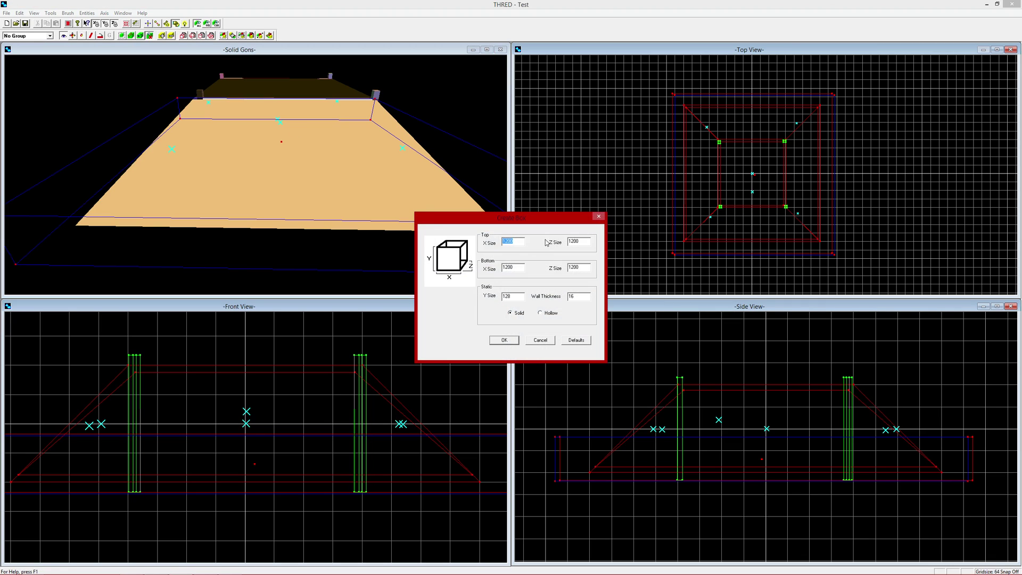
text(25)
text(0)
key(Tab)
text(200)
key(Tab)
text(20)
key(Tab)
text(400)
key(shift+Tab)
double_click(509, 294)
text(2)
double_click(509, 296)
key(BackSpace)
click(505, 341)
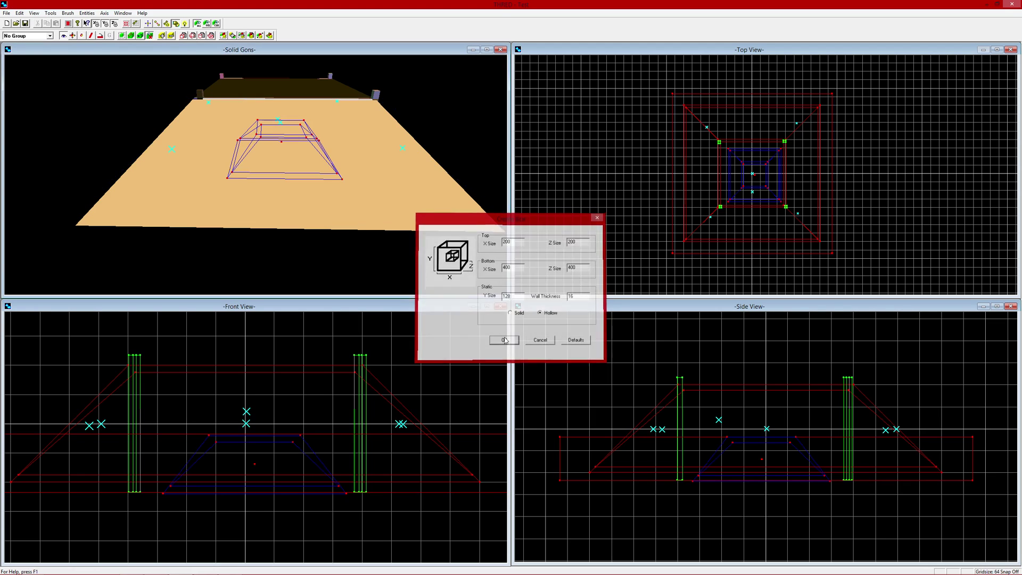
Move the hollow box brush from the room's centre outward until it overlaps the room's sloped side wall.
key(Right)
key(Right)
key(Right)
key(Right)
key(Right)
key(Right)
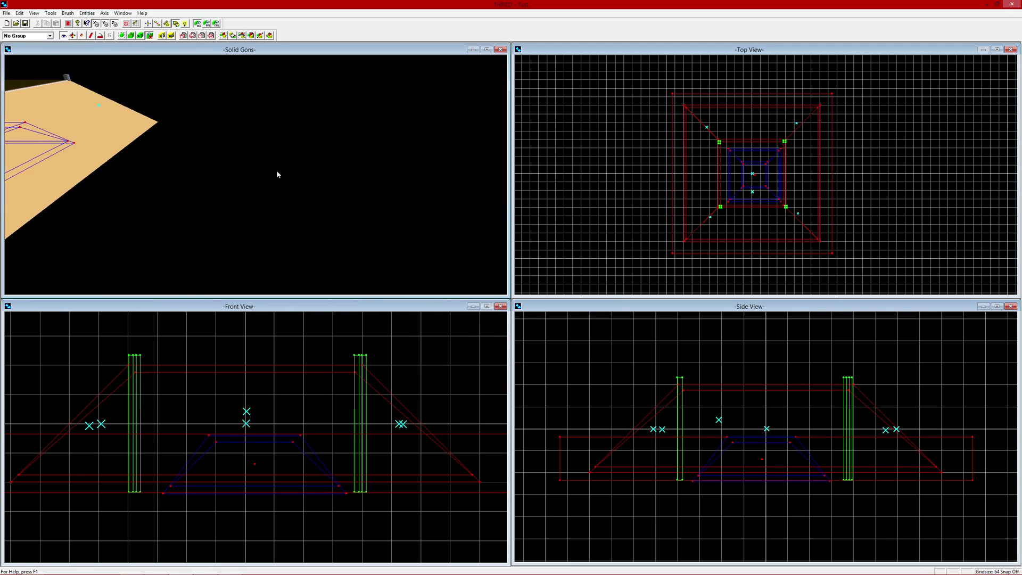
key(Left)
key(Left)
key(Left)
key(Left)
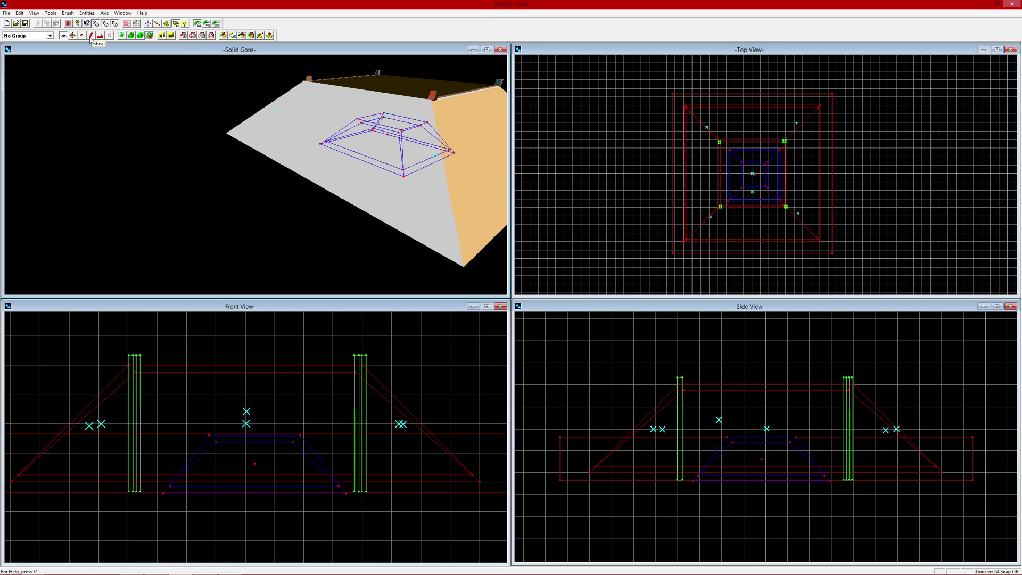
click(781, 171)
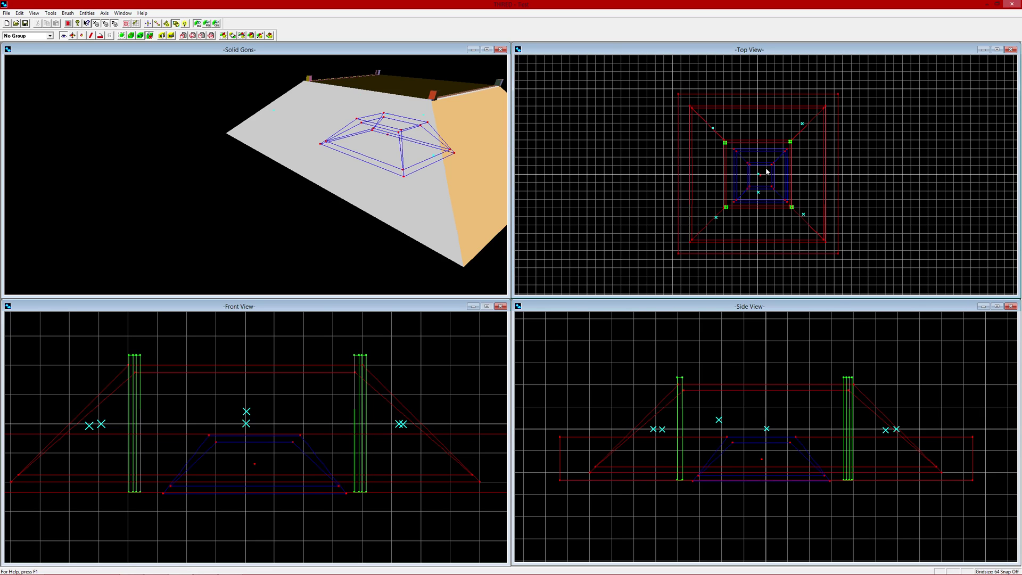
scroll(767, 171, up, 1)
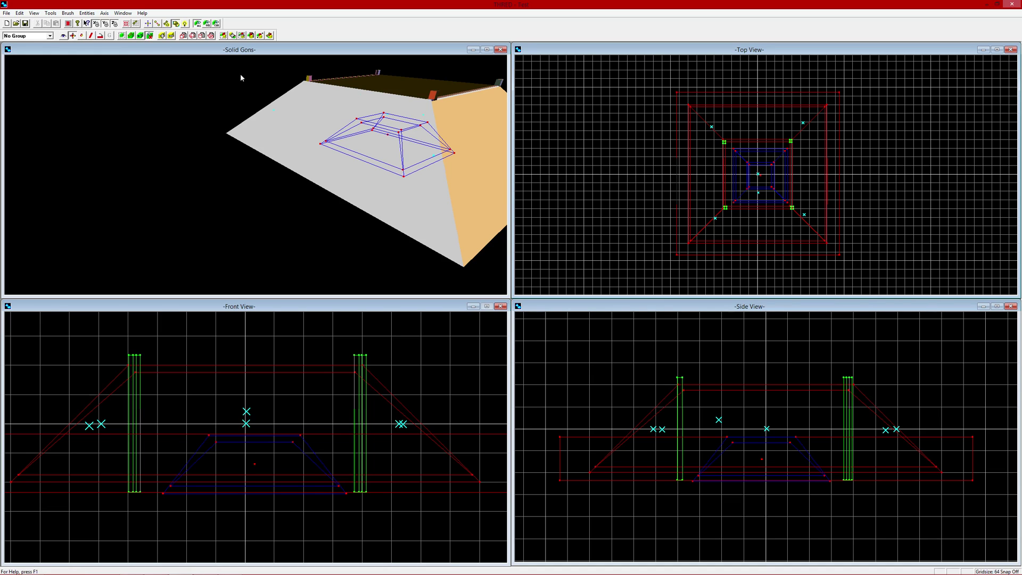
drag(797, 183, 703, 183)
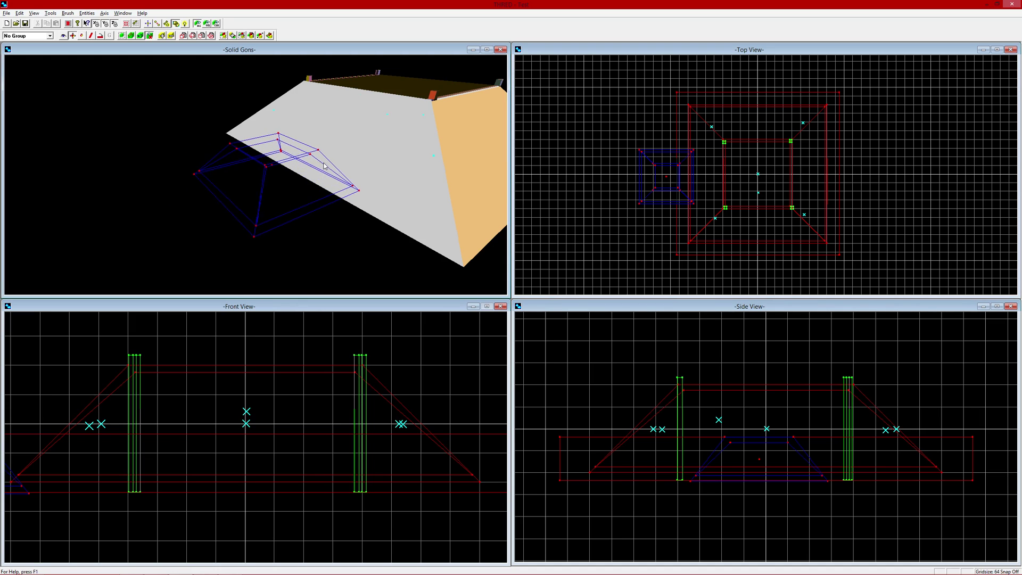
drag(324, 163, 327, 163)
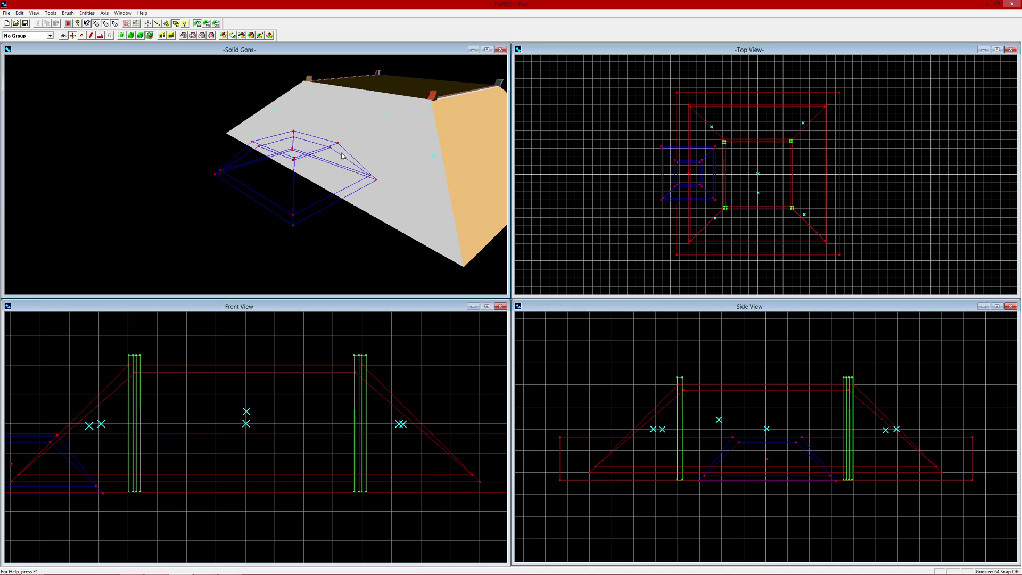
Try rotating the box brush about its vertical axis and undo the rotation.
drag(342, 156, 345, 156)
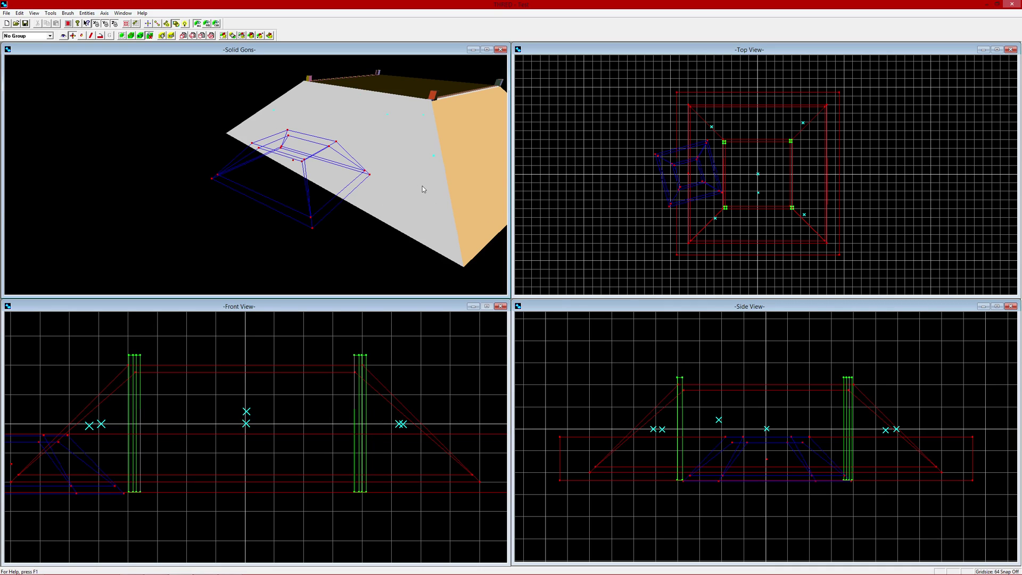
key(ctrl+z)
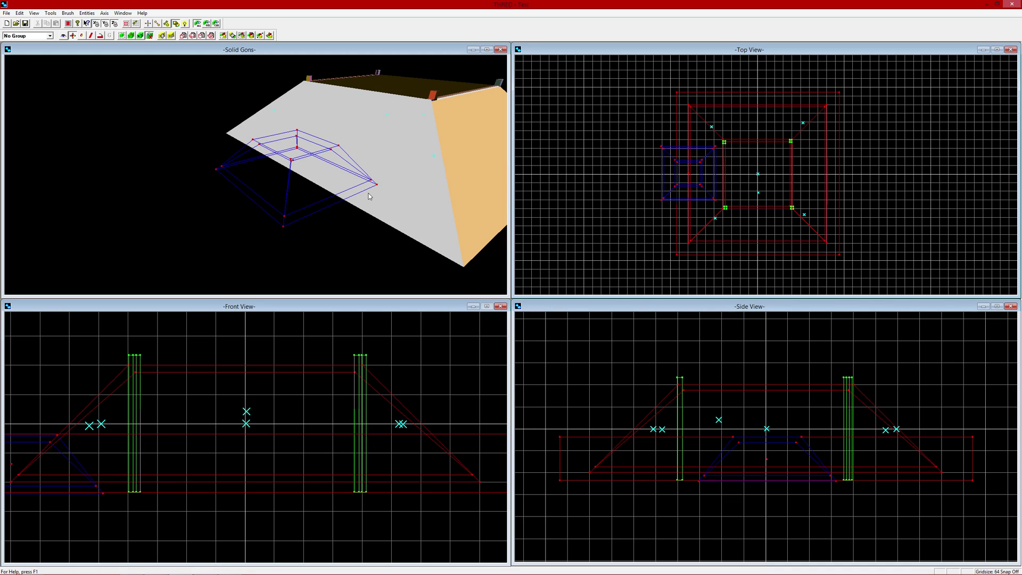
Nudge the box brush within the room's side wall and apply a Boolean subtract to cut the wall with it.
mouse_move(392, 183)
mouse_down()
mouse_move(419, 183)
mouse_move(383, 159)
mouse_up()
click(63, 36)
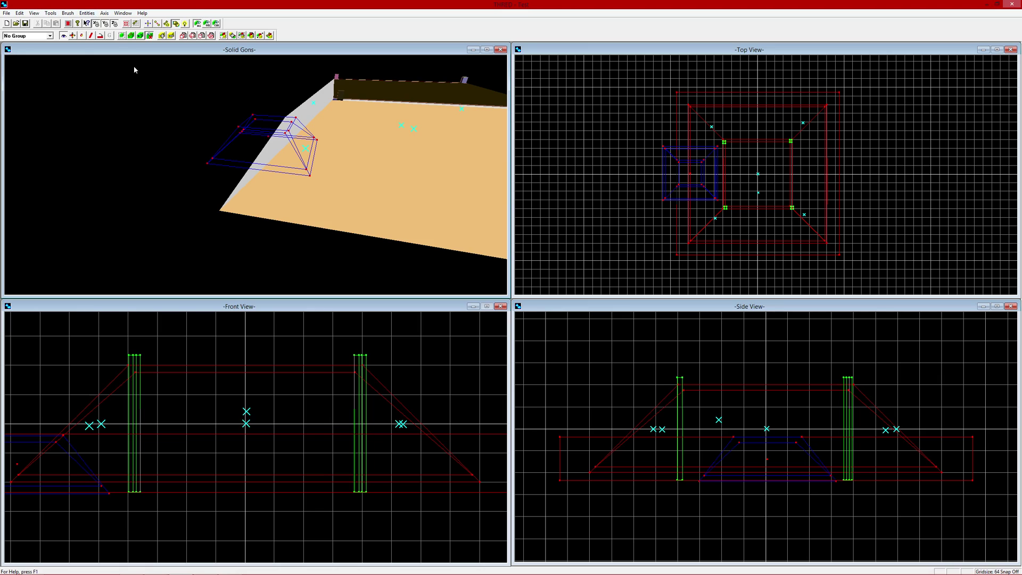
click(171, 38)
drag(300, 156, 299, 156)
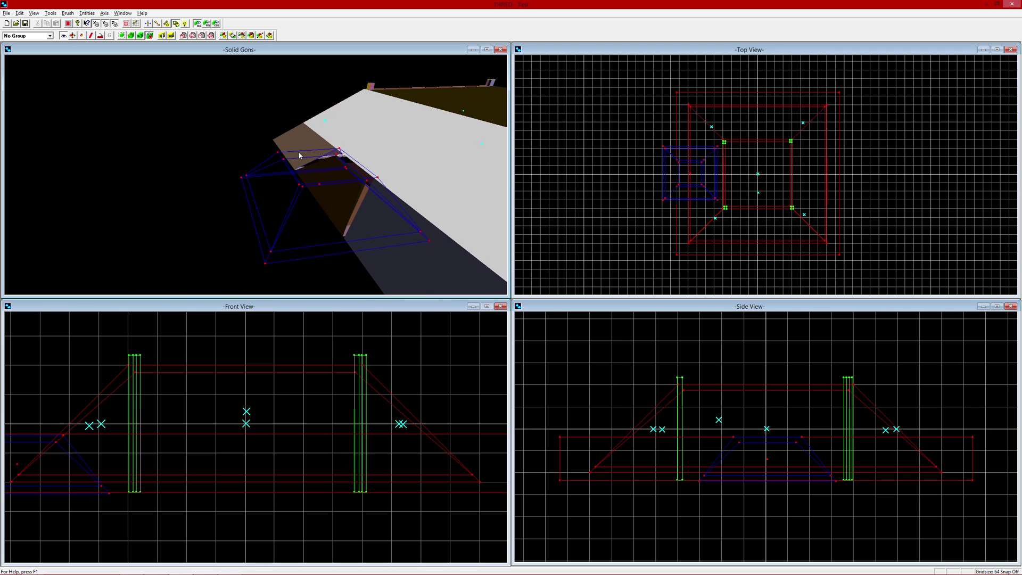
Apply a Boolean add with the hollow box brush, rebuild the BSP and inspect the result inside the room.
click(163, 36)
mouse_move(350, 210)
mouse_down()
mouse_move(388, 199)
mouse_move(364, 207)
mouse_up()
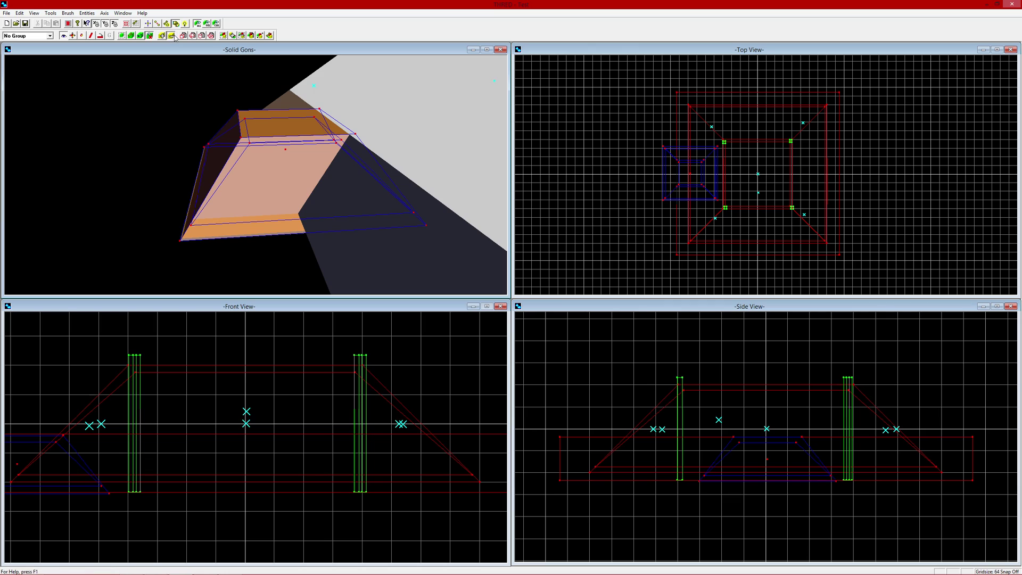
click(69, 25)
drag(314, 186, 317, 191)
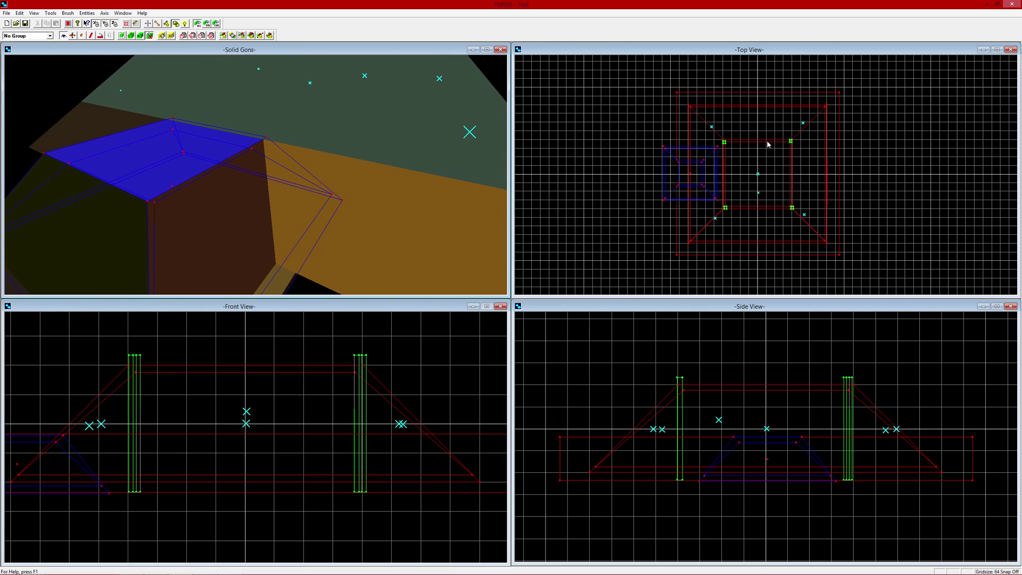
drag(341, 180, 341, 180)
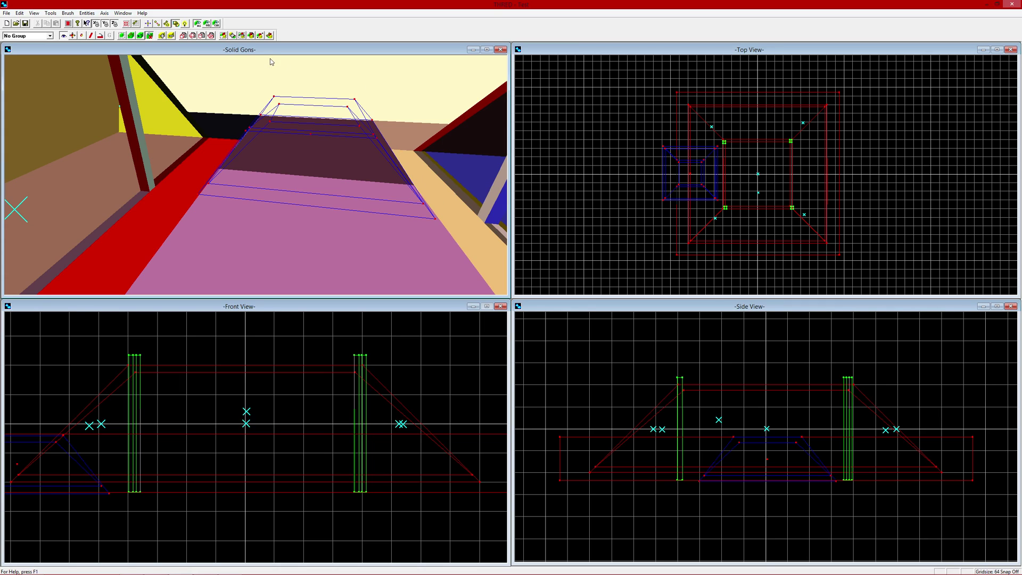
click(41, 35)
click(38, 42)
click(38, 41)
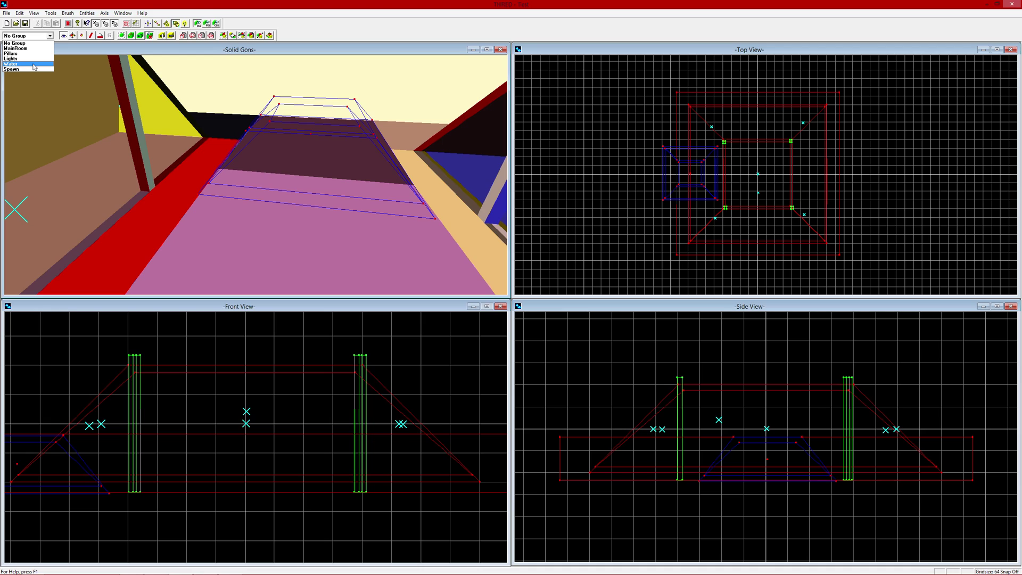
click(984, 203)
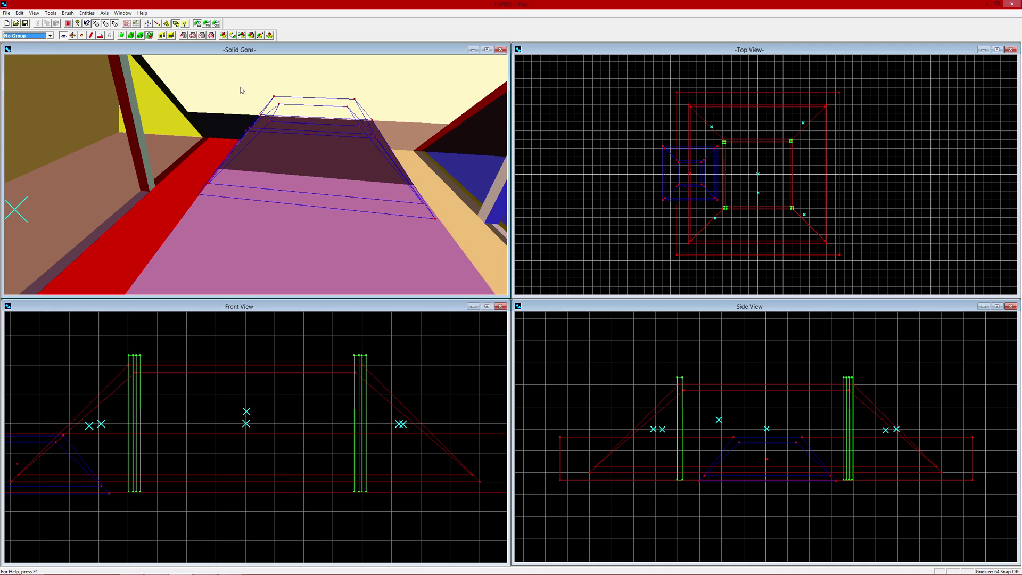
Close the level editor without saving the changes to Test.
click(1012, 4)
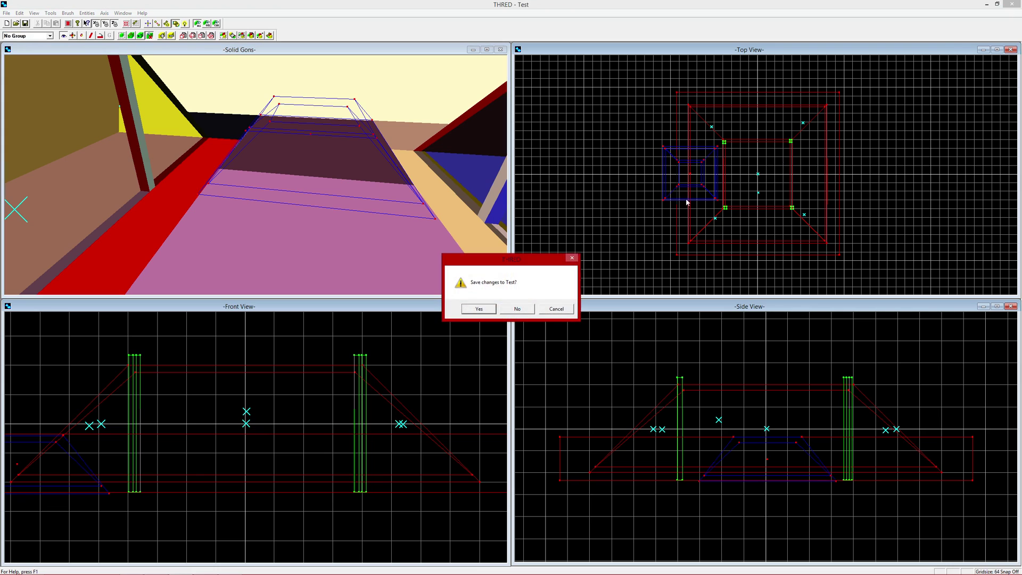
click(533, 310)
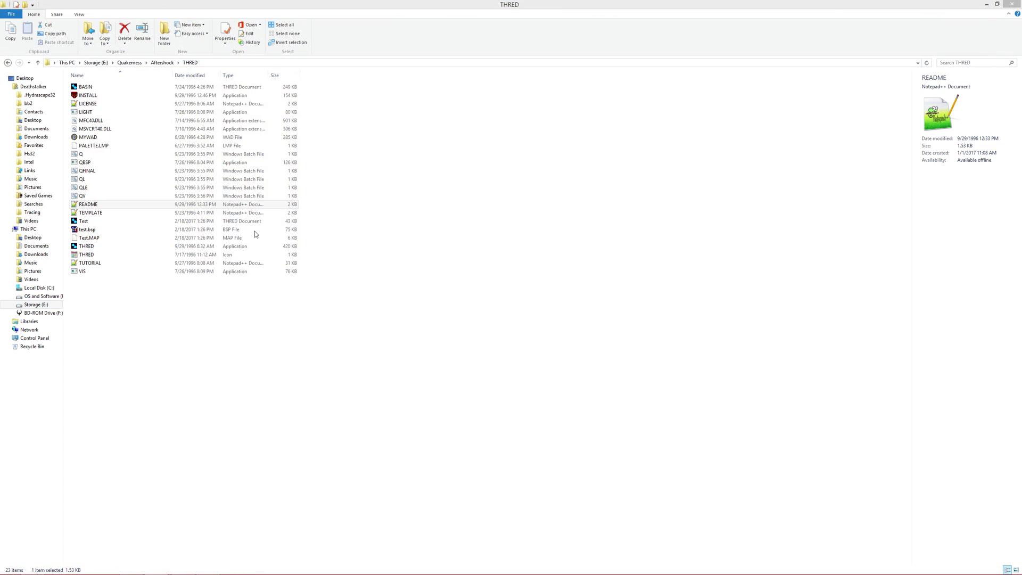
Delete the Test.MAP, test.bsp and Test document files from the THRED folder.
click(102, 234)
key(Delete)
key(Return)
click(111, 231)
key(Delete)
key(Return)
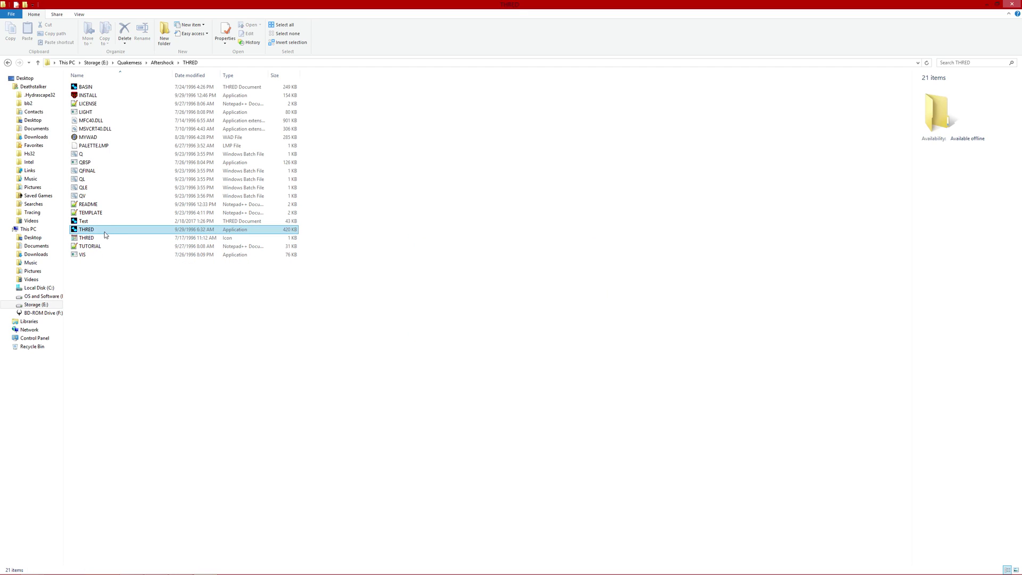
key(Delete)
key(Return)
Launch THRED from its folder to start with a new, empty level.
double_click(95, 220)
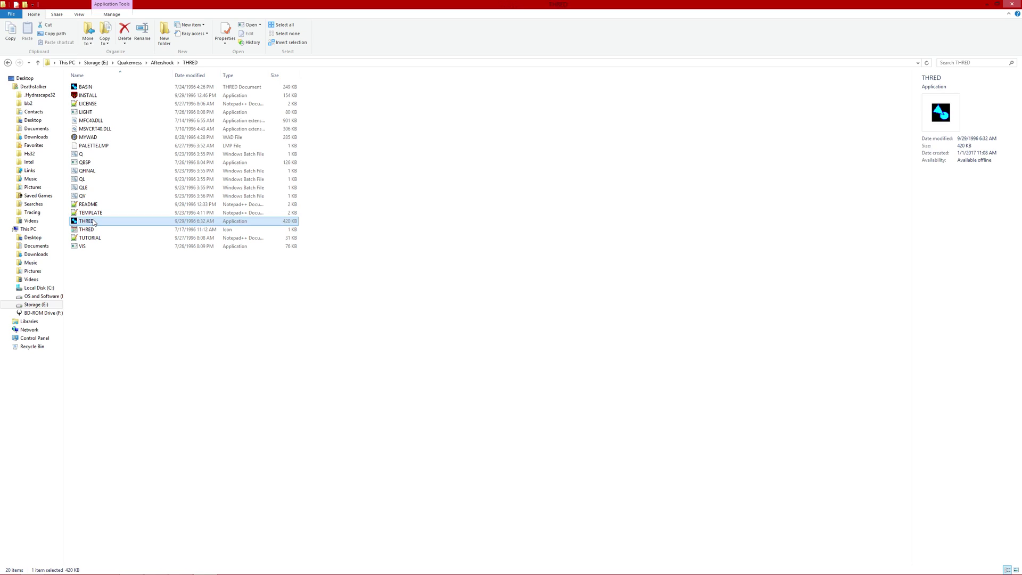
click(371, 325)
click(687, 115)
click(803, 67)
click(43, 13)
click(74, 107)
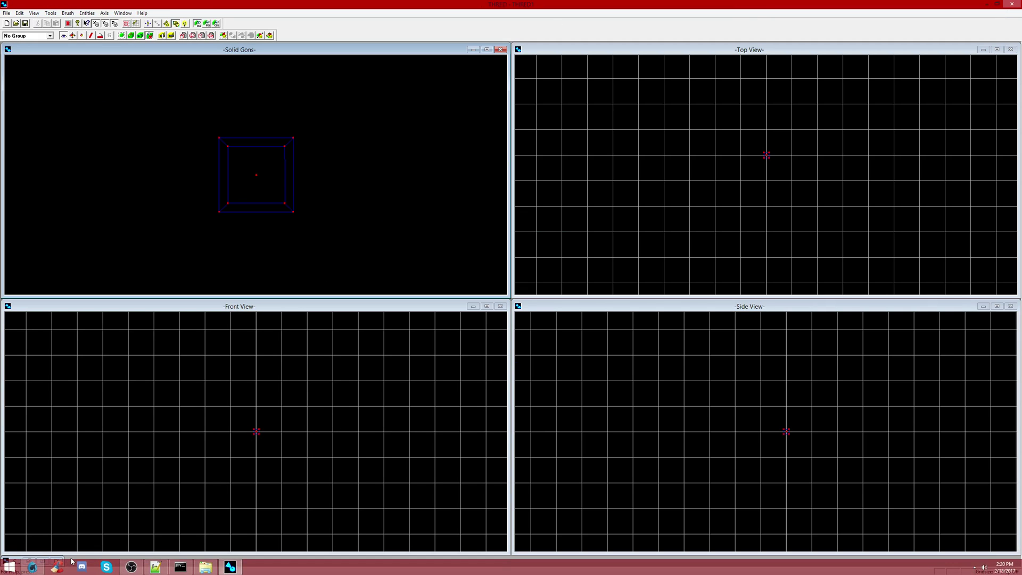
Extend the Front View and Side View windows down to fill the empty workspace below them.
click(56, 561)
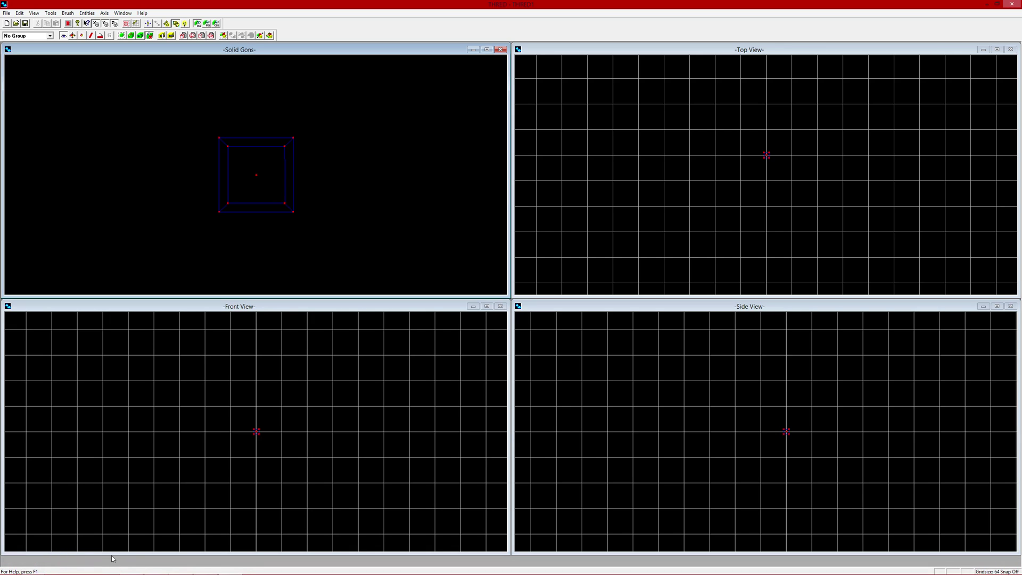
drag(118, 555, 123, 564)
drag(756, 554, 763, 564)
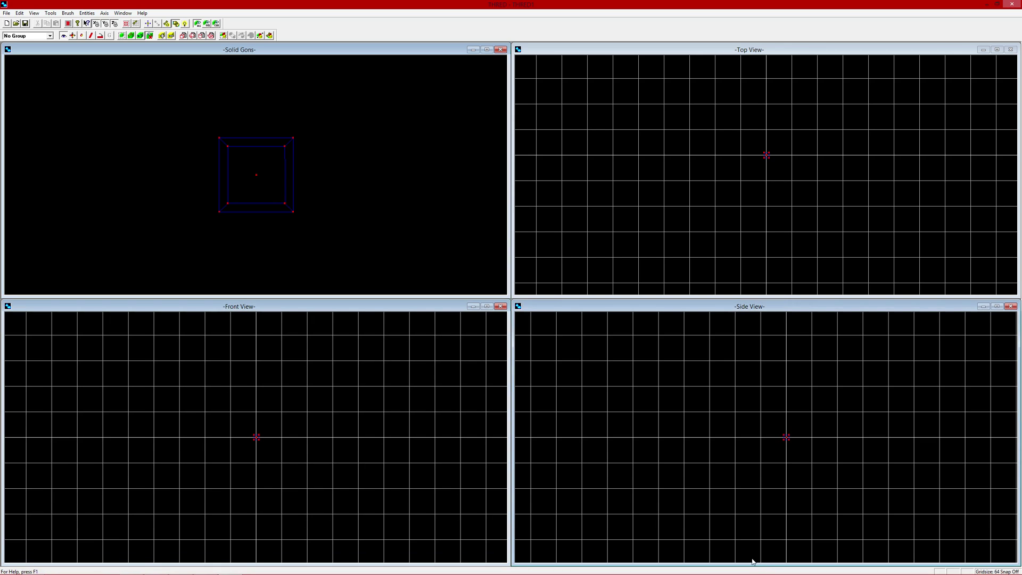
Enlarge and centre the default box brush in the Front View and Side View.
scroll(304, 443, up, 3)
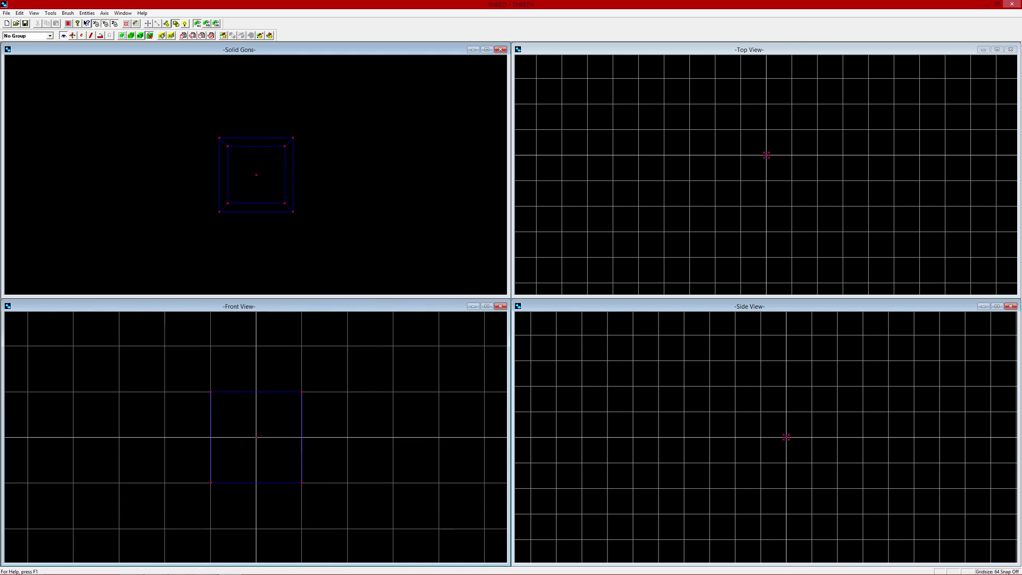
scroll(874, 488, up, 3)
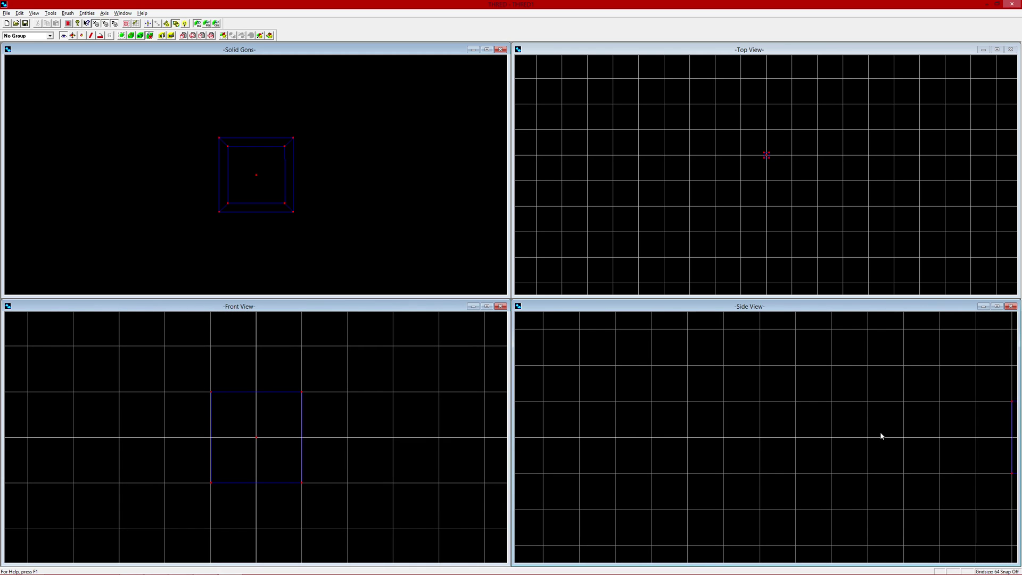
scroll(765, 437, up, 5)
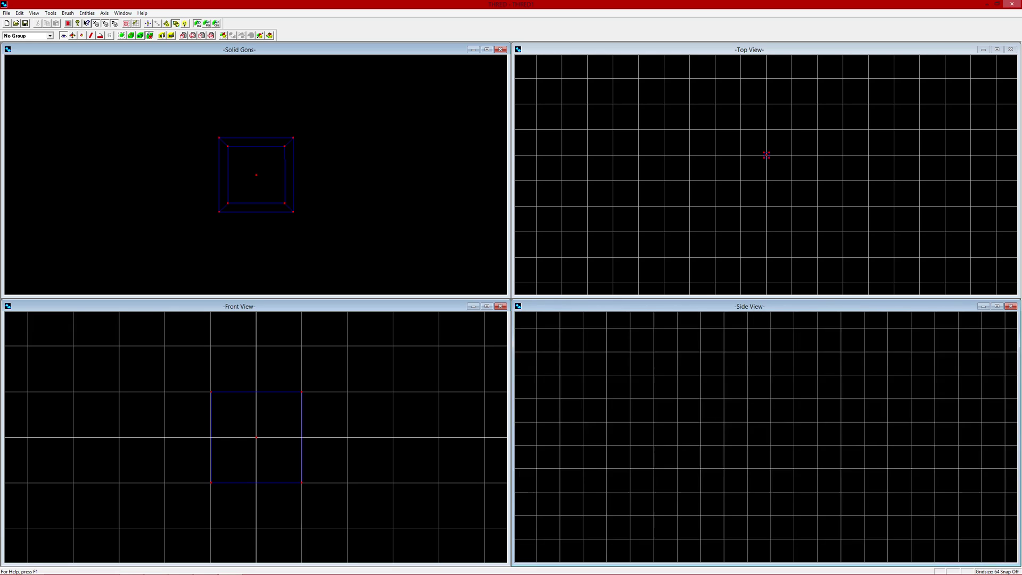
scroll(765, 438, down, 5)
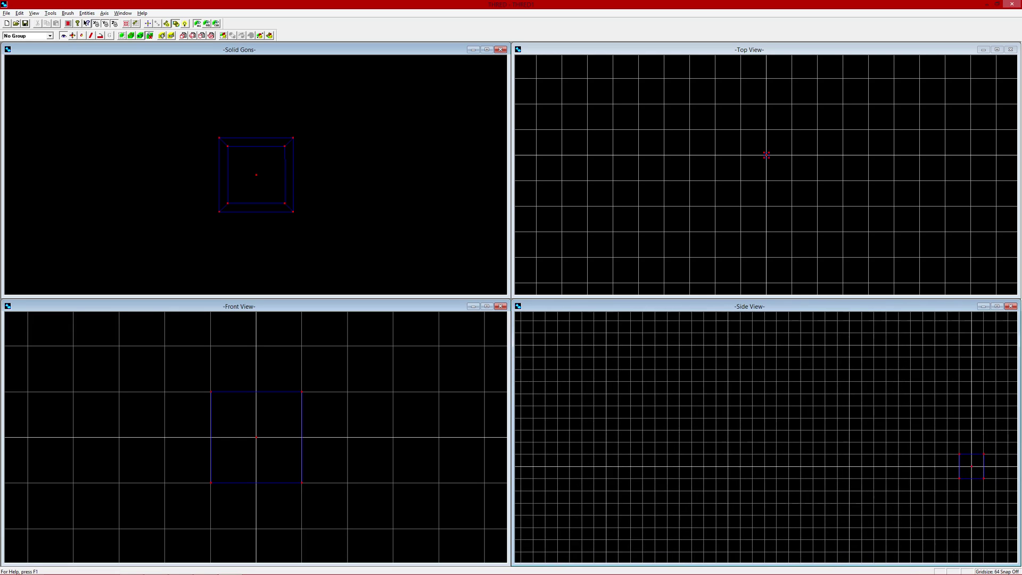
key(Right)
key(Up)
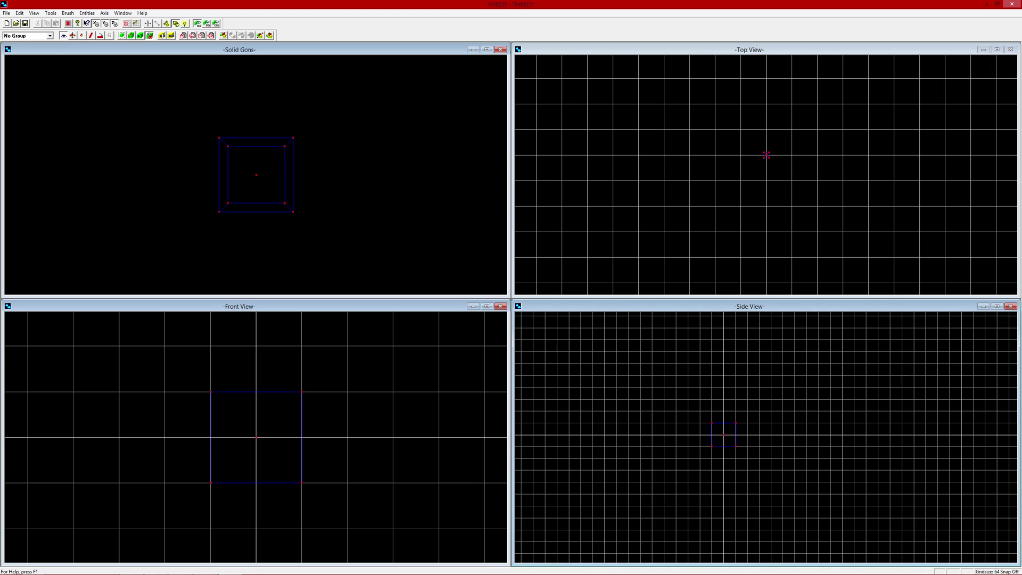
scroll(717, 440, up, 3)
key(Left)
key(Left)
key(Down)
scroll(776, 139, up, 5)
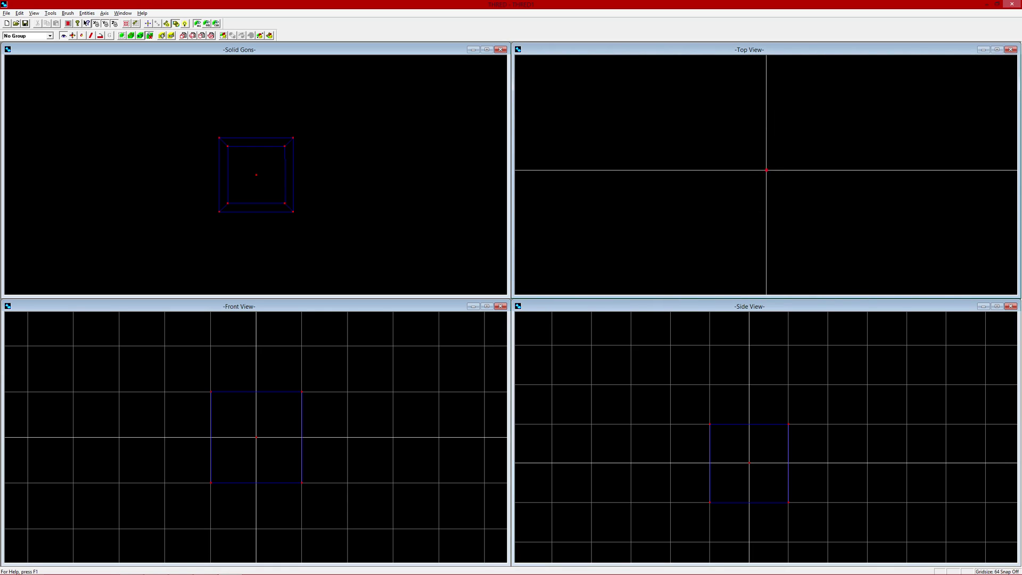
Enlarge and centre the default box brush in the Top View.
scroll(777, 139, down, 5)
scroll(777, 137, up, 1)
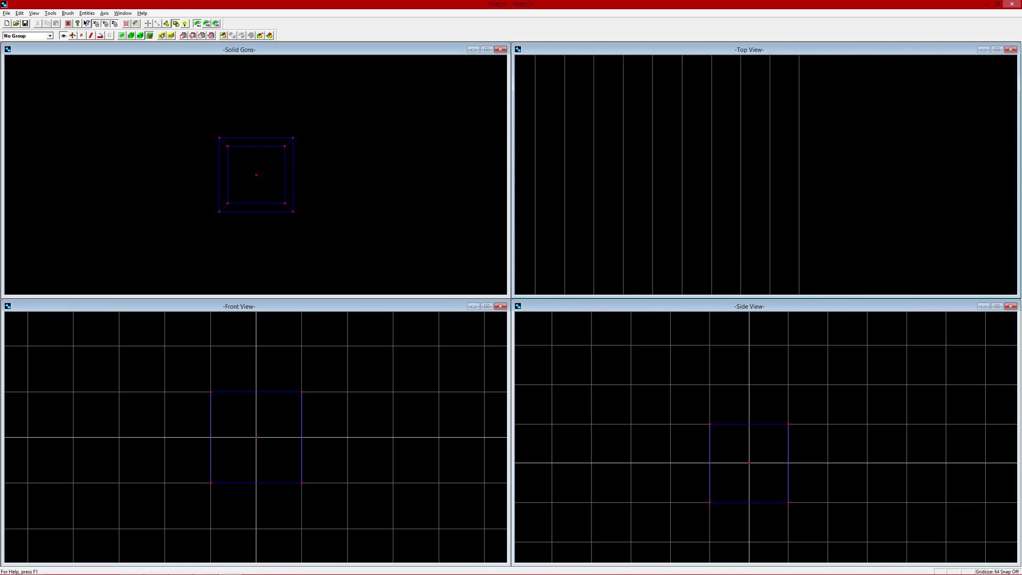
scroll(777, 137, up, 3)
scroll(777, 138, down, 2)
scroll(783, 128, down, 3)
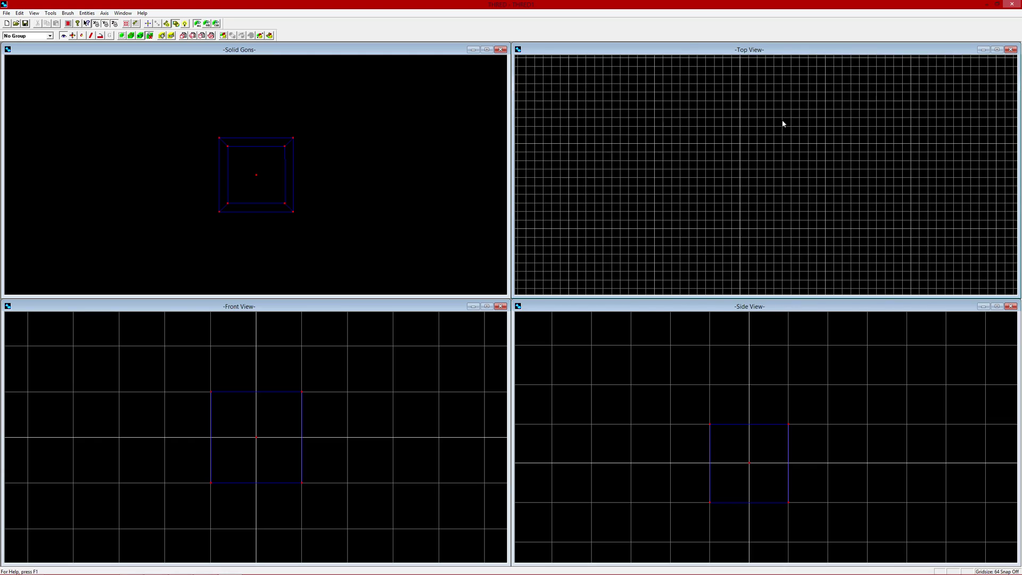
scroll(768, 85, up, 3)
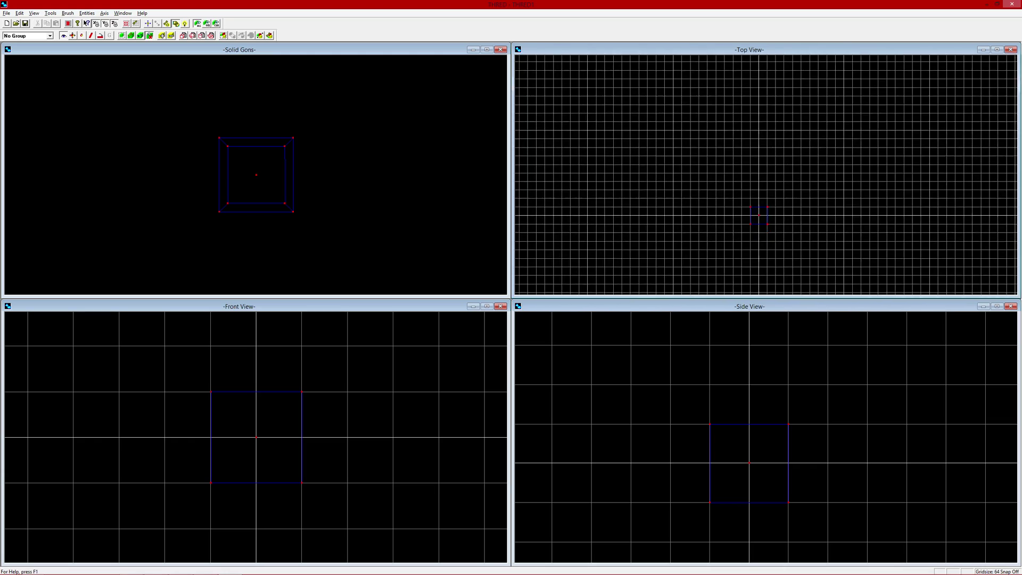
scroll(735, 197, up, 3)
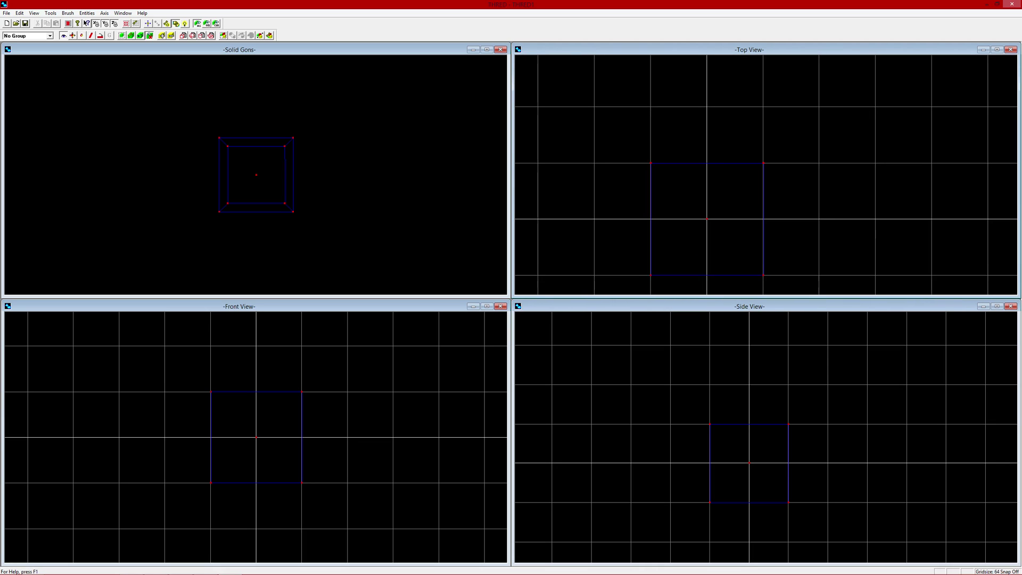
drag(828, 159, 763, 195)
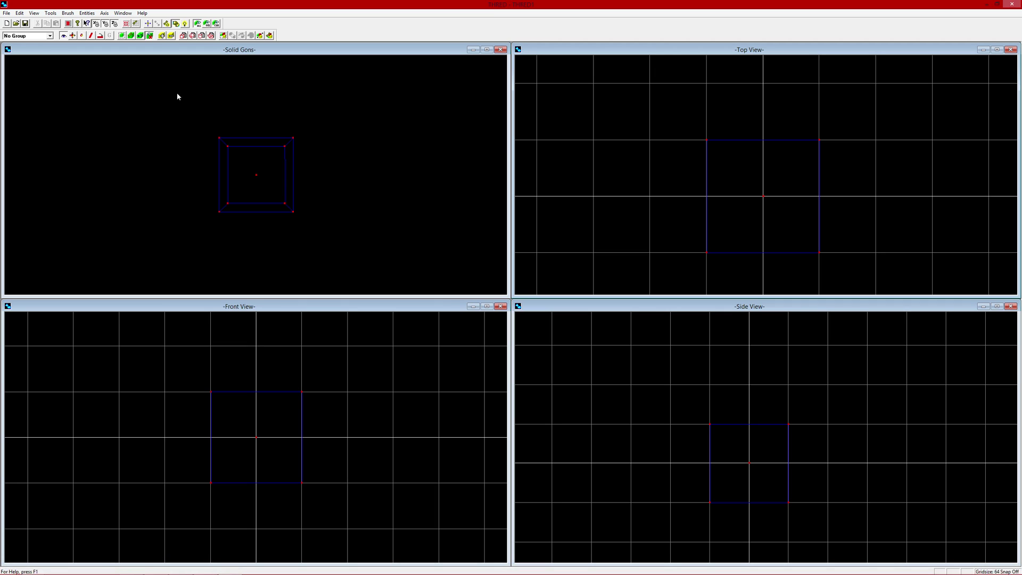
Start creating a box brush and set its top X and Z sizes to 512.
click(122, 35)
click(184, 38)
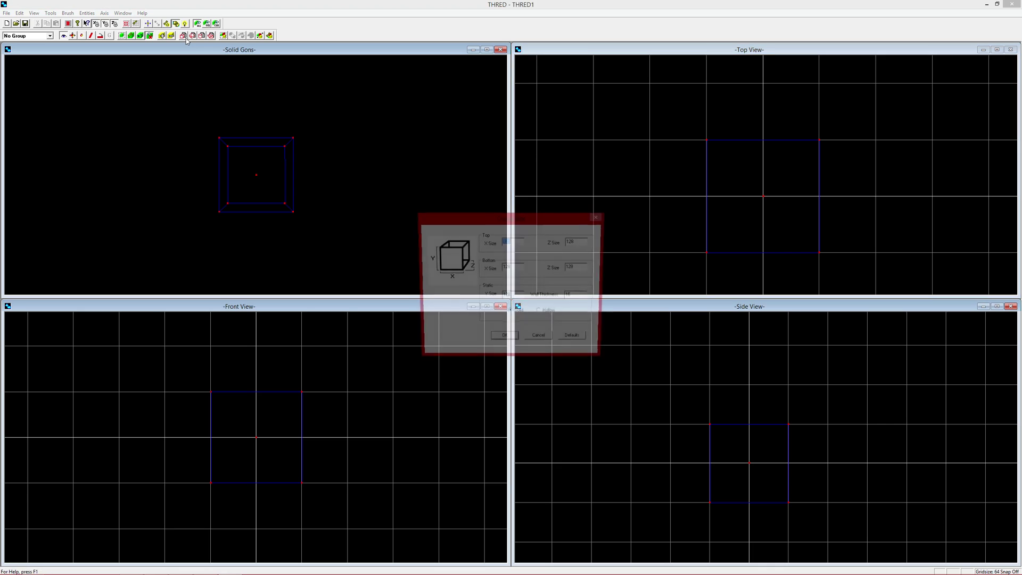
key(BackSpace)
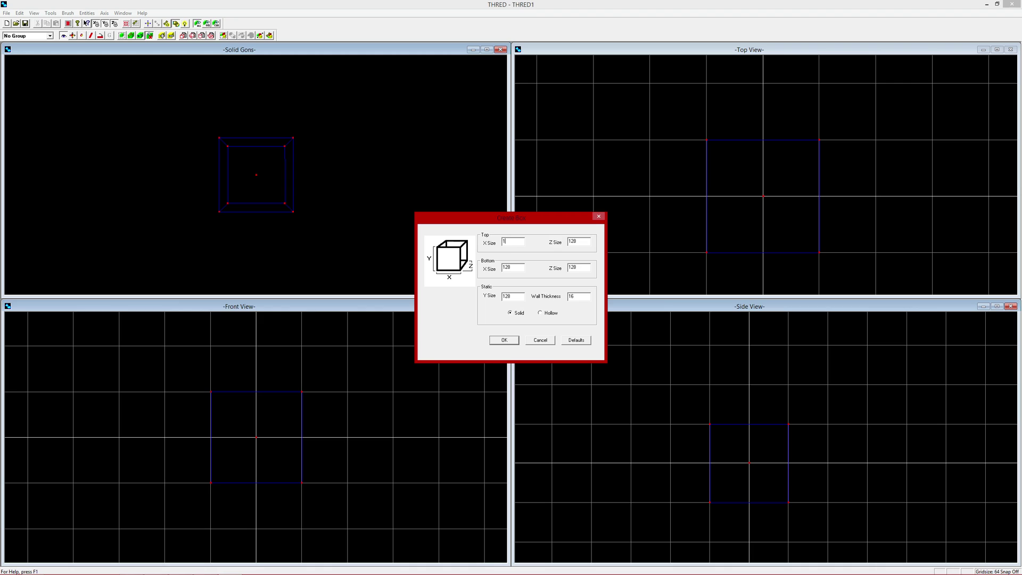
text(1024)
key(Tab)
text(10)
key(Tab)
text(51)
double_click(515, 240)
text(51)
key(BackSpace)
key(BackSpace)
key(BackSpace)
key(BackSpace)
text(12)
Set the box's bottom X and Z sizes to 1024 and Y size to 256, make it hollow and create it.
key(Tab)
text(10245)
key(BackSpace)
key(Tab)
text(1024)
key(Tab)
text(2)
click(541, 313)
click(505, 341)
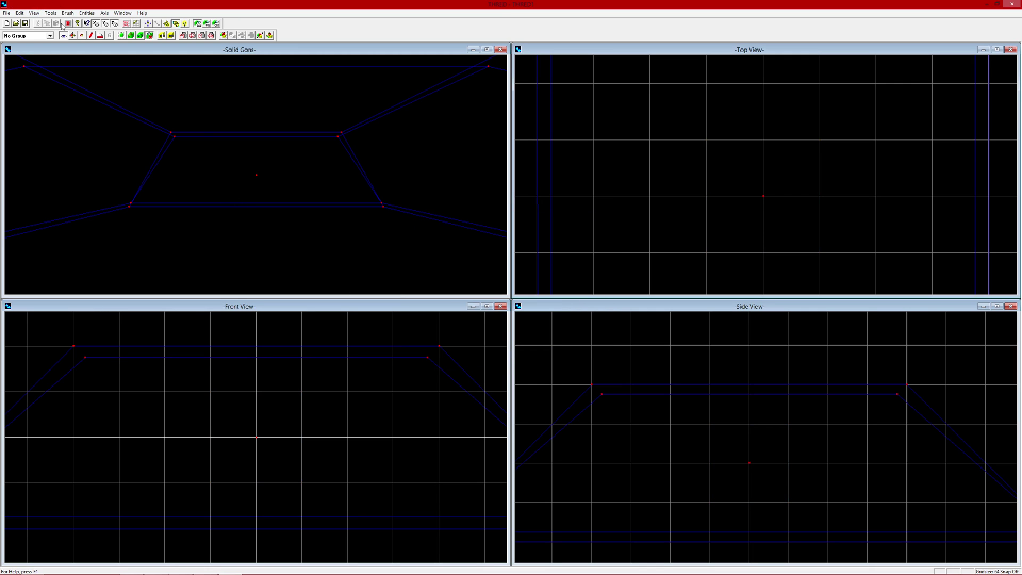
Add an info_player_start entity to the level.
mouse_move(166, 59)
mouse_down()
mouse_move(168, 80)
mouse_move(202, 90)
mouse_move(184, 101)
mouse_move(192, 123)
mouse_move(208, 112)
mouse_up()
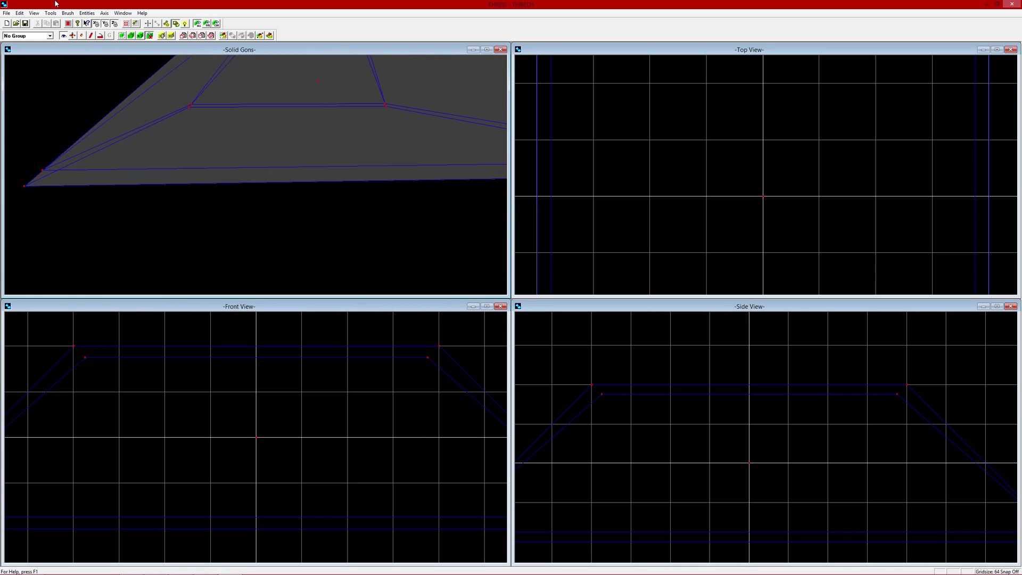
click(166, 24)
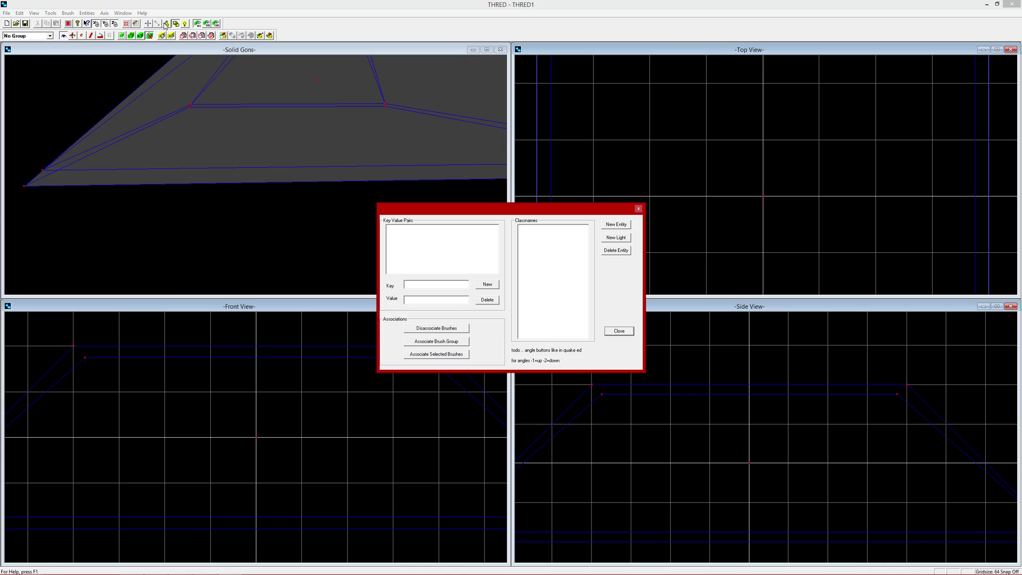
click(614, 226)
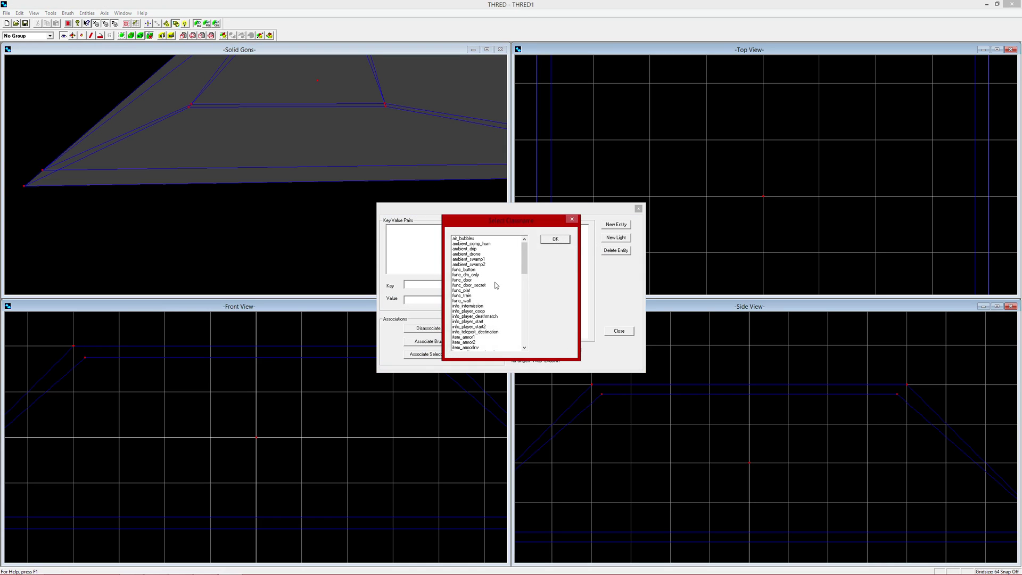
click(487, 322)
click(555, 239)
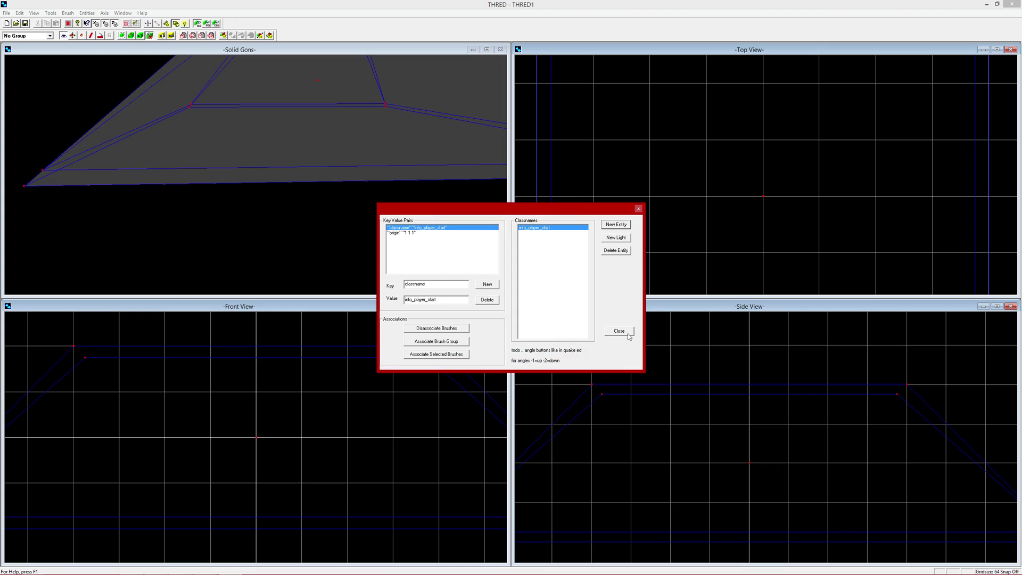
click(620, 331)
Create a solid box brush with top and bottom X and Z sizes of 16 and a Y size of 300.
mouse_move(491, 238)
mouse_down()
mouse_move(468, 223)
mouse_move(463, 255)
mouse_move(463, 234)
mouse_move(479, 234)
mouse_up()
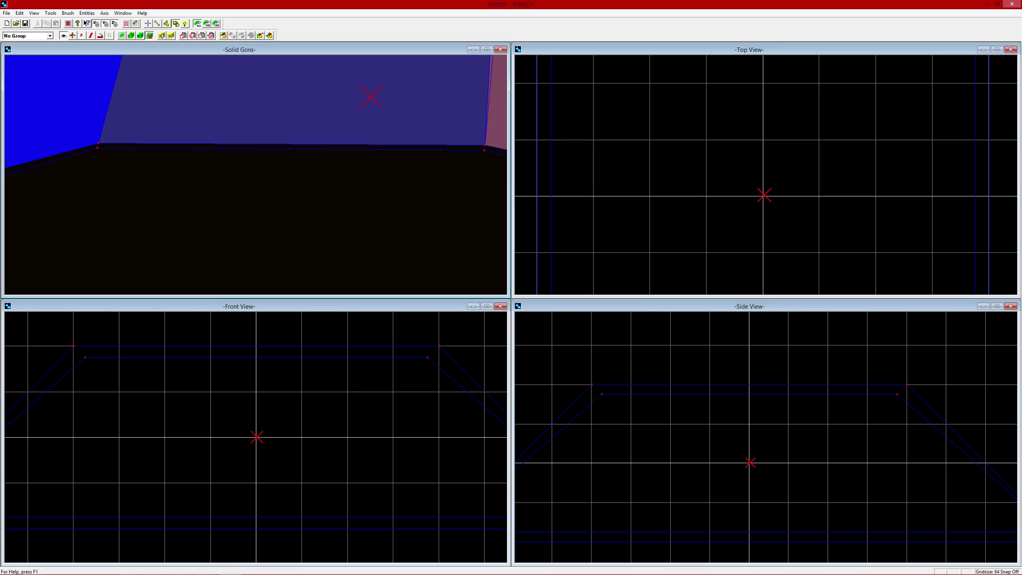
drag(296, 133, 244, 171)
drag(325, 96, 266, 137)
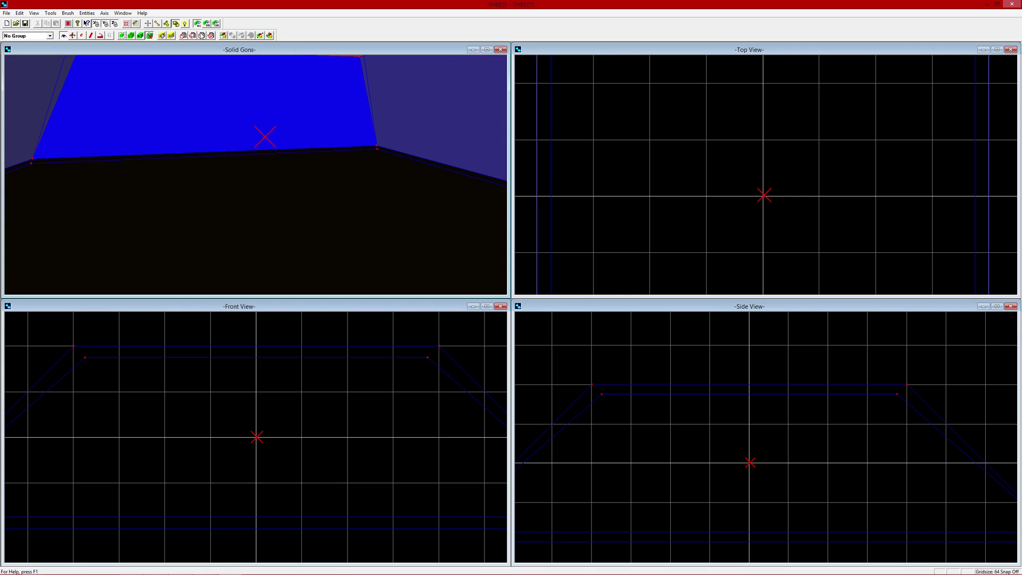
click(191, 36)
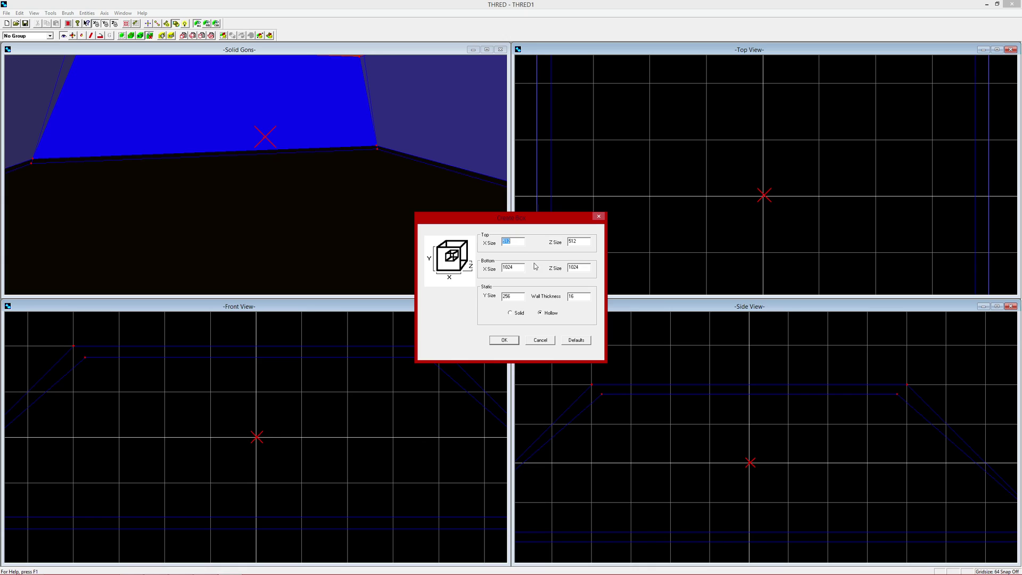
text(2)
key(Tab)
text(4)
key(shift+Tab)
text(16)
key(Tab)
key(Tab)
text(16)
key(Tab)
text(16)
key(Tab)
text(300)
click(517, 314)
click(505, 341)
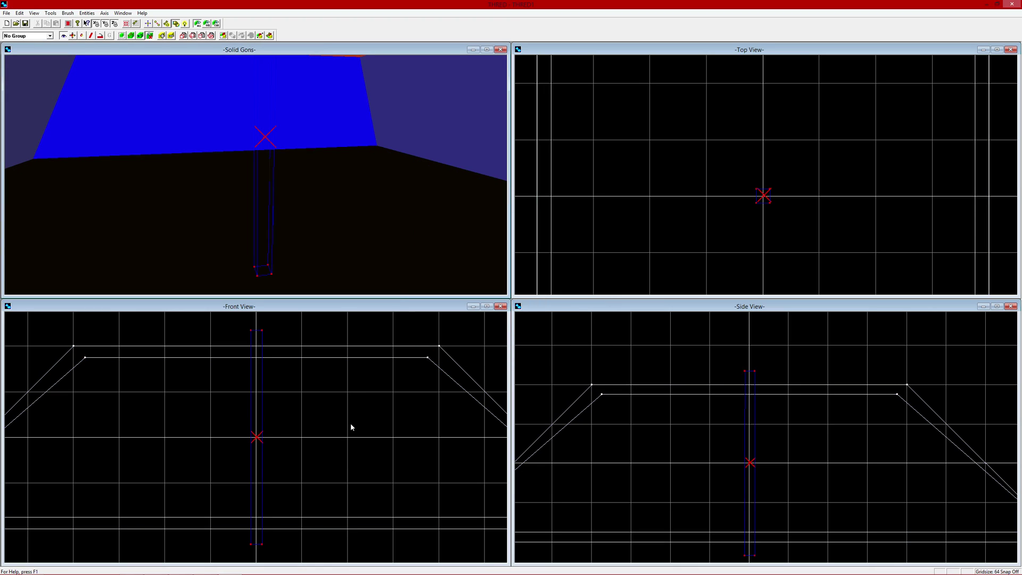
Examine the narrow pillar brush and the surrounding room from different angles in the 3D view.
key(alt)
key(Escape)
key(Left)
key(Left)
key(Left)
key(Left)
key(Left)
key(Left)
key(Left)
key(Left)
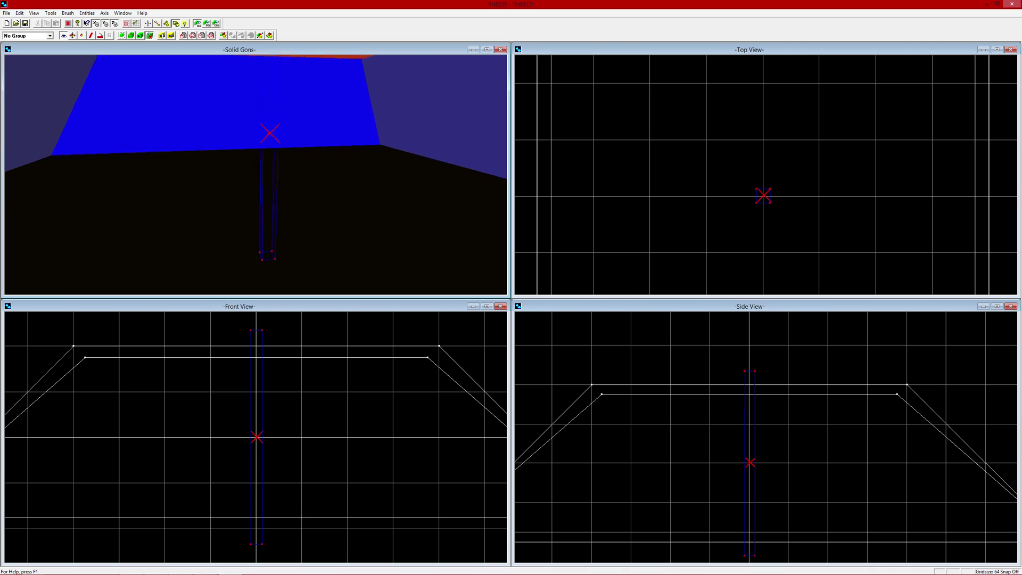
key(Left)
key(Left)
key(Left)
key(Left)
key(Left)
key(Left)
key(Left)
key(Left)
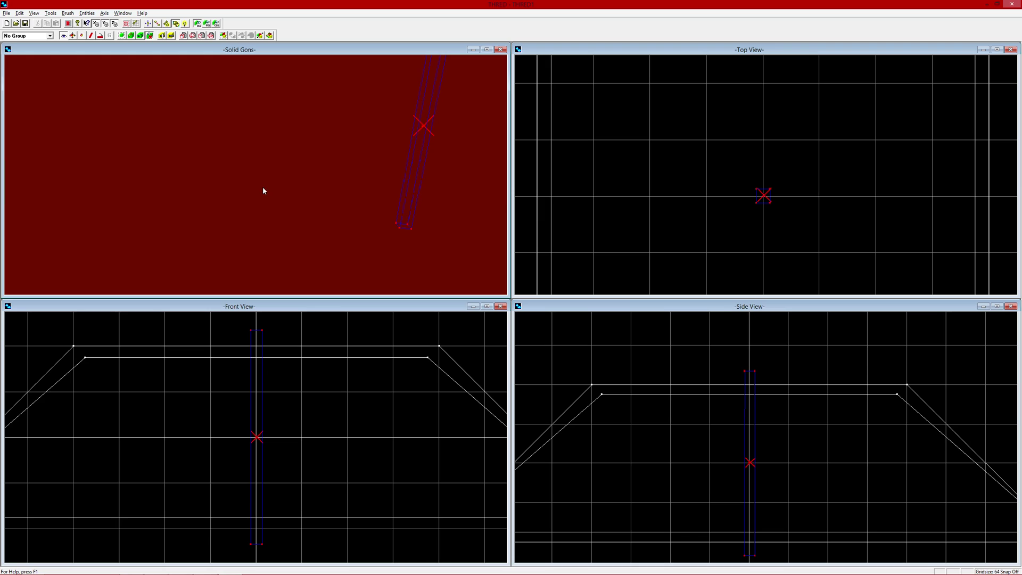
key(Left)
key(Left)
Recreate the solid box brush with its top and bottom X sizes set to 512.
click(183, 36)
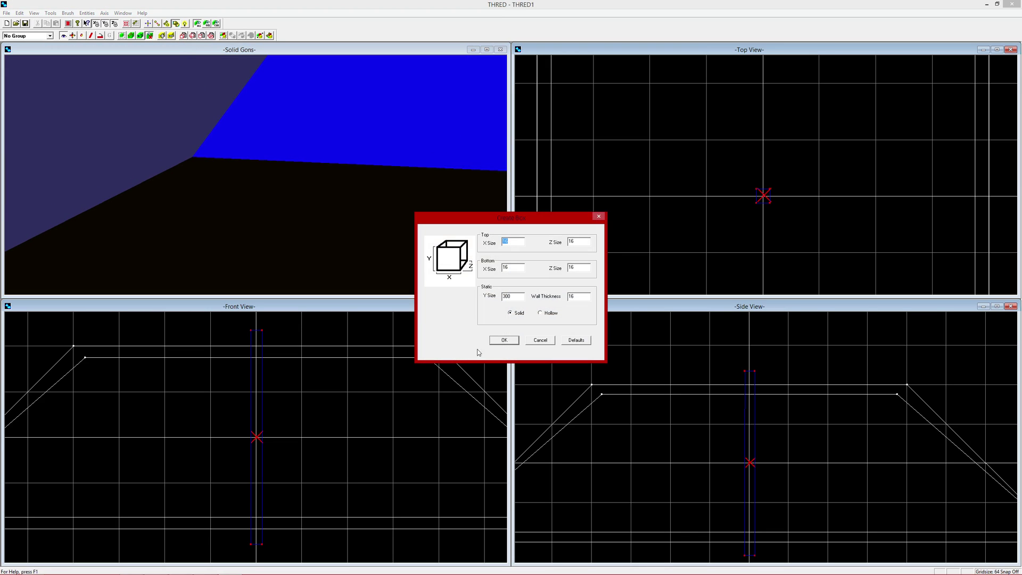
key(Tab)
key(Tab)
double_click(584, 245)
double_click(514, 242)
text(2512112)
click(504, 340)
mouse_move(349, 217)
mouse_down()
mouse_move(325, 208)
mouse_move(333, 190)
mouse_up()
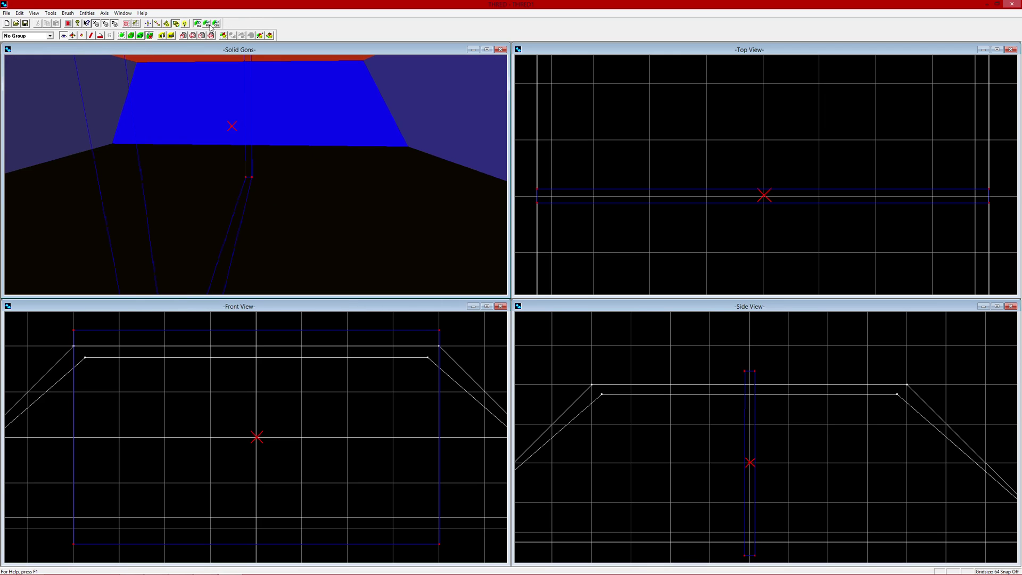
Recreate the solid box brush with X size 16 and Z size 2056 at both top and bottom.
click(182, 36)
text(16)
double_click(520, 266)
text(16)
double_click(578, 241)
text(4)
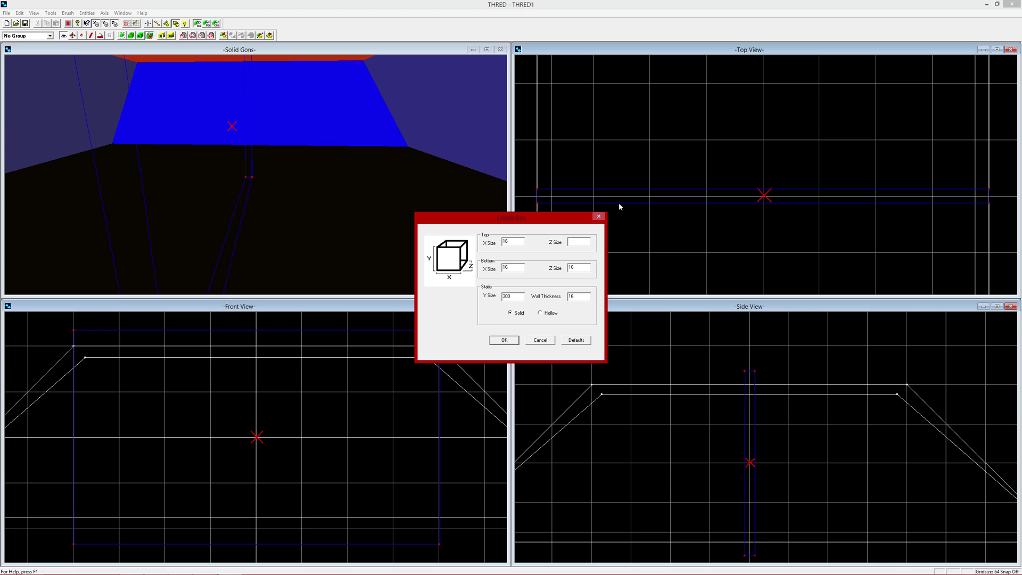
text(102)
double_click(572, 266)
text(1)
key(shift+Tab)
key(shift+Tab)
text(20)
key(Return)
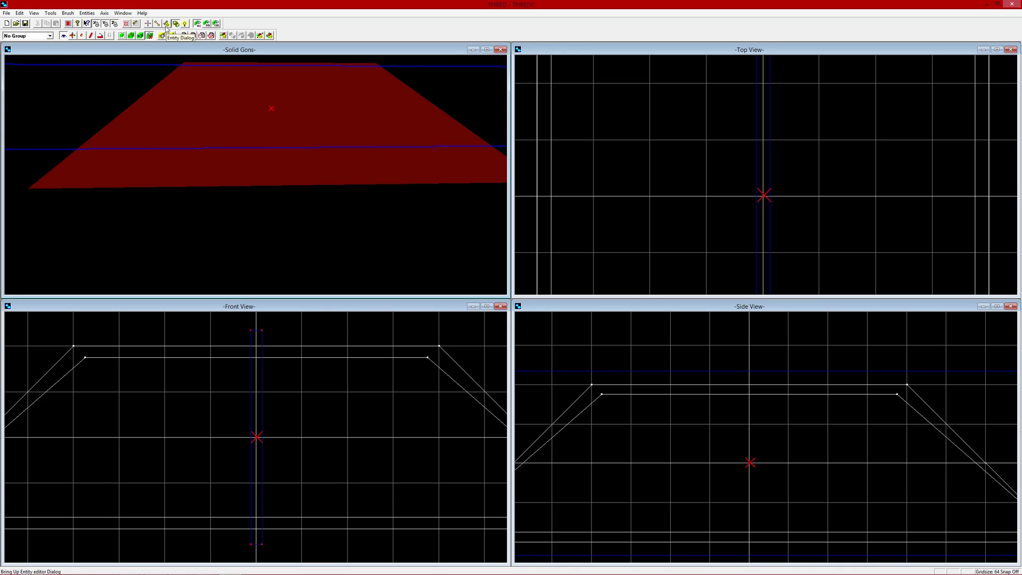
Recreate the solid box brush with its top and bottom Z sizes set to 1056.
click(132, 39)
click(562, 294)
click(183, 36)
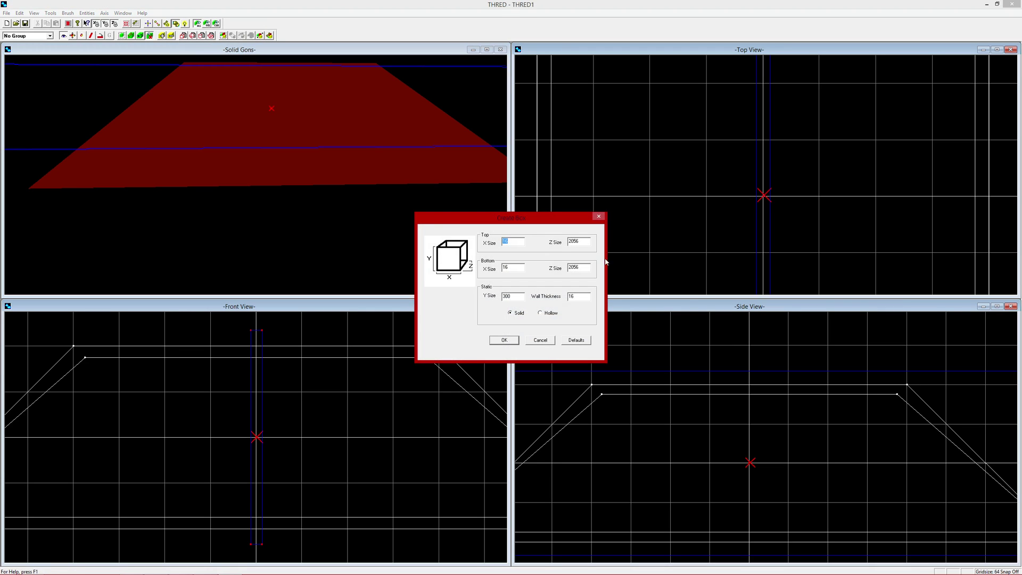
double_click(569, 241)
text(1)
key(Tab)
text(105)
click(496, 341)
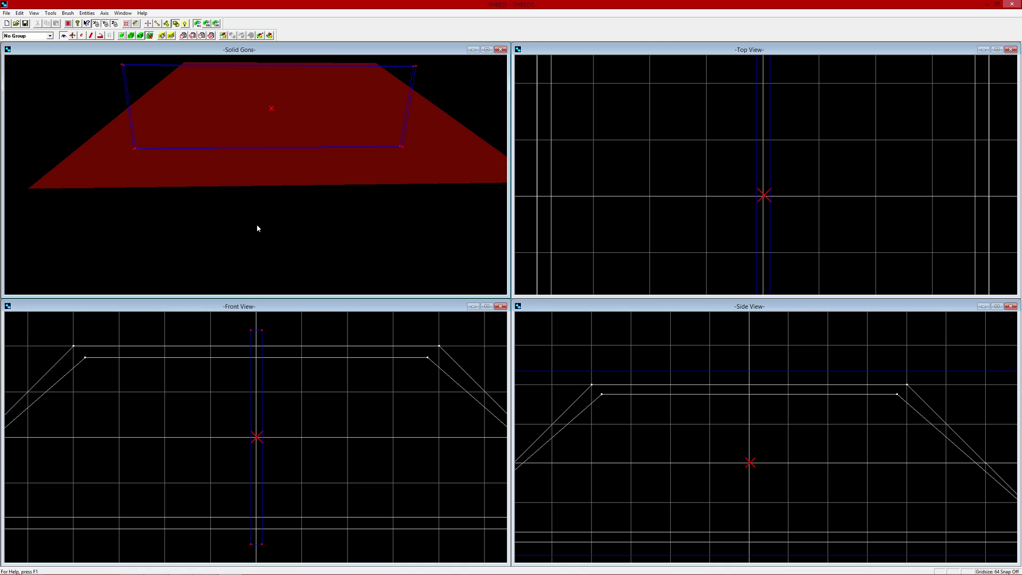
Move the thin wall brush along X from the room's centre out to its sloped side wall.
drag(262, 223, 255, 170)
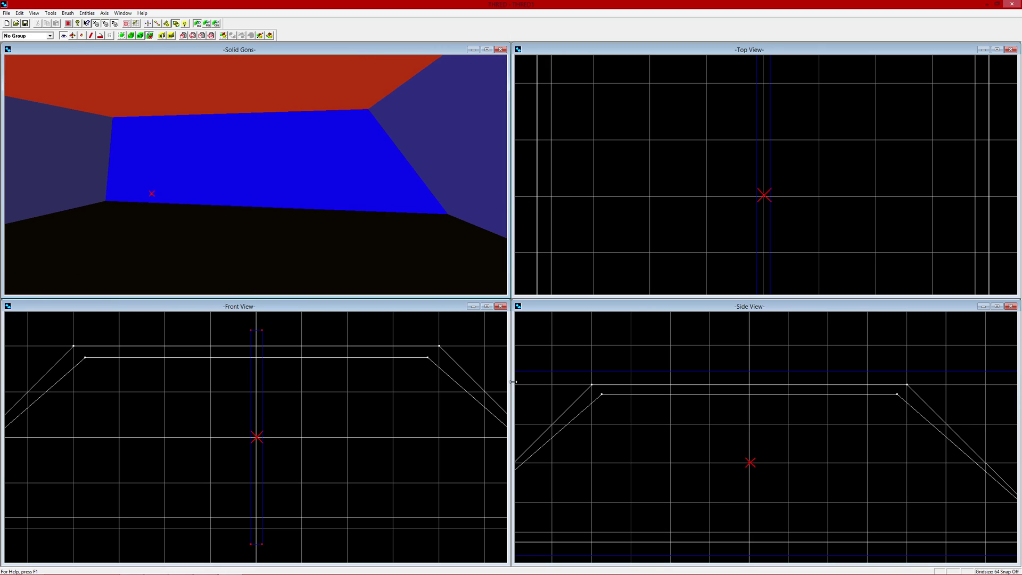
drag(838, 204, 812, 69)
right_drag(803, 197, 771, 147)
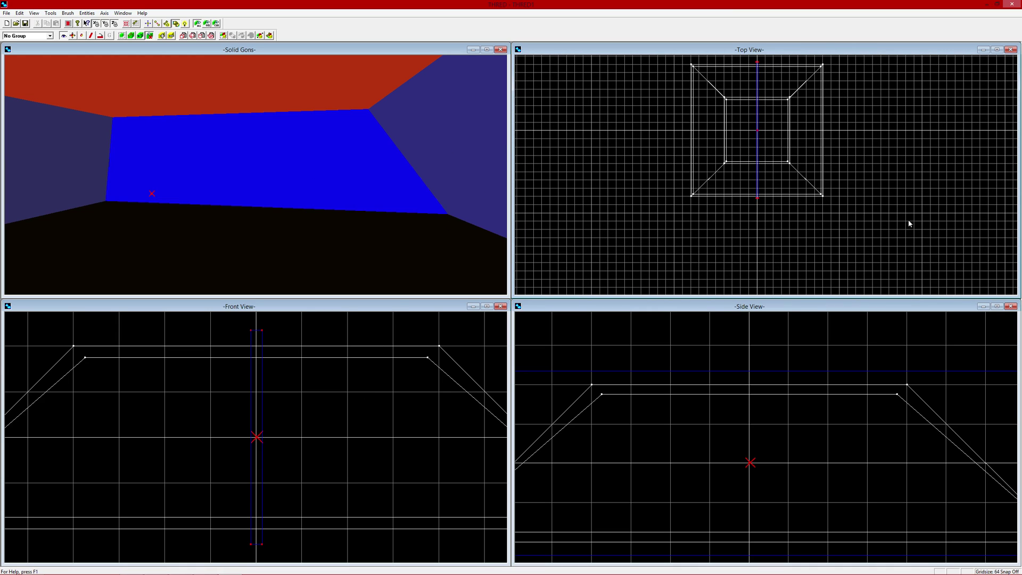
drag(851, 144, 874, 141)
drag(682, 143, 677, 158)
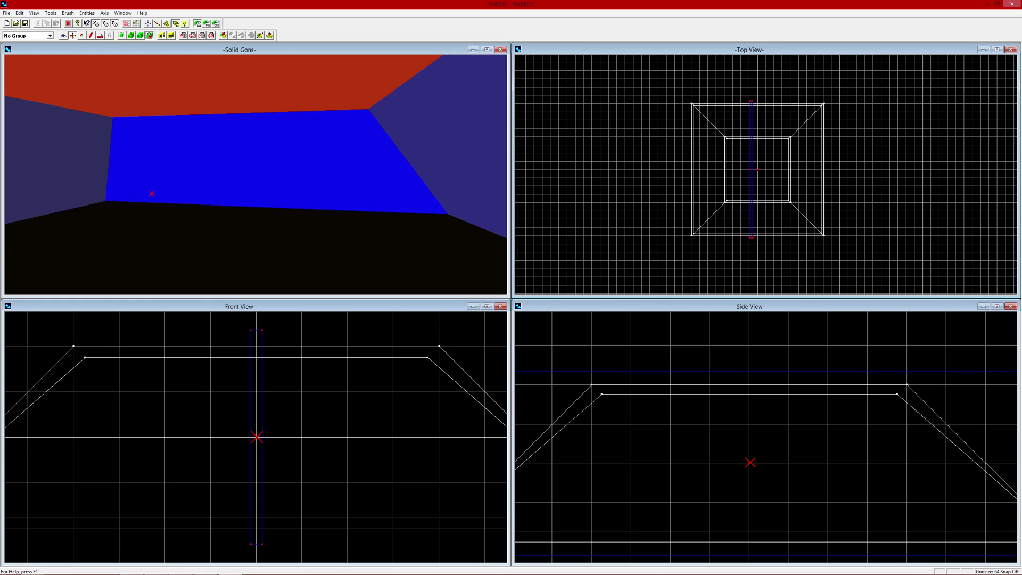
drag(256, 436, 80, 436)
drag(885, 149, 873, 149)
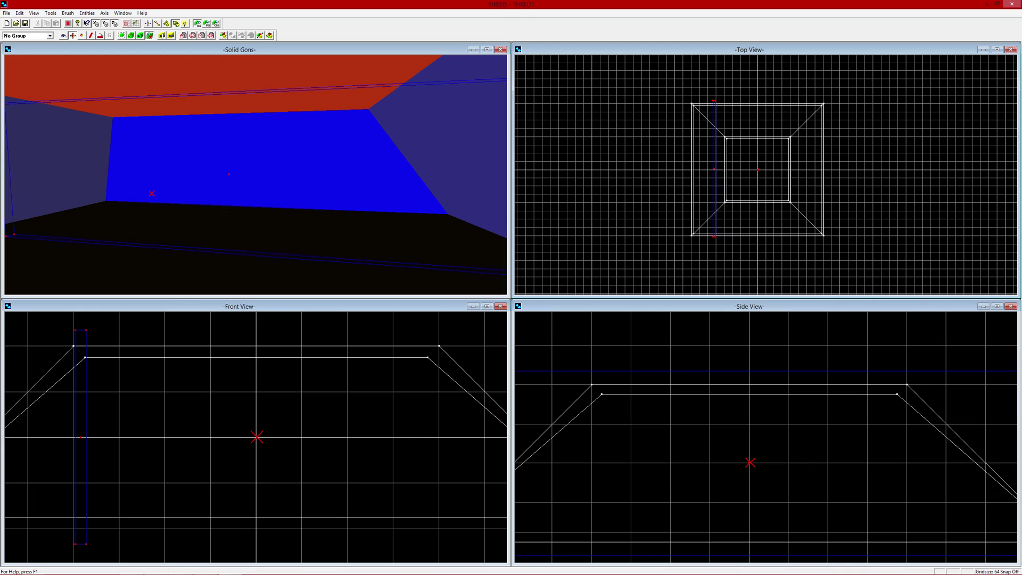
drag(282, 61, 215, 61)
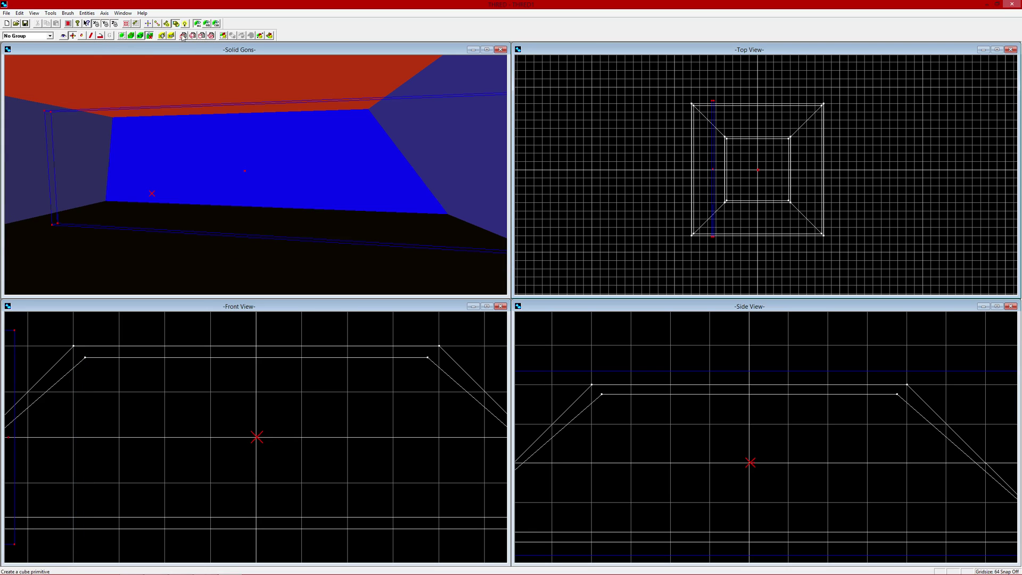
Recreate the solid box brush with X size 16 and its top and bottom Z sizes set to 1500.
click(210, 36)
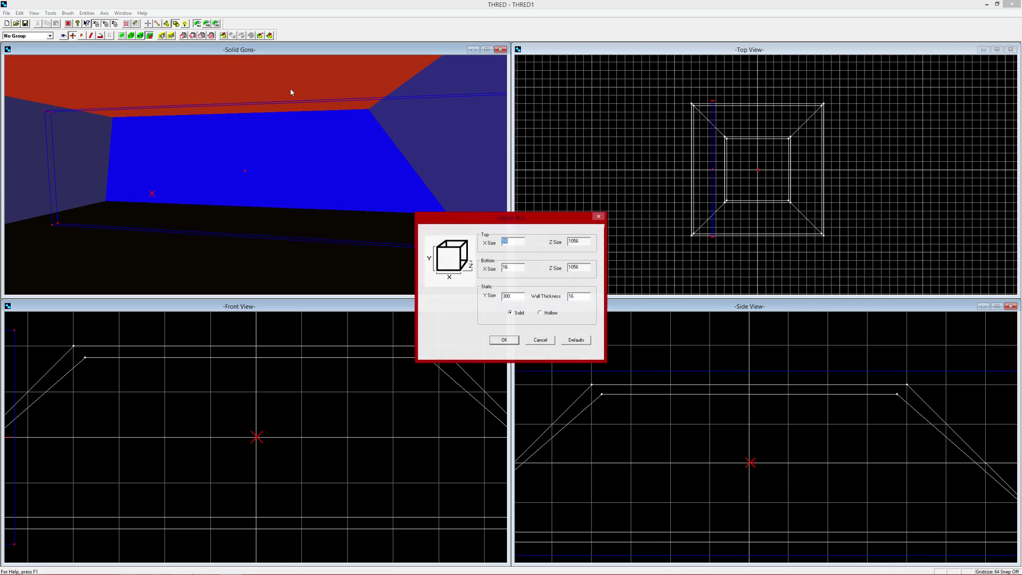
double_click(583, 241)
text(1500)
key(Tab)
text(1)
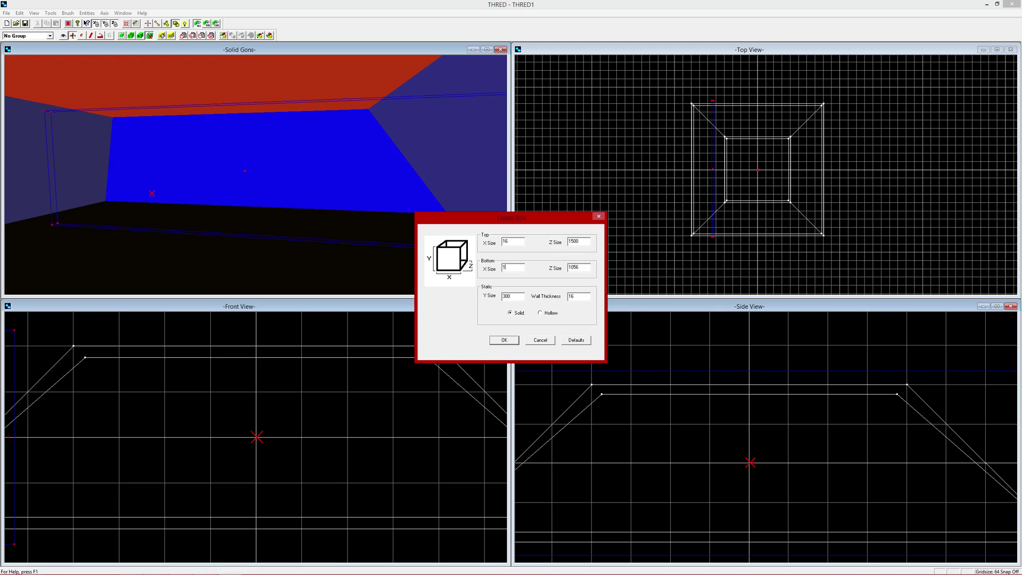
text(6)
key(Tab)
text(1500)
key(Return)
scroll(739, 140, up, 2)
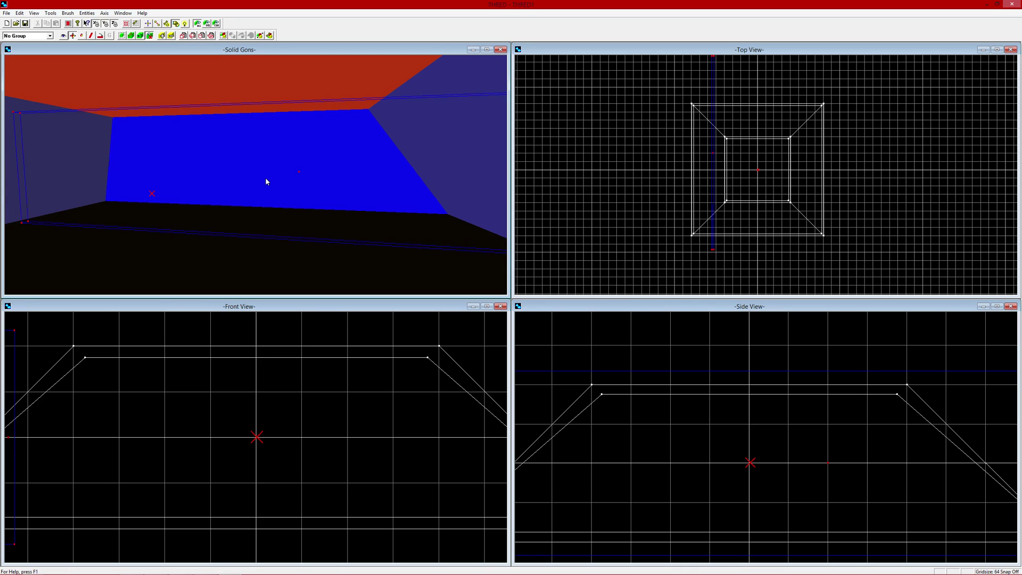
Choose the grey concrete slab texture and add the thin wall brush to the level.
drag(203, 160, 107, 160)
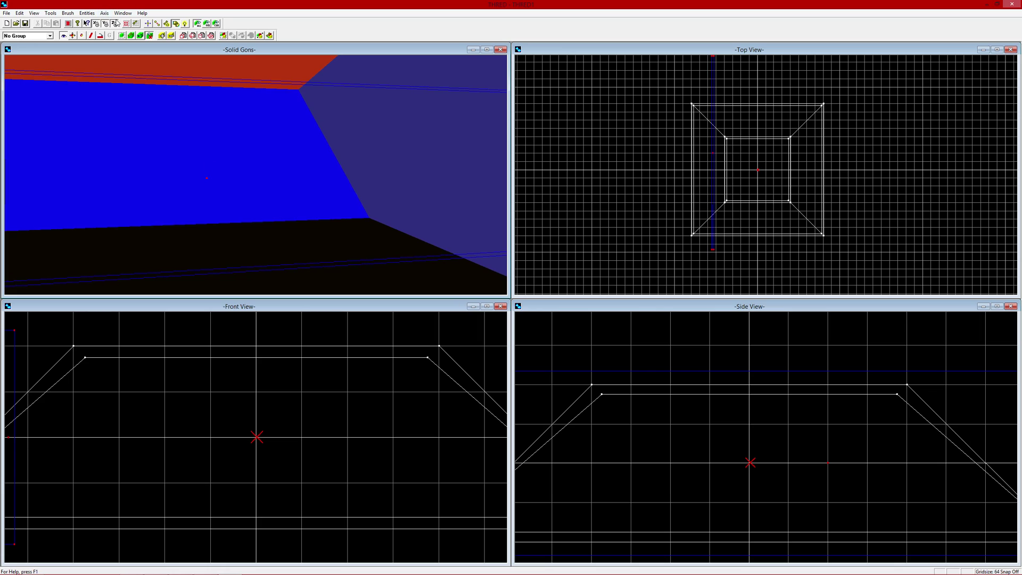
click(49, 13)
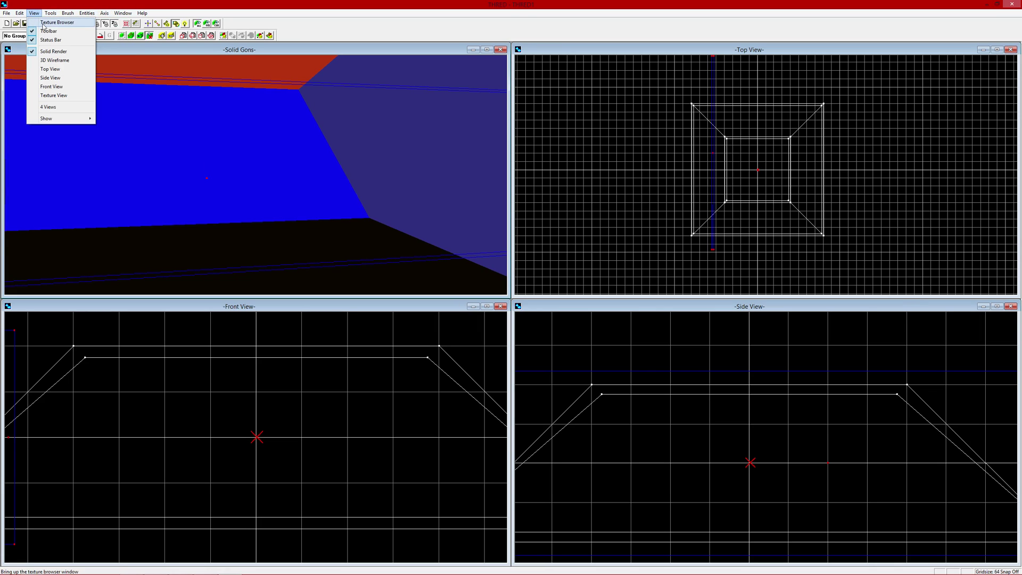
click(53, 22)
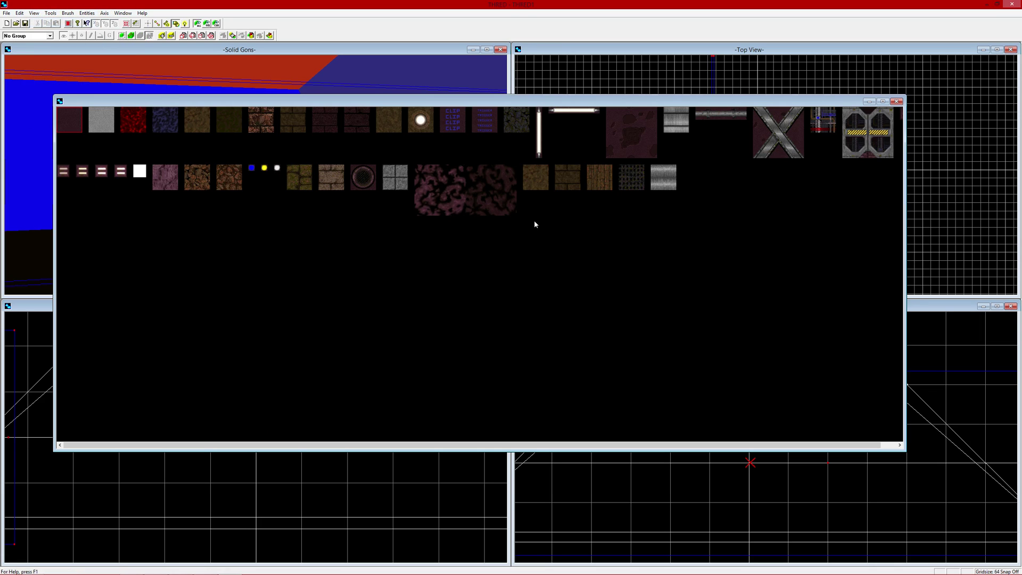
click(675, 125)
click(396, 180)
click(898, 102)
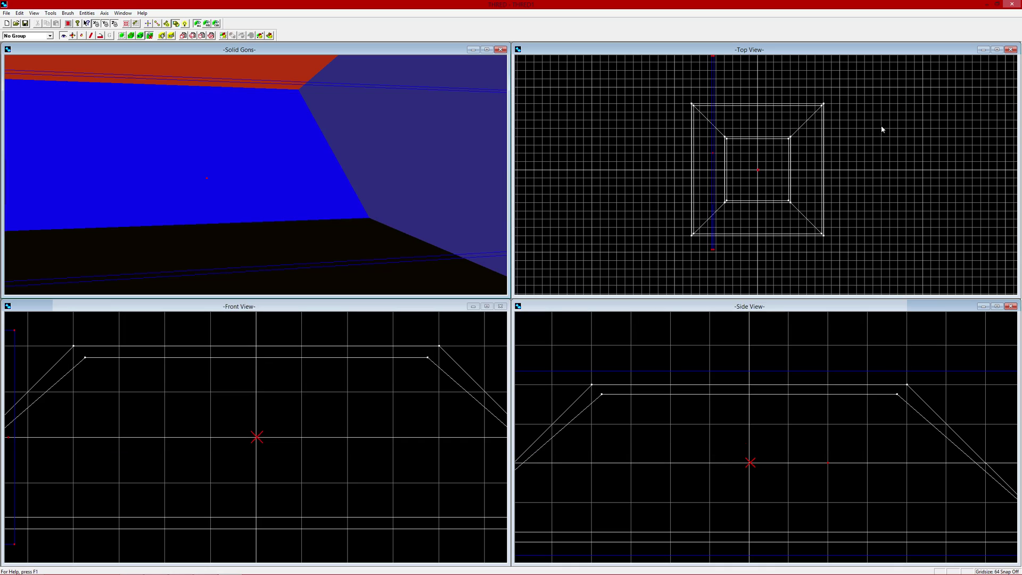
click(163, 36)
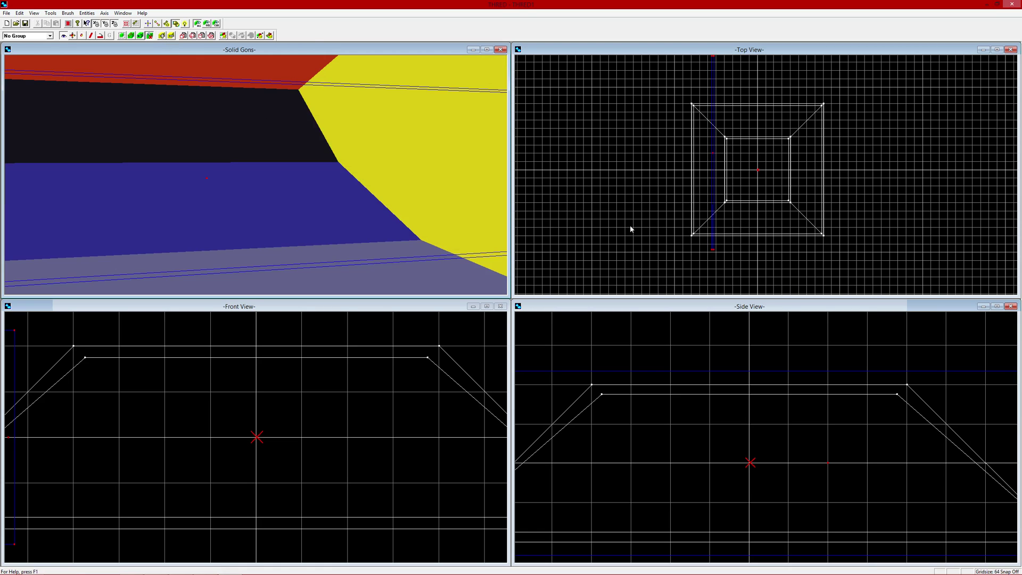
Examine the added wall brush and its fit with the room from different angles in the 3D view.
key(Right)
key(Right)
key(Right)
key(Right)
key(Right)
key(Right)
key(Up)
key(Up)
key(Up)
key(Up)
key(Up)
key(Up)
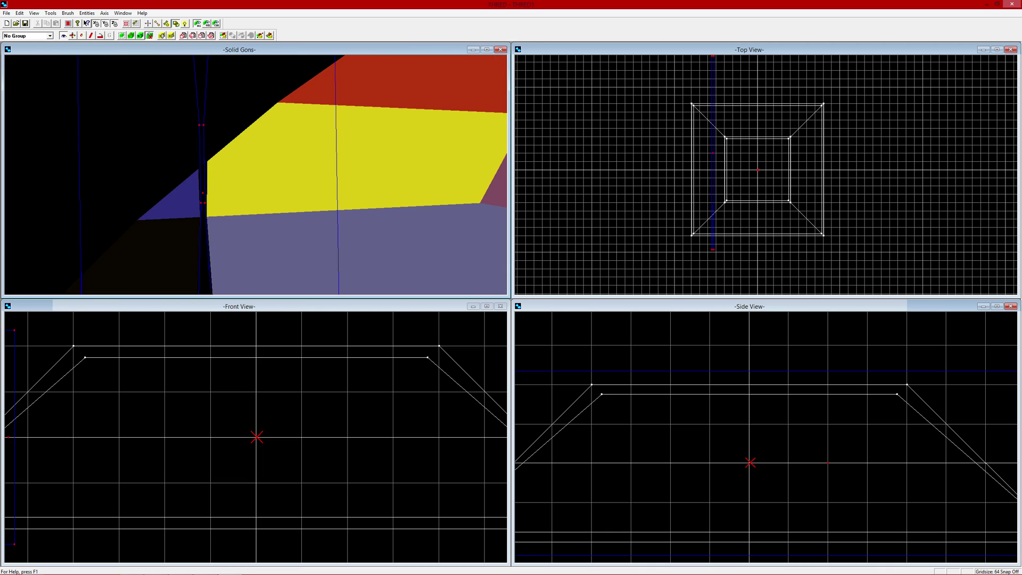
key(Down)
key(Down)
key(Down)
key(Down)
key(Down)
key(Down)
key(Up)
key(Down)
key(Down)
key(Down)
key(Up)
key(Up)
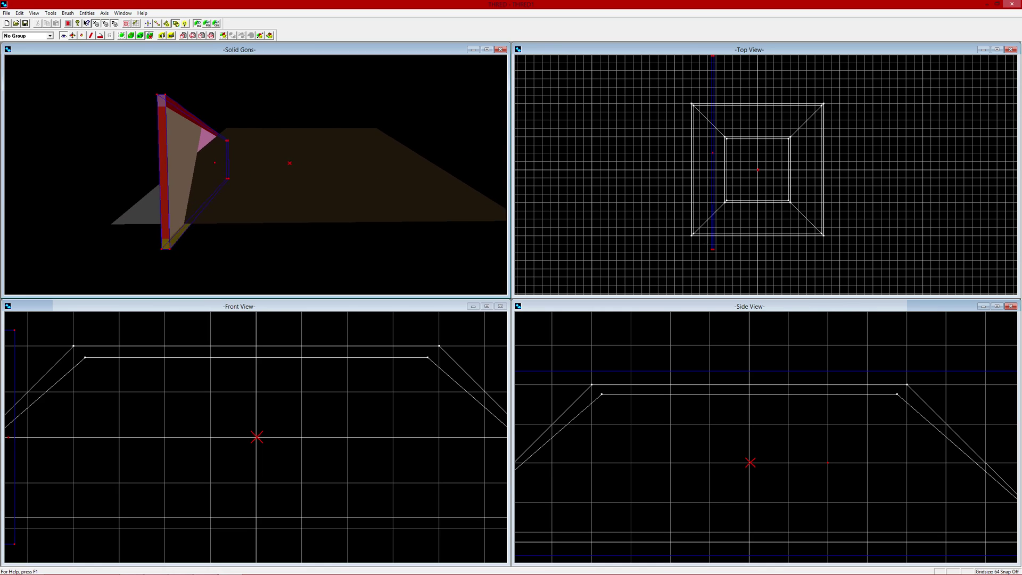
key(Up)
key(Up)
key(Up)
key(Up)
key(Up)
key(Up)
key(Up)
key(Up)
key(Up)
key(Up)
key(Up)
key(Up)
key(Down)
key(Up)
key(Up)
key(Up)
key(Up)
key(Up)
key(Up)
key(Up)
key(Up)
key(Up)
key(Up)
key(Down)
key(Down)
key(Down)
key(Down)
key(Down)
key(Down)
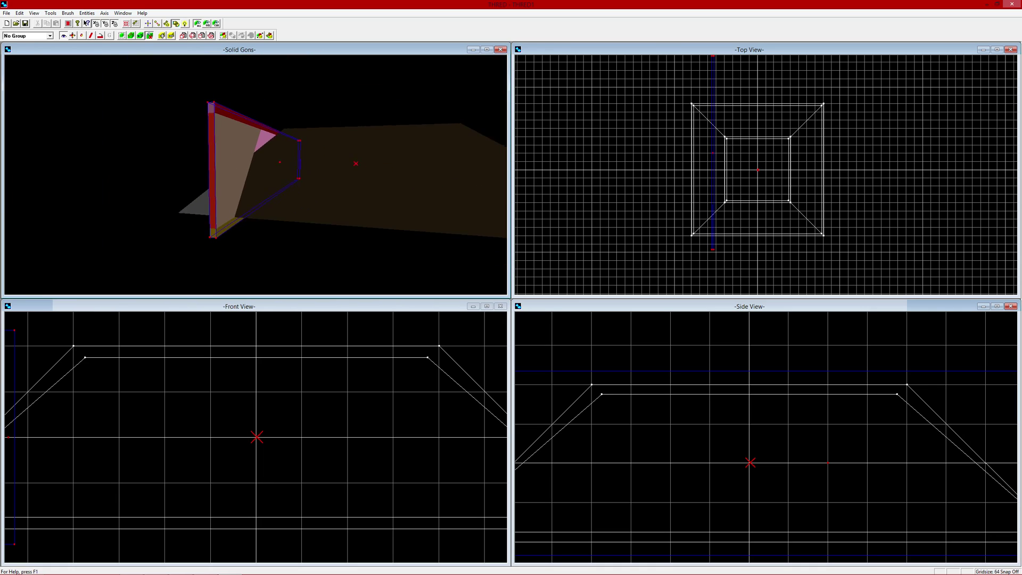
key(Right)
key(Up)
key(Down)
key(Up)
Move the template brush inward near the room's centre and add it to the level as a second thin wall.
right_drag(717, 190, 732, 185)
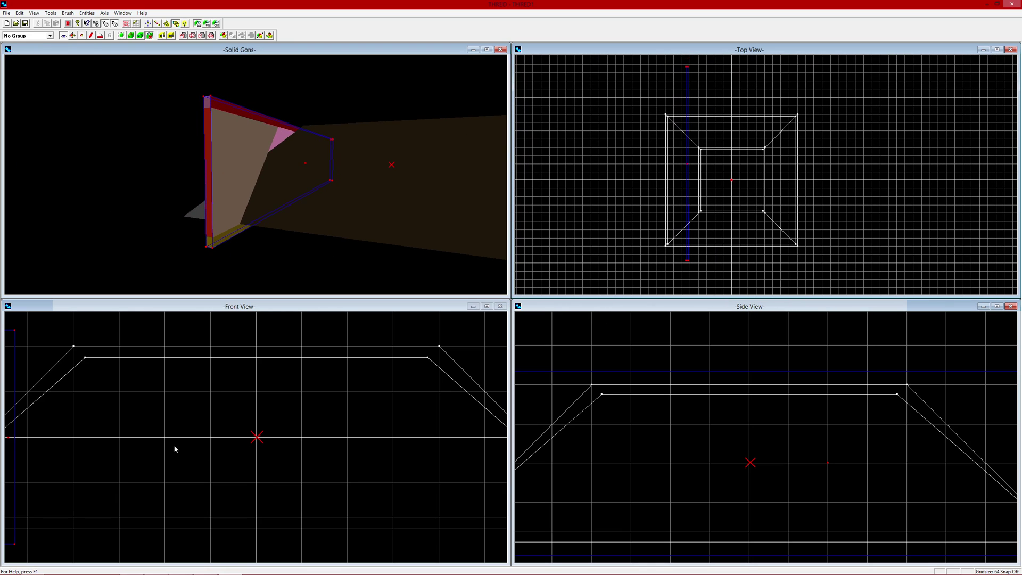
mouse_move(779, 195)
right_down()
mouse_move(814, 205)
mouse_move(793, 202)
right_up()
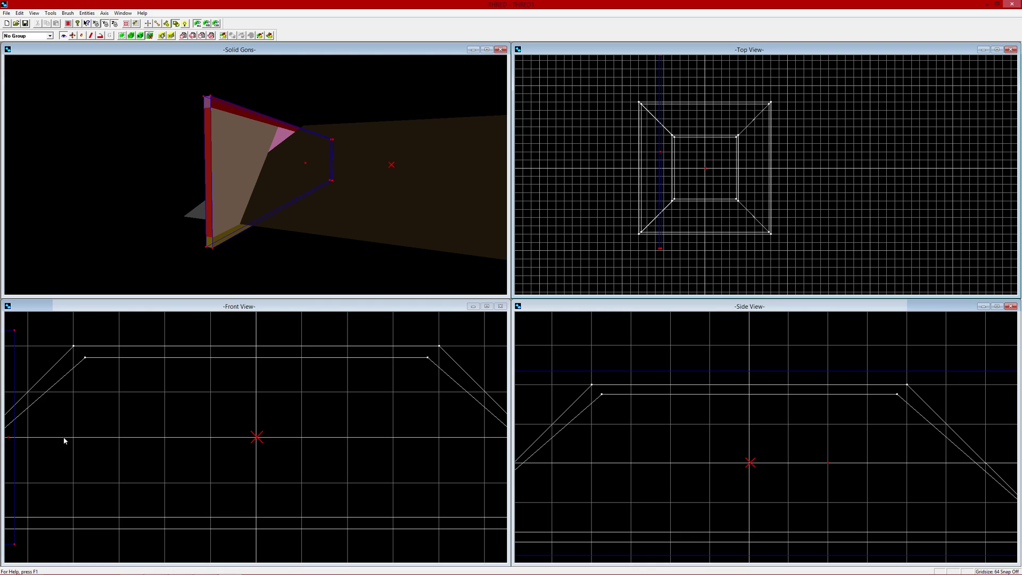
click(790, 173)
key(Up)
key(Down)
click(663, 166)
key(Right)
key(Right)
key(Right)
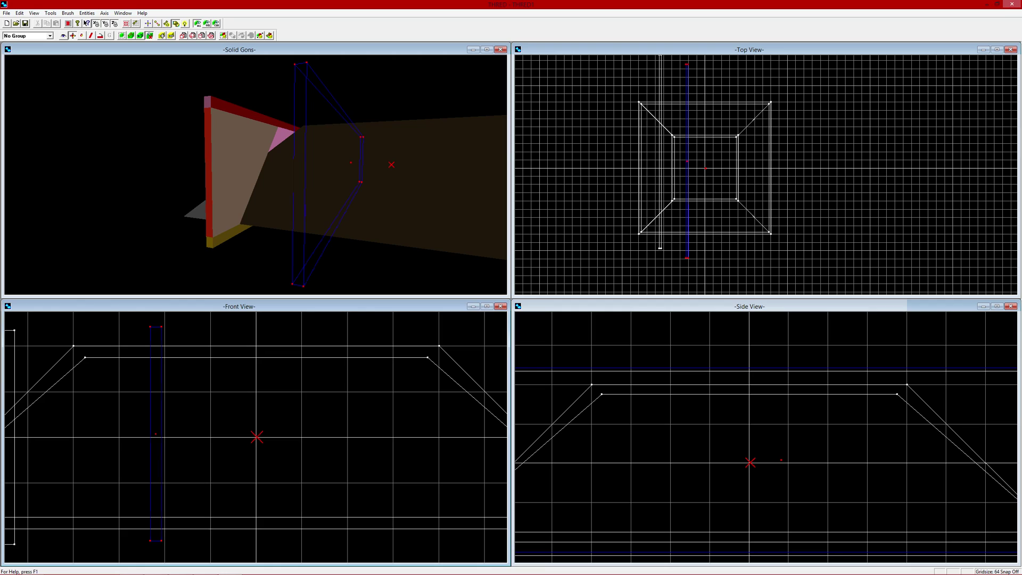
key(Left)
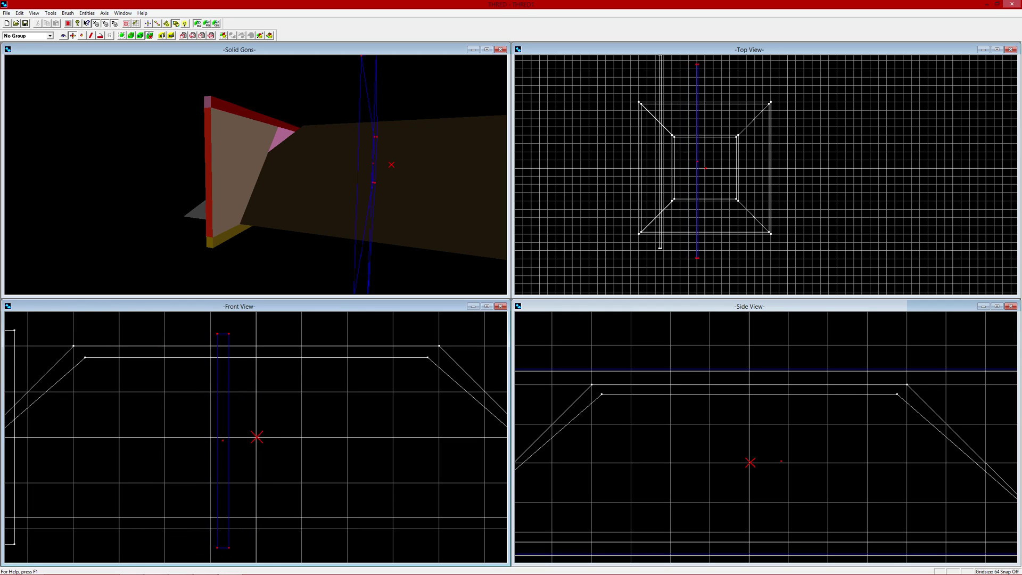
drag(257, 431, 234, 436)
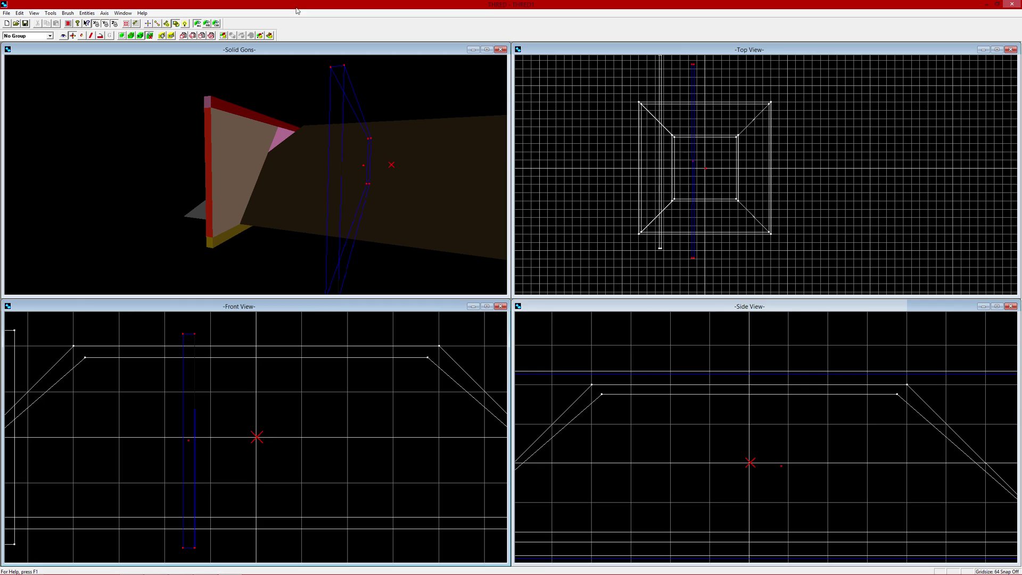
click(162, 35)
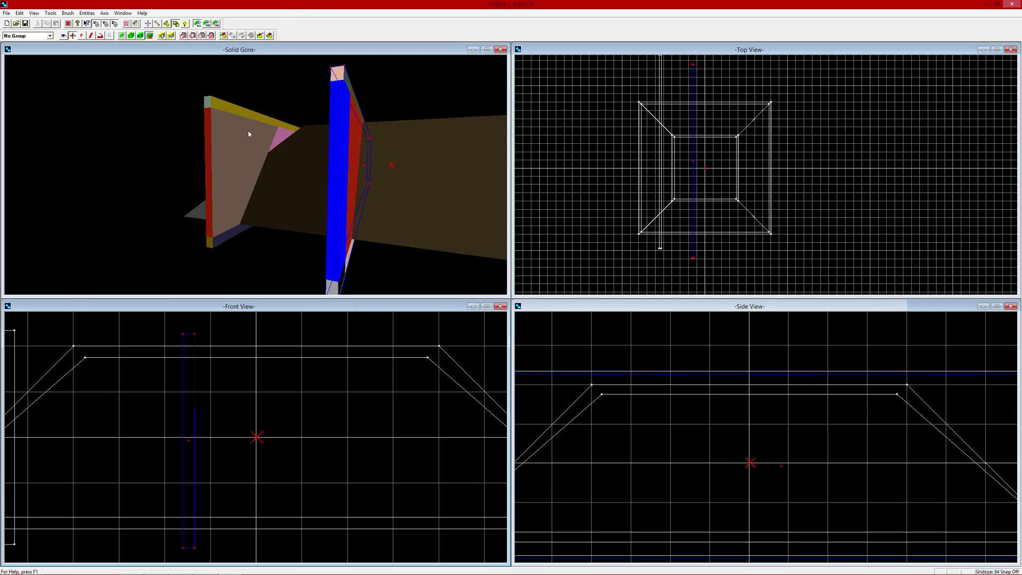
Shift the template brush beside the newly added inner wall brush and turn the 3D camera toward the room.
shift+drag(454, 224, 566, 214)
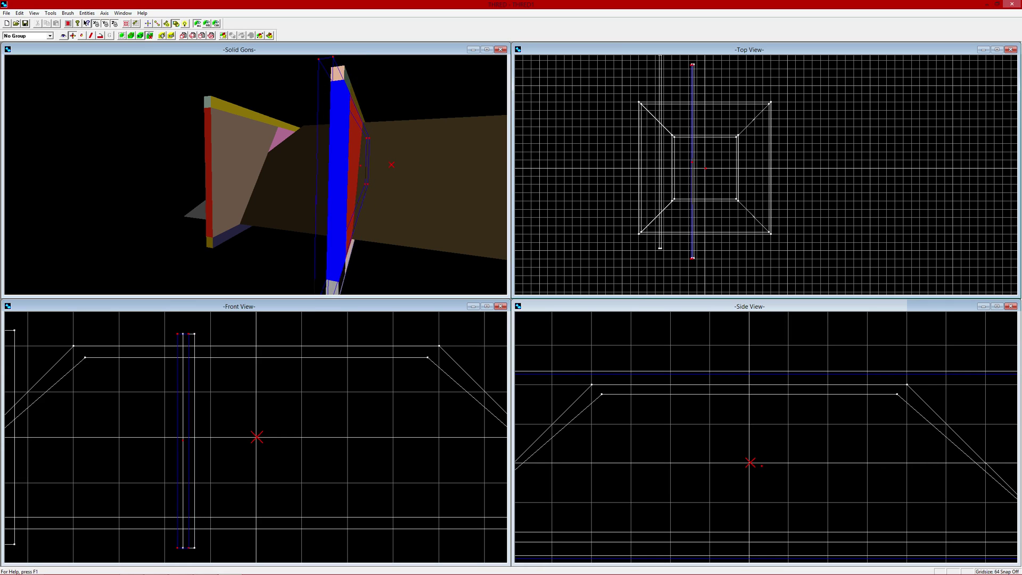
drag(456, 240, 479, 240)
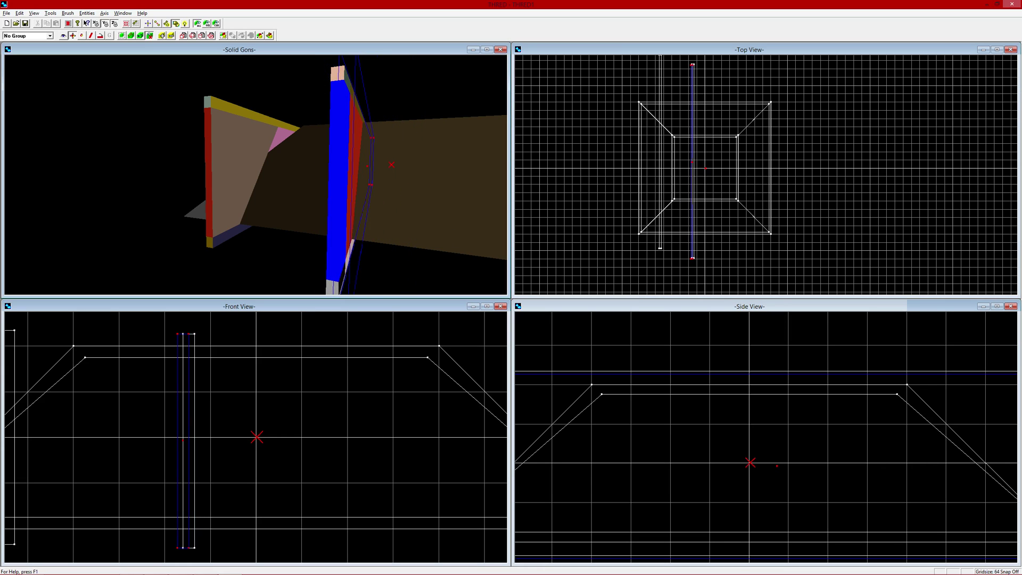
click(65, 35)
mouse_move(256, 176)
mouse_down()
mouse_move(340, 155)
mouse_move(256, 170)
mouse_move(268, 168)
mouse_up()
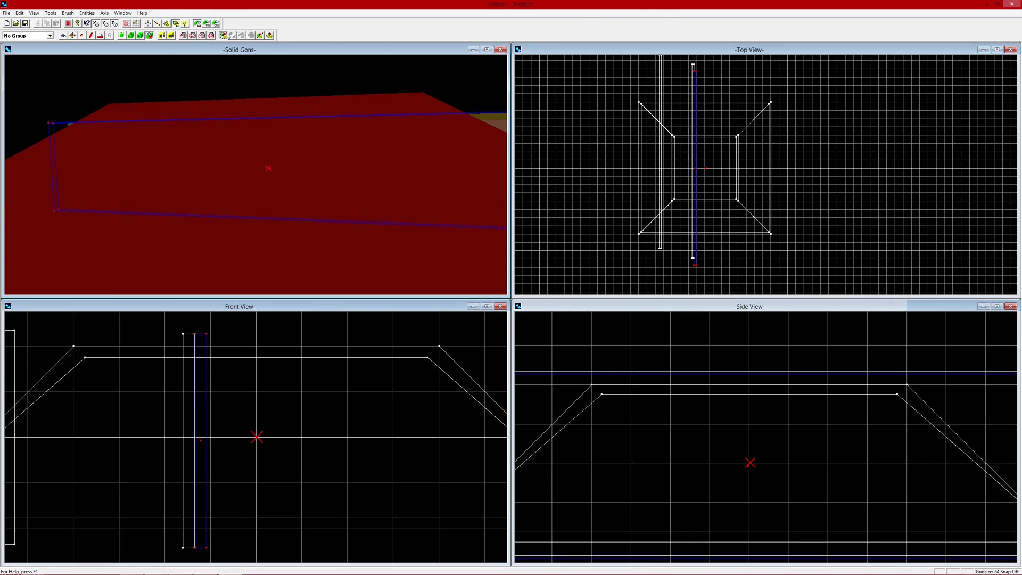
Put the inner wall brush into a new group named Door.
mouse_move(707, 59)
mouse_down()
mouse_move(705, 214)
mouse_move(673, 301)
mouse_move(683, 291)
mouse_up()
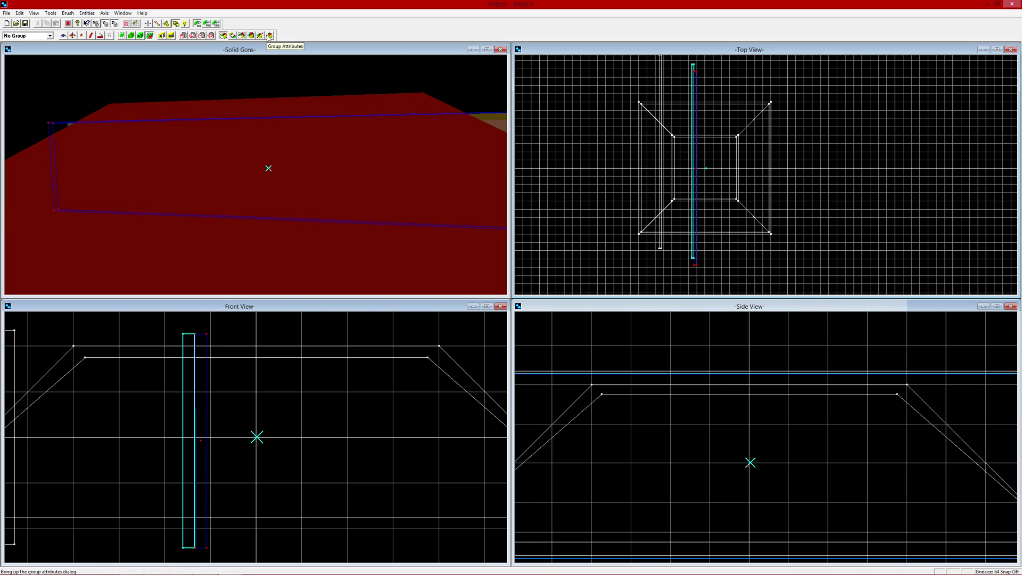
click(251, 36)
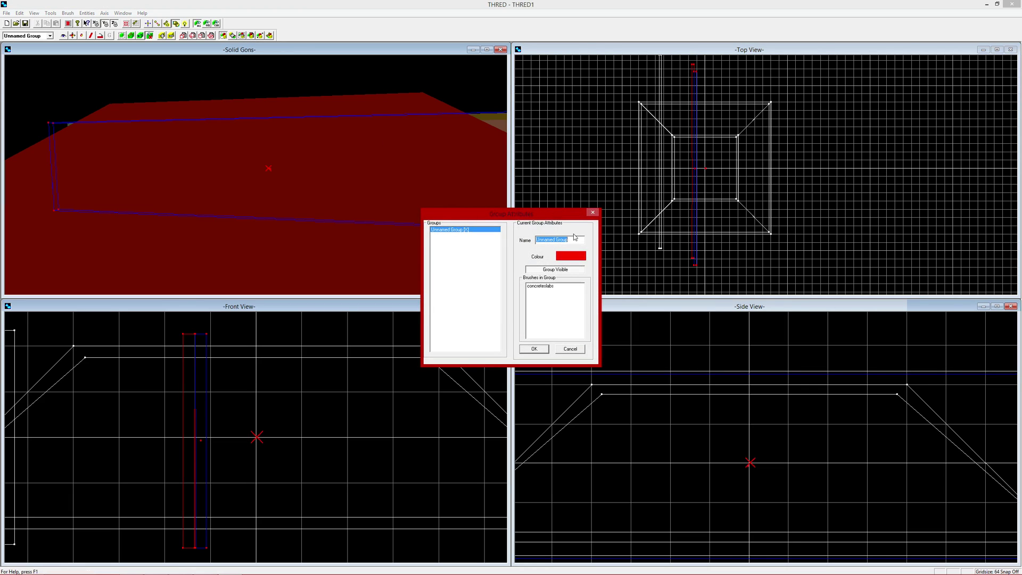
text(G)
key(BackSpace)
key(BackSpace)
text(Door)
key(Return)
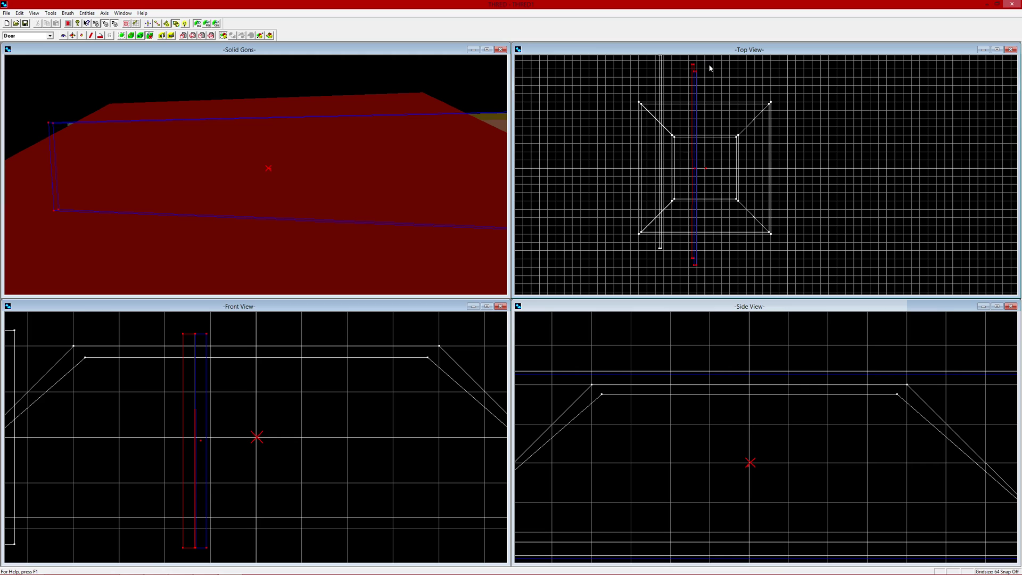
Select the Door group's wall brush and hide all the other brushes.
click(692, 175)
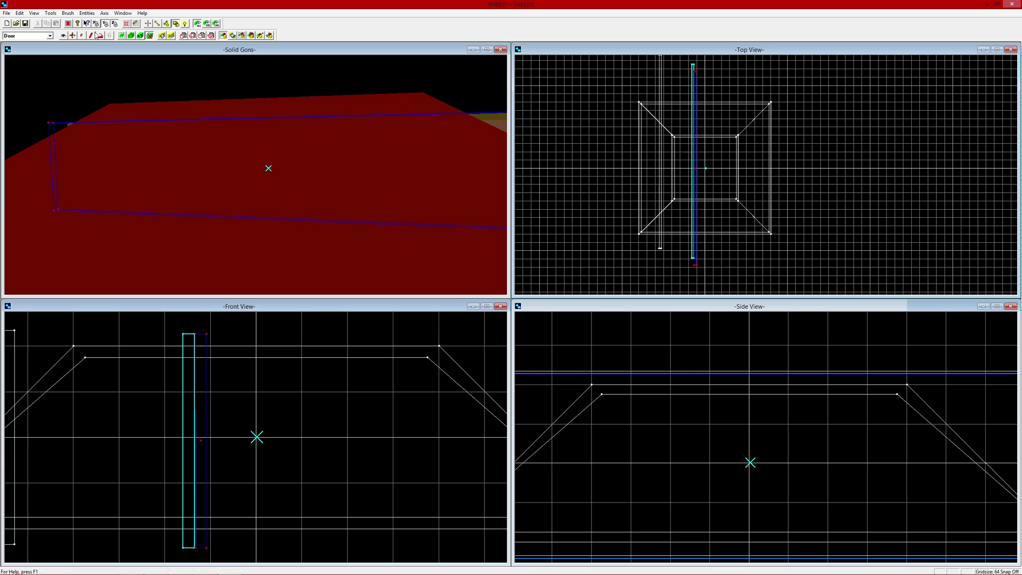
click(207, 24)
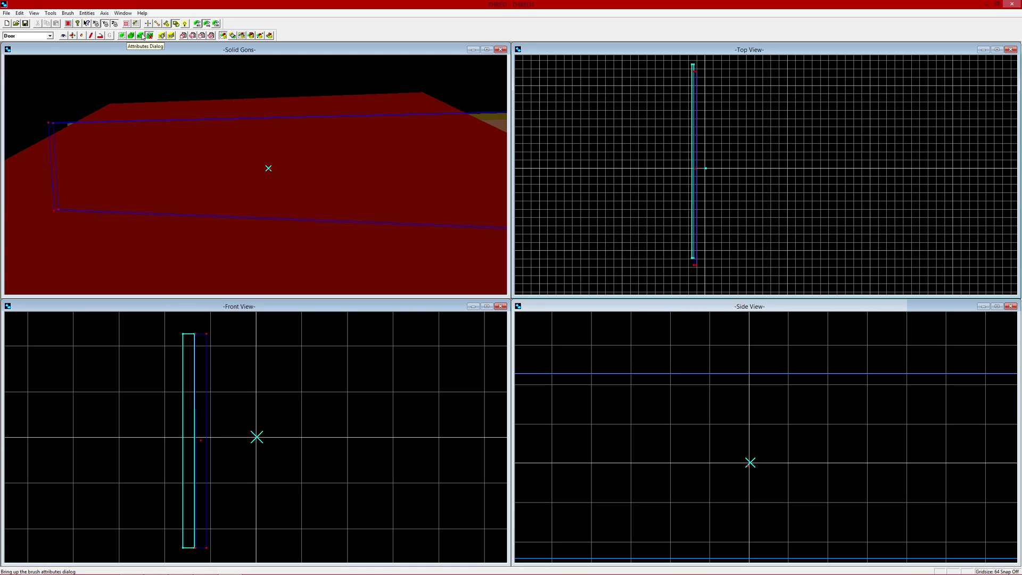
click(207, 24)
click(206, 24)
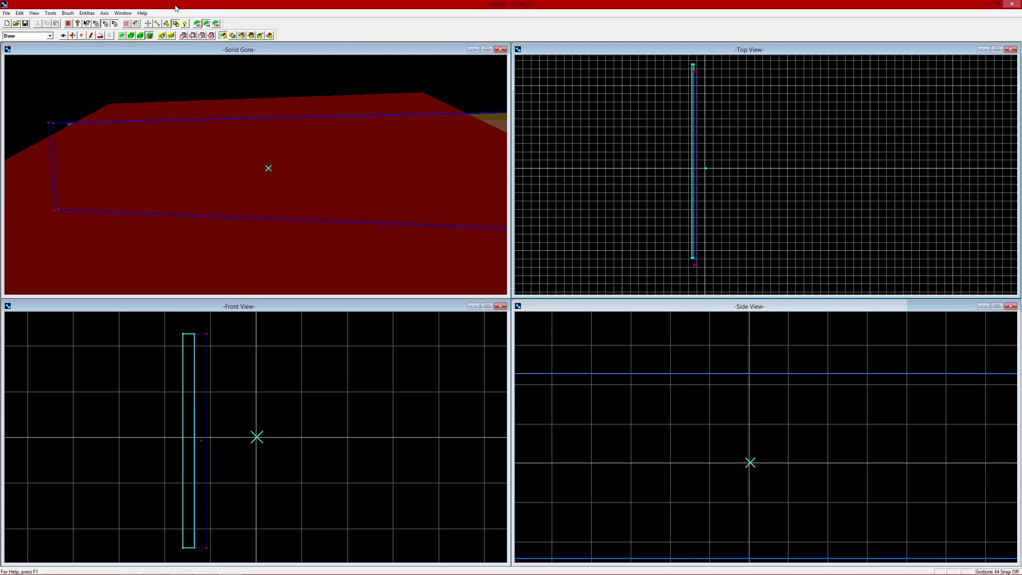
Create a new func_door entity and associate the selected wall brush with it.
click(167, 24)
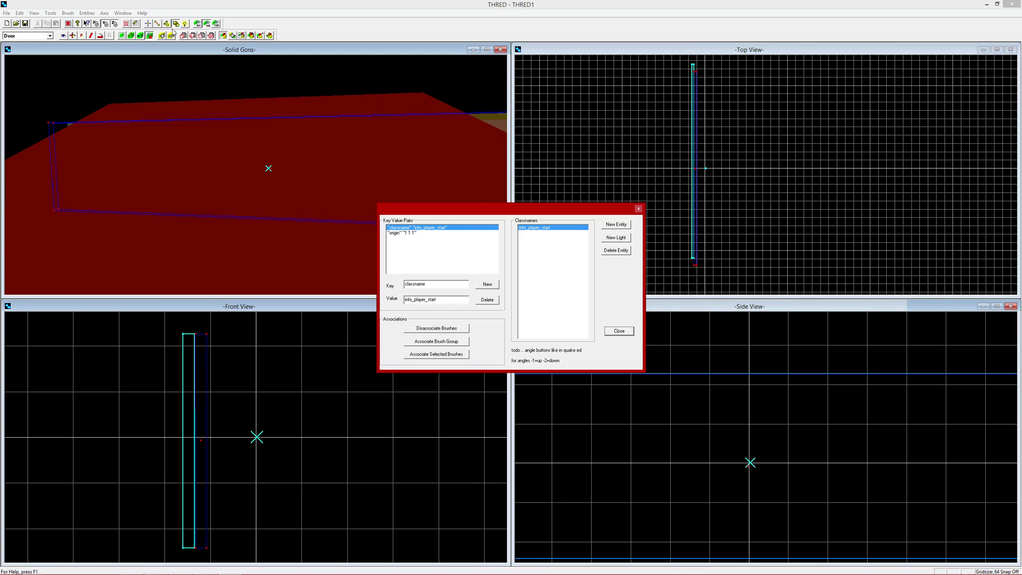
click(638, 209)
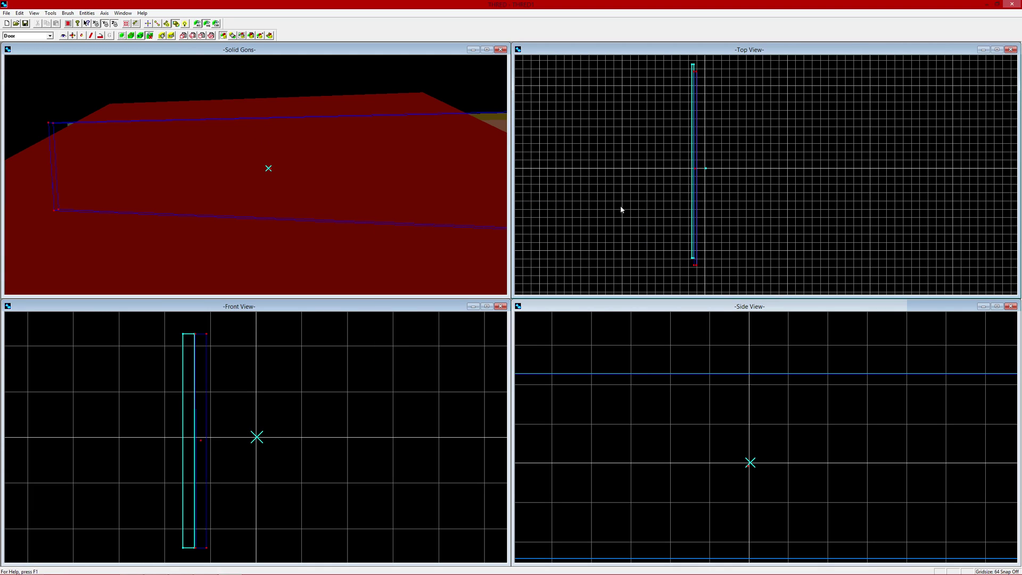
click(166, 25)
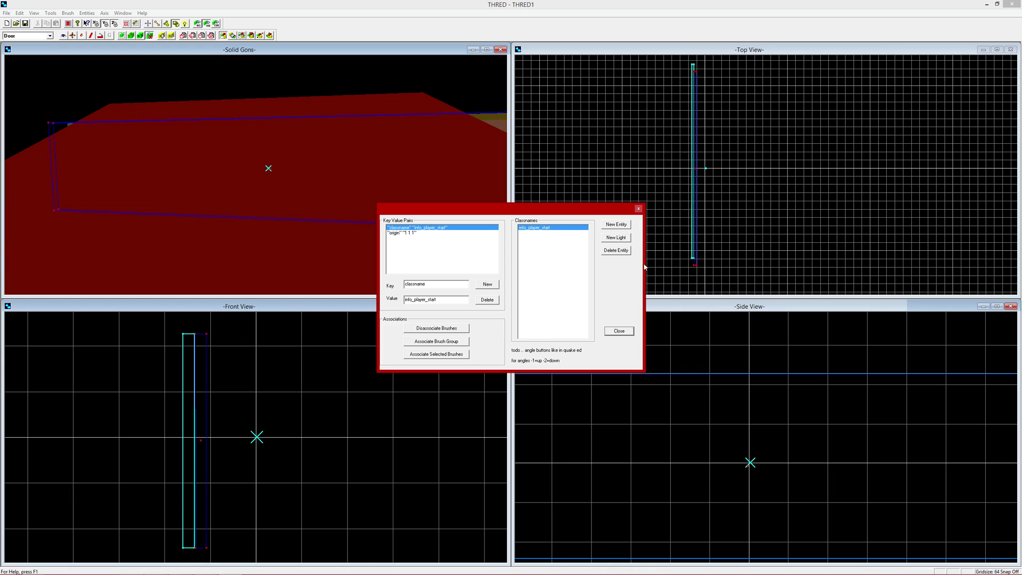
click(618, 225)
scroll(485, 280, down, 8)
scroll(494, 289, up, 4)
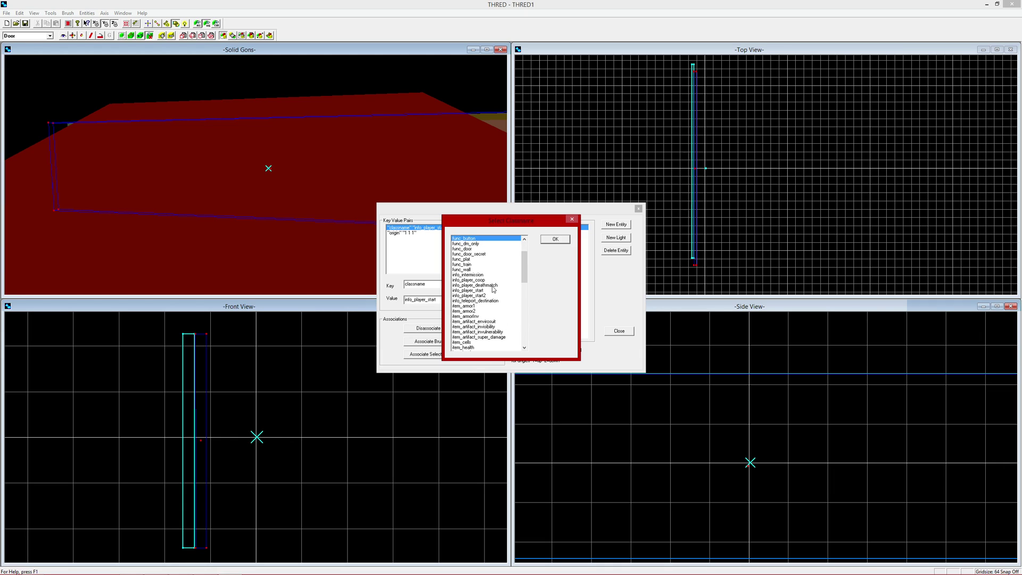
click(490, 249)
click(557, 239)
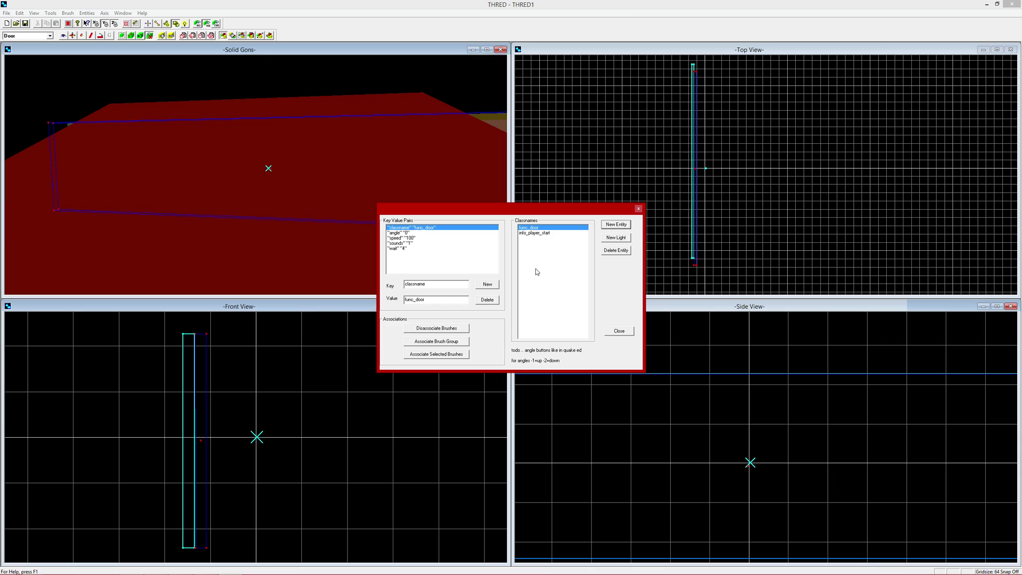
click(441, 355)
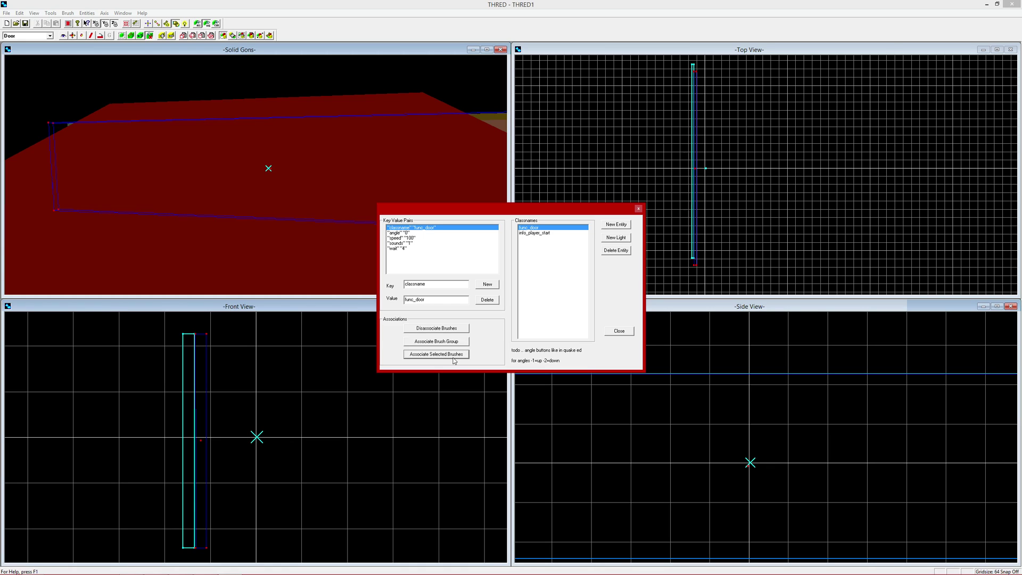
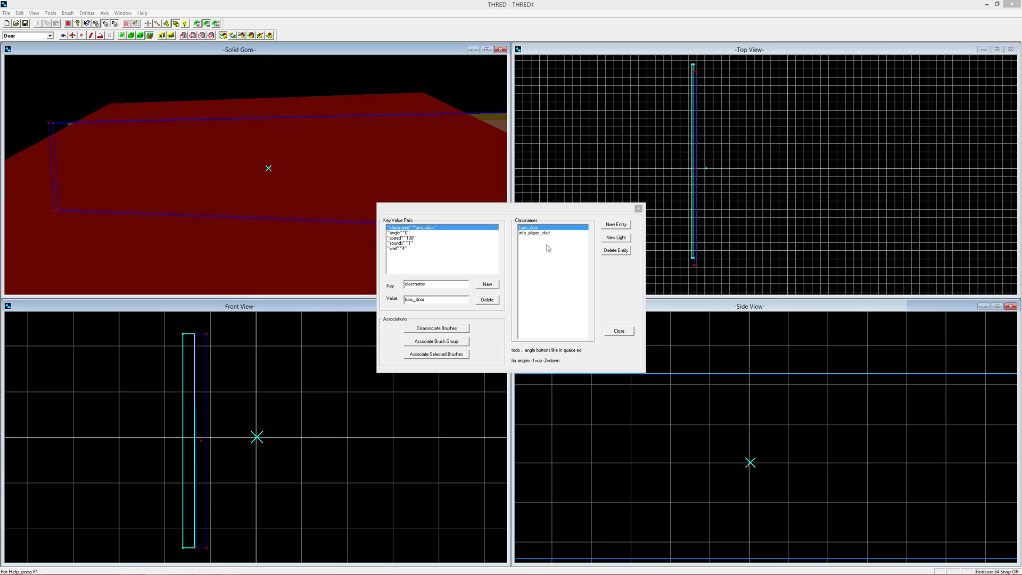
Set the func_door entity's angle to 270 and its wait to 2, and close the entity settings.
click(403, 233)
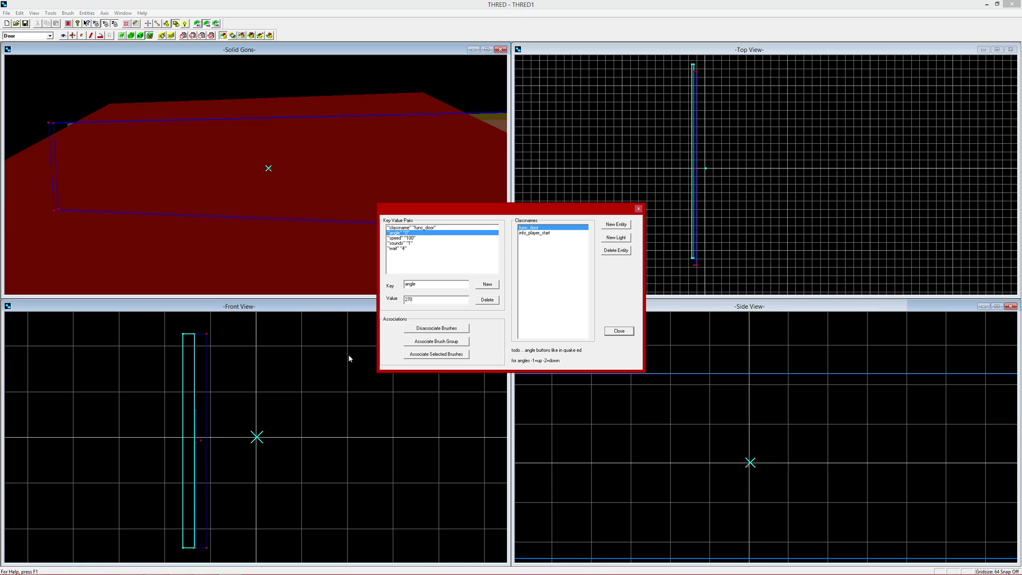
click(414, 244)
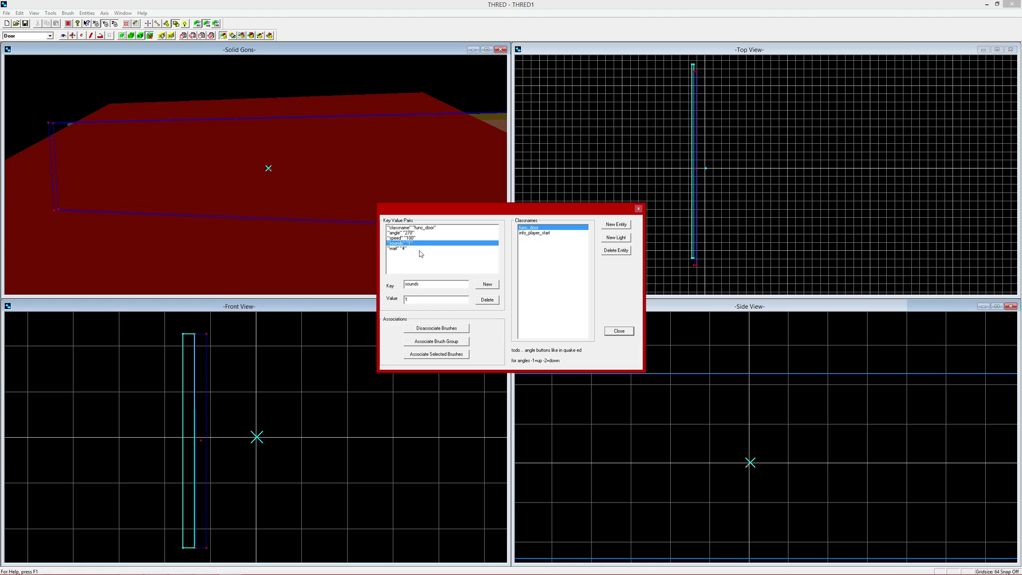
click(424, 238)
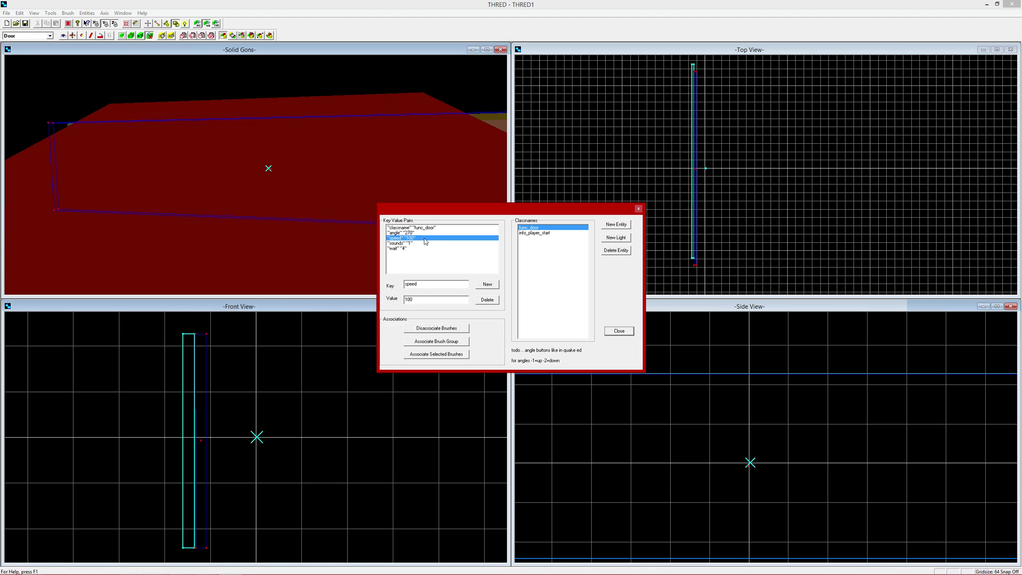
click(406, 248)
click(412, 301)
text(2)
click(409, 248)
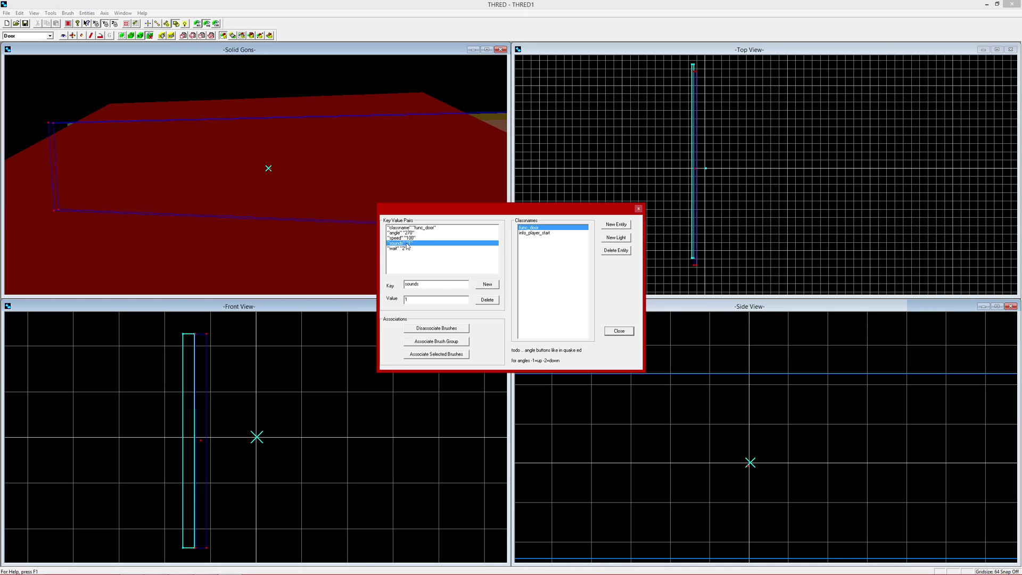
click(417, 238)
click(432, 232)
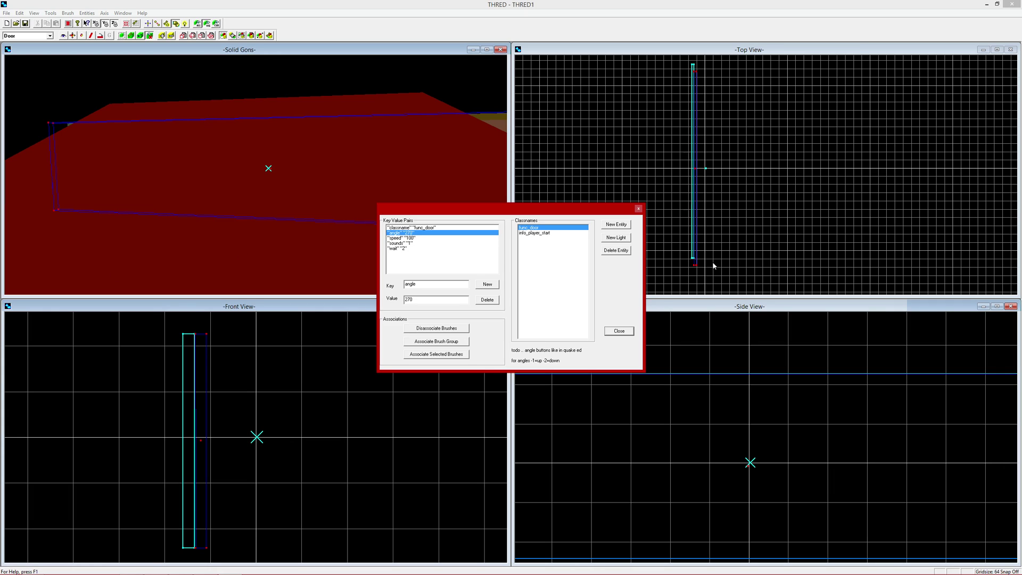
click(613, 333)
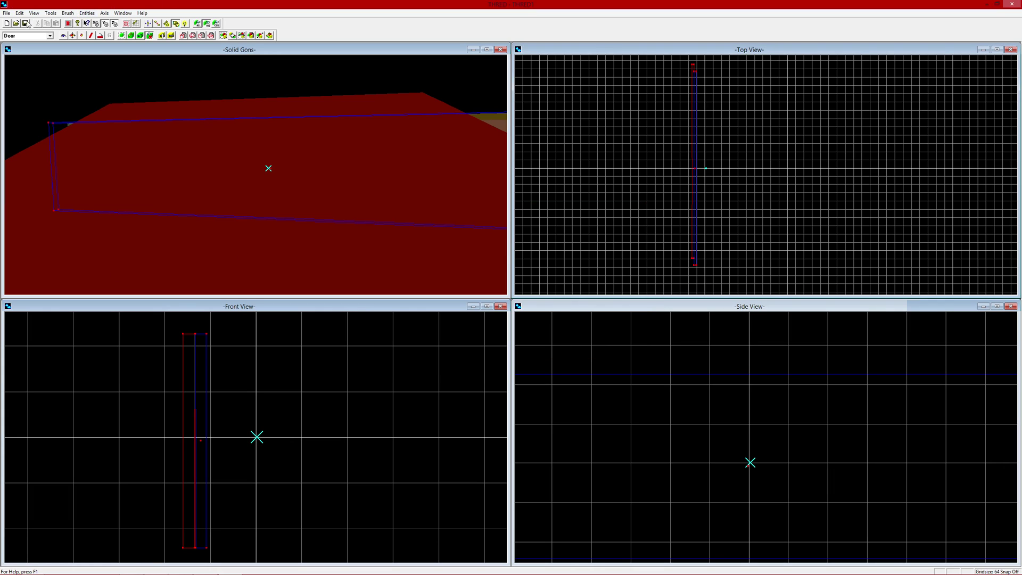
Save the level as a THRED file named Door.
click(7, 13)
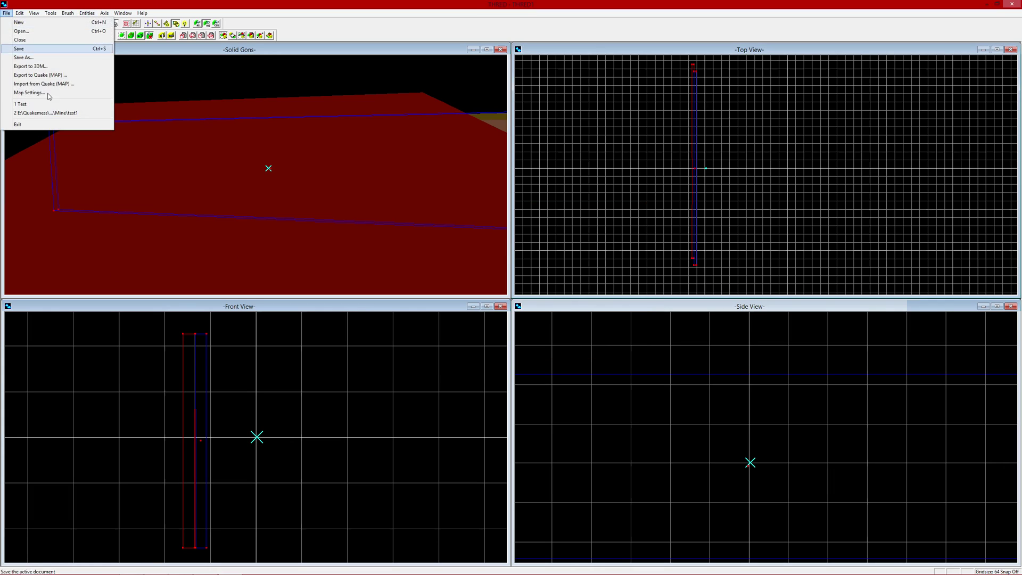
click(50, 60)
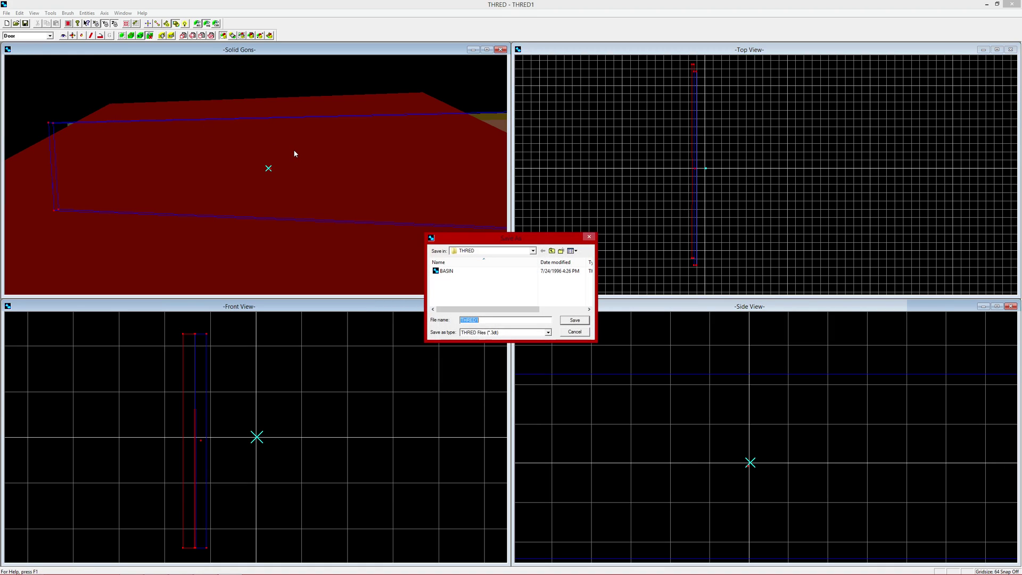
text(Door)
key(Return)
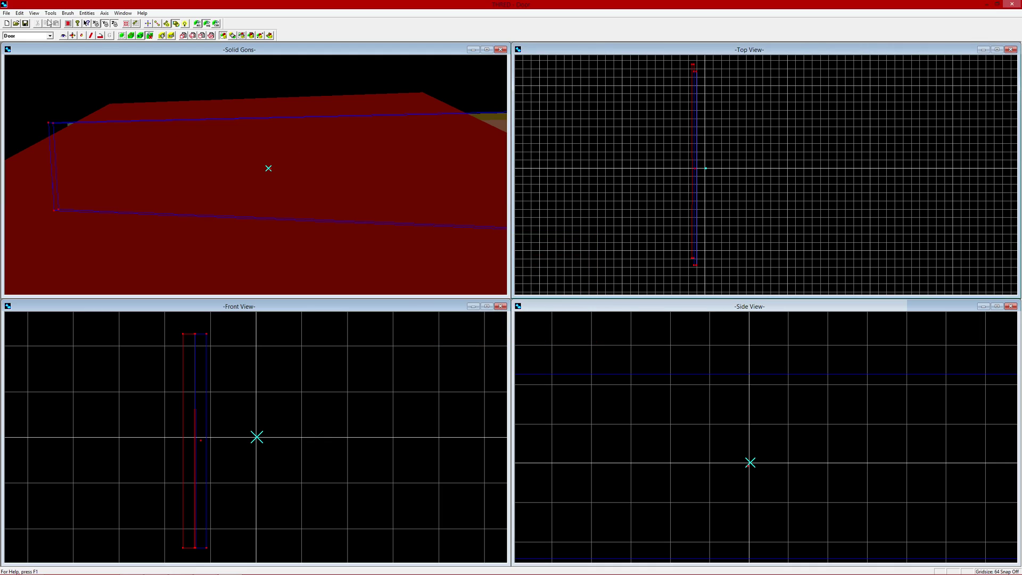
Export the level to a Quake MAP file named Door.
click(6, 12)
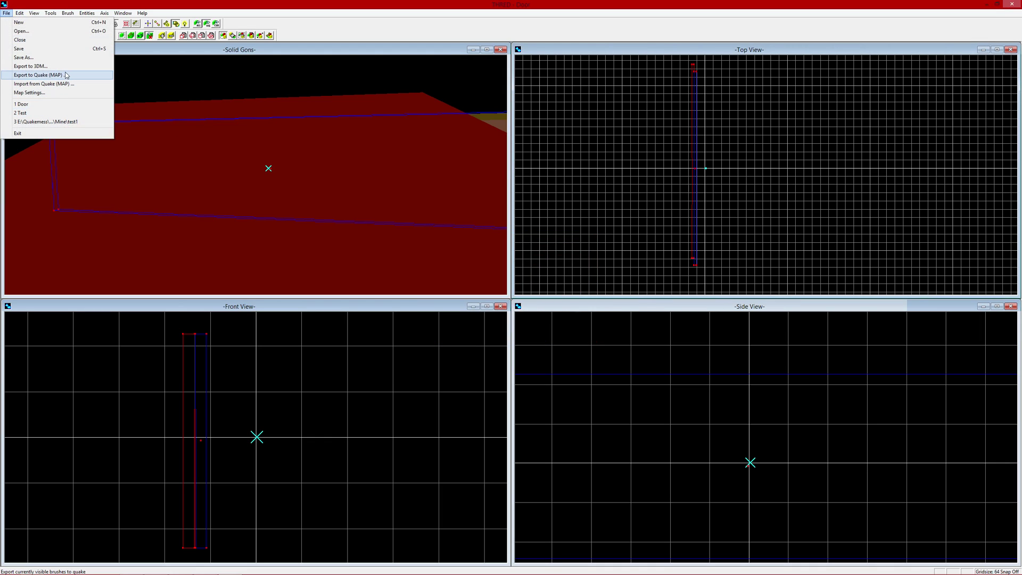
click(66, 75)
text(Door)
key(Return)
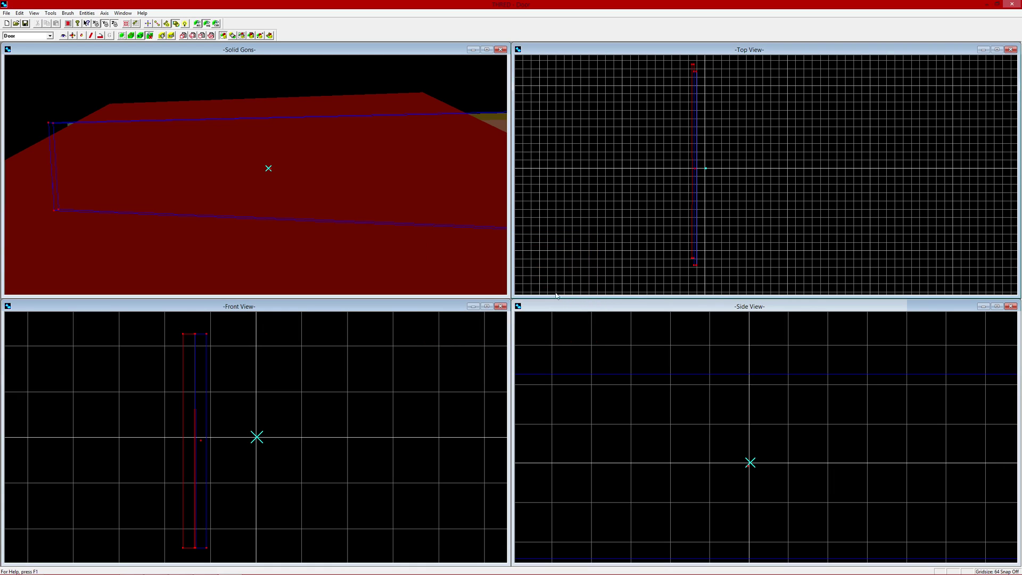
Switch to the command prompt and compile the exported map with "qbsp door" and "light door".
click(212, 566)
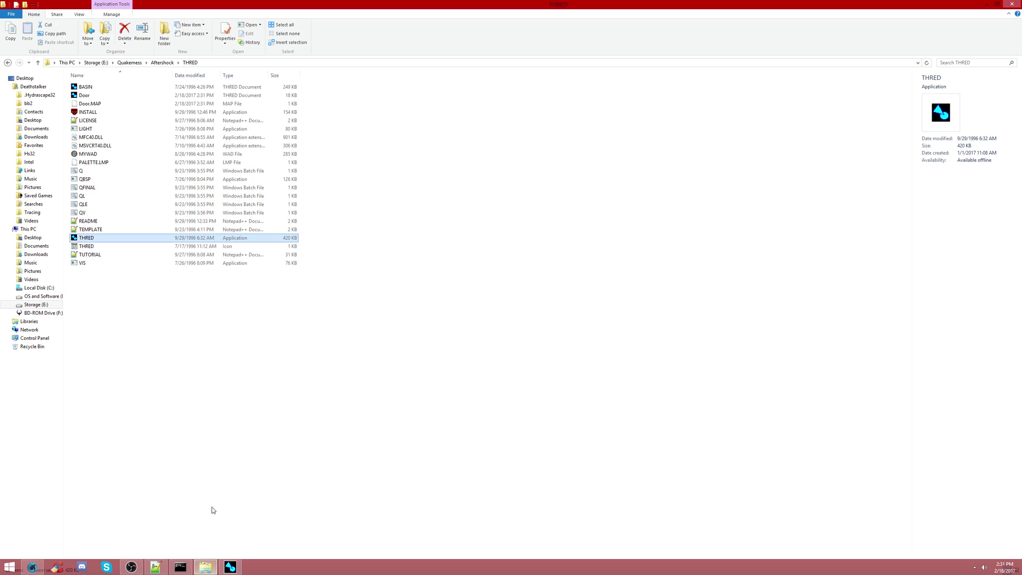
click(180, 567)
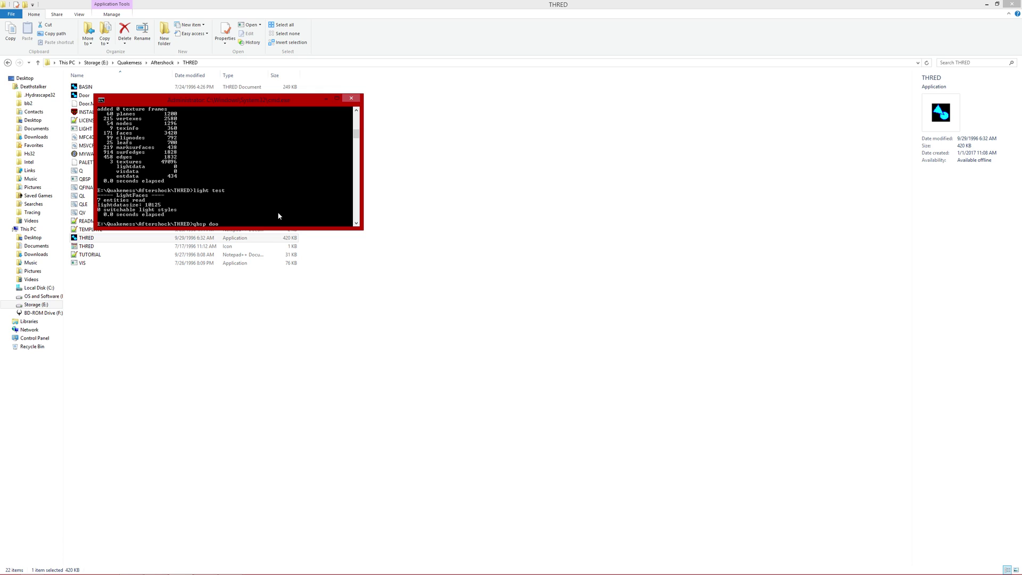
key(Return)
text(light door)
key(Return)
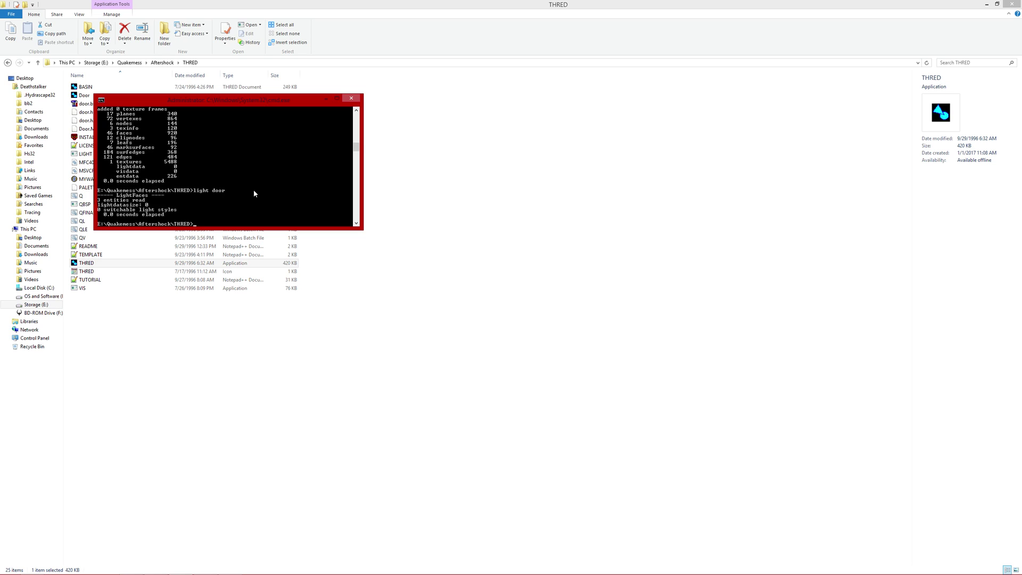
Copy door.bsp from the THRED folder into the Quakemess AS\MAPS folder and delete test.bsp there.
click(238, 312)
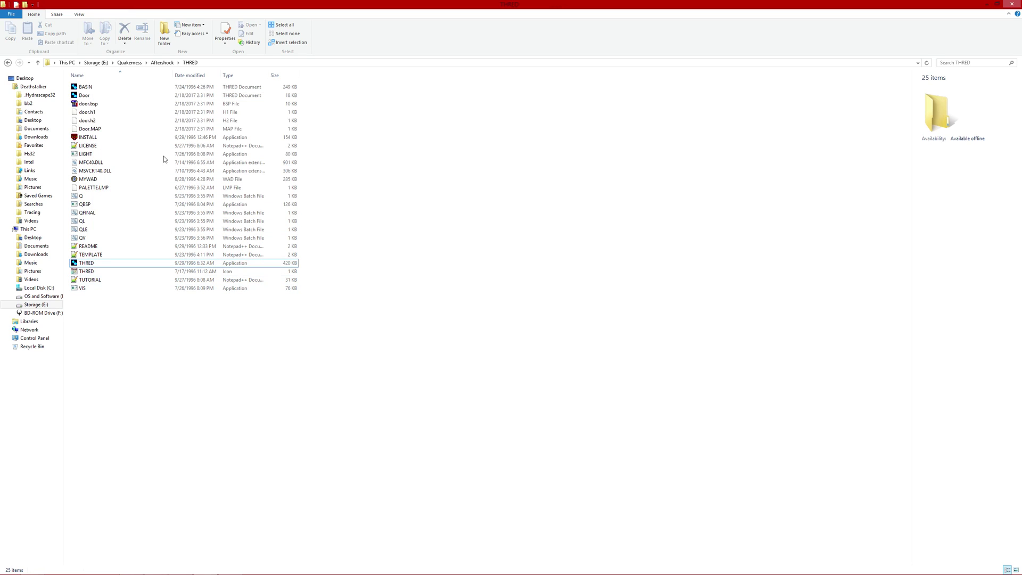
click(98, 106)
click(7, 63)
click(7, 62)
double_click(82, 95)
double_click(90, 128)
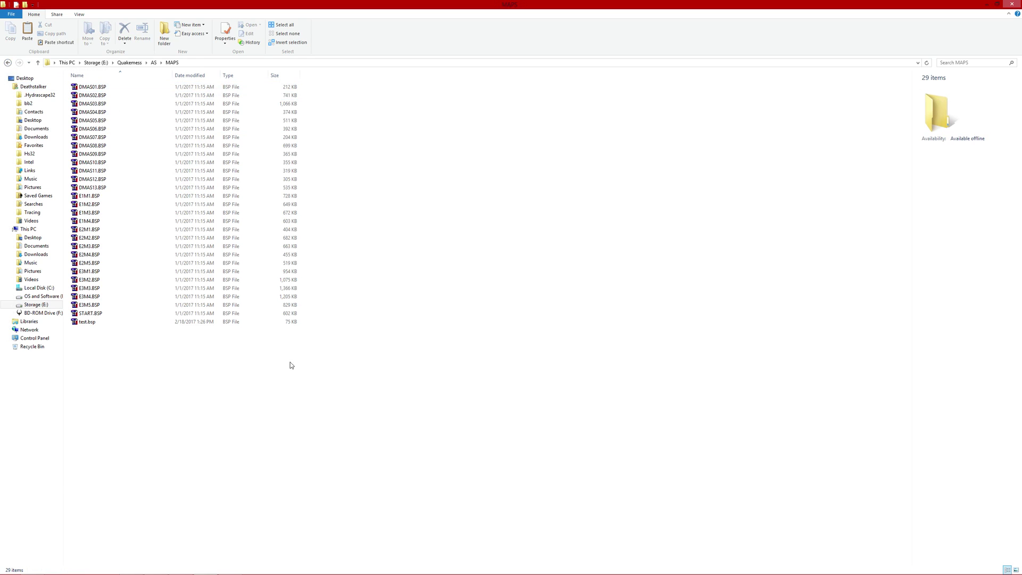
key(ctrl+v)
click(100, 330)
key(Delete)
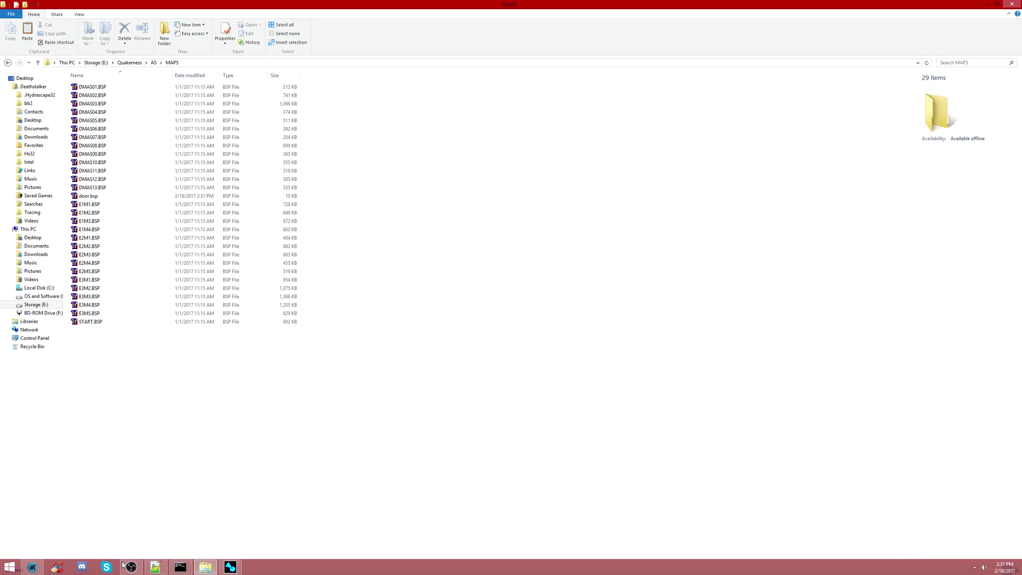
Launch Quake from the desktop, try to load the level with the console command "map door", and quit the game.
click(985, 4)
click(984, 4)
double_click(1002, 15)
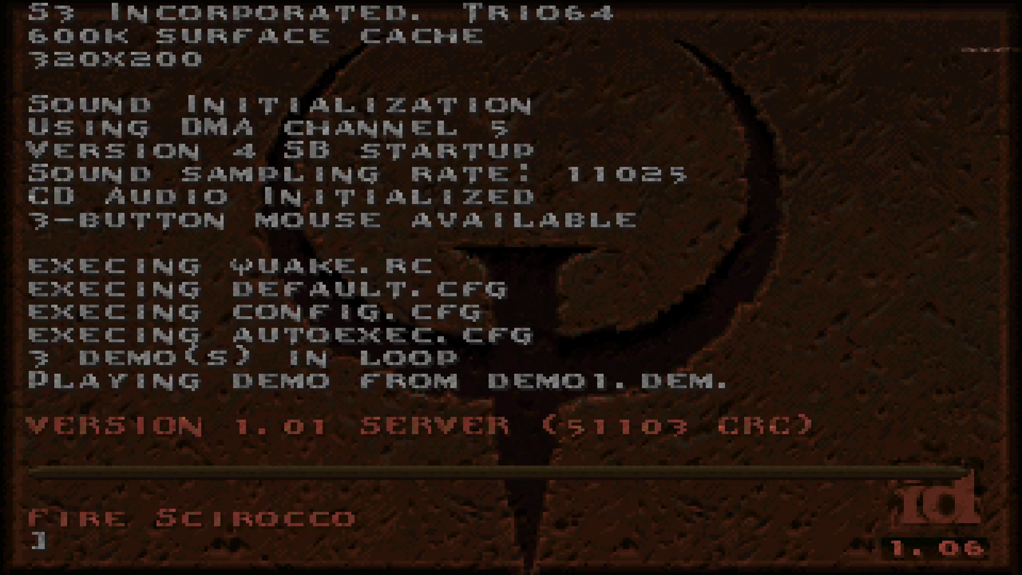
key(grave)
text(map dso)
key(BackSpace)
key(BackSpace)
text(o)
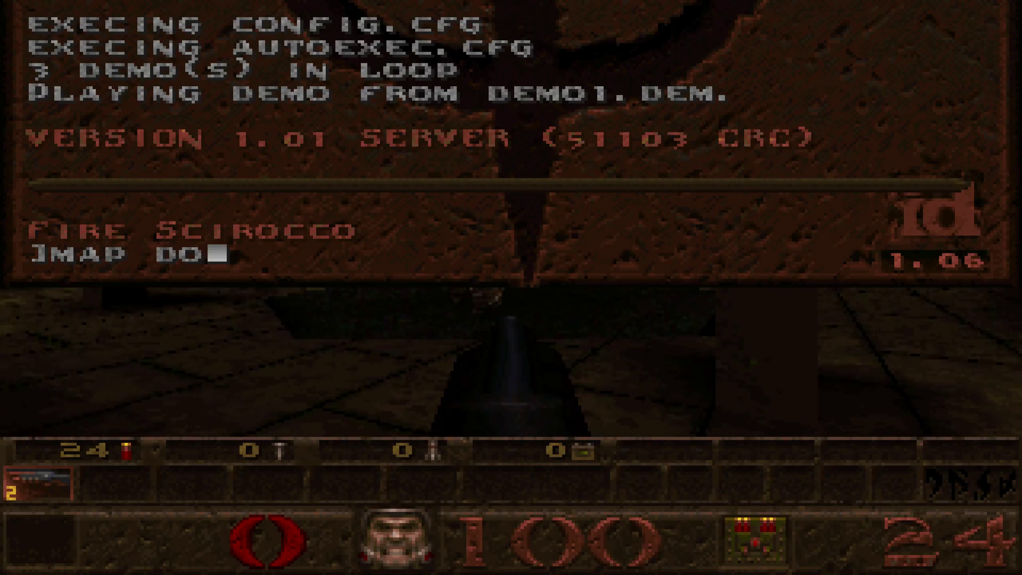
text(or)
key(Return)
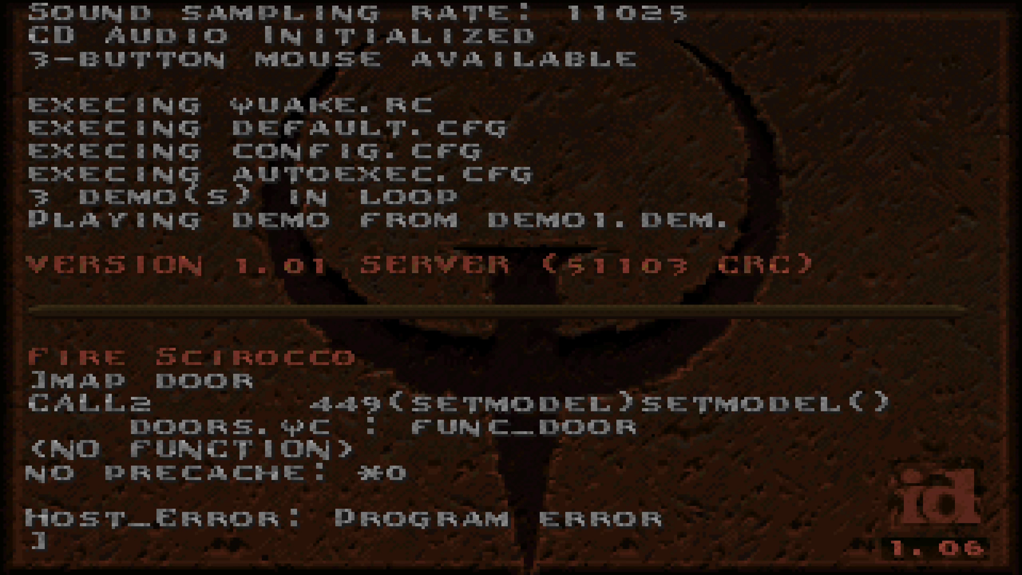
key(Escape)
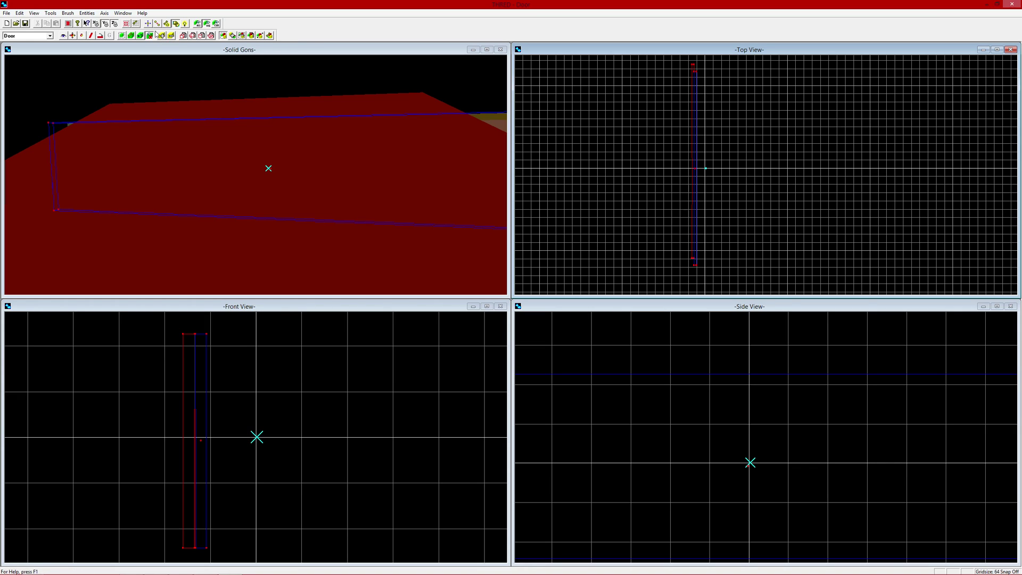
Return to THRED, check the brush attributes and show the hidden room brushes again in the views.
click(132, 36)
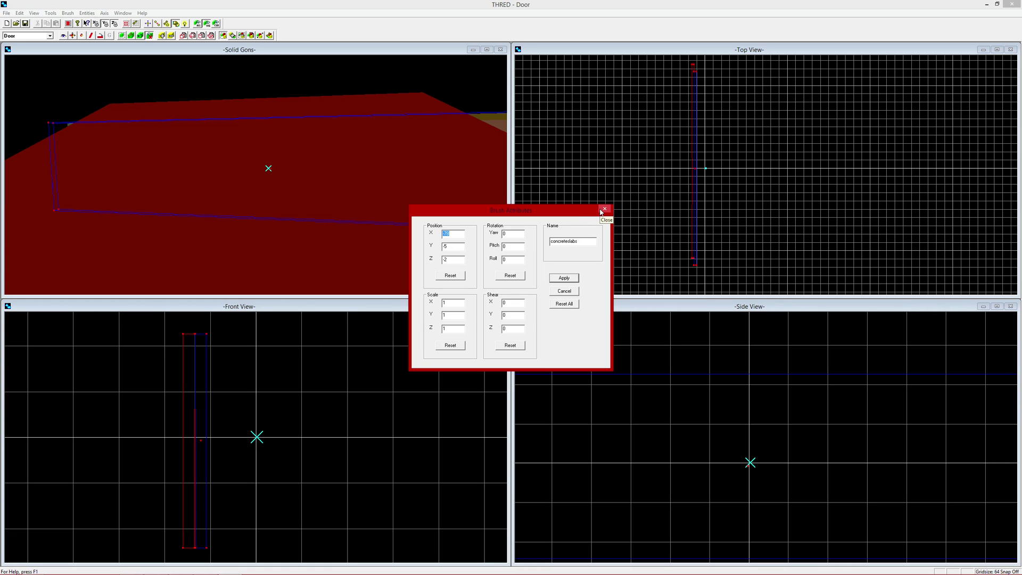
click(604, 209)
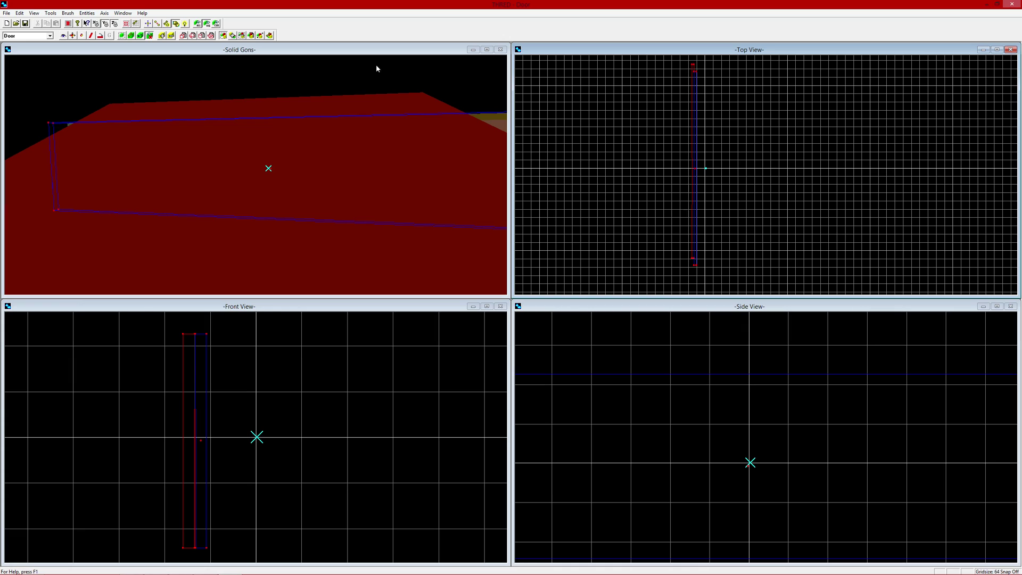
click(233, 36)
click(198, 24)
click(207, 24)
click(68, 23)
drag(190, 184, 229, 230)
click(268, 168)
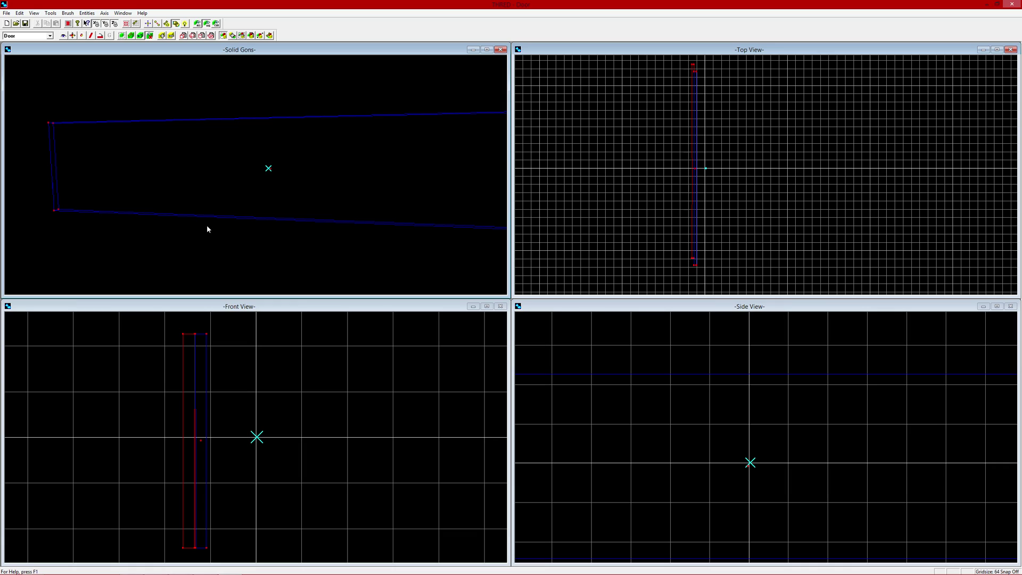
click(196, 25)
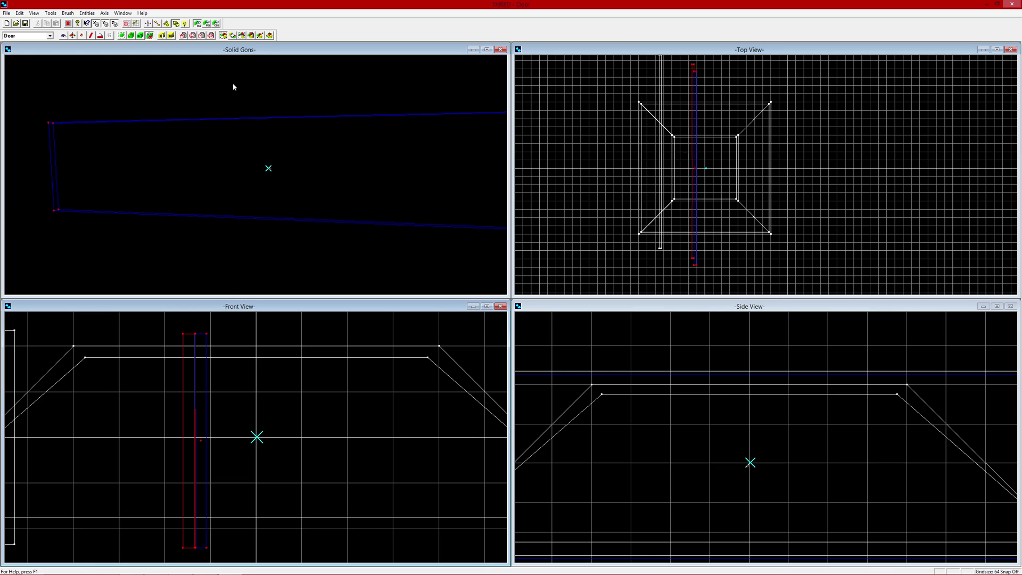
Select the Door group's wall brush and inspect the group's attributes without changing them.
drag(208, 332, 154, 559)
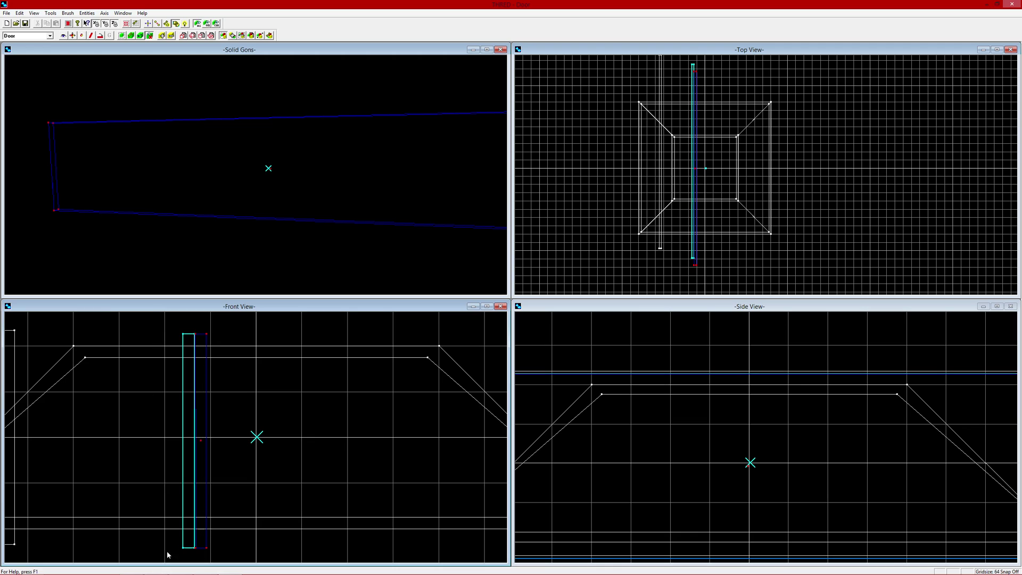
click(268, 35)
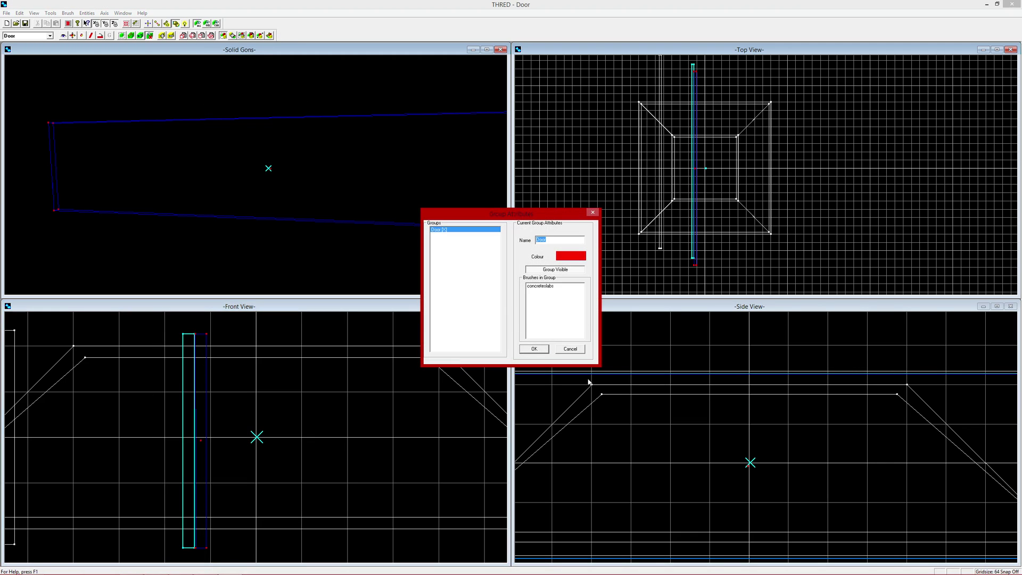
click(570, 350)
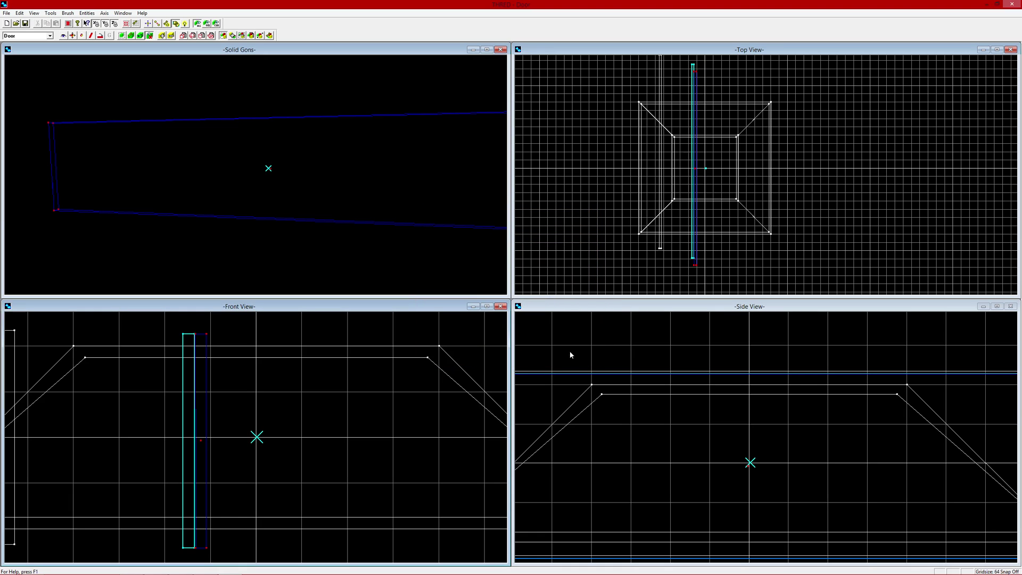
Hide the room brushes and select the remaining door wall brushes, with the solid view turned toward the wall.
click(207, 24)
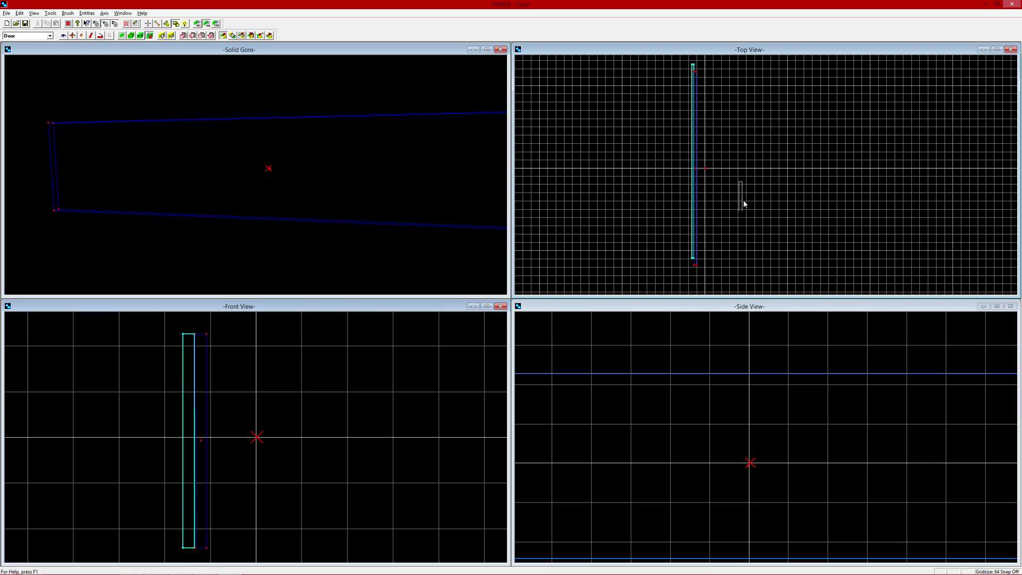
click(63, 37)
mouse_move(990, 183)
mouse_down()
mouse_move(986, 175)
mouse_move(980, 190)
mouse_move(1009, 214)
mouse_up()
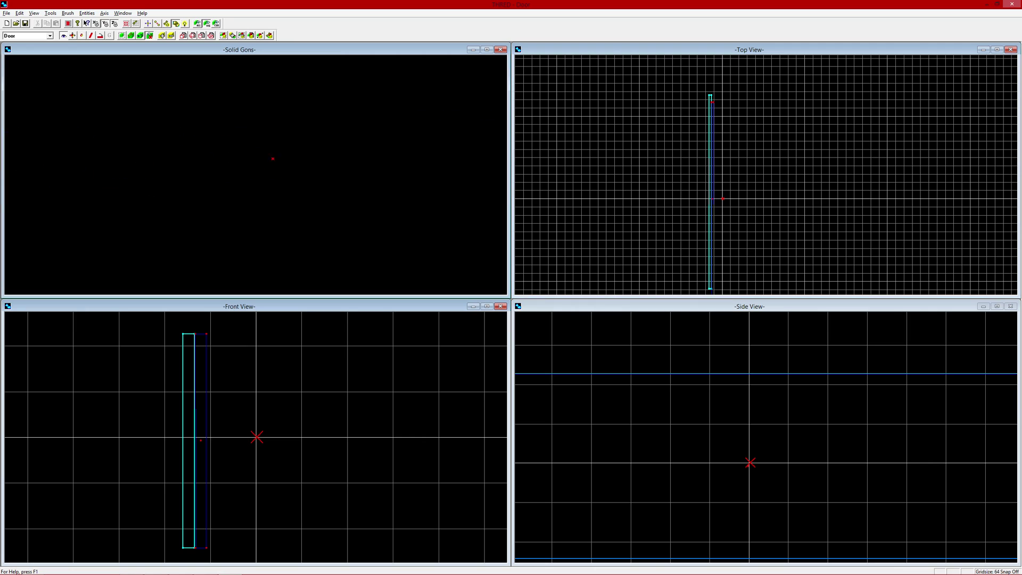
mouse_move(166, 168)
mouse_down()
mouse_move(247, 185)
mouse_move(318, 161)
mouse_move(281, 162)
mouse_move(273, 221)
mouse_move(279, 187)
mouse_move(220, 201)
mouse_move(288, 256)
mouse_move(326, 194)
mouse_move(312, 193)
mouse_move(337, 214)
mouse_move(334, 242)
mouse_move(302, 153)
mouse_up()
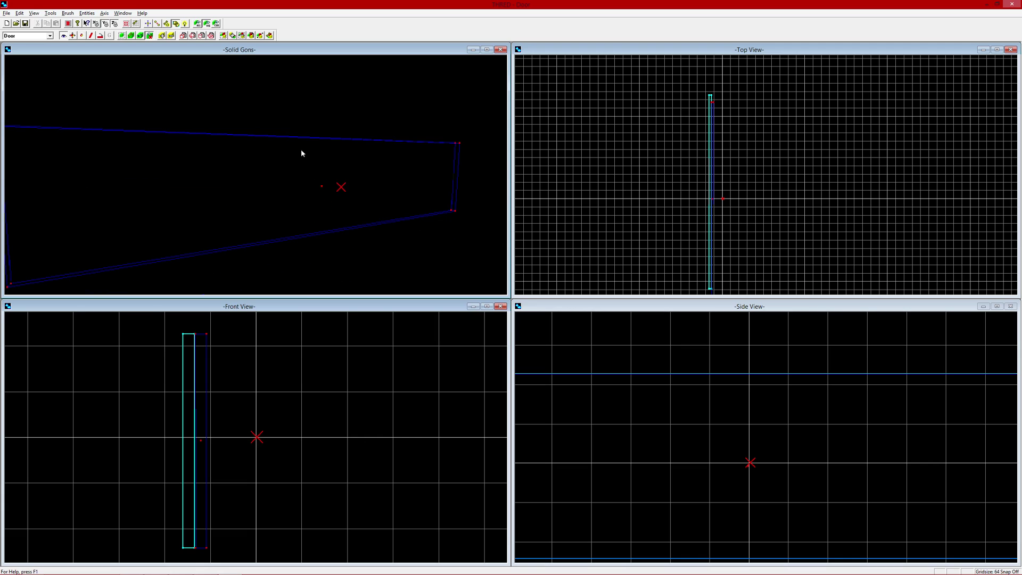
click(161, 35)
mouse_move(247, 204)
mouse_down()
mouse_move(246, 184)
mouse_move(237, 201)
mouse_move(268, 246)
mouse_move(285, 106)
mouse_move(314, 259)
mouse_move(313, 206)
mouse_up()
click(223, 36)
mouse_move(769, 71)
mouse_down()
mouse_move(676, 327)
mouse_move(674, 308)
mouse_up()
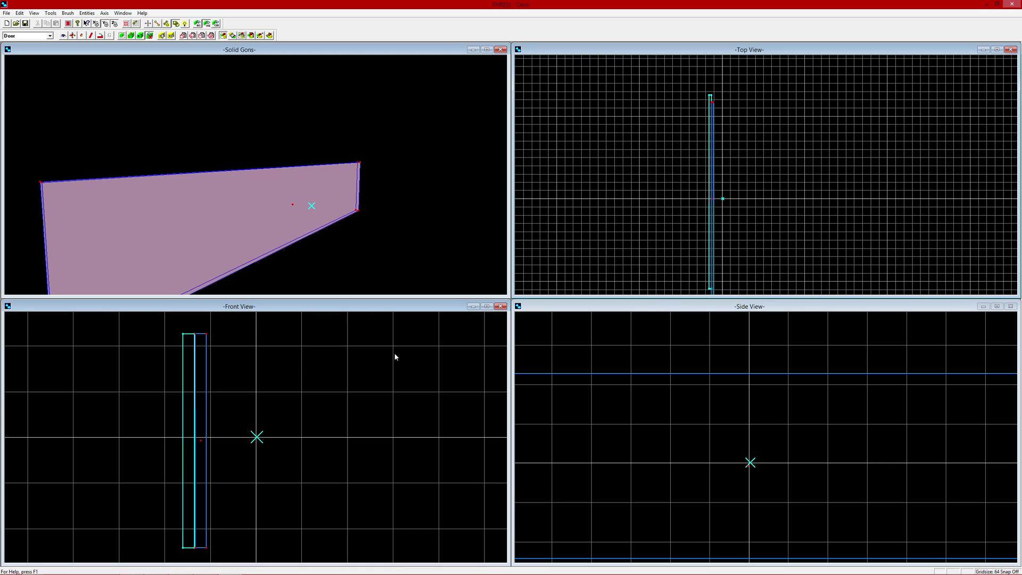
Clear the selection from the red wall brush and select only the blue slab brush beside it.
click(232, 35)
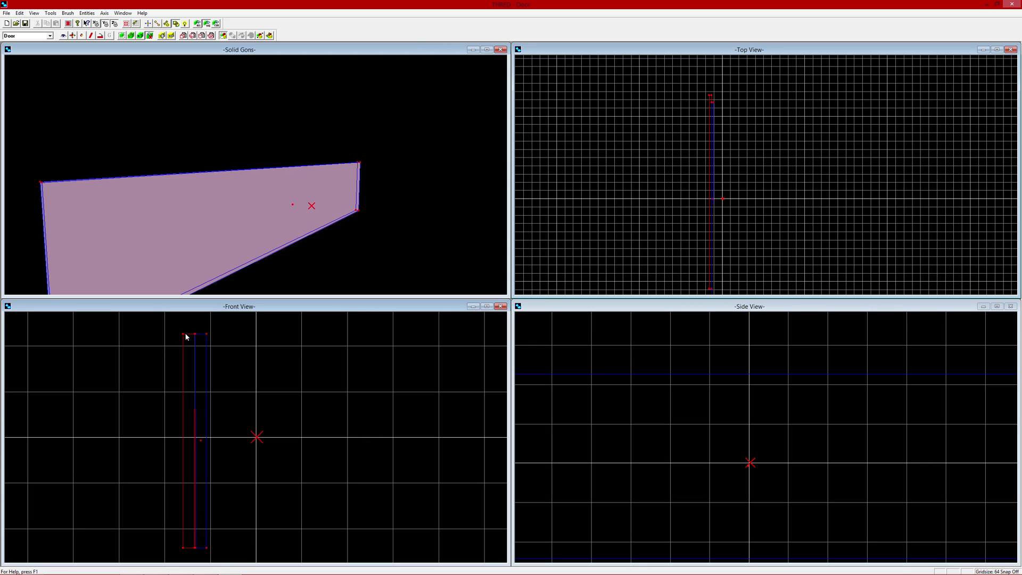
mouse_move(163, 332)
mouse_down()
mouse_move(264, 429)
mouse_move(248, 563)
mouse_up()
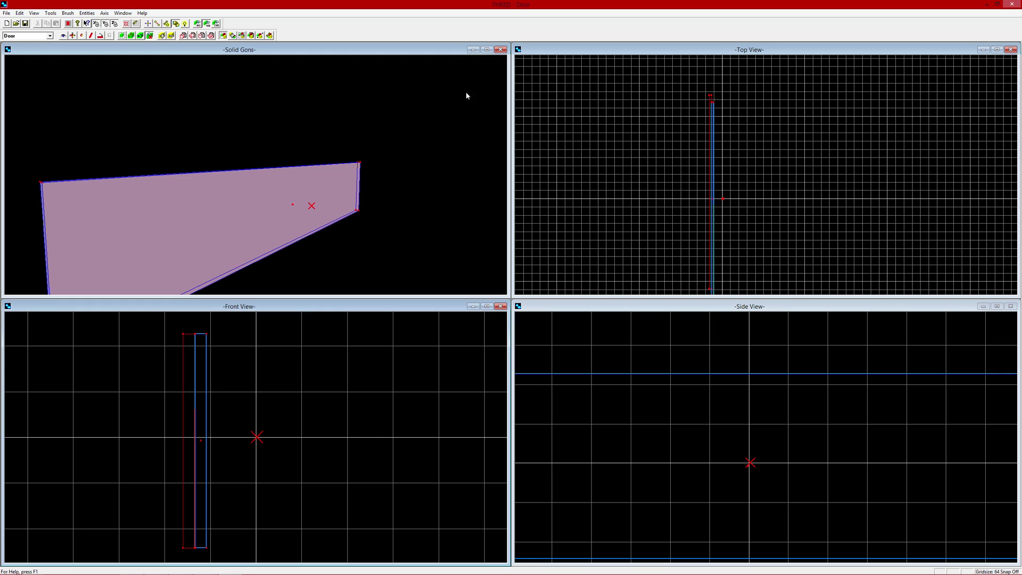
drag(763, 80, 639, 294)
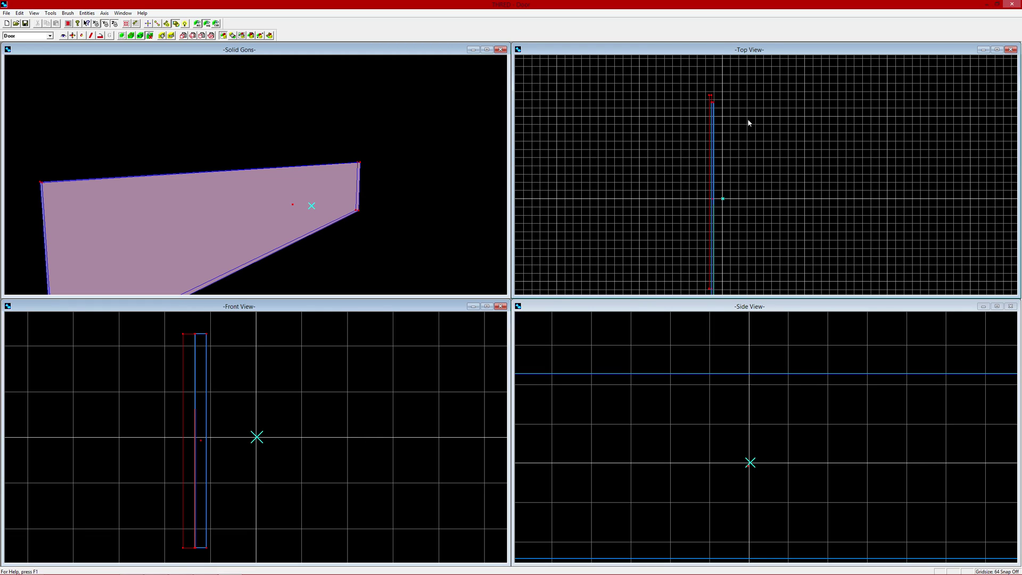
mouse_move(721, 87)
mouse_down()
mouse_move(682, 177)
mouse_move(669, 306)
mouse_up()
click(198, 24)
click(212, 24)
click(65, 35)
mouse_move(637, 135)
mouse_down()
mouse_move(630, 152)
mouse_move(627, 115)
mouse_up()
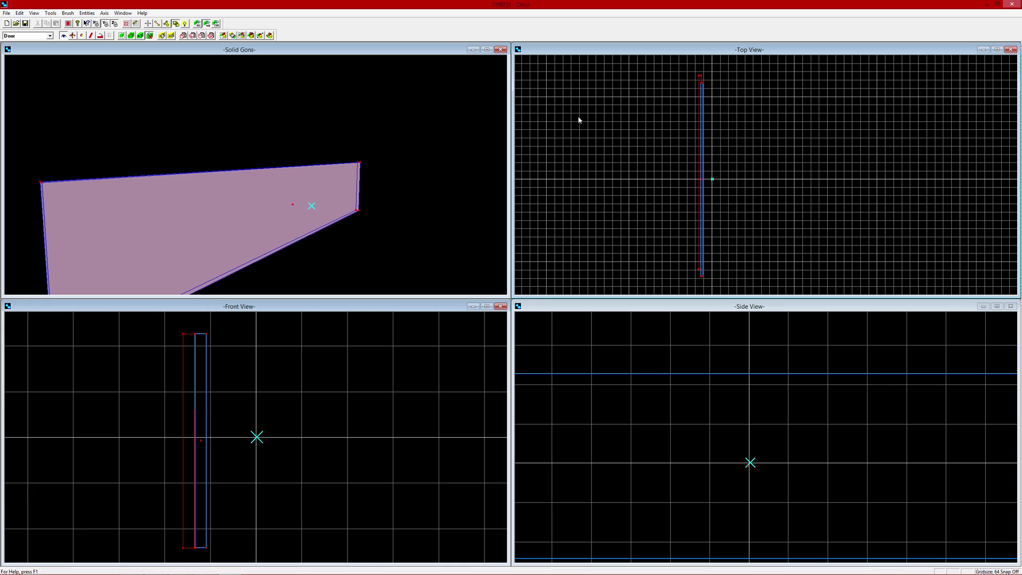
Check which brushes belong to the Door group in its attributes, without changing them.
click(224, 36)
drag(798, 65, 518, 377)
click(269, 35)
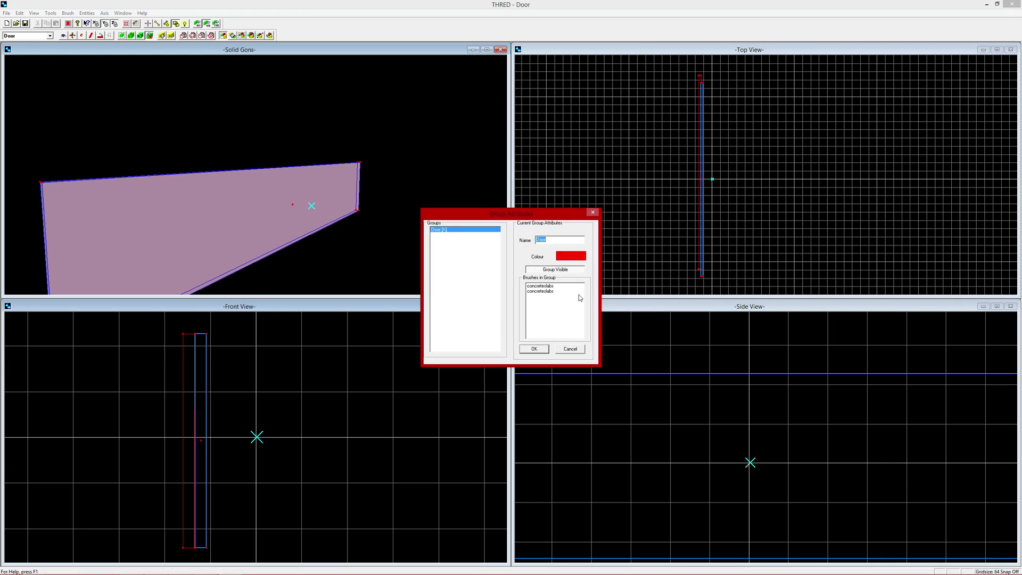
click(593, 213)
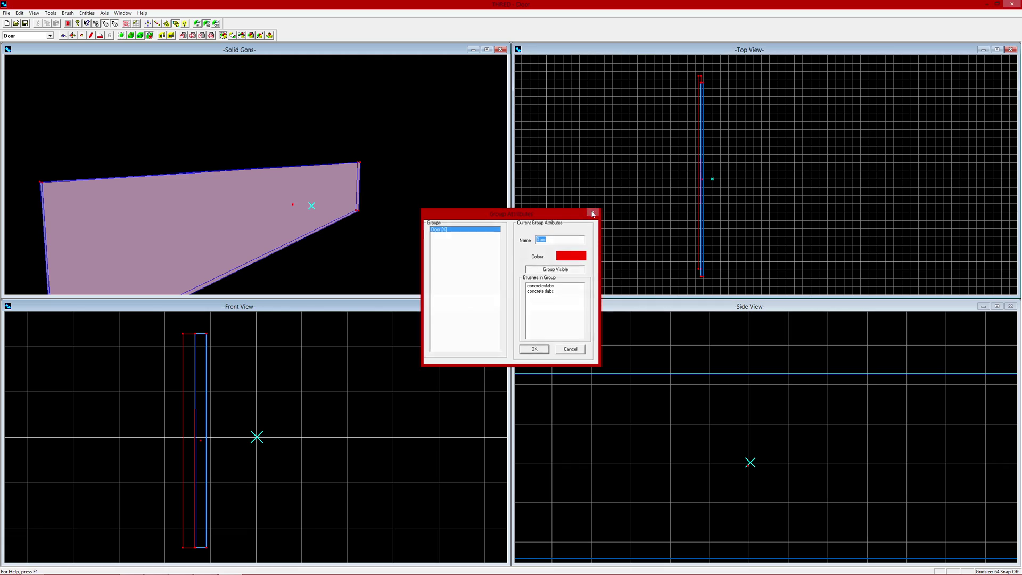
Rebuild the solid view and associate the selected slab brush with the func_door entity.
click(68, 24)
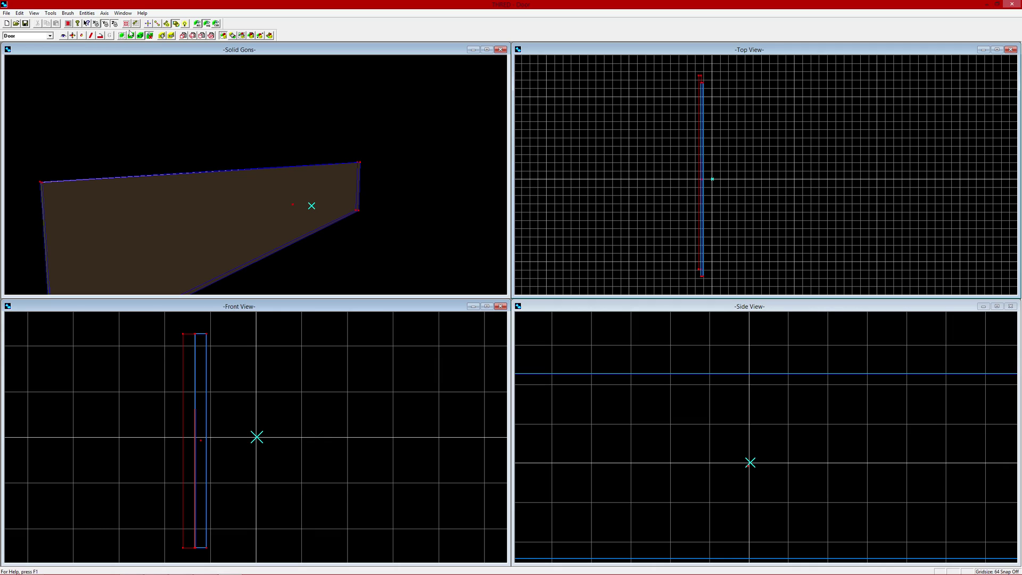
click(168, 24)
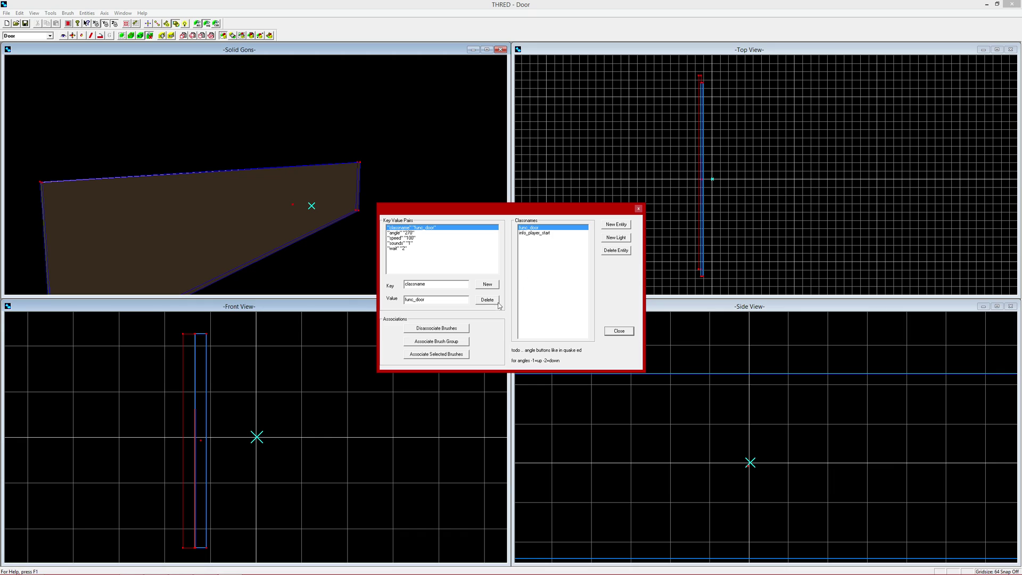
click(448, 357)
click(617, 331)
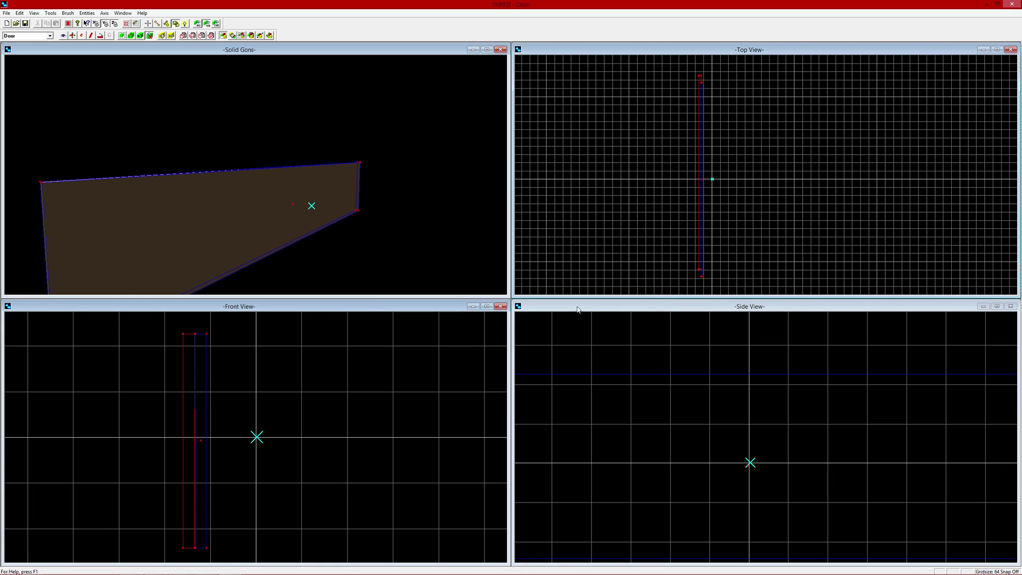
Save the level as Door in the THRED folder, replacing the existing file.
click(7, 14)
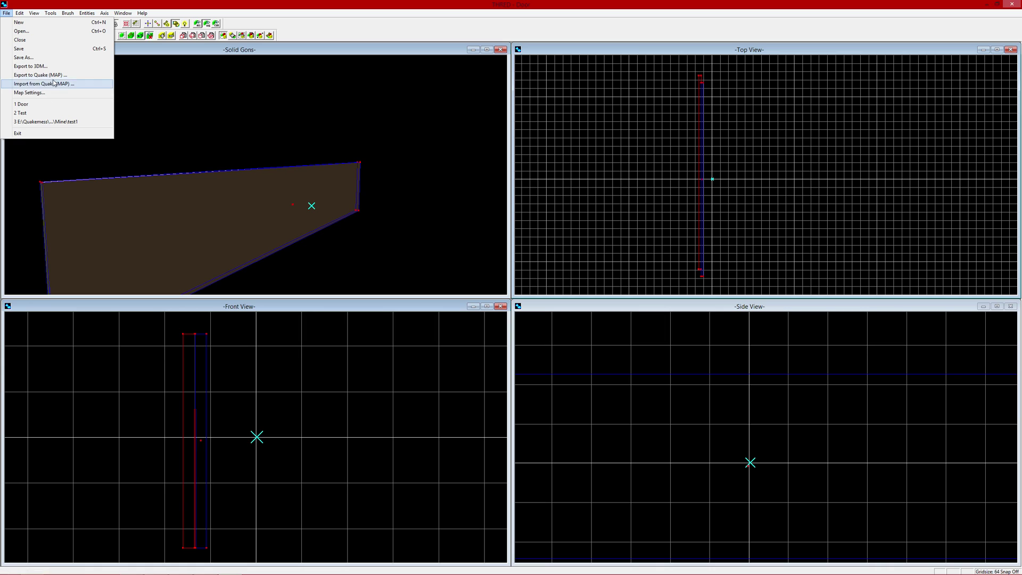
click(23, 57)
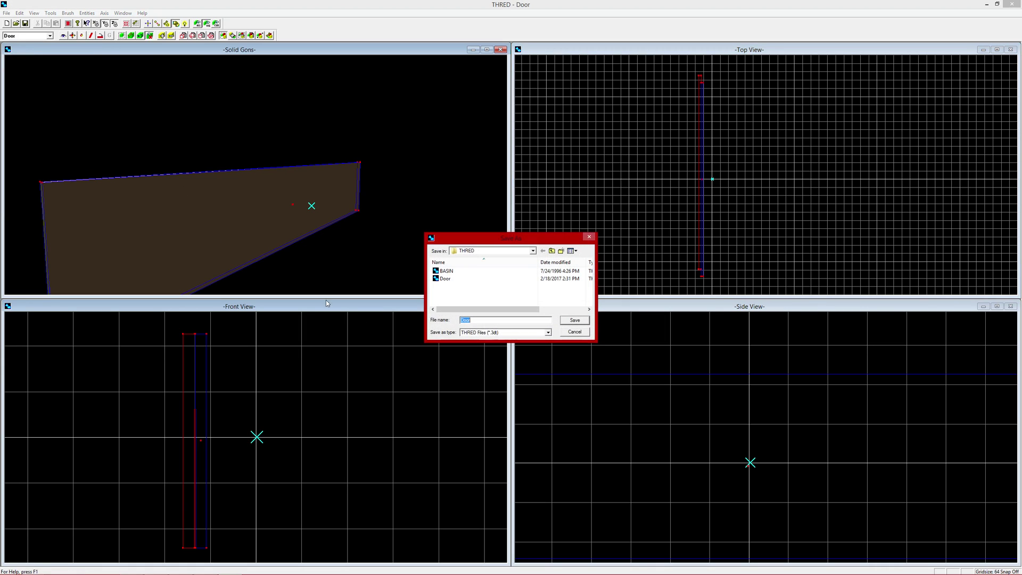
click(578, 320)
click(533, 294)
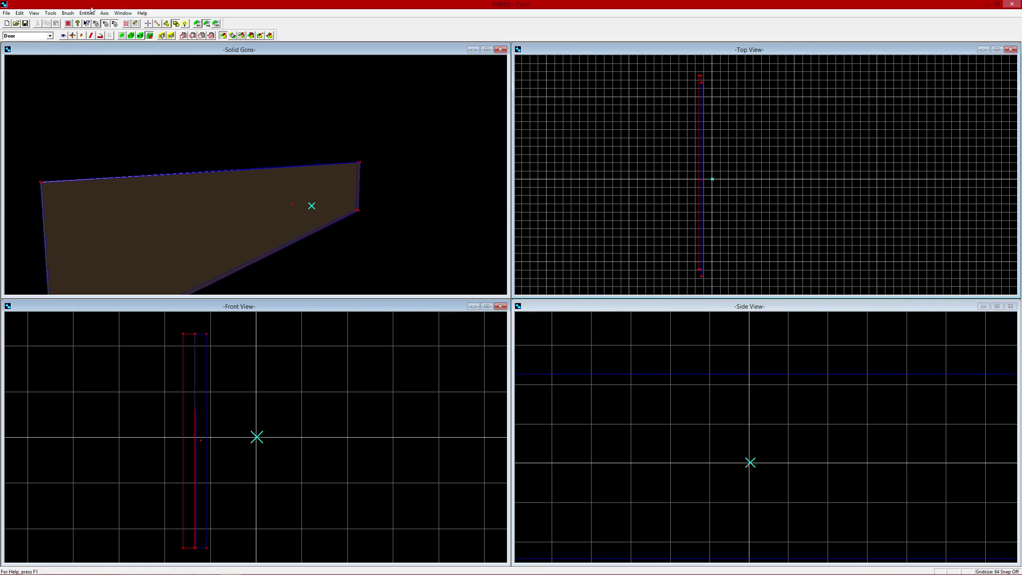
Export the visible brushes to the Quake map file Door.MAP, replacing the existing one.
click(6, 13)
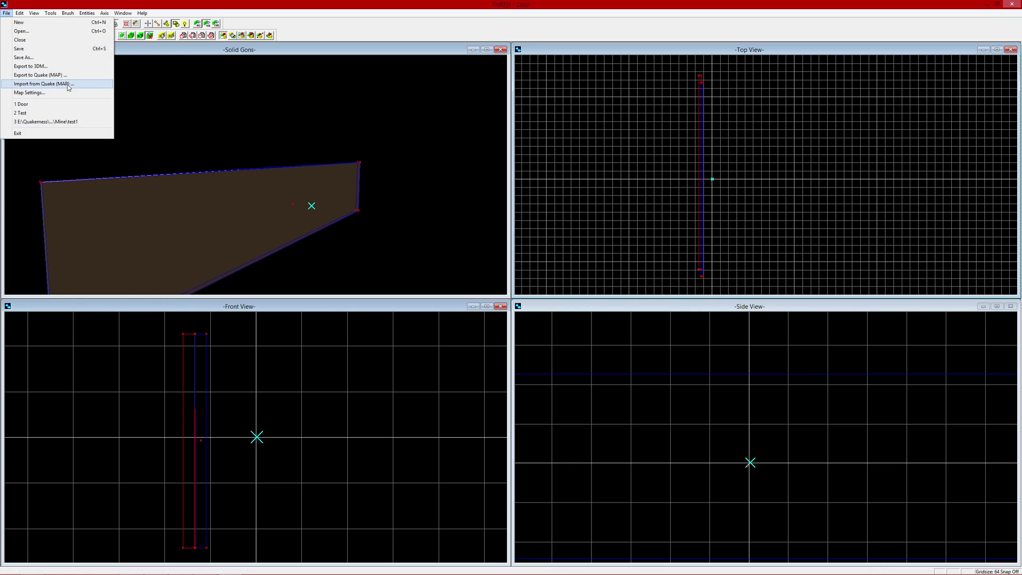
click(48, 74)
click(575, 320)
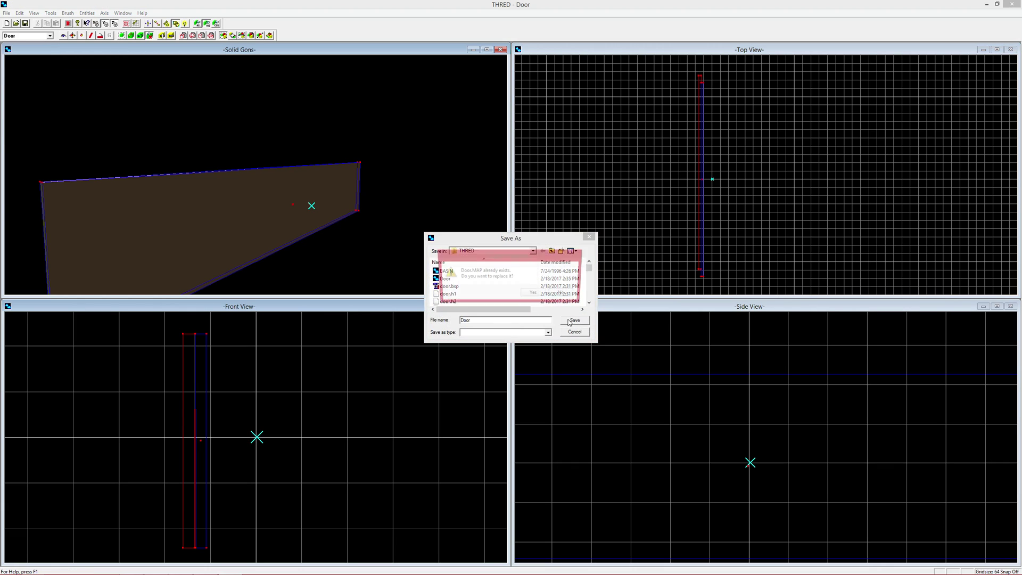
click(526, 297)
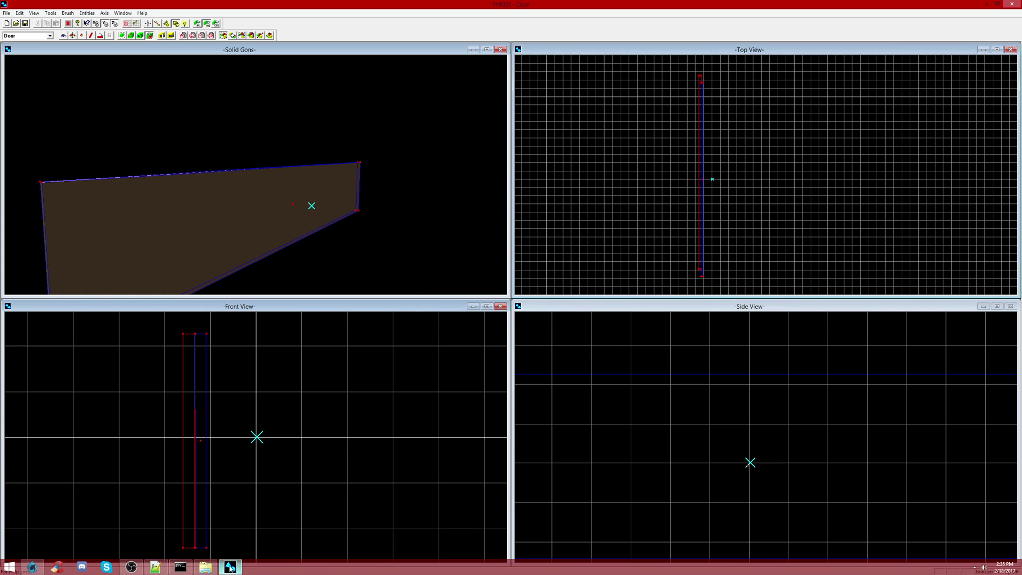
Switch to the command prompt and compile the map by running "qbsp door" and "light door".
click(180, 567)
text(qbvs)
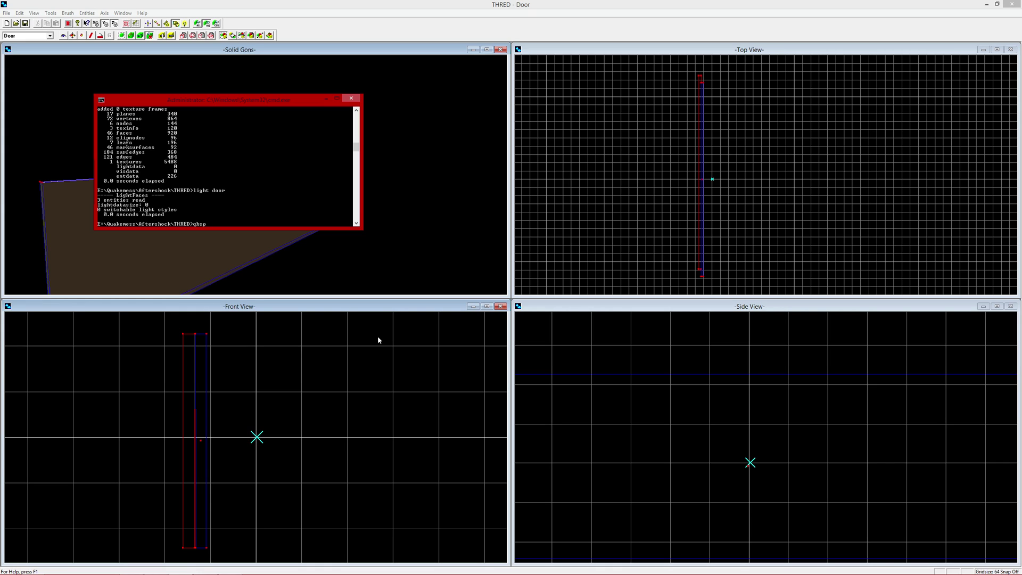
text( door)
key(Return)
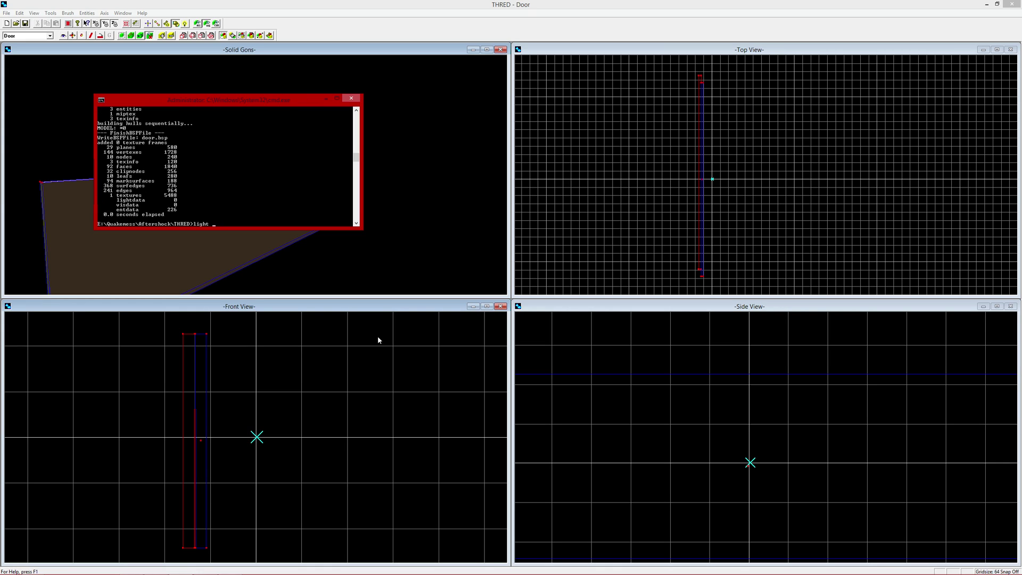
text(light door)
key(Return)
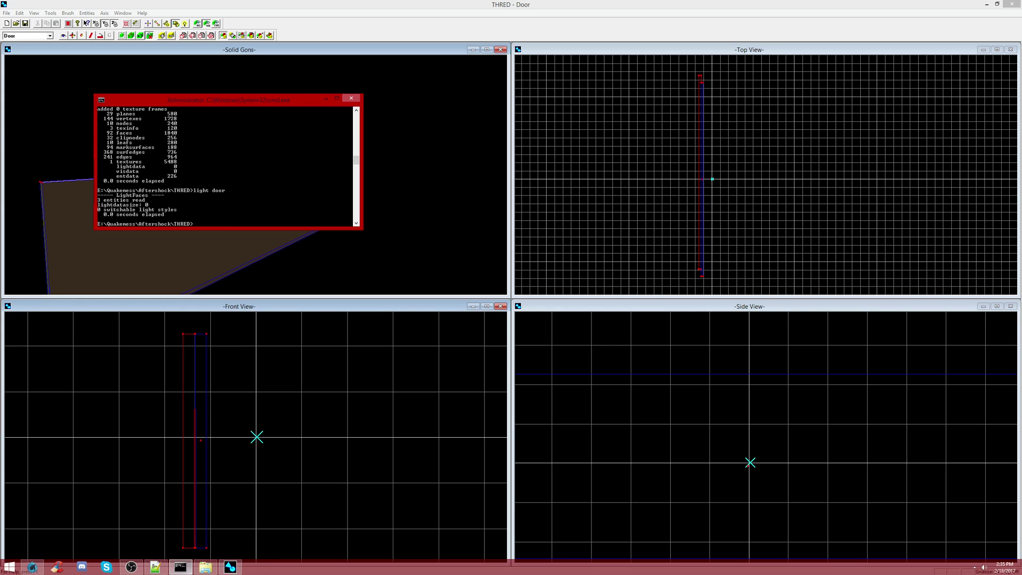
In File Explorer, copy the newly compiled door.bsp from Aftershock\THRED into Quakemess\AS\MAPS, replacing the older copy.
click(197, 568)
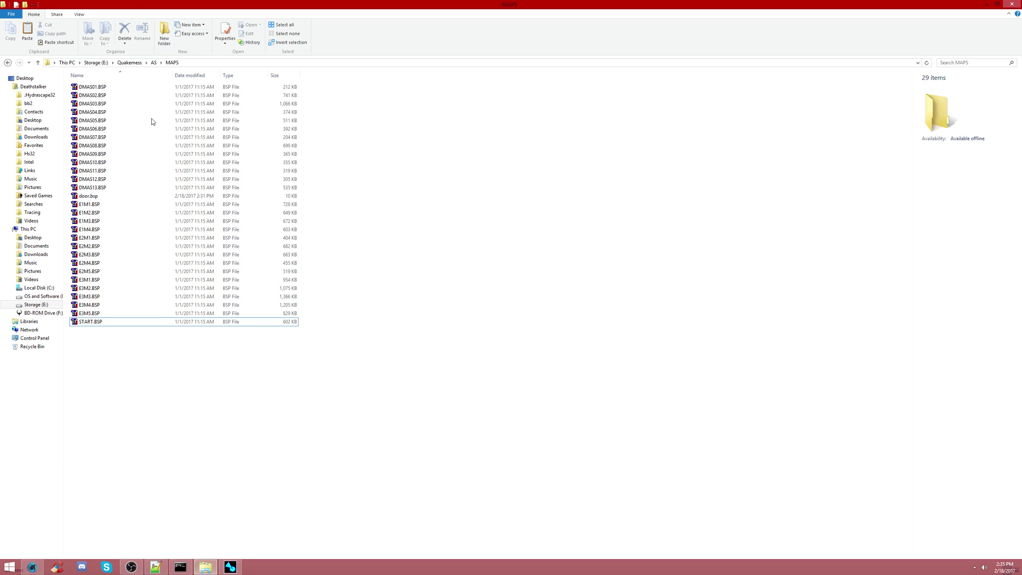
click(8, 62)
click(8, 63)
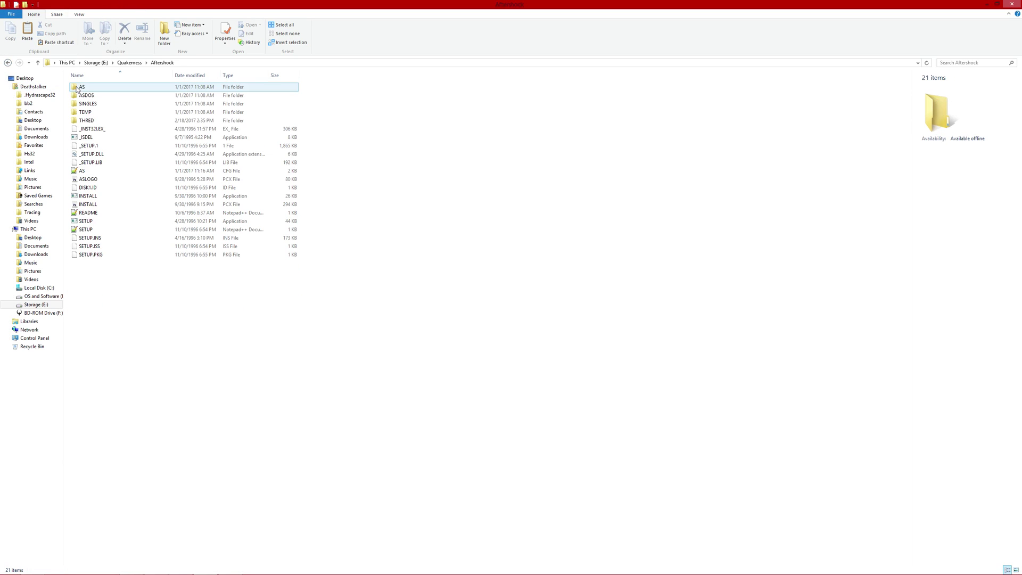
double_click(86, 121)
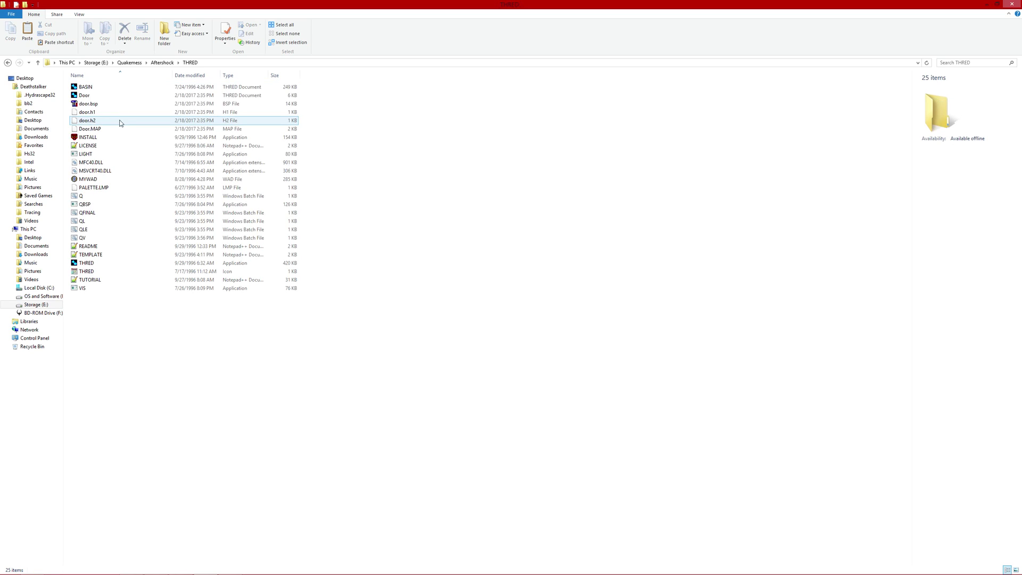
click(108, 104)
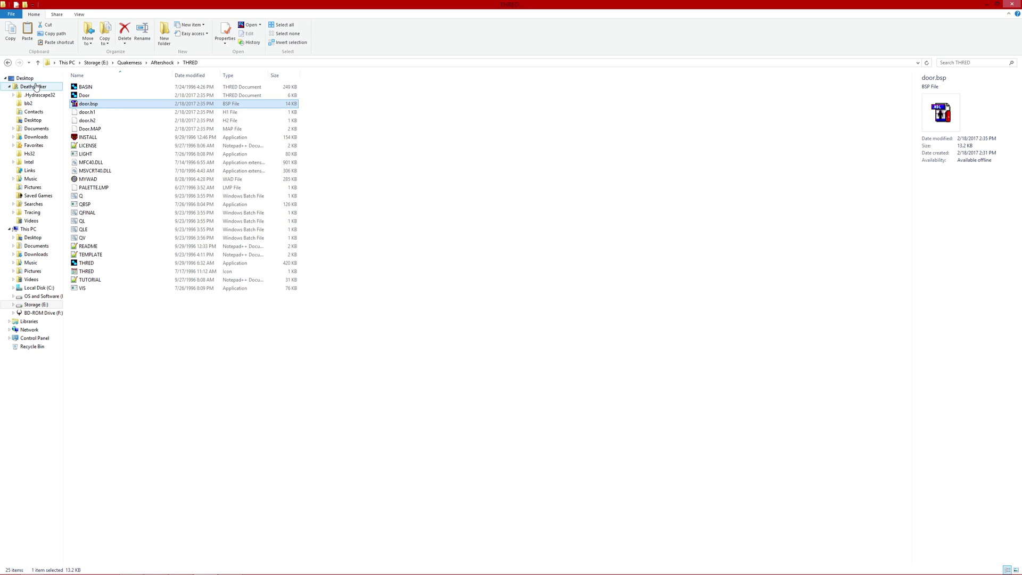
click(8, 63)
click(8, 62)
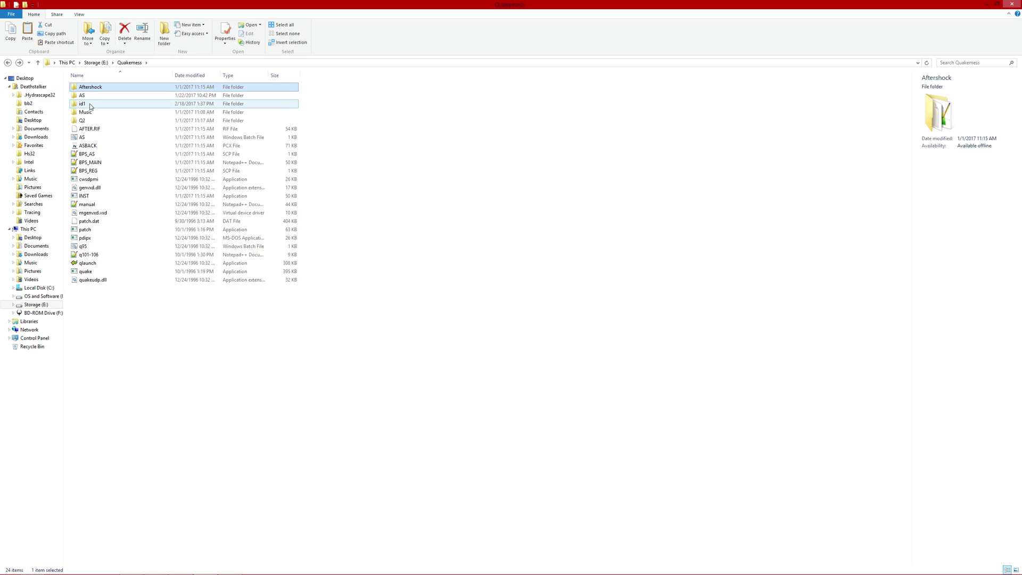
double_click(93, 101)
double_click(103, 90)
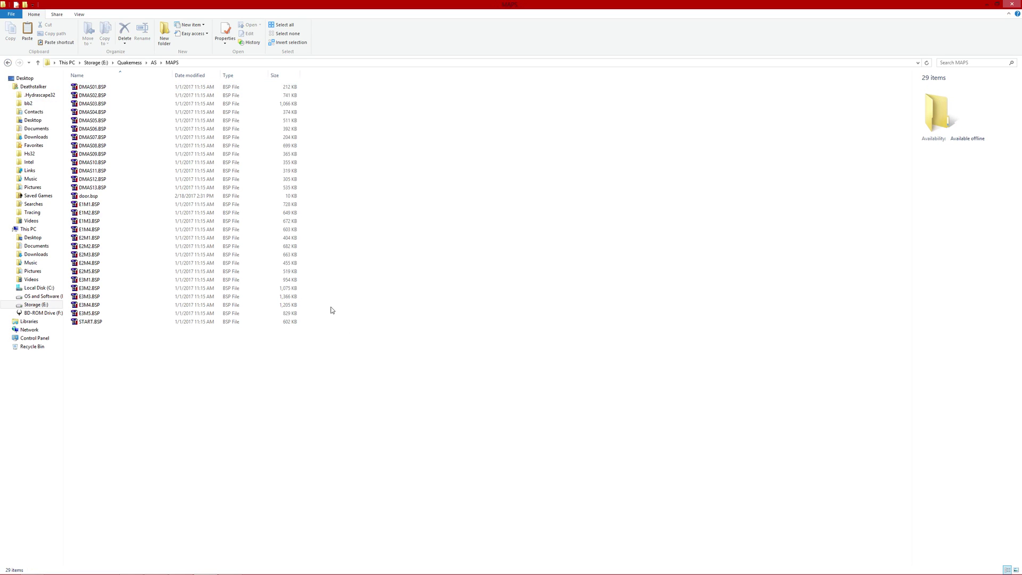
key(ctrl+v)
click(480, 232)
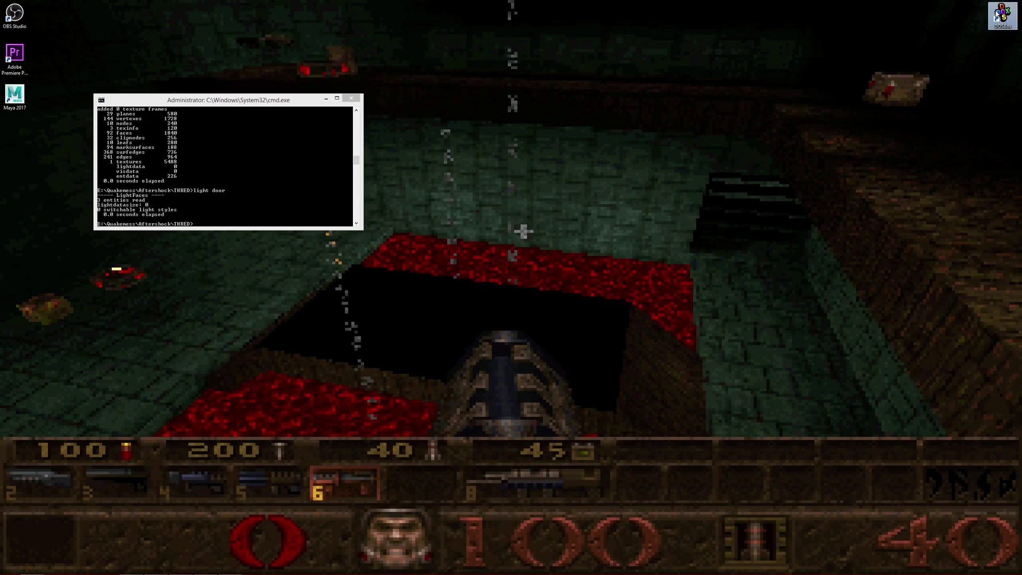
Launch Quake from the desktop, try to load the recompiled level with the console command "map door", and quit the game.
double_click(1002, 15)
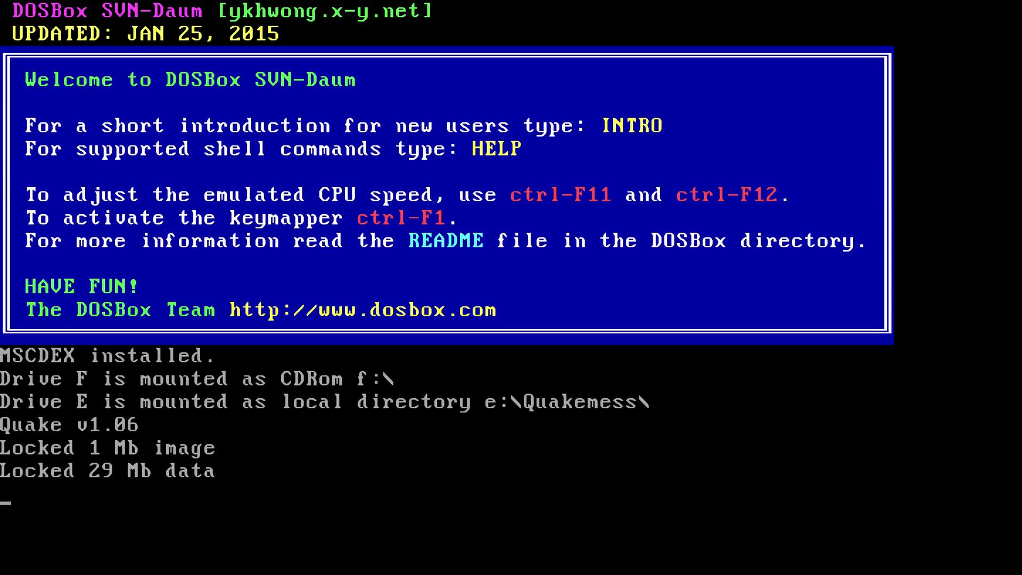
key(grave)
text(map door)
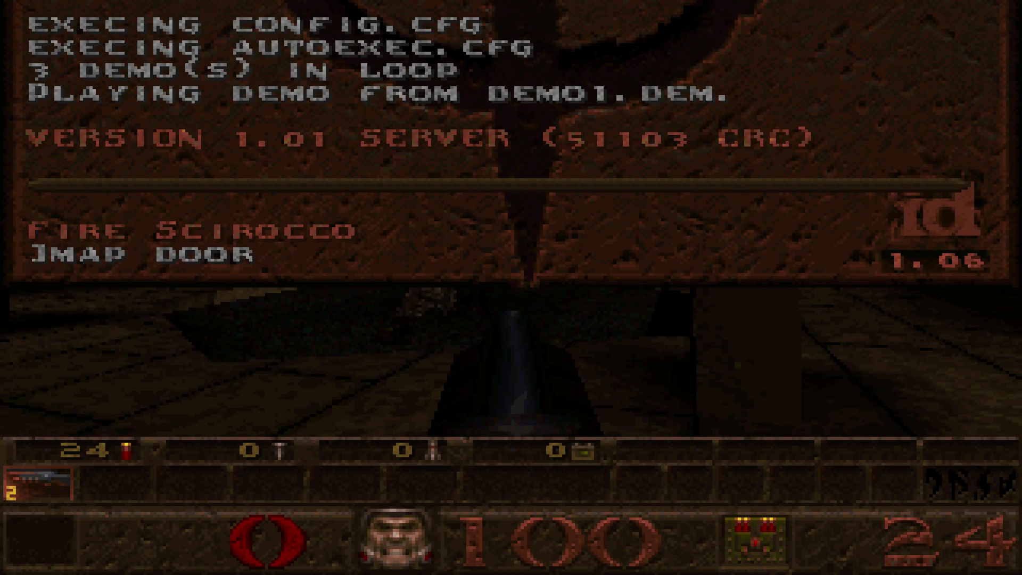
key(Return)
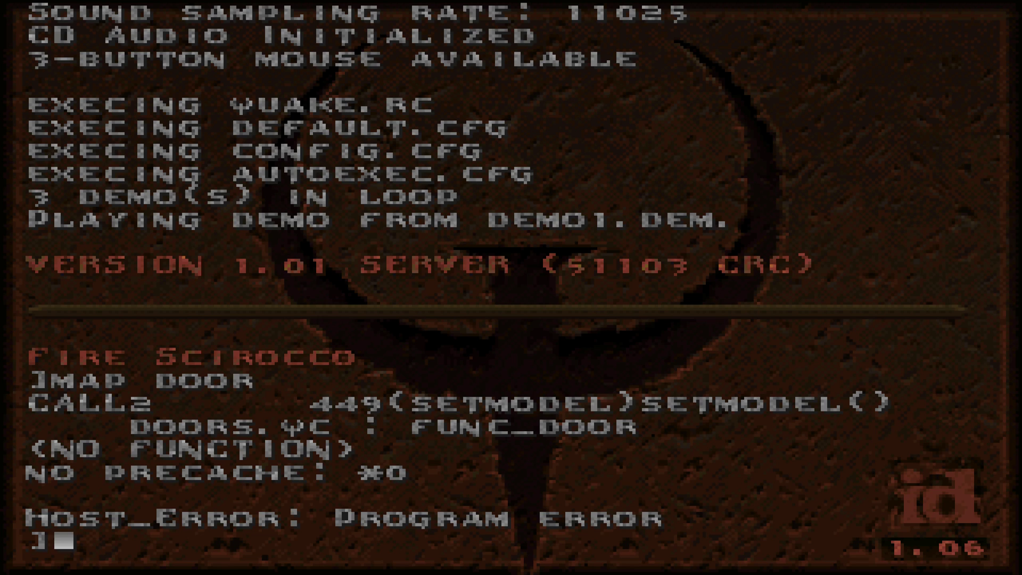
key(Escape)
key(Up)
key(Return)
key(y)
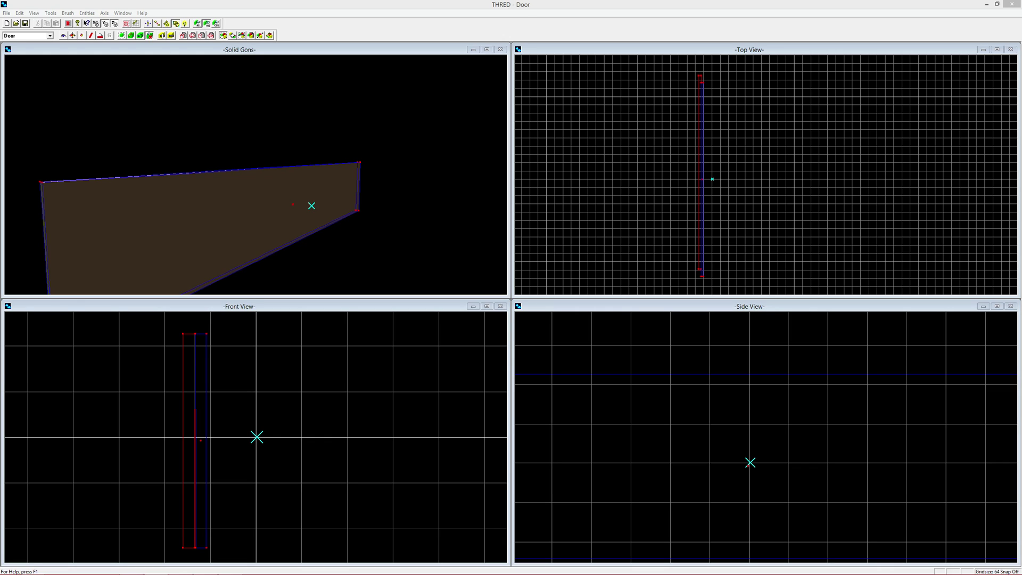
Show all the hidden brushes and save the project as Door.3DT, replacing the existing file.
click(196, 23)
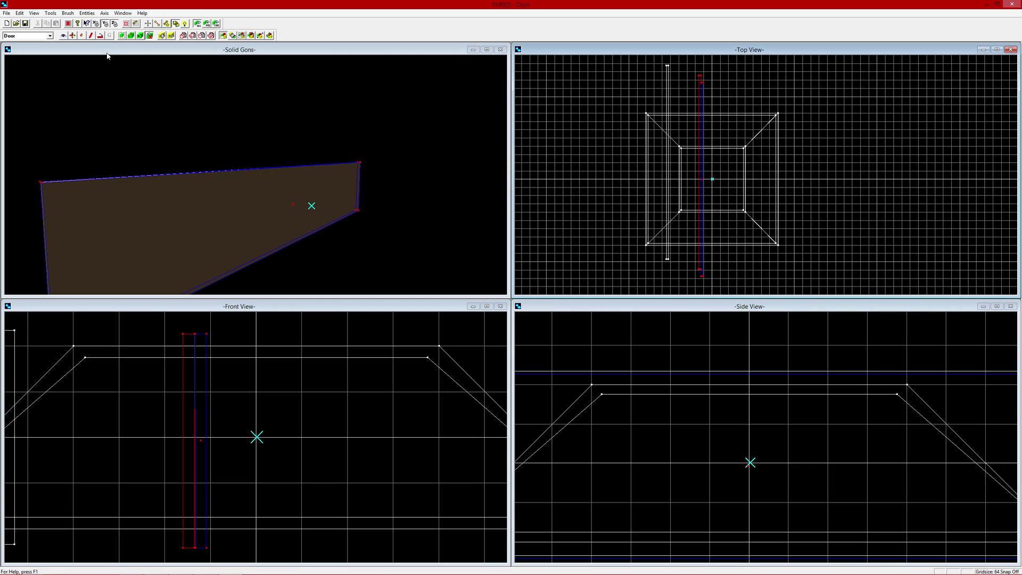
click(68, 24)
click(8, 13)
click(7, 13)
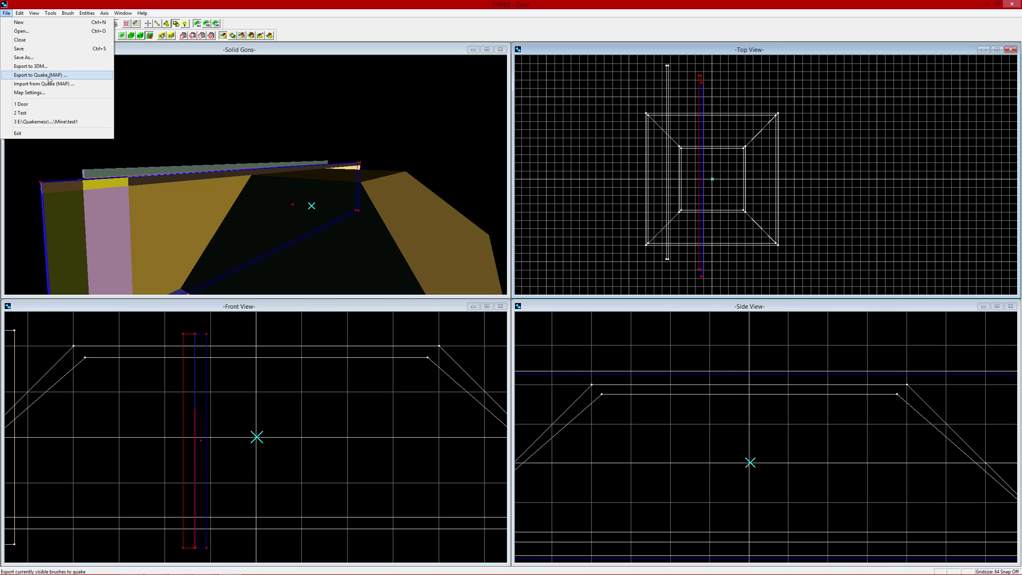
click(48, 76)
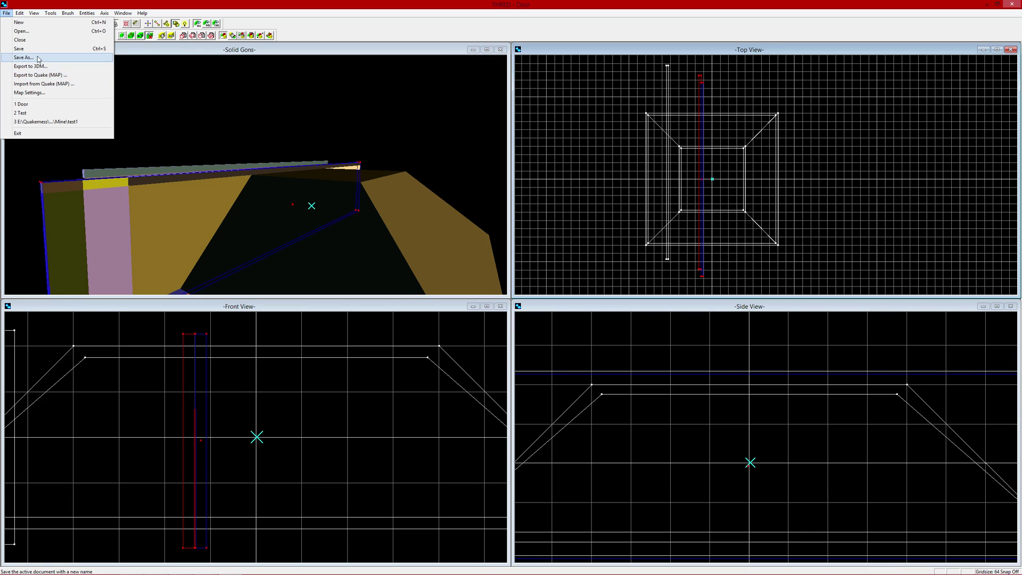
click(573, 320)
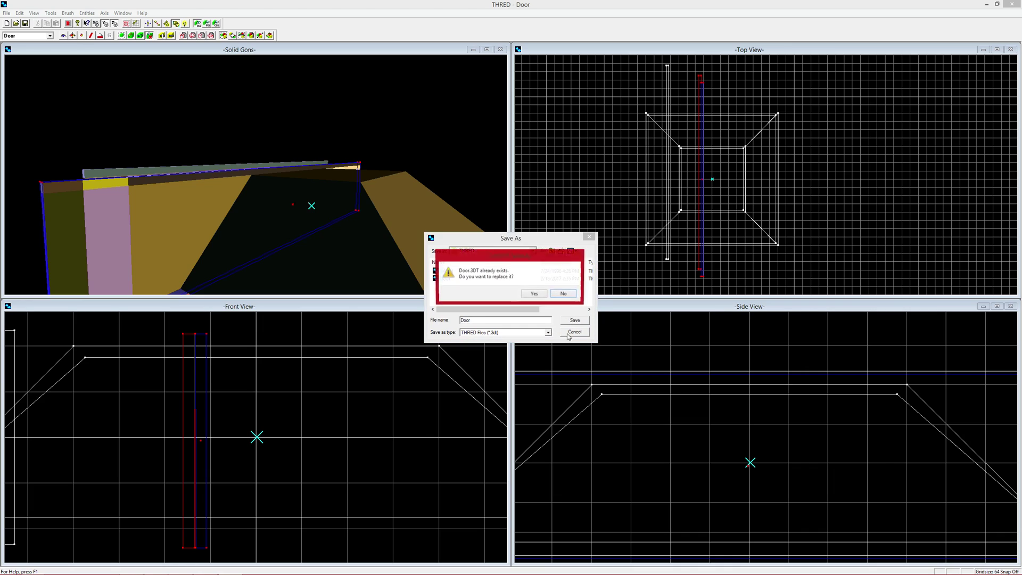
click(534, 297)
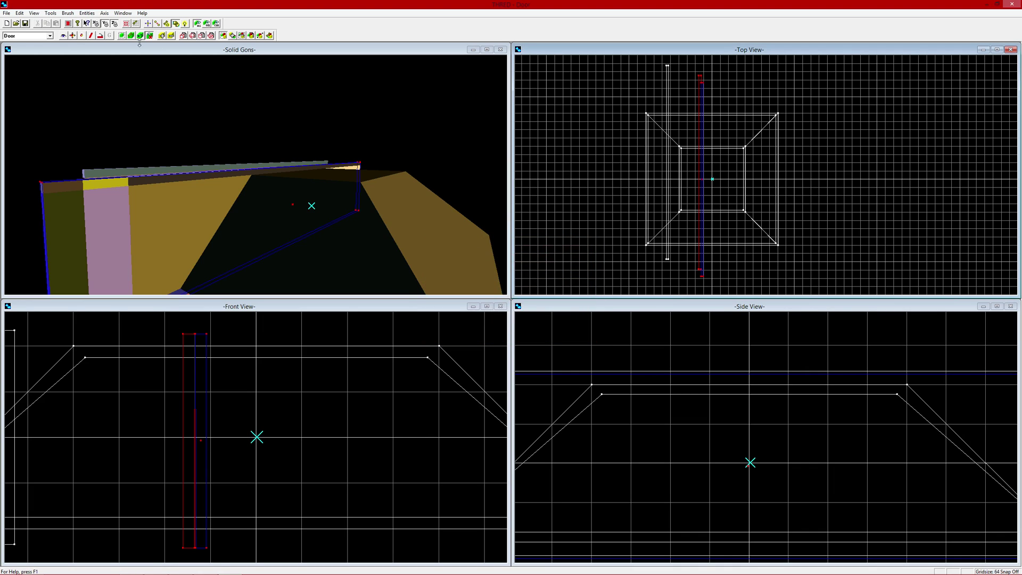
Export all the visible brushes to the Quake map file Door.MAP, overwriting the previous export.
click(7, 13)
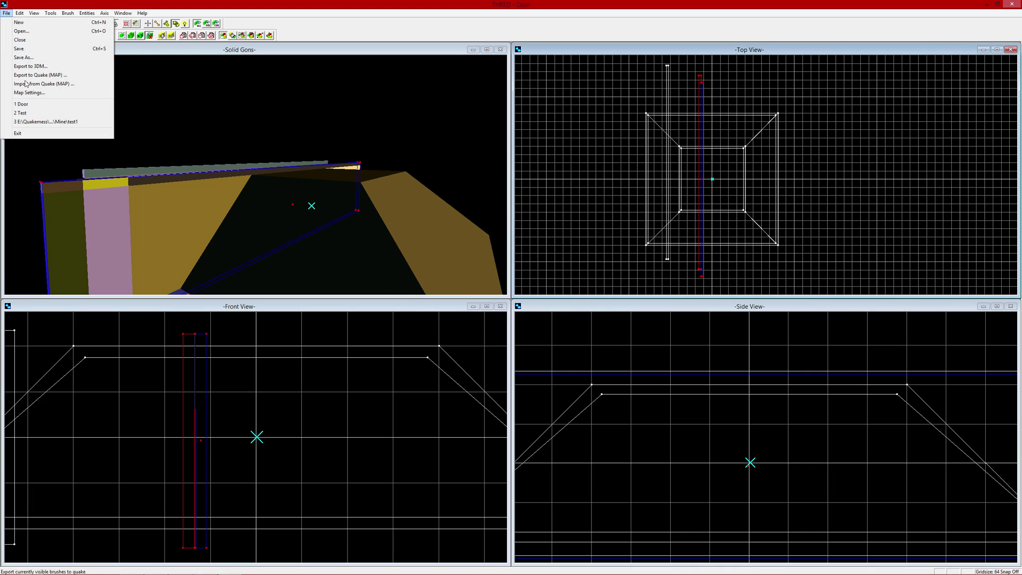
click(72, 84)
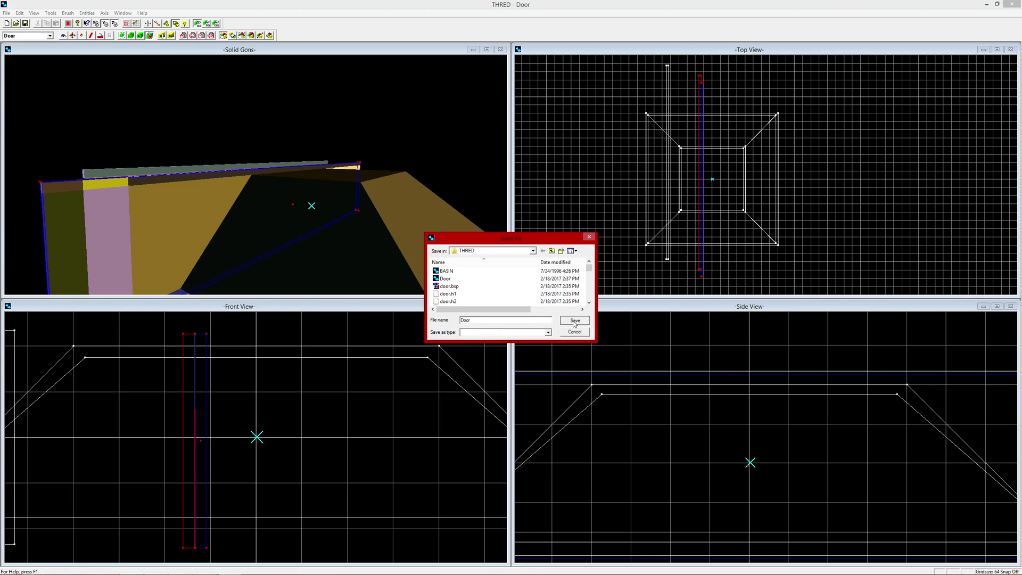
click(573, 319)
click(533, 293)
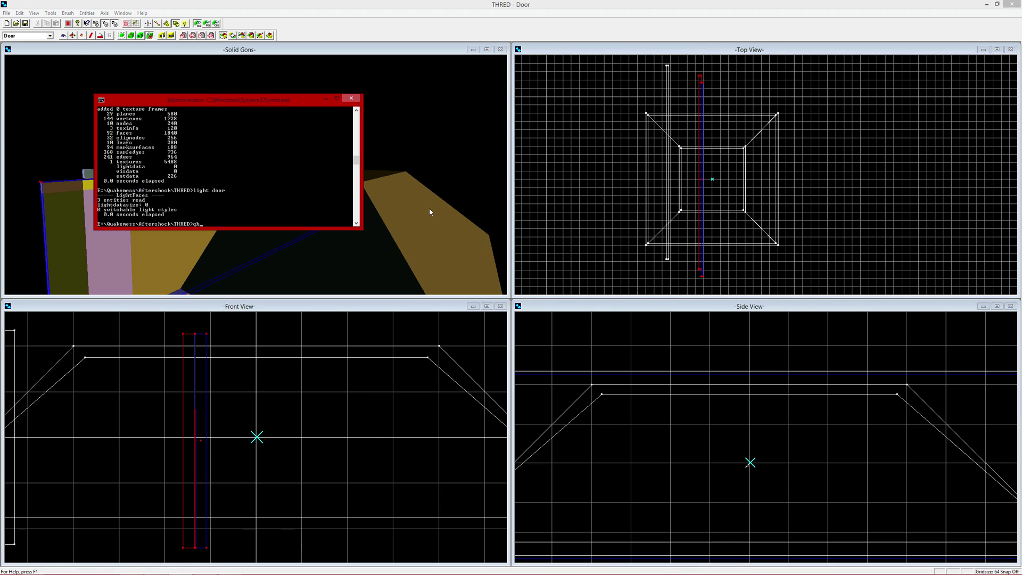
In the command prompt, recompile the exported map by running "qbsp door" and "light door".
text(door)
key(Return)
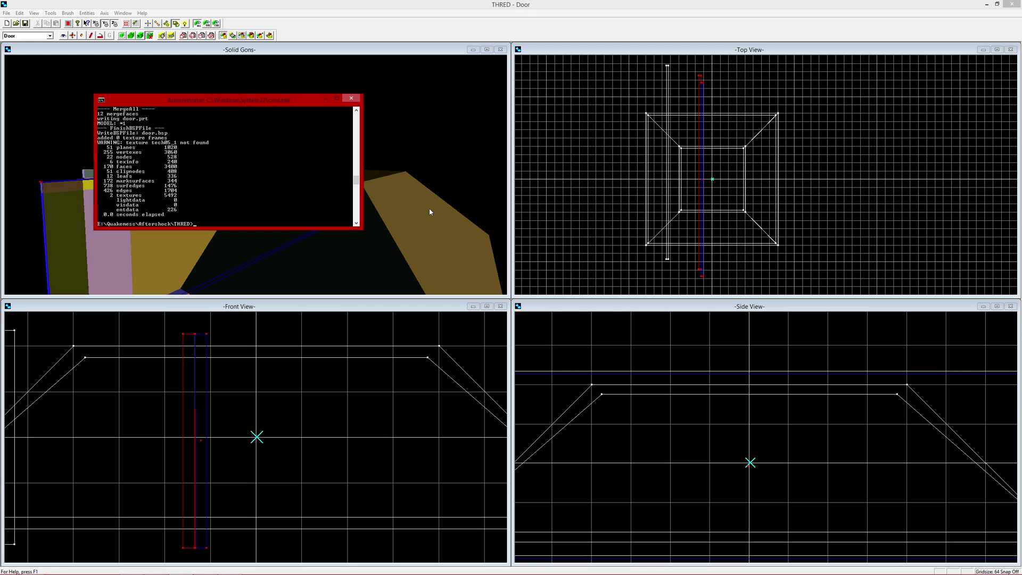
text(light door)
key(Return)
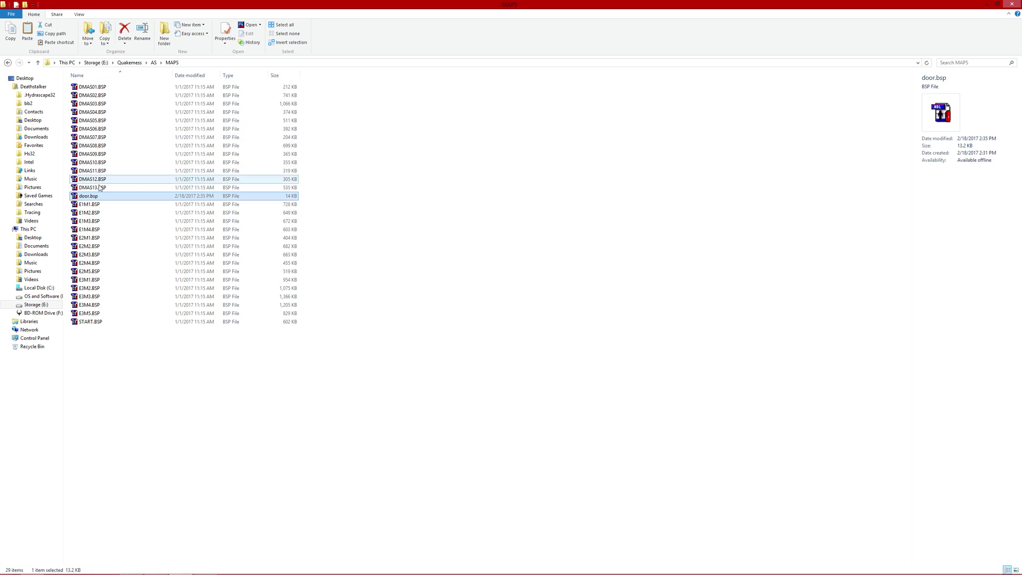
Switch to File Explorer and copy the newly compiled door.bsp from the Quakemess\Aftershock\THRED folder.
click(8, 62)
click(8, 62)
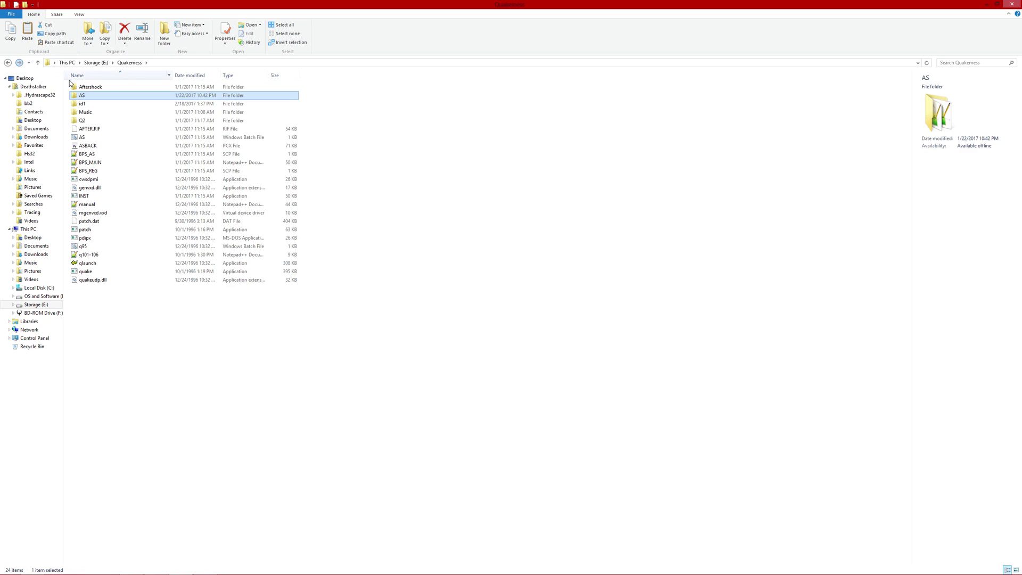
double_click(101, 94)
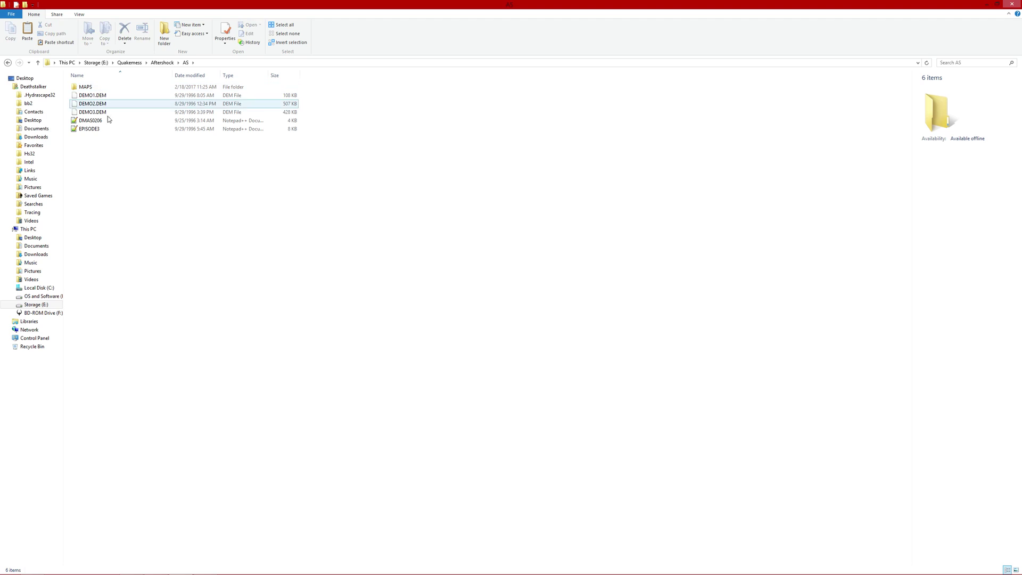
click(8, 62)
click(8, 62)
click(19, 62)
double_click(107, 122)
click(108, 96)
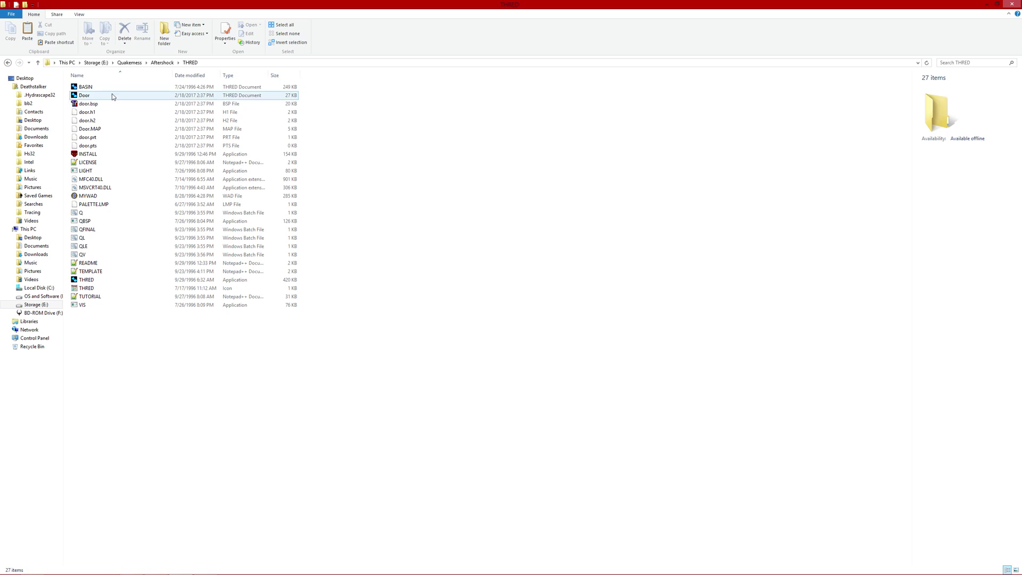
click(8, 62)
click(8, 62)
click(19, 62)
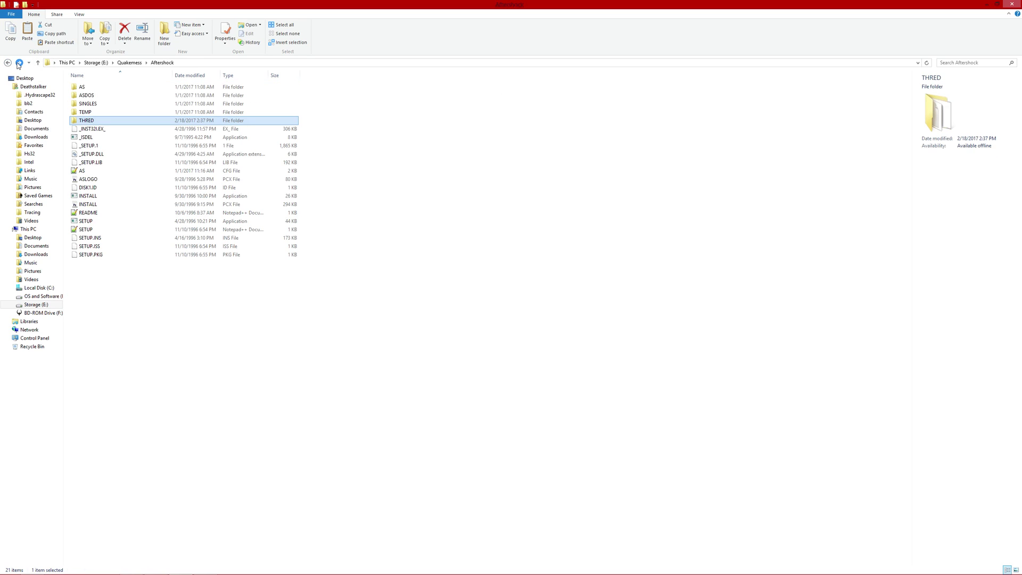
click(19, 62)
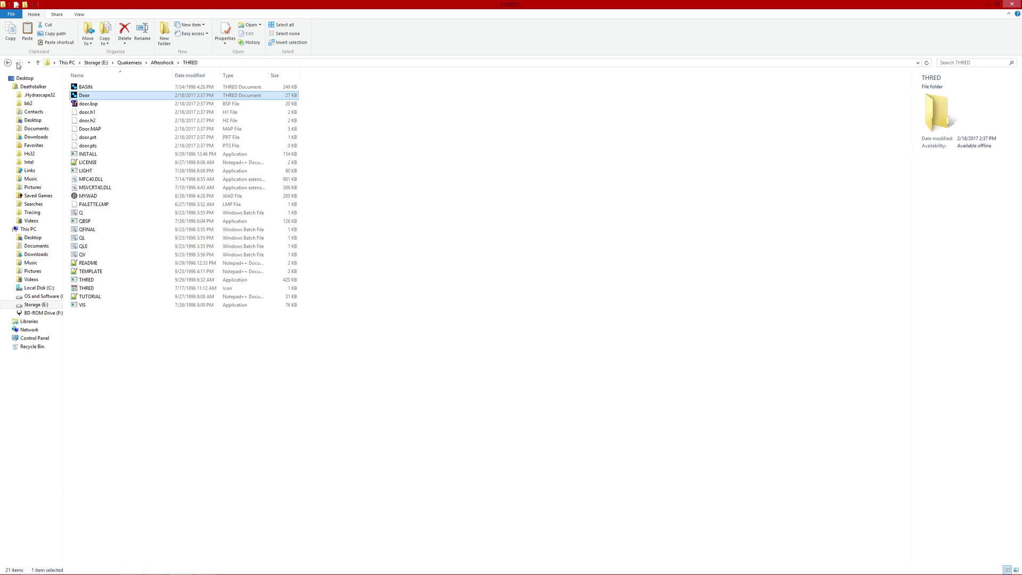
click(93, 104)
Paste door.bsp into the Quakemess\AS\MAPS folder, replacing the older copy.
click(8, 63)
click(8, 63)
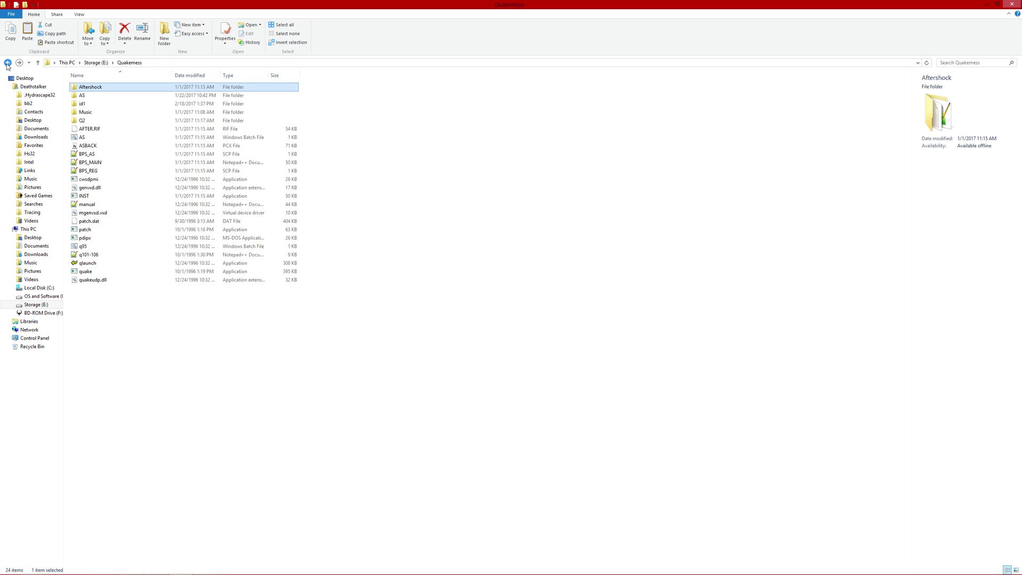
click(93, 95)
double_click(92, 96)
double_click(93, 90)
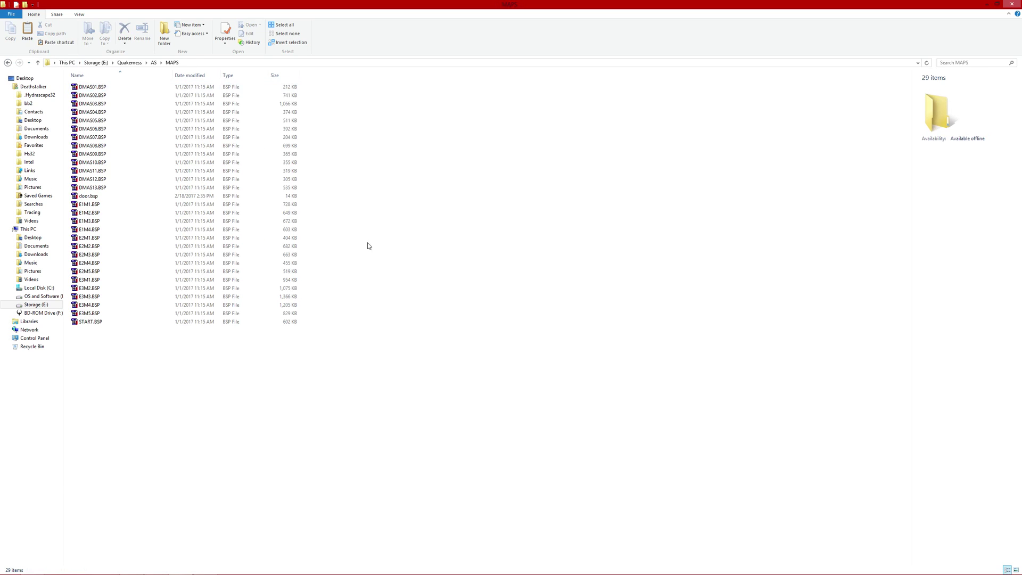
key(ctrl+v)
click(498, 227)
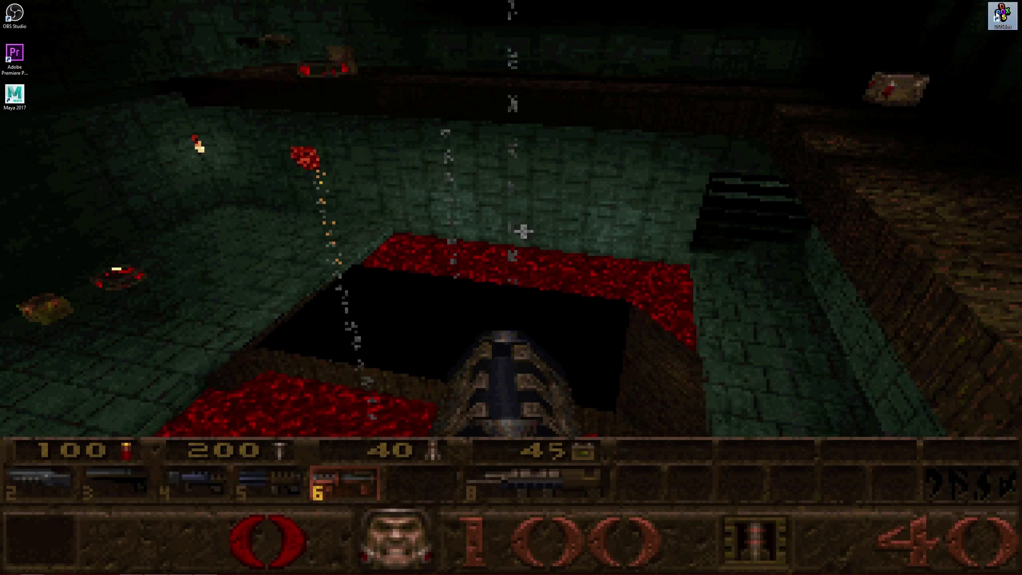
Launch Quake from the desktop and load the recompiled level with the console command "map door".
double_click(1000, 16)
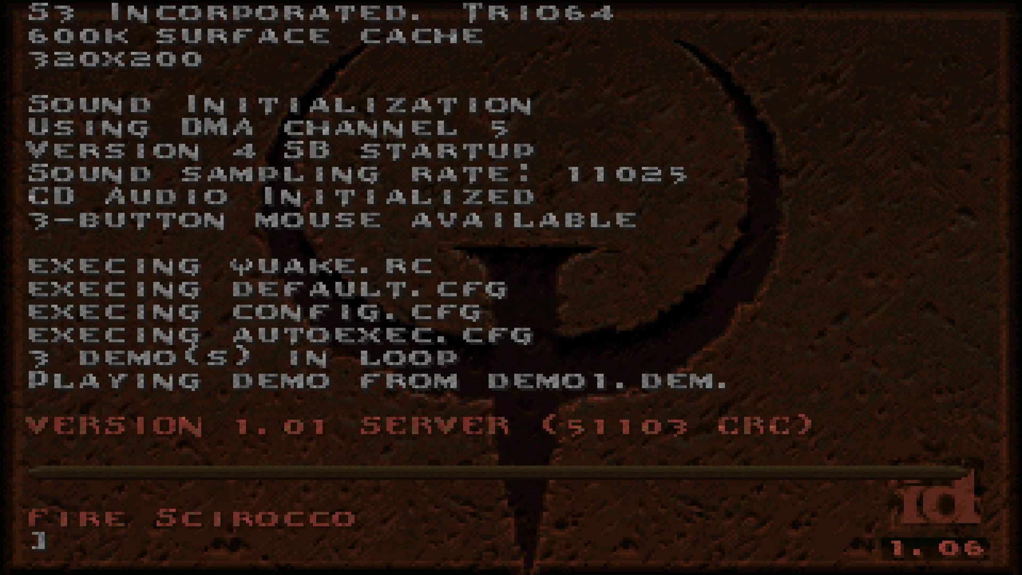
key(grave)
text(map door)
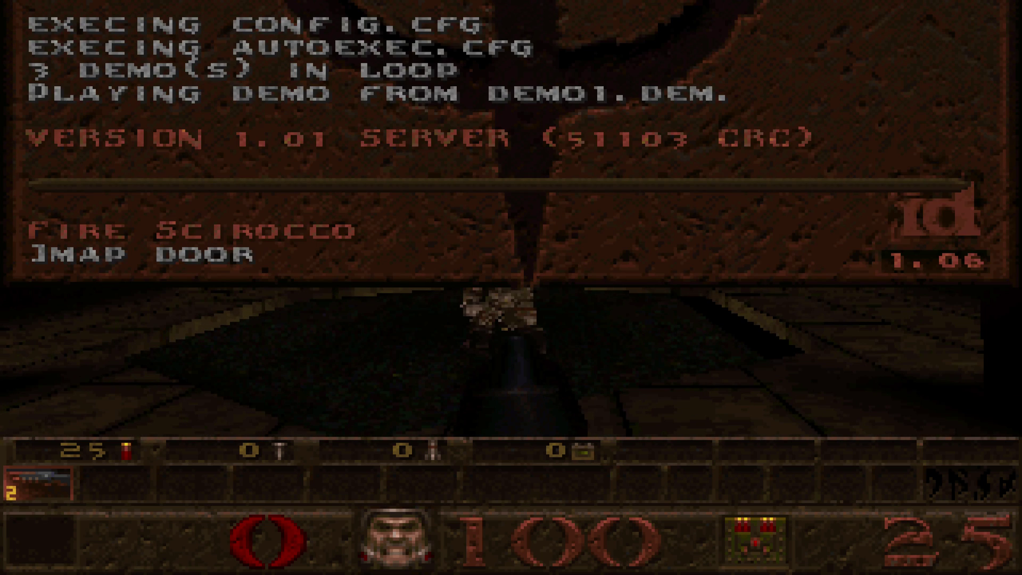
key(Return)
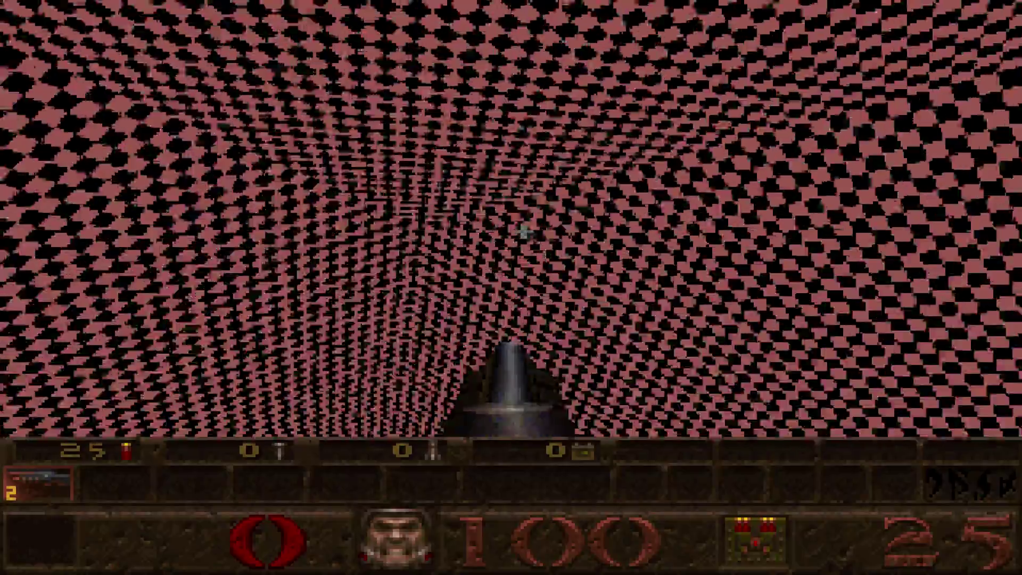
Walk around the level and enter the console command "noclip" to examine the room and the door brushes from several directions.
key(s)
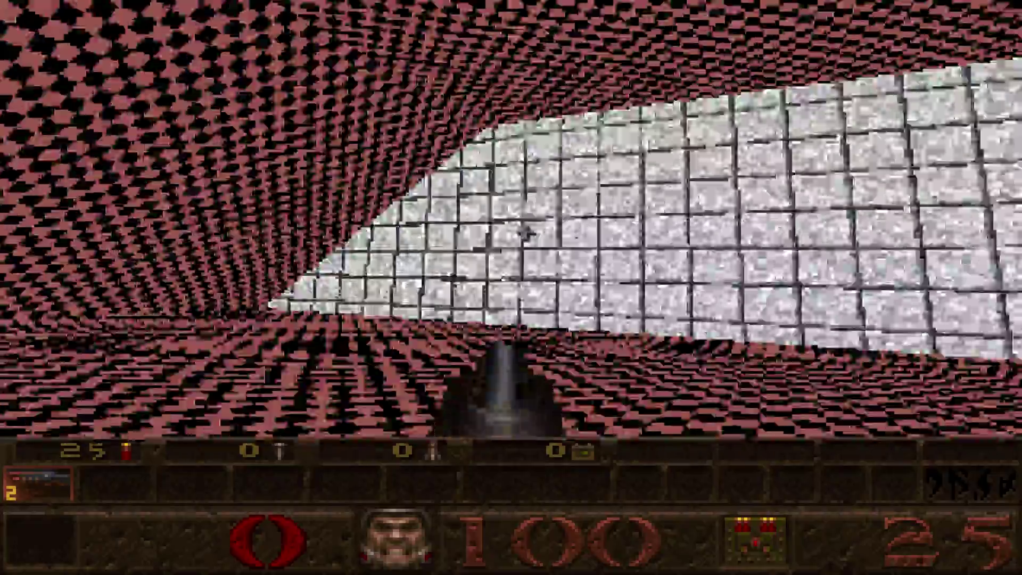
key(w)
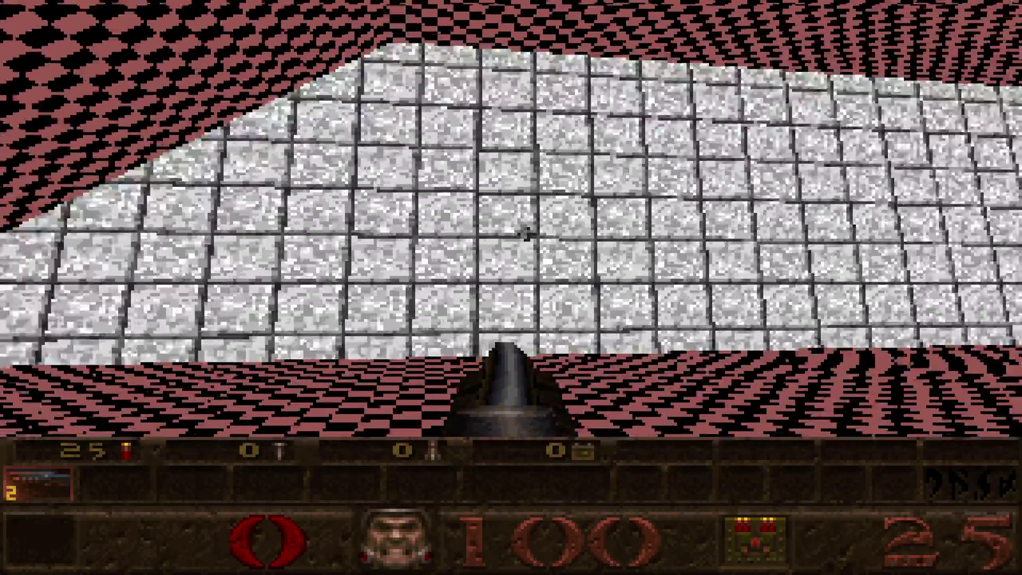
key(grave)
text(noclip)
key(Return)
key(grave)
key(w)
key(s)
key(Left)
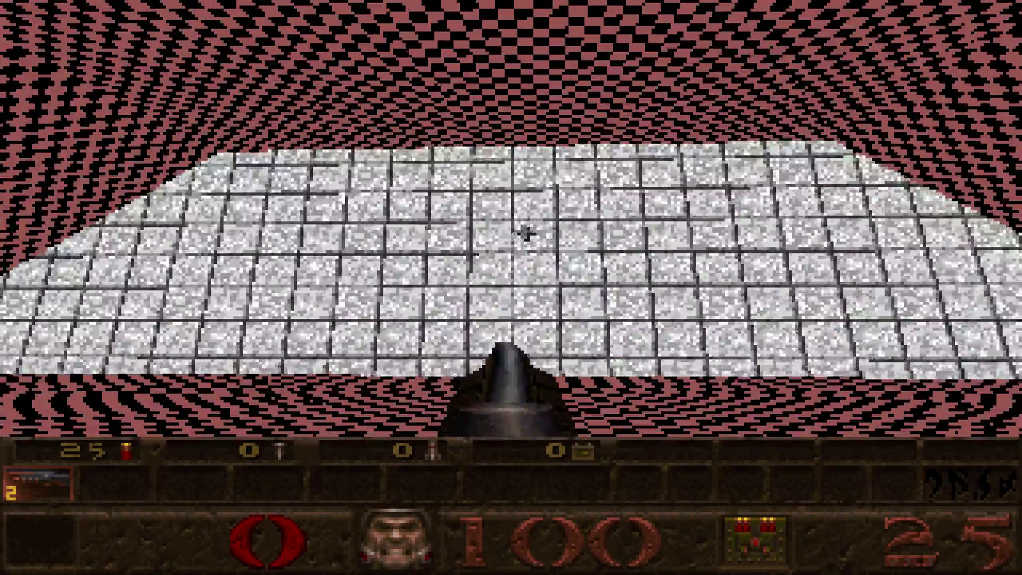
key(Right)
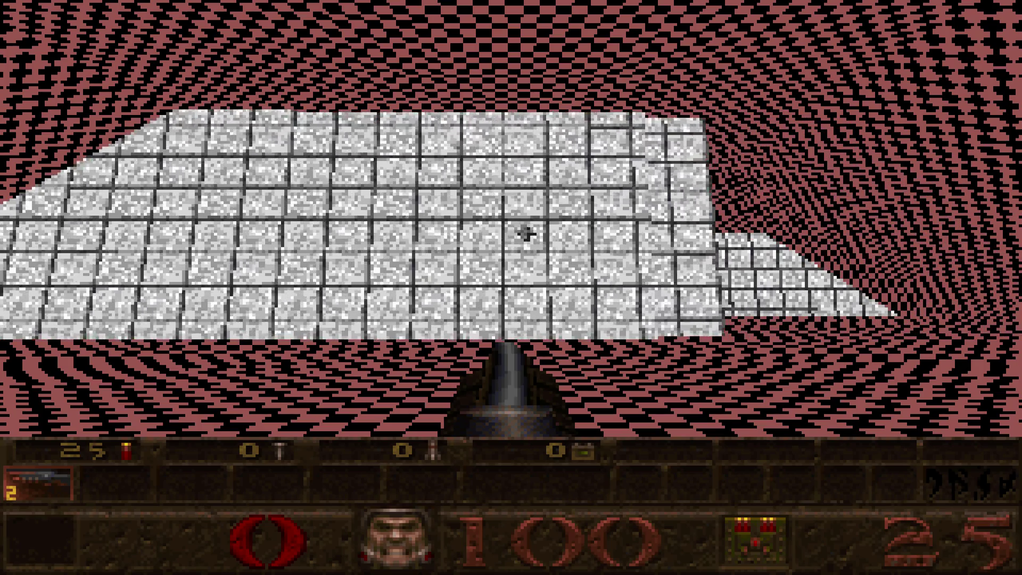
Quit Quake, confirming the exit, and return to THRED.
key(Escape)
key(Up)
key(Return)
key(y)
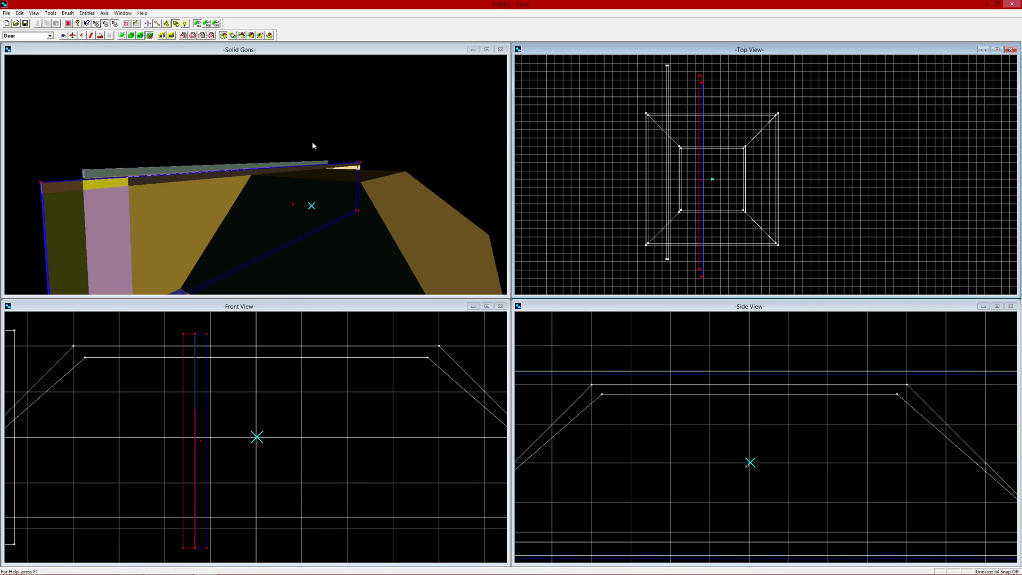
Create a small solid box brush with an X size of 16 and reduced Z and Y sizes, centred between the door brushes.
drag(394, 155, 420, 140)
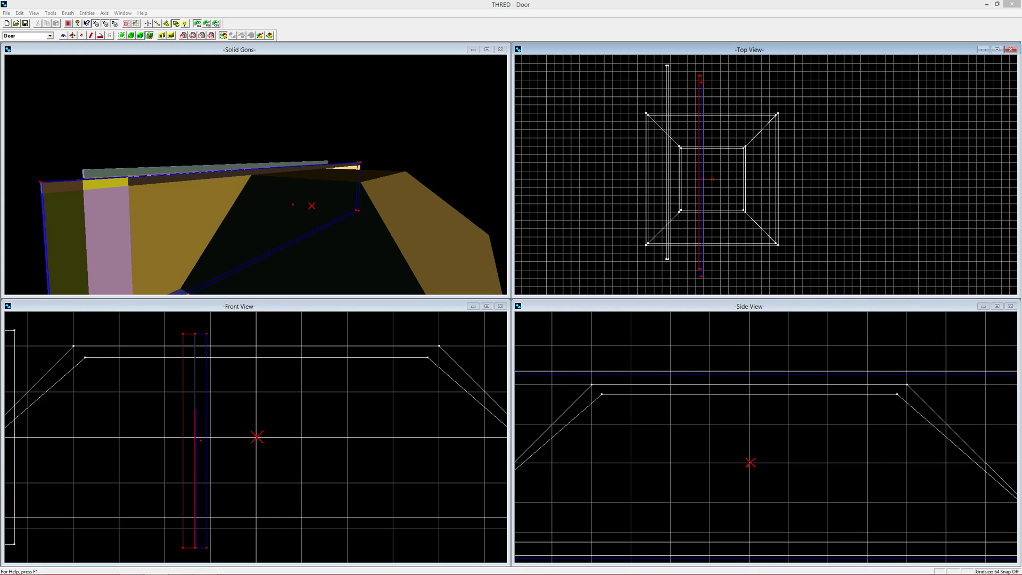
click(543, 187)
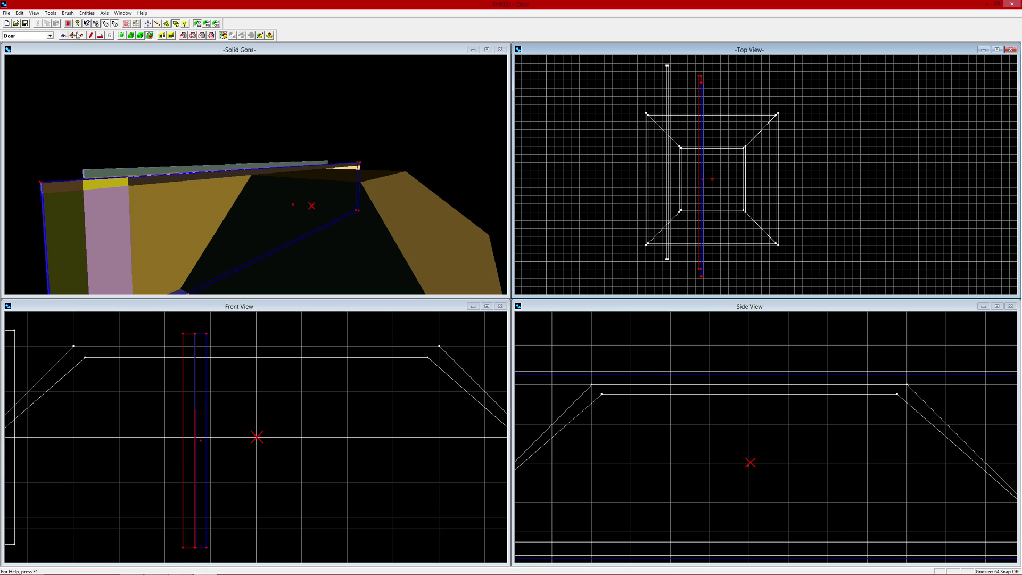
key(KP_Add)
key(KP_Add)
key(KP_Add)
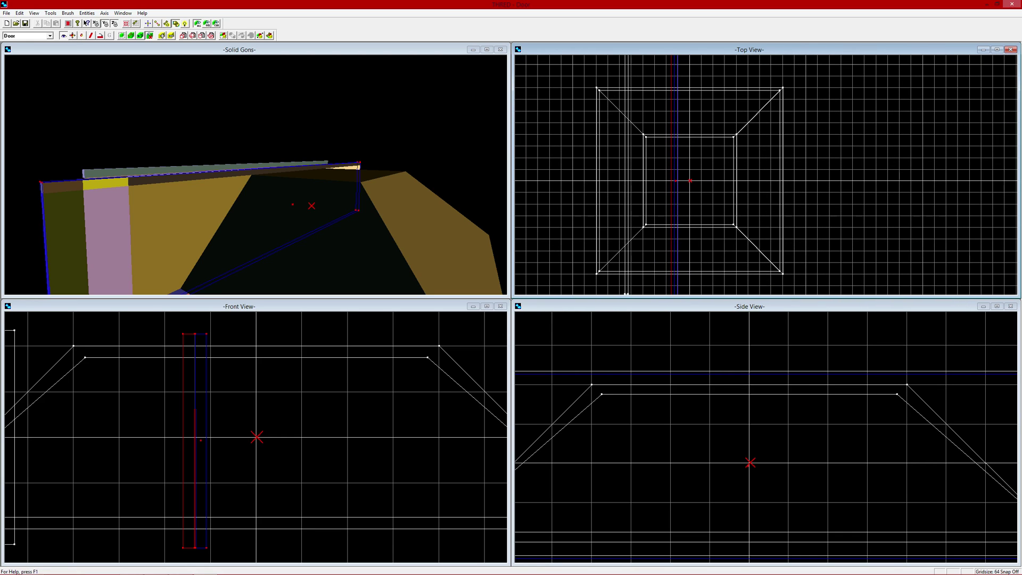
click(295, 358)
key(KP_Subtract)
key(KP_Subtract)
key(KP_Add)
key(KP_Add)
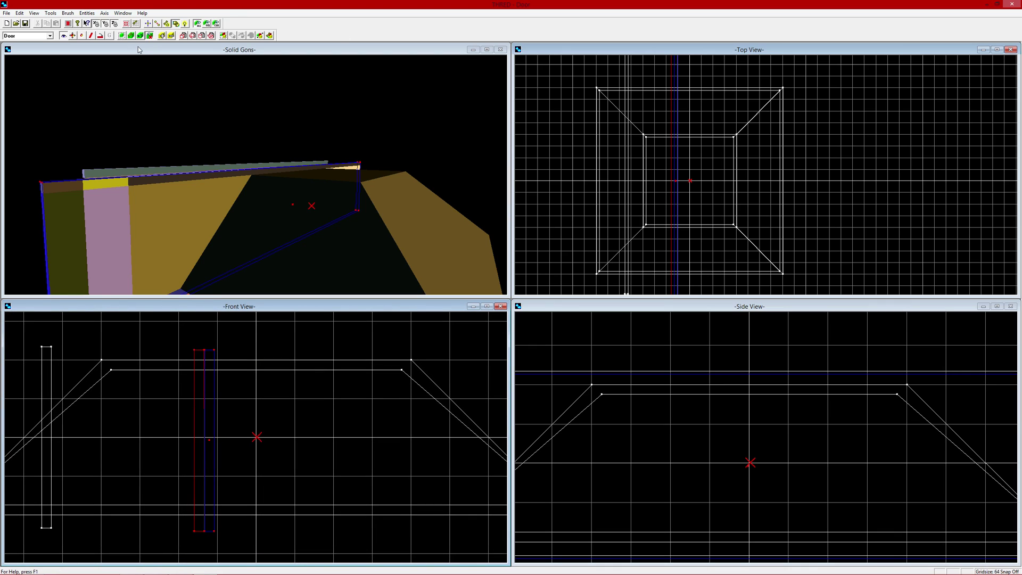
click(182, 35)
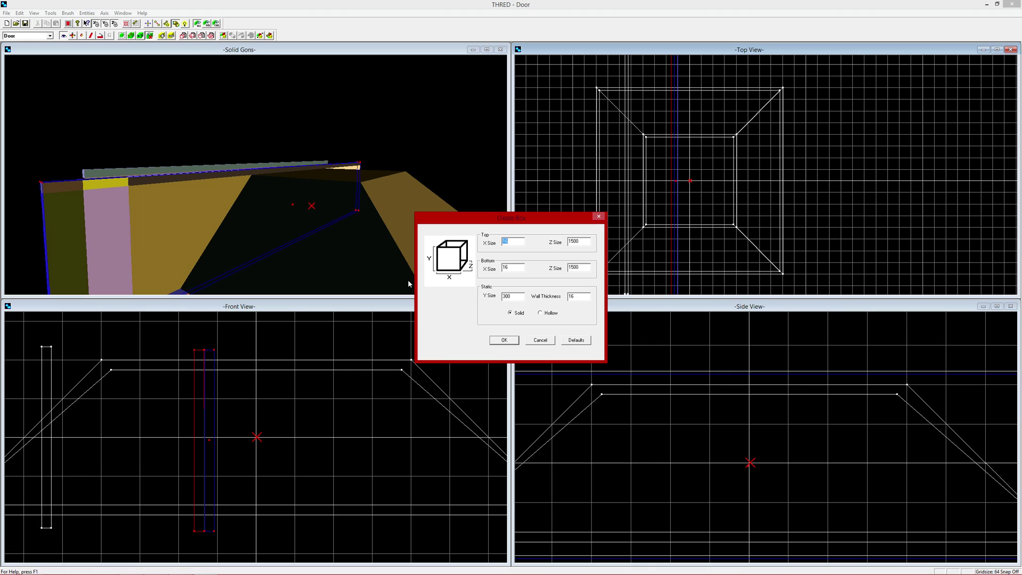
key(Tab)
text(1)
key(Tab)
key(Tab)
text(1)
double_click(507, 296)
text(16)
double_click(512, 296)
text(2)
key(Return)
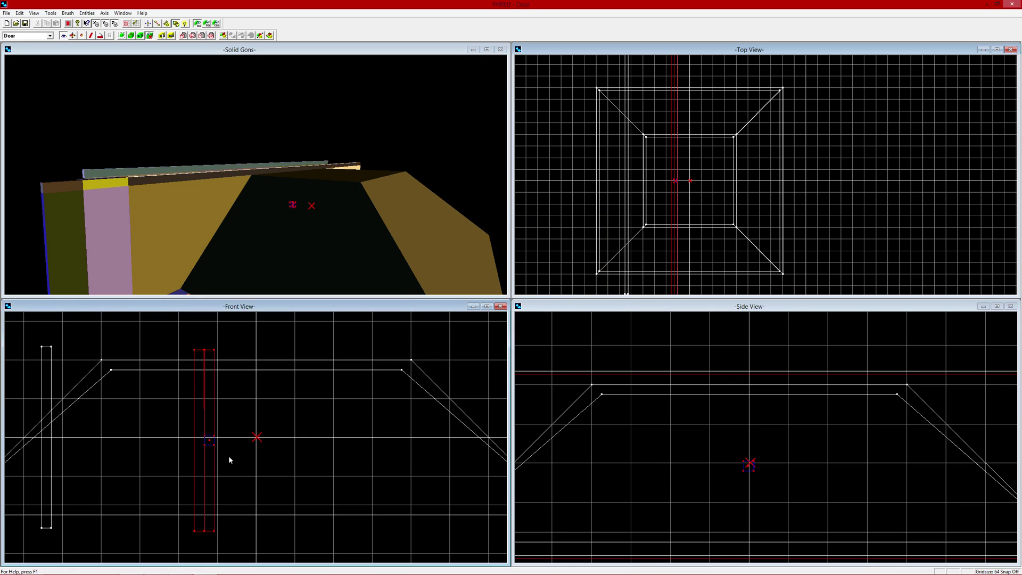
scroll(240, 454, down, 2)
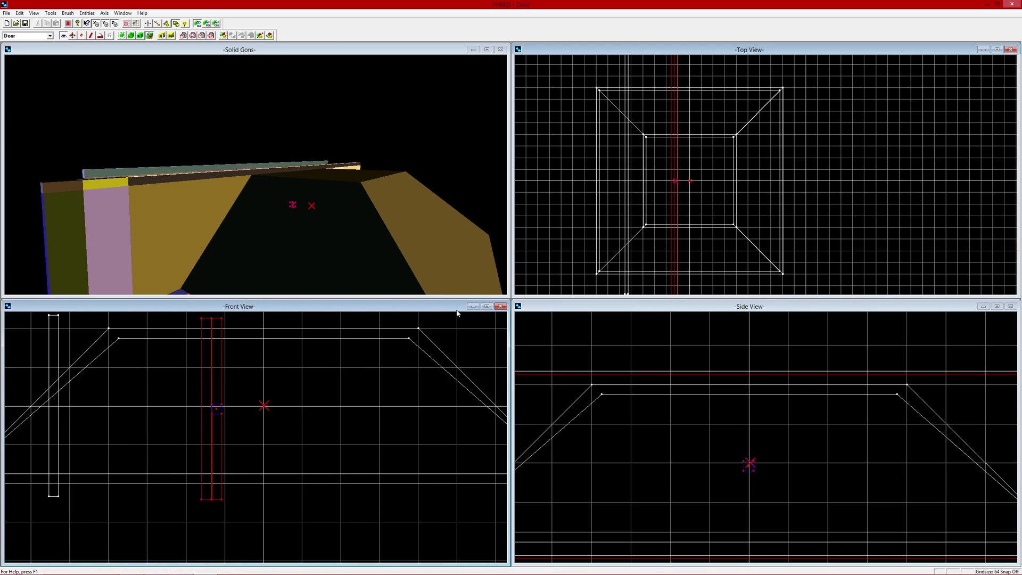
Switch to the web browser and reload the "Quake - Soundtrack [Full Album]" page.
click(31, 567)
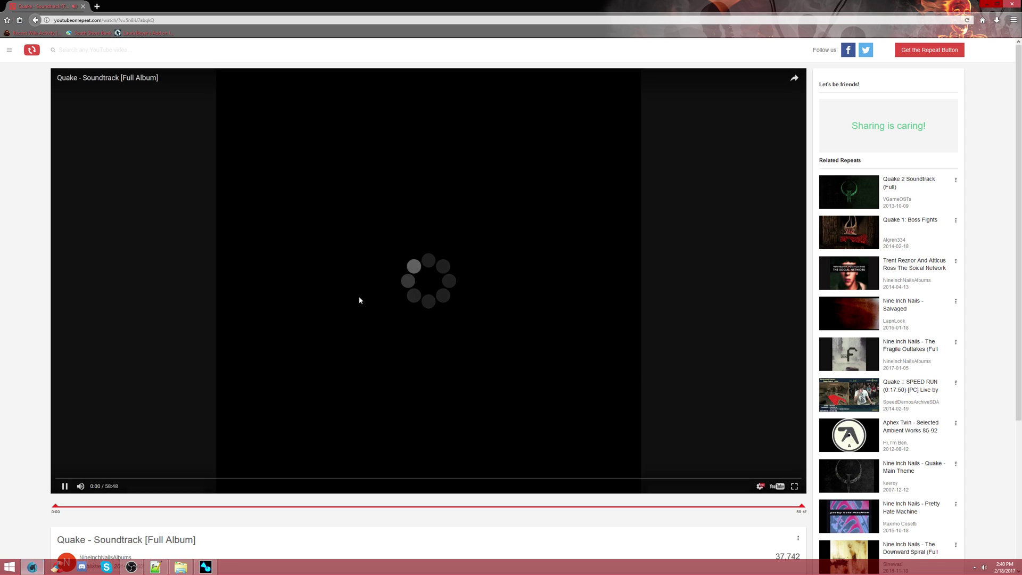
key(F5)
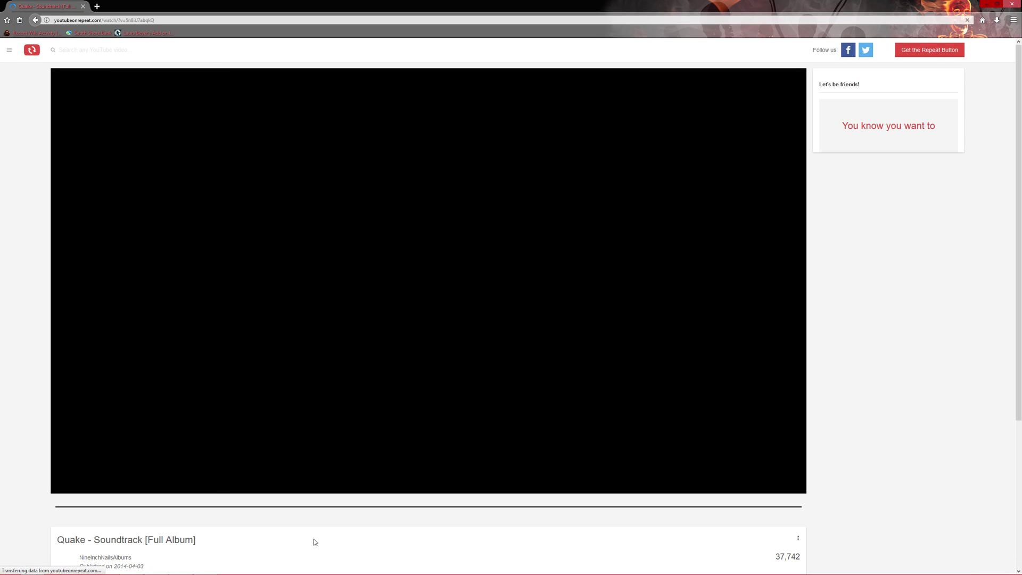
Switch back to THRED and move the small box brush off the door brushes into the lower part of the room.
click(983, 5)
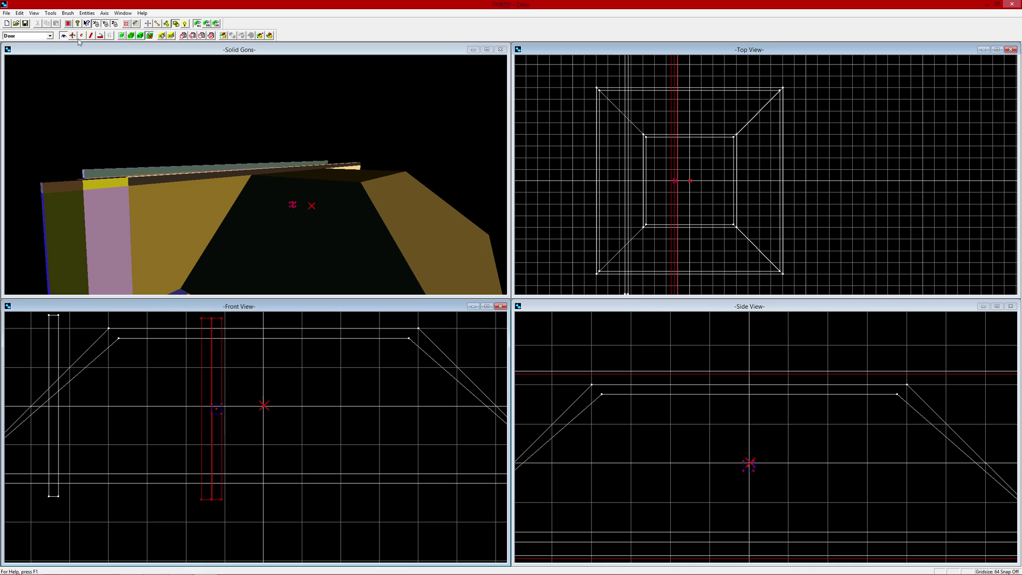
click(72, 36)
drag(239, 362, 286, 422)
drag(798, 197, 799, 225)
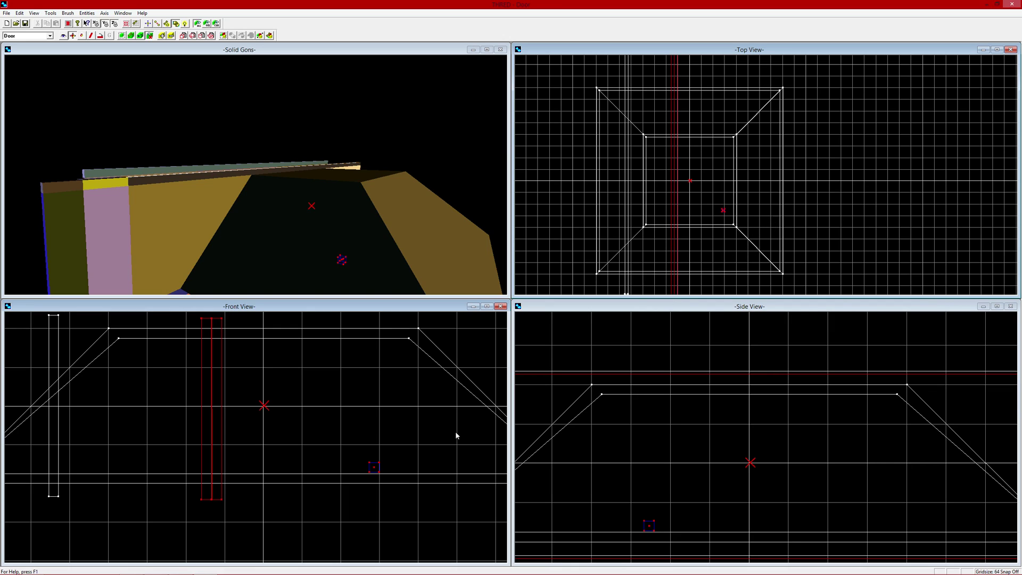
drag(712, 469, 656, 429)
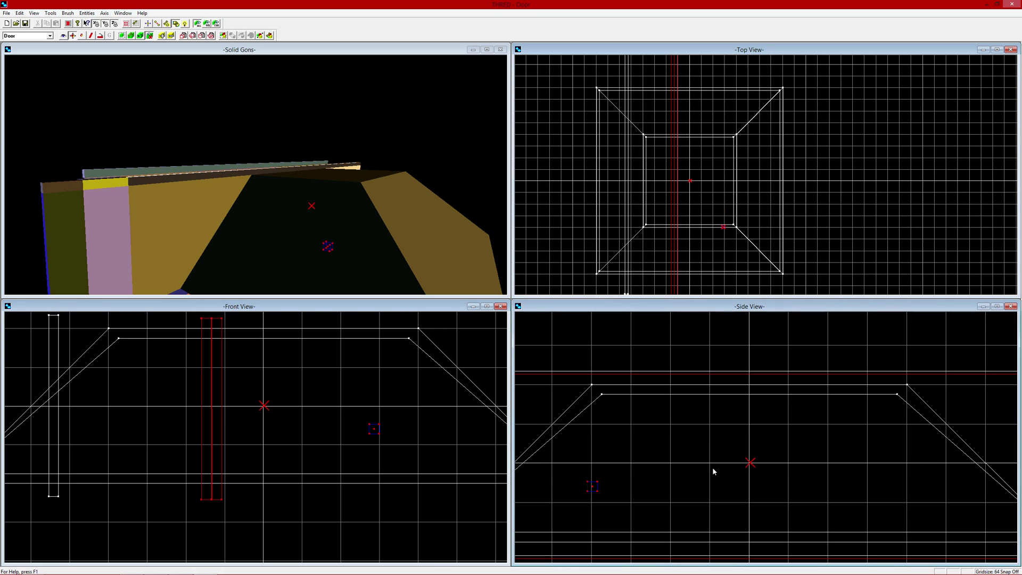
drag(725, 477, 730, 480)
drag(400, 444, 343, 485)
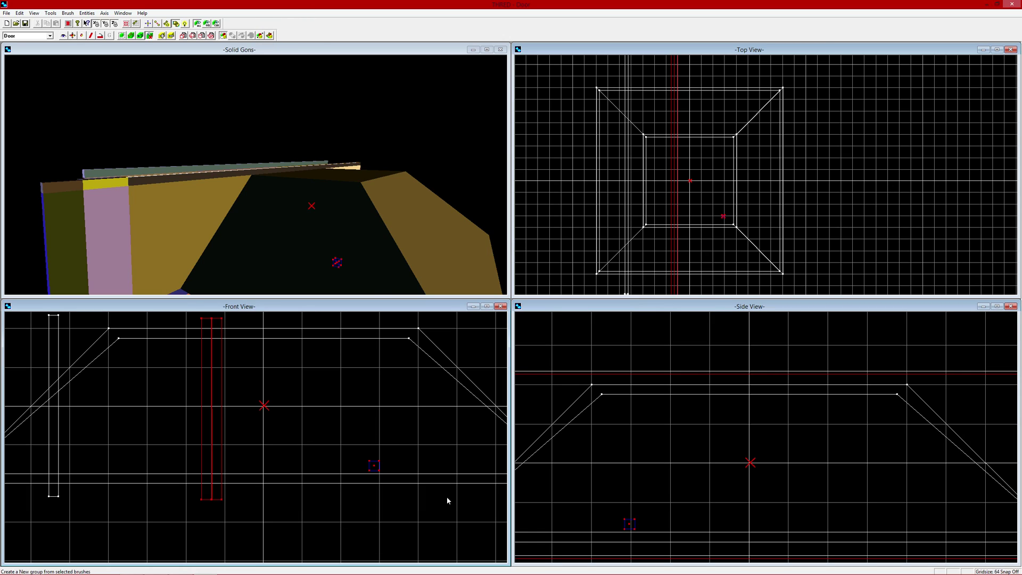
drag(443, 450, 358, 506)
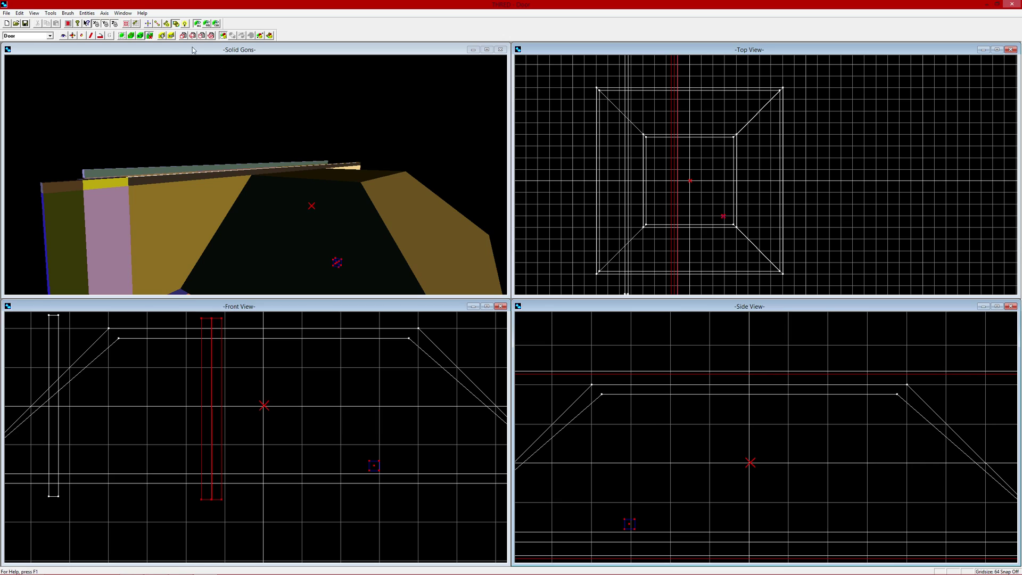
Create a new brush group from the small box brush and name it "Teleporter".
click(162, 35)
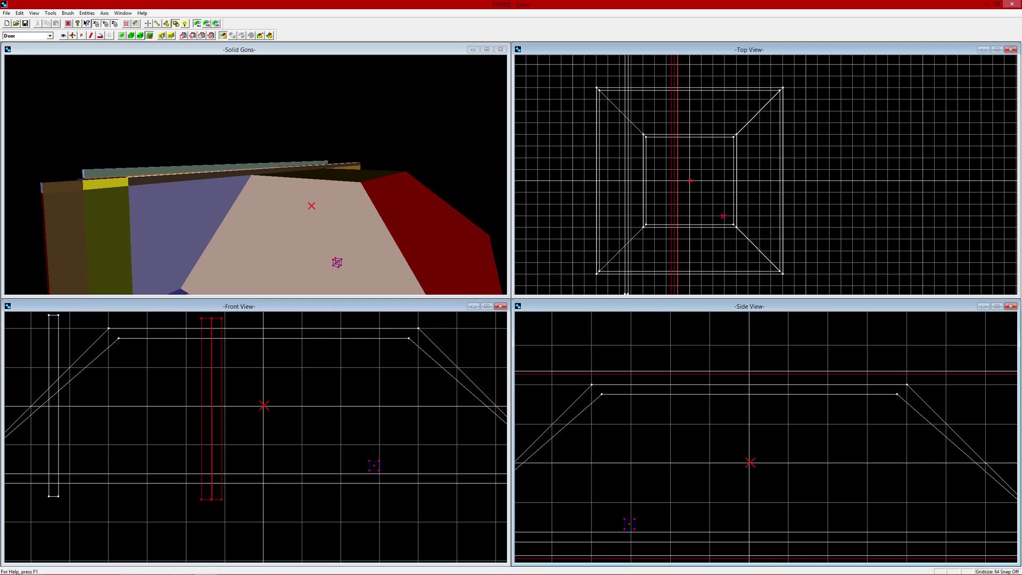
drag(426, 433, 321, 525)
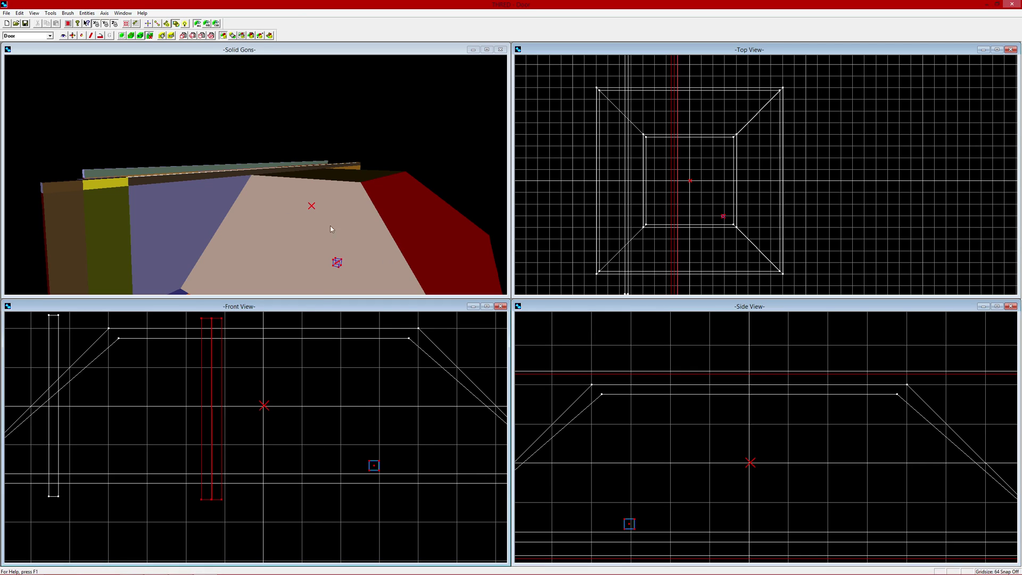
click(233, 36)
mouse_move(428, 450)
mouse_down()
mouse_move(377, 513)
mouse_move(321, 524)
mouse_up()
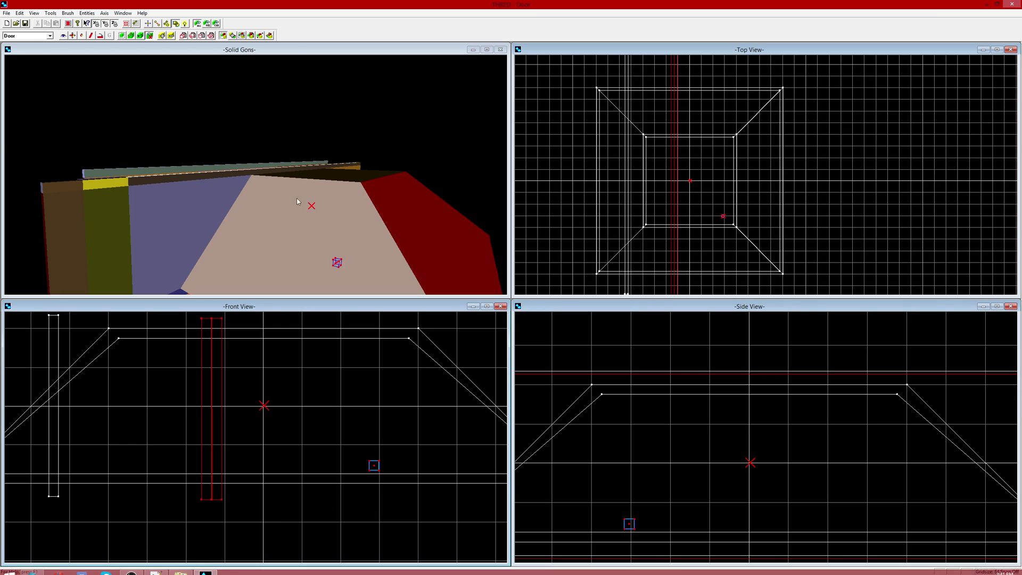
click(241, 37)
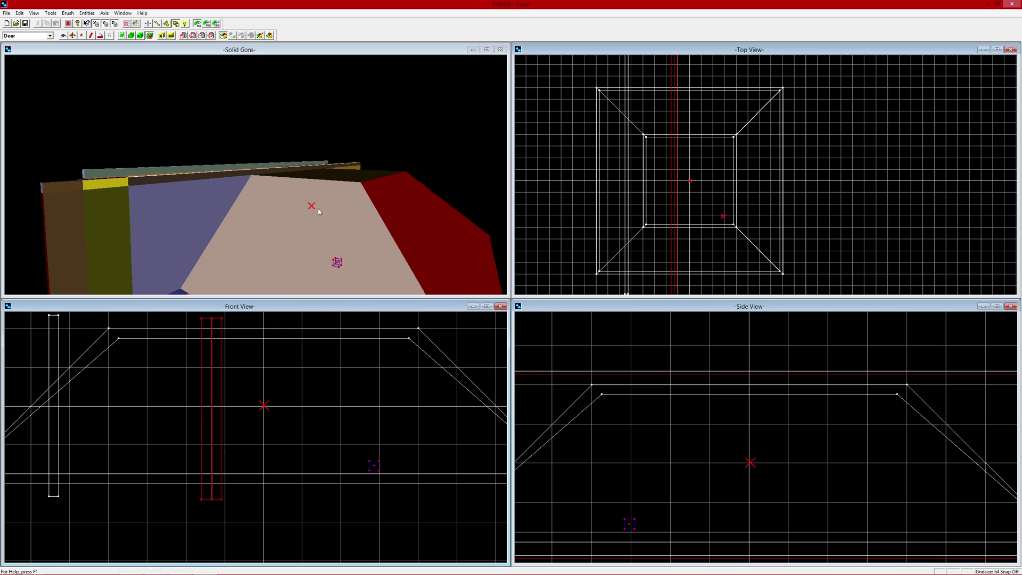
drag(410, 432, 344, 499)
click(251, 36)
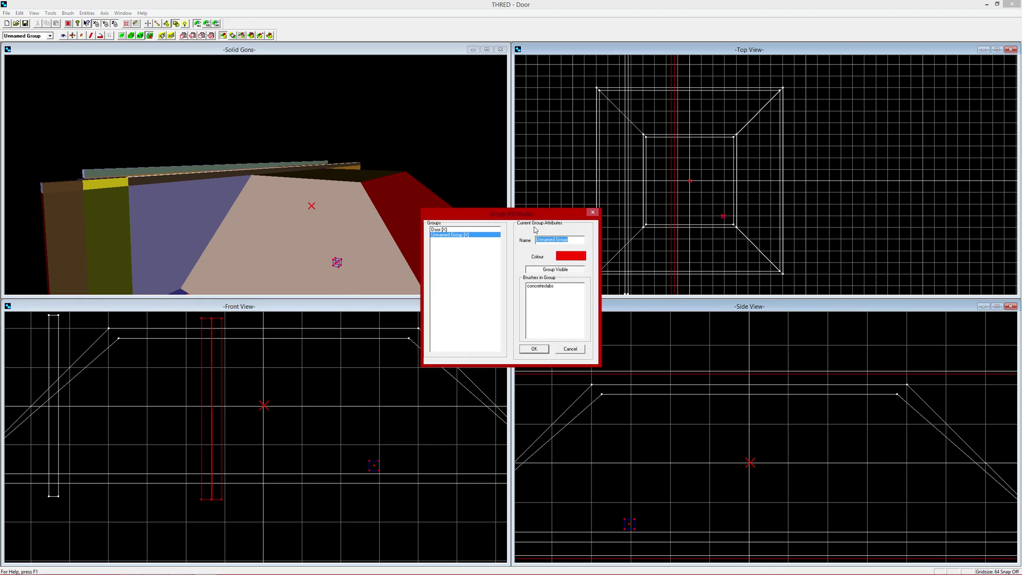
text(Teleporter)
key(Return)
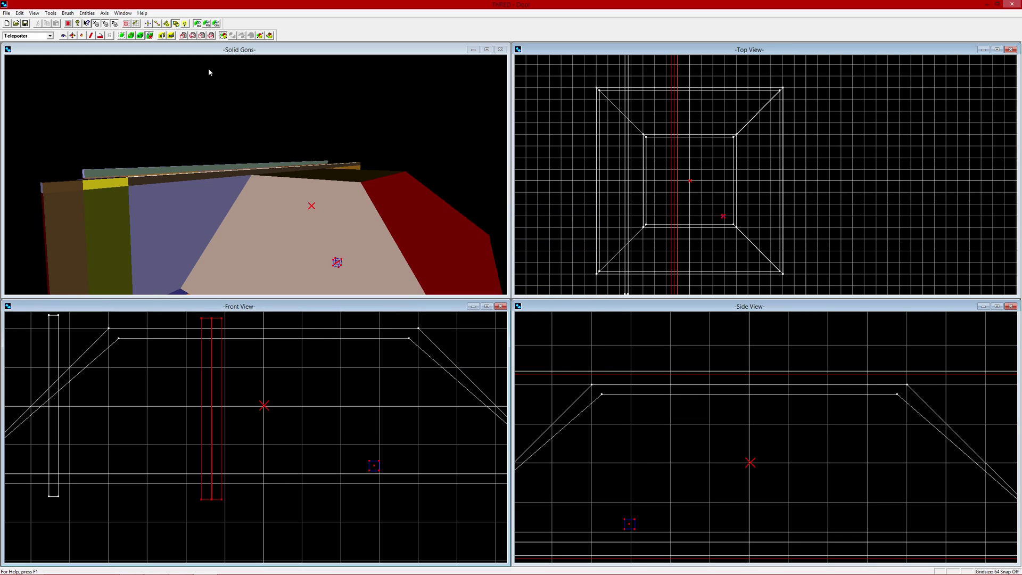
Add a trigger_teleport entity and associate it with the selected small box brush.
drag(442, 436, 369, 506)
click(166, 24)
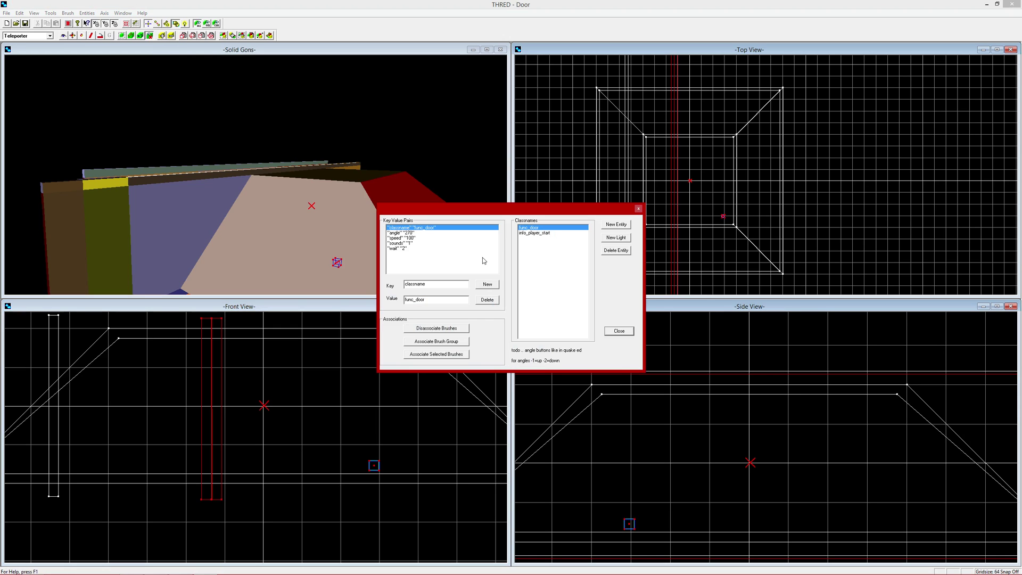
click(616, 228)
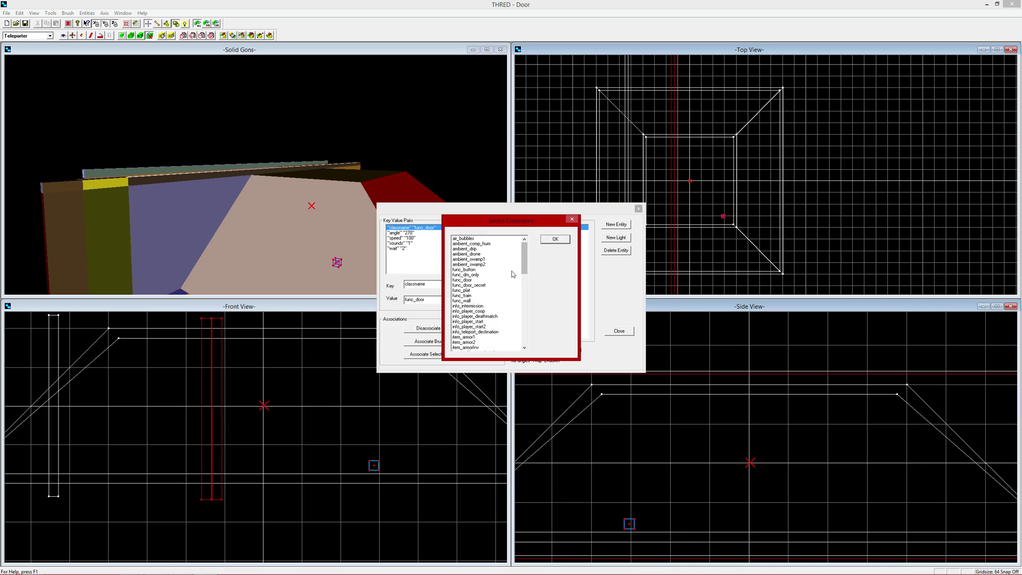
click(489, 291)
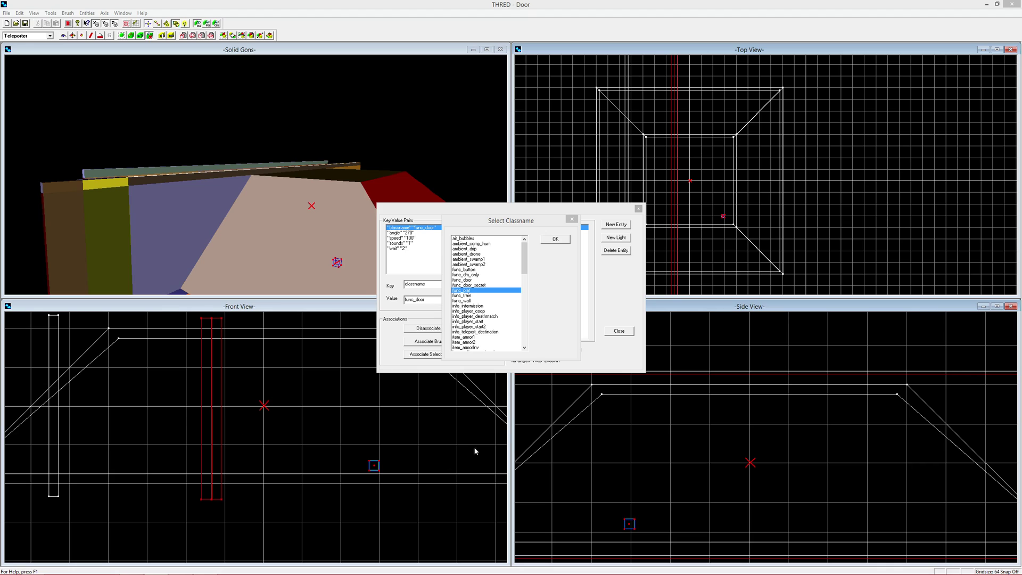
scroll(483, 301, down, 3)
scroll(483, 303, up, 3)
scroll(482, 335, up, 1)
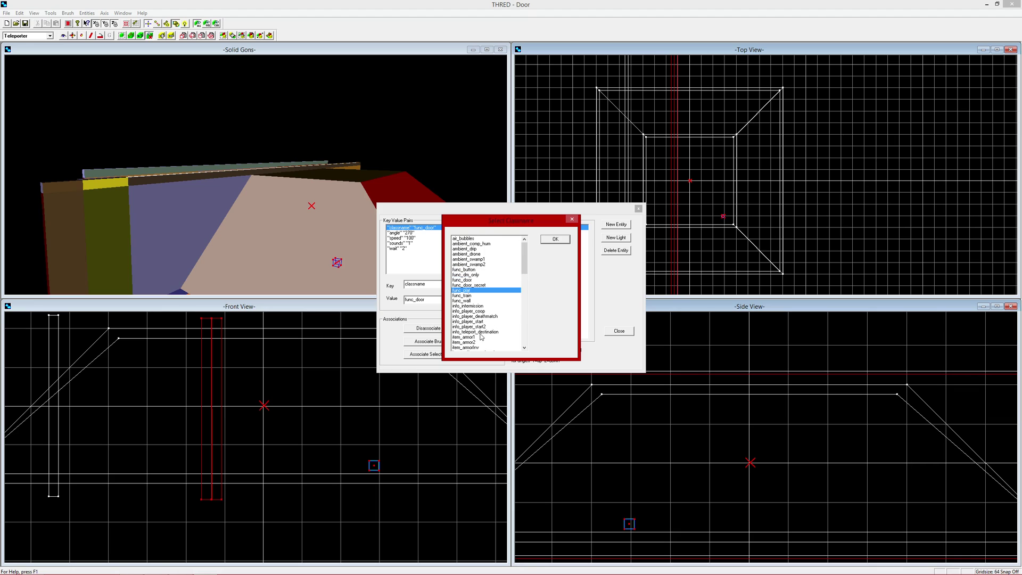
scroll(504, 289, down, 3)
scroll(504, 289, down, 1)
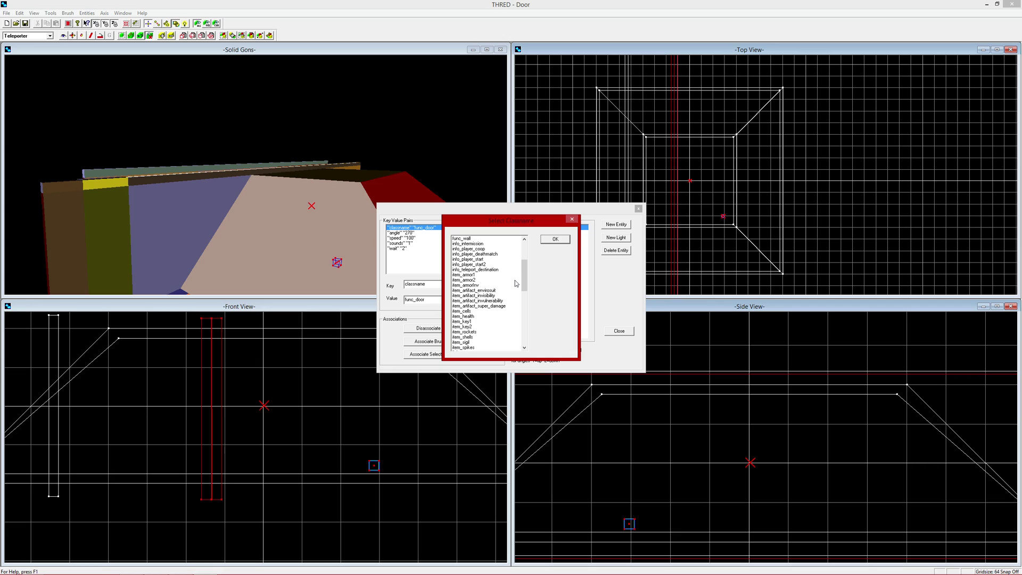
scroll(505, 283, down, 15)
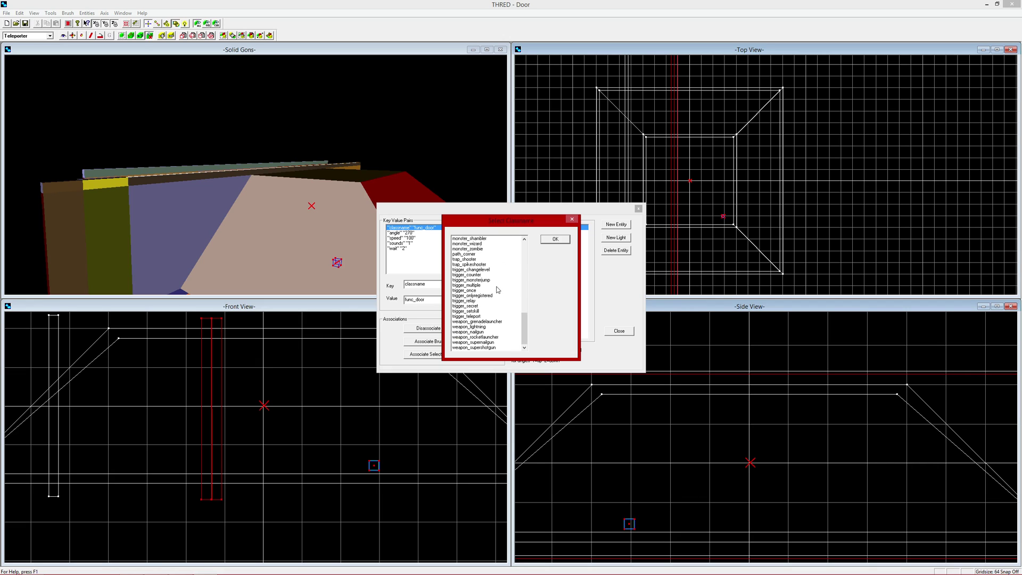
double_click(484, 316)
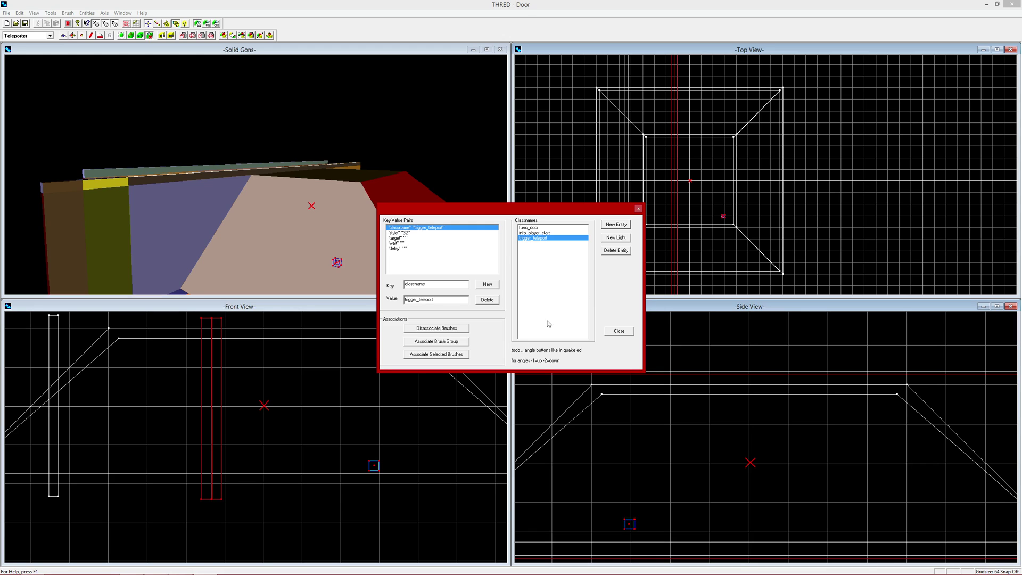
click(445, 354)
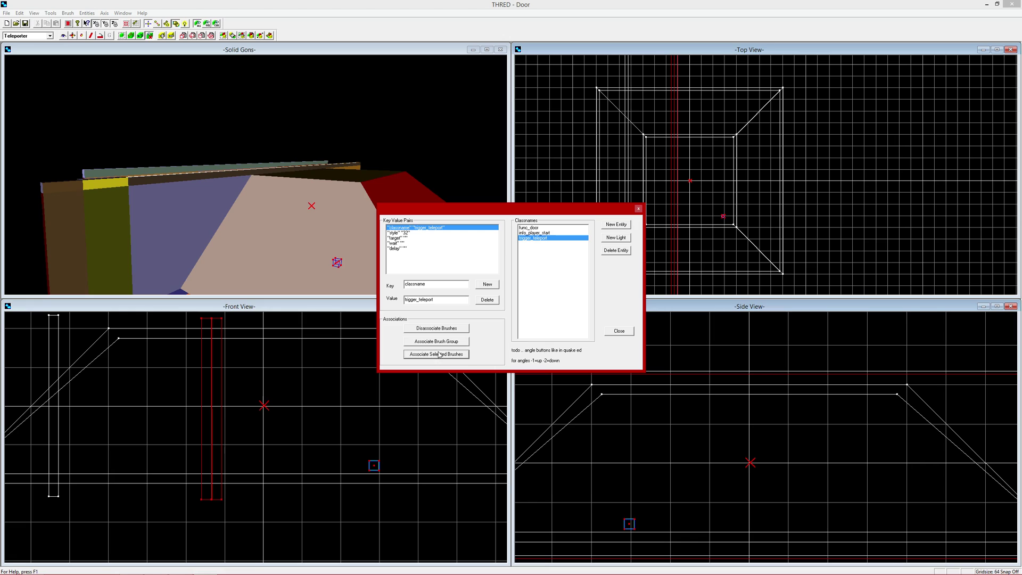
Add an info_teleport_destination entity to the level and leave the entity editor.
click(617, 224)
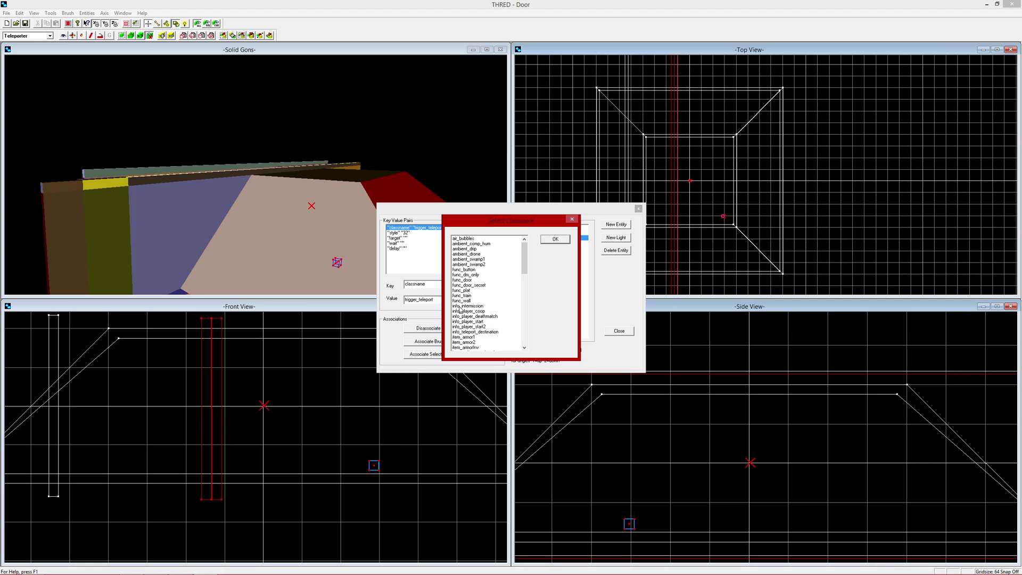
click(494, 307)
scroll(494, 311, down, 8)
scroll(495, 311, down, 9)
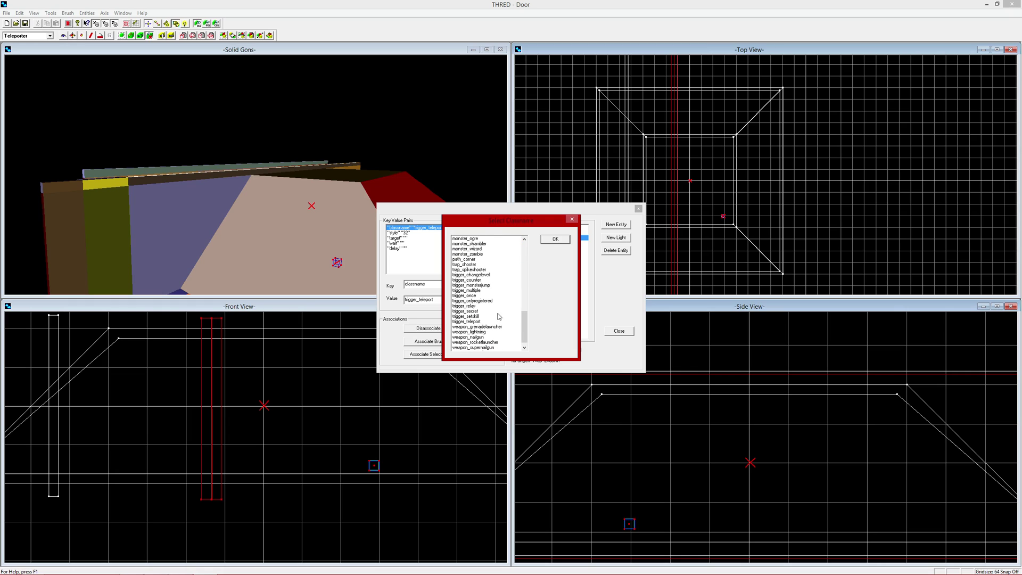
scroll(493, 322, up, 16)
double_click(493, 301)
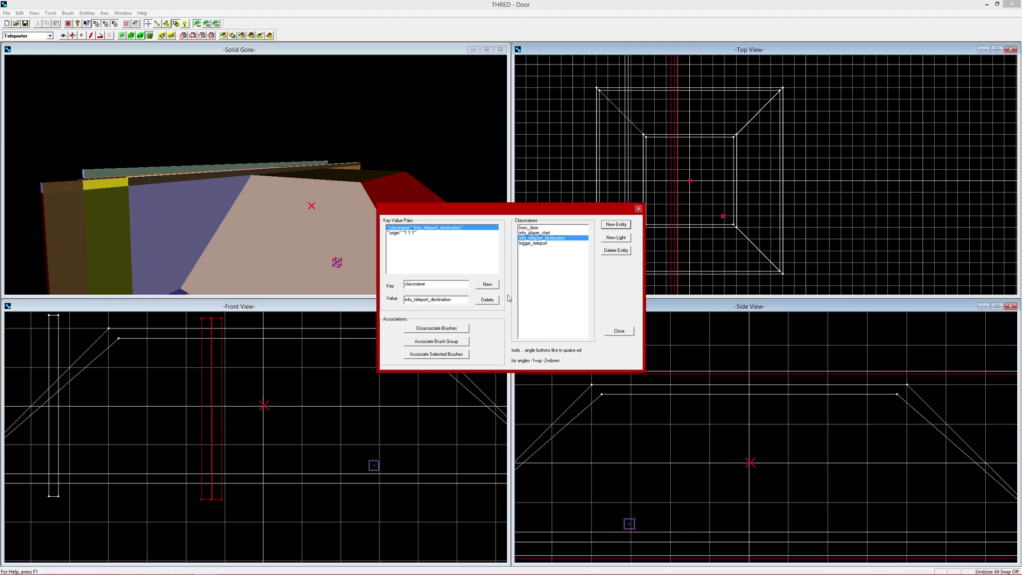
click(613, 225)
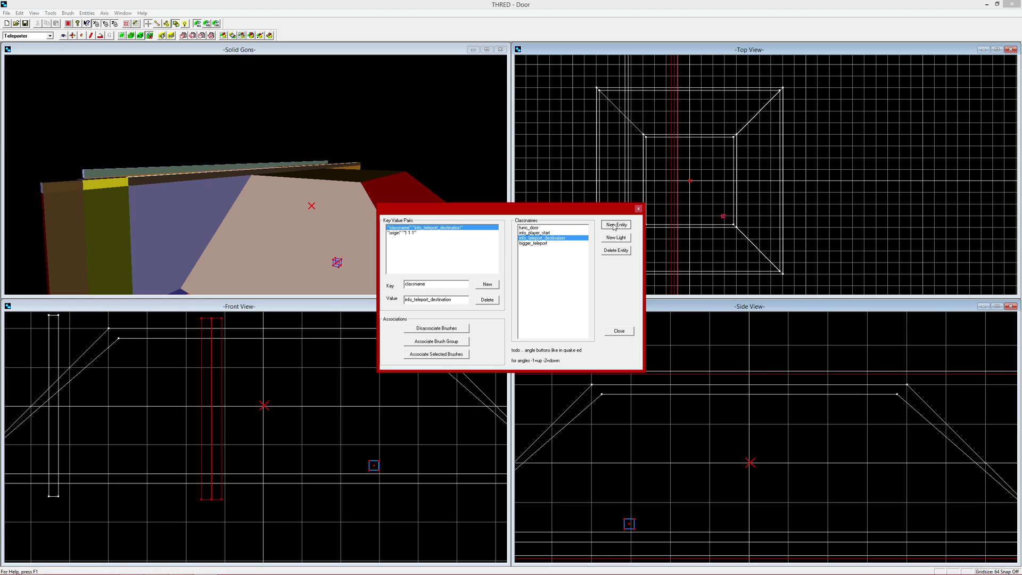
click(619, 331)
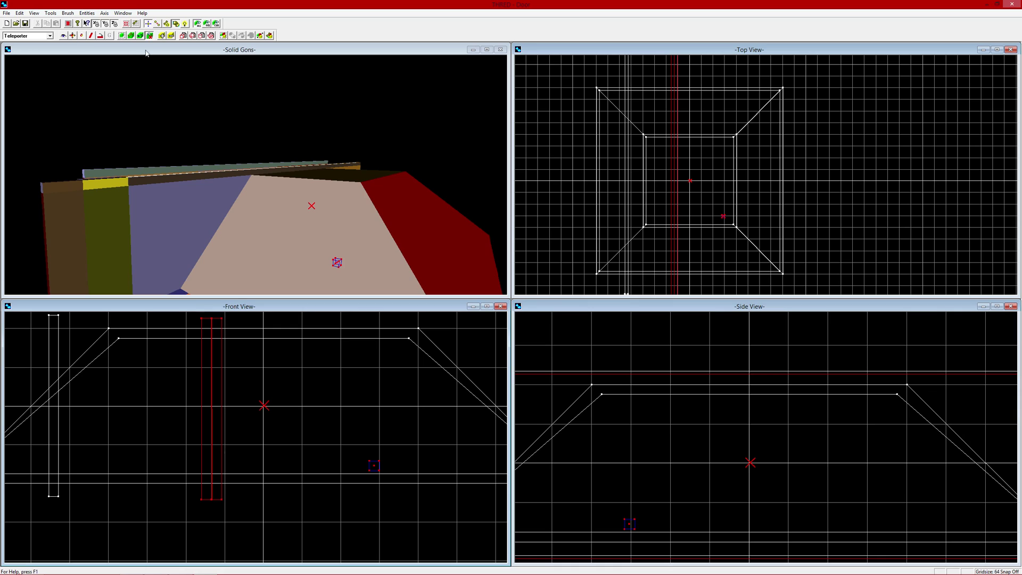
Move the teleport destination to the far side of the door brushes from the teleporter brush, at about origin -199 4 83.
click(729, 171)
click(823, 502)
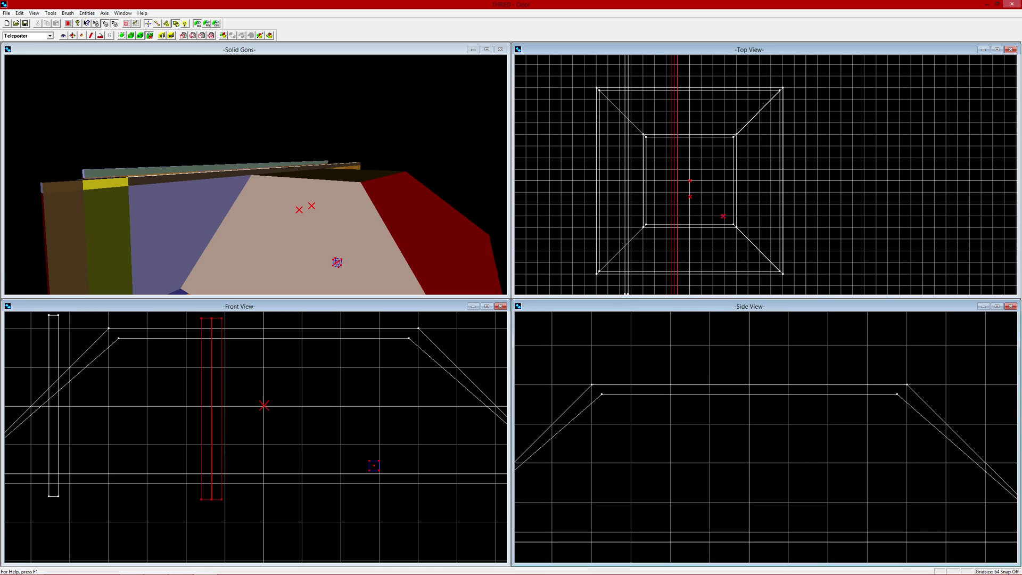
drag(823, 502, 865, 511)
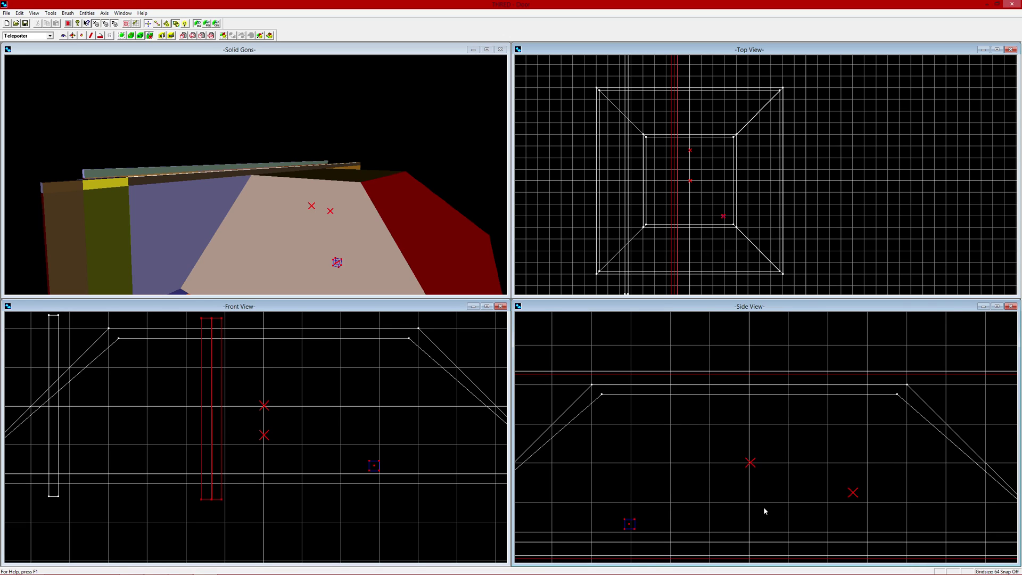
drag(831, 481, 892, 481)
mouse_move(824, 473)
mouse_down()
mouse_move(791, 449)
mouse_move(816, 442)
mouse_move(827, 471)
mouse_up()
drag(721, 382, 800, 460)
drag(218, 410, 161, 404)
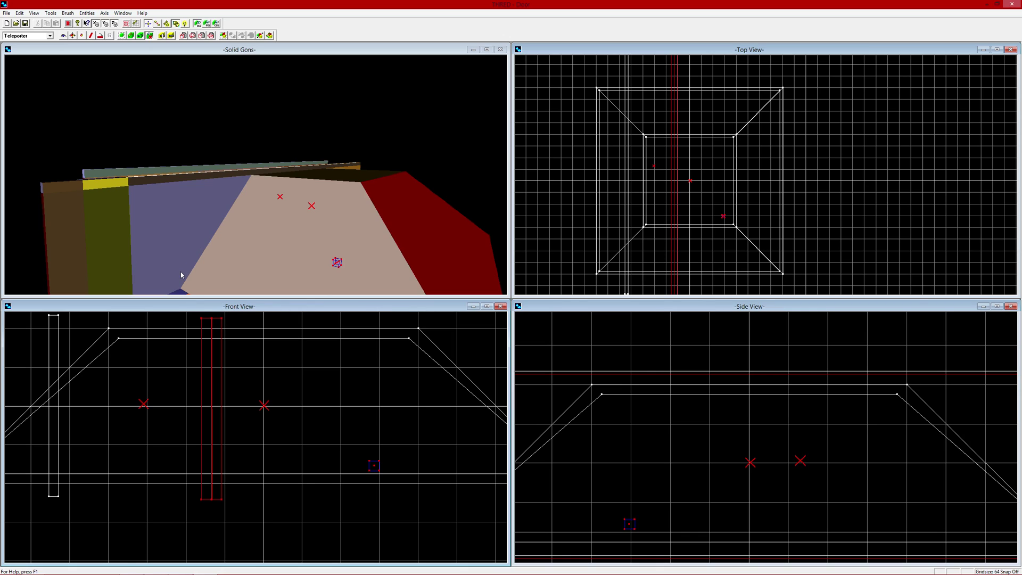
Try to rename the classname key of the info_teleport_destination entity to "targetname".
click(169, 29)
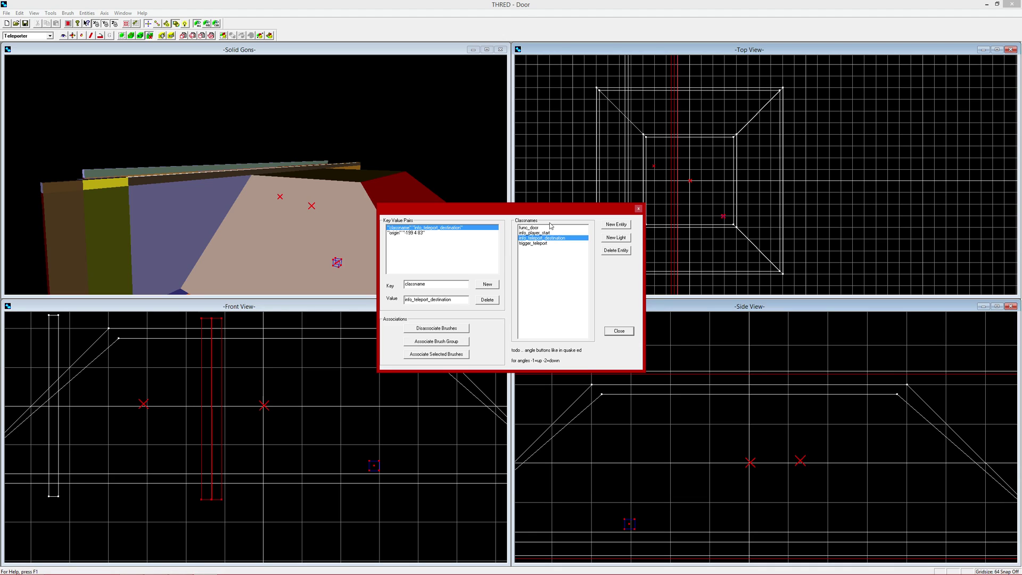
double_click(428, 284)
key(BackSpace)
text(targetname)
key(Tab)
click(443, 286)
click(536, 238)
click(539, 233)
click(543, 228)
Try to rename the first key of the trigger_teleport entity, and restore it to "classname".
click(542, 244)
text(targ)
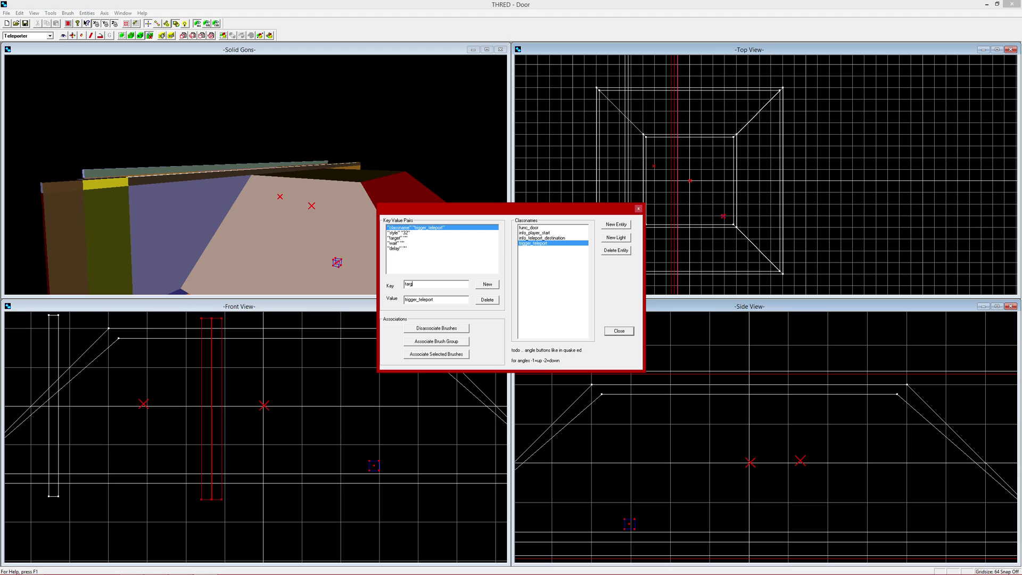
key(Tab)
click(447, 244)
click(458, 228)
double_click(410, 284)
text(classname)
click(444, 237)
click(437, 228)
Restore the first key of the info_teleport_destination entity to "classname".
click(533, 238)
click(534, 233)
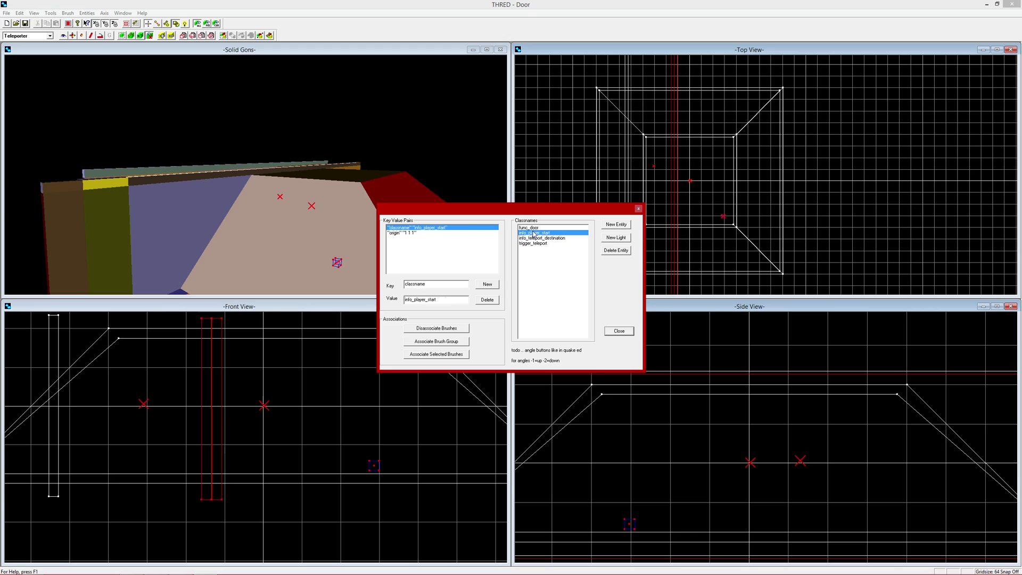
click(538, 237)
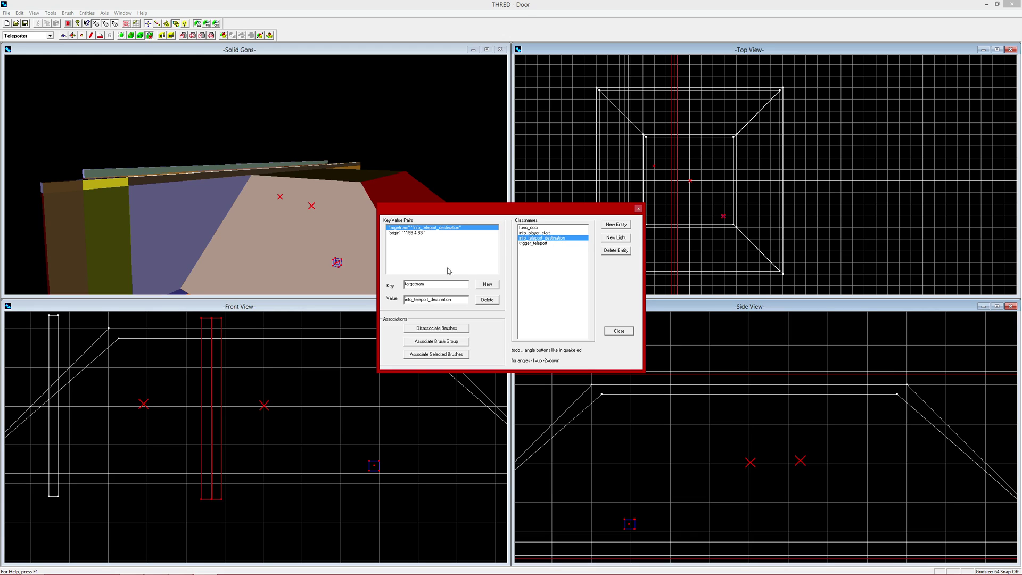
drag(438, 283, 371, 281)
text(classname)
Set the target value of the trigger_teleport entity to 1.
click(551, 244)
key(Up)
key(Down)
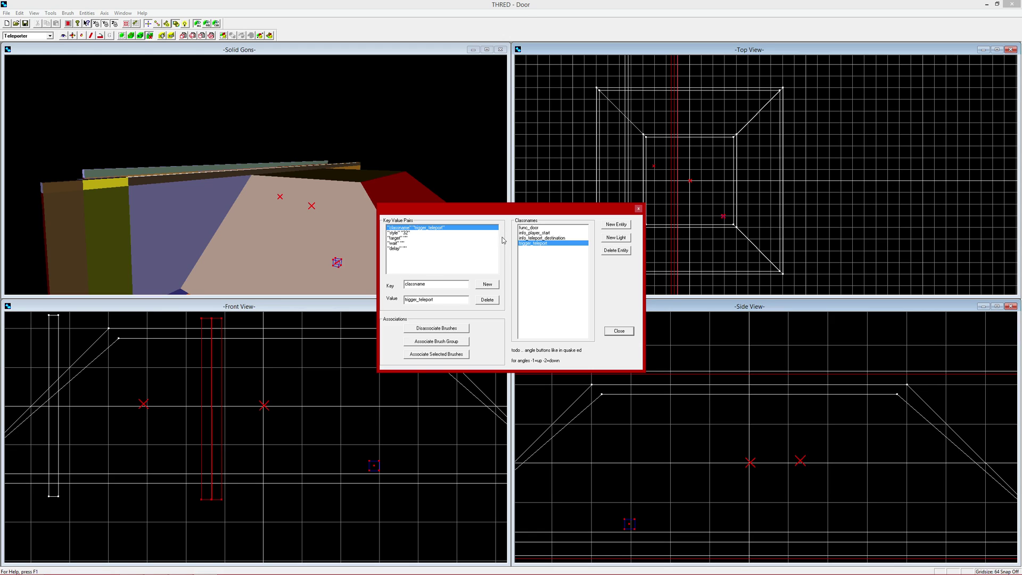
click(548, 239)
click(547, 243)
click(455, 238)
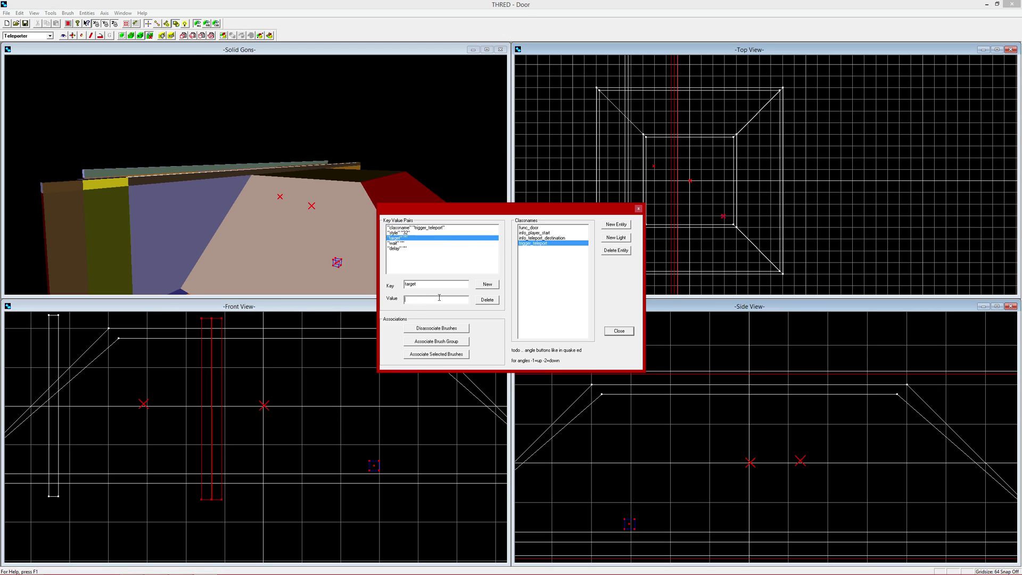
click(413, 305)
text(1)
Add a "targetname" key with the value t1 to the info_teleport_destination entity.
click(553, 238)
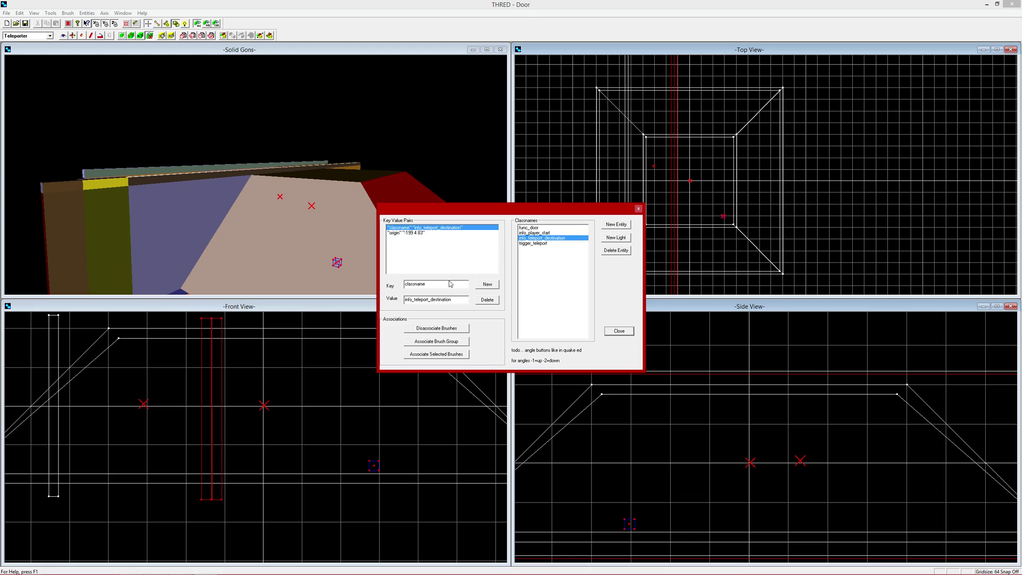
click(481, 285)
text(ta)
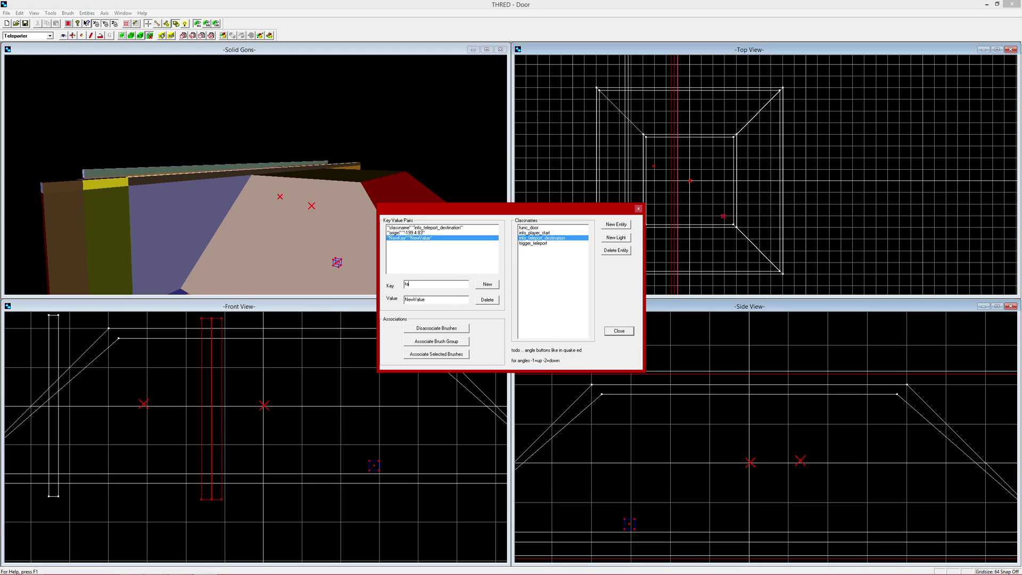
text(rgetname)
click(405, 299)
key(shift+End)
text(t1)
click(445, 232)
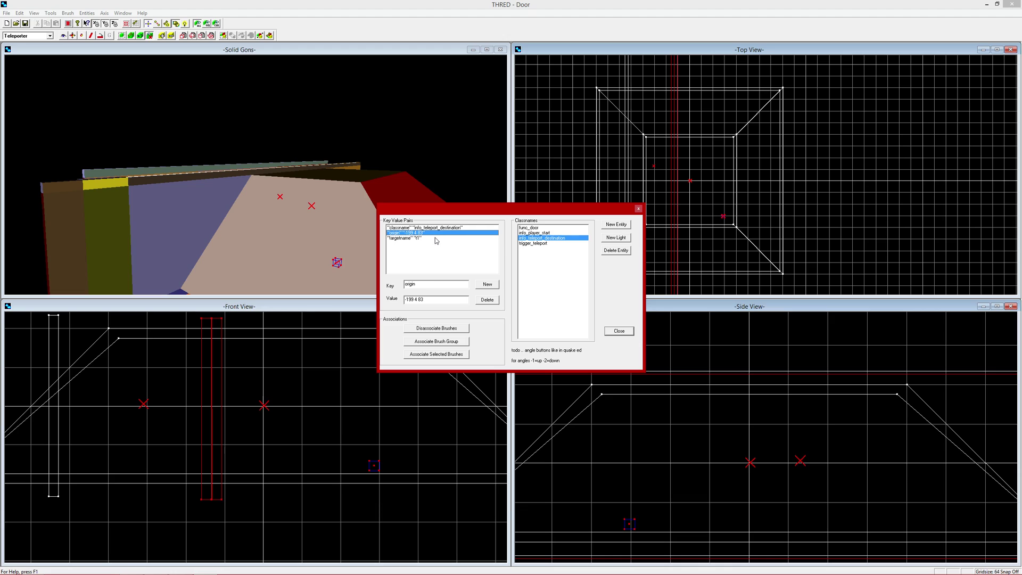
click(435, 239)
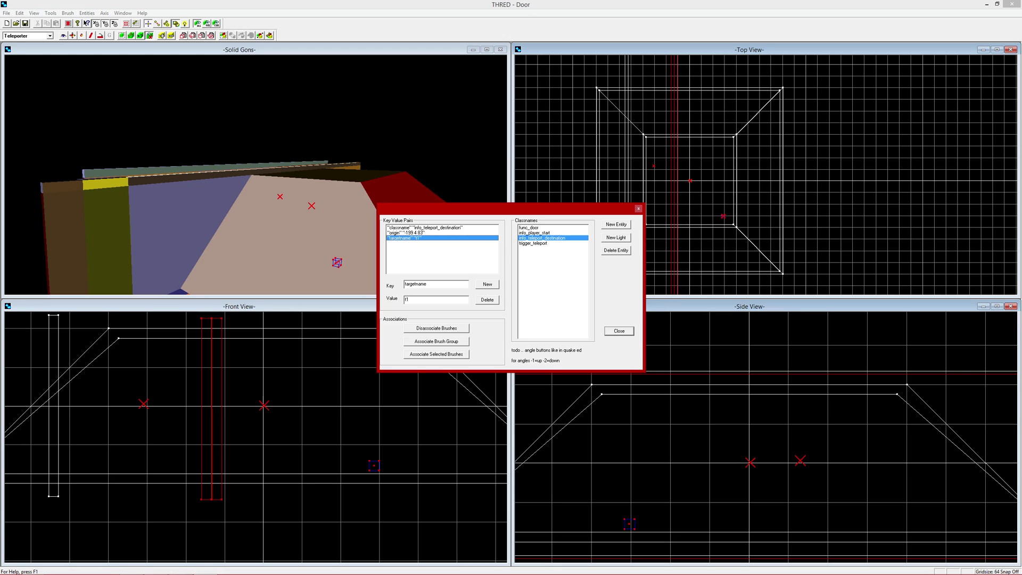
Add an "angle" key with the value 180 to the info_teleport_destination entity and close the entity editor.
click(487, 284)
text(angle)
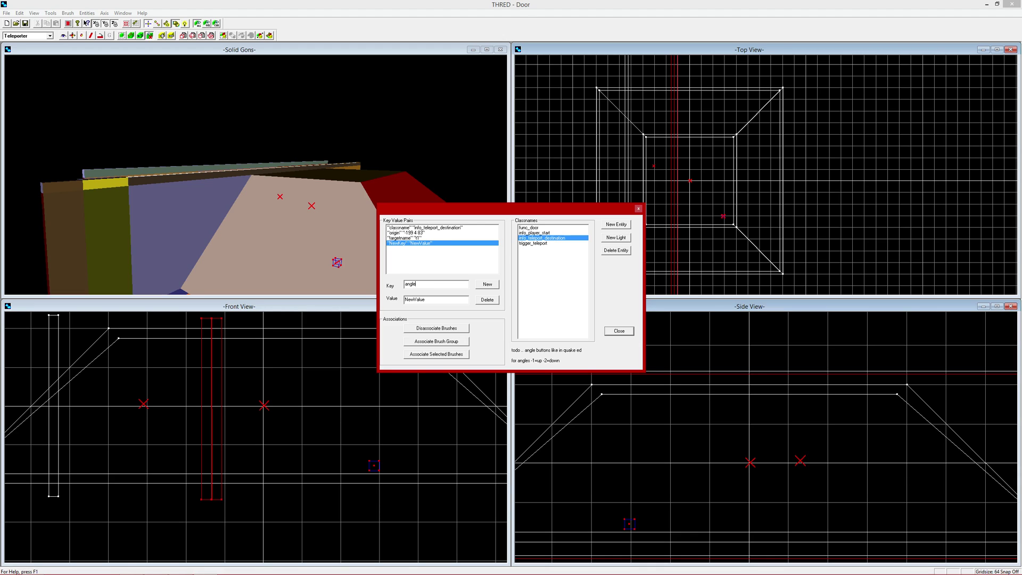
click(405, 299)
drag(456, 299, 395, 301)
text(180)
key(Return)
click(415, 248)
click(621, 333)
Save the level as a THRED file named Door, overwriting the existing file.
click(8, 13)
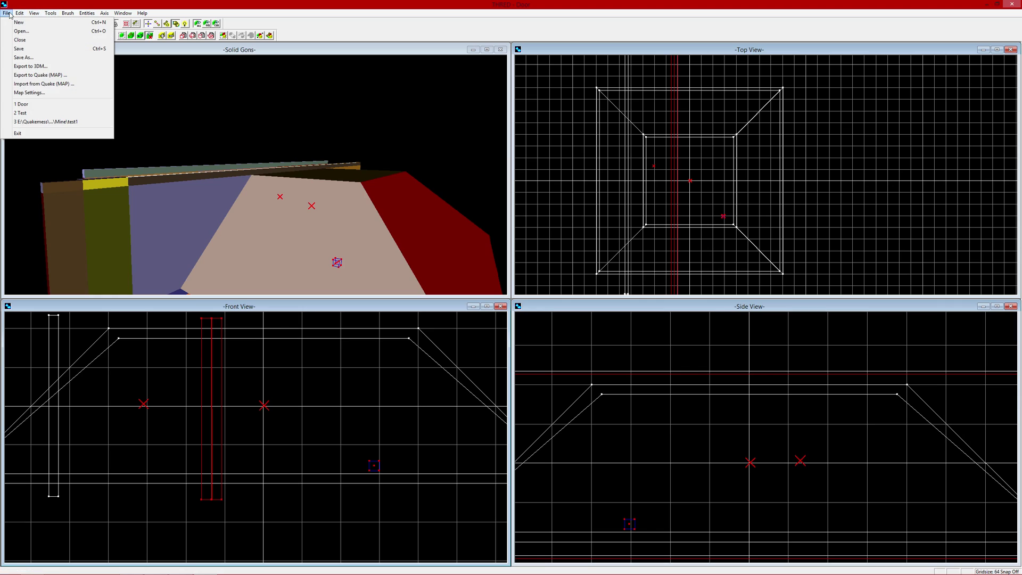
click(32, 57)
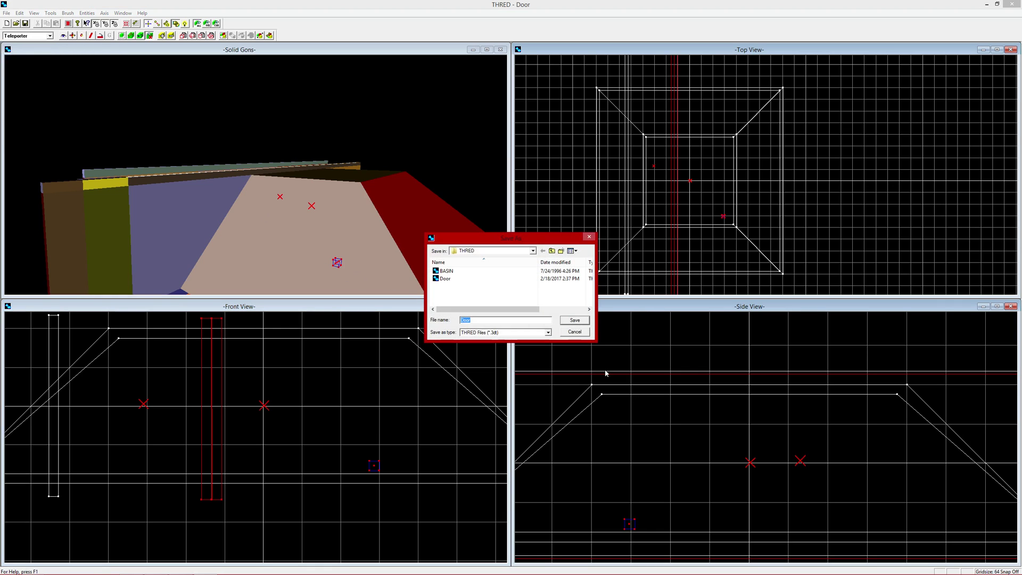
click(568, 320)
click(533, 289)
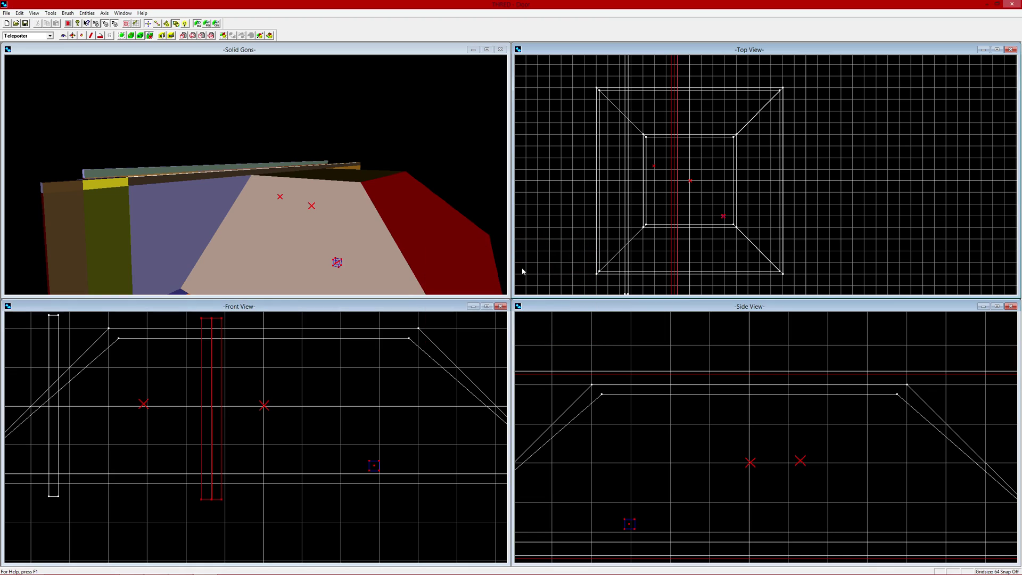
Export the level to a Quake MAP file named Door, replacing the previous export.
click(6, 13)
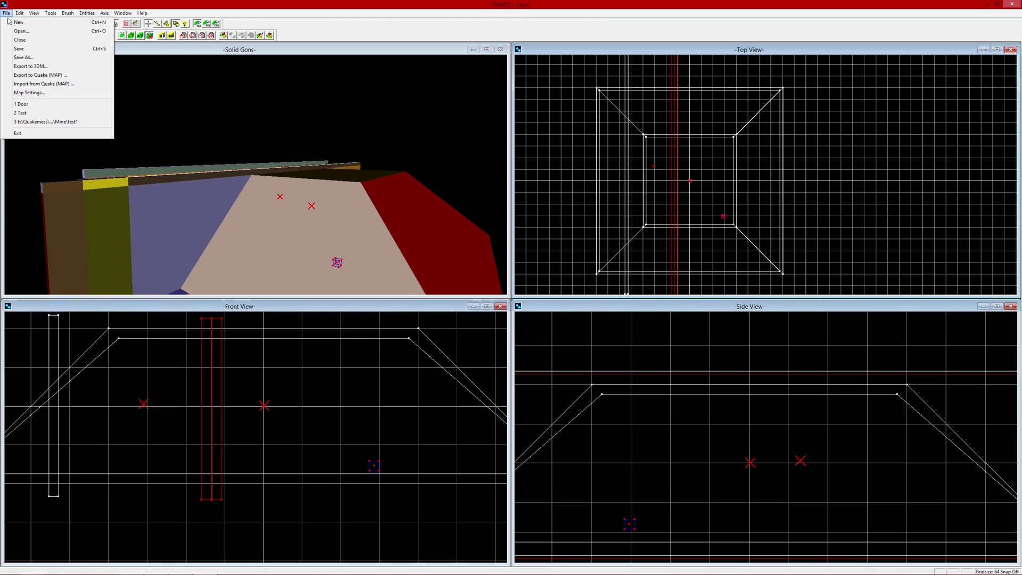
click(53, 76)
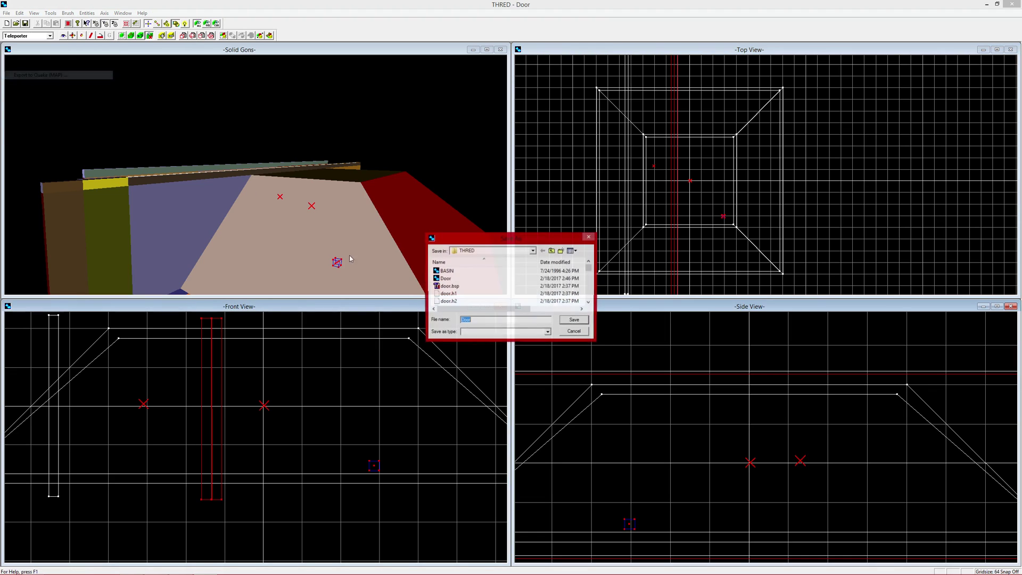
click(575, 320)
click(535, 292)
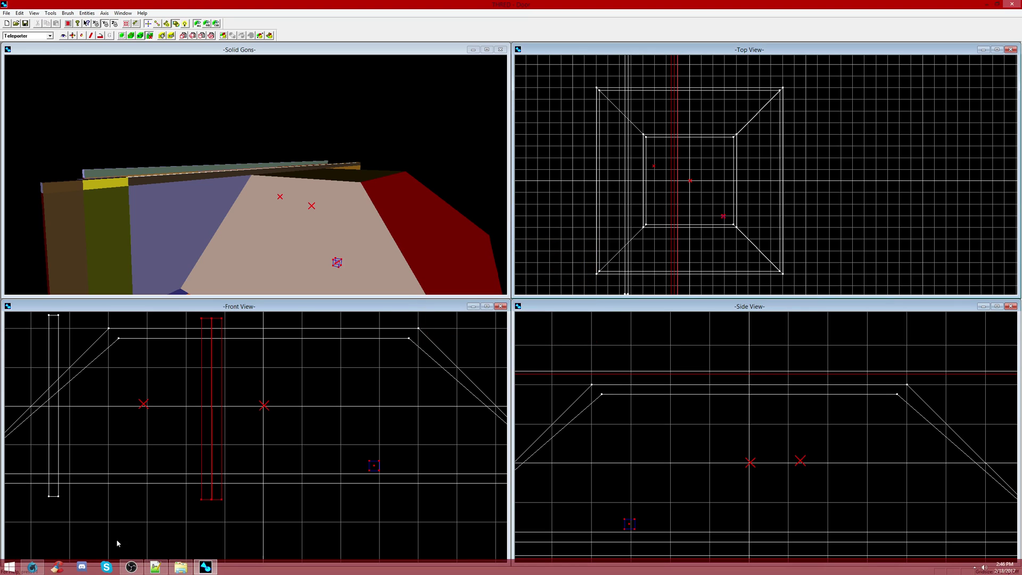
Open a Windows command prompt and change to the E:\Quakemess\Aftershock\THRED directory.
click(15, 568)
text(cmd)
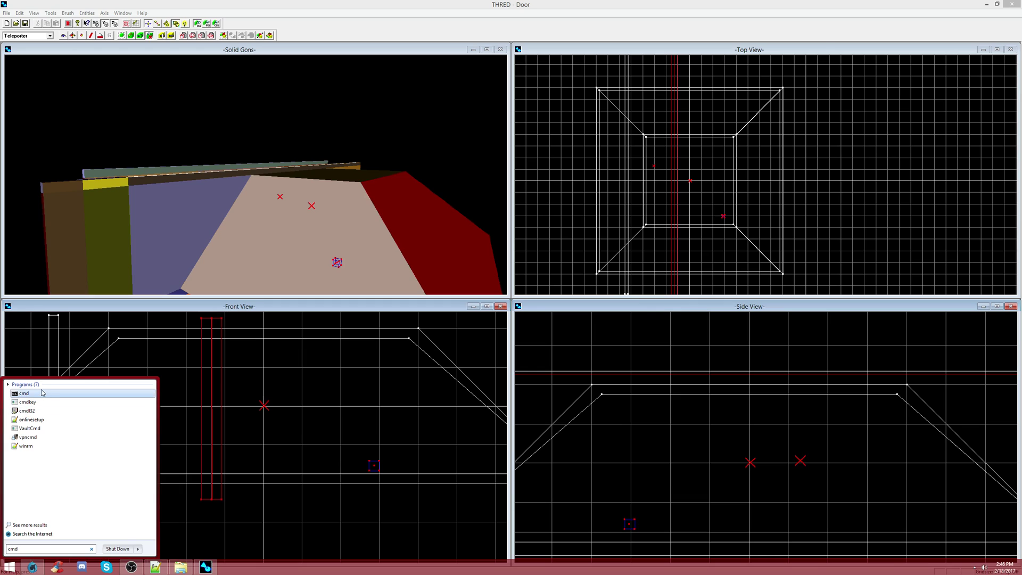
click(42, 393)
text(c)
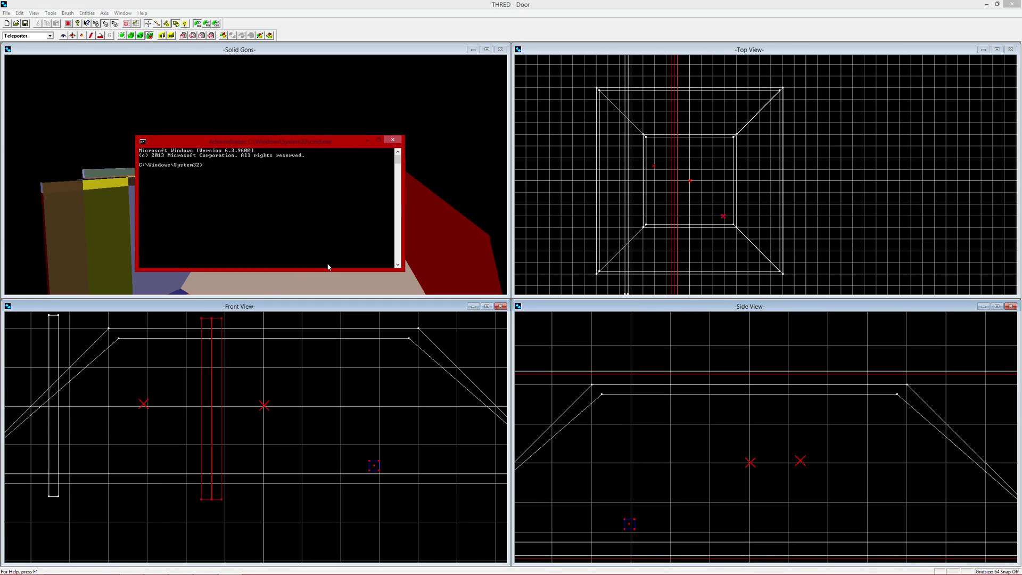
key(Return)
text(quakemess\aftershock\thred)
key(Return)
text(cd quakemess\a)
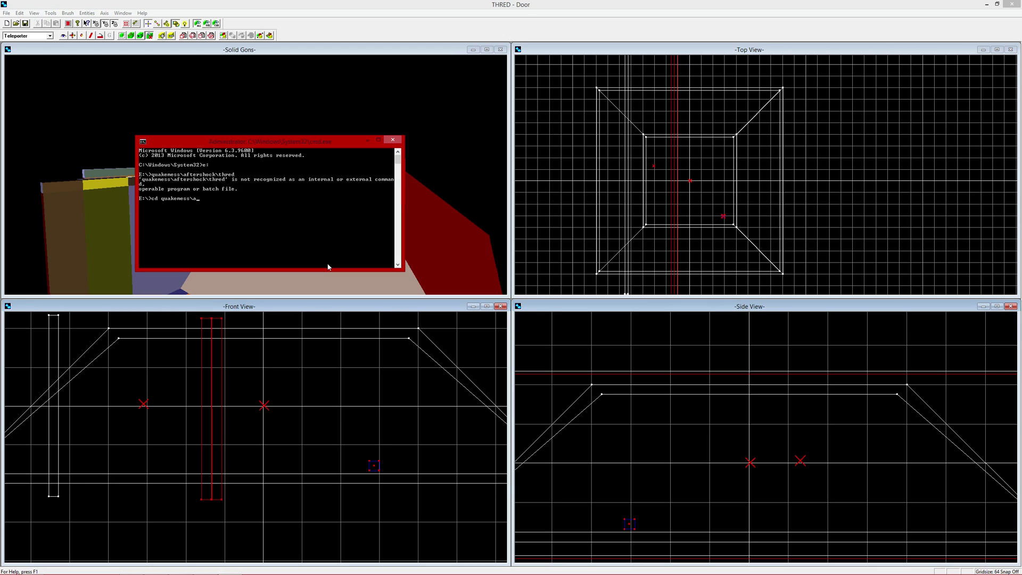
text(ftershock\thred)
key(Return)
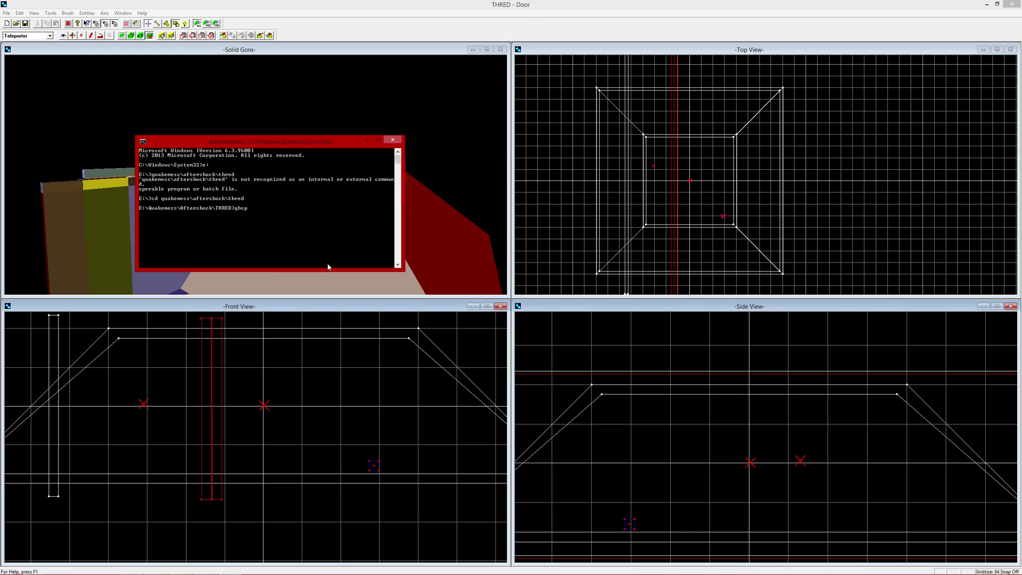
Compile the exported door map with qbsp.
key(BackSpace)
key(BackSpace)
text(door)
key(Return)
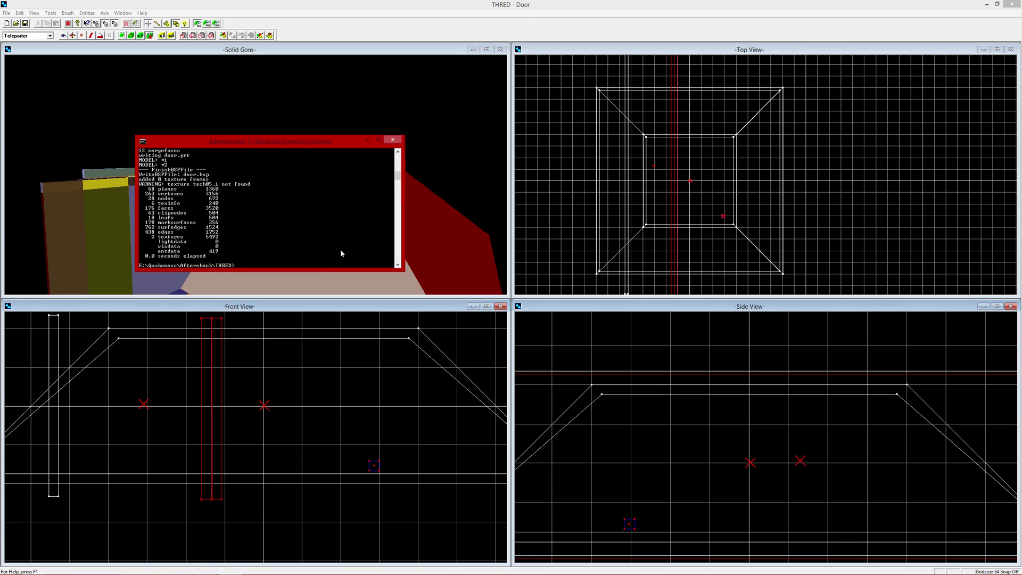
Switch to File Explorer and copy the compiled door.bsp from the Quakemess\Aftershock\THRED folder.
click(10, 569)
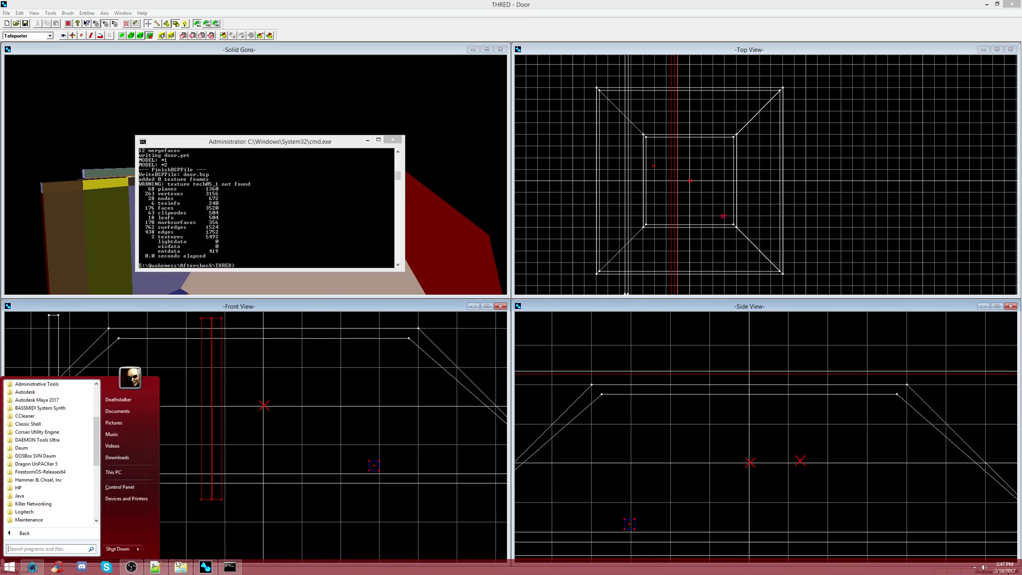
click(181, 569)
click(37, 62)
click(38, 62)
click(96, 121)
double_click(96, 121)
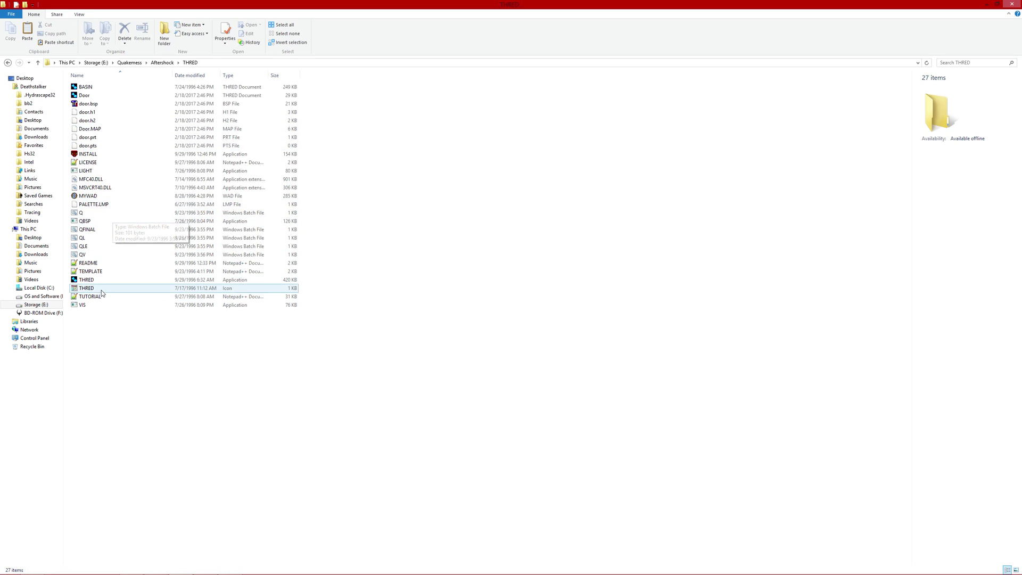
click(113, 104)
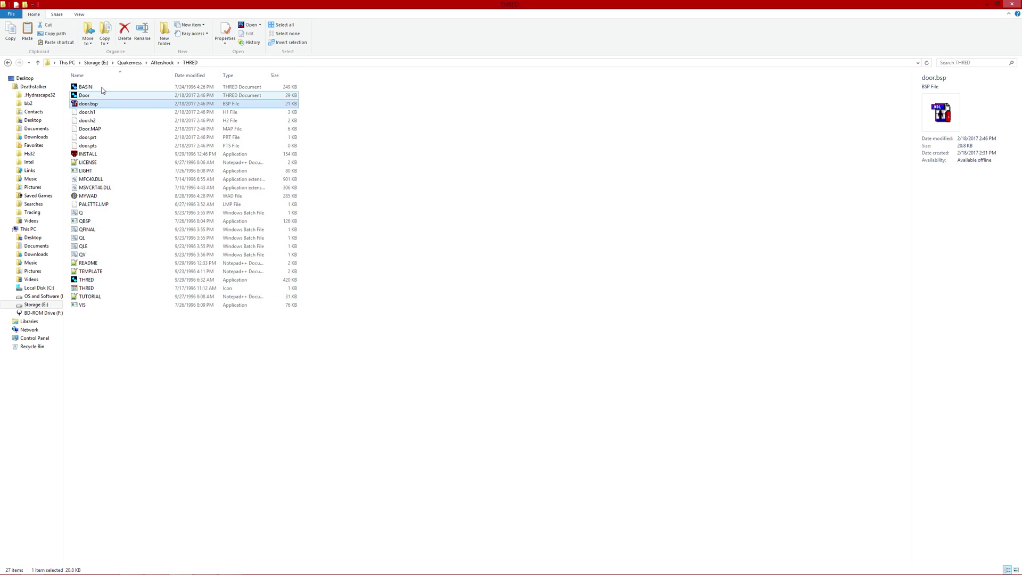
Paste door.bsp into the Quakemess\AS\MAPS folder, replacing the existing copy.
click(8, 63)
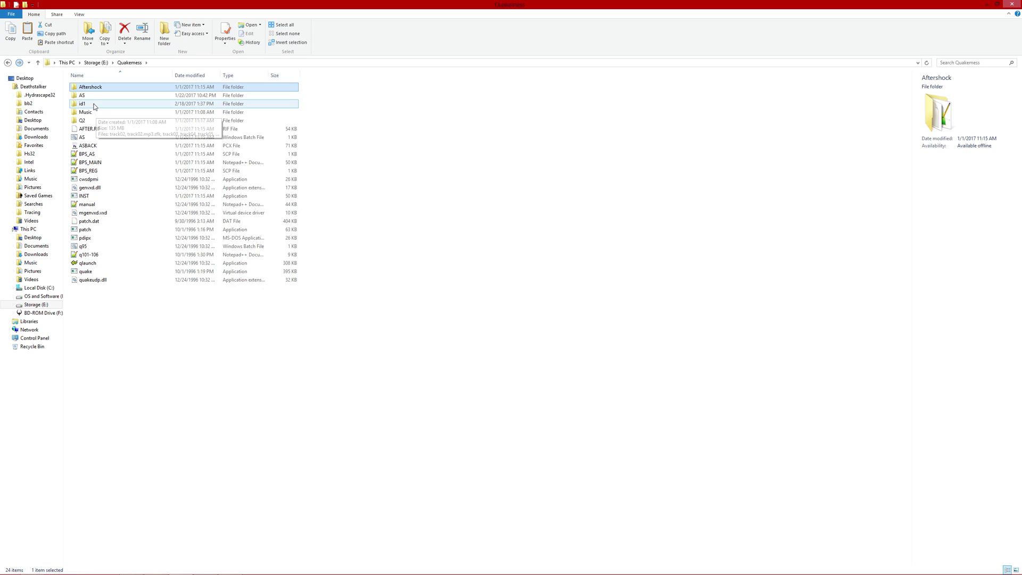
double_click(106, 88)
double_click(106, 88)
click(299, 197)
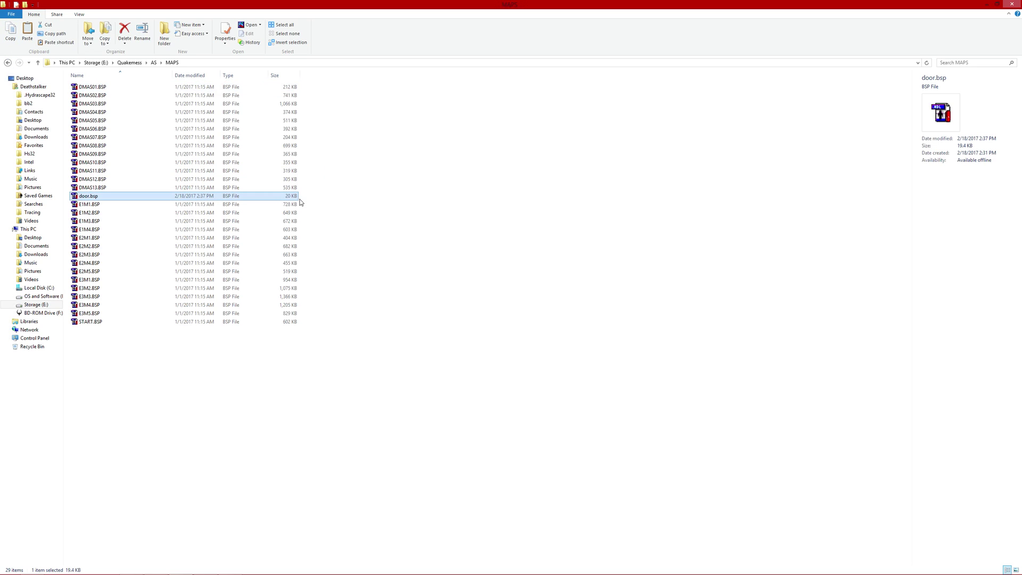
click(391, 234)
key(ctrl+v)
click(464, 227)
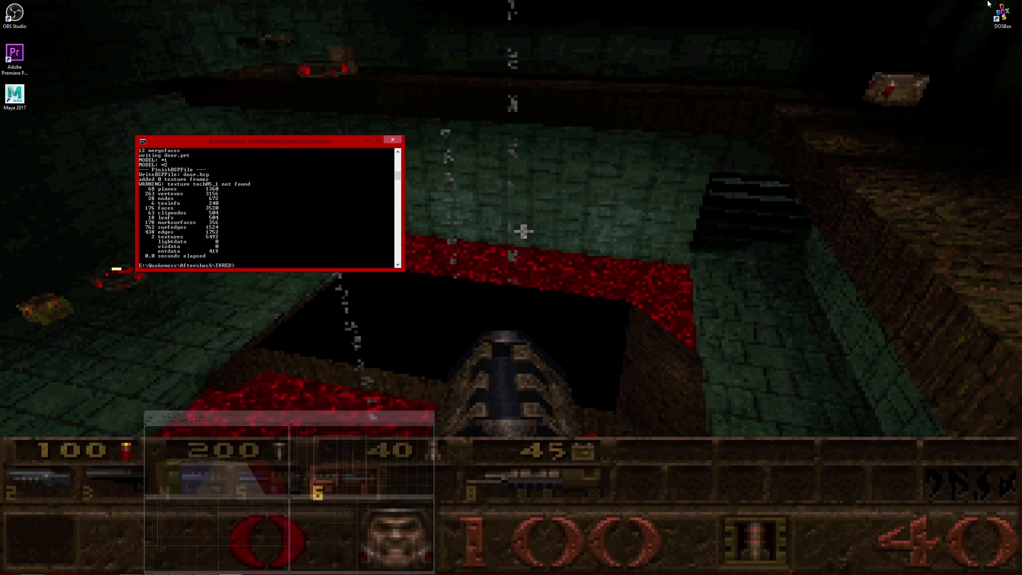
Launch Quake through DOSBox and load the level with the console command "map door".
double_click(1002, 15)
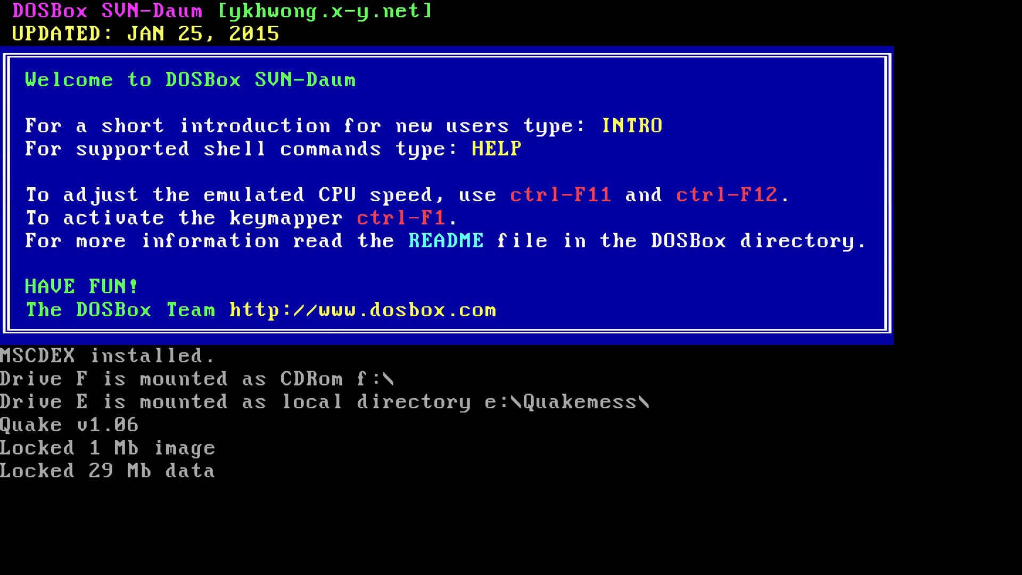
key(grave)
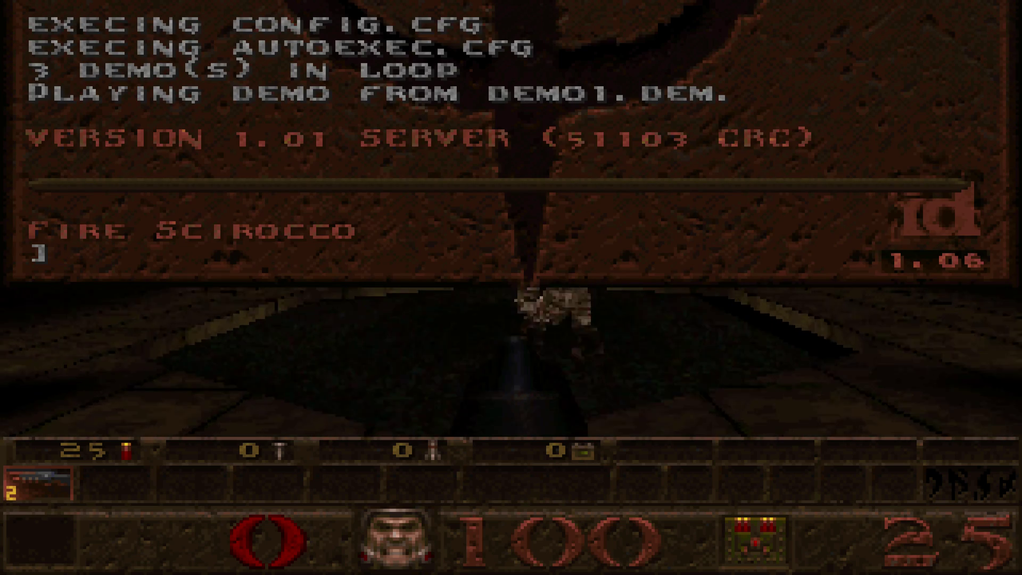
text(map door)
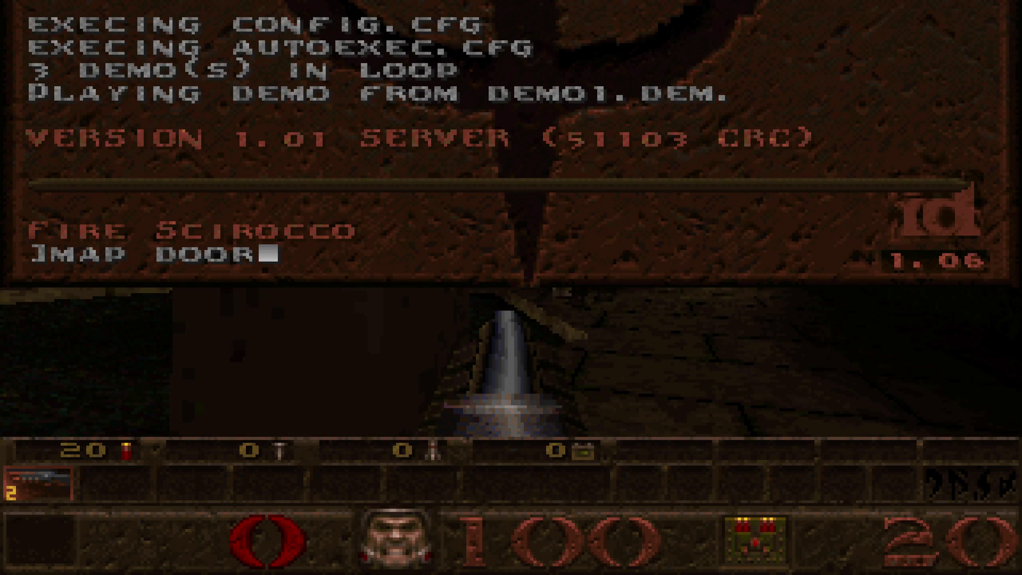
key(Return)
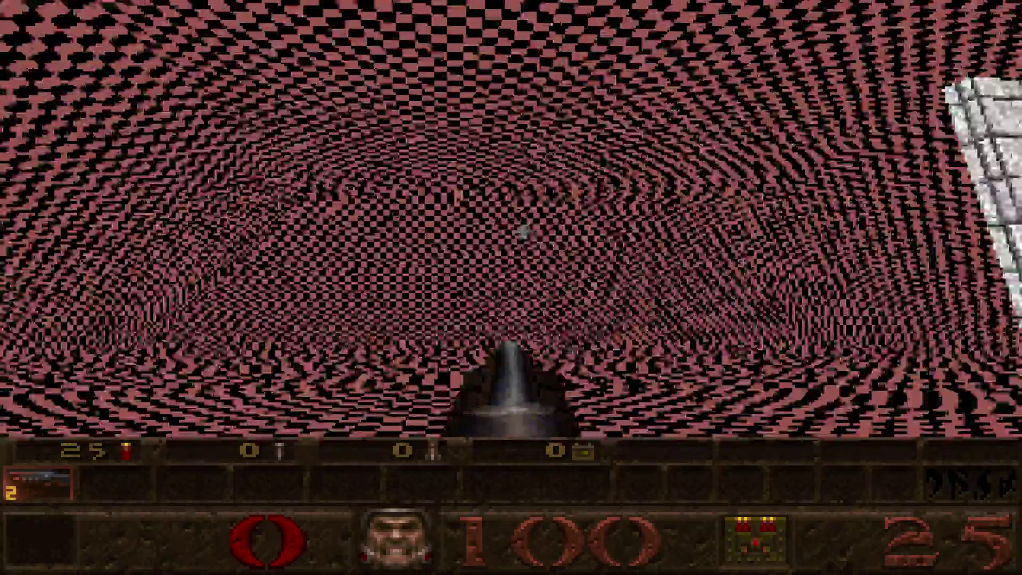
Walk through the loaded level to test the door and the teleporter area.
key(w)
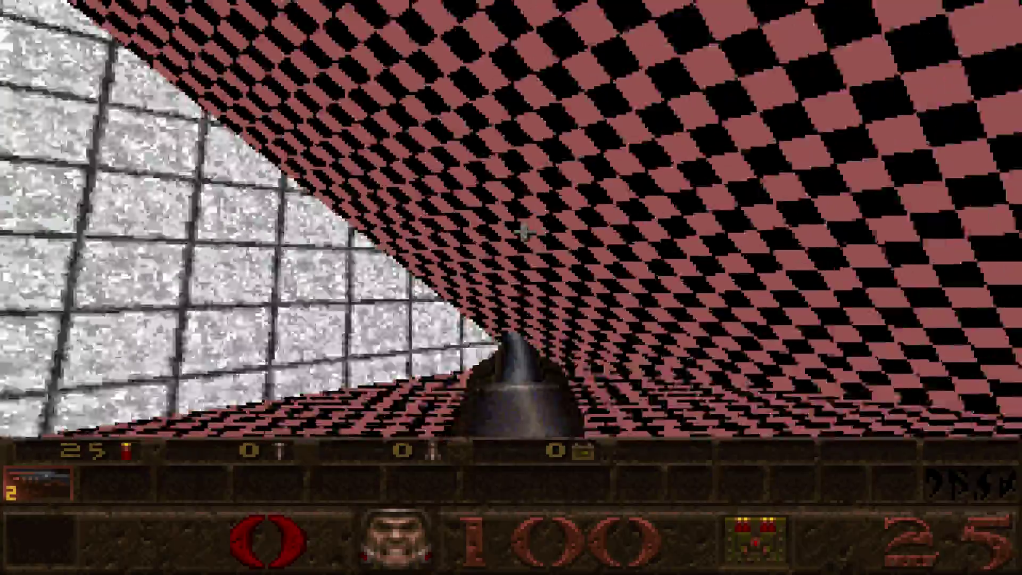
key(w)
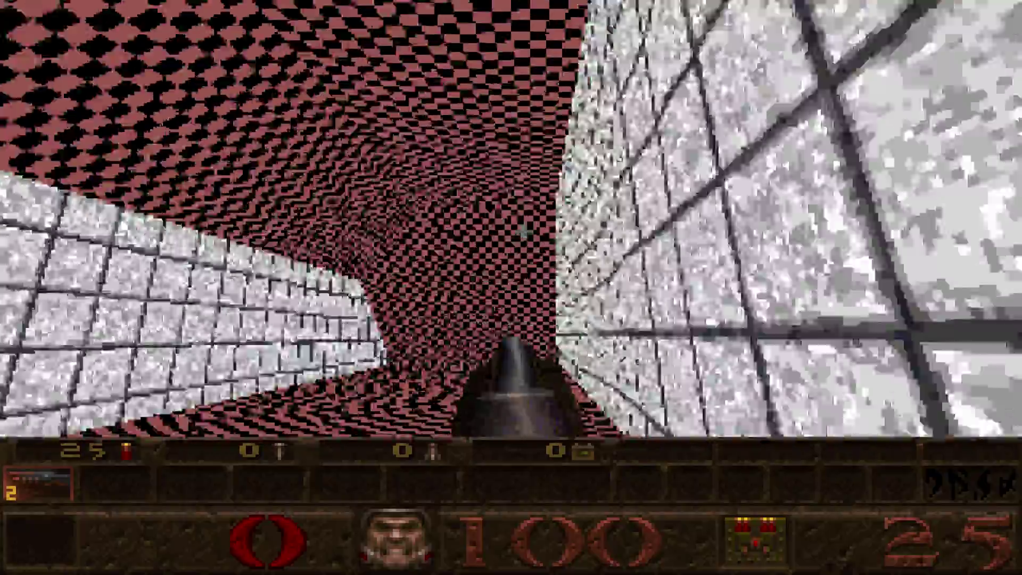
key(w)
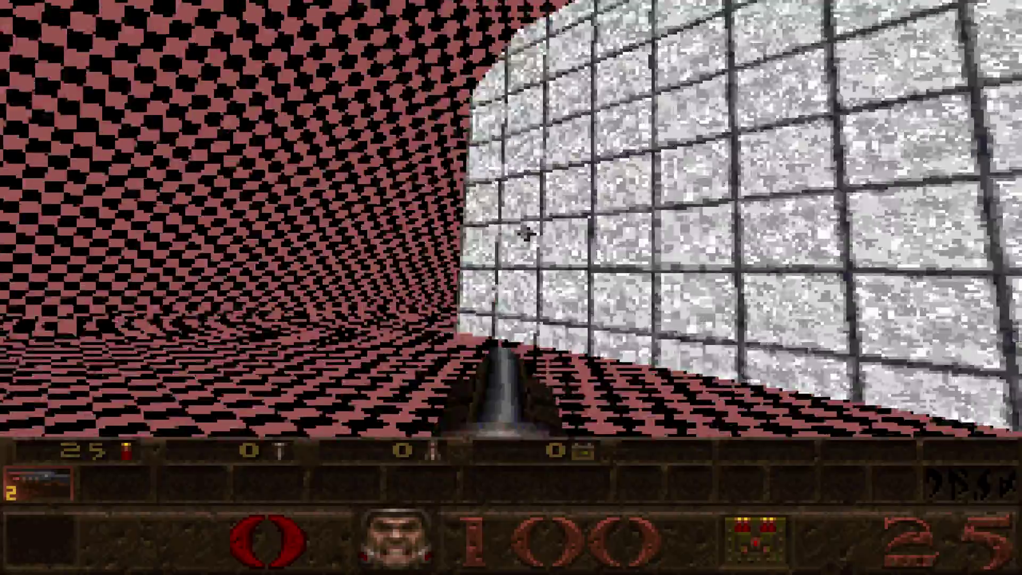
key(w)
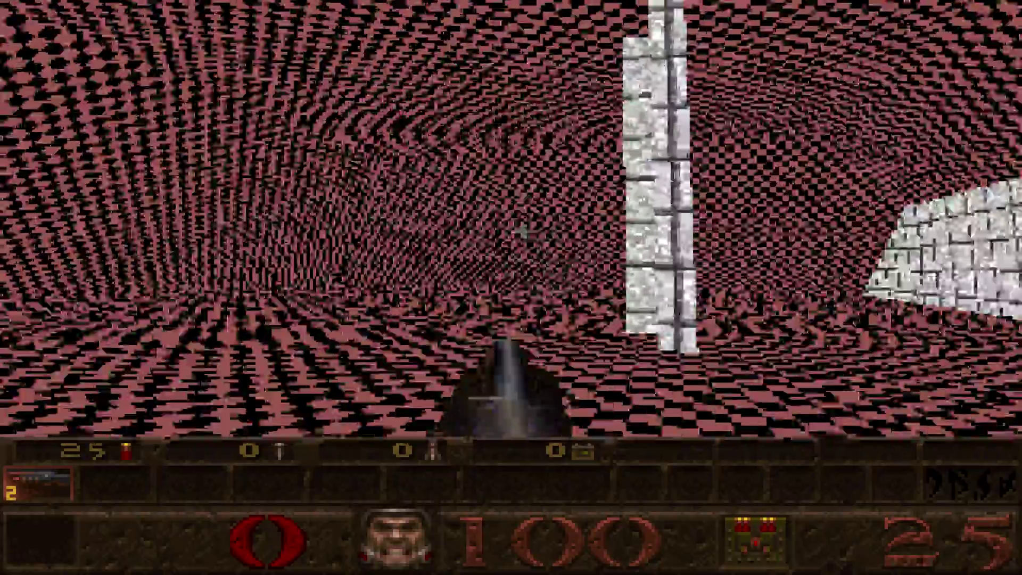
key(w)
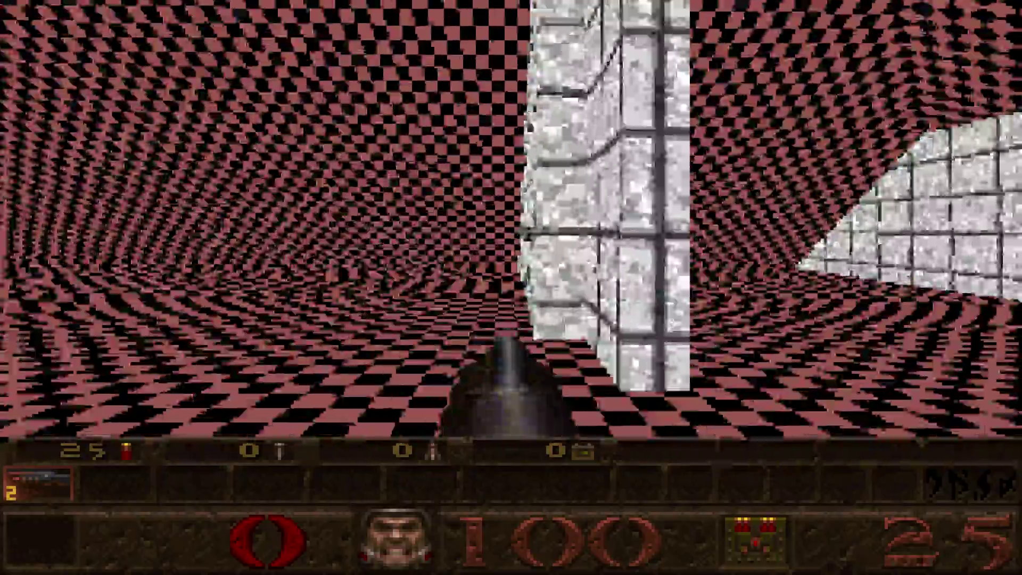
key(w)
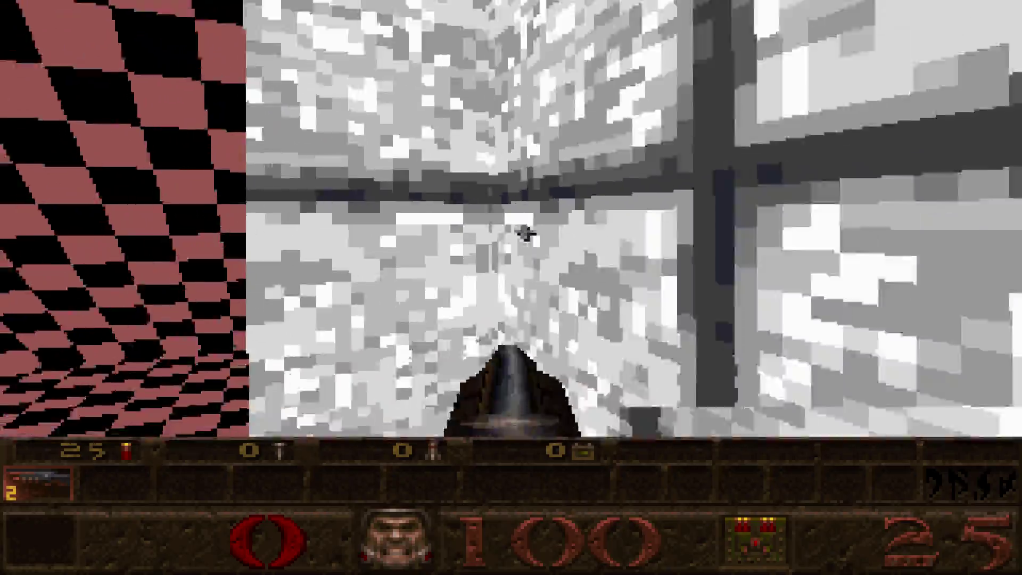
key(w)
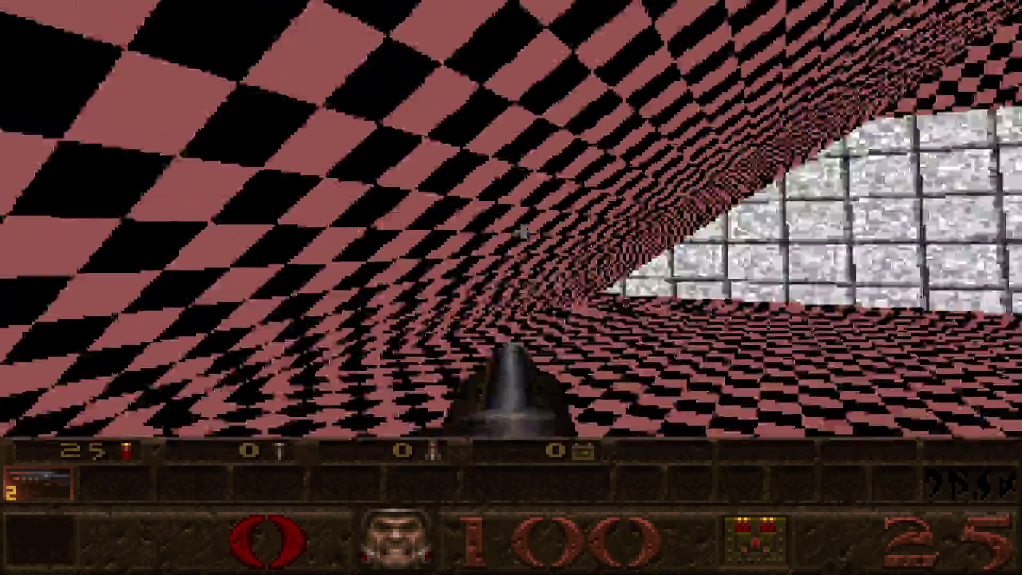
key(w)
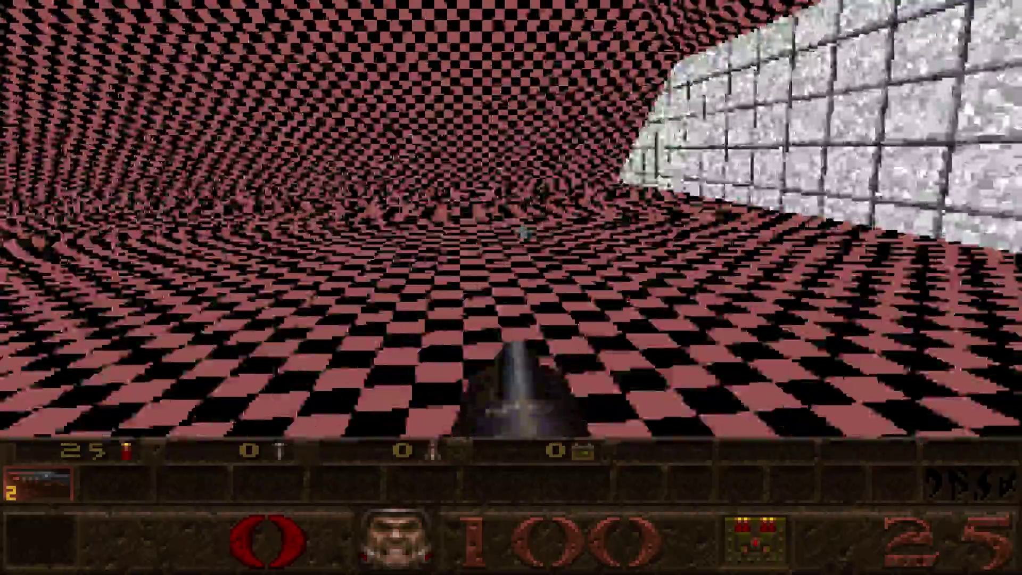
key(w)
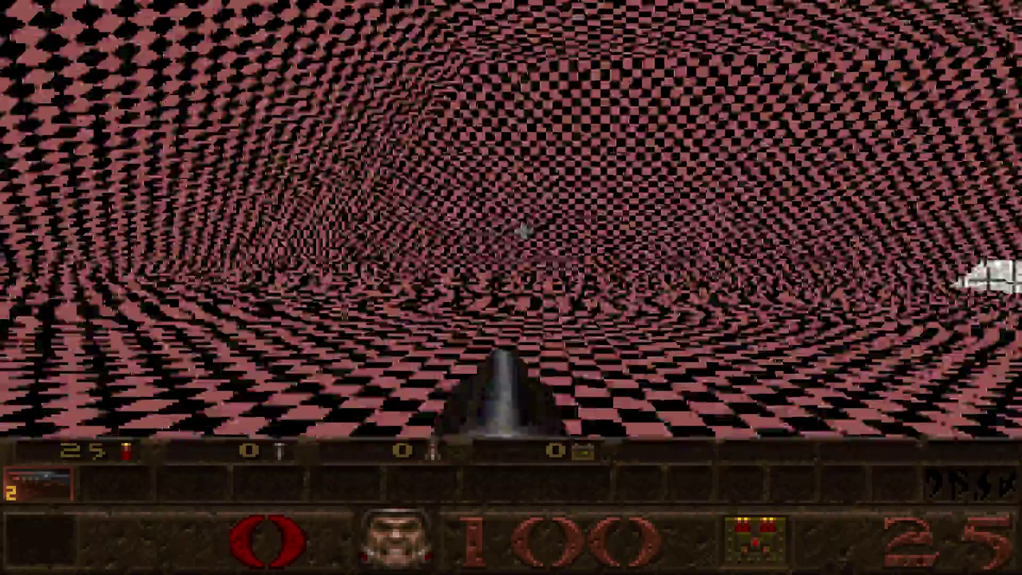
Explore the checkered room and its white wall sections in Quake, and leave the game.
key(w)
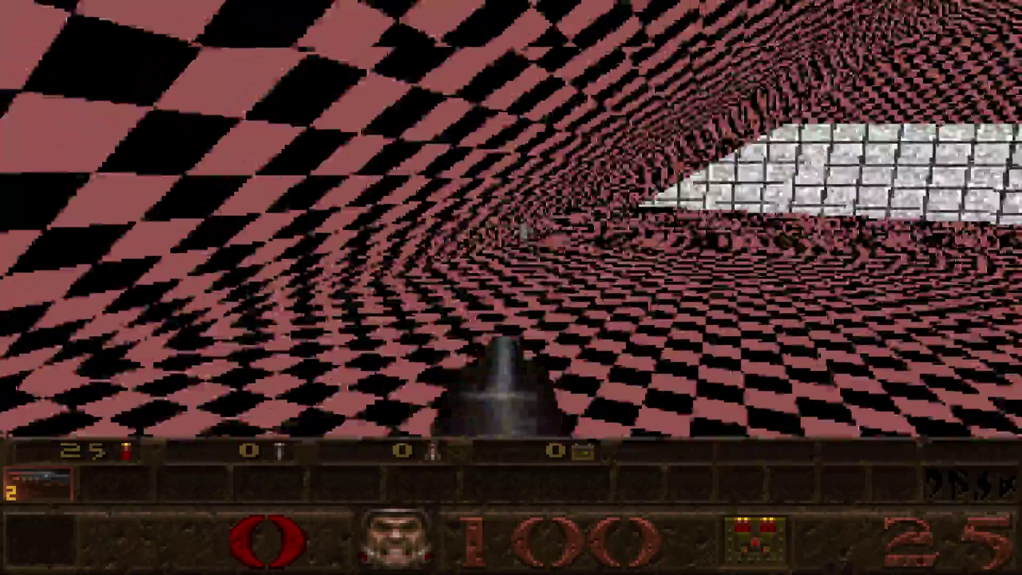
key(w)
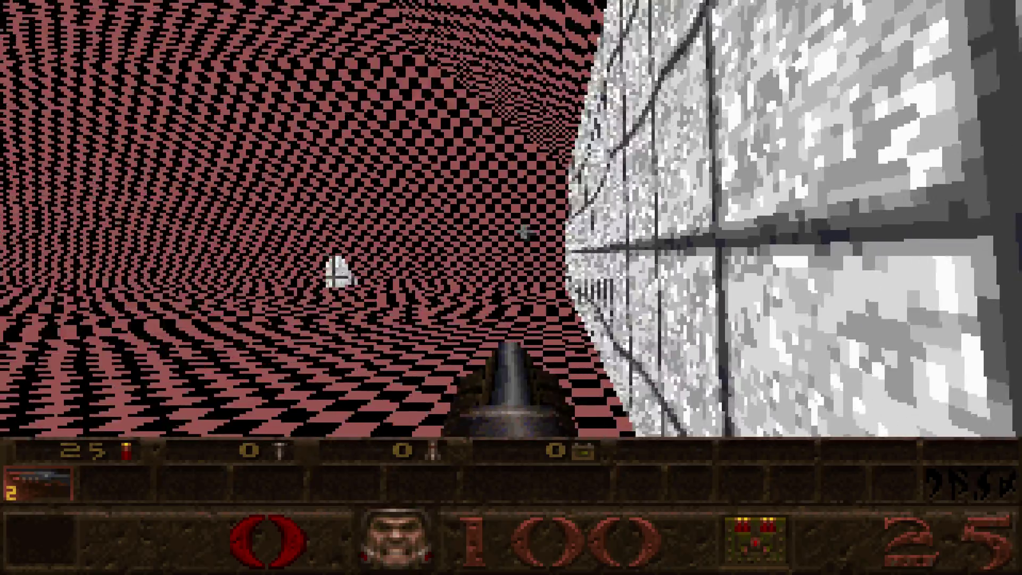
key(s)
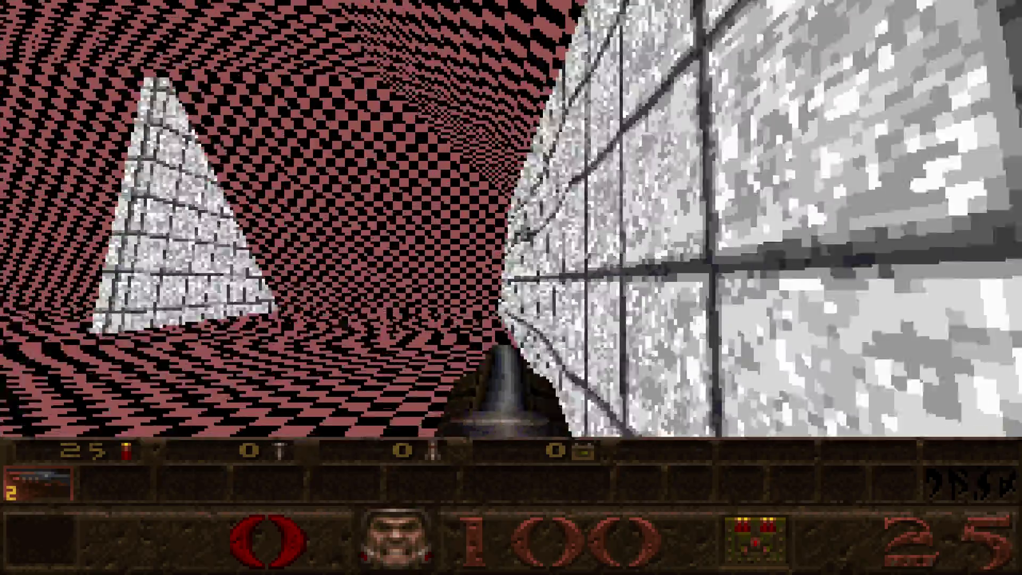
key(Escape)
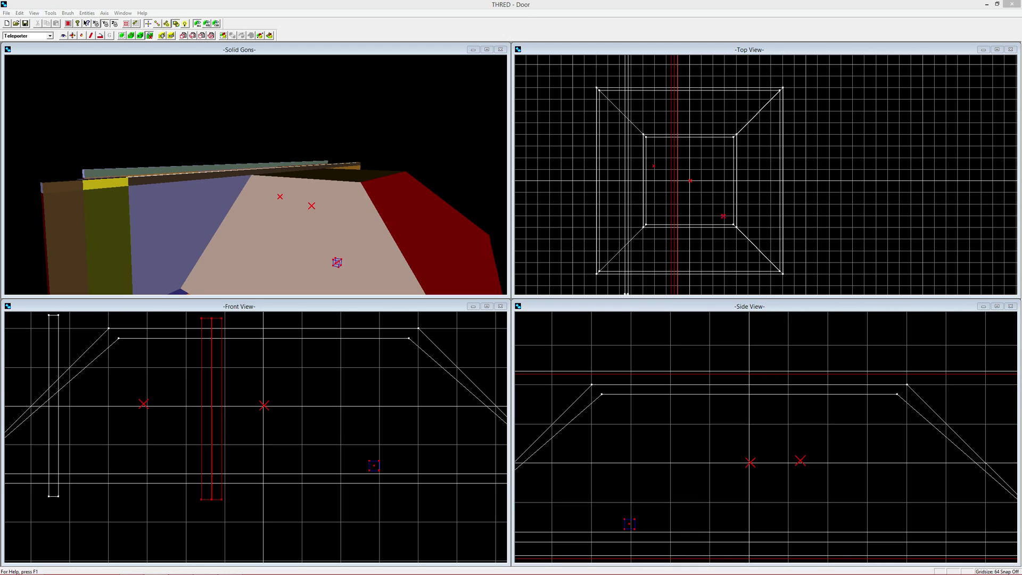
Add the key targetname with the value d1 to the func_door entity.
click(167, 23)
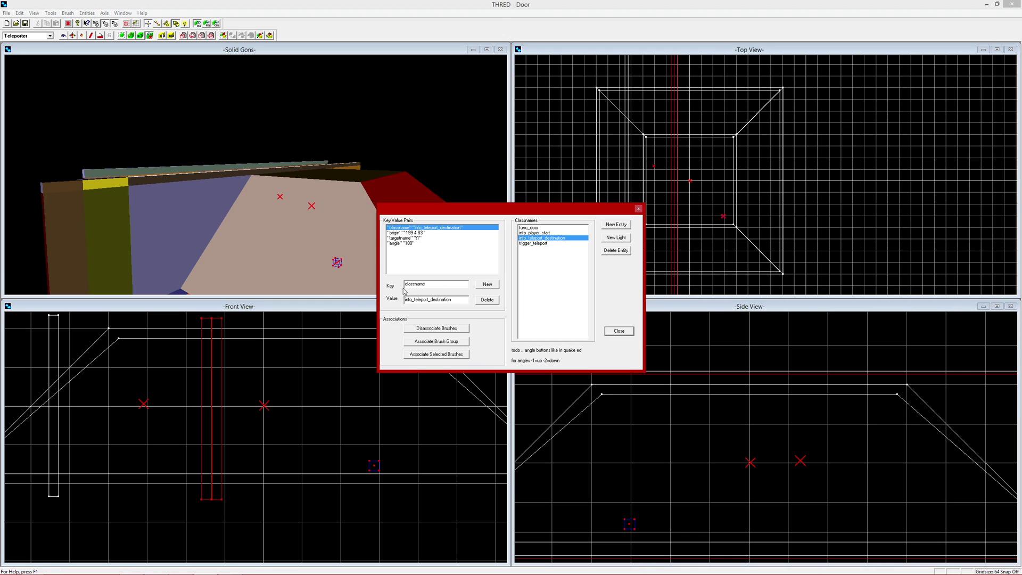
click(552, 233)
click(552, 227)
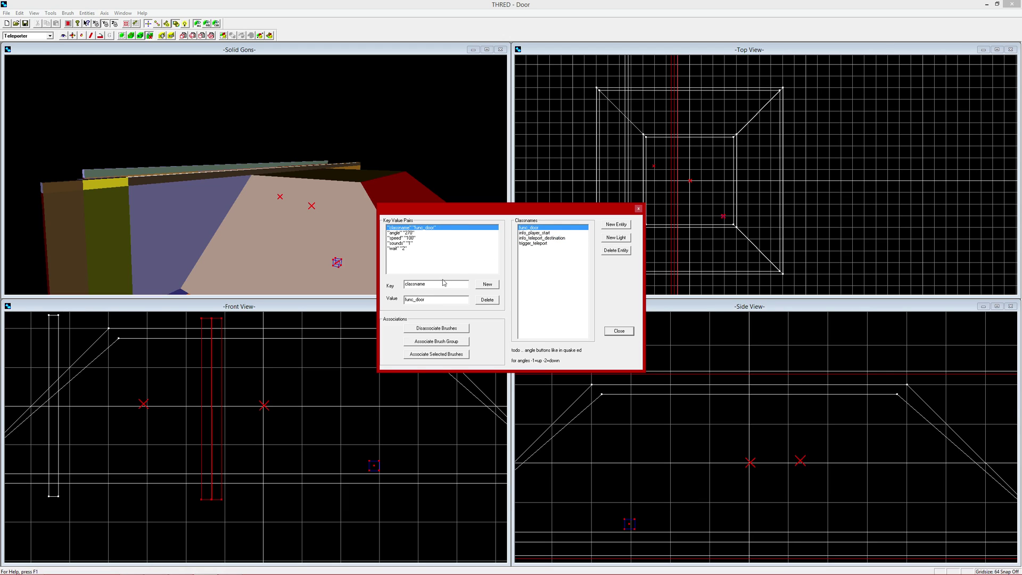
click(487, 284)
text(target)
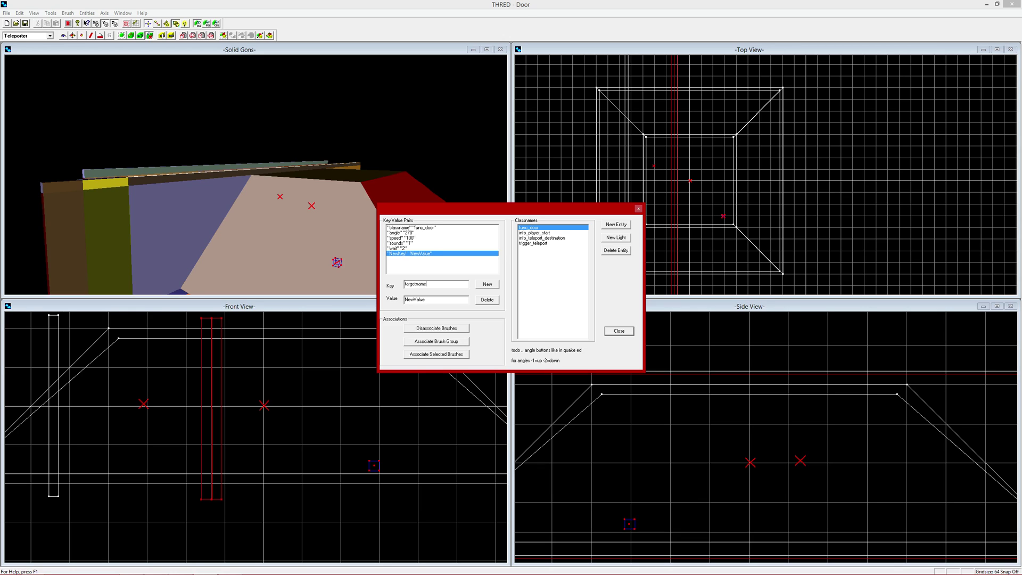
key(Tab)
double_click(415, 299)
text(d1)
click(446, 254)
click(639, 209)
Create a solid box brush with all sizes at 16, move it beside the teleporter brush and add it to the level.
click(151, 35)
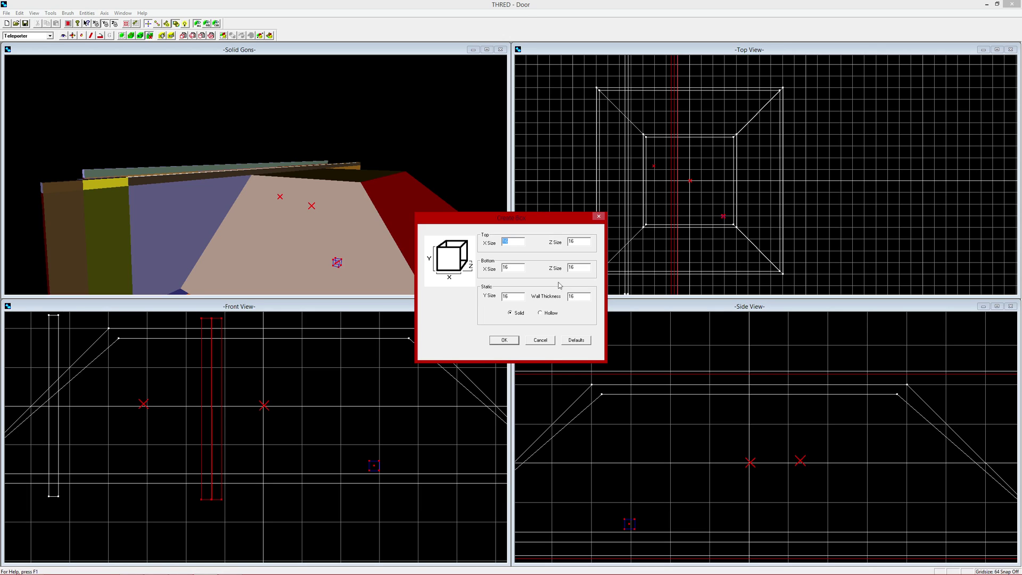
click(505, 340)
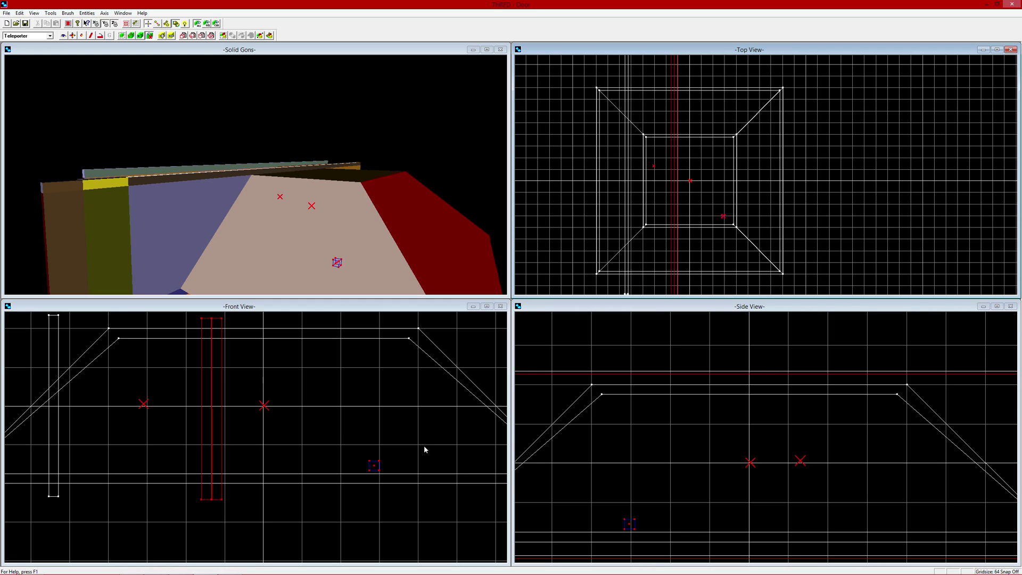
click(434, 473)
click(432, 468)
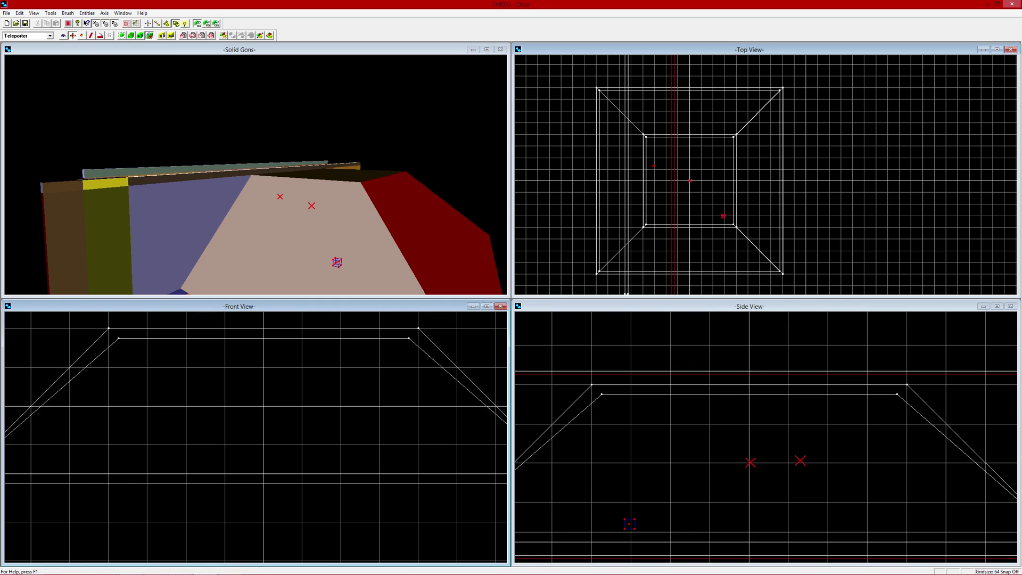
drag(443, 447, 456, 440)
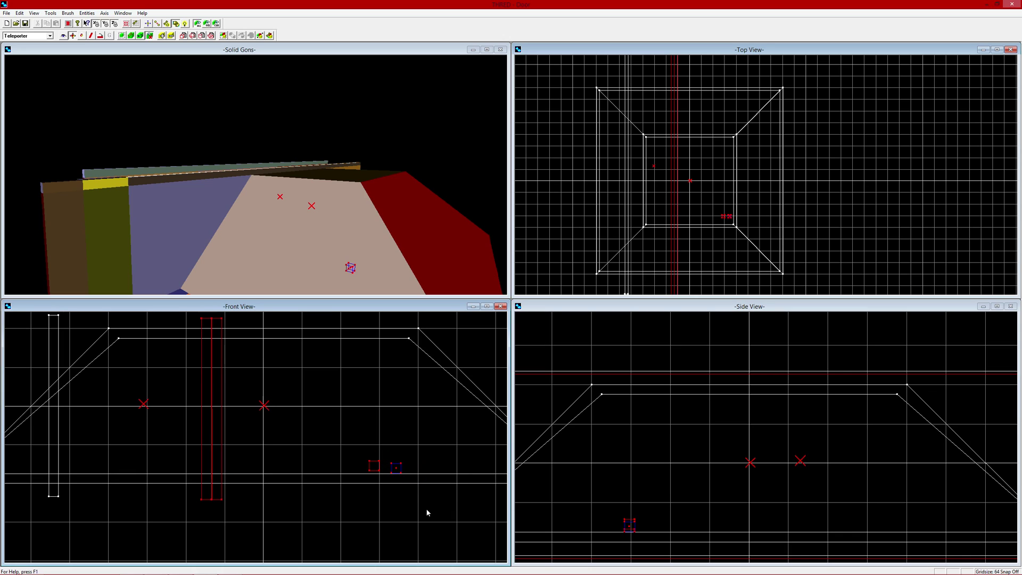
click(162, 35)
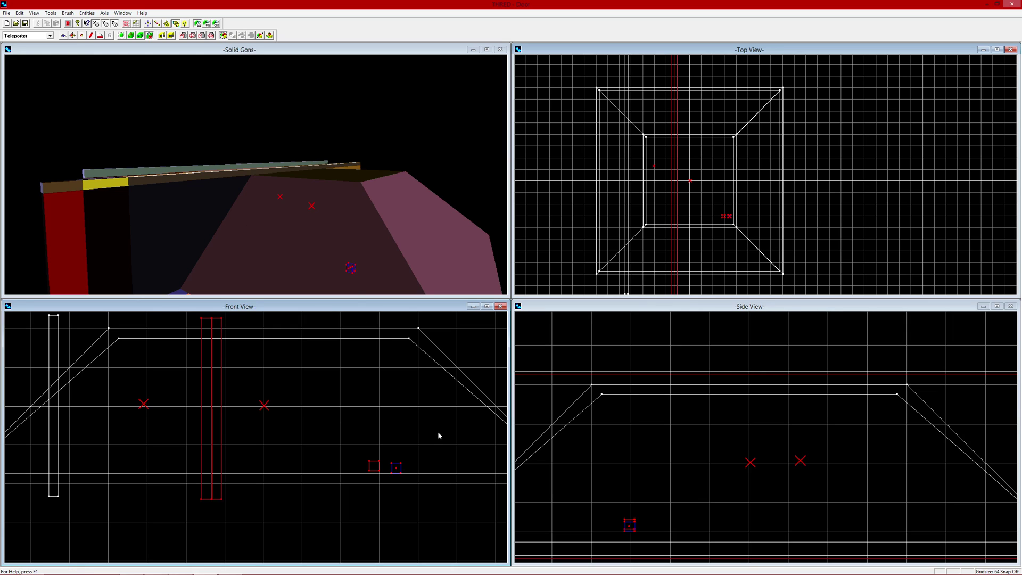
Select the new small box brush and put it in a new group named Button.
drag(426, 452, 382, 486)
click(259, 36)
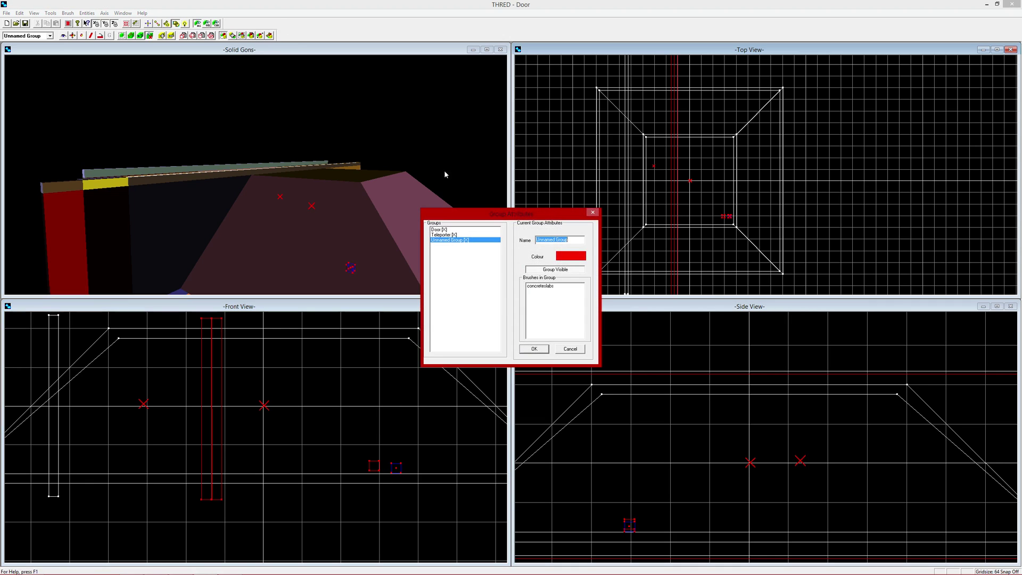
text(Button)
key(Return)
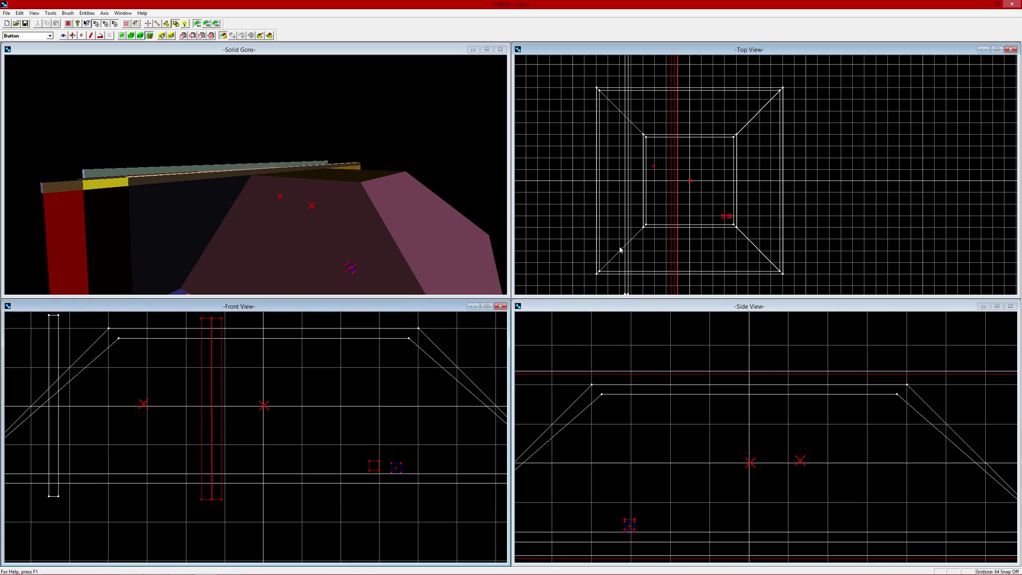
Select the button brush and create a new func_button entity.
click(397, 479)
click(166, 24)
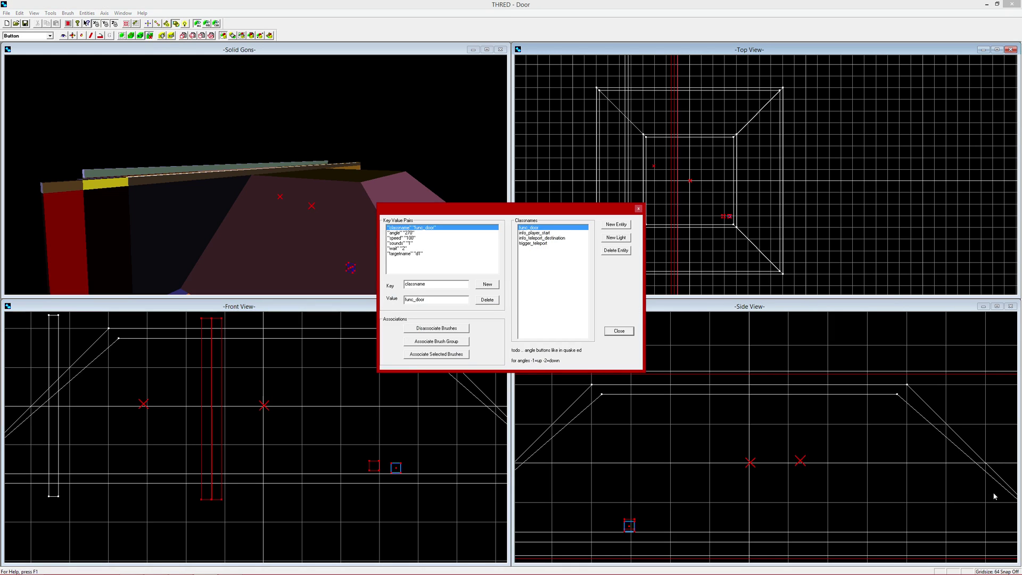
click(617, 226)
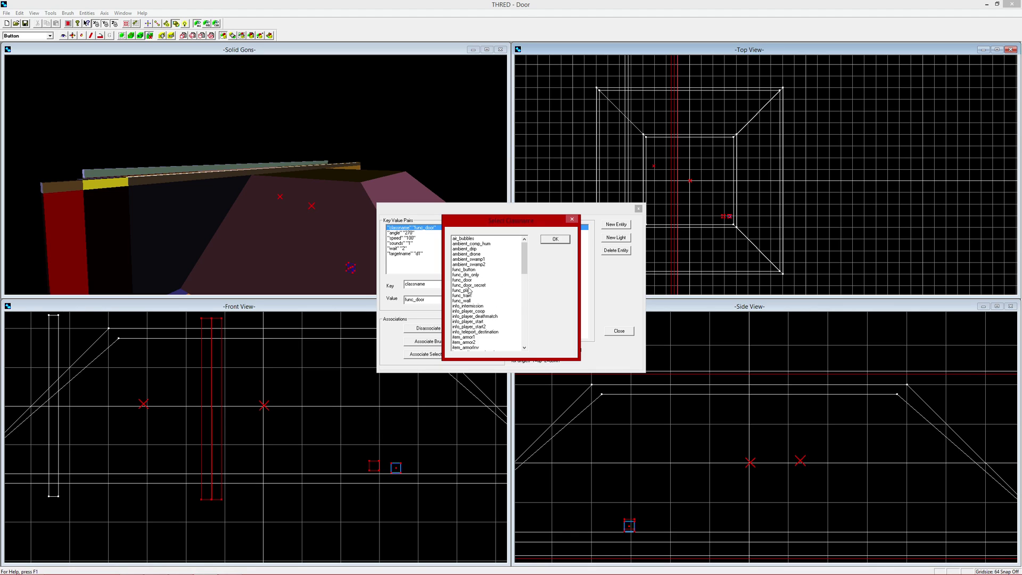
click(484, 270)
click(555, 240)
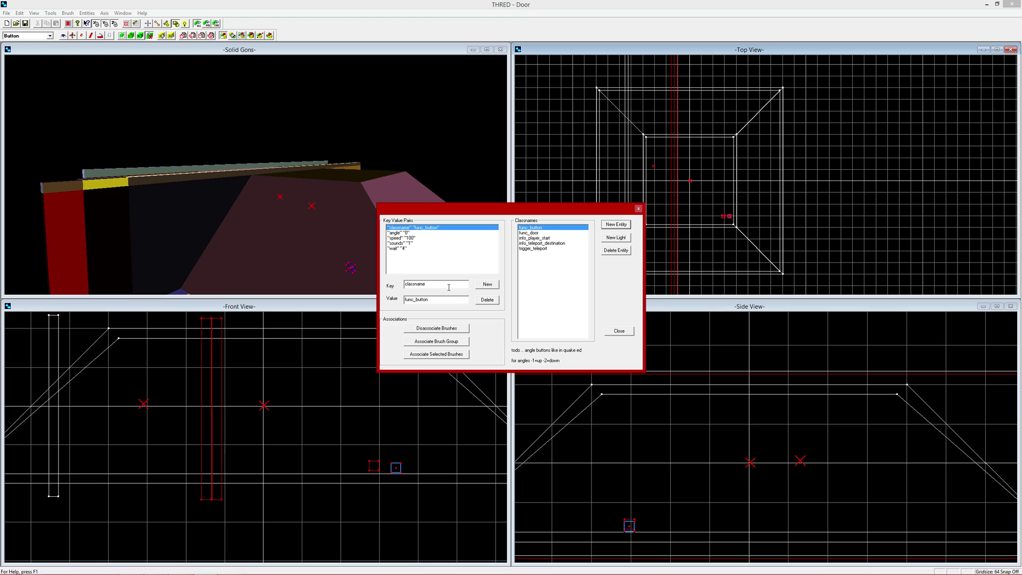
Add the key target with the value d1 to func_button, and check it against the func_door entity's keys.
click(485, 284)
text(ta)
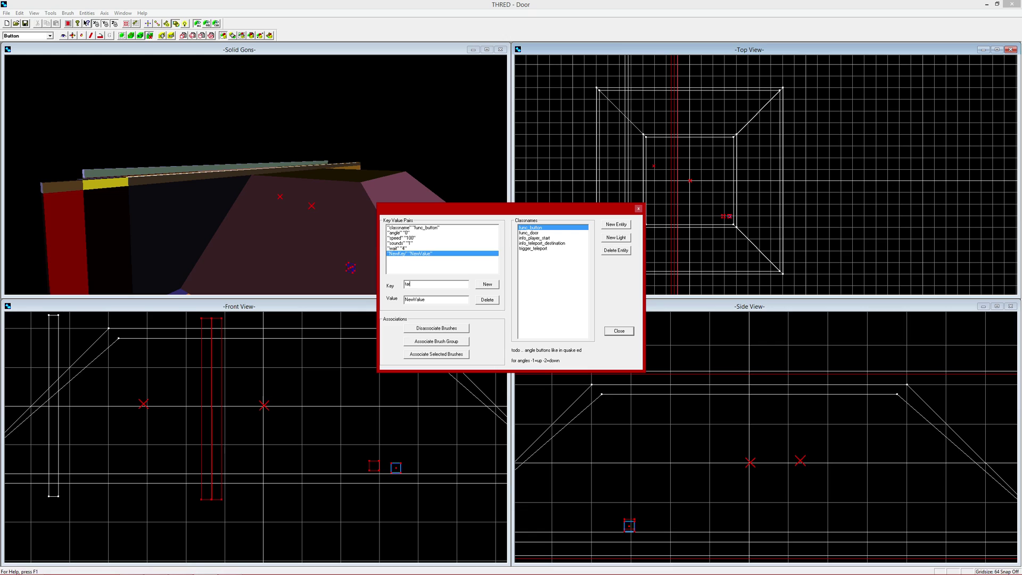
text(rget)
click(404, 299)
key(shift+End)
text(d1)
click(526, 248)
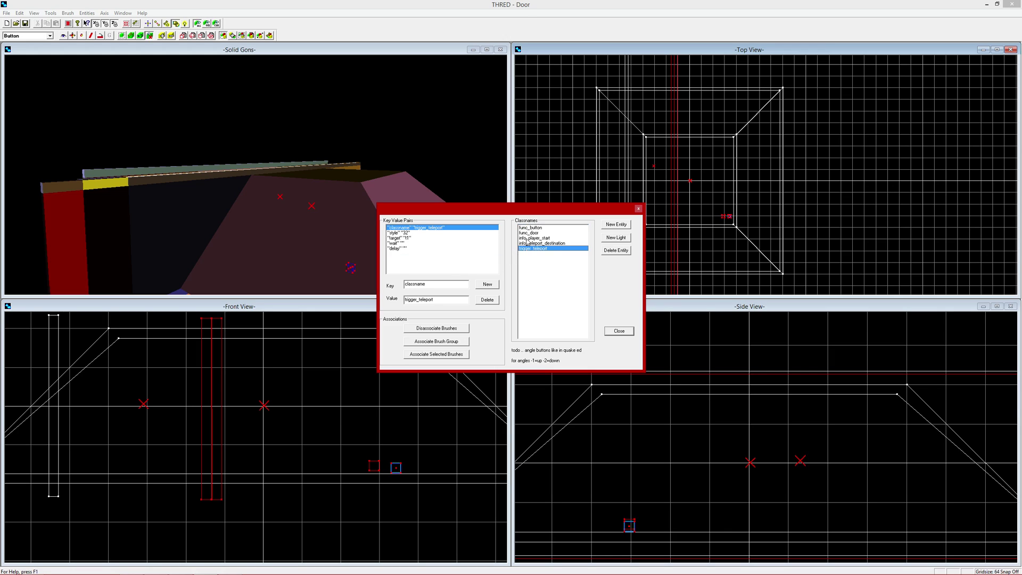
click(548, 238)
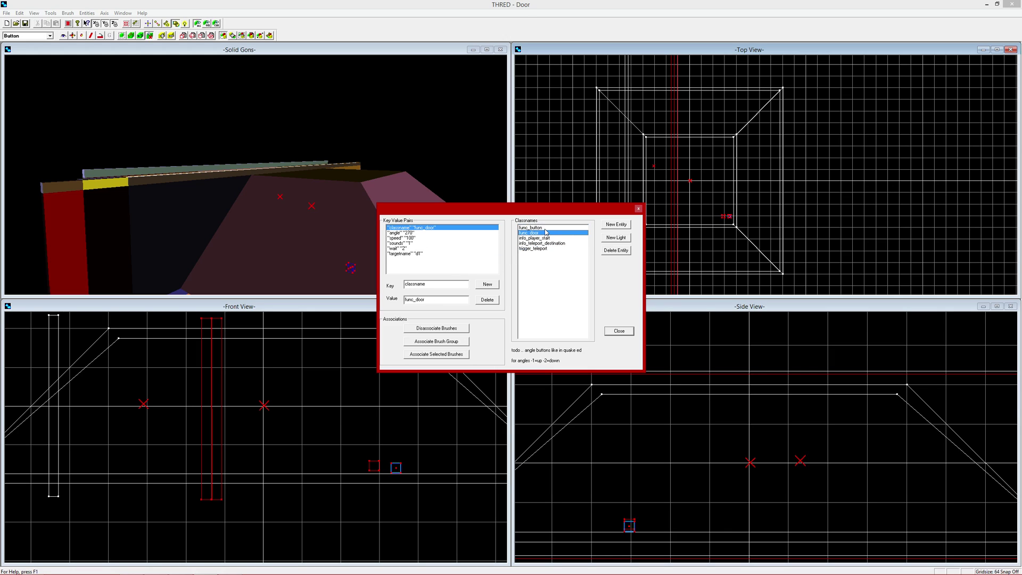
click(545, 228)
click(618, 330)
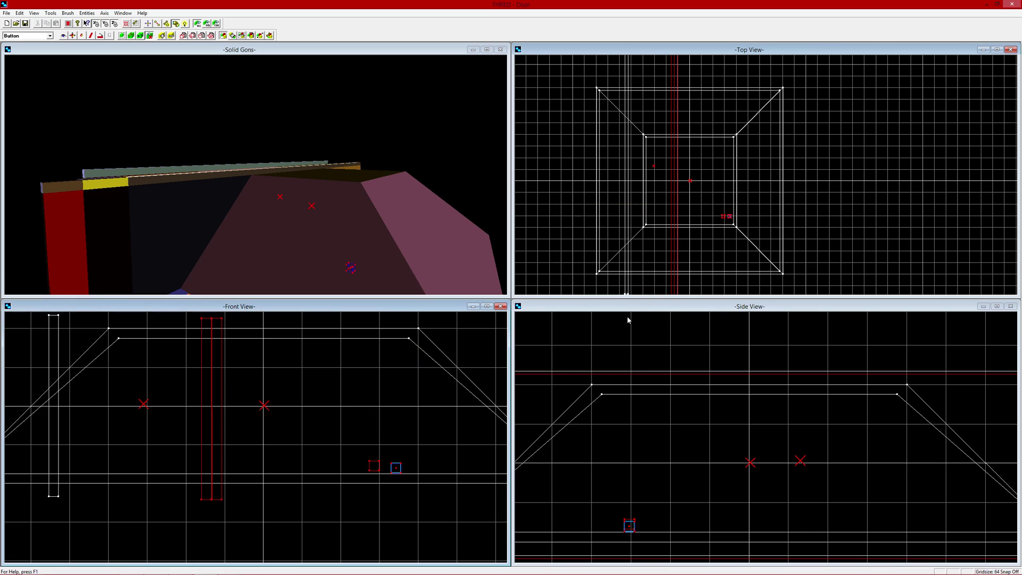
Associate the selected button brush with the func_button entity.
click(6, 12)
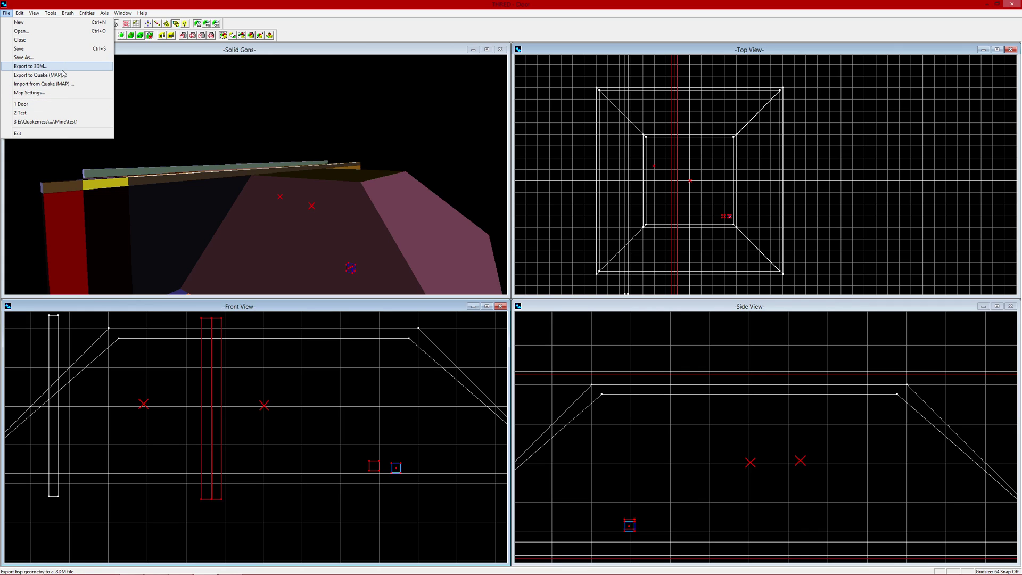
click(703, 181)
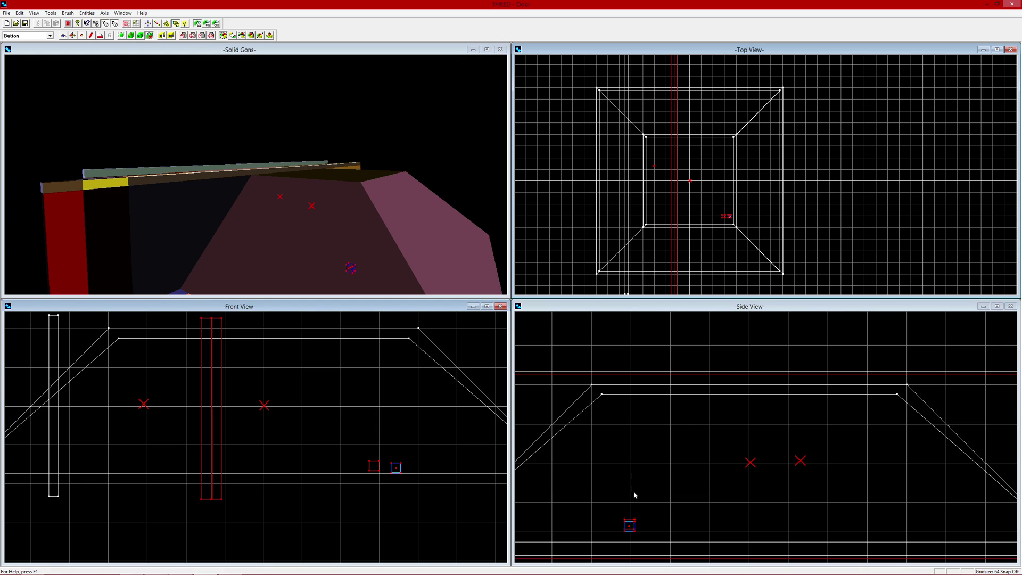
click(167, 23)
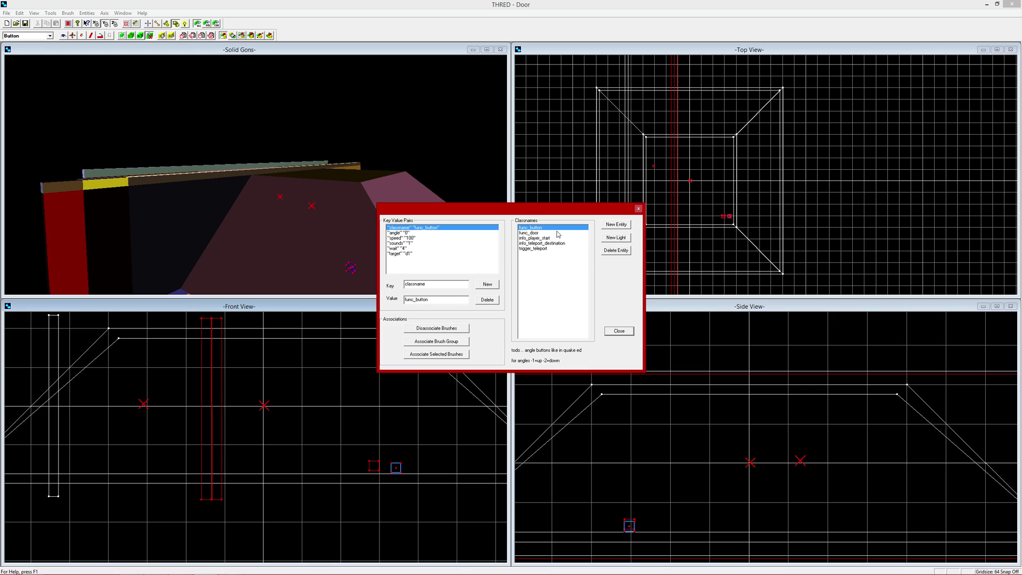
click(449, 355)
click(612, 332)
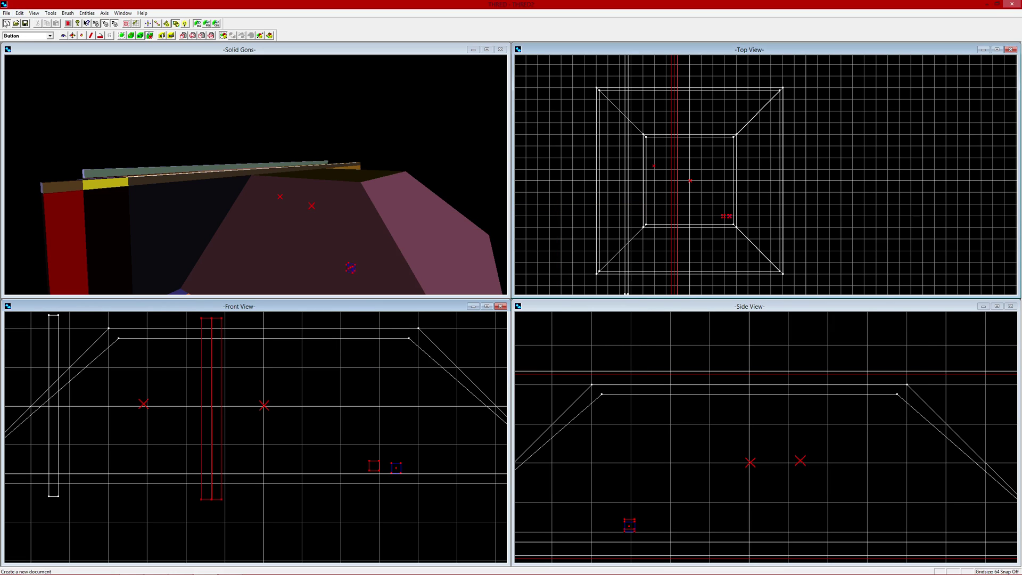
Save the level as the THRED file Door, replacing the existing Door.3DT.
click(6, 24)
click(906, 111)
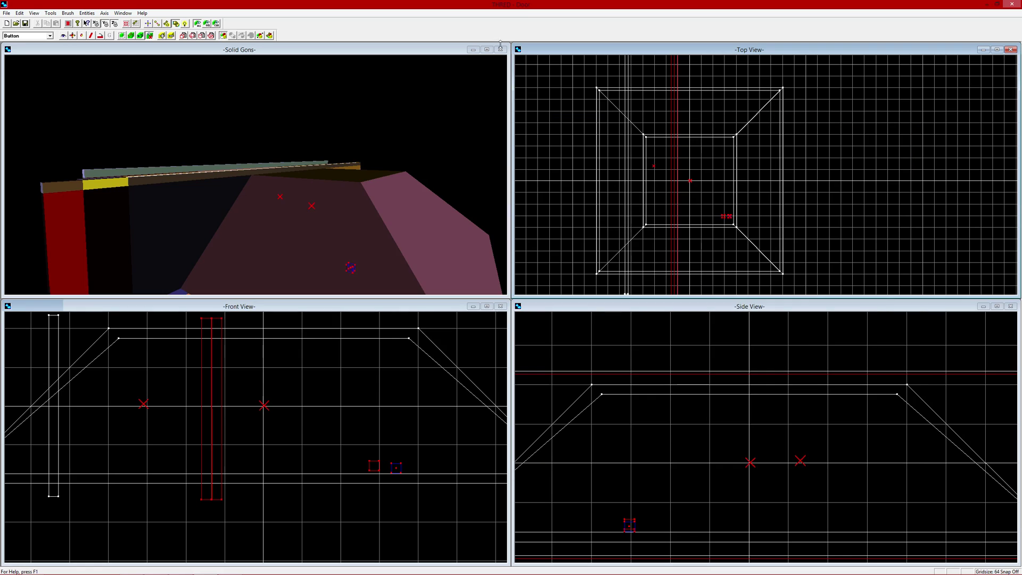
click(6, 13)
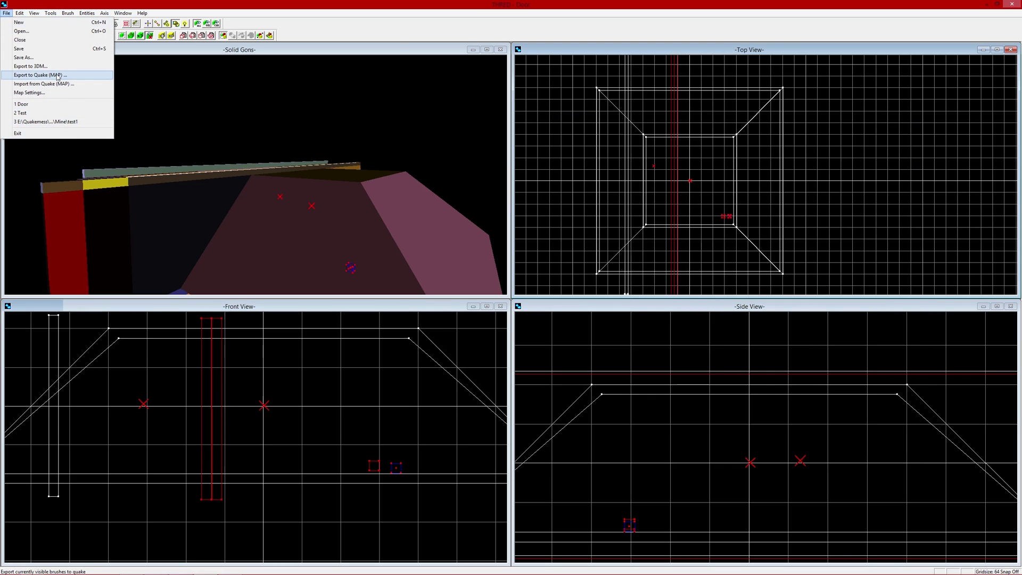
click(23, 57)
click(574, 320)
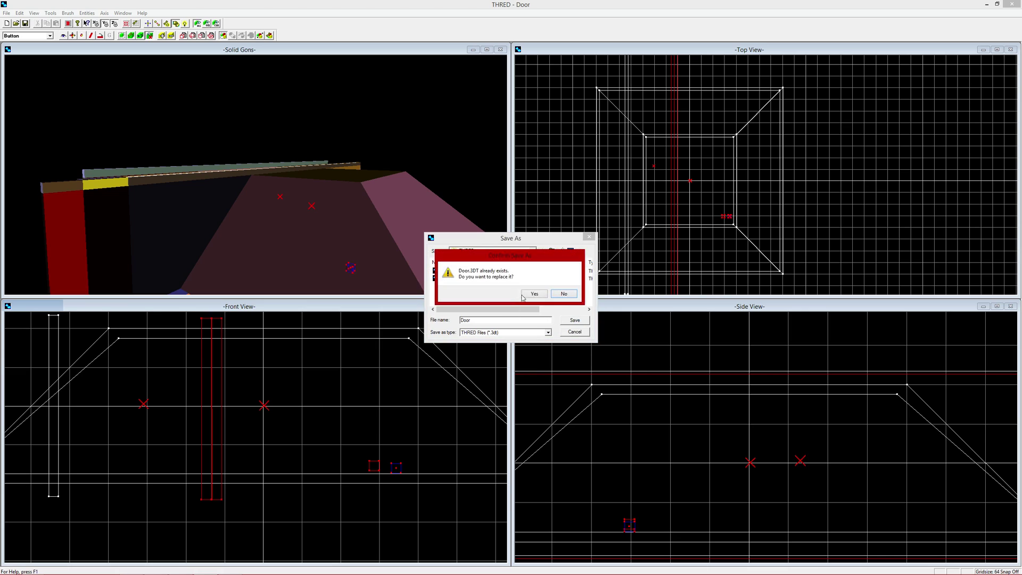
click(530, 290)
Export the level to Quake MAP format as Door, replacing the existing Door.MAP.
click(7, 13)
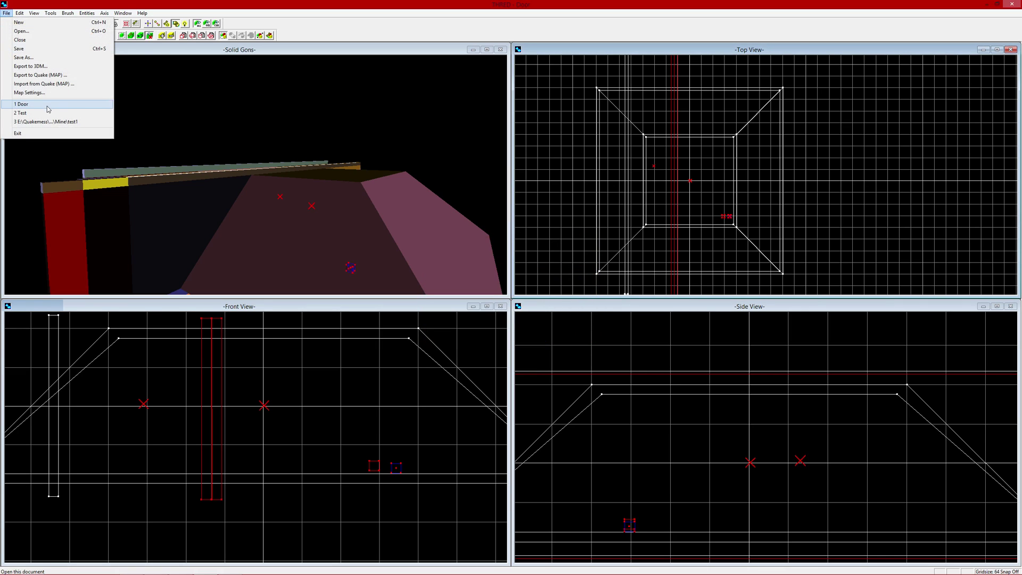
click(40, 74)
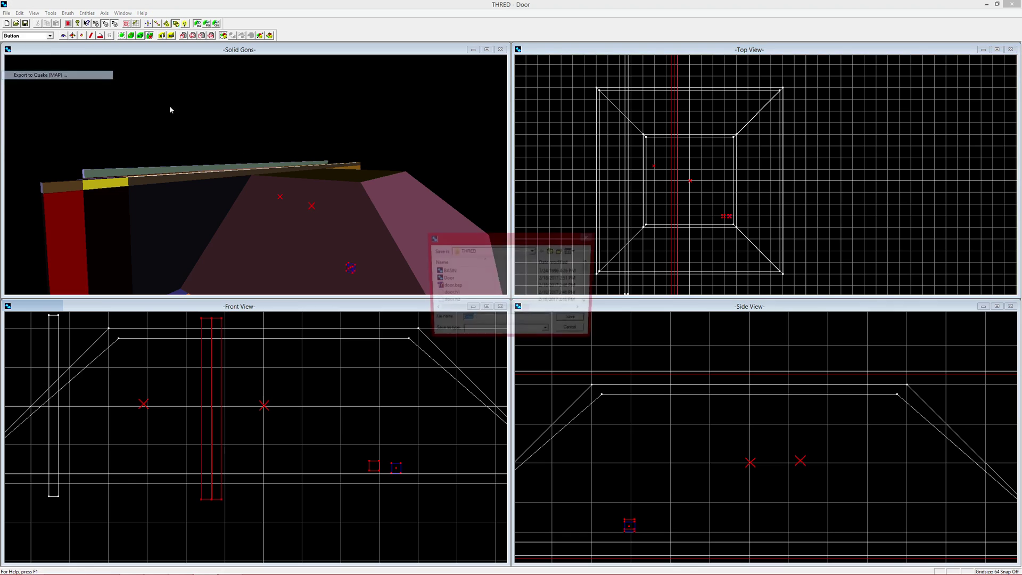
click(575, 320)
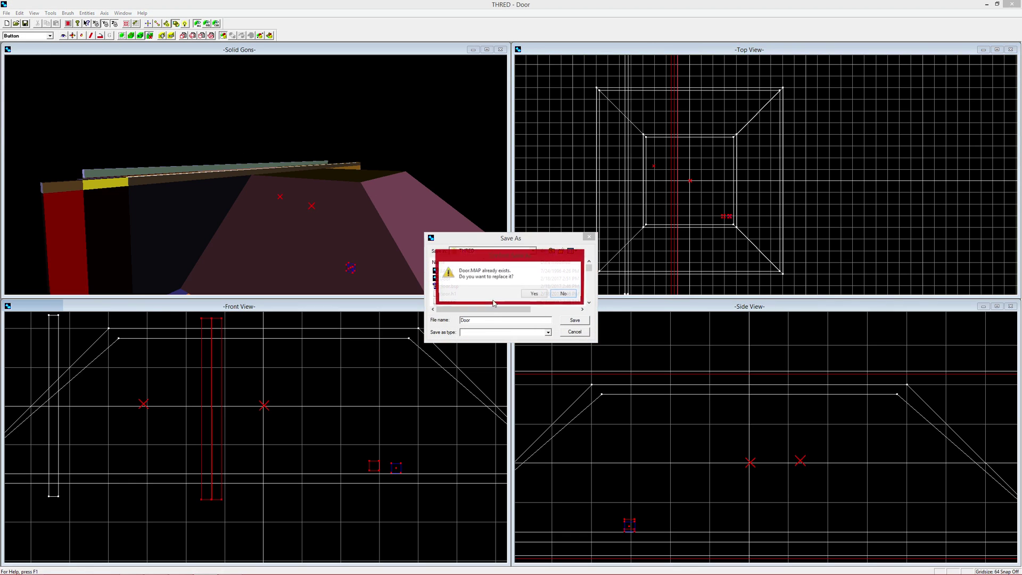
click(529, 291)
Switch to the command prompt and compile the exported map with "qbsp door".
click(227, 568)
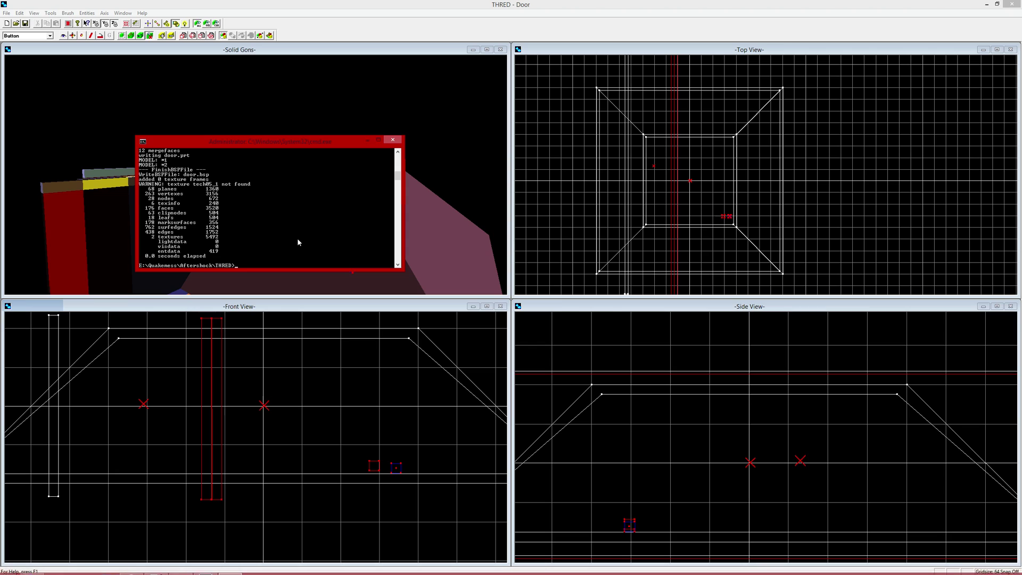
text(qbsp door)
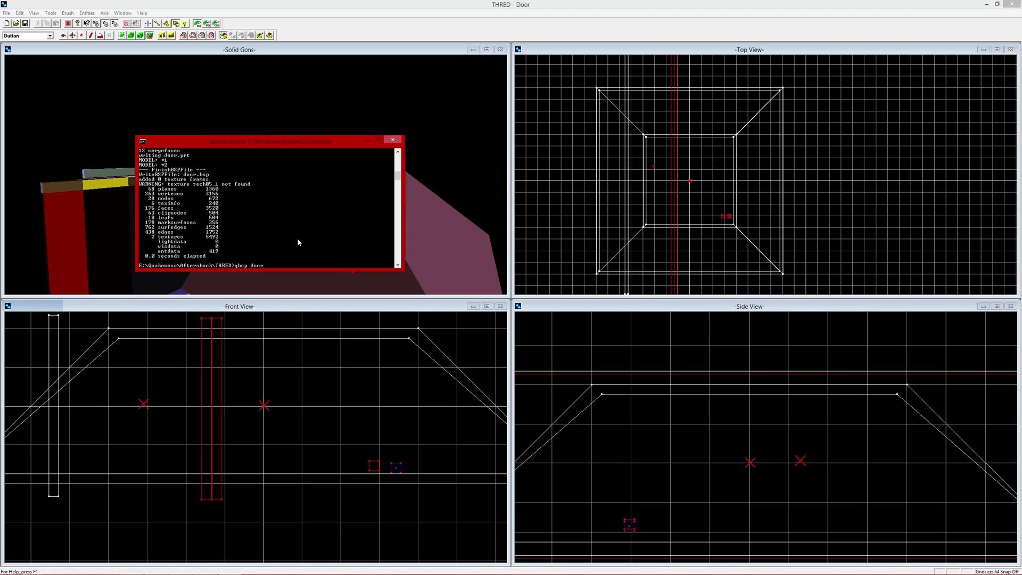
key(Return)
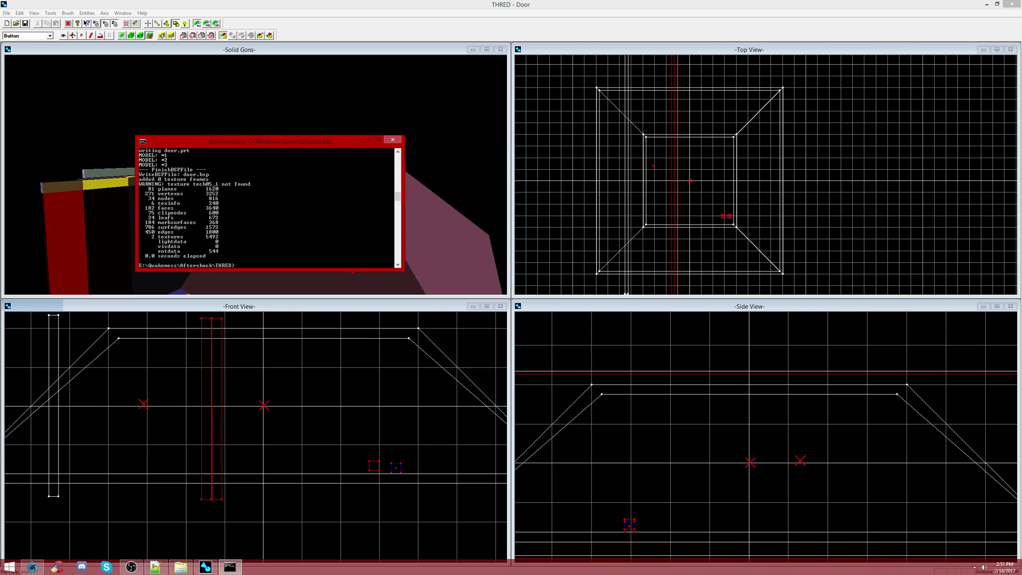
Switch to File Explorer and look through the Aftershock and AS folders in Quakemess for the compiled door.bsp.
click(180, 570)
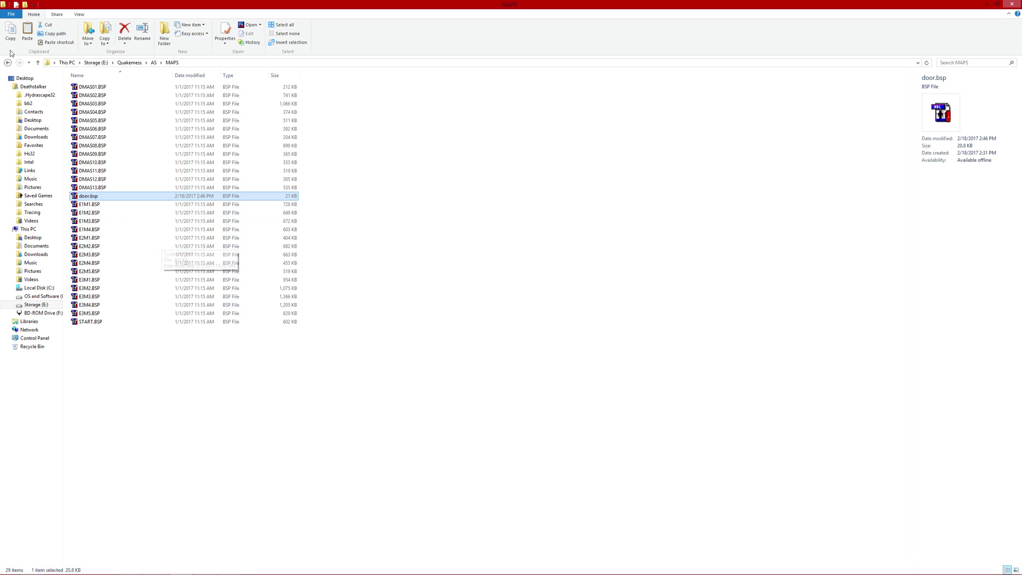
key(BackSpace)
key(BackSpace)
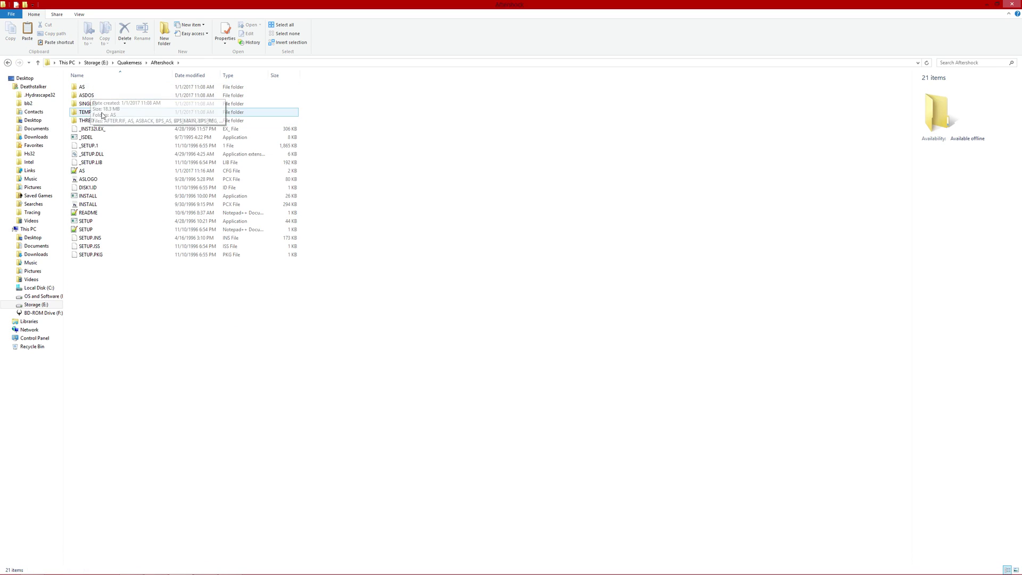
key(Return)
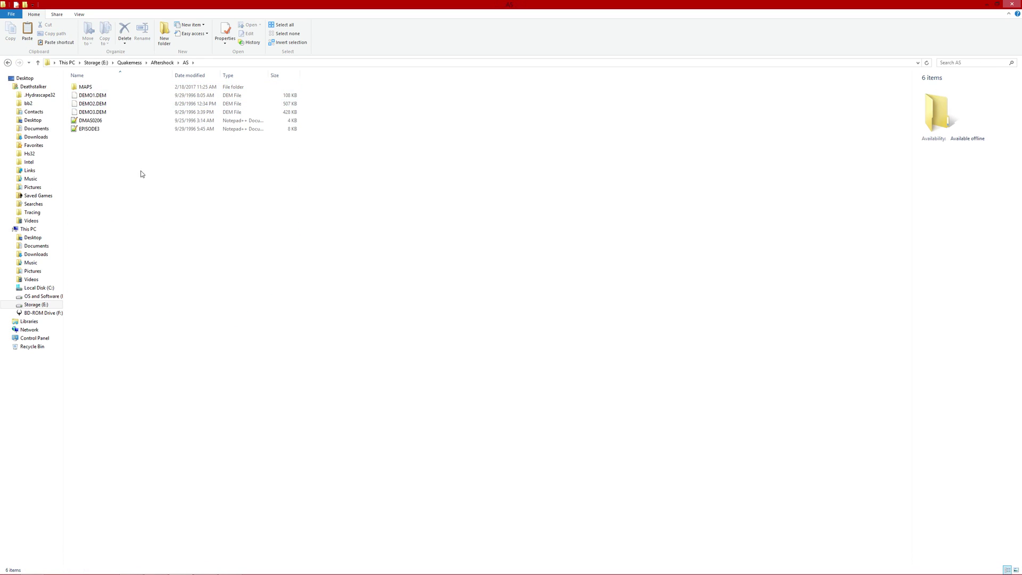
click(7, 62)
double_click(97, 95)
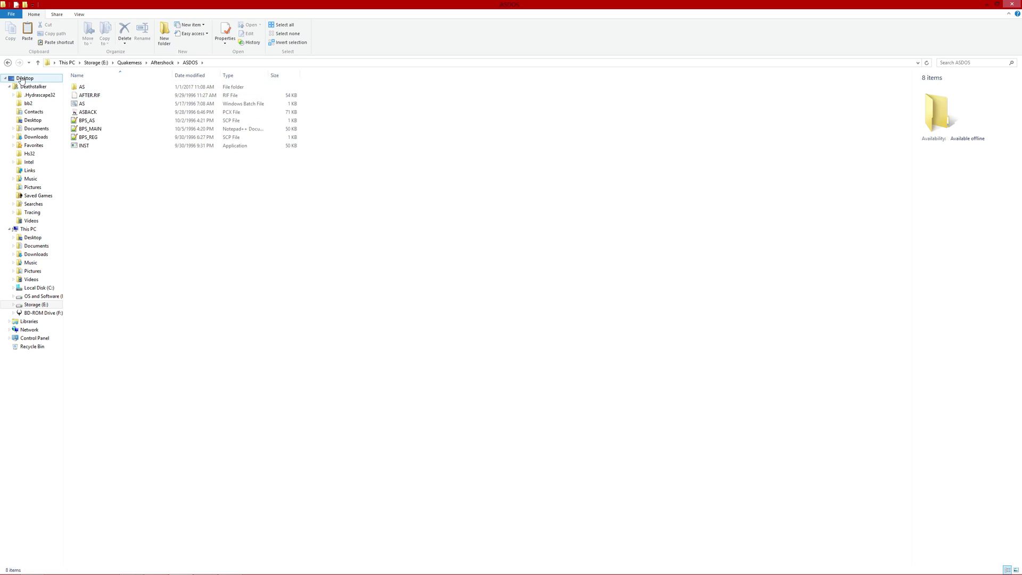
click(7, 63)
click(7, 63)
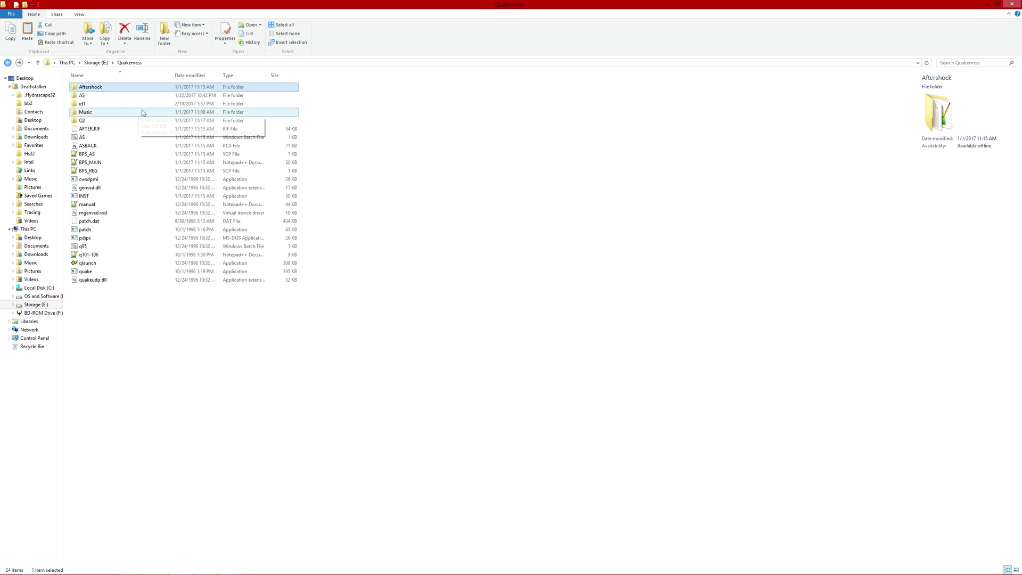
double_click(117, 95)
double_click(113, 95)
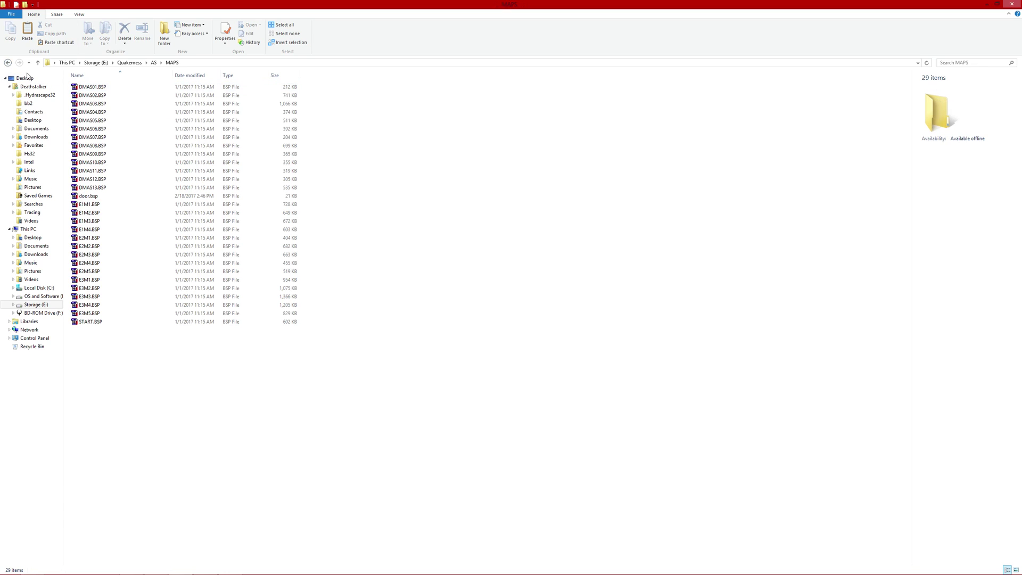
click(8, 62)
click(8, 62)
double_click(103, 87)
double_click(101, 88)
click(7, 62)
click(8, 63)
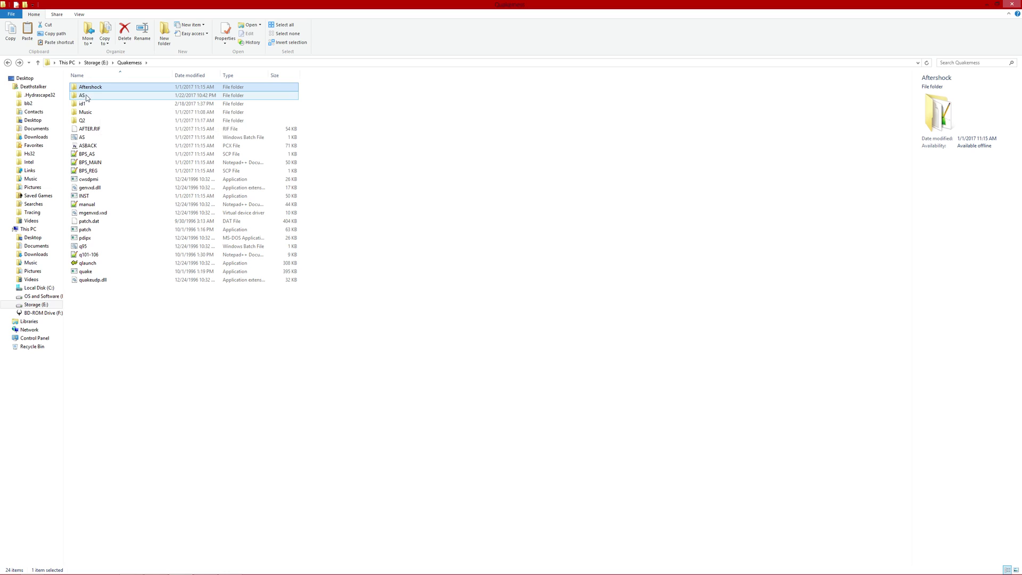
Open the Aftershock THRED folder in Quakemess and copy the newly compiled door.bsp.
double_click(88, 87)
click(95, 129)
click(99, 120)
double_click(99, 121)
click(118, 96)
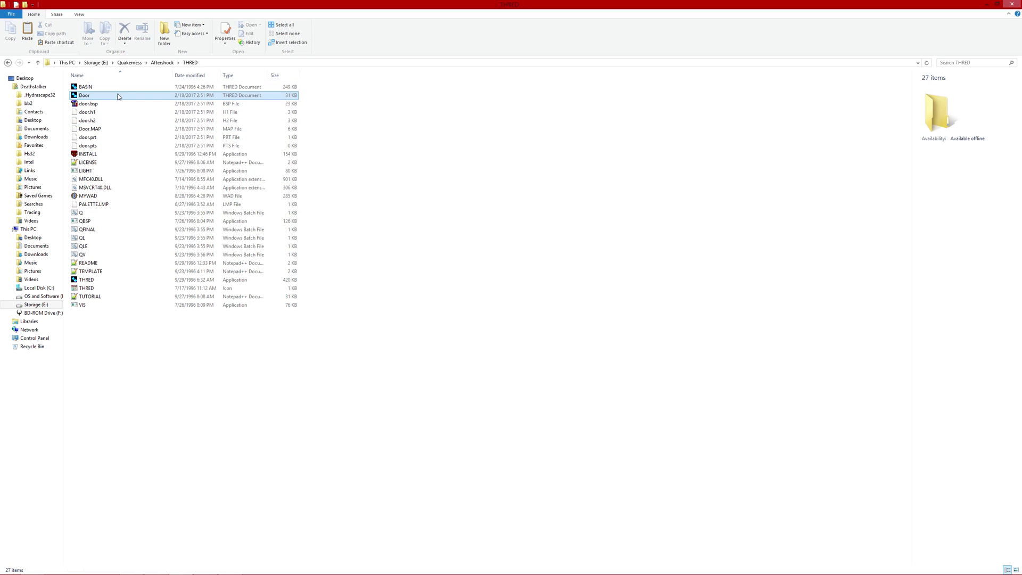
click(126, 106)
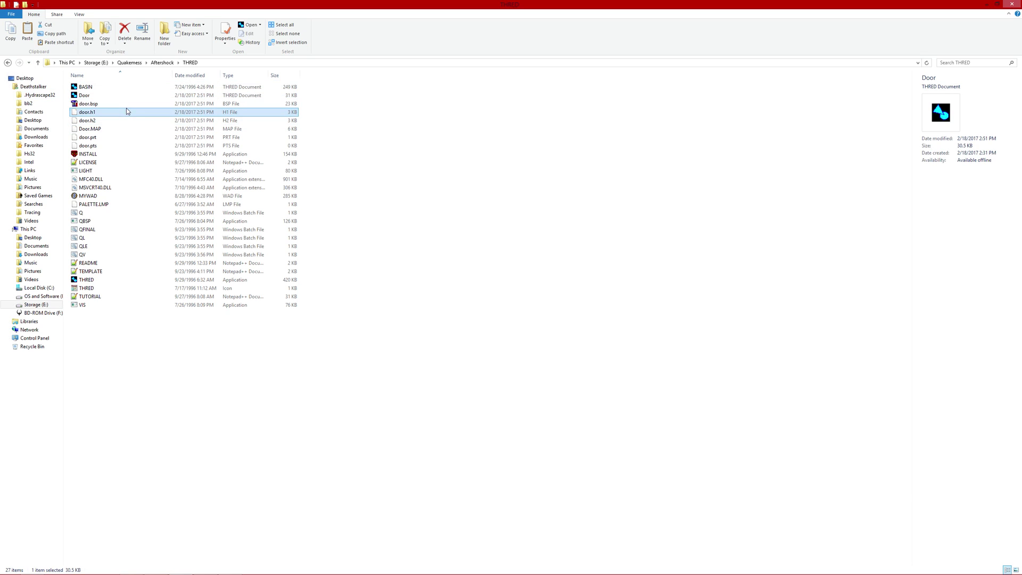
Paste door.bsp into the AS MAPS folder, replacing the existing file.
click(7, 63)
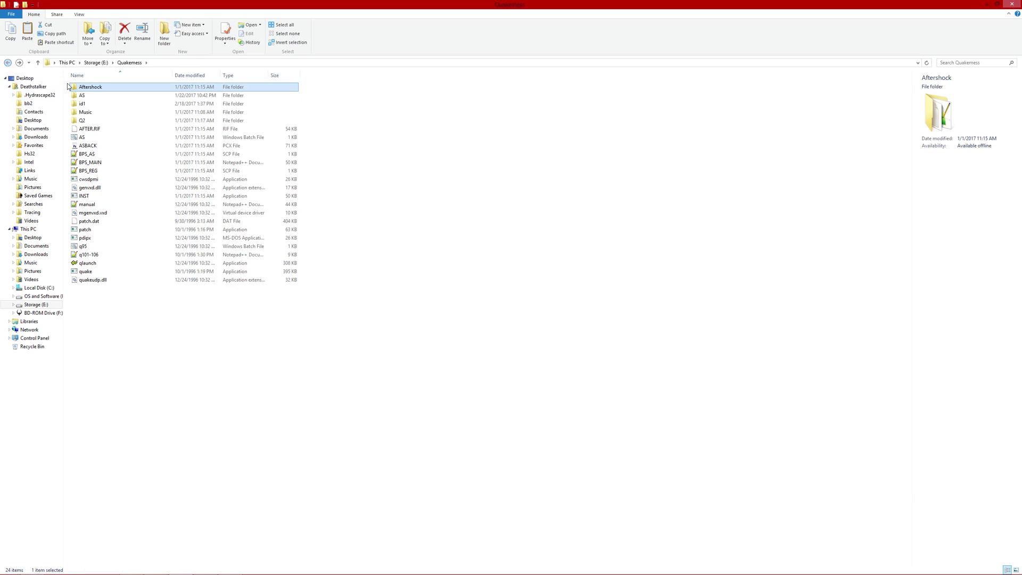
click(7, 62)
click(8, 63)
key(ctrl+v)
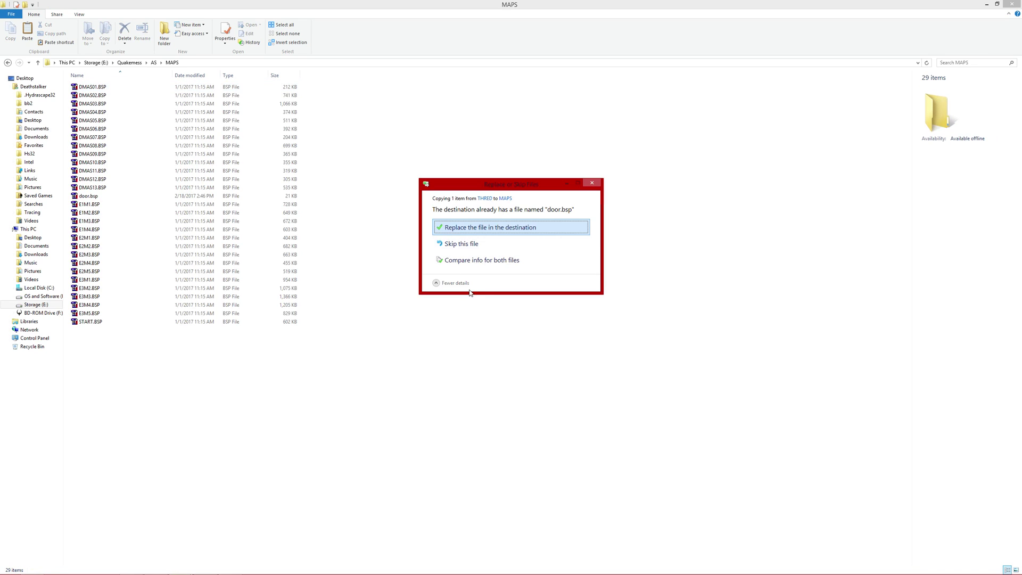
click(458, 226)
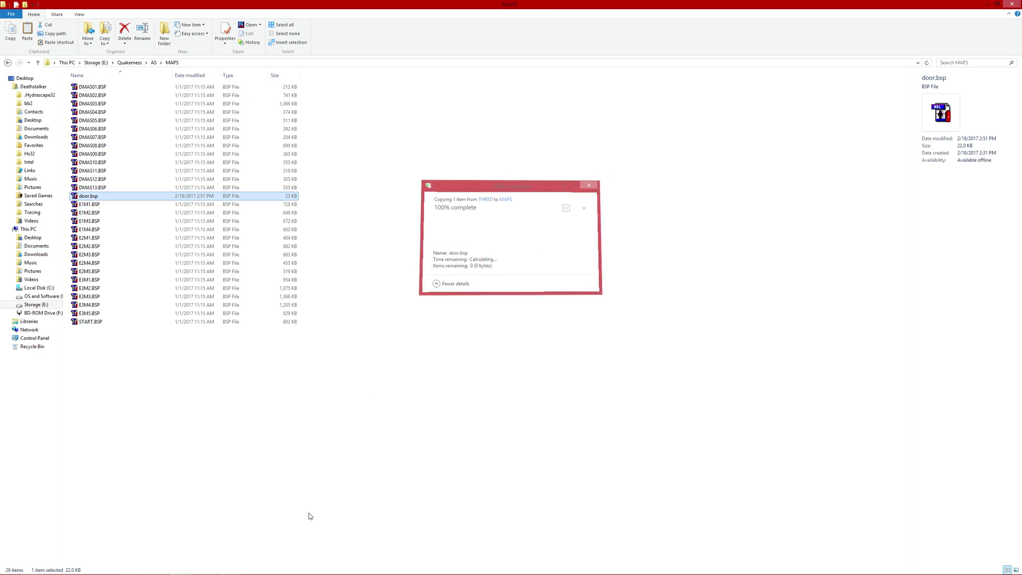
Switch to Quake and load the level from the console with "map door".
click(987, 4)
click(987, 5)
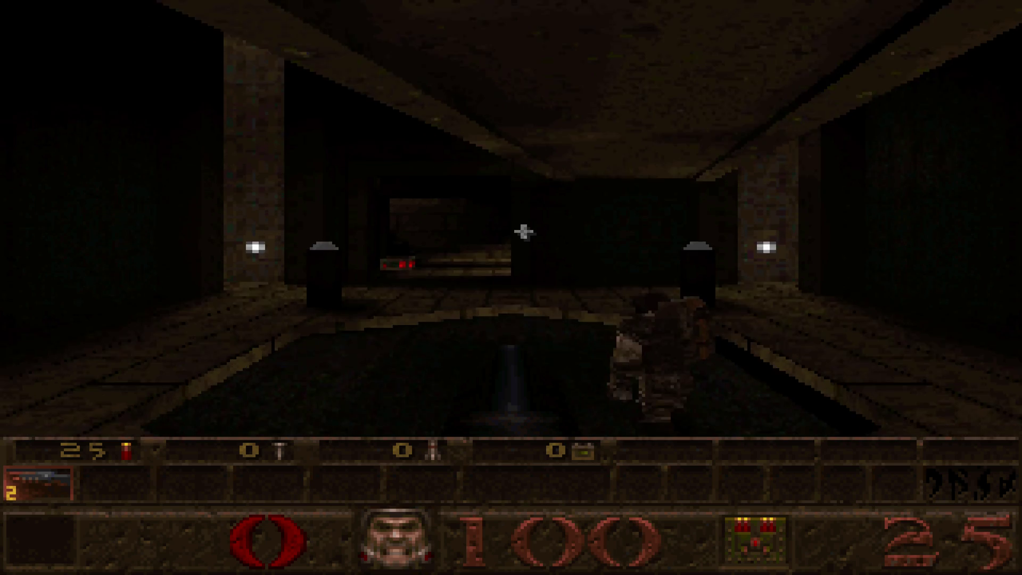
key(grave)
text(map door)
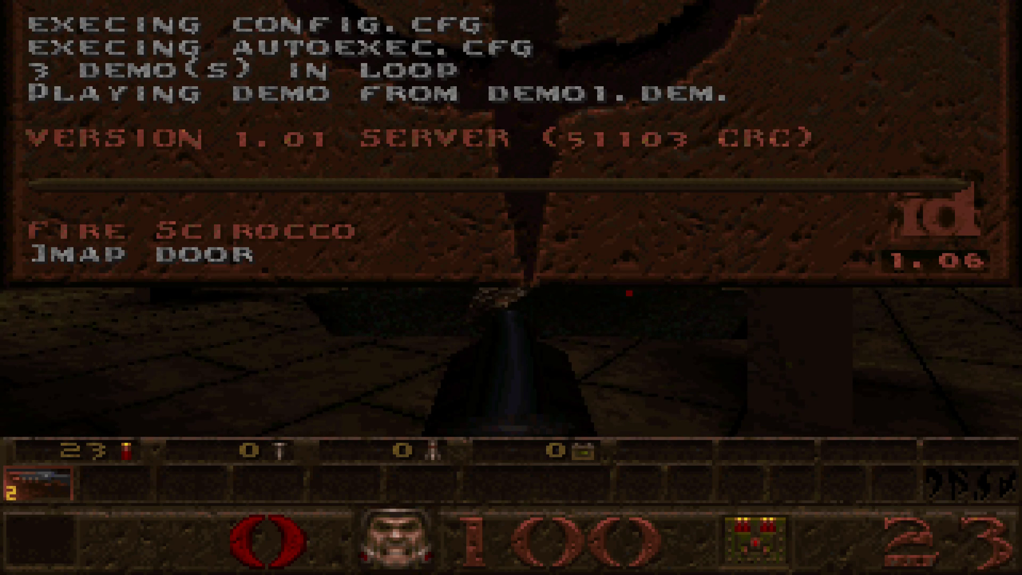
key(Return)
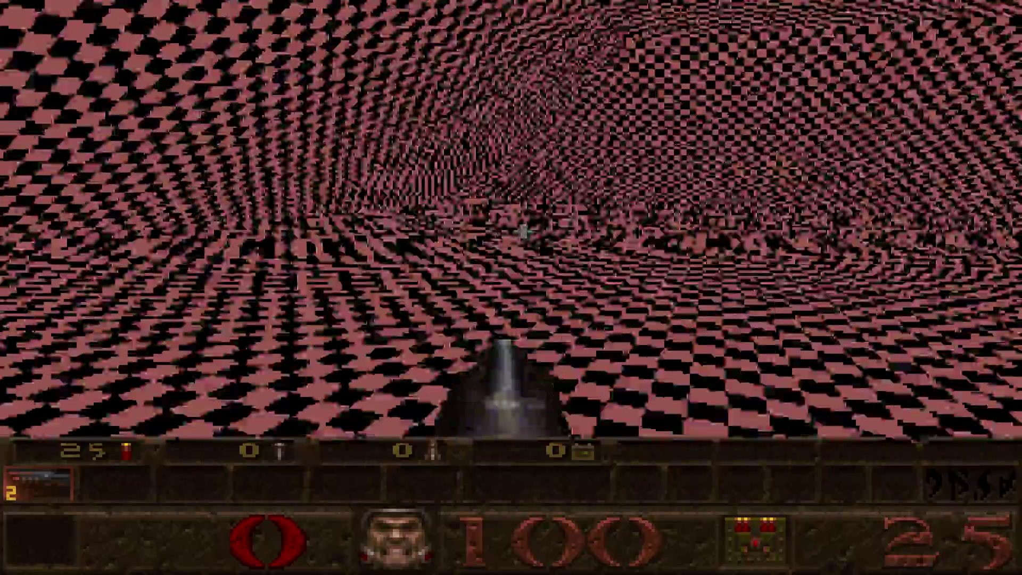
Walk through the checkered room to the door and the button block to test them in the game.
key(w)
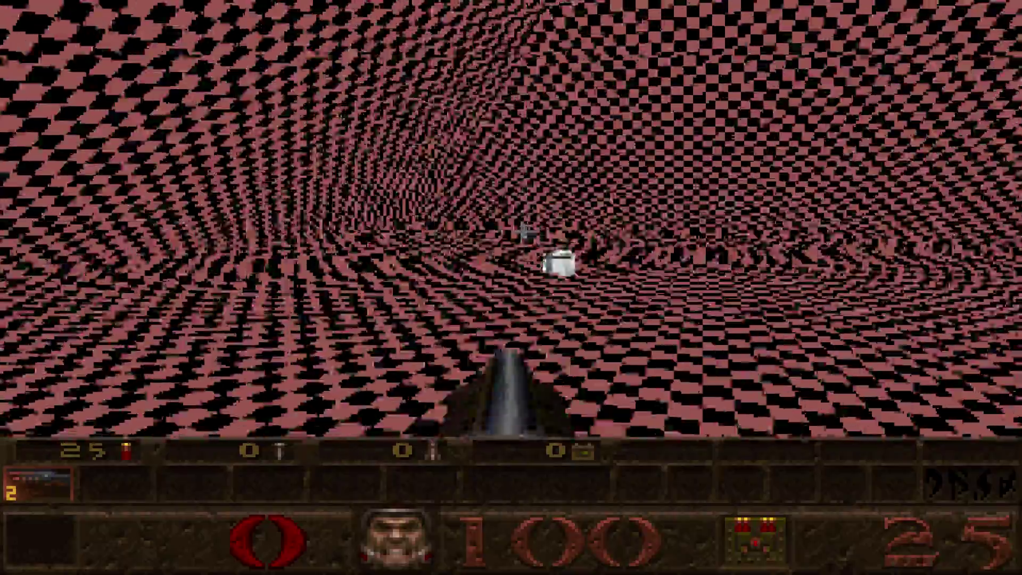
key(w)
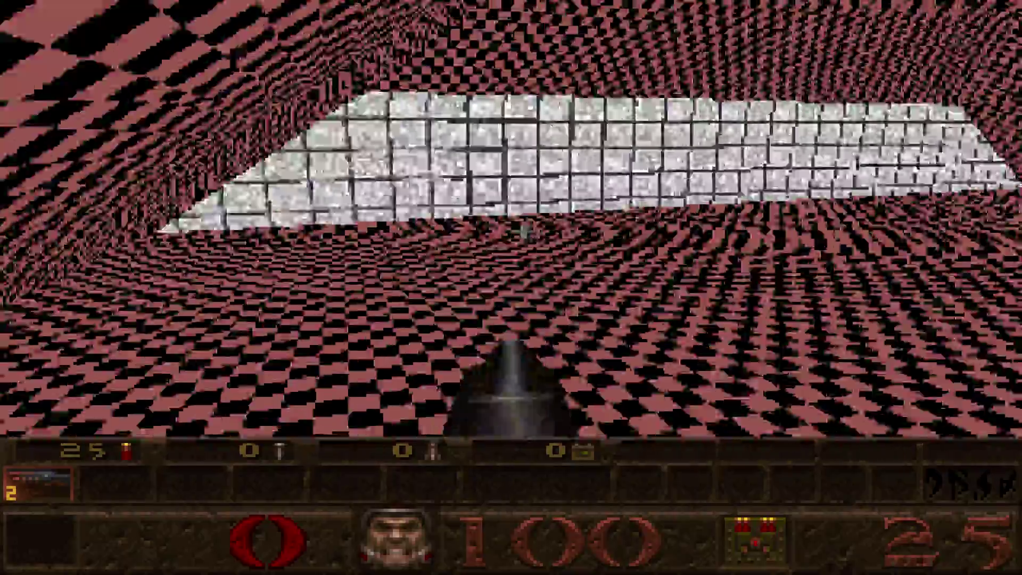
key(w)
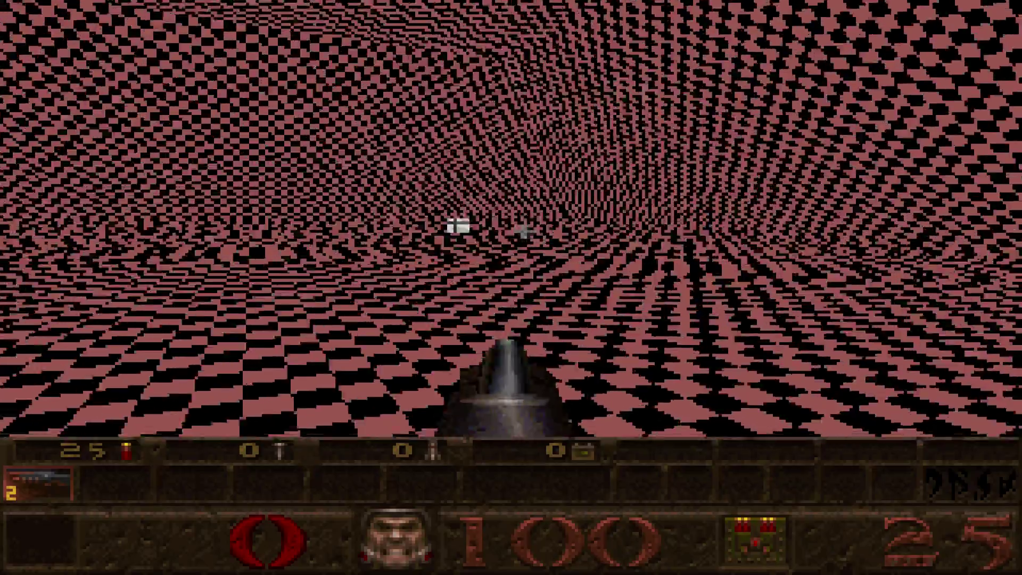
key(w)
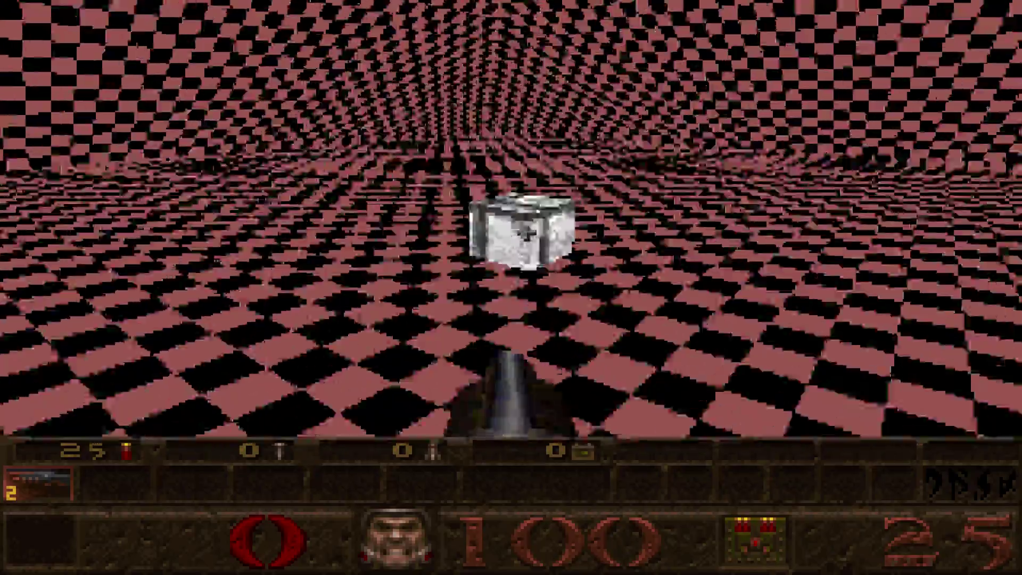
Quit Quake and switch back to the Door level in THRED.
key(Escape)
key(Up)
key(Return)
key(y)
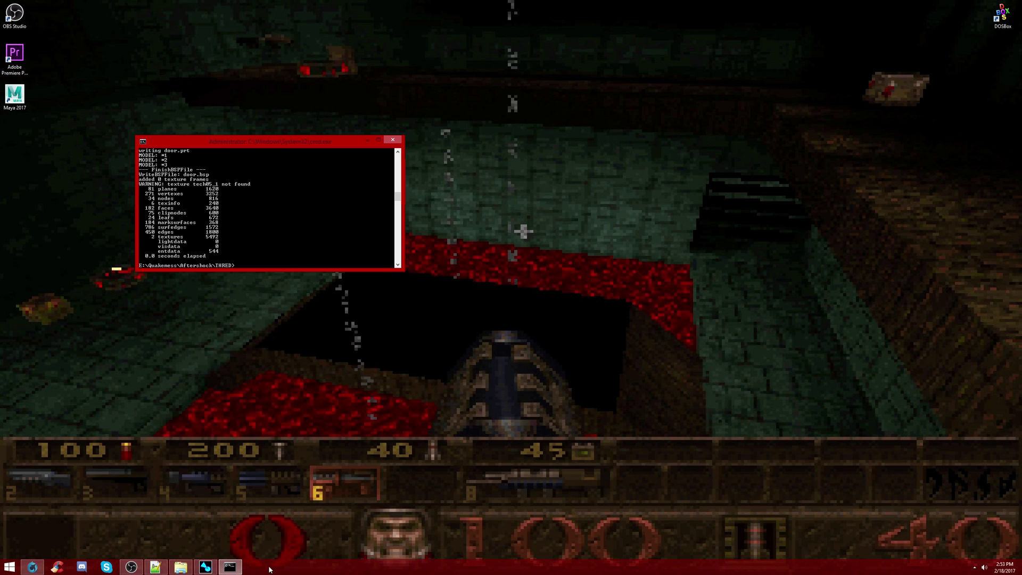
click(205, 572)
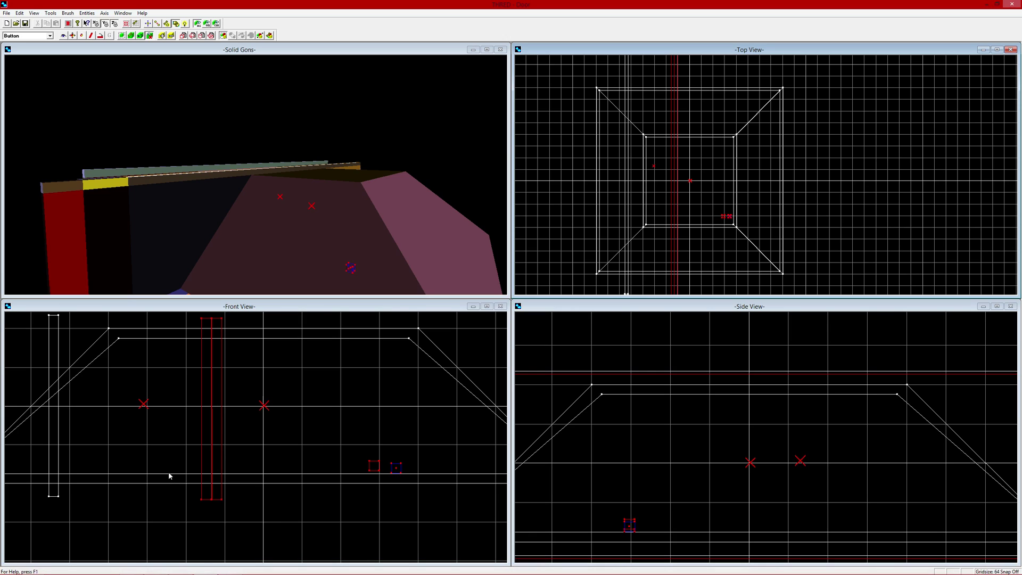